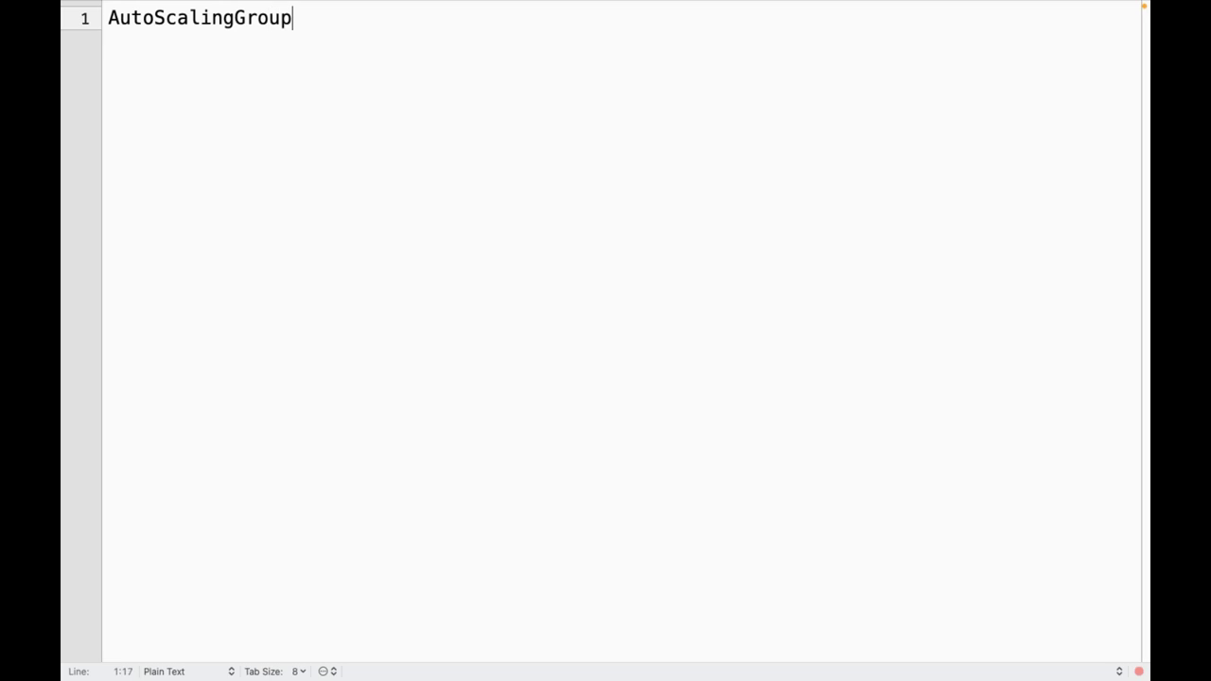
# Type the indented LanuchConfiguration line beneath AutoScalingGroup in the TextMate notes.
pyautogui.write('La')
pyautogui.press('BackSpace')
pyautogui.write('C')
pyautogui.press('BackSpace')
pyautogui.write('an')
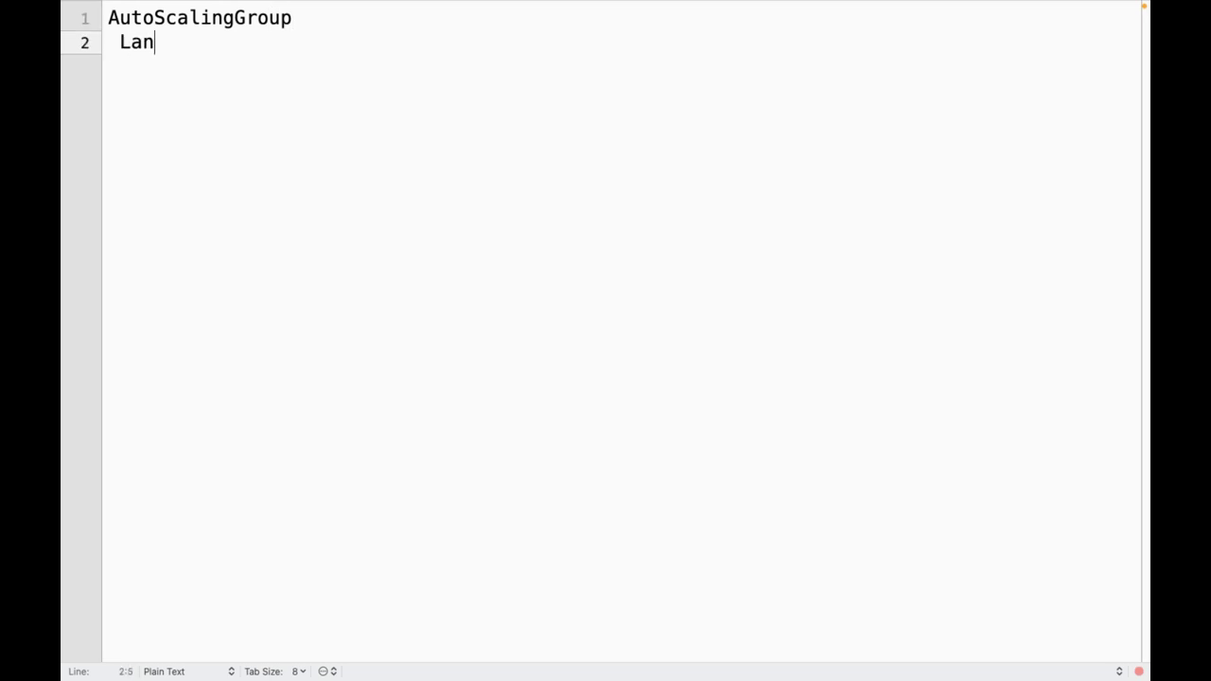
pyautogui.write('uchConfiguration')
# Add a ScalingPolices line below it and switch to Google Chrome.
pyautogui.press('Return')
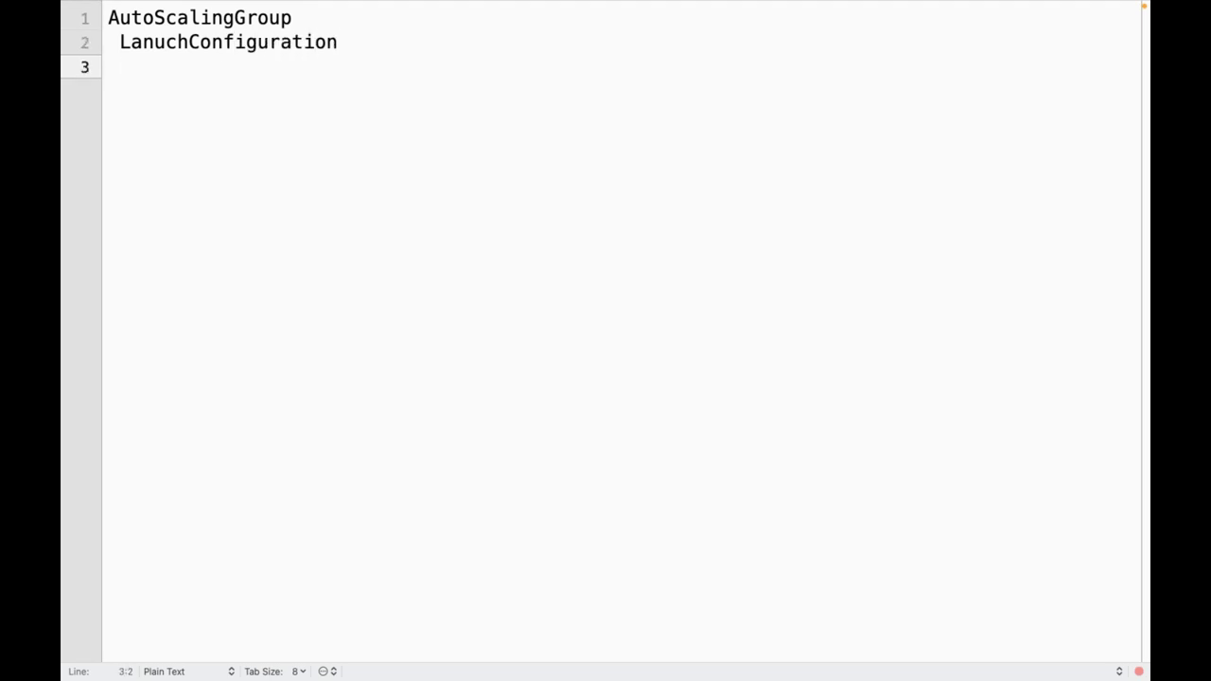
pyautogui.write('ScalingPolices')
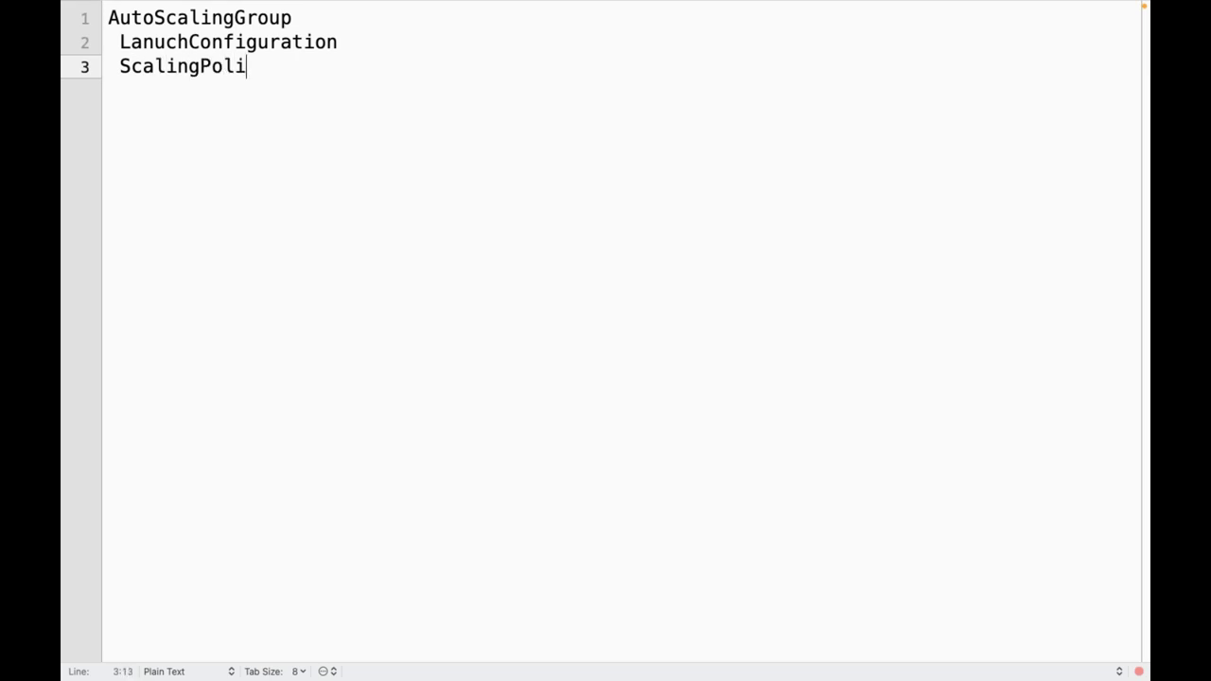
pyautogui.press('super+Tab')
pyautogui.press('super+Tab')
pyautogui.press('super+Tab')
pyautogui.press('super+Tab')
pyautogui.press('super+Tab')
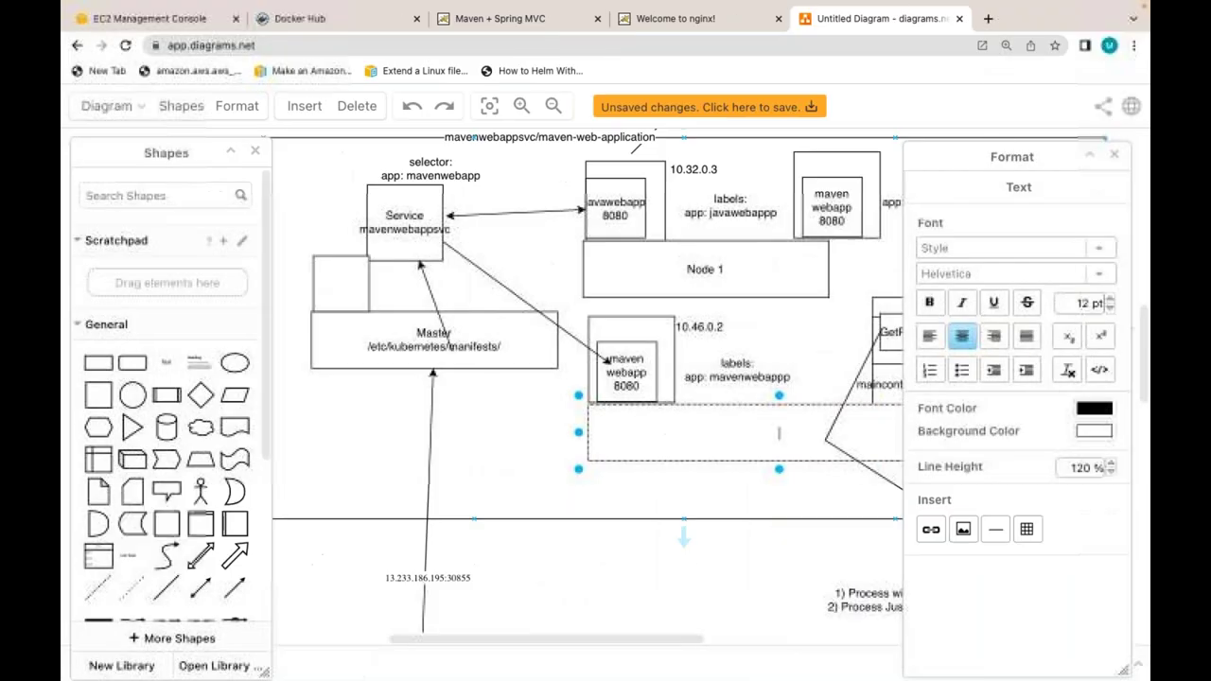
# Go from the EC2 dashboard to the Auto Scaling groups list.
pyautogui.click(177, 21)
pyautogui.click(121, 173)
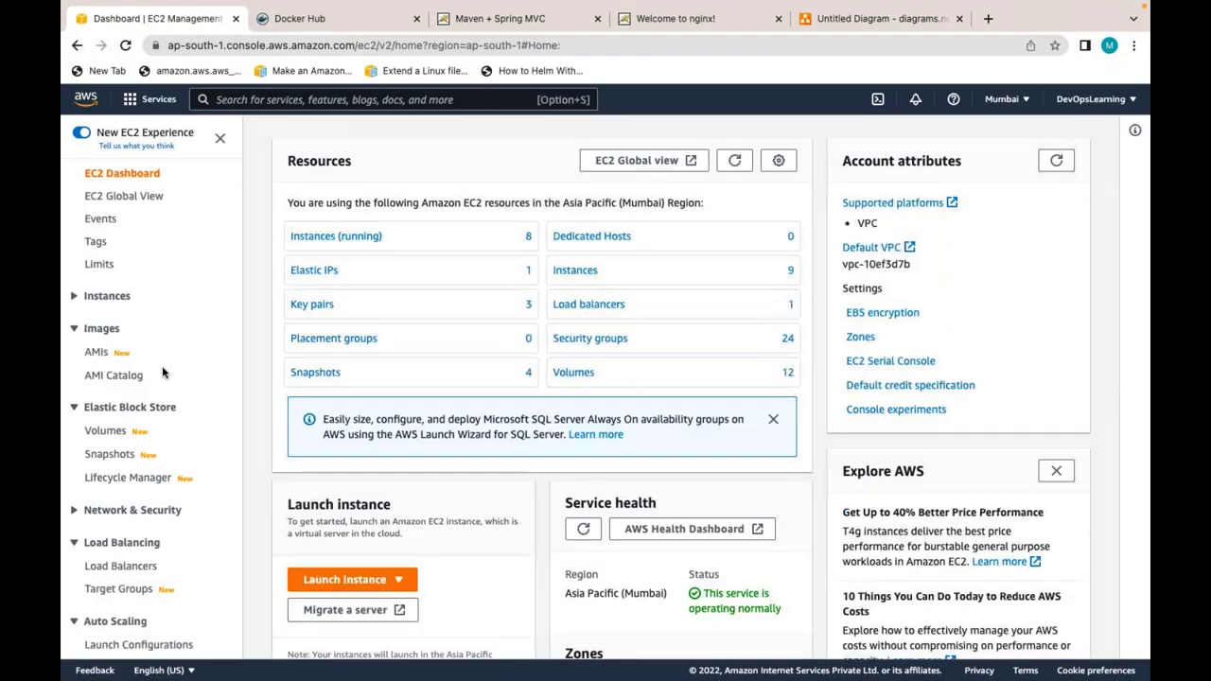
pyautogui.scroll(-1, 156, 388)
pyautogui.click(134, 620)
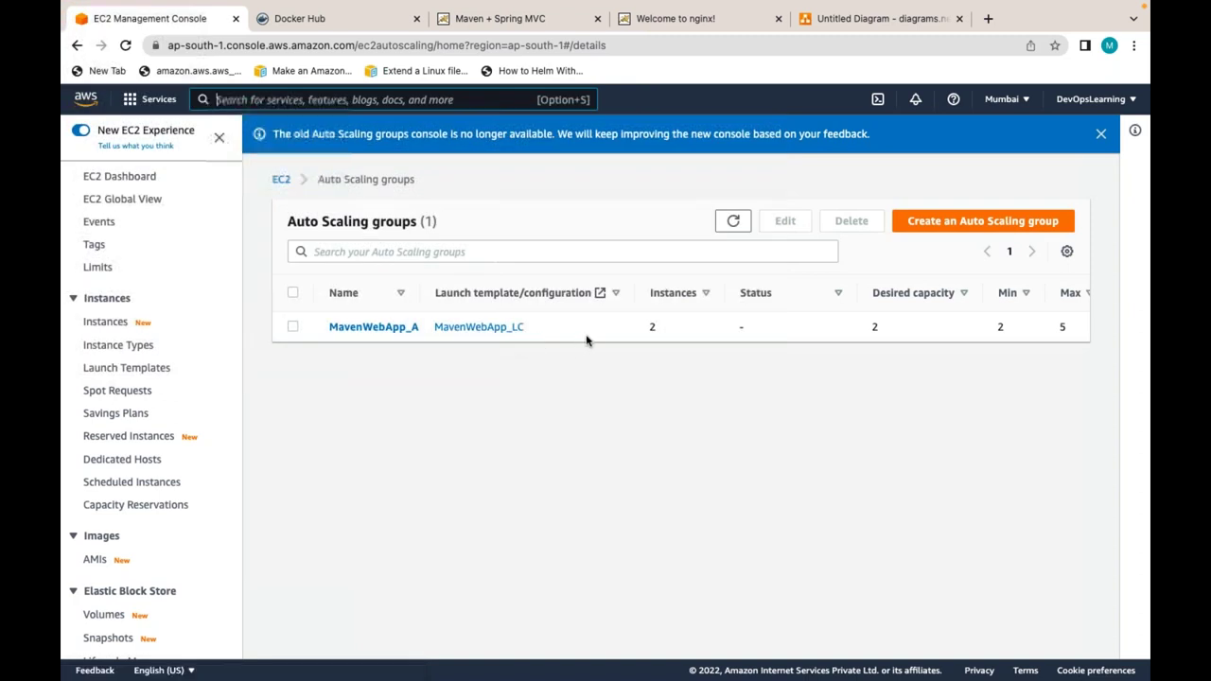
# Scroll across the groups table and open MavenWebApp_ASG, which uses MavenWebApp_LC.
pyautogui.hscroll(3, 577, 341)
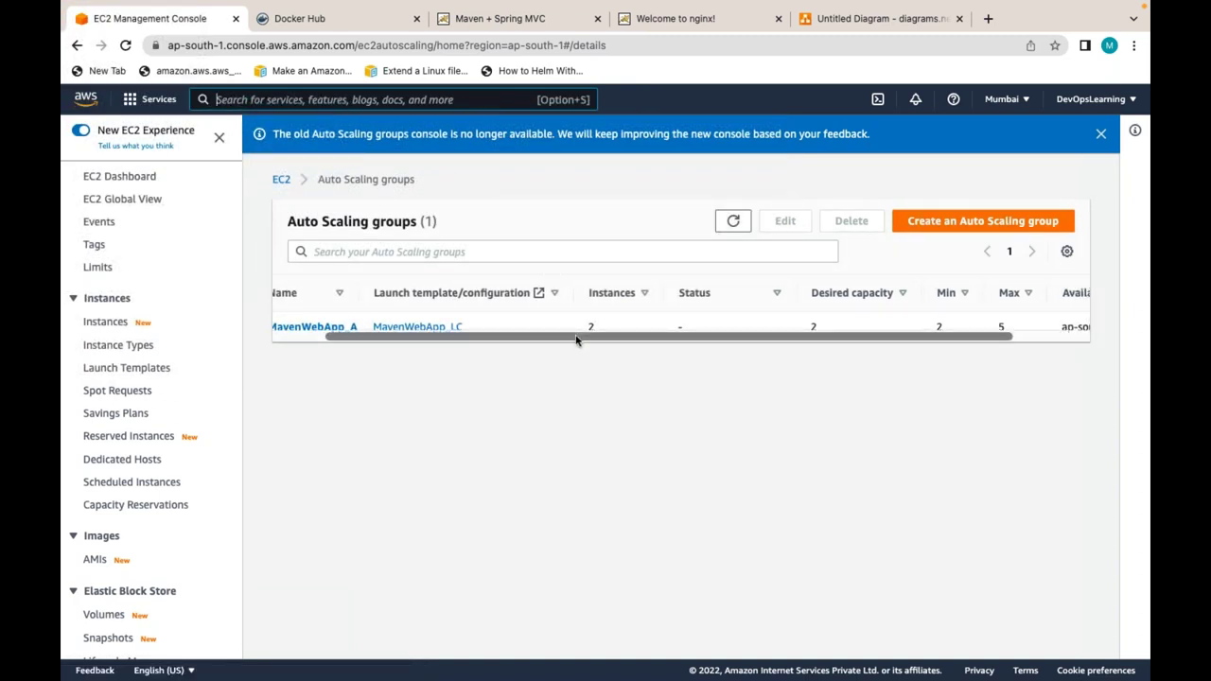
pyautogui.hscroll(2, 661, 322)
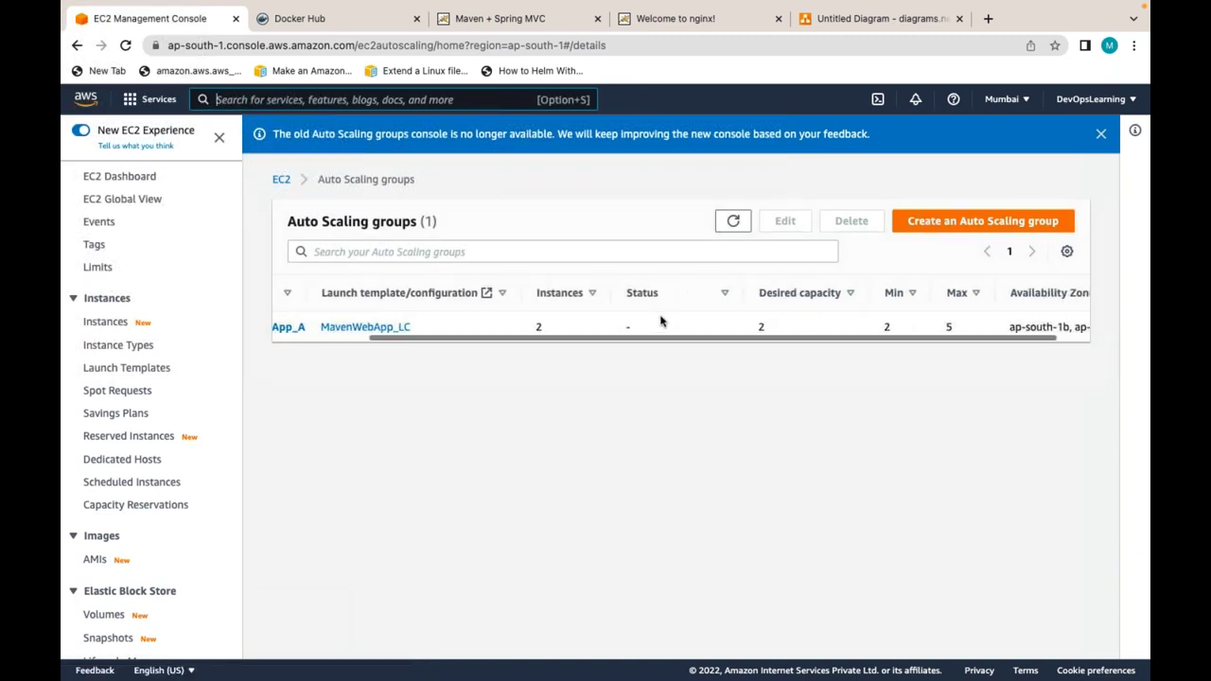
pyautogui.hscroll(1, 660, 321)
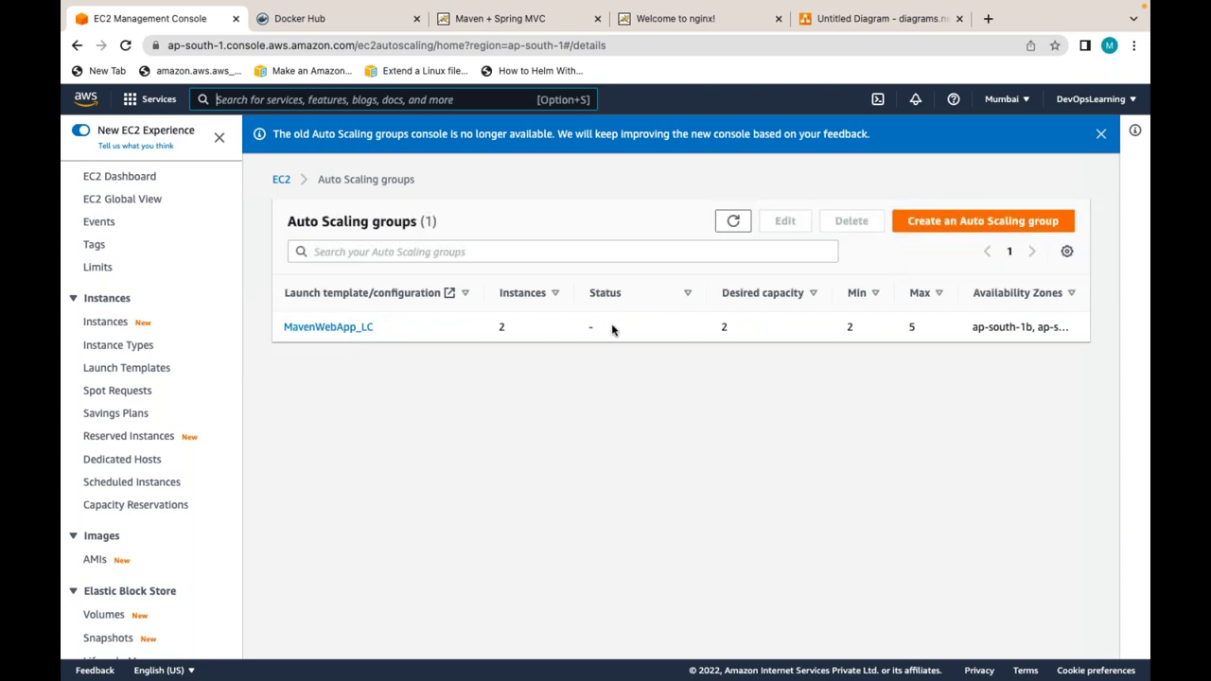
pyautogui.click(849, 326)
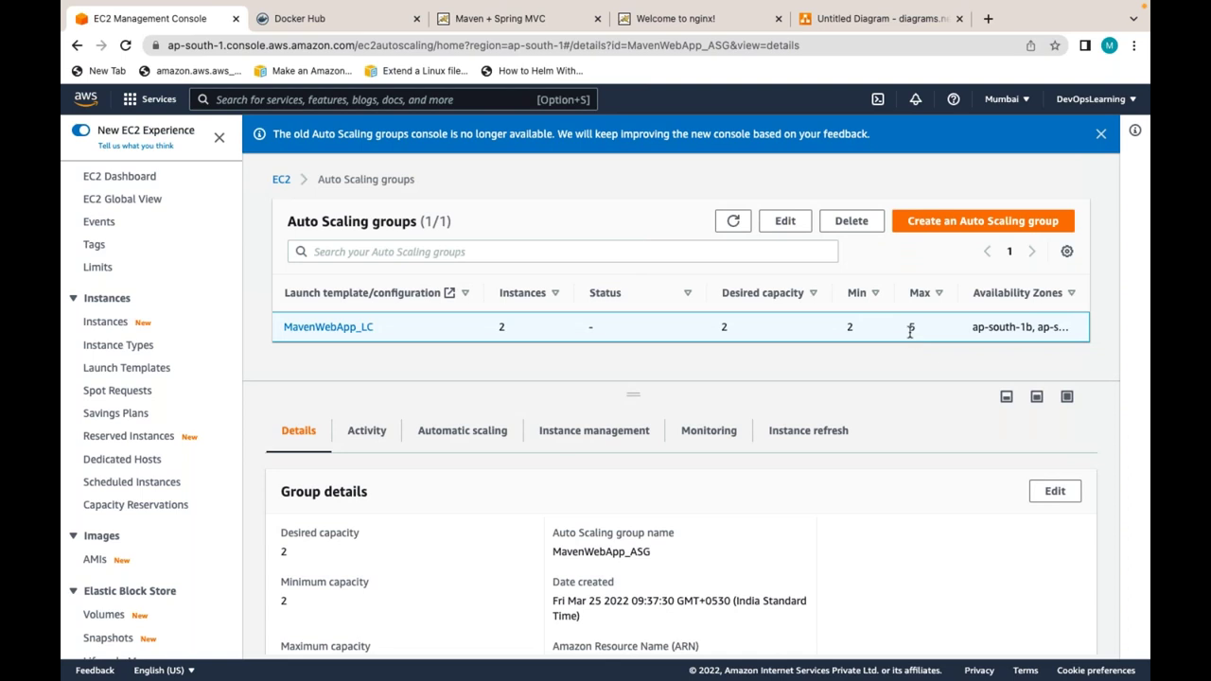
# Highlight the desired capacity of 2 and enlarge the MavenWebApp_ASG details panel.
pyautogui.doubleClick(724, 328)
pyautogui.click(725, 328)
pyautogui.moveTo(635, 388); pyautogui.dragTo(633, 281)
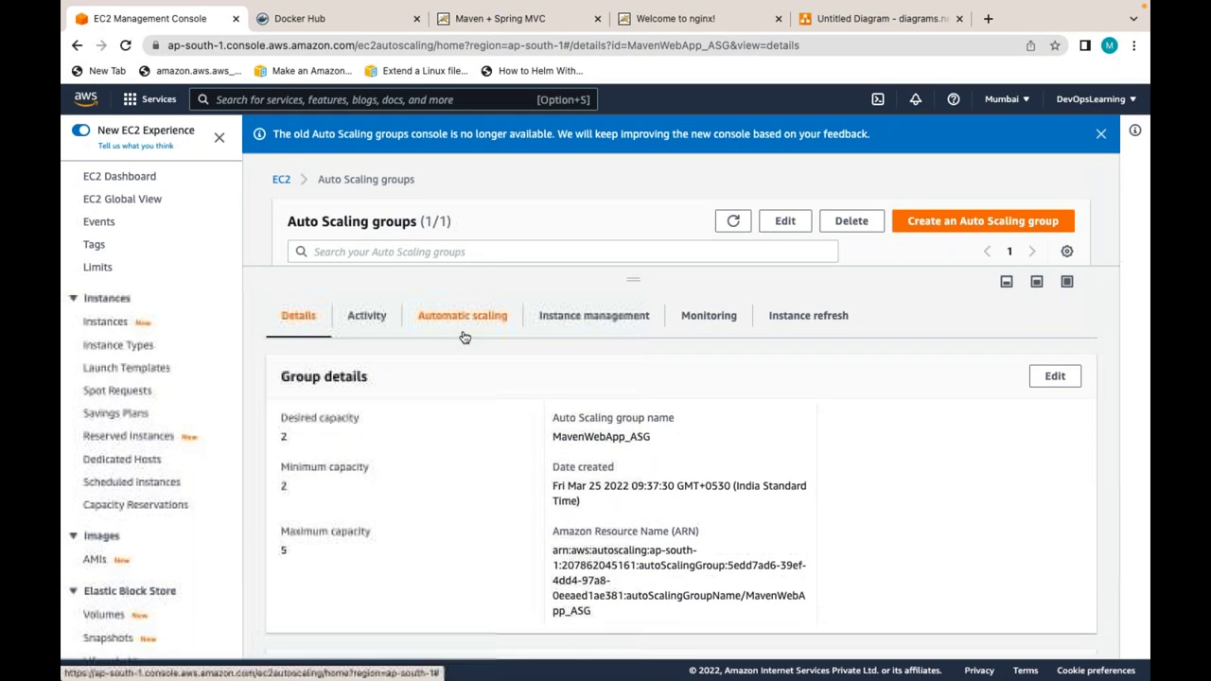
pyautogui.click(467, 322)
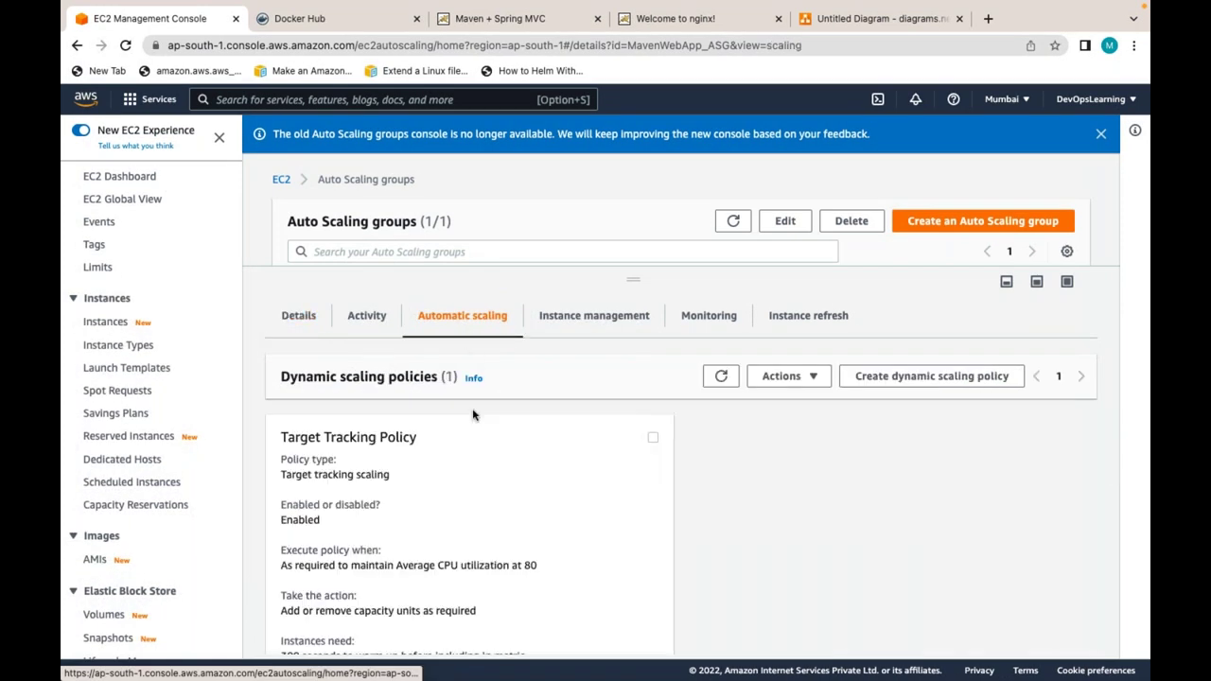
# Highlight the Target Tracking Policy condition keeping average CPU utilization at 80.
pyautogui.scroll(-2, 473, 414)
pyautogui.scroll(-2, 473, 415)
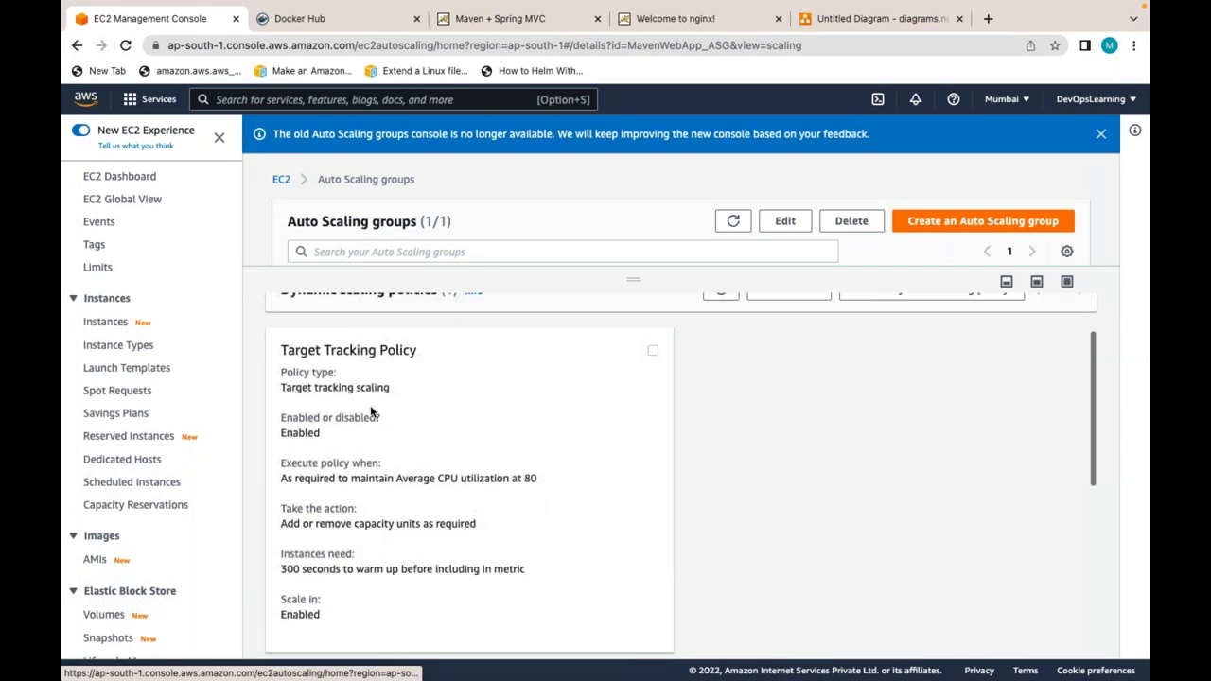
pyautogui.tripleClick(414, 480)
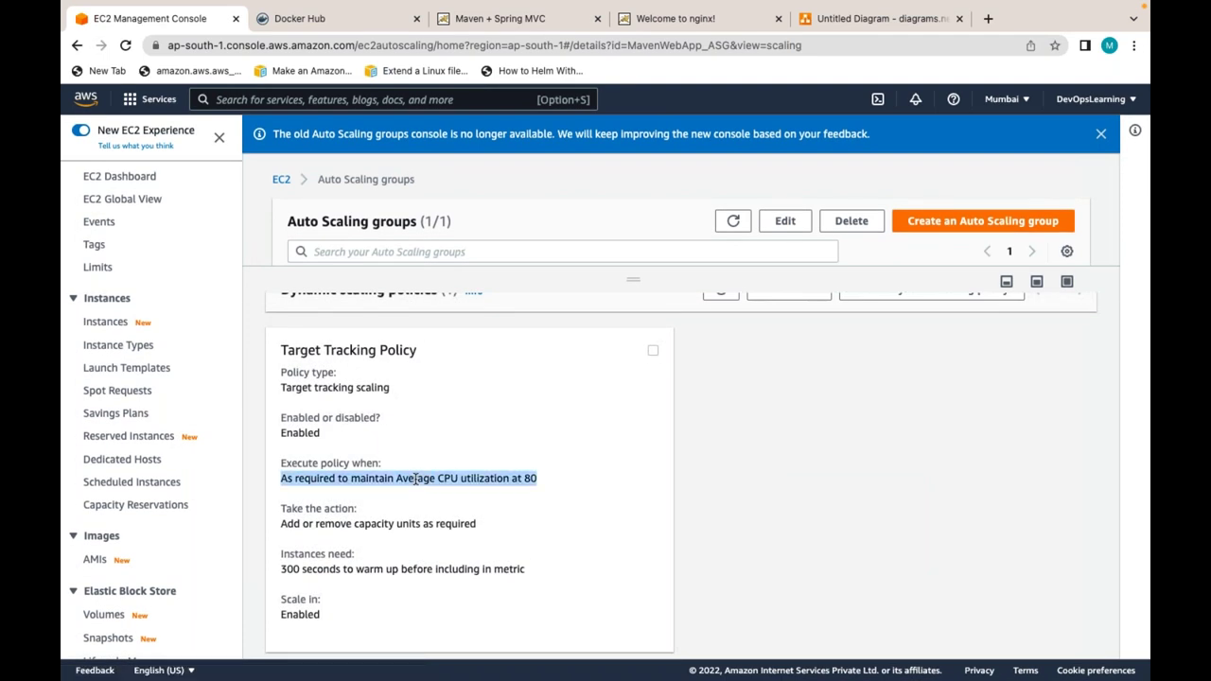
pyautogui.moveTo(512, 478); pyautogui.dragTo(517, 479)
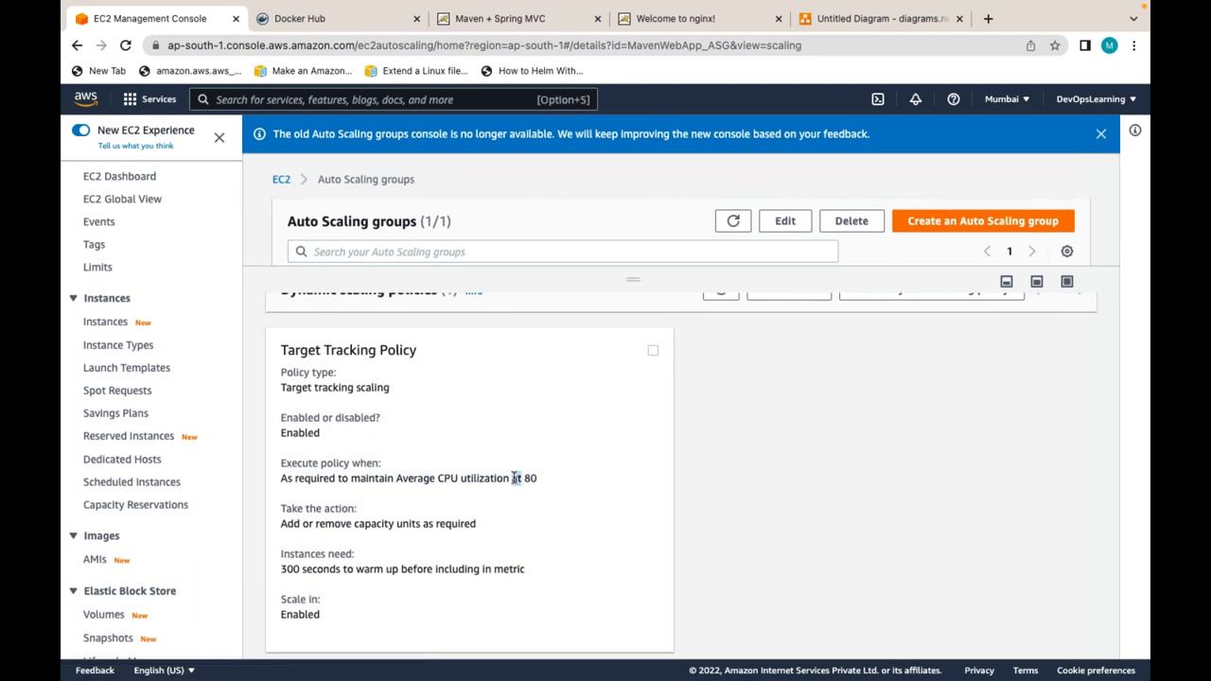
pyautogui.click(492, 492)
pyautogui.scroll(2, 497, 478)
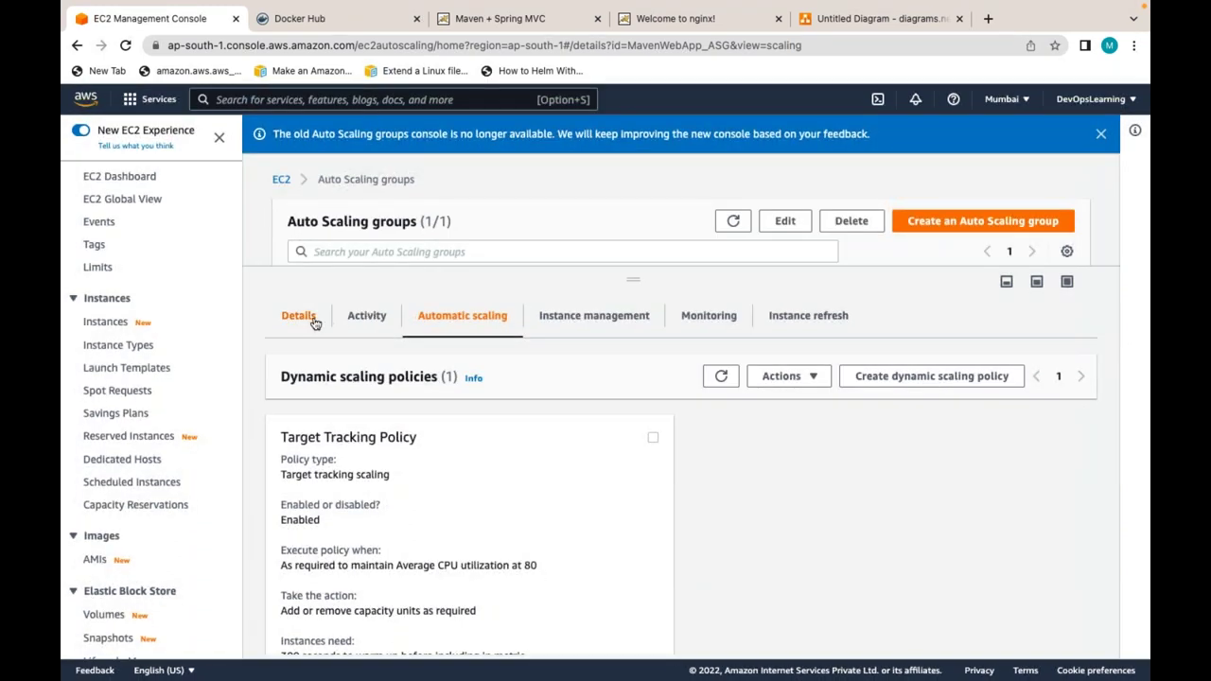
pyautogui.click(318, 322)
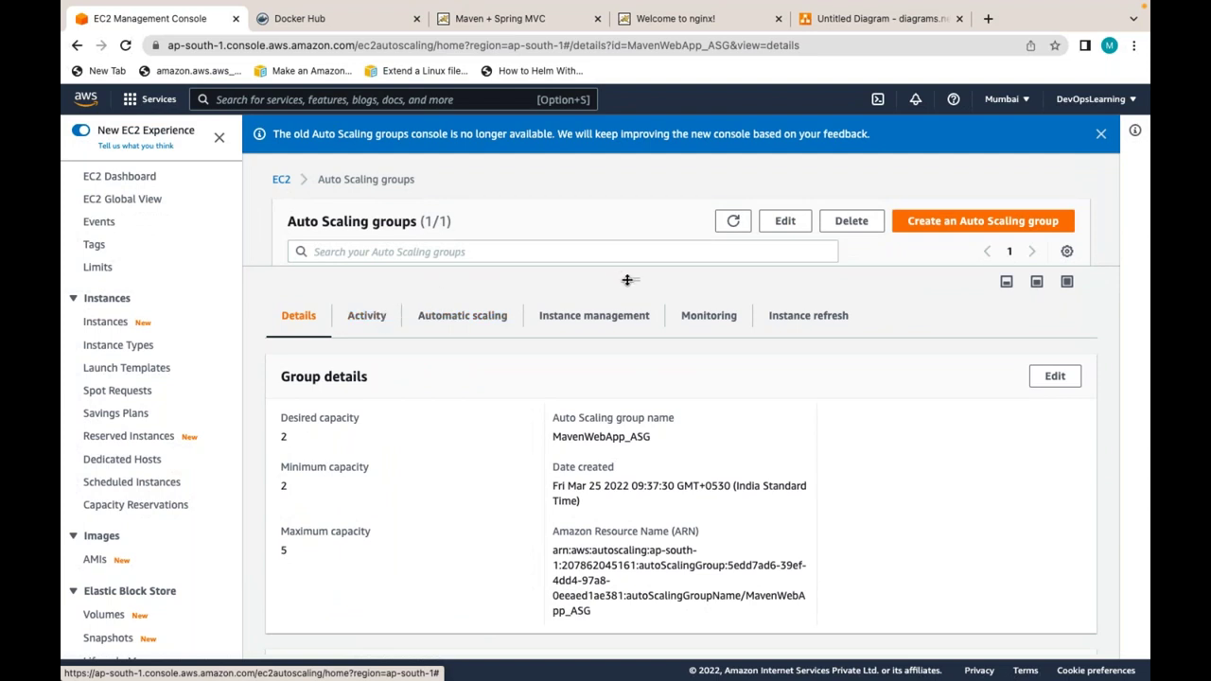
pyautogui.moveTo(626, 280); pyautogui.dragTo(711, 347)
pyautogui.scroll(-2, 492, 567)
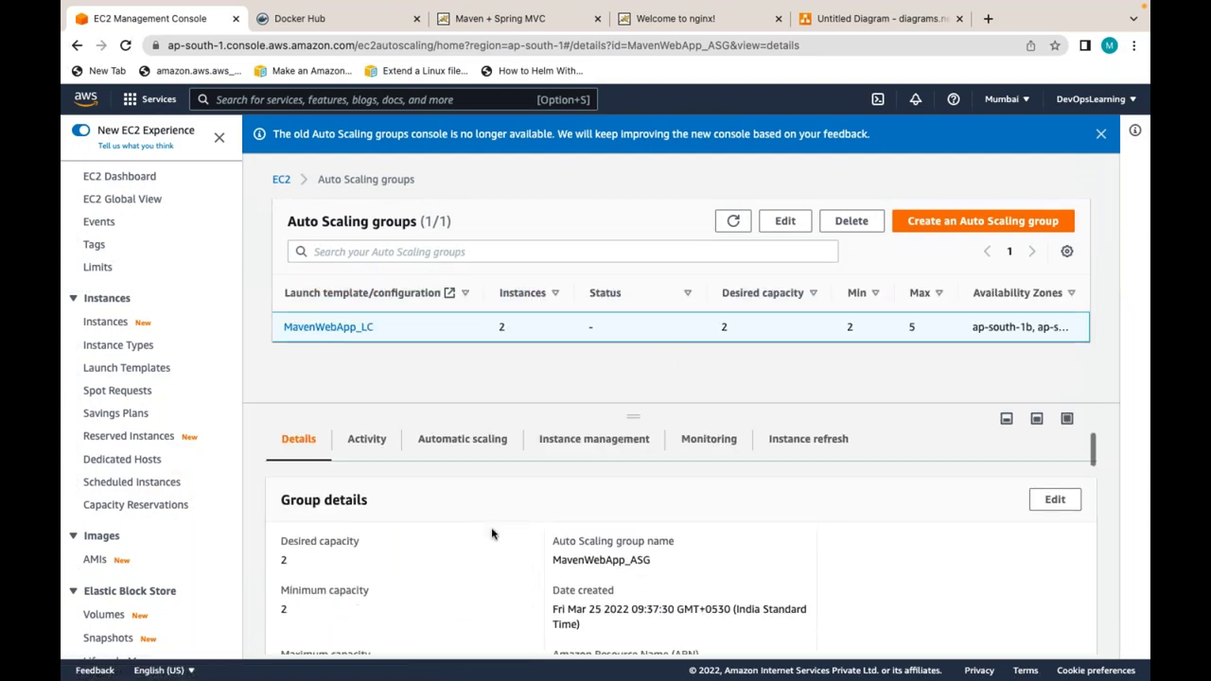
pyautogui.scroll(-1, 490, 596)
pyautogui.scroll(2, 489, 563)
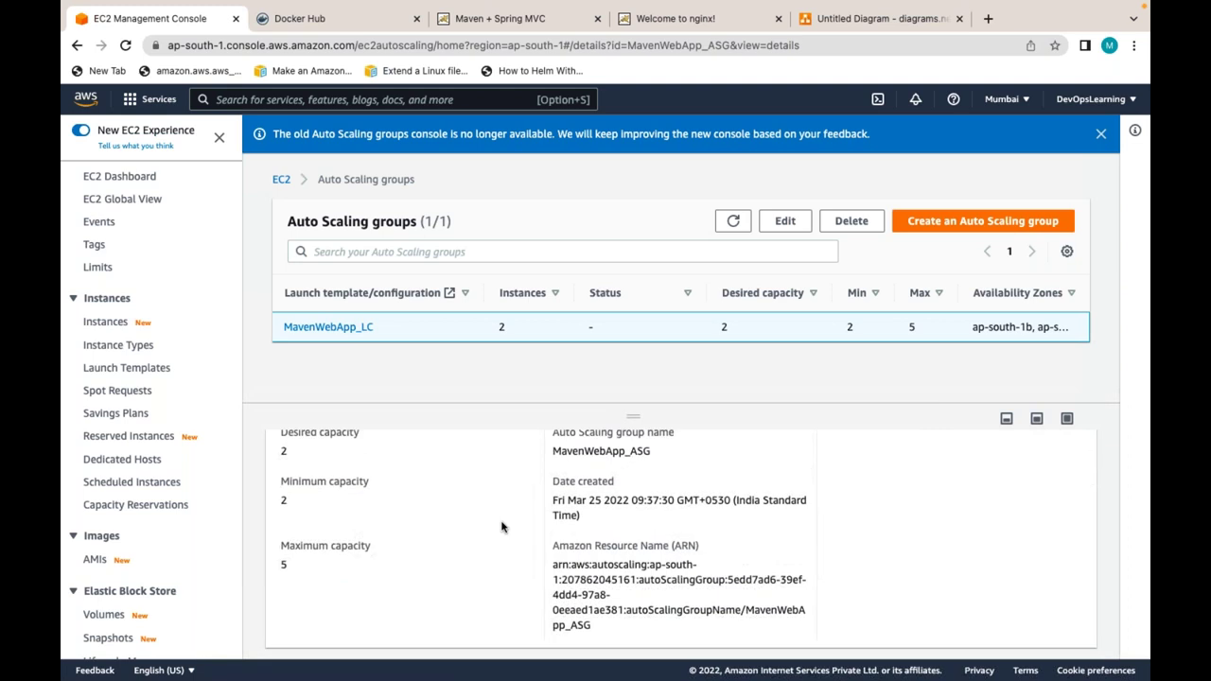
pyautogui.scroll(2, 517, 482)
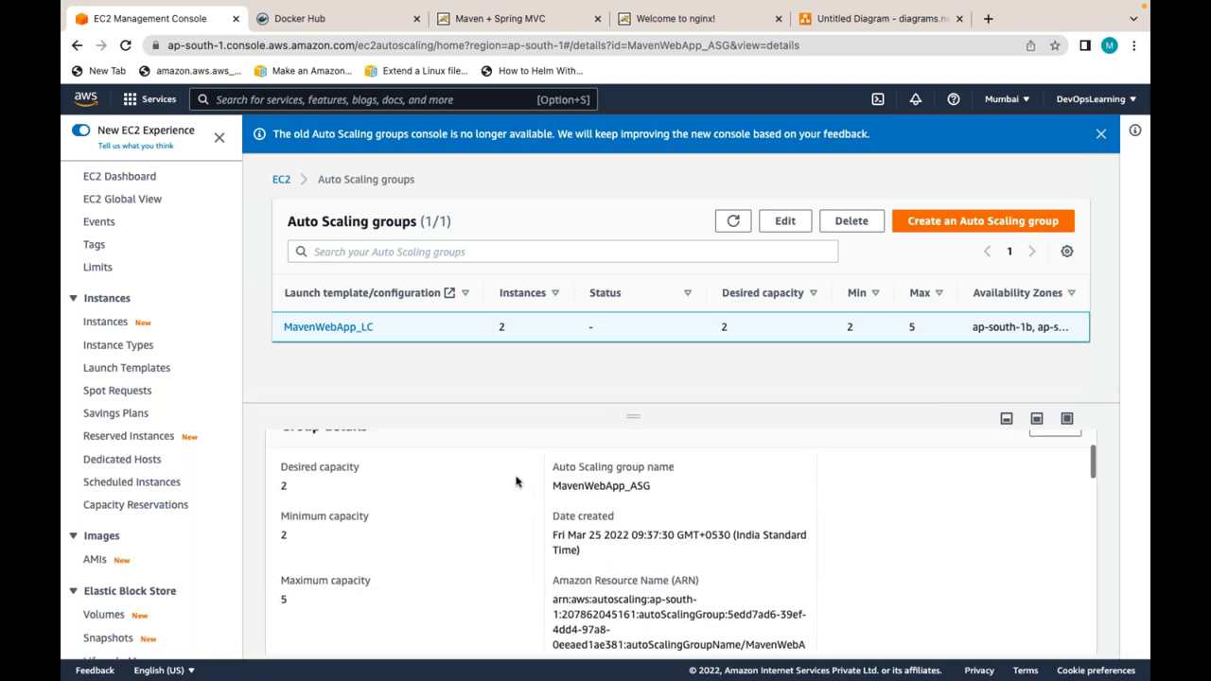
pyautogui.scroll(1, 519, 508)
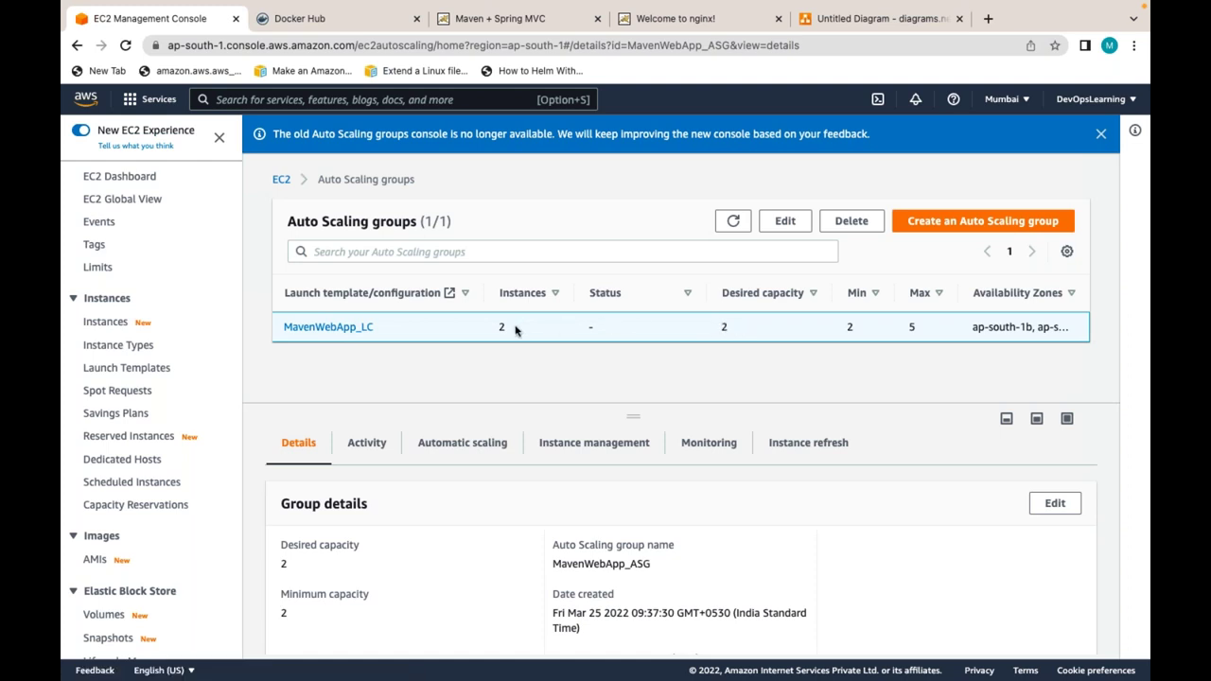
pyautogui.moveTo(515, 331); pyautogui.dragTo(488, 330)
pyautogui.click(724, 327)
# Add the note 'CloudWatch --> Monitoring & Altering Service in AWS' in TextMate, then return to the console.
pyautogui.press('super+Tab')
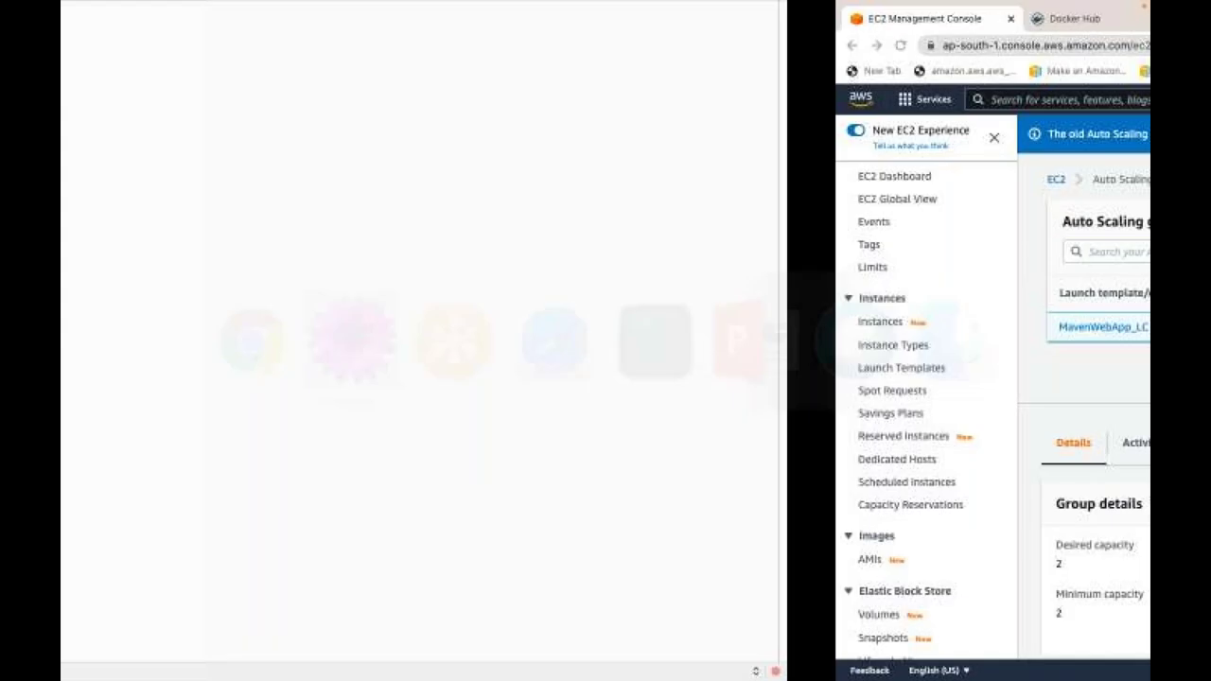
pyautogui.press('Return')
pyautogui.press('Return')
pyautogui.write('Clo')
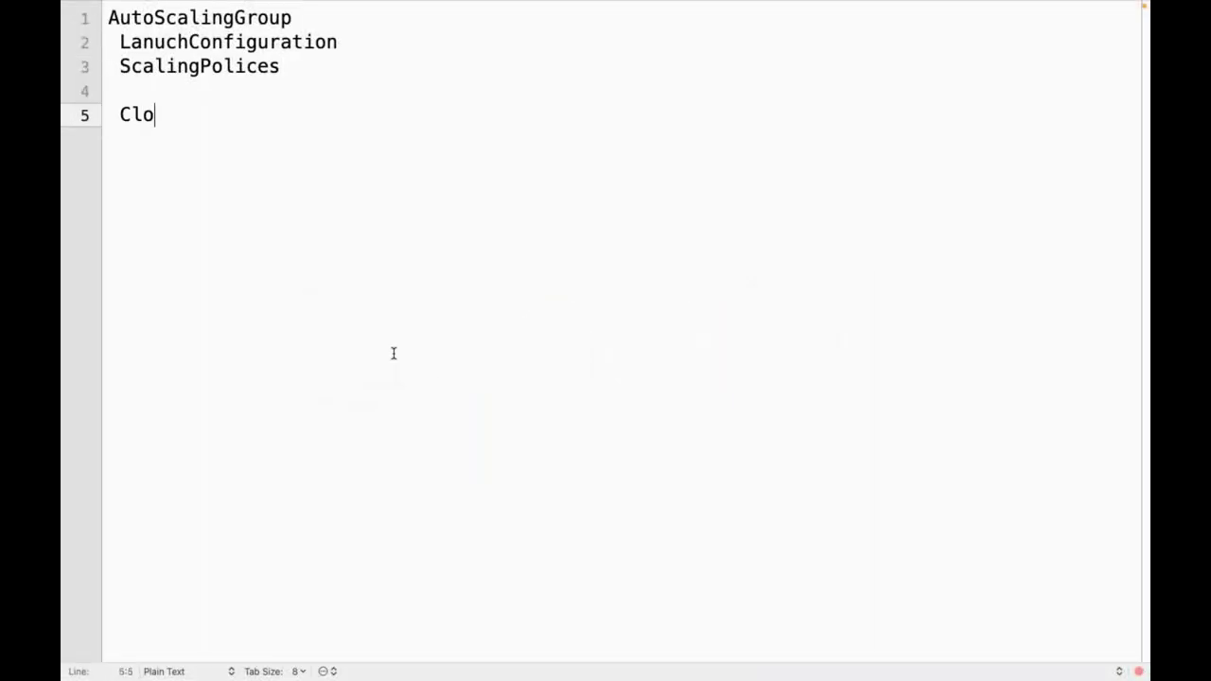
pyautogui.write('udWatch ')
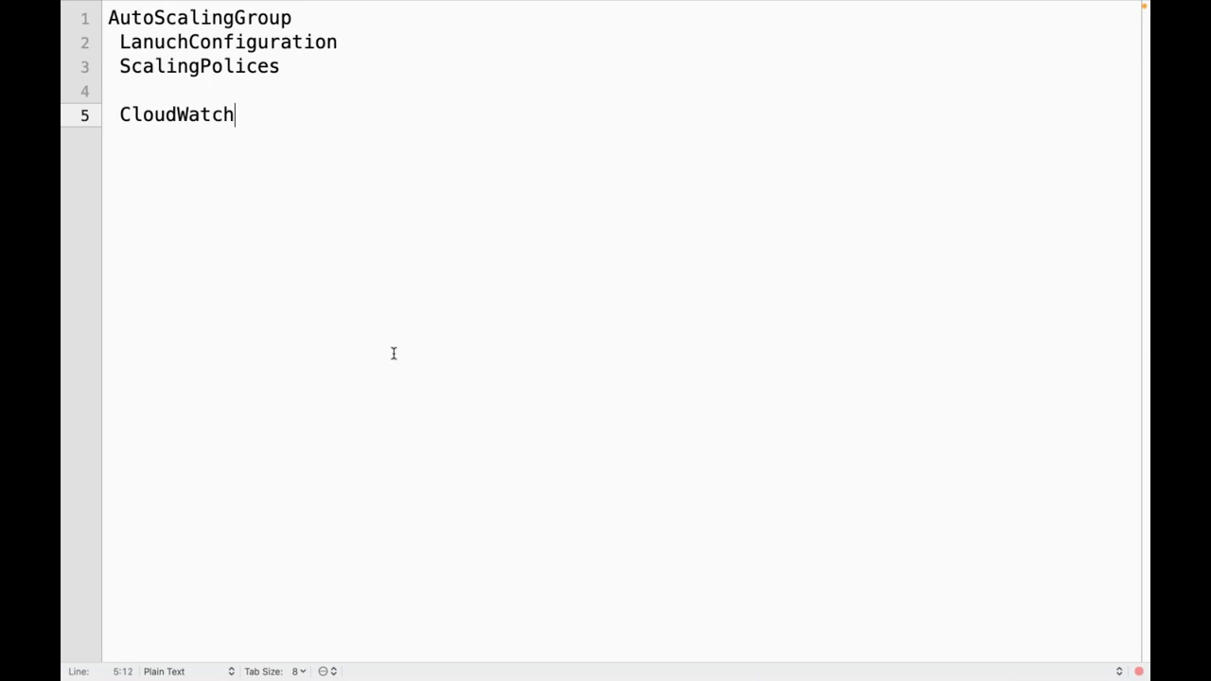
pyautogui.write('-->Mon')
pyautogui.press('BackSpace')
pyautogui.press('BackSpace')
pyautogui.press('BackSpace')
pyautogui.write('Monitor')
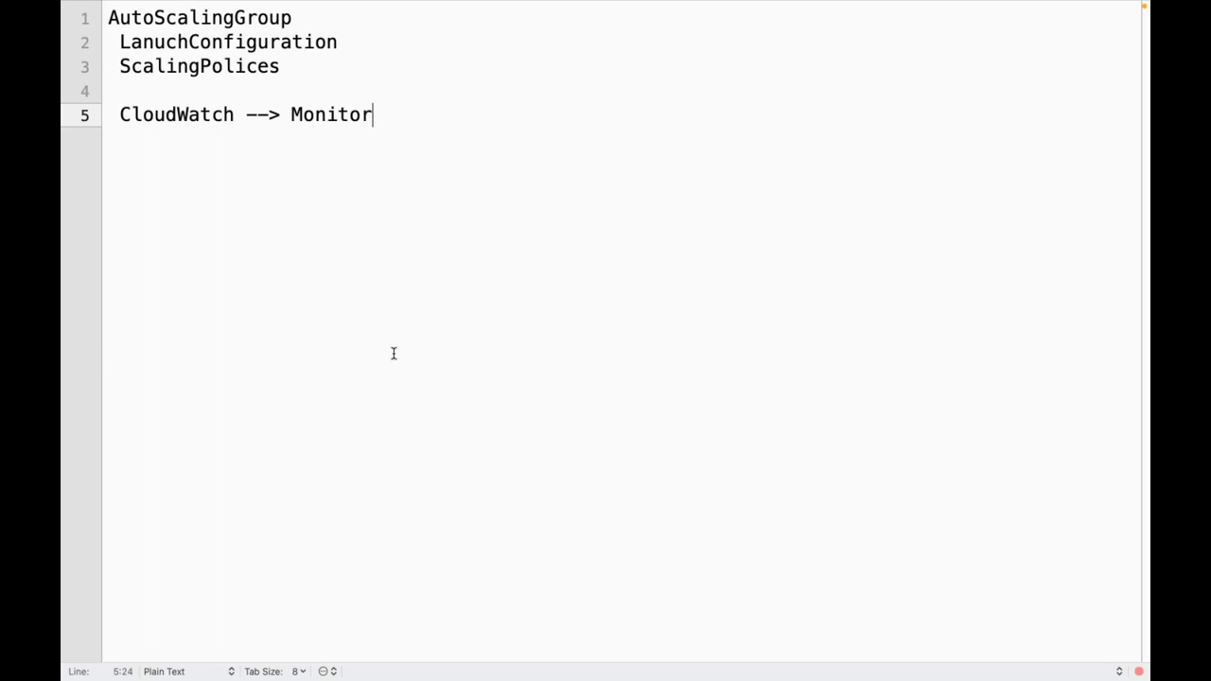
pyautogui.write('ing & Al')
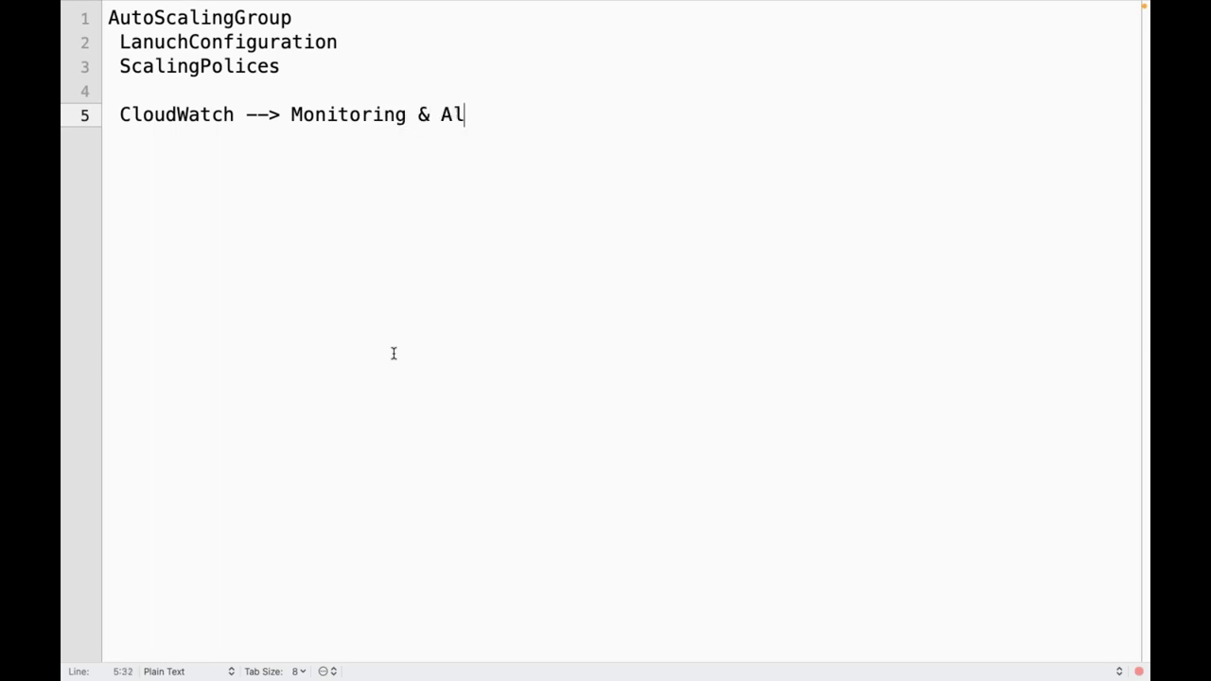
pyautogui.write('tering Serv')
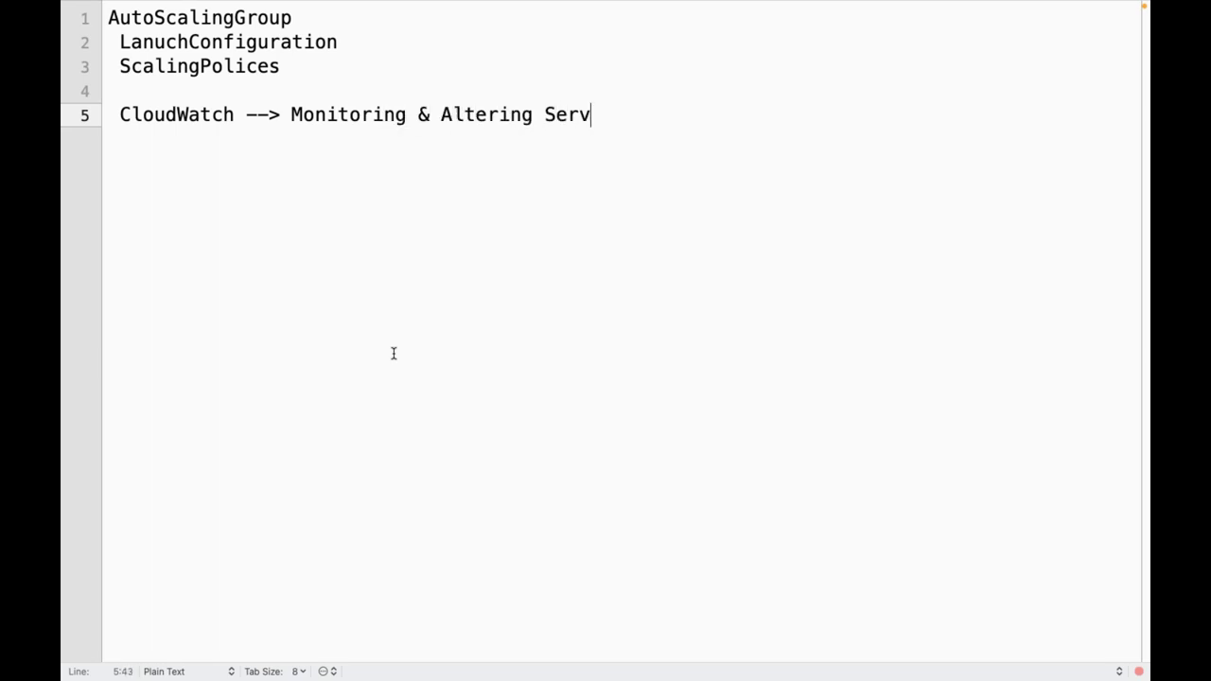
pyautogui.write('ice in aWS')
pyautogui.press('BackSpace')
pyautogui.press('BackSpace')
pyautogui.press('BackSpace')
pyautogui.write('AWS')
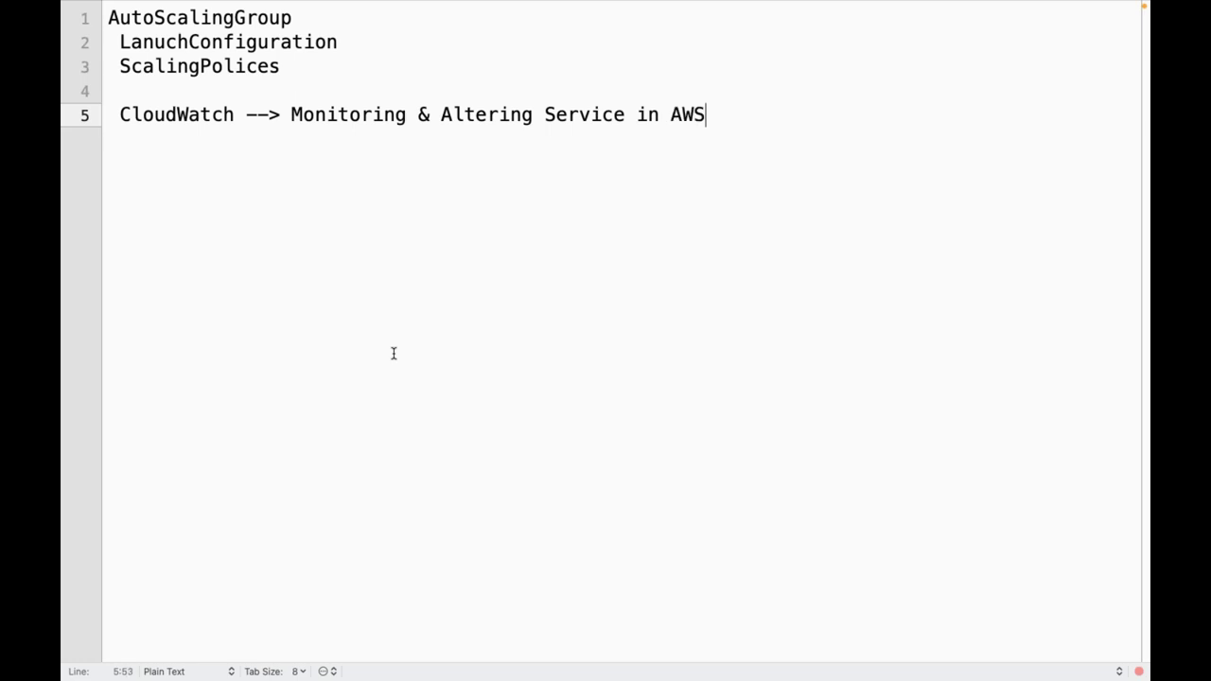
pyautogui.press('Return')
pyautogui.hotkey('ctrl', 'Right')
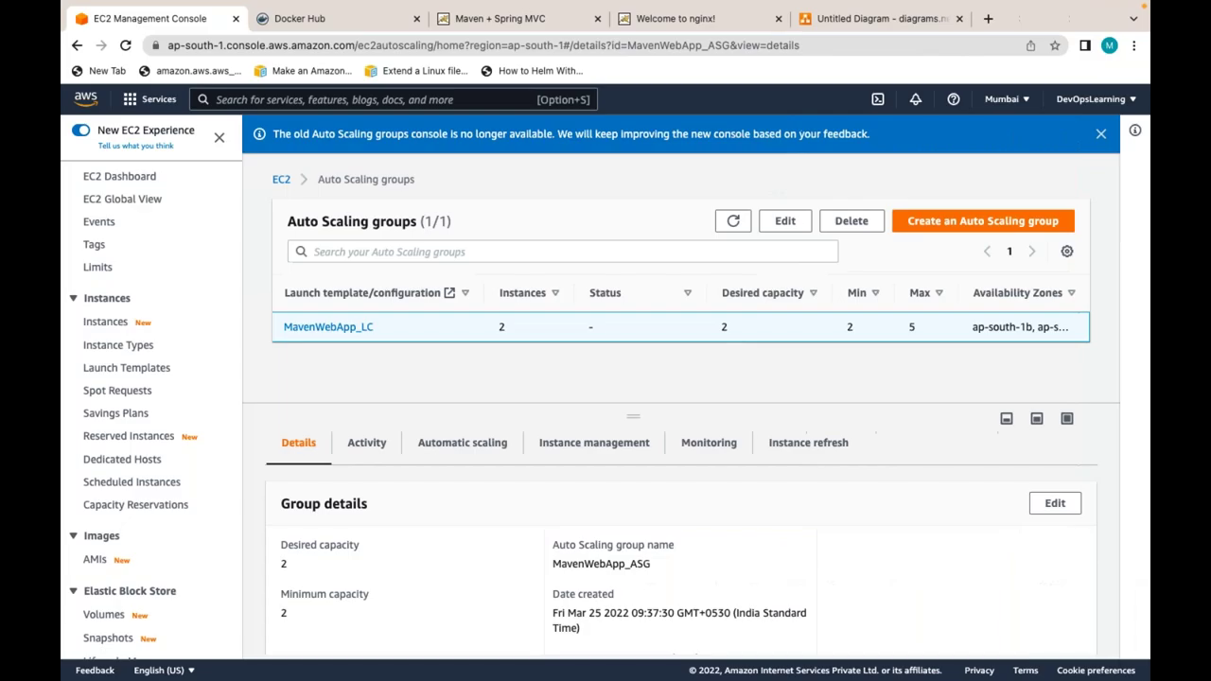
# Show MavenWebApp_ASG's Target Tracking Policy holding average CPU at 80 in an enlarged panel.
pyautogui.click(452, 458)
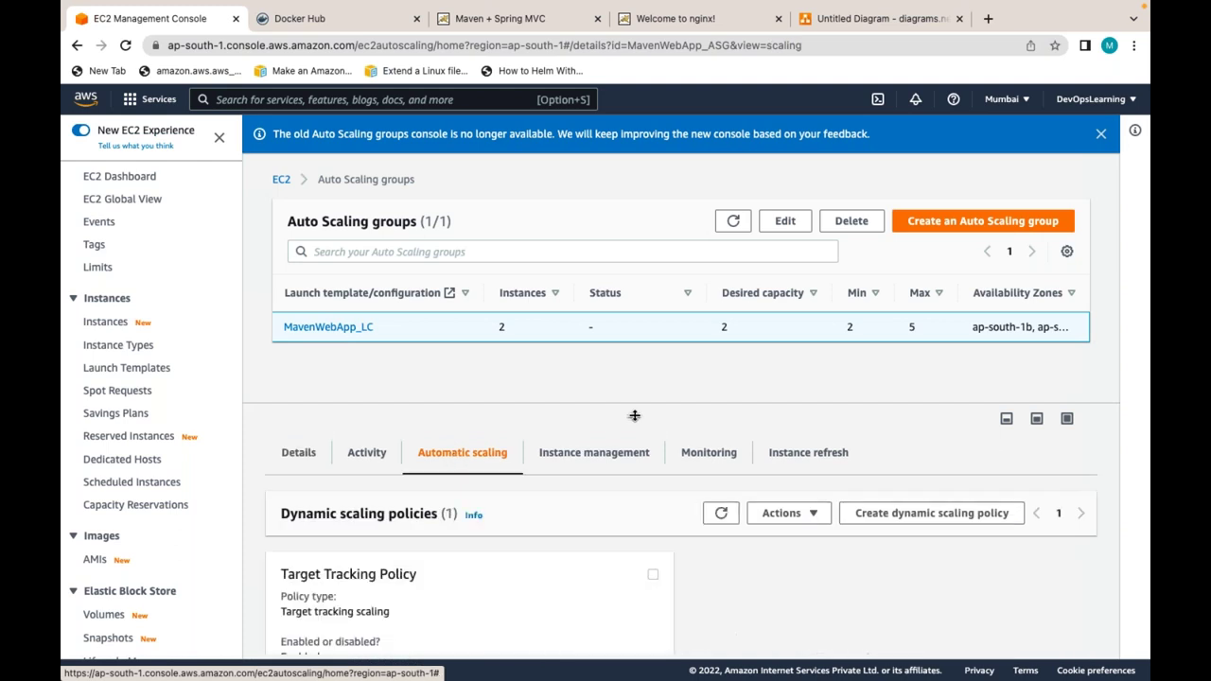
pyautogui.moveTo(634, 417); pyautogui.dragTo(633, 356)
pyautogui.scroll(-1, 476, 606)
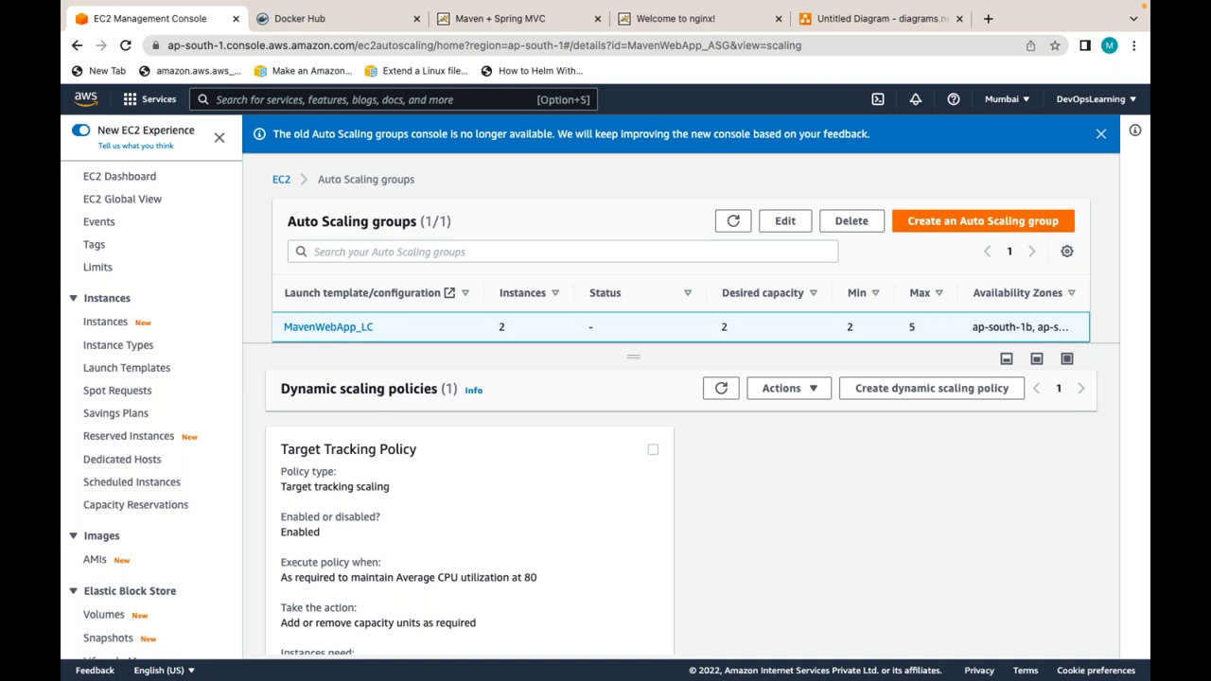
pyautogui.press('super+Tab')
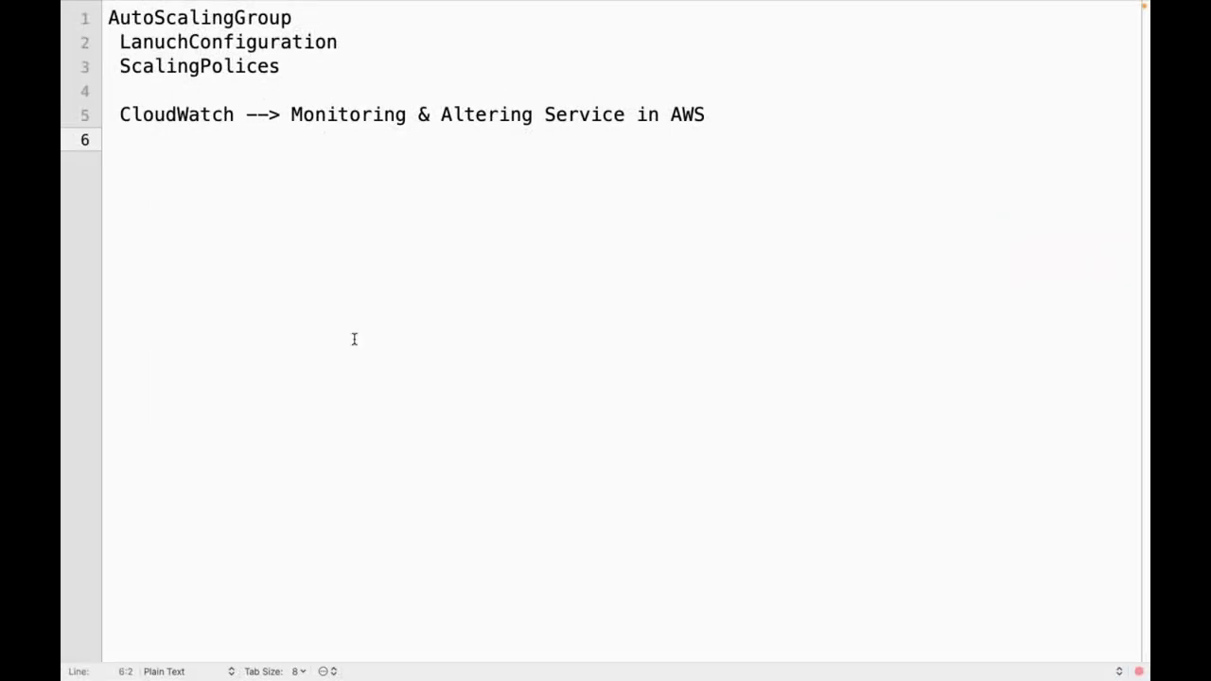
pyautogui.doubleClick(191, 120)
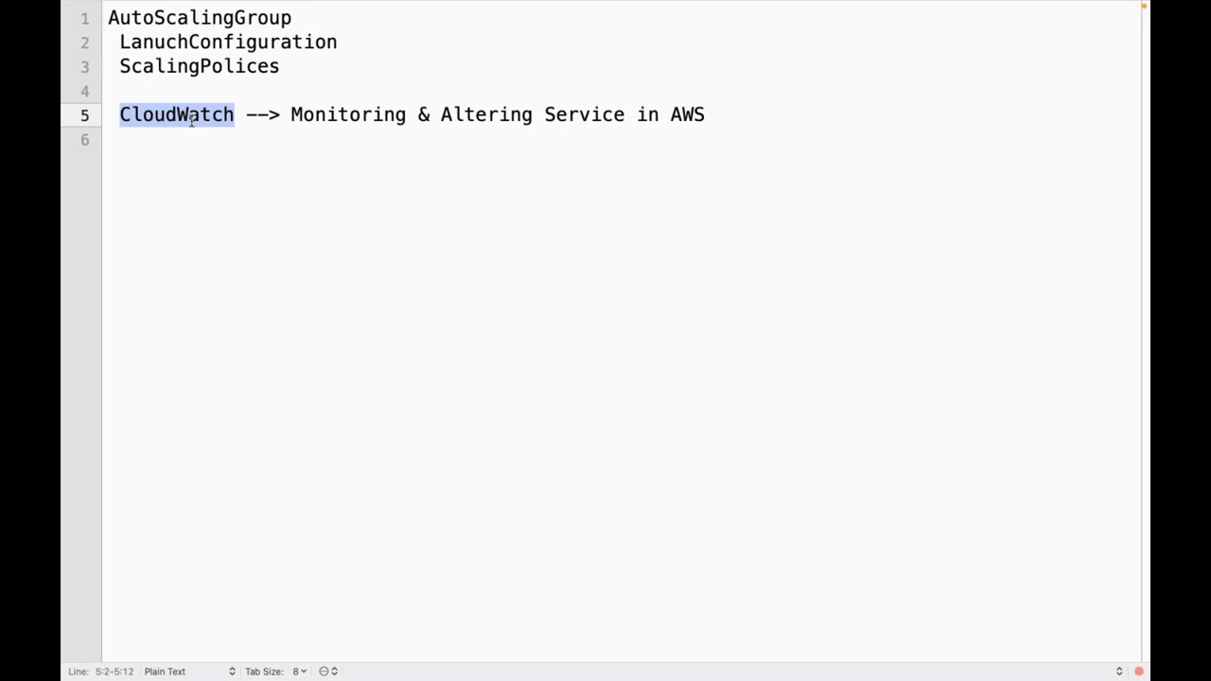
pyautogui.press('super+Tab')
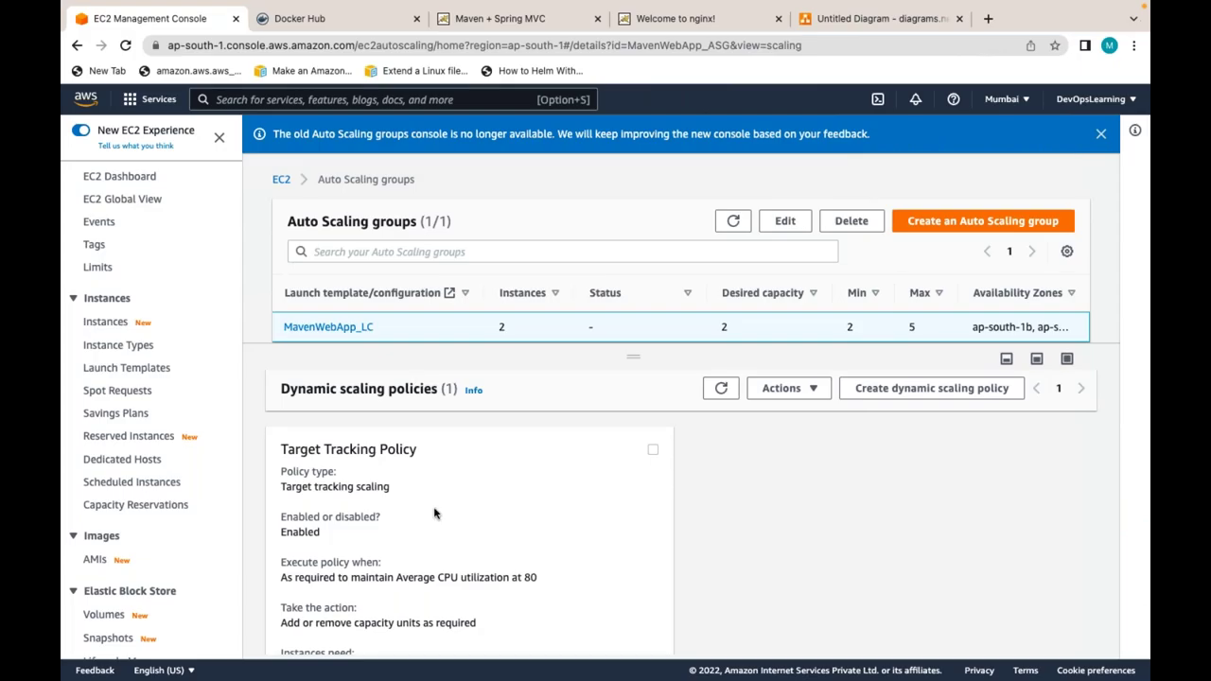
# Search the AWS services bar for 'CloudWa' to find CloudWatch.
pyautogui.click(269, 100)
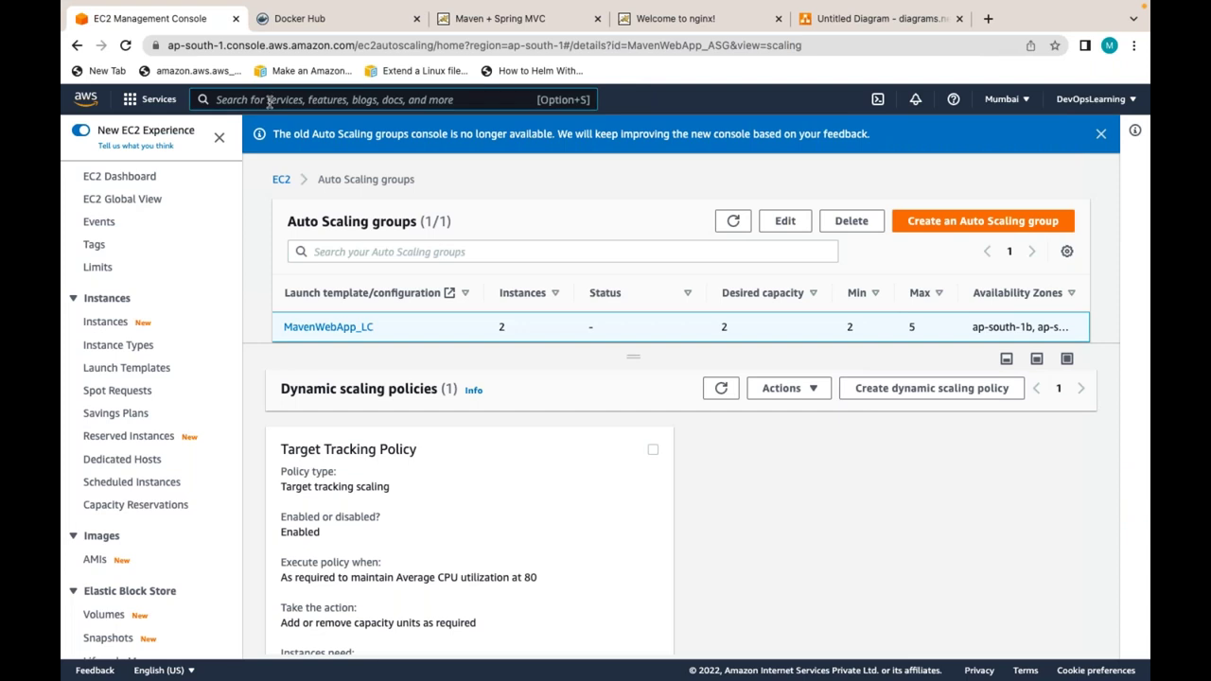
pyautogui.write('Cloud')
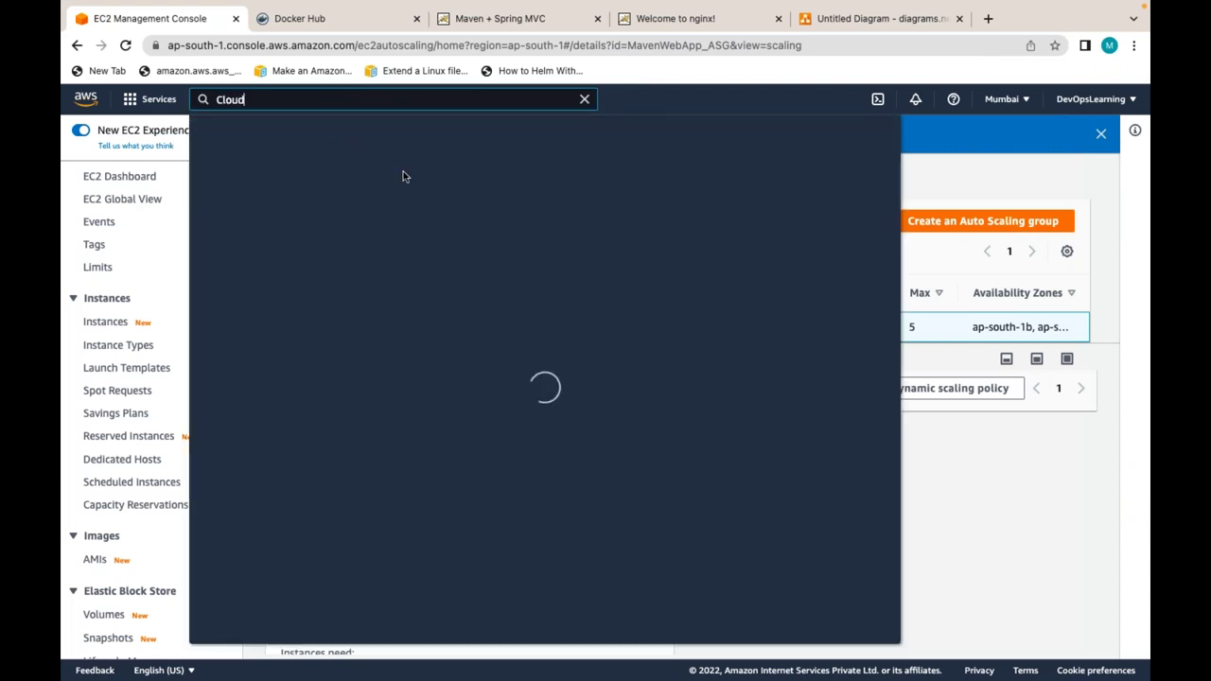
pyautogui.write(' WAN')
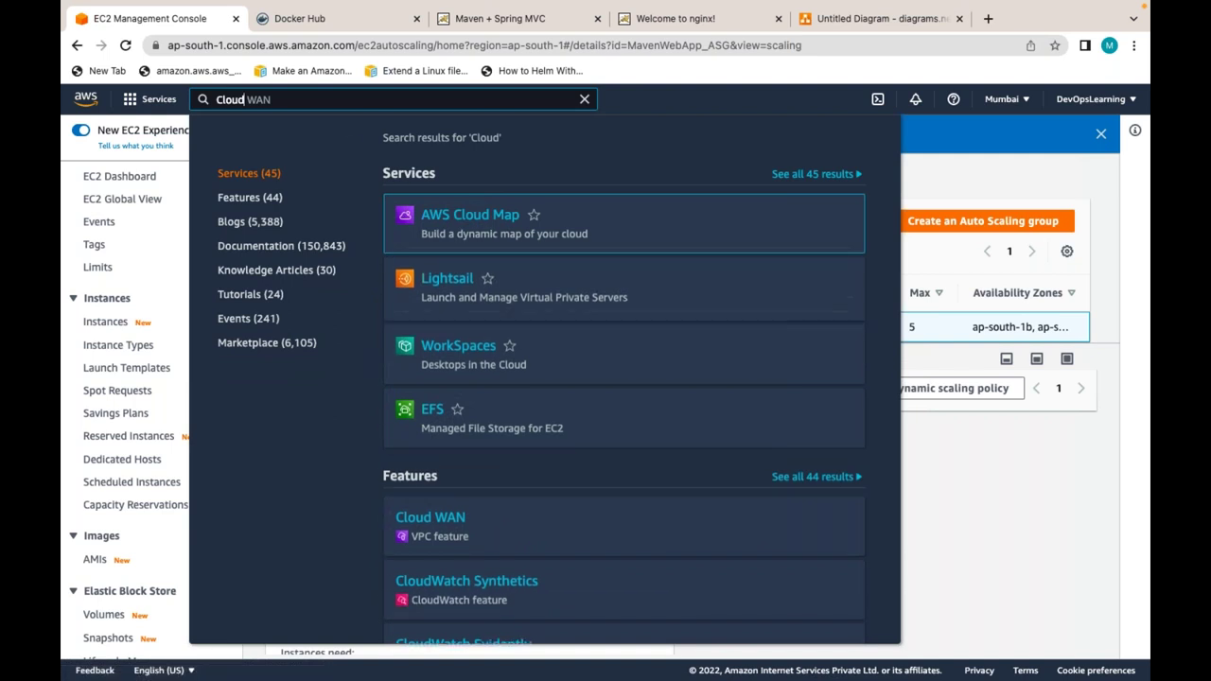
pyautogui.press('BackSpace')
pyautogui.press('BackSpace')
pyautogui.press('BackSpace')
pyautogui.press('BackSpace')
pyautogui.write('Wa')
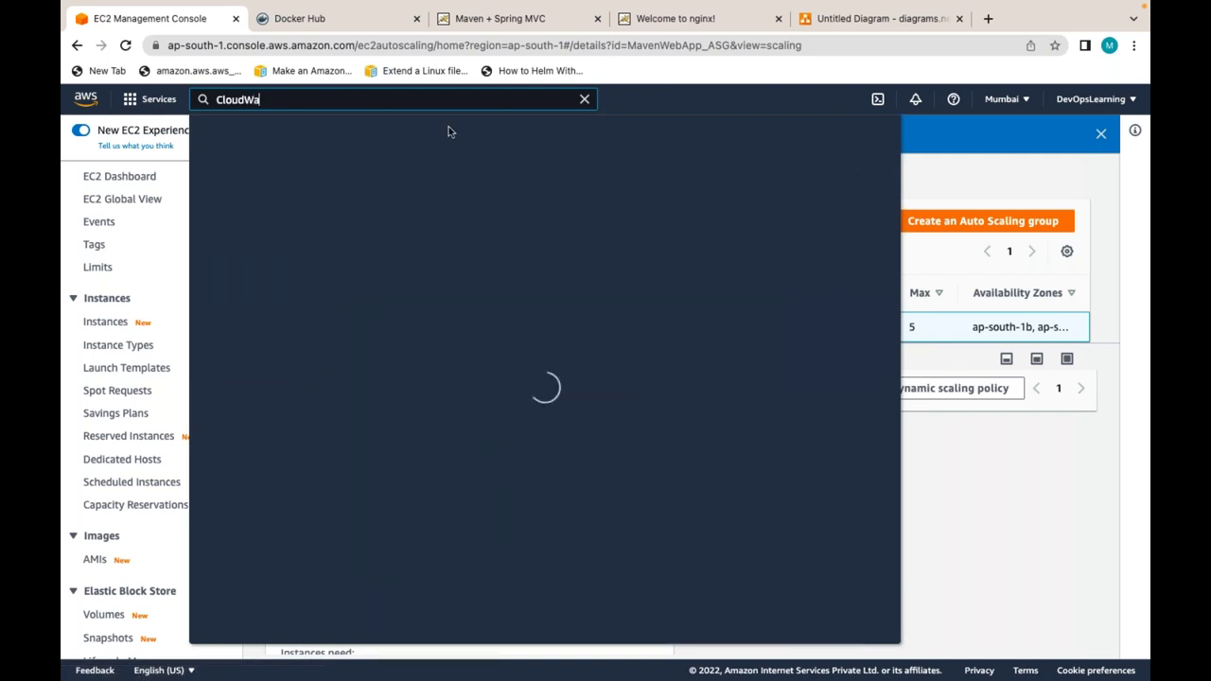
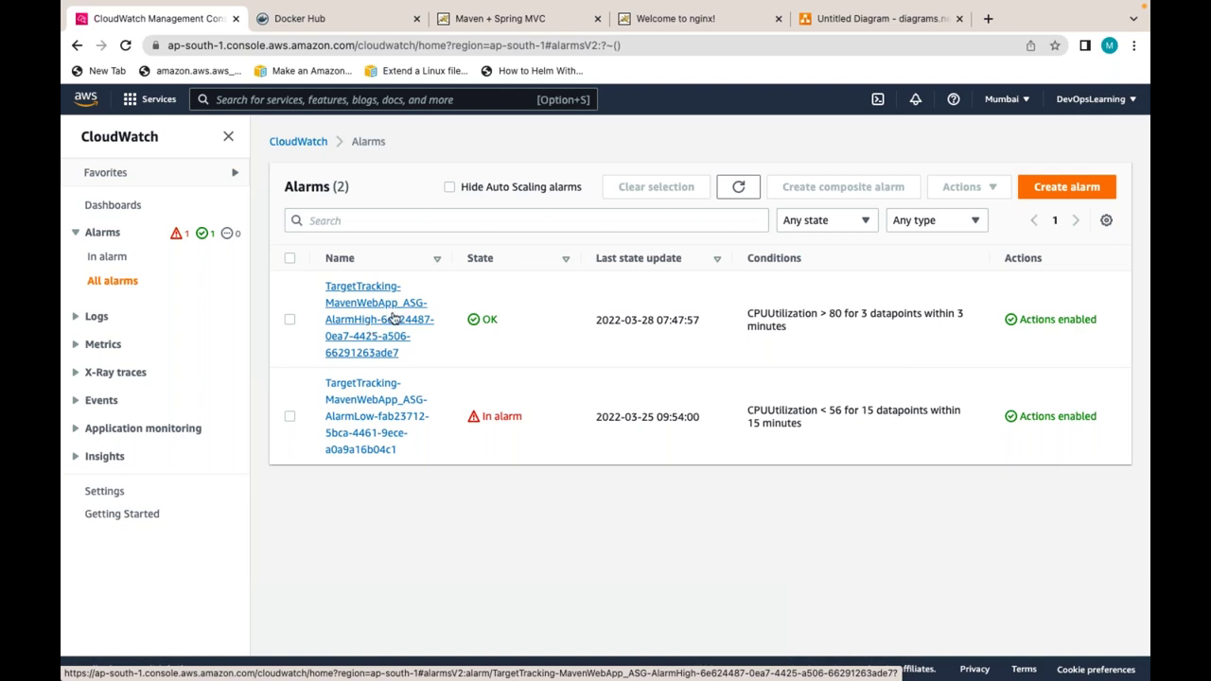
# Highlight the first alarm's condition: CPUUtilization above 80 for 3 datapoints within the period.
pyautogui.doubleClick(750, 315)
pyautogui.tripleClick(749, 315)
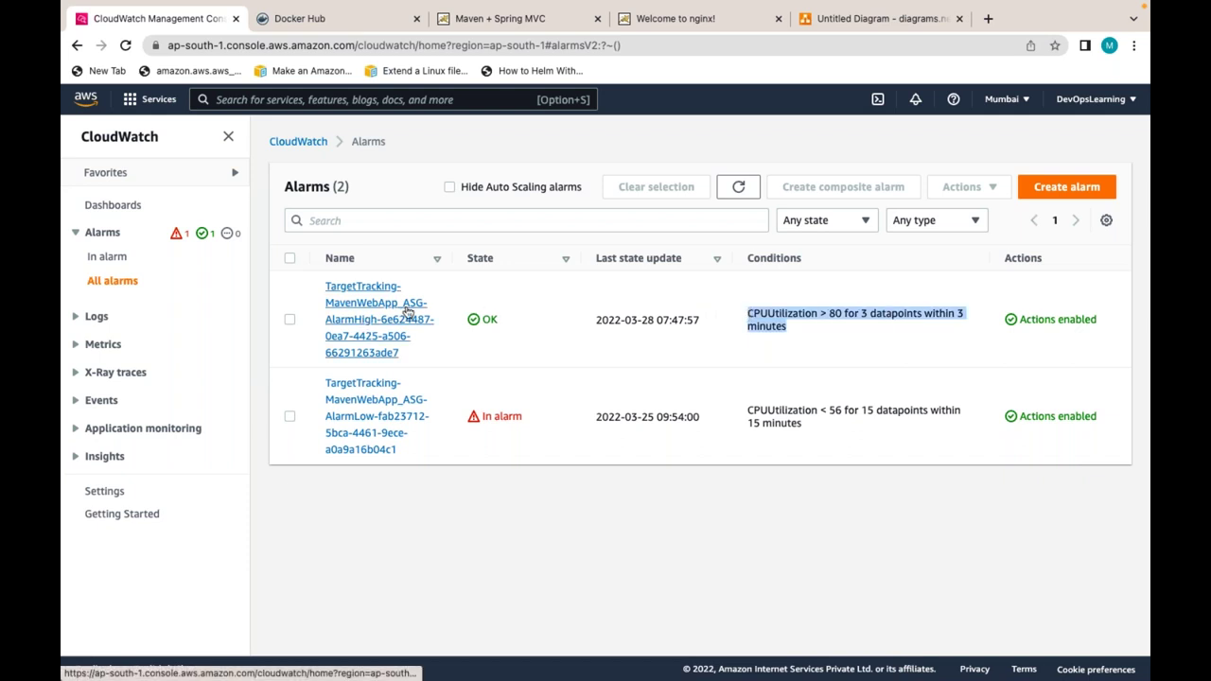
pyautogui.doubleClick(784, 318)
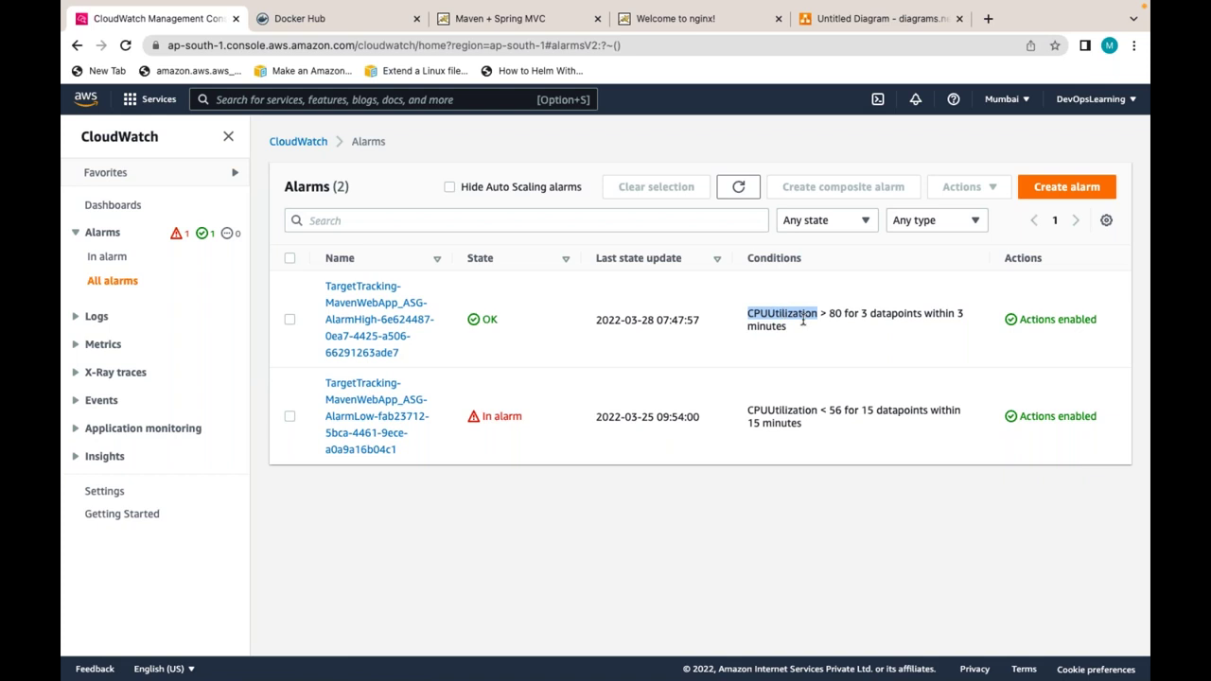
pyautogui.doubleClick(835, 315)
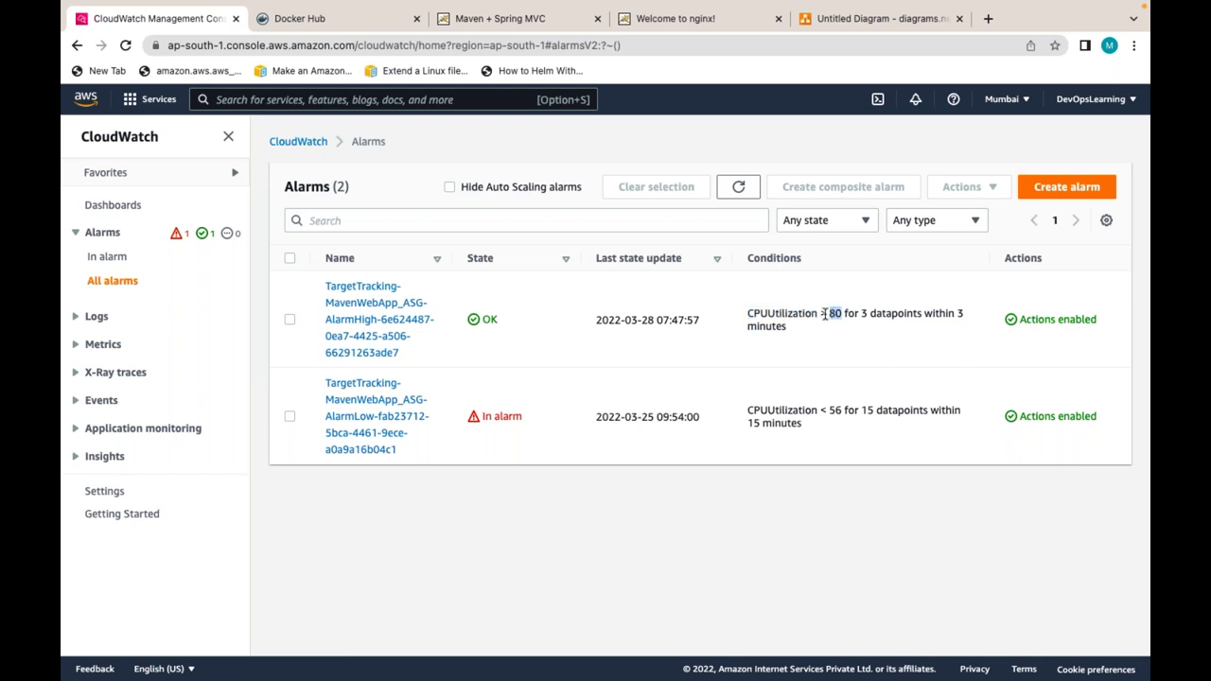
pyautogui.doubleClick(783, 316)
pyautogui.doubleClick(842, 313)
pyautogui.doubleClick(858, 313)
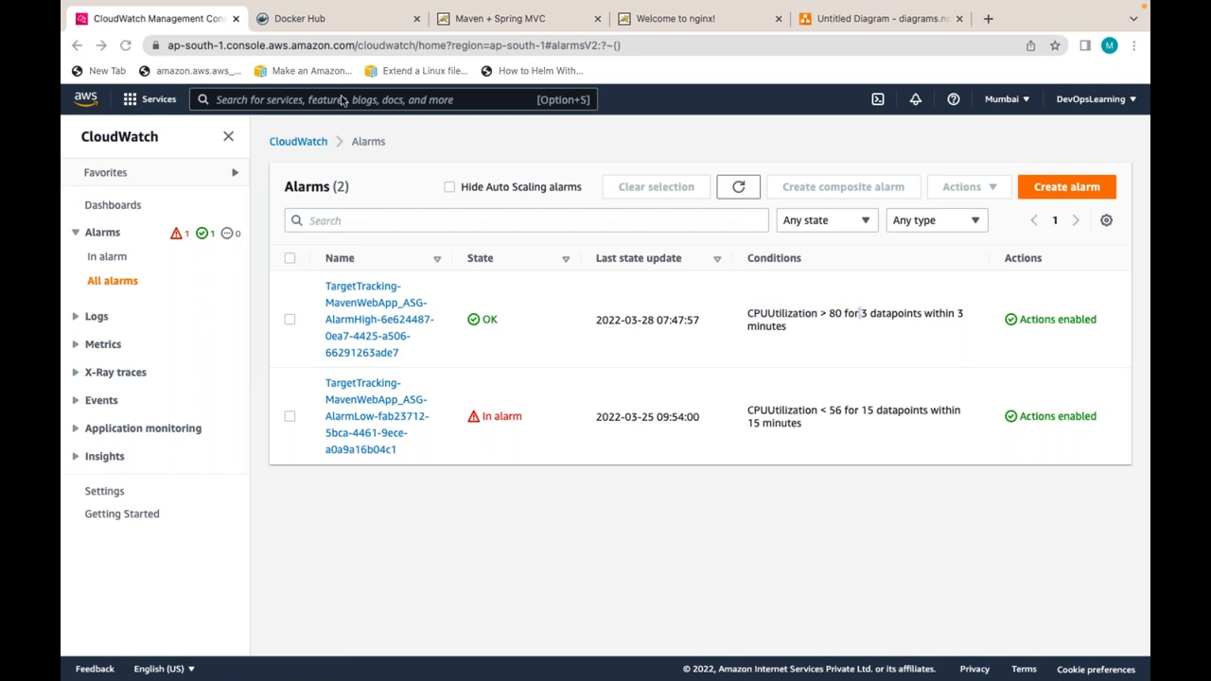
pyautogui.doubleClick(887, 314)
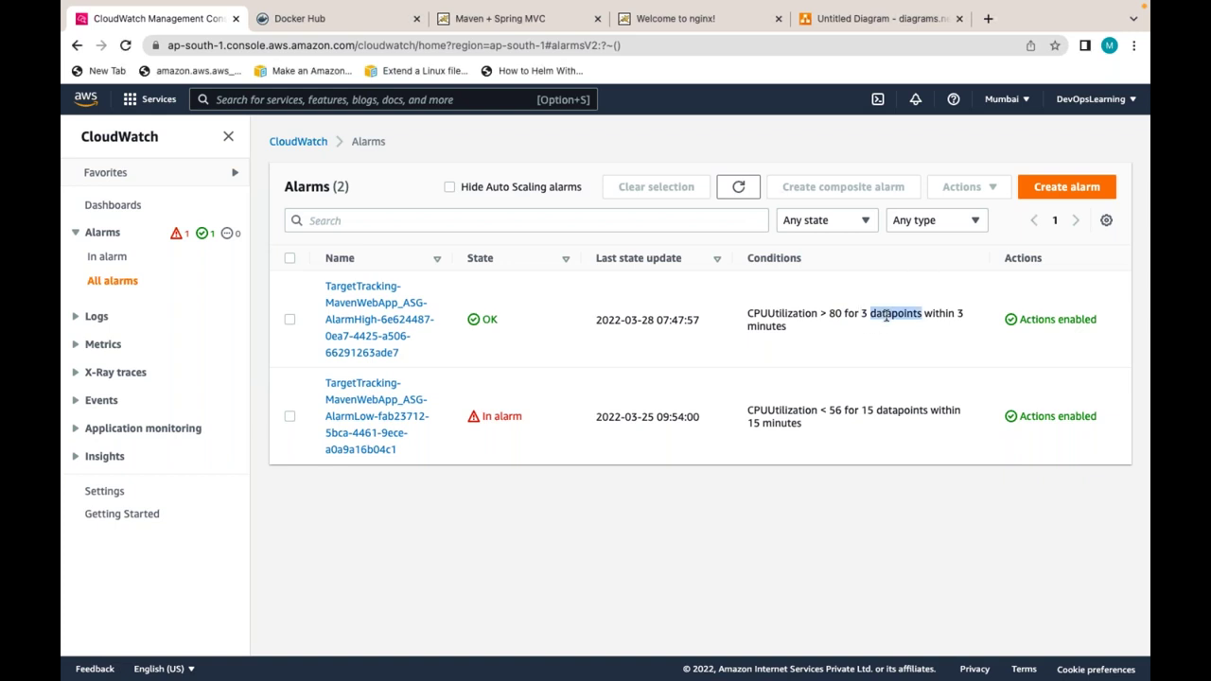
pyautogui.doubleClick(935, 315)
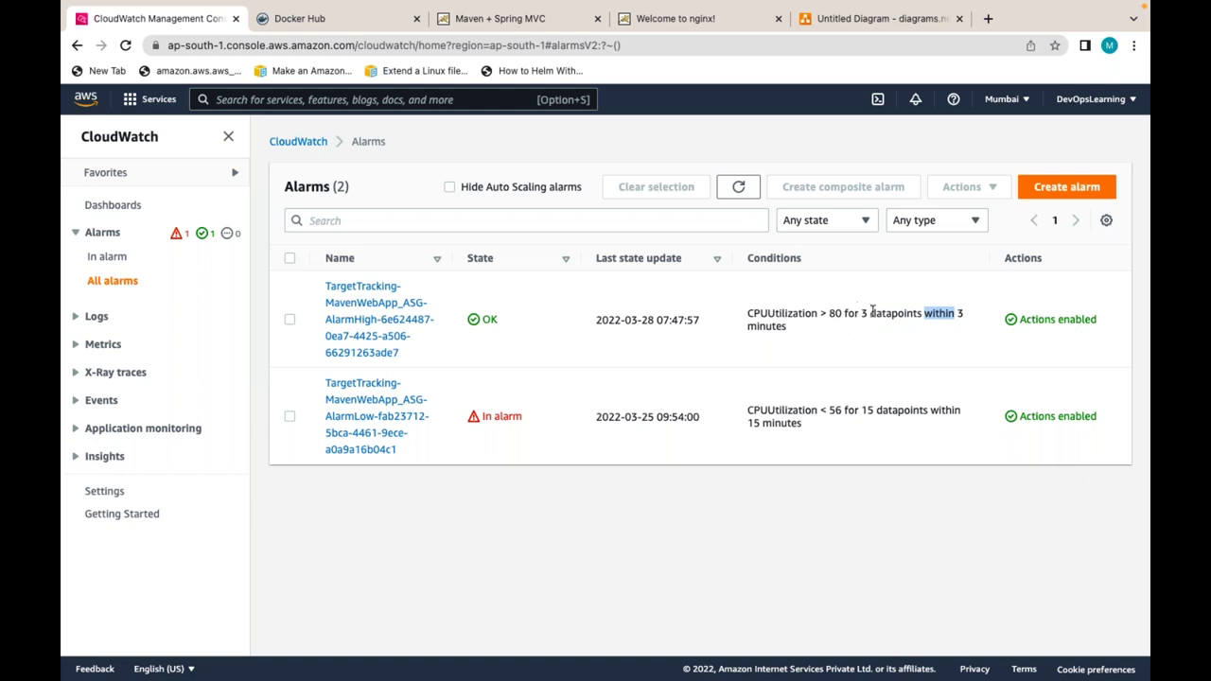
pyautogui.doubleClick(883, 314)
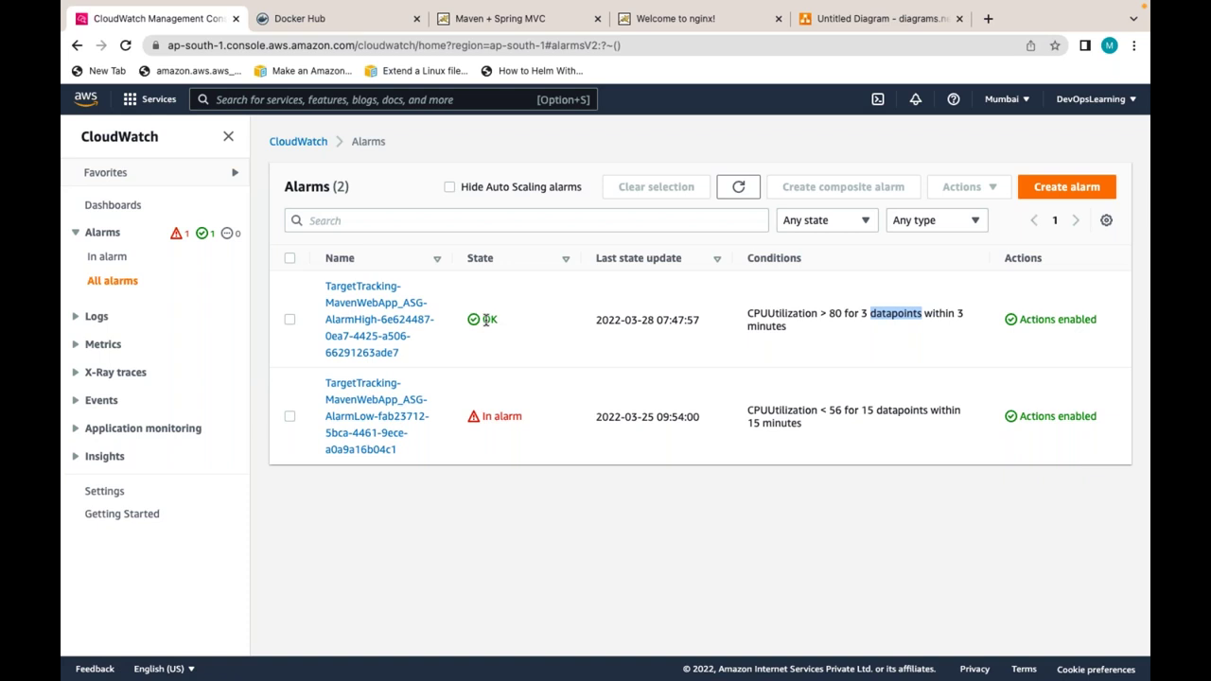
# Highlight the second alarm's In alarm state and its last update date.
pyautogui.tripleClick(613, 417)
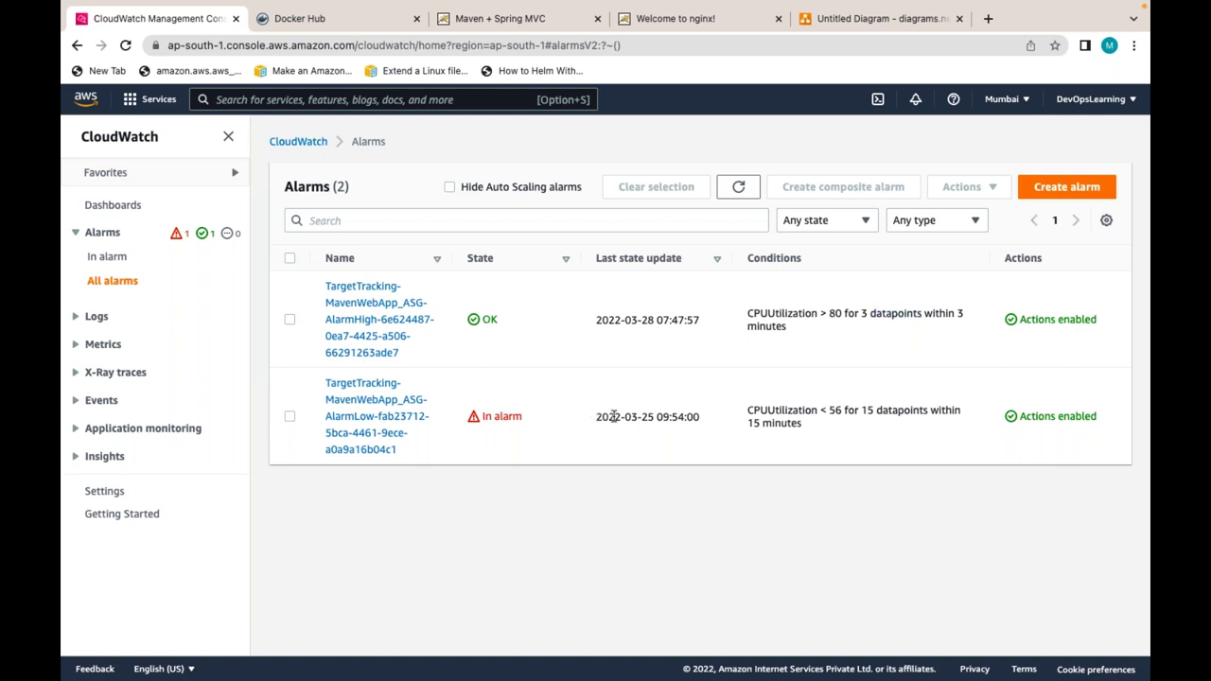
pyautogui.doubleClick(499, 416)
pyautogui.tripleClick(499, 416)
pyautogui.doubleClick(500, 416)
# Highlight the second alarm's condition: CPUUtilization, the 56 threshold, datapoints and minutes.
pyautogui.doubleClick(795, 410)
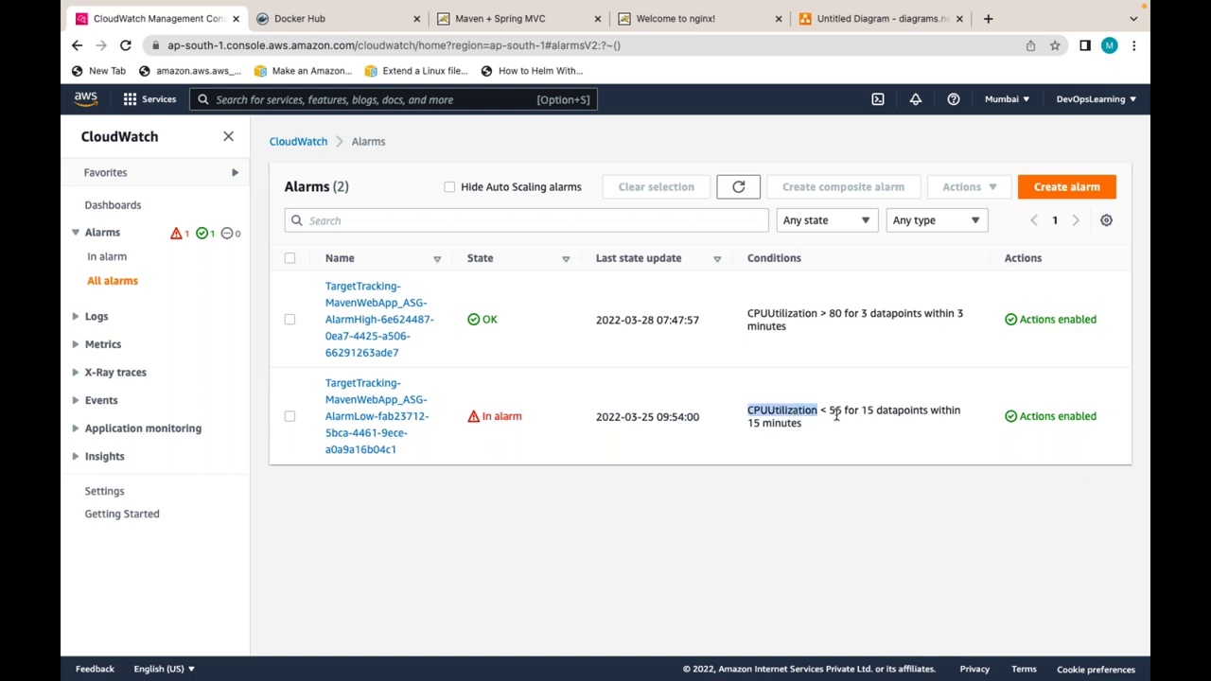
pyautogui.doubleClick(836, 410)
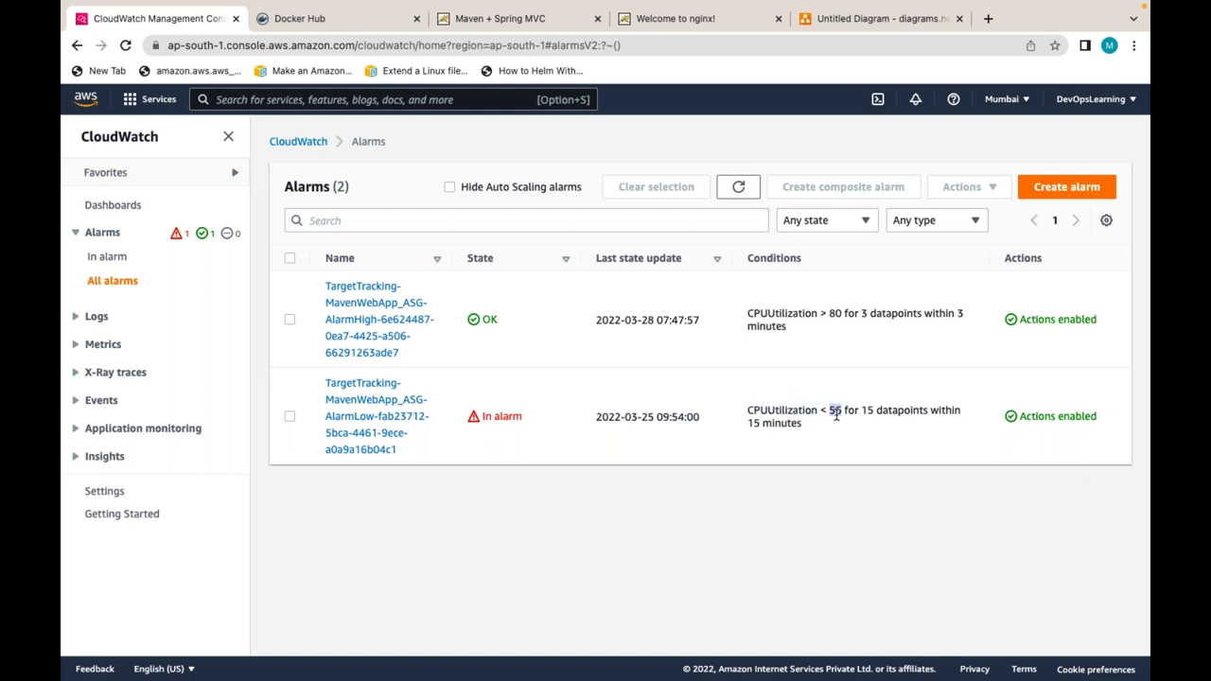
pyautogui.doubleClick(876, 413)
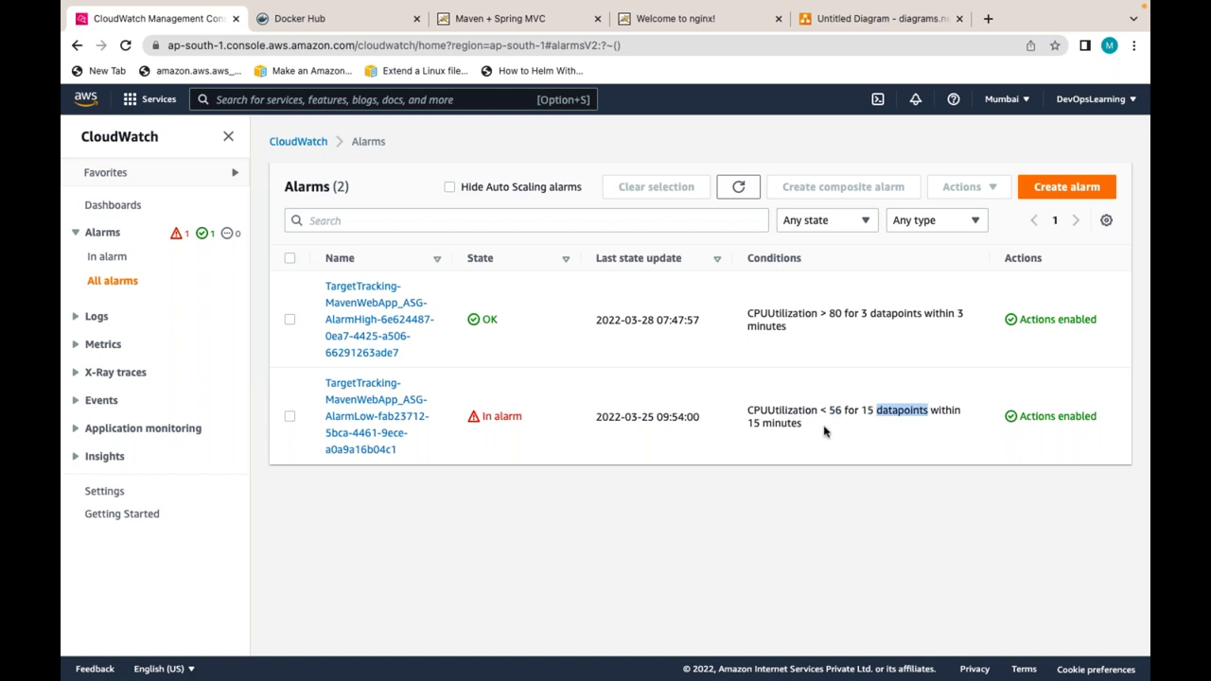
pyautogui.doubleClick(789, 424)
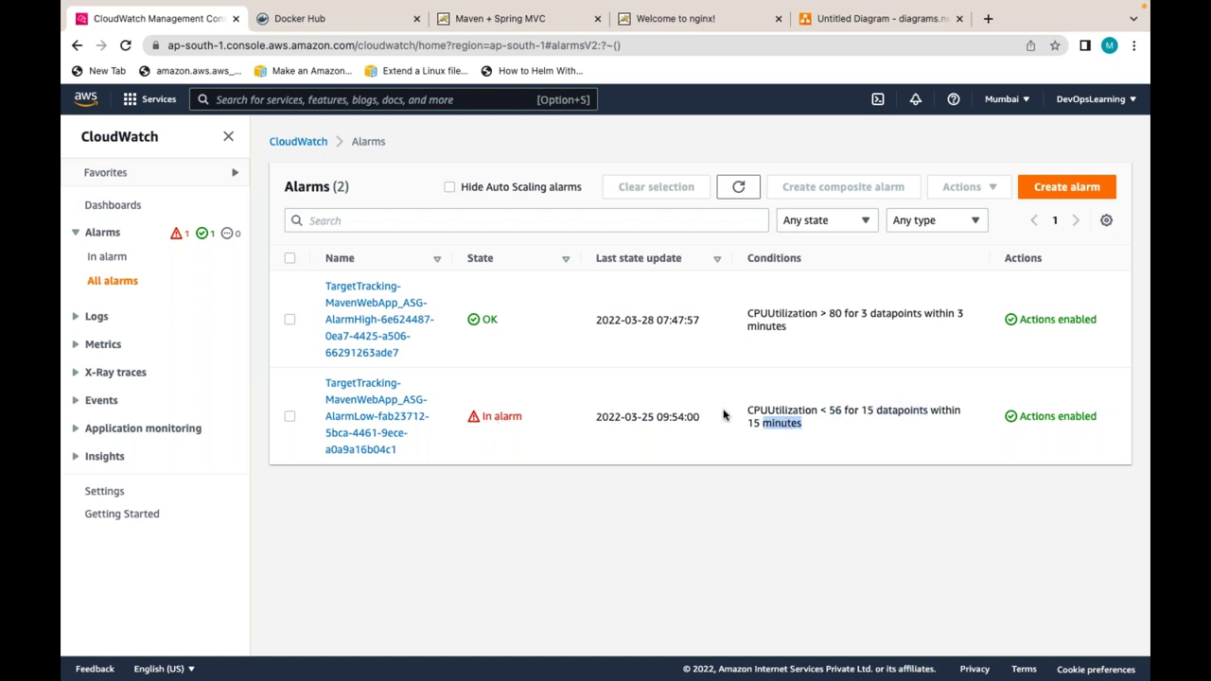
pyautogui.doubleClick(835, 410)
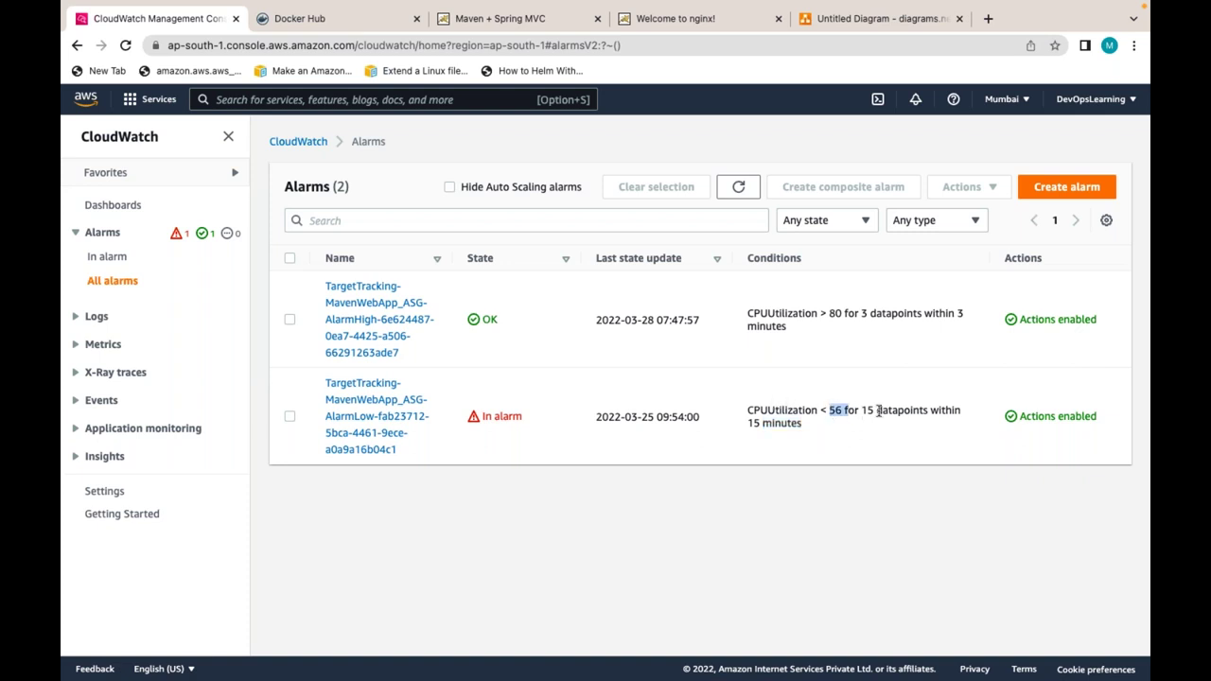
pyautogui.doubleClick(880, 411)
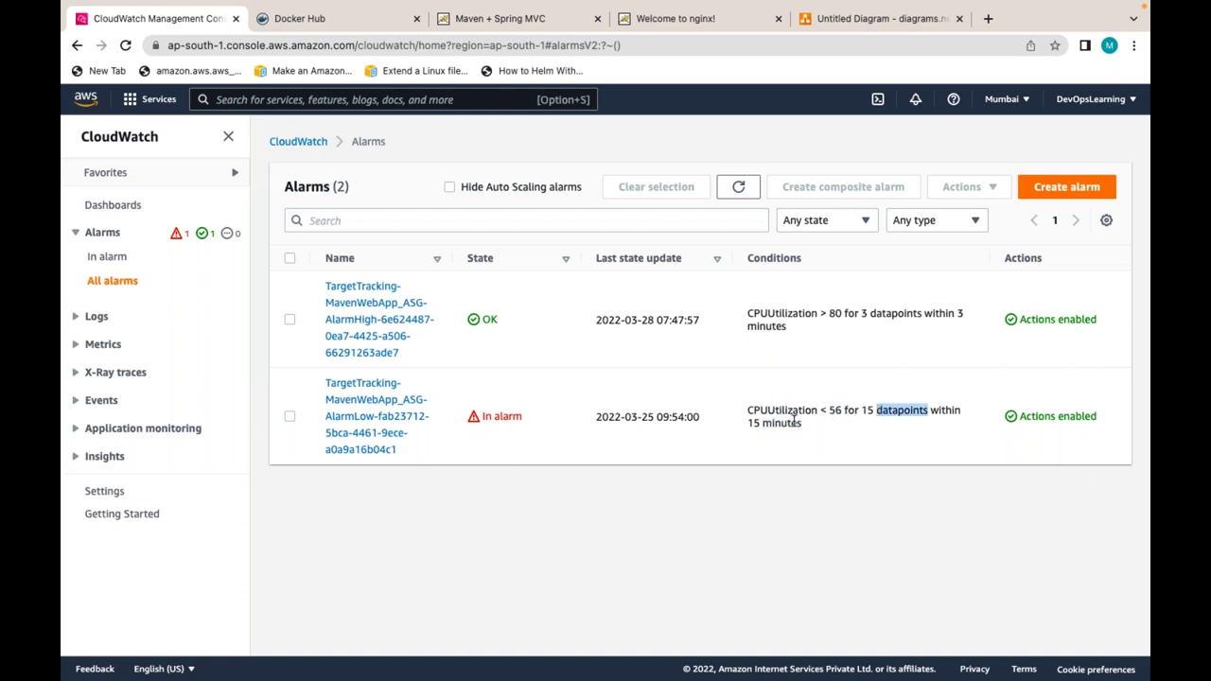
pyautogui.click(841, 426)
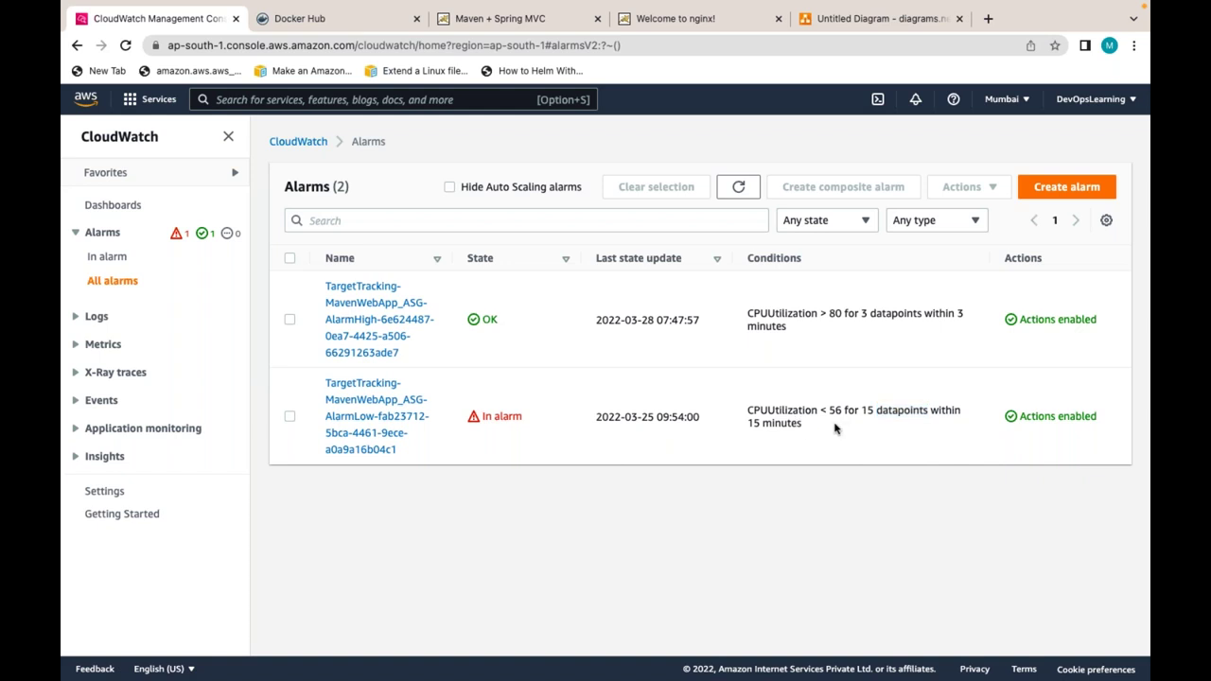
pyautogui.doubleClick(783, 424)
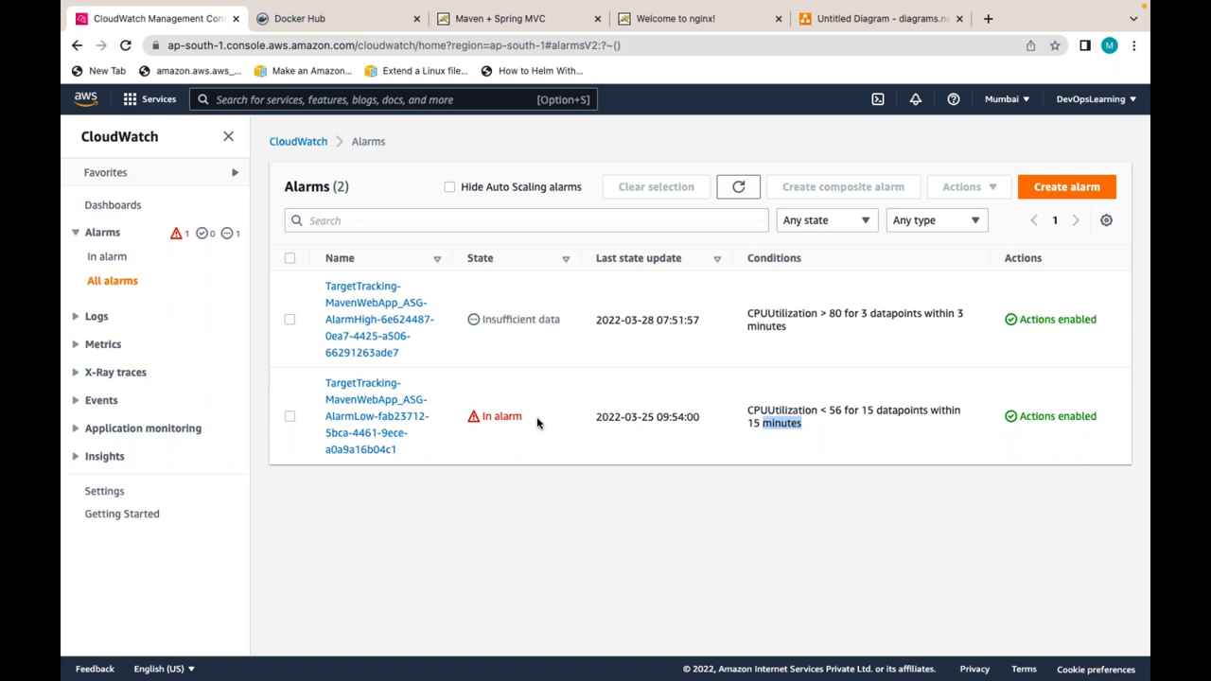
pyautogui.click(628, 329)
pyautogui.tripleClick(813, 313)
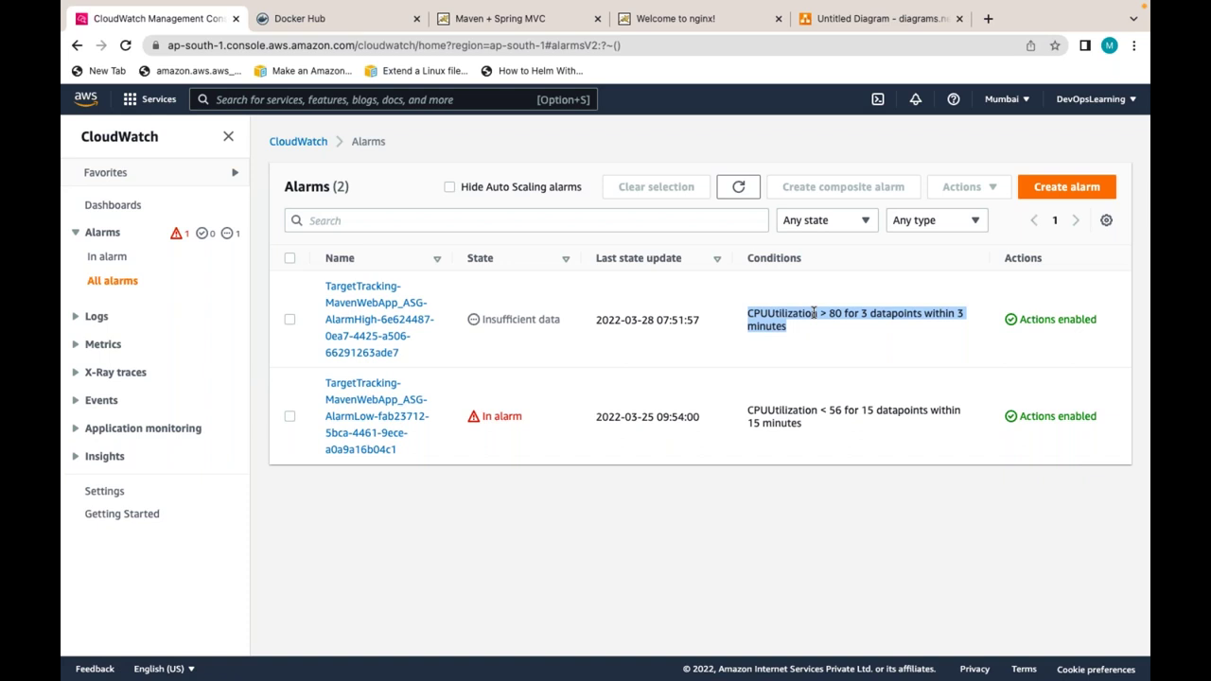
# Start a new alarm and browse EC2 metrics grouped By Auto Scaling Group.
pyautogui.click(1088, 188)
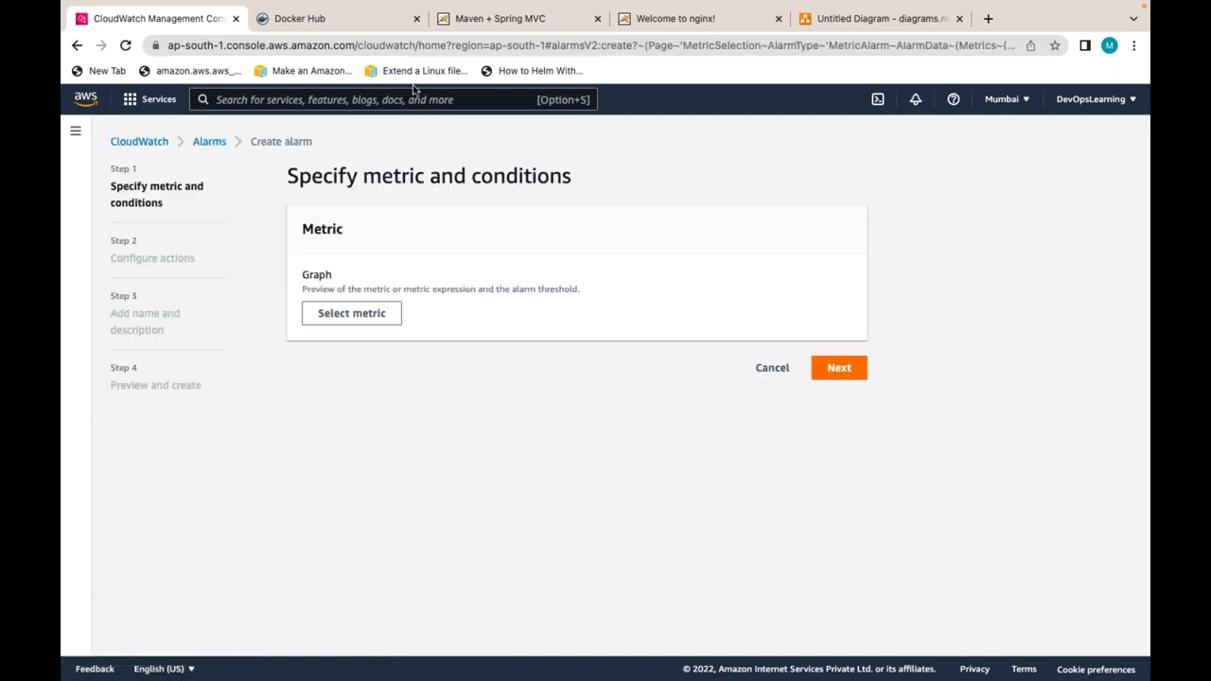
pyautogui.click(352, 317)
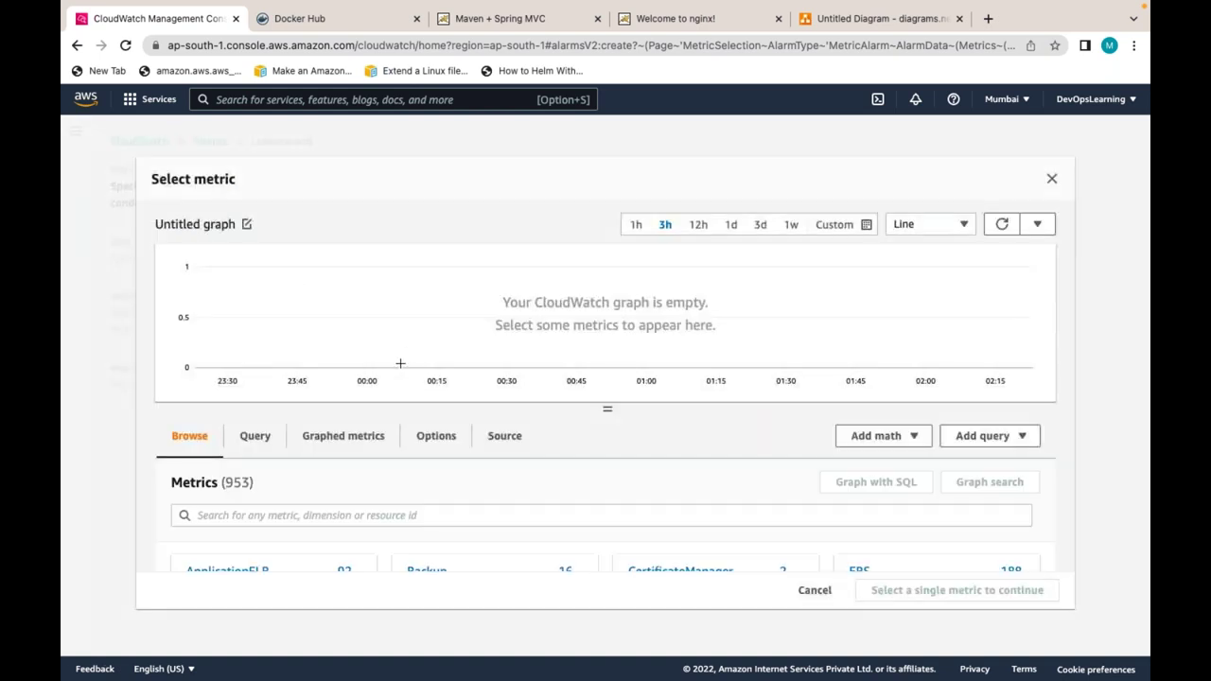
pyautogui.scroll(-4, 401, 364)
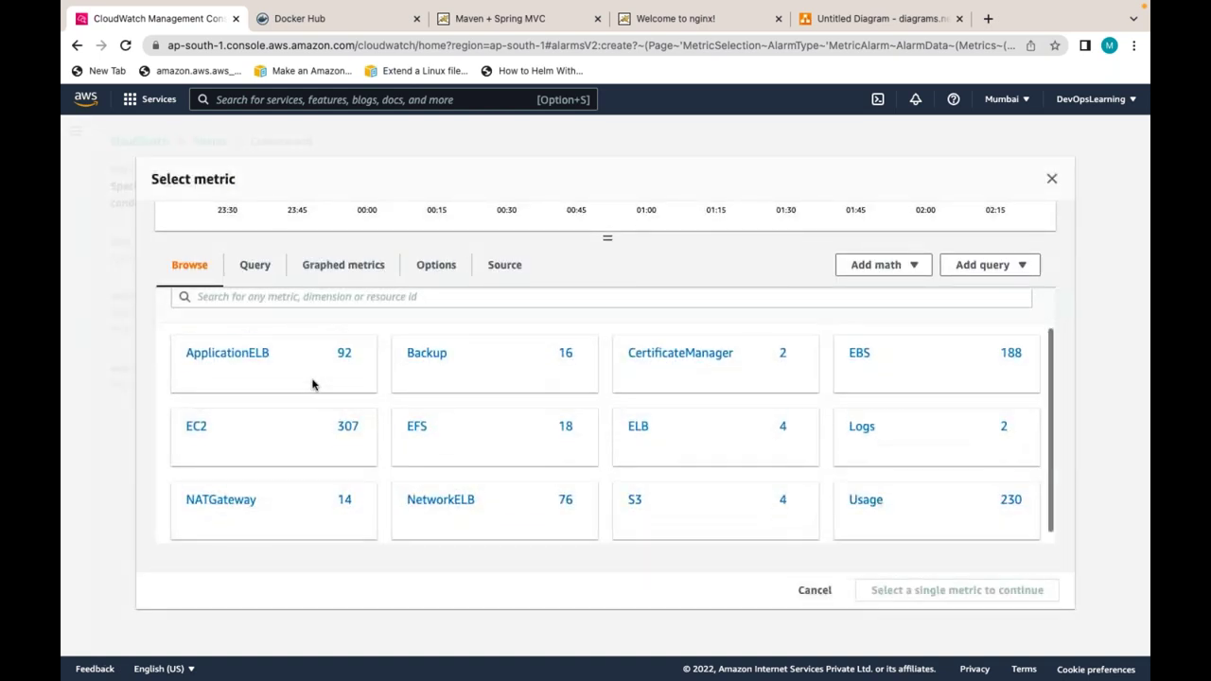
pyautogui.click(195, 416)
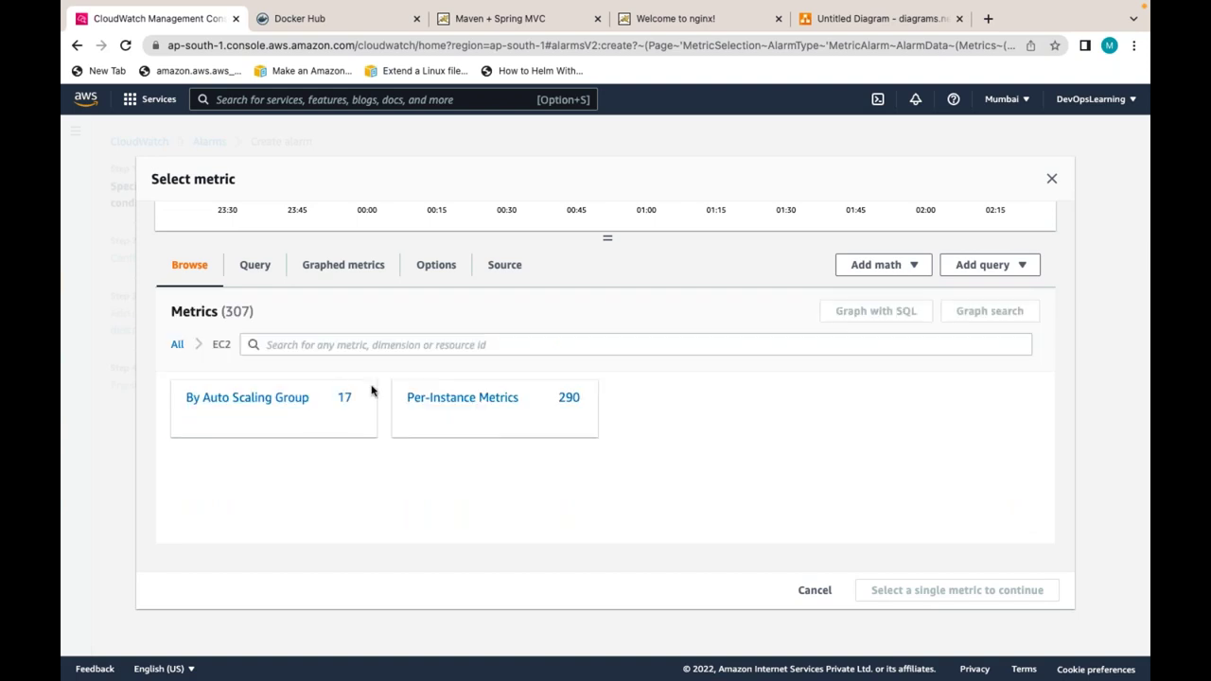
pyautogui.click(270, 409)
# Tick CPUUtilization for MavenWebApp_ASG, then close the metric picker without confirming.
pyautogui.scroll(-1, 325, 431)
pyautogui.scroll(1, 234, 433)
pyautogui.scroll(-2, 234, 434)
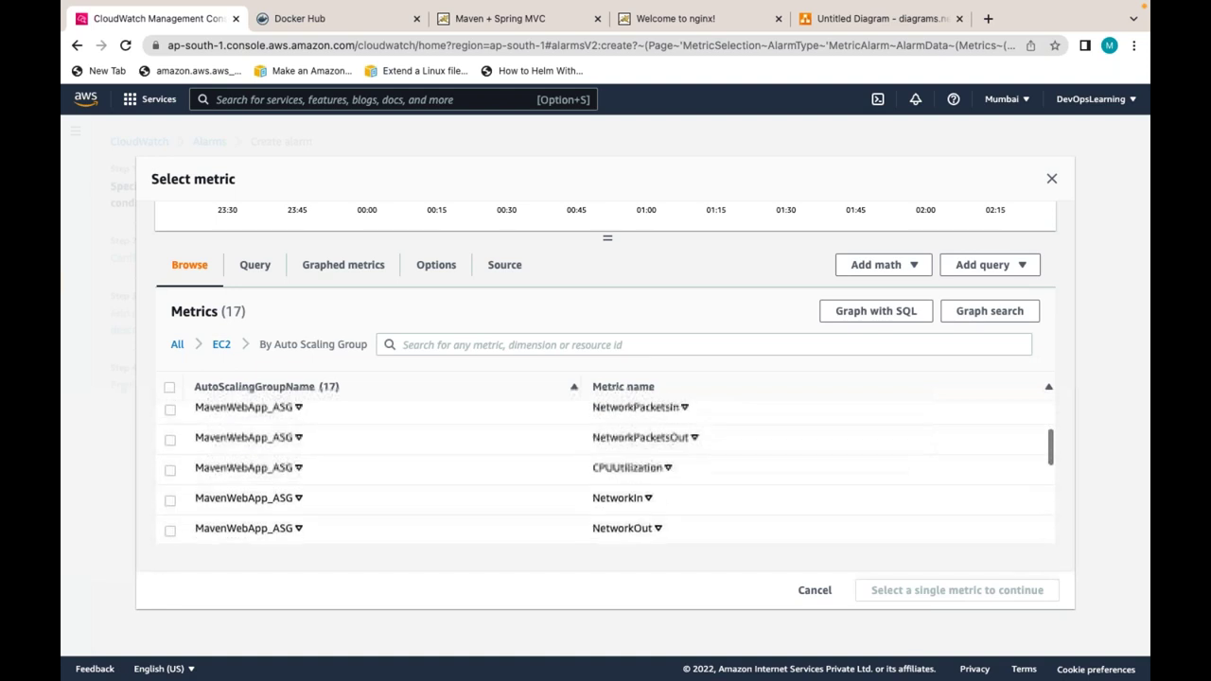
pyautogui.click(196, 442)
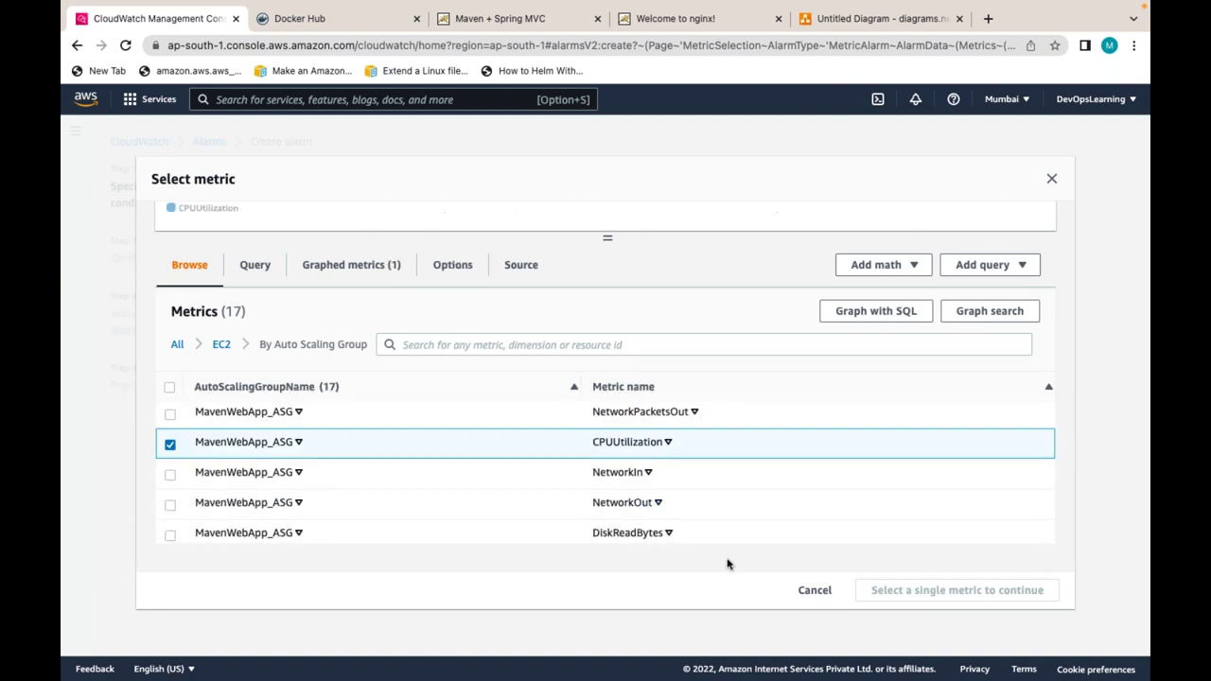
pyautogui.scroll(-5, 622, 502)
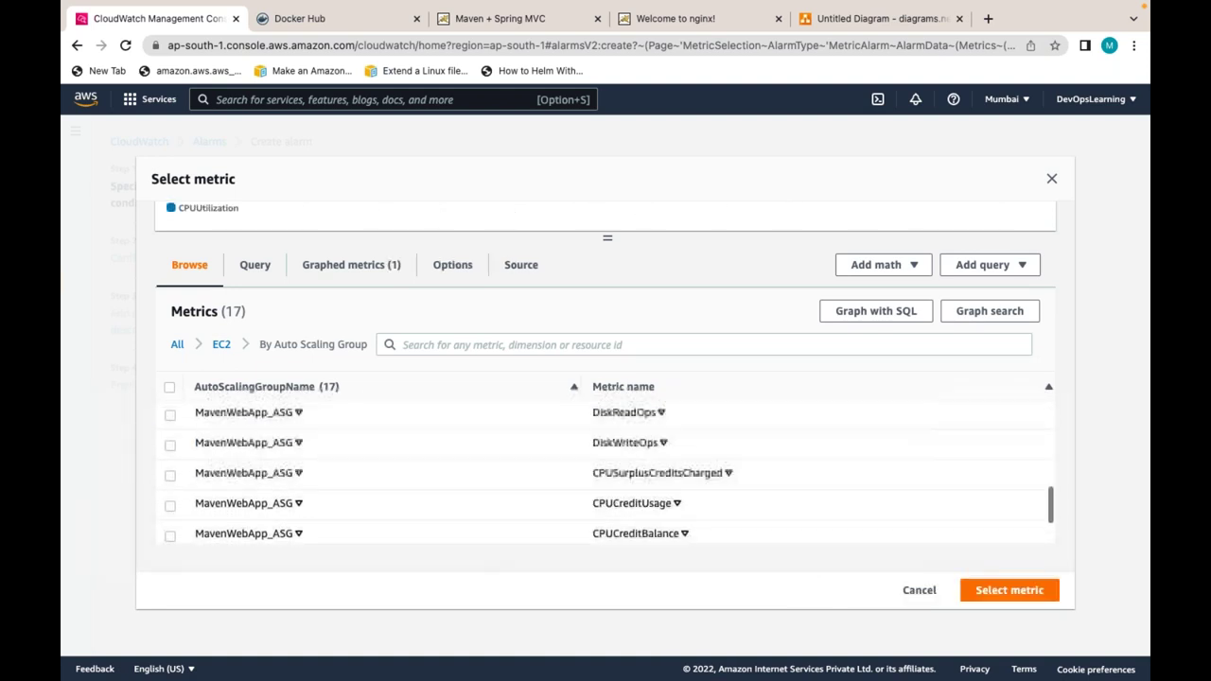
pyautogui.scroll(8, 622, 502)
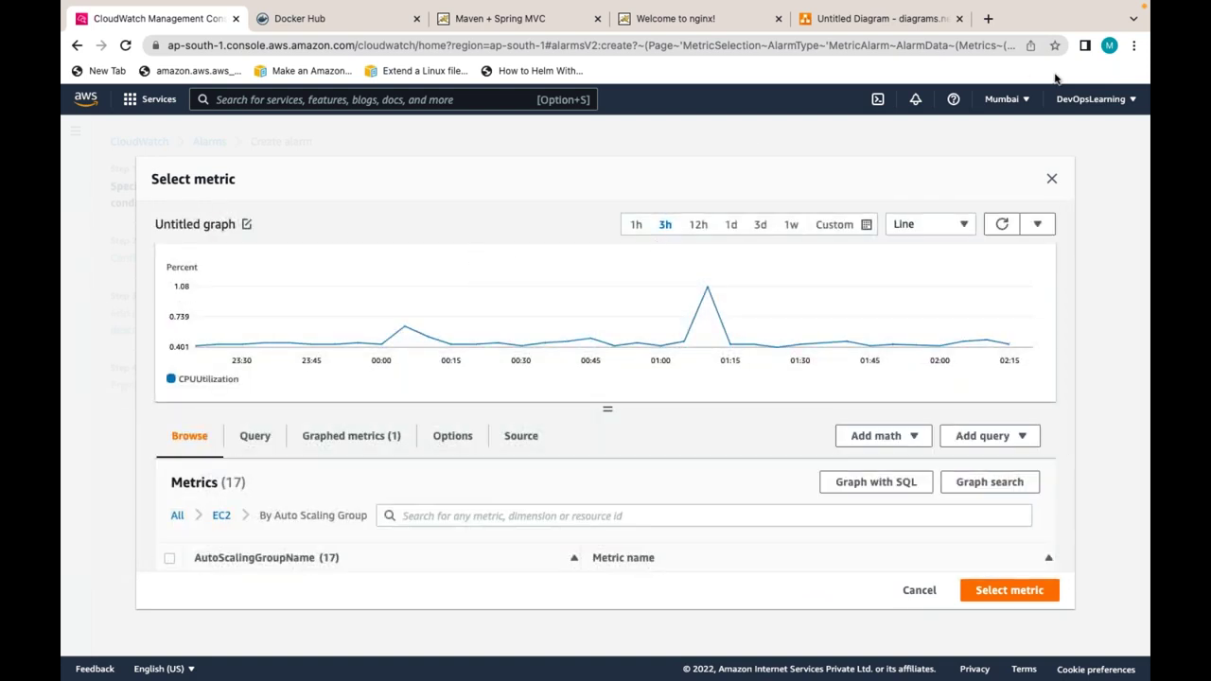
pyautogui.click(1052, 181)
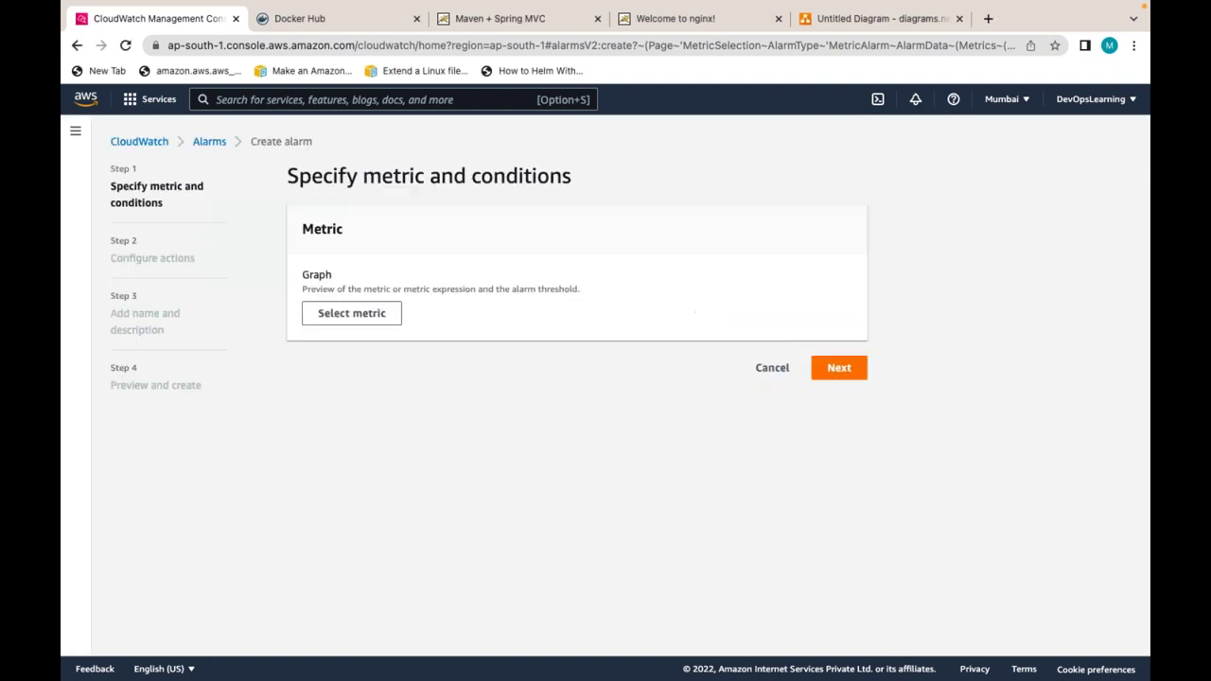
pyautogui.click(771, 368)
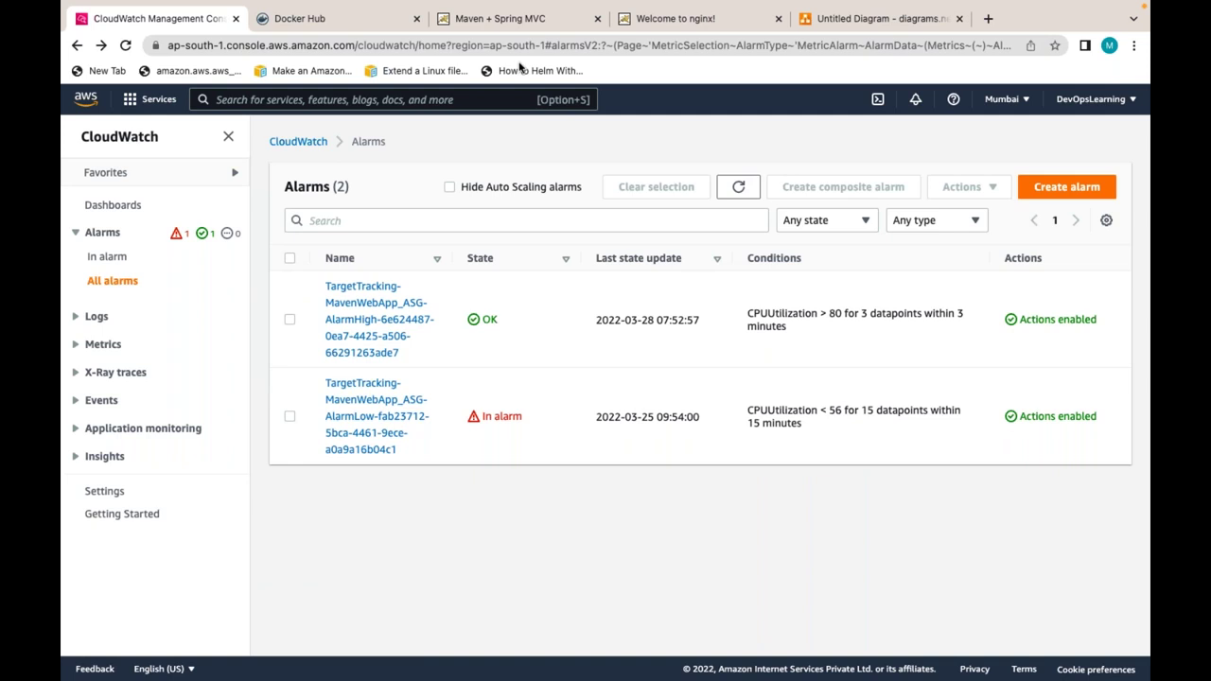
pyautogui.doubleClick(117, 214)
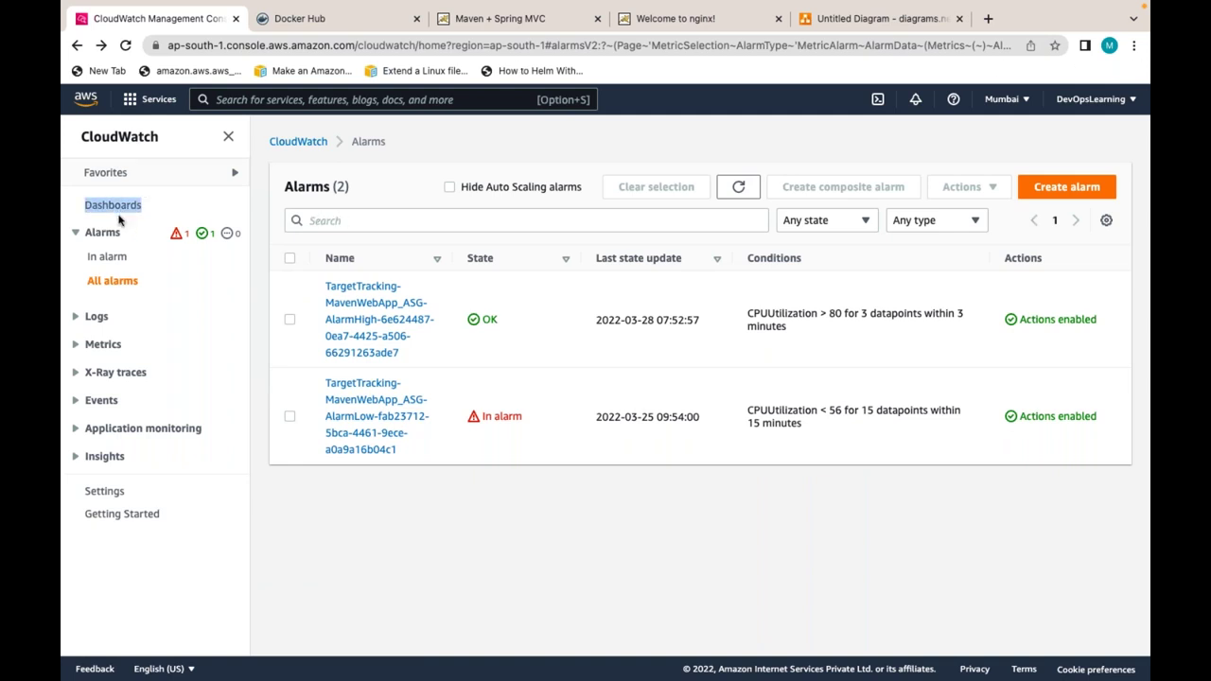
pyautogui.click(104, 237)
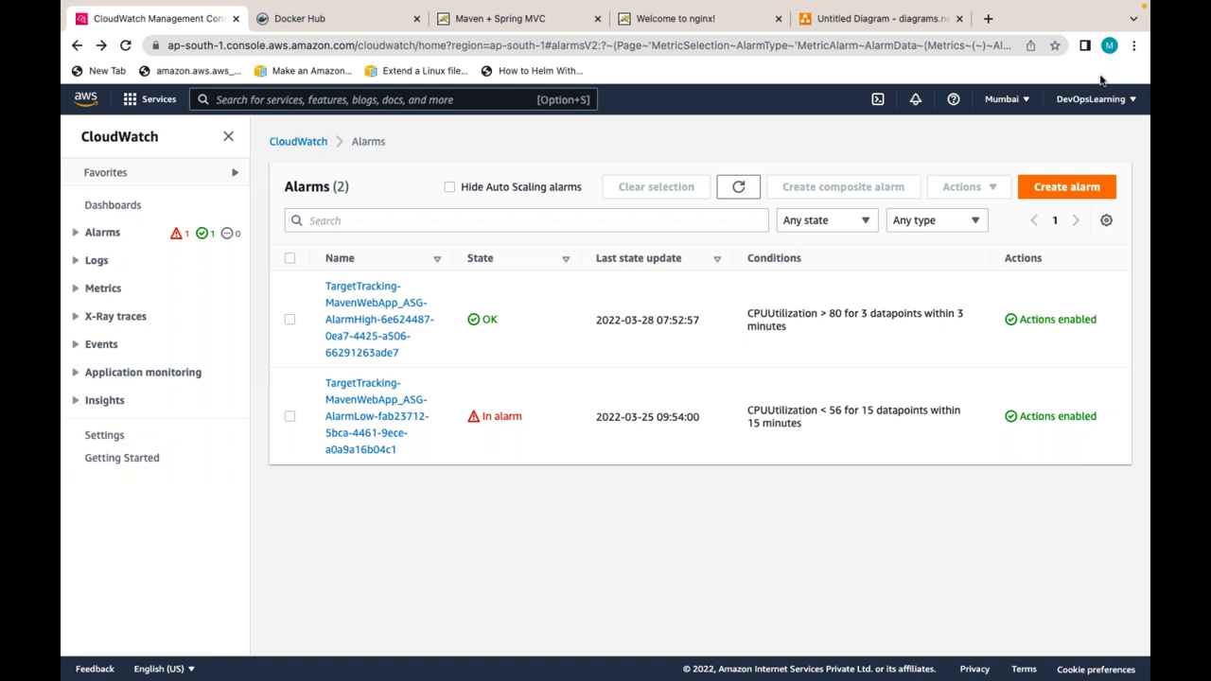
pyautogui.click(1098, 190)
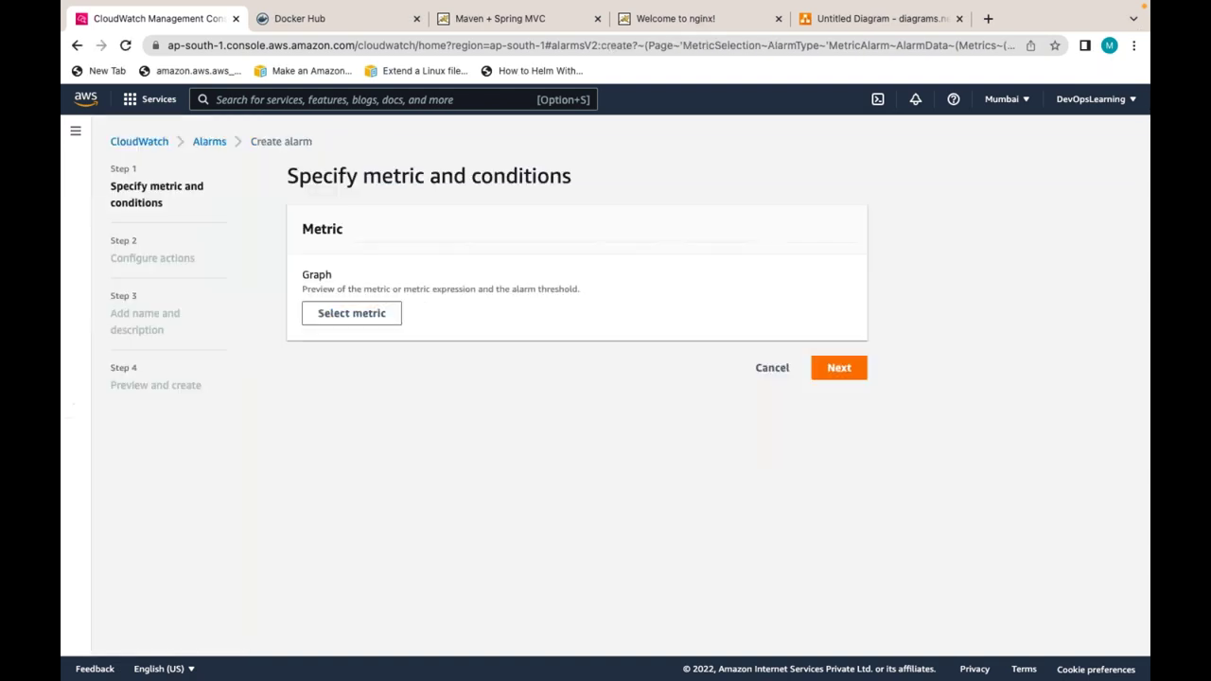
pyautogui.click(348, 317)
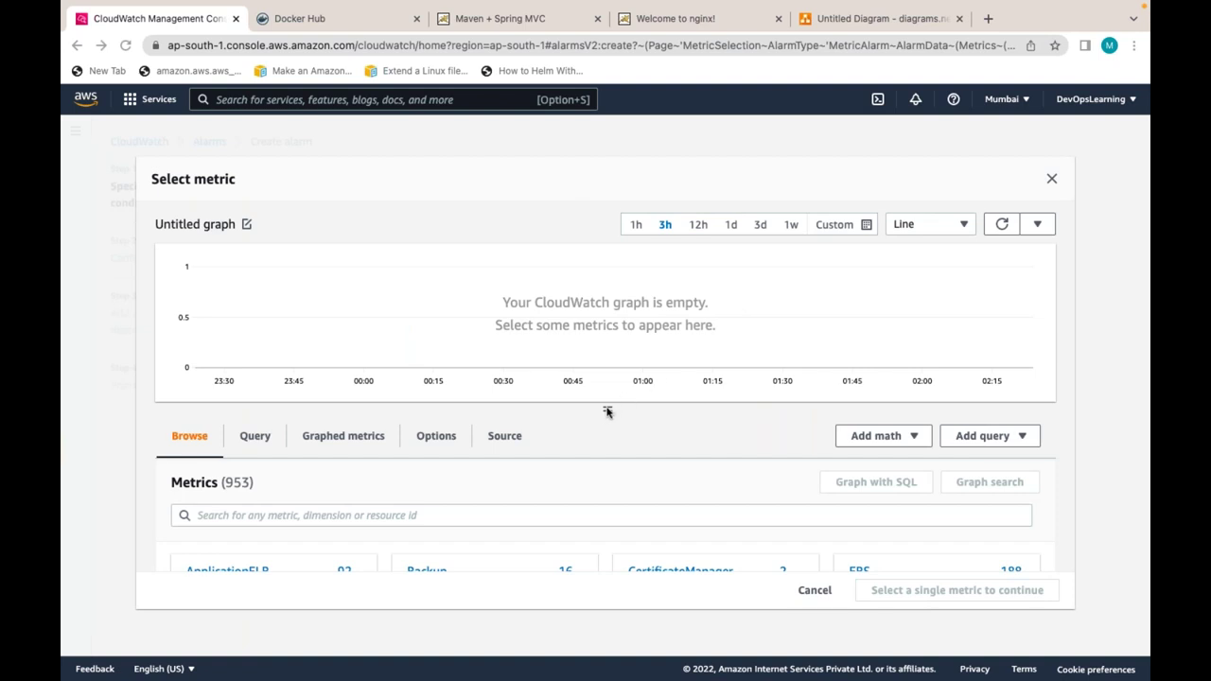
pyautogui.scroll(-4, 606, 411)
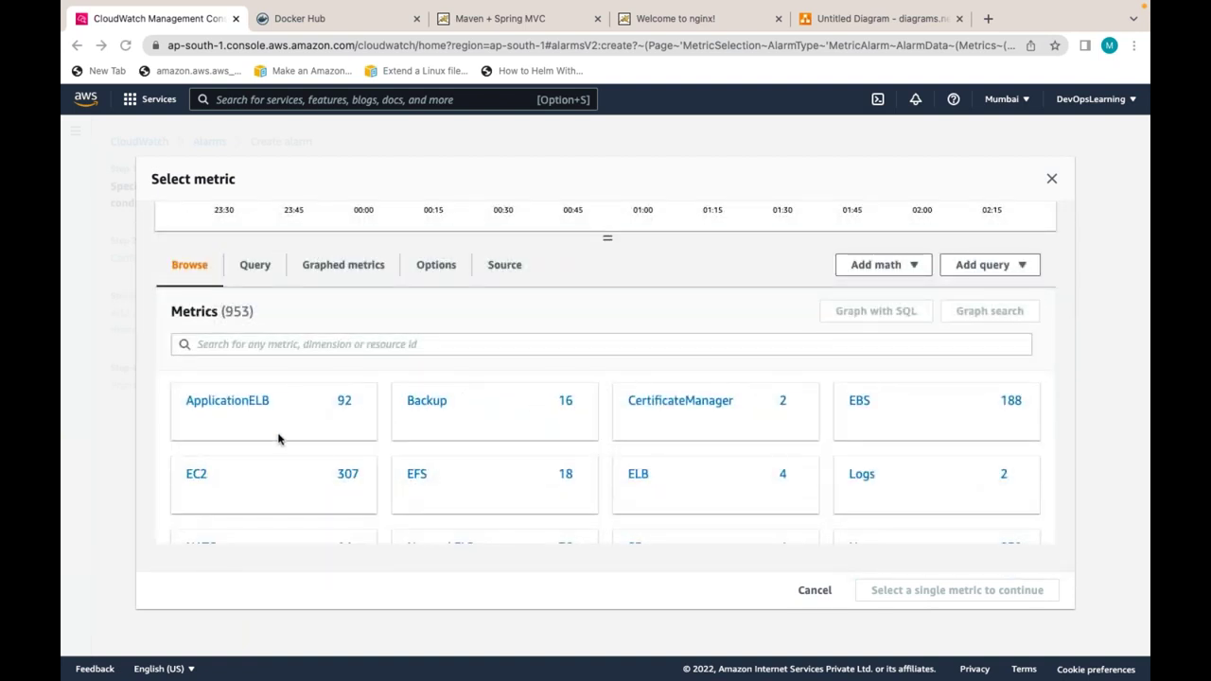
pyautogui.scroll(-2, 246, 432)
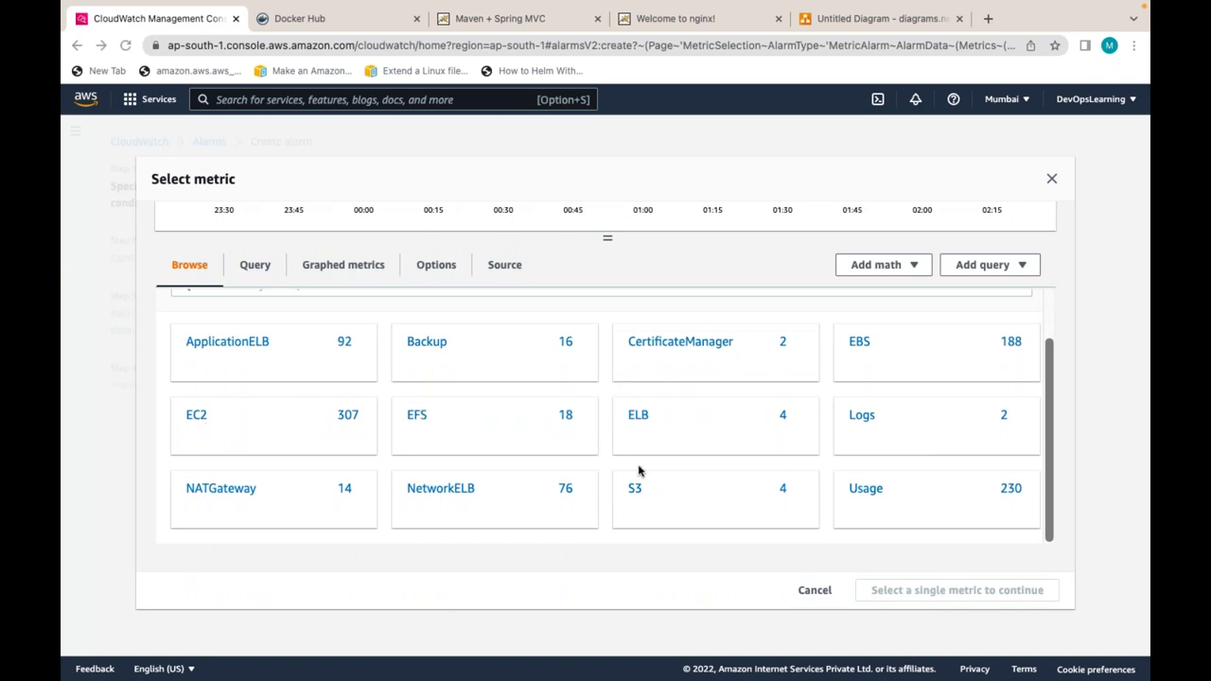
pyautogui.scroll(1, 852, 388)
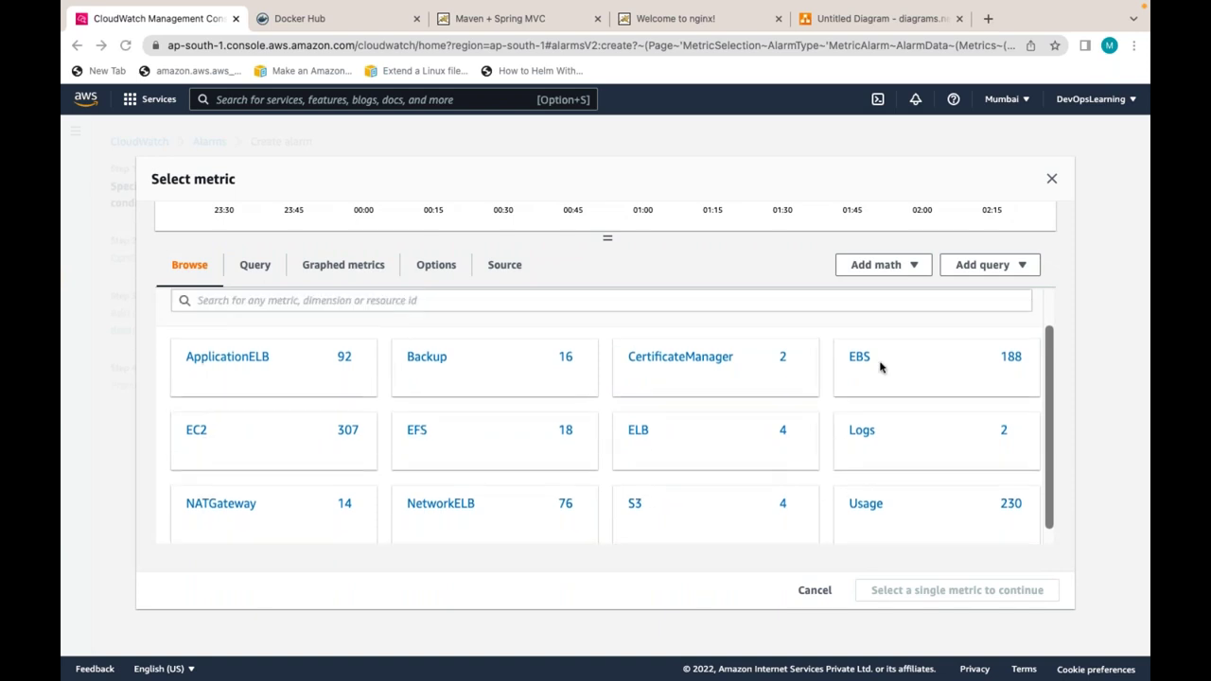
pyautogui.scroll(-1, 487, 411)
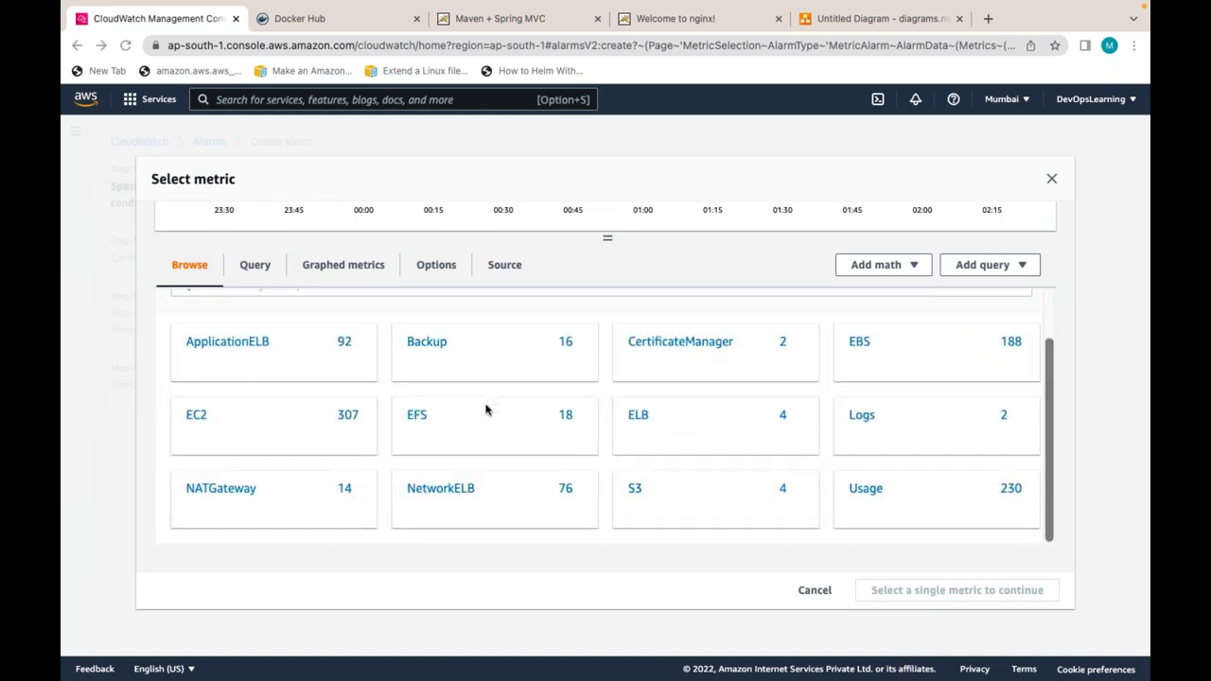
pyautogui.scroll(2, 487, 409)
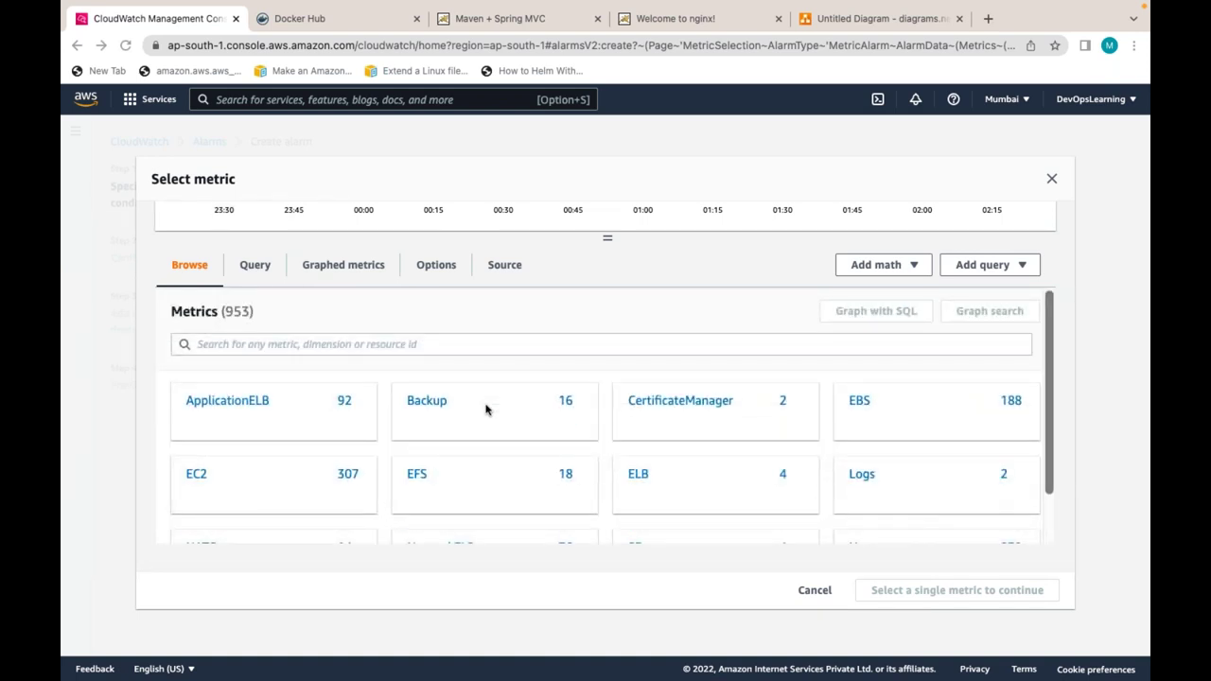
pyautogui.click(165, 105)
# Switch to EC2, glance at Auto Scaling Groups, then list running instances from the EC2 Dashboard.
pyautogui.click(414, 219)
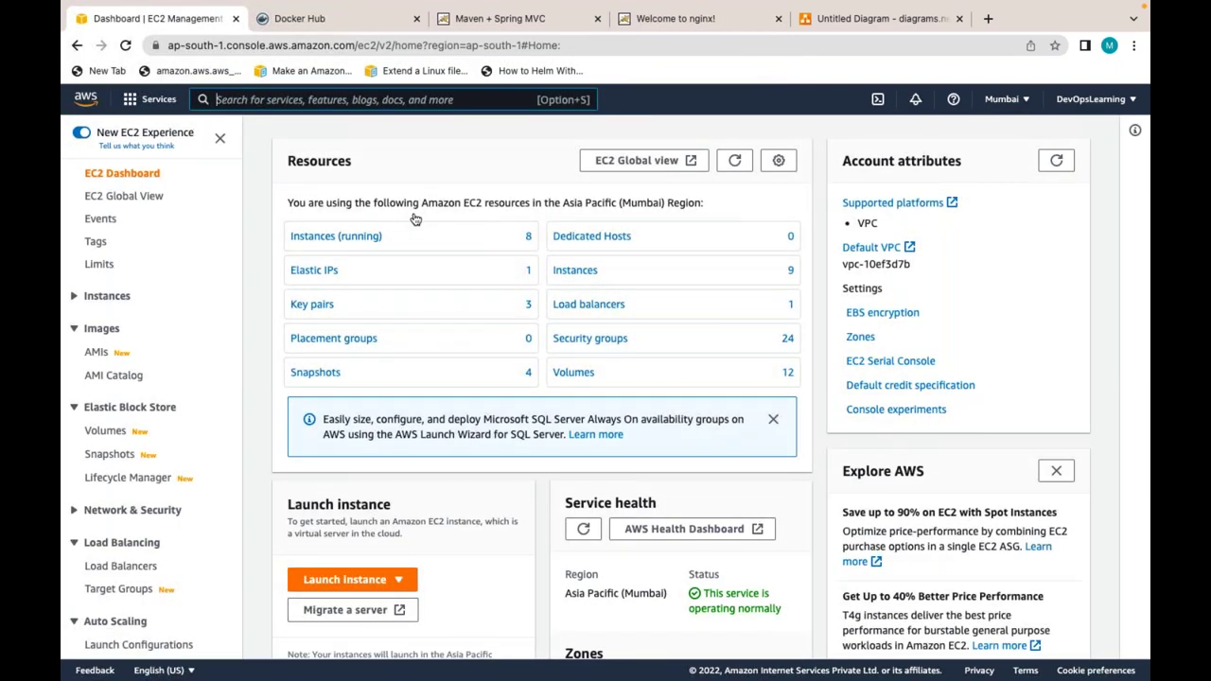
pyautogui.scroll(-1, 190, 419)
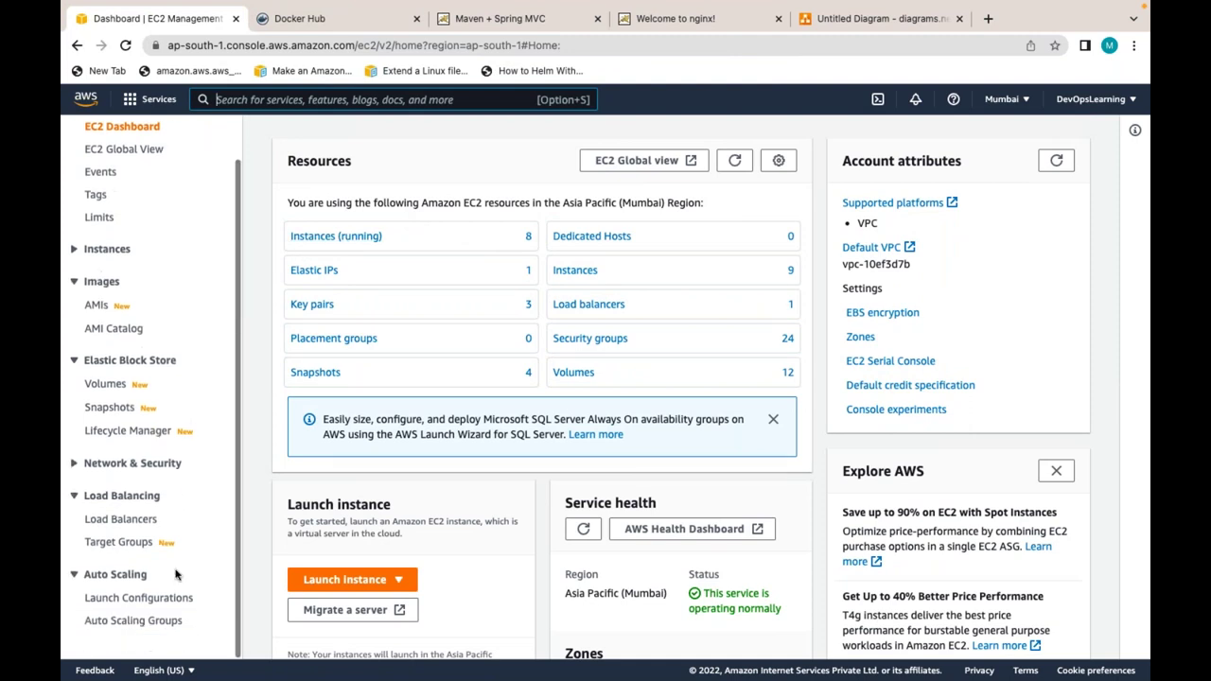
pyautogui.click(135, 622)
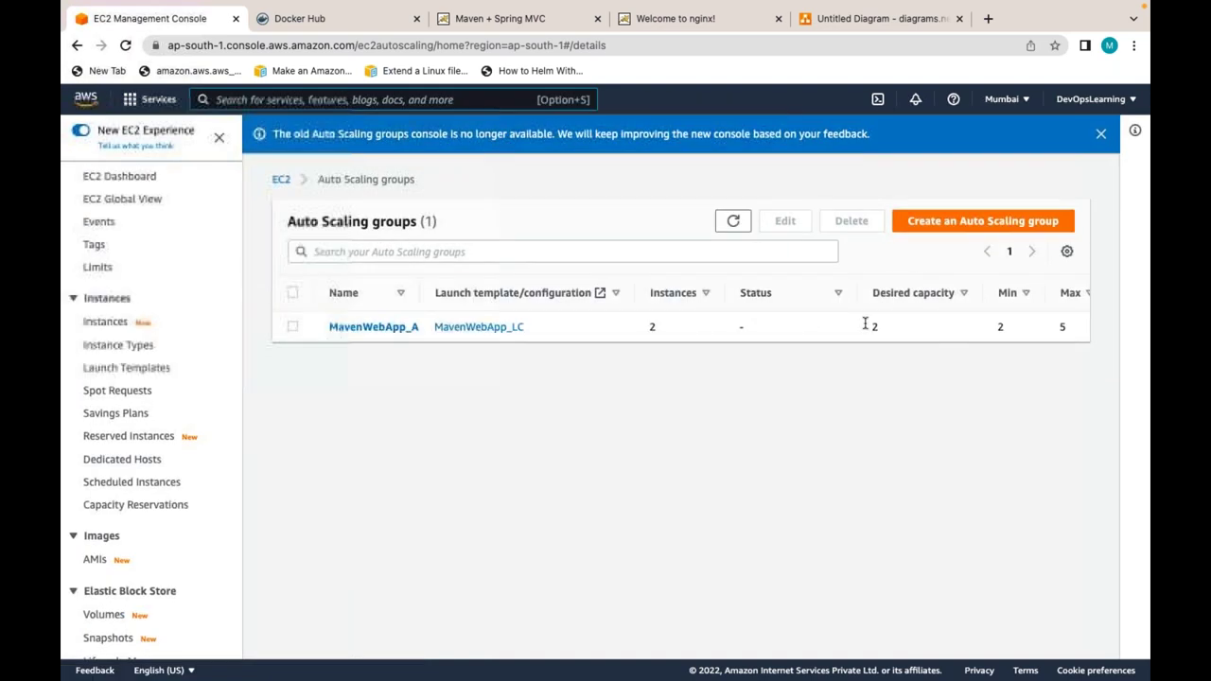
pyautogui.click(131, 178)
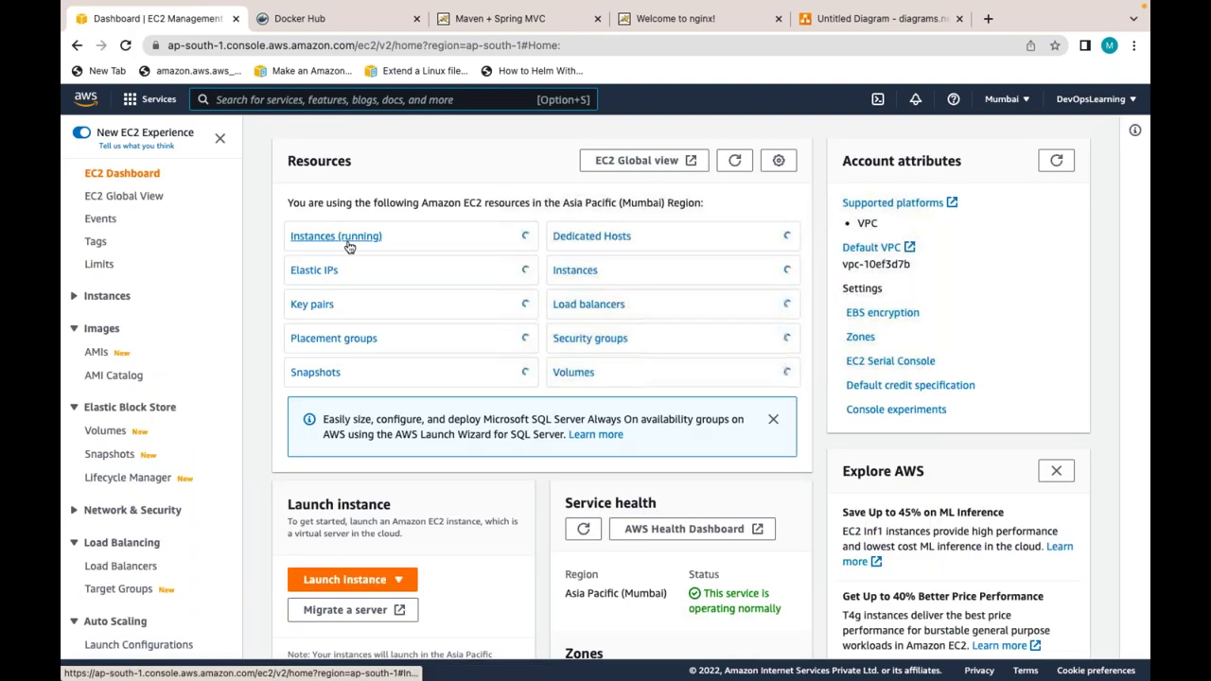
pyautogui.click(349, 238)
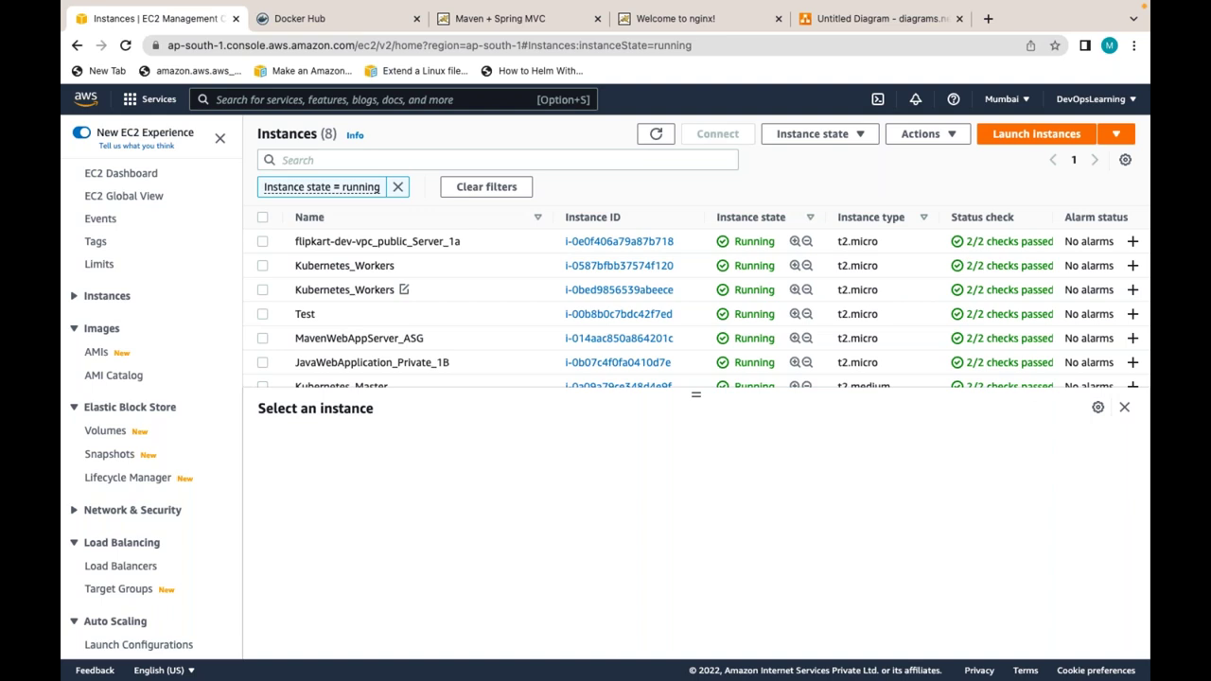
# Show MavenWebAppServer_ASG's details with private IP 10.0.0.77, and open a new browser tab.
pyautogui.scroll(-2, 352, 300)
pyautogui.click(352, 300)
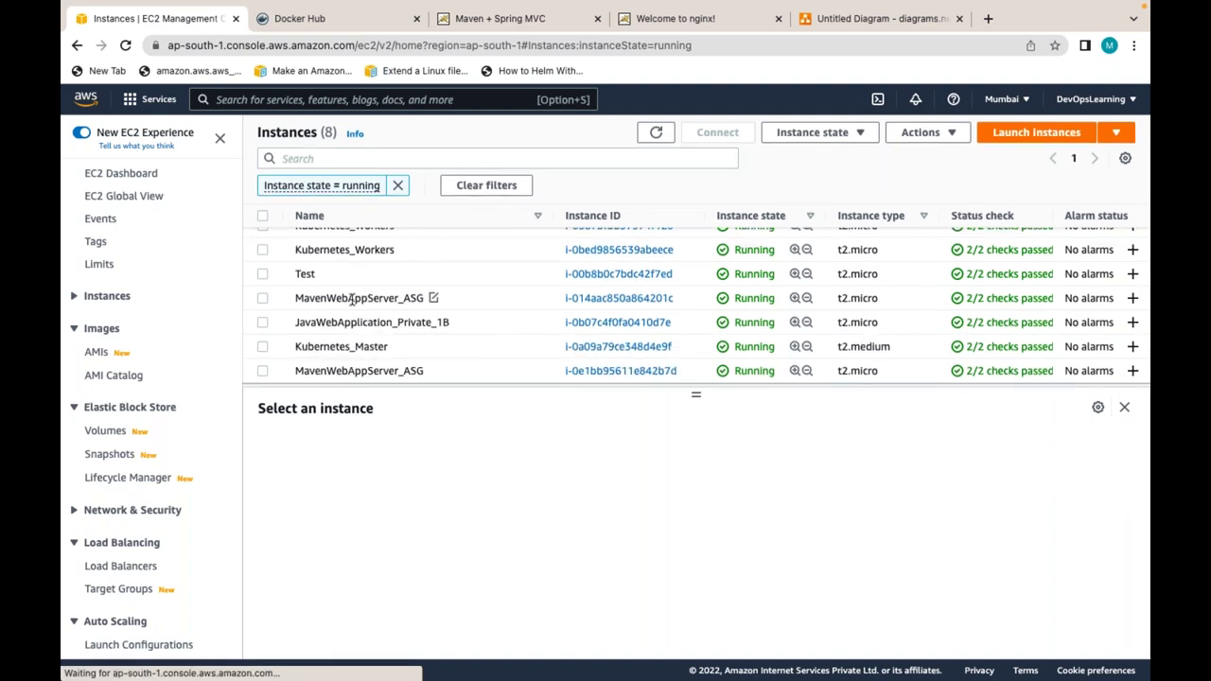
pyautogui.click(987, 20)
# Load the mithuntechdevops maven-web-application page, confirm server IP 10.0.0.77, and return to EC2.
pyautogui.write('mi')
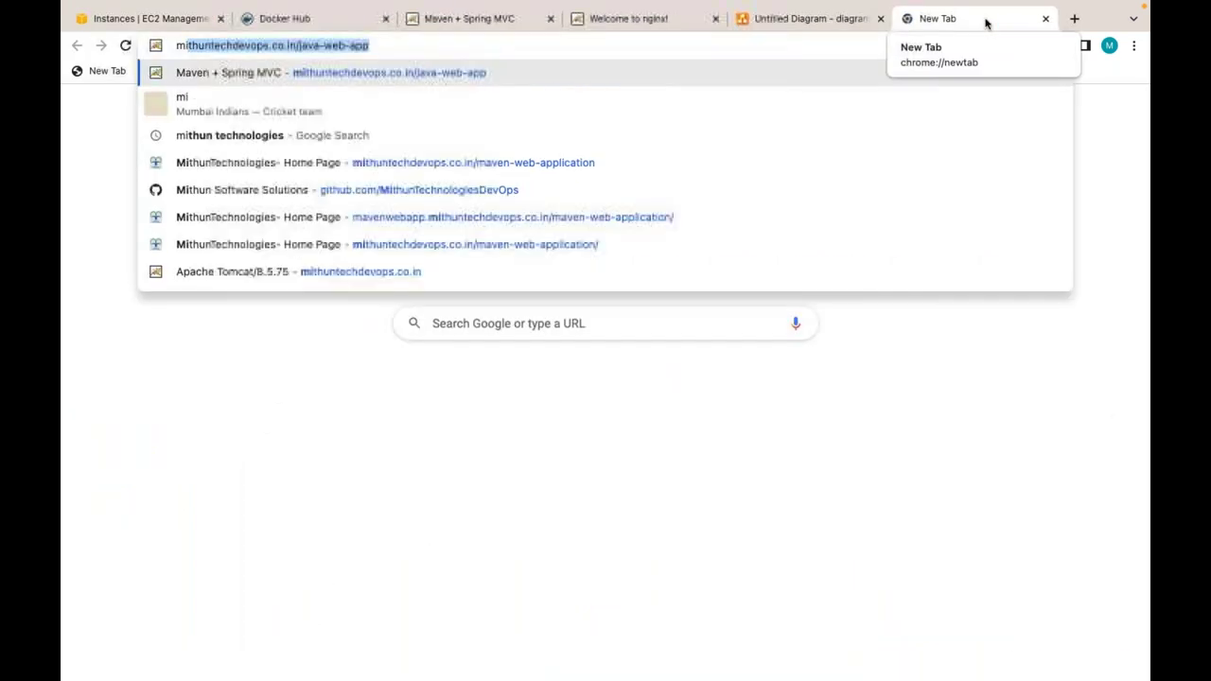
pyautogui.press('Down')
pyautogui.press('Down')
pyautogui.press('Down')
pyautogui.press('Return')
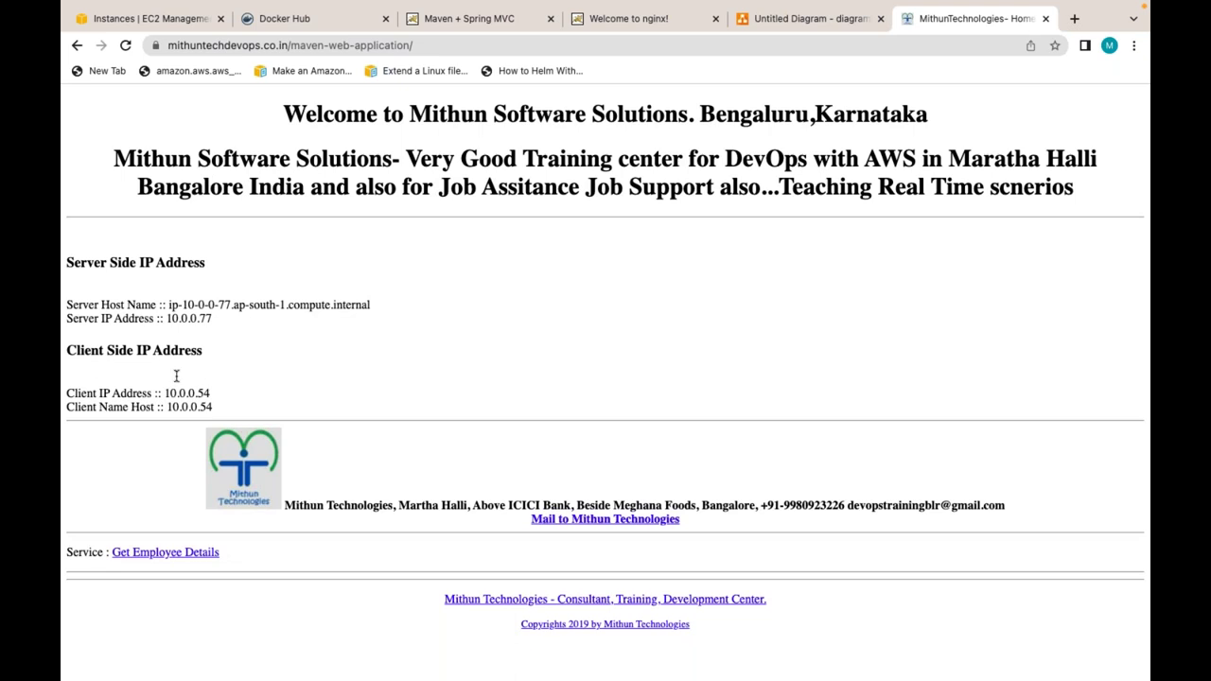
pyautogui.doubleClick(193, 321)
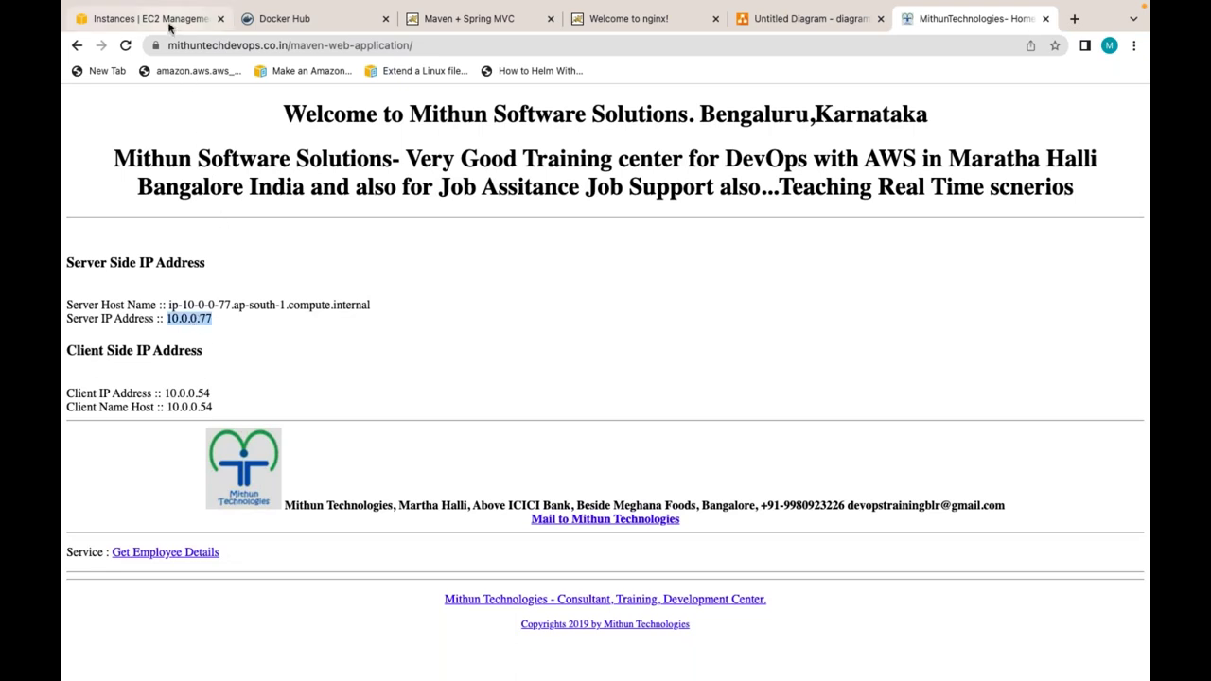
pyautogui.click(171, 28)
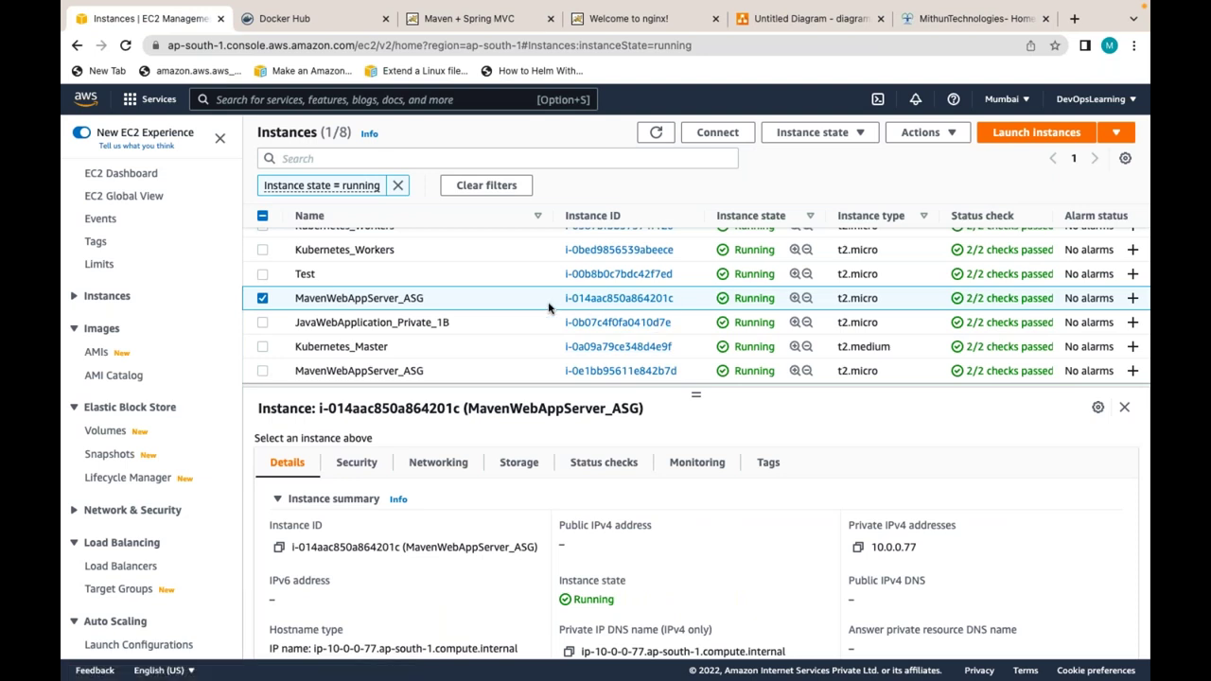
# Review the SSH example command in MavenWebAppServer_ASG's Connect to instance page, then cancel.
pyautogui.click(712, 133)
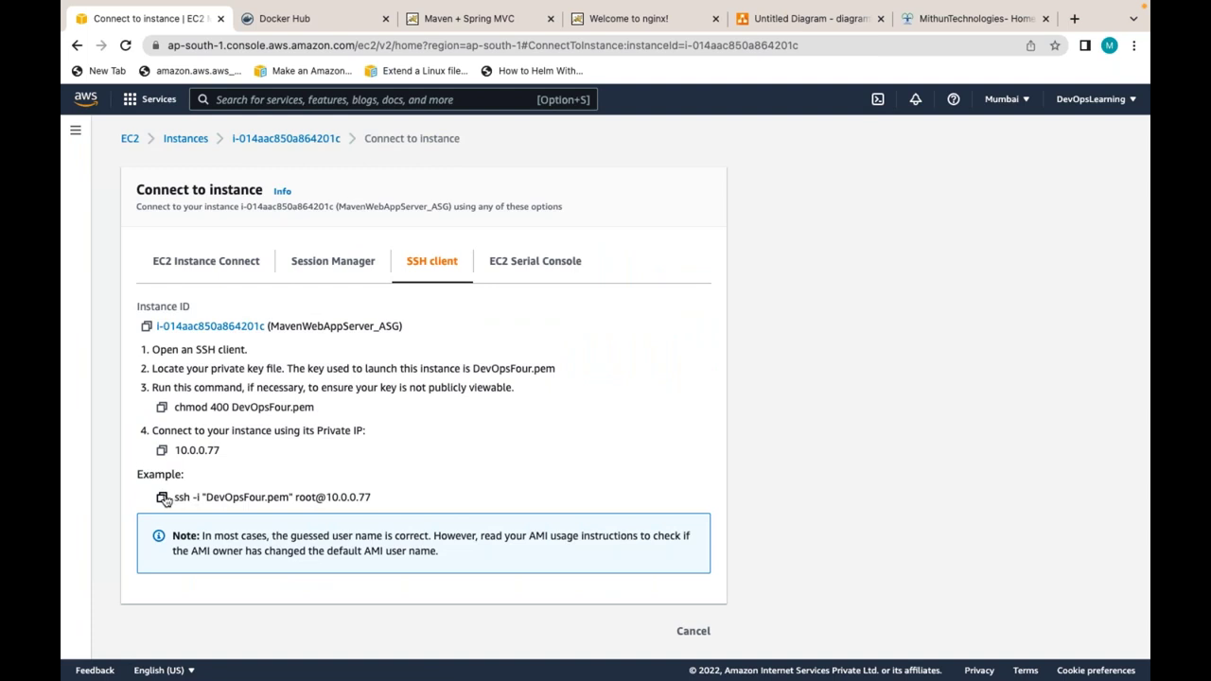
pyautogui.tripleClick(288, 494)
pyautogui.tripleClick(289, 493)
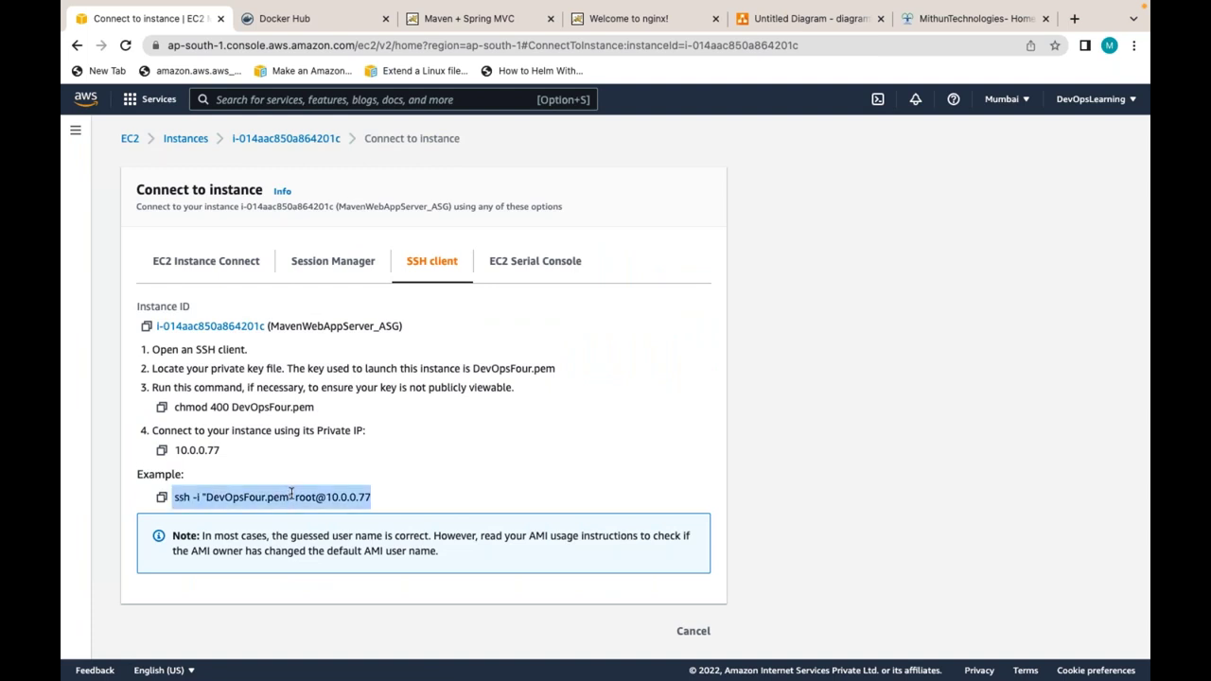
pyautogui.click(692, 632)
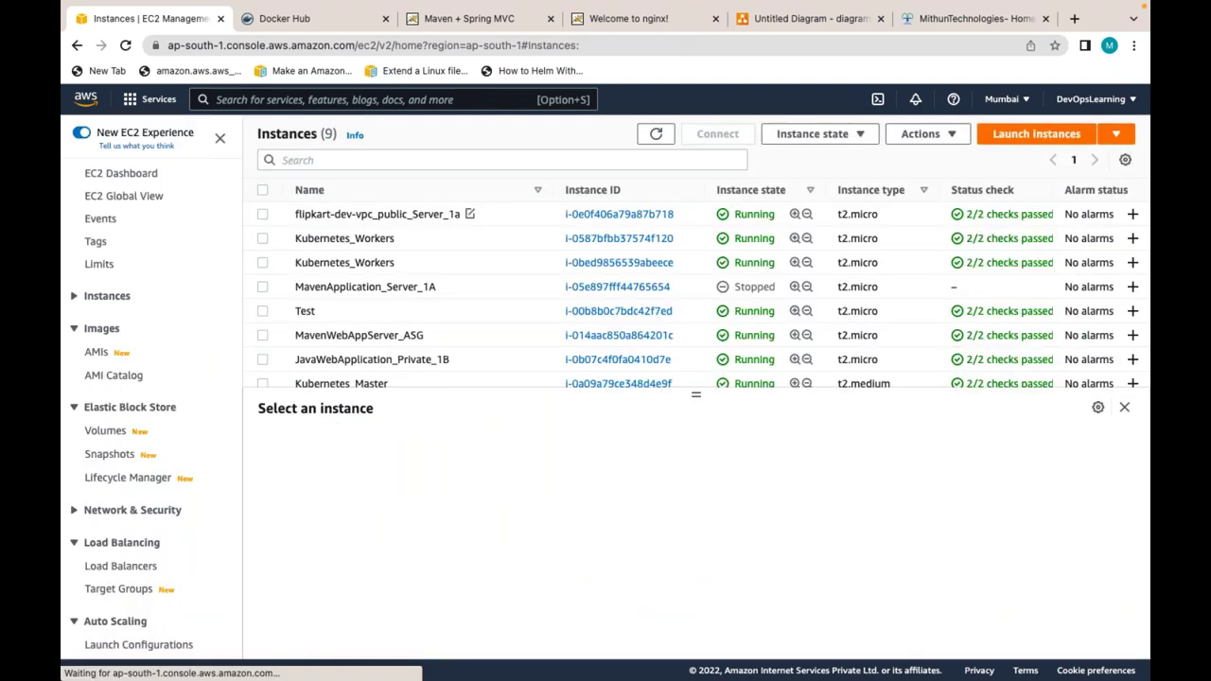
# Copy the SSH client command for flipkart-dev-vpc_public_Server_1a and search for iTerm.
pyautogui.click(470, 214)
pyautogui.click(715, 135)
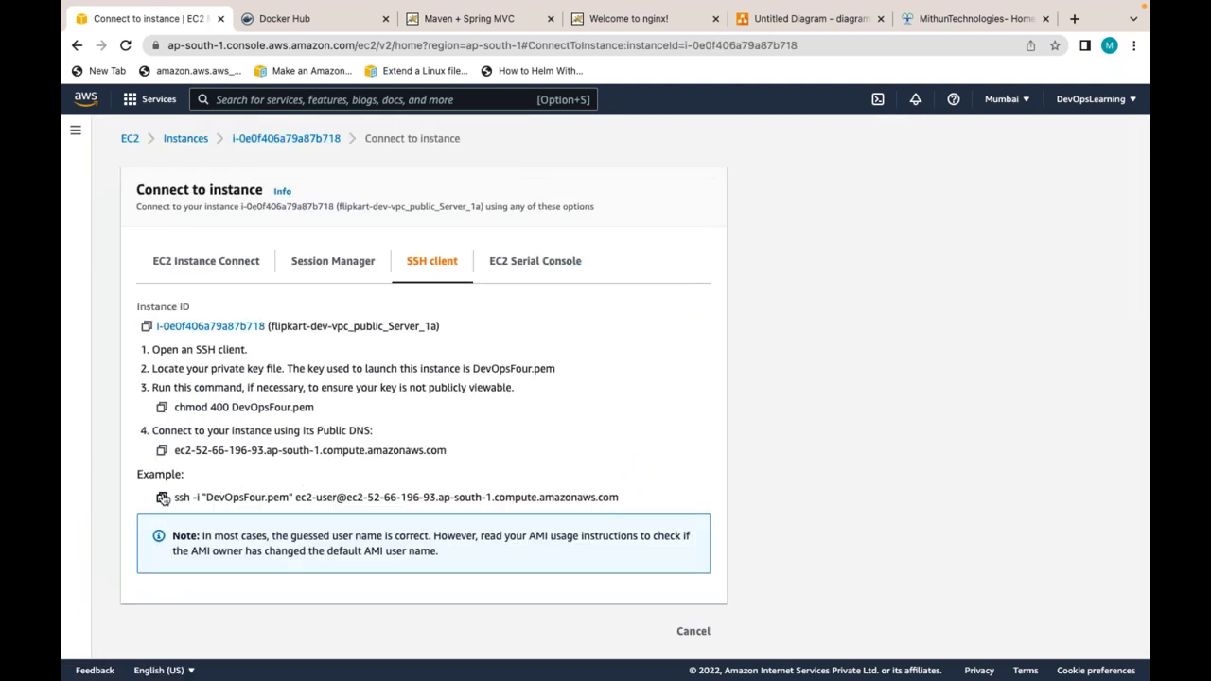
pyautogui.click(163, 498)
pyautogui.press('super+space')
pyautogui.write('iter')
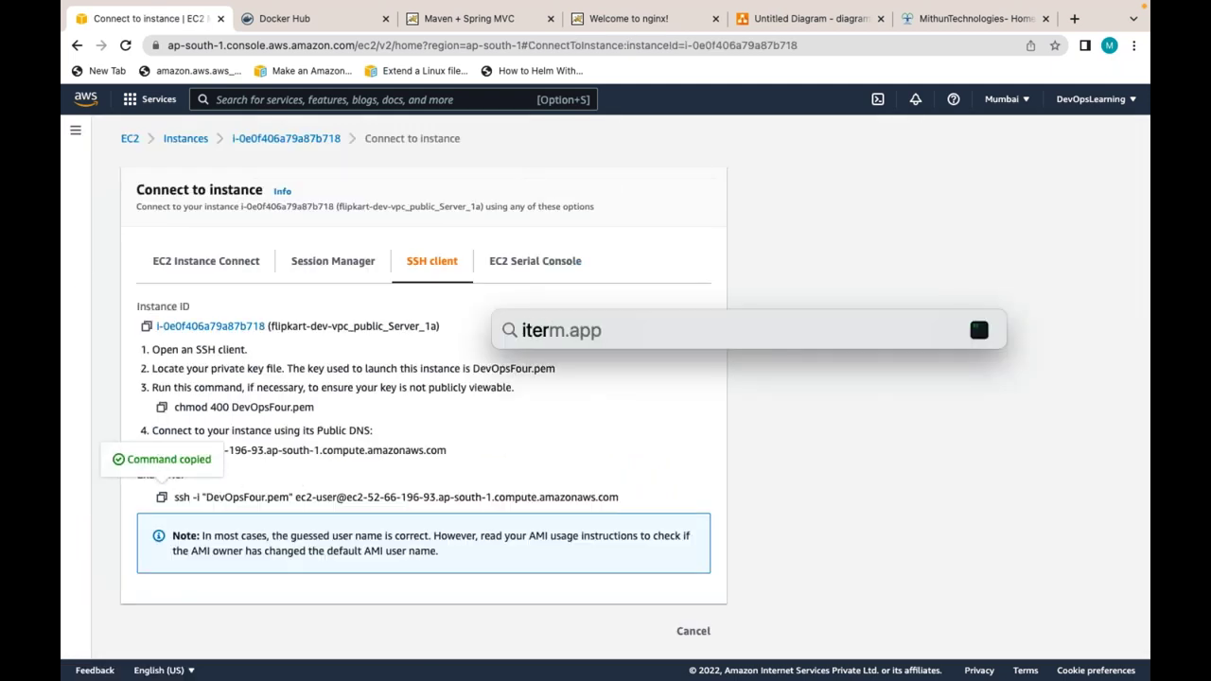
# Launch iTerm, exit the old ubuntu session and clear the screen.
pyautogui.press('Return')
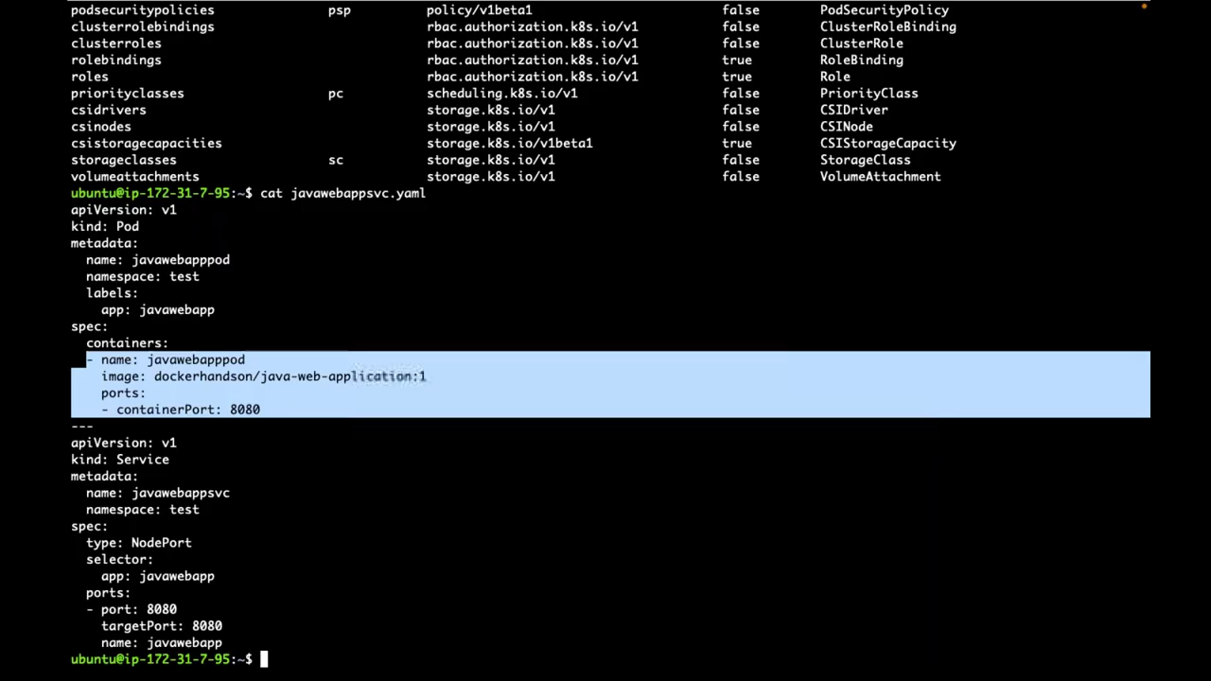
pyautogui.write('exit')
pyautogui.press('Return')
pyautogui.write('clear')
pyautogui.press('Return')
pyautogui.press('Return')
pyautogui.press('Return')
# SSH into the public server, list its home folder, and start typing ssh -i DevOpsFour.pem.
pyautogui.press('super+v')
pyautogui.press('Return')
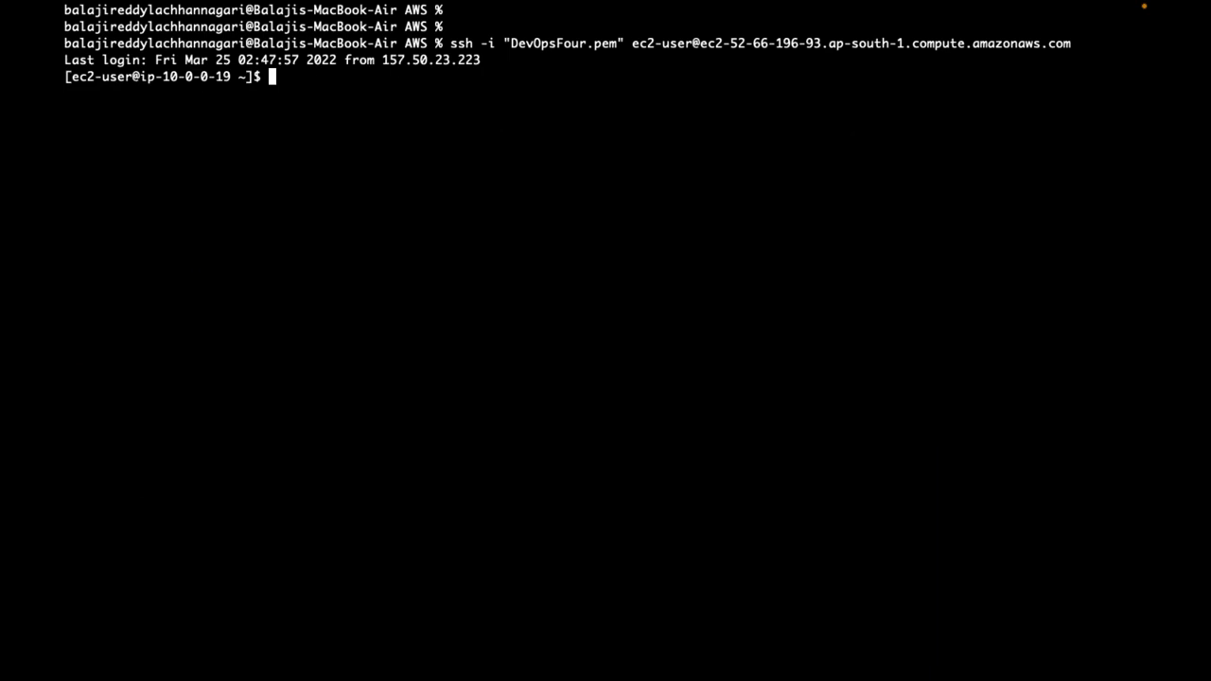
pyautogui.hotkey('ctrl', 'l')
pyautogui.press('Return')
pyautogui.press('Return')
pyautogui.write('ls')
pyautogui.press('Return')
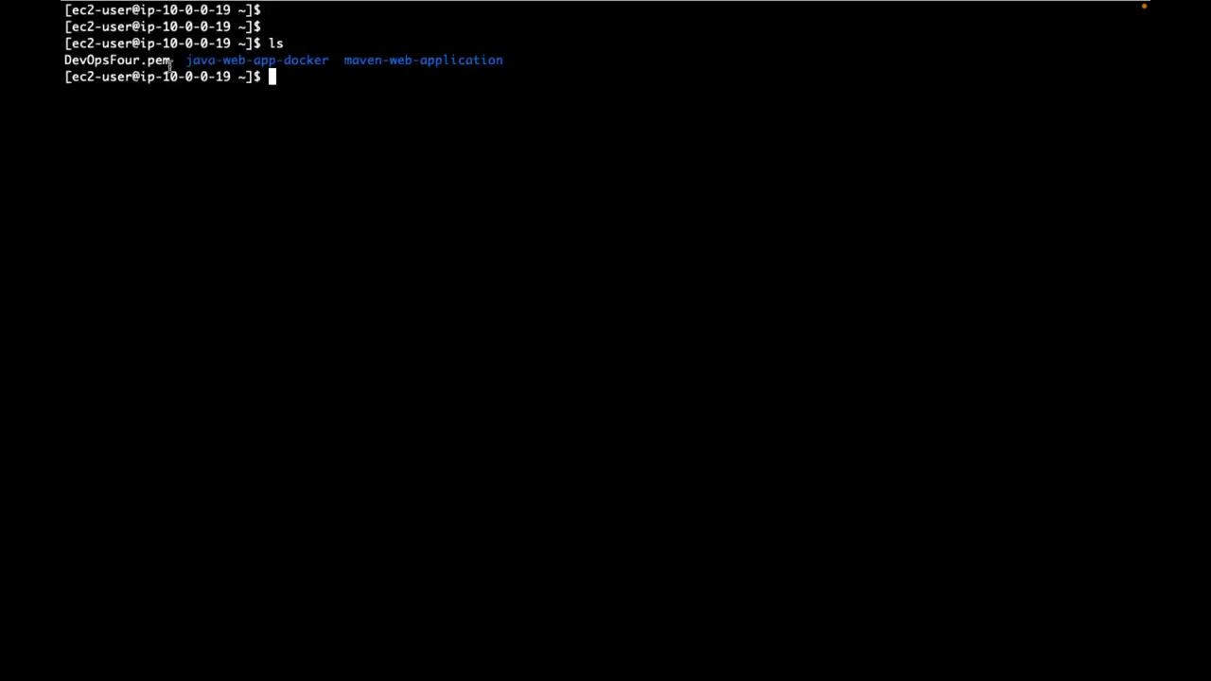
pyautogui.write('ssh -i De')
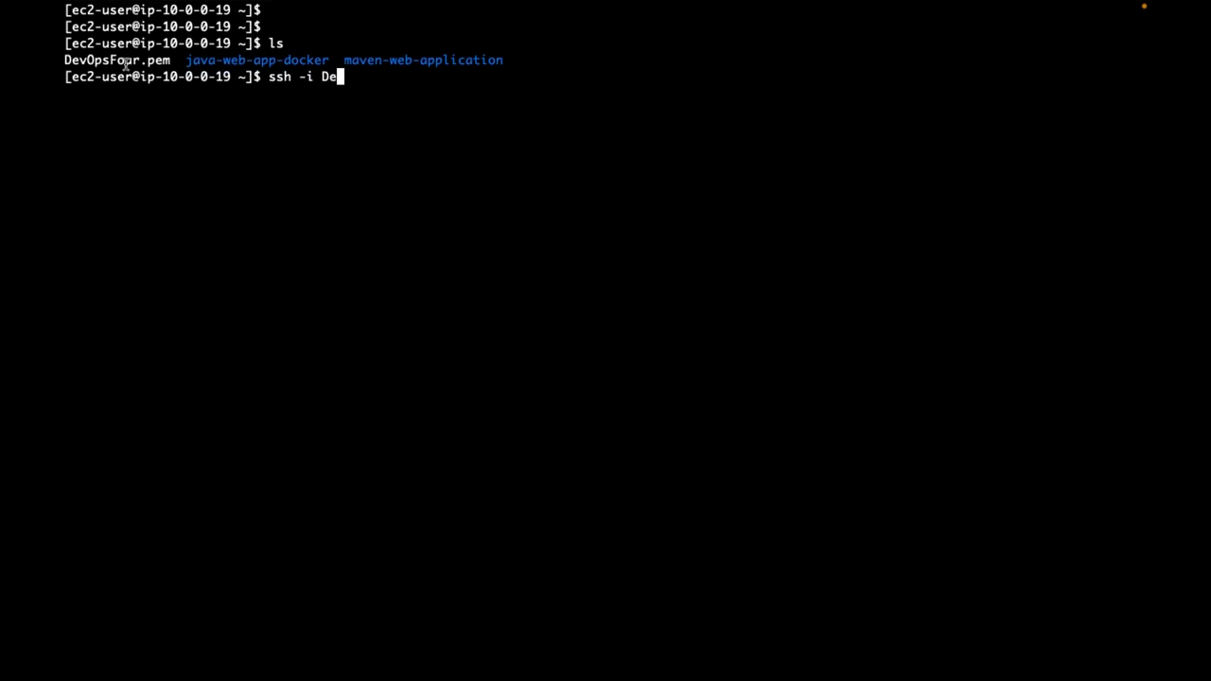
pyautogui.press('Tab')
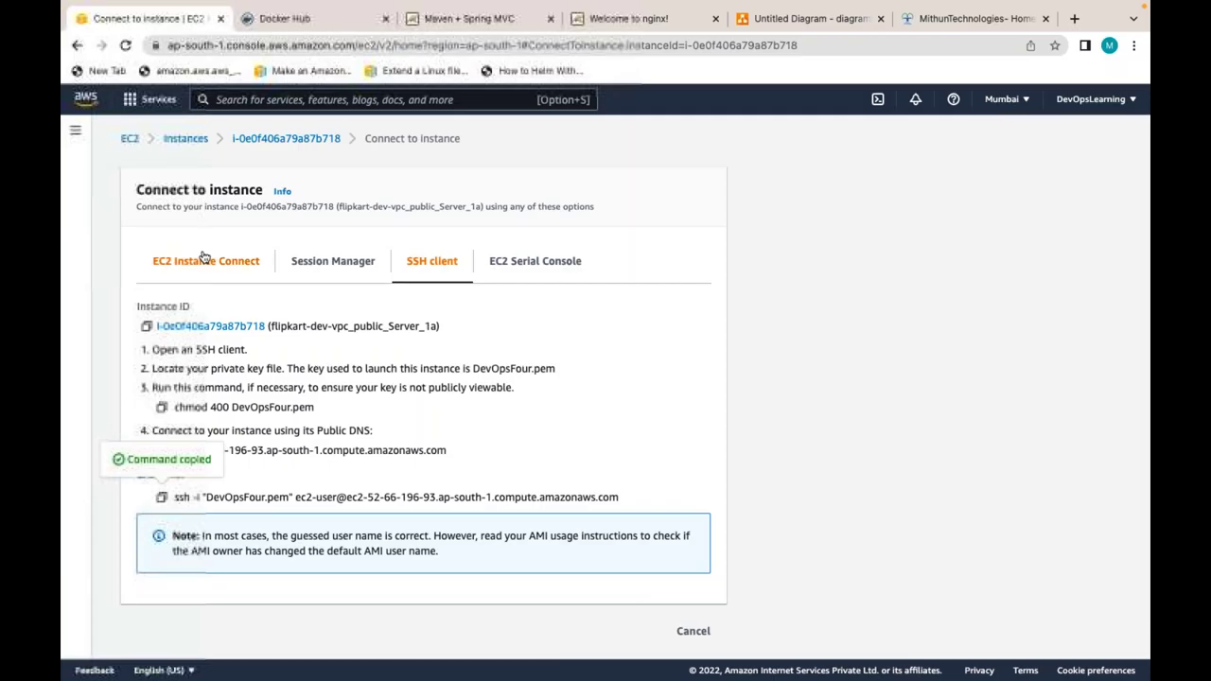
pyautogui.click(693, 630)
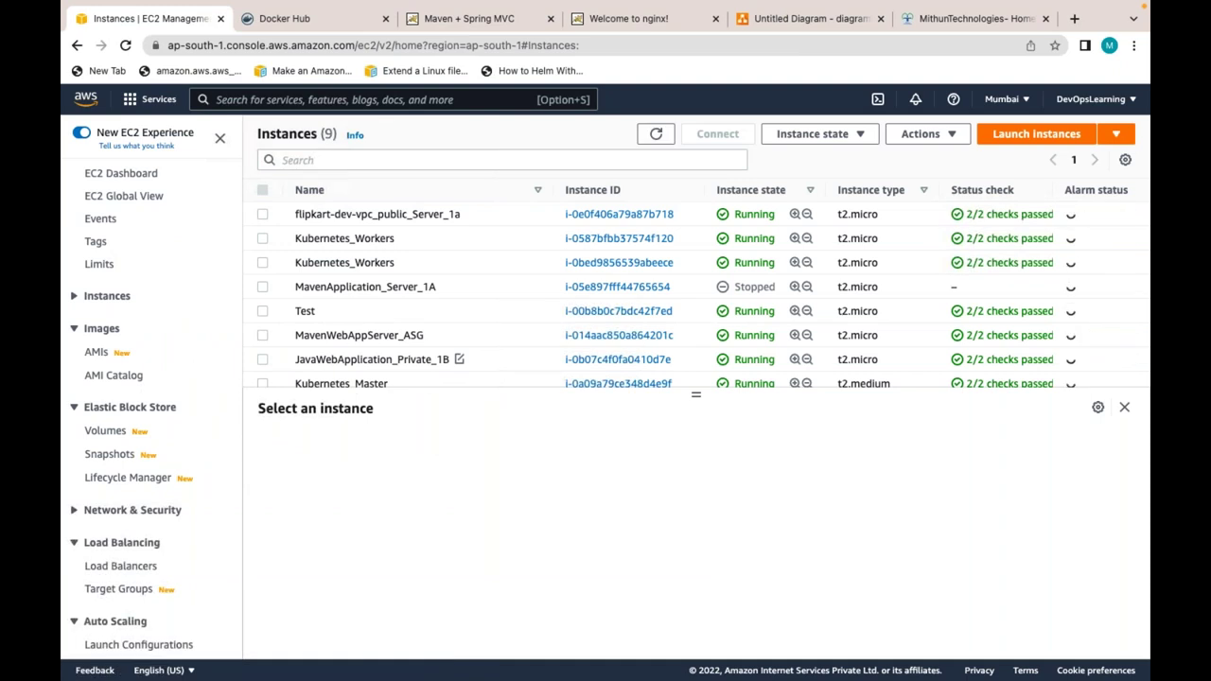
pyautogui.click(369, 335)
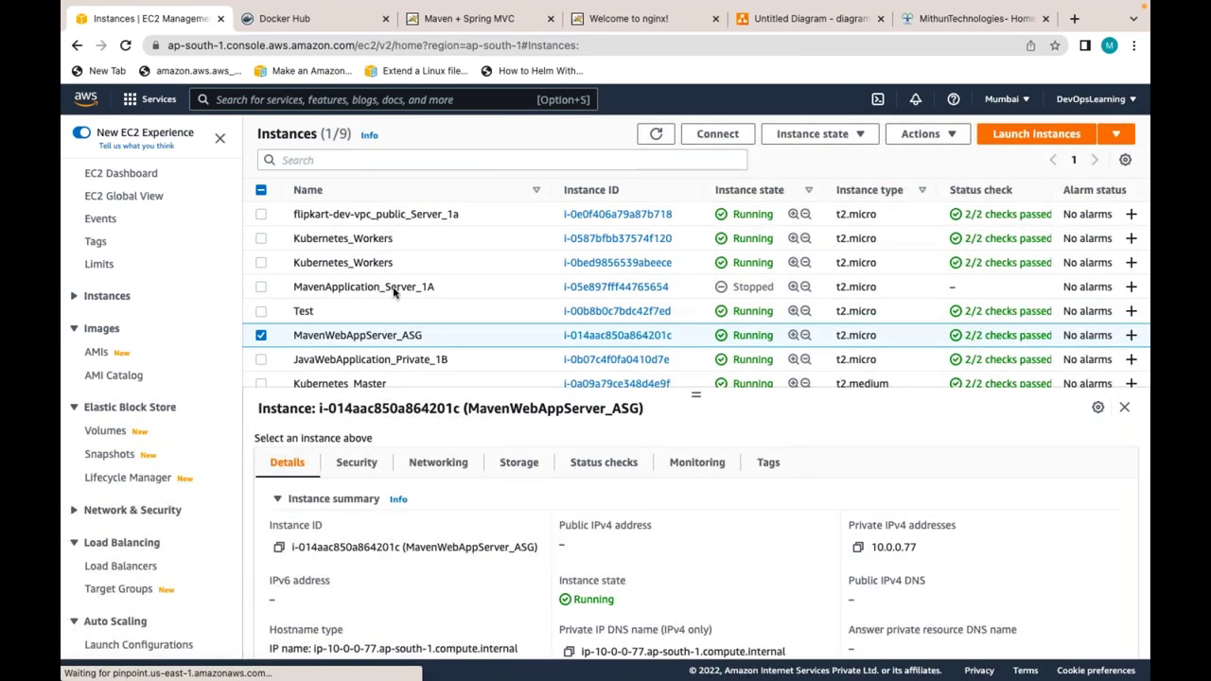
pyautogui.scroll(-2, 443, 286)
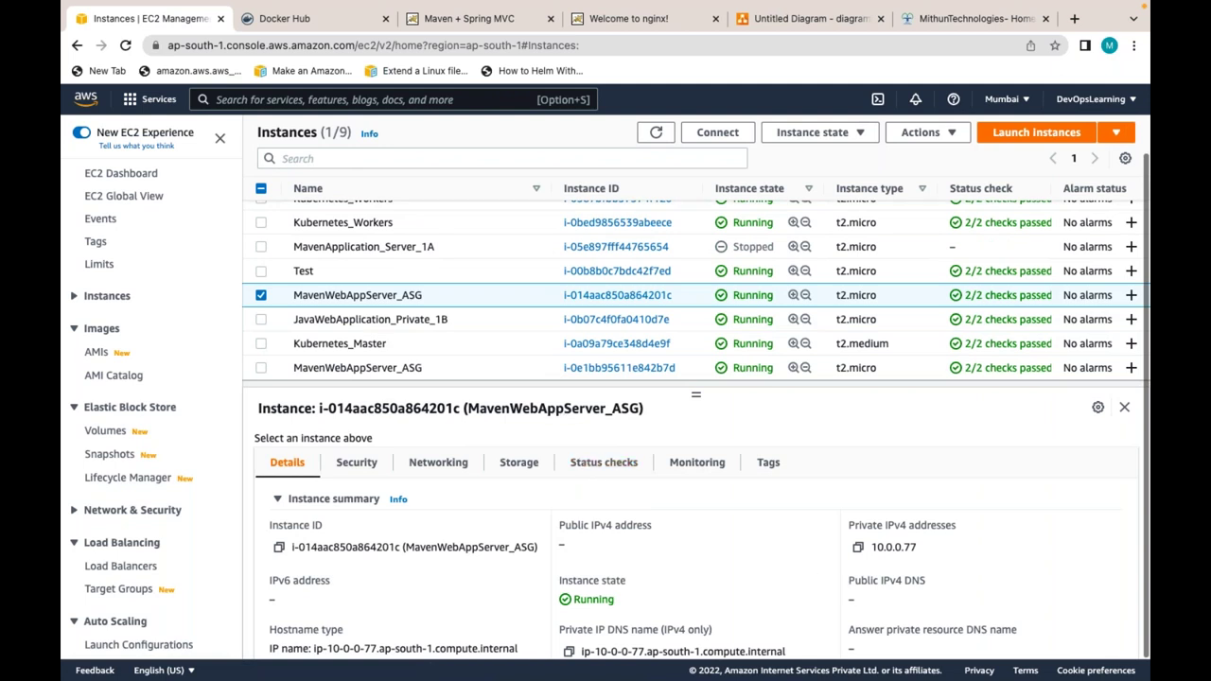
pyautogui.click(721, 134)
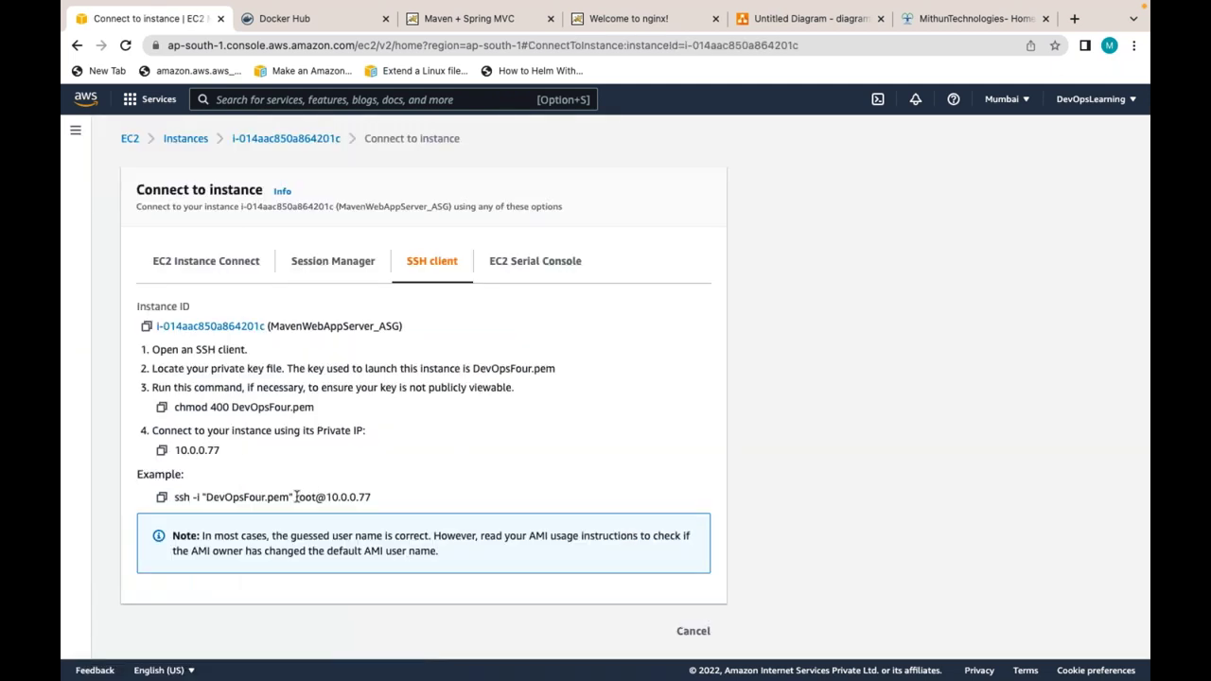
pyautogui.moveTo(318, 498); pyautogui.dragTo(431, 499)
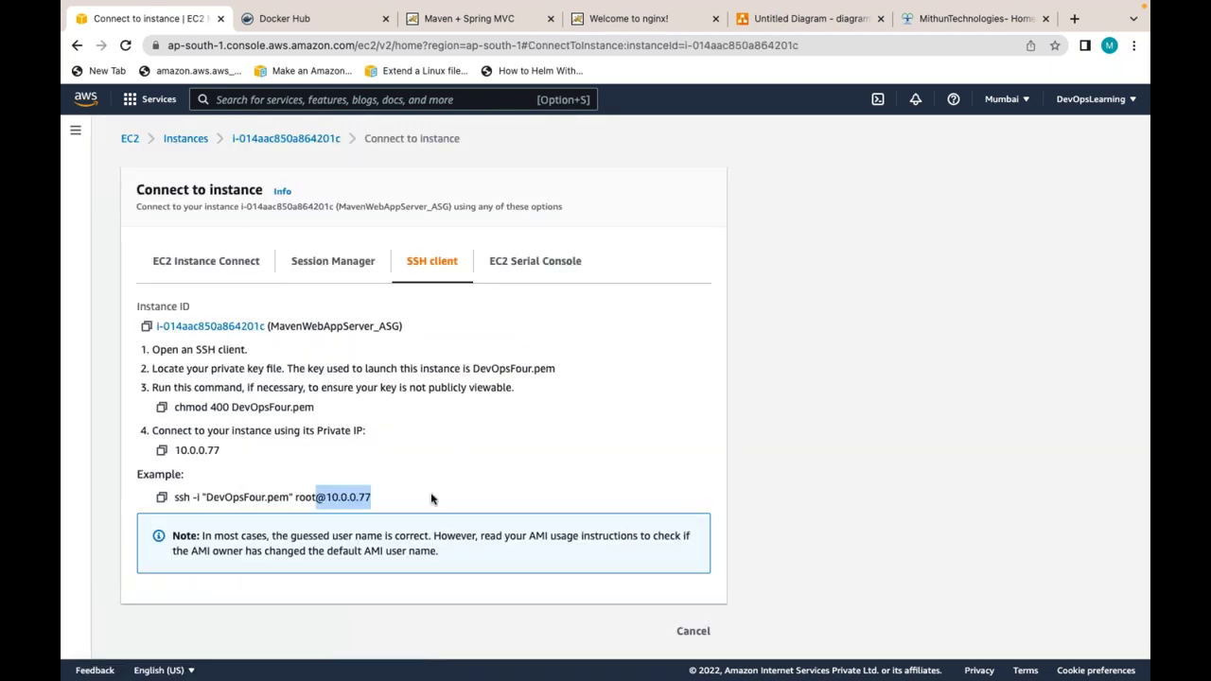
pyautogui.press('super+Tab')
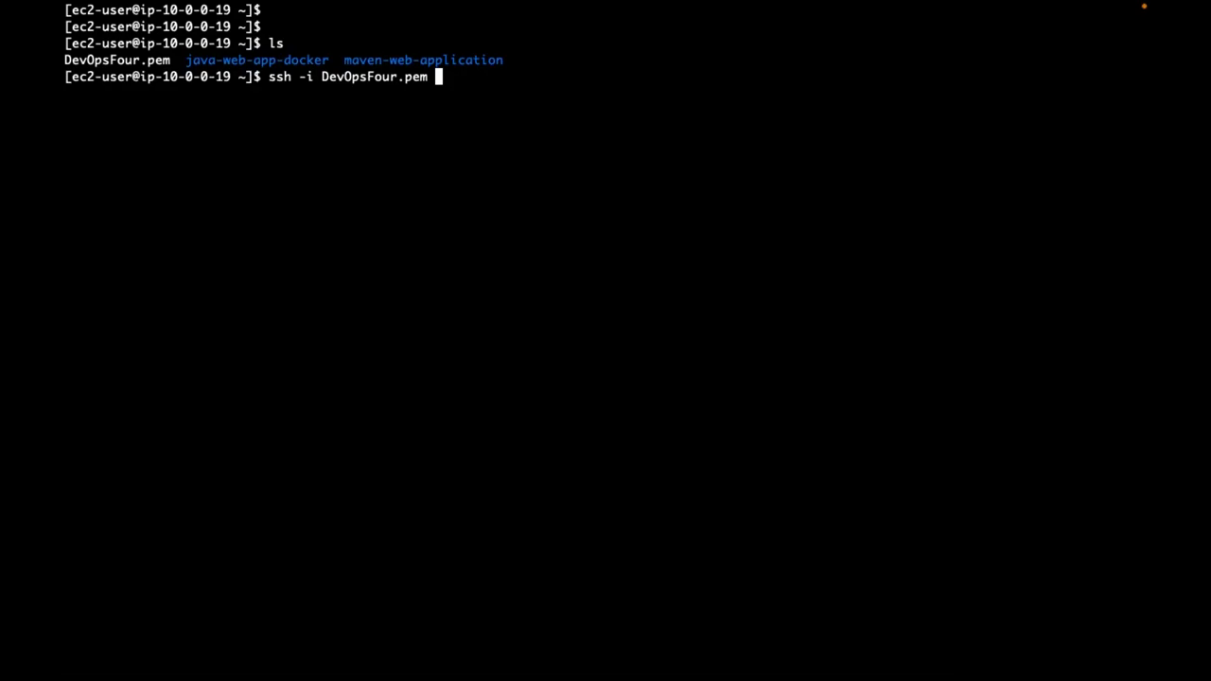
pyautogui.write('ec2-user@@10.0.0.77')
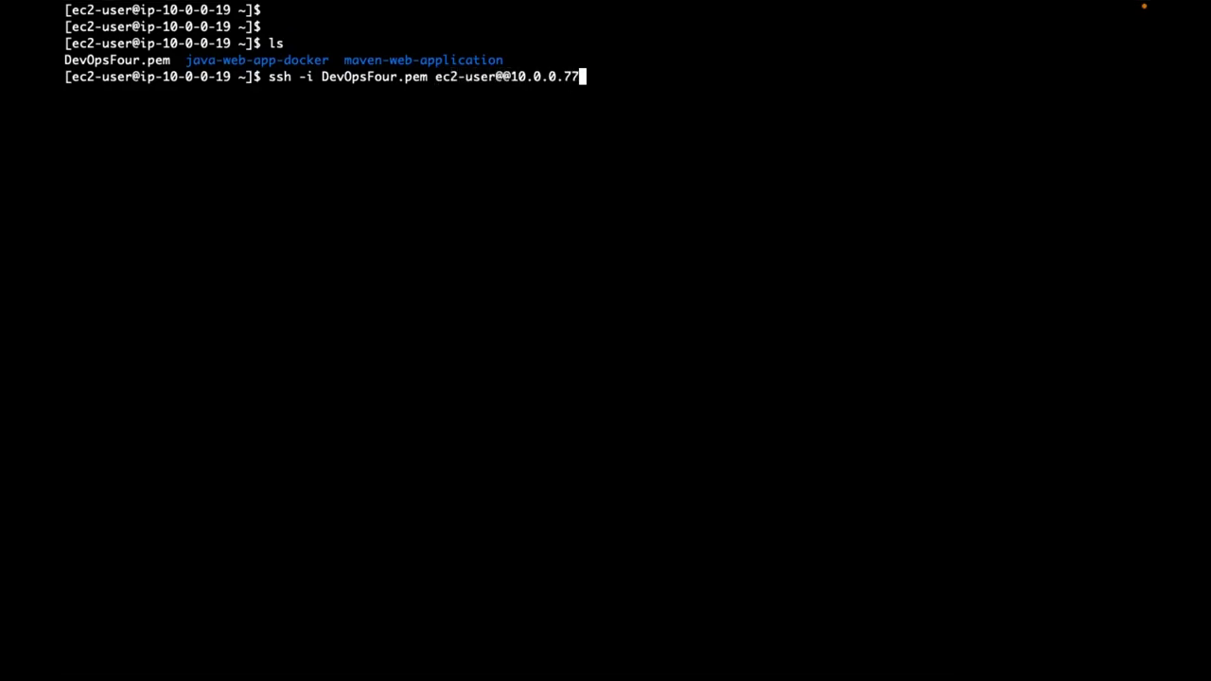
pyautogui.press('Return')
pyautogui.write('yes')
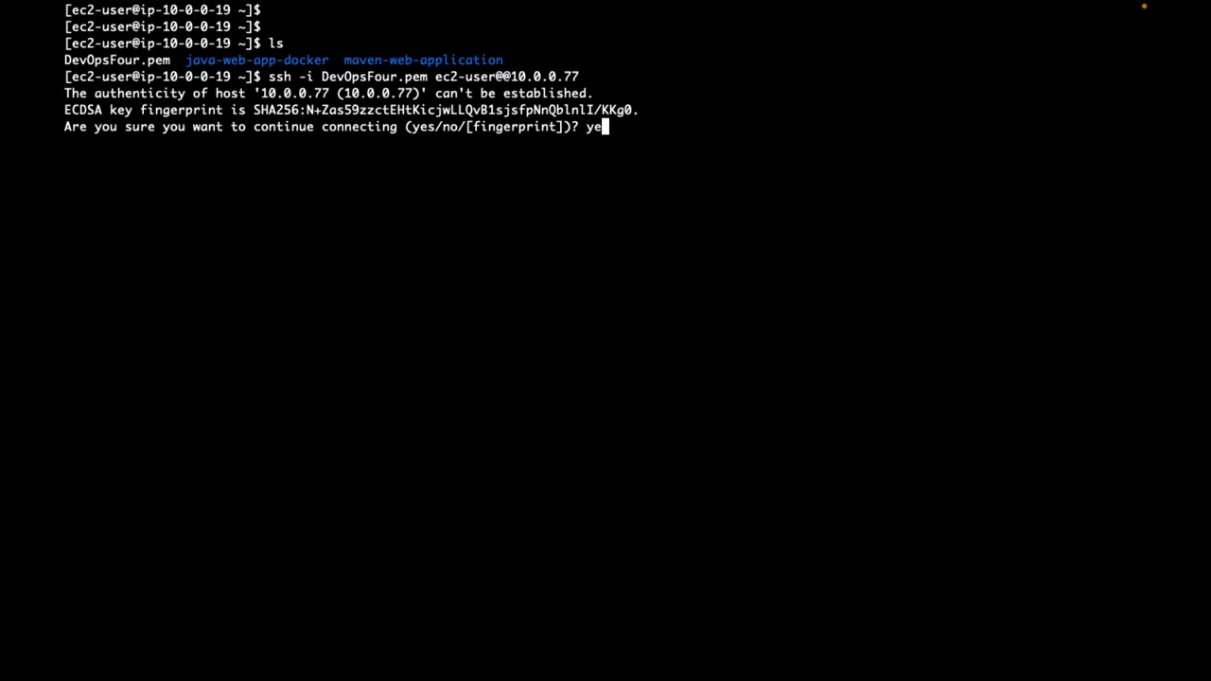
pyautogui.press('Return')
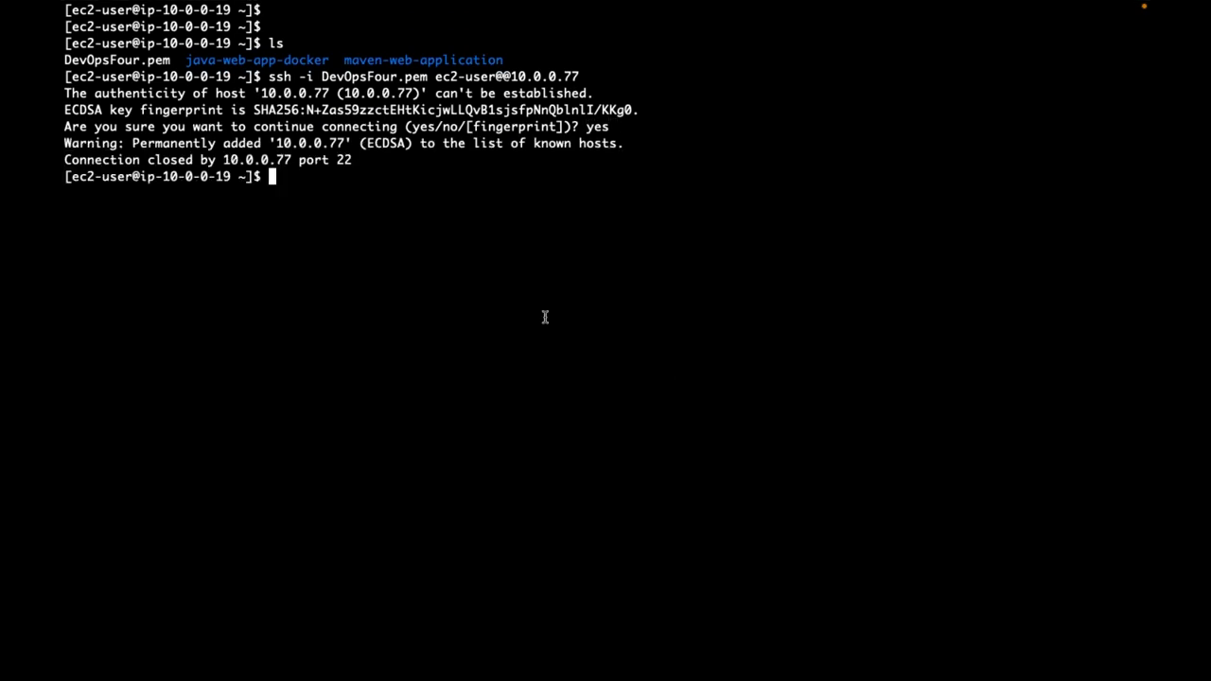
pyautogui.doubleClick(224, 160)
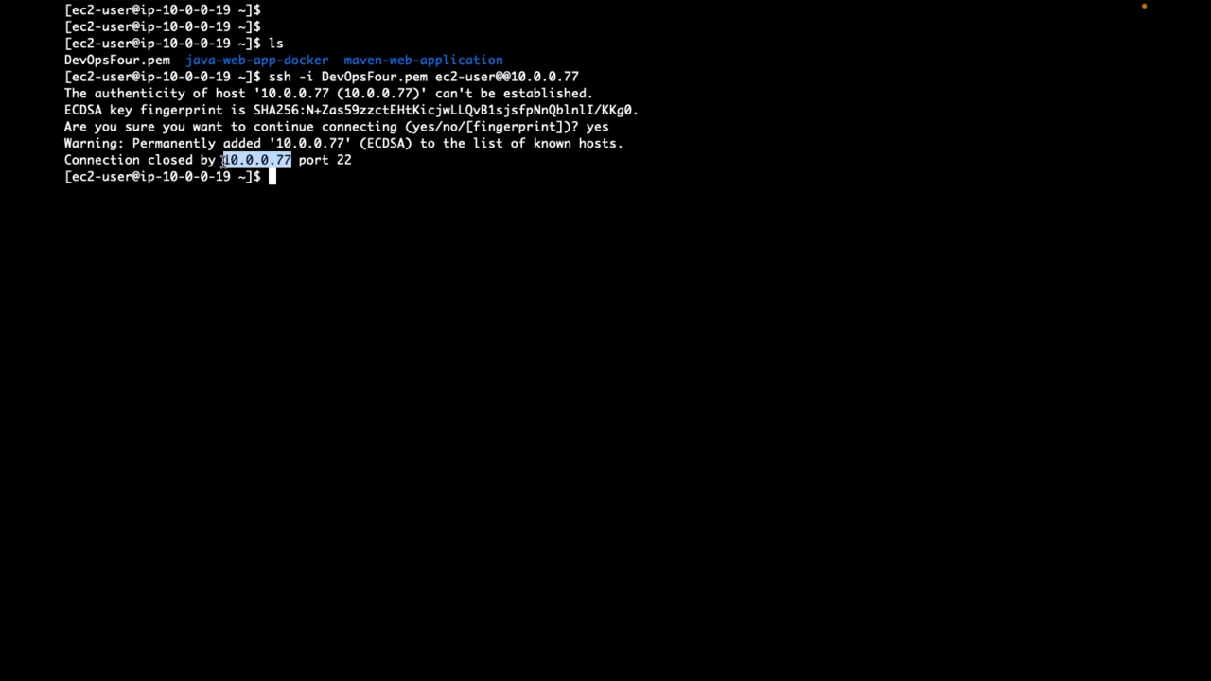
# Rerun the ssh login to 10.0.0.77, which the host closes again.
pyautogui.press('Up')
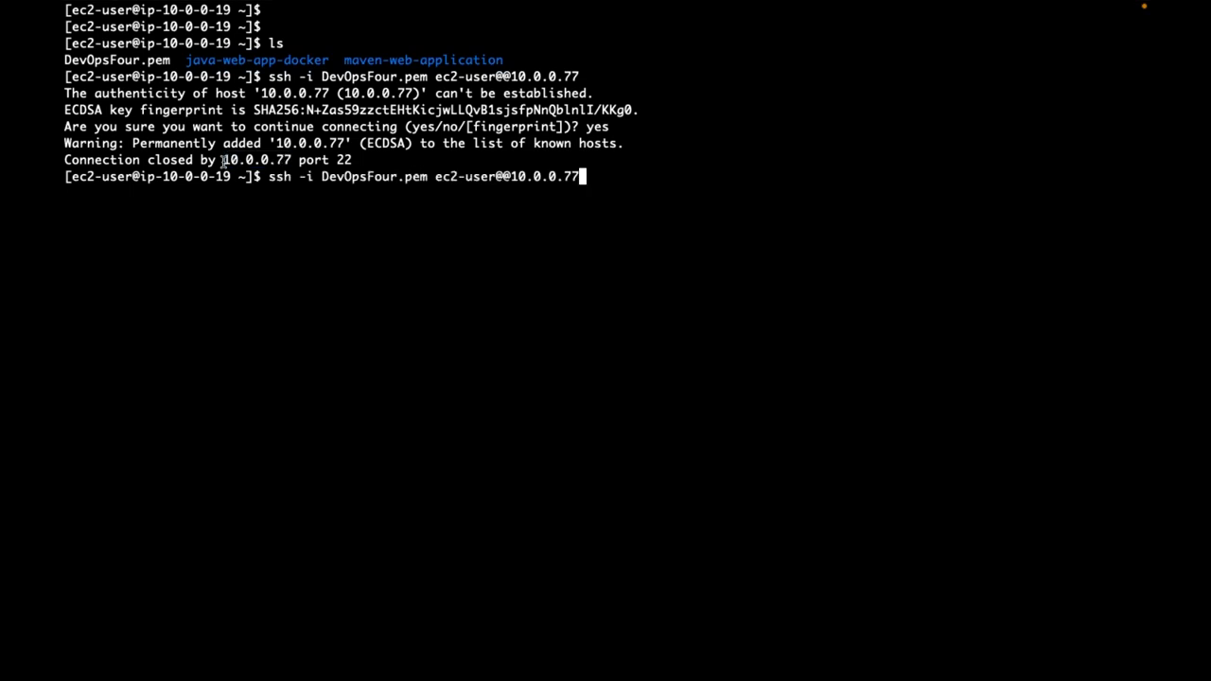
pyautogui.press('Return')
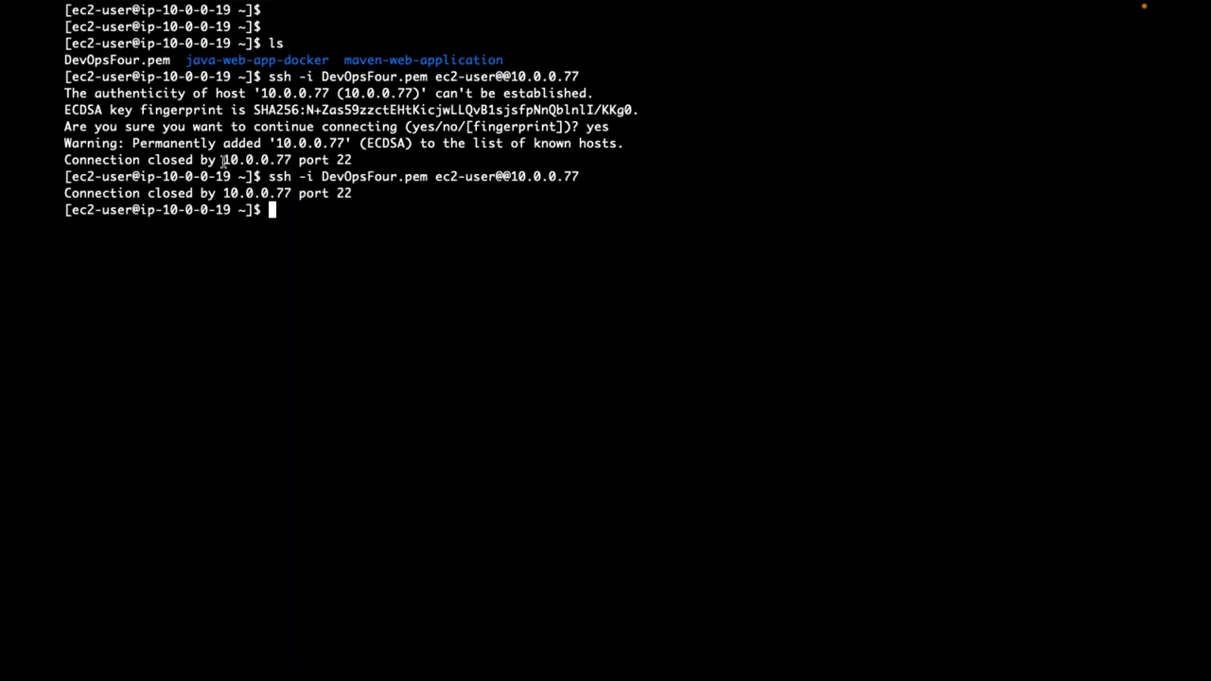
pyautogui.doubleClick(223, 160)
pyautogui.press('super+Tab')
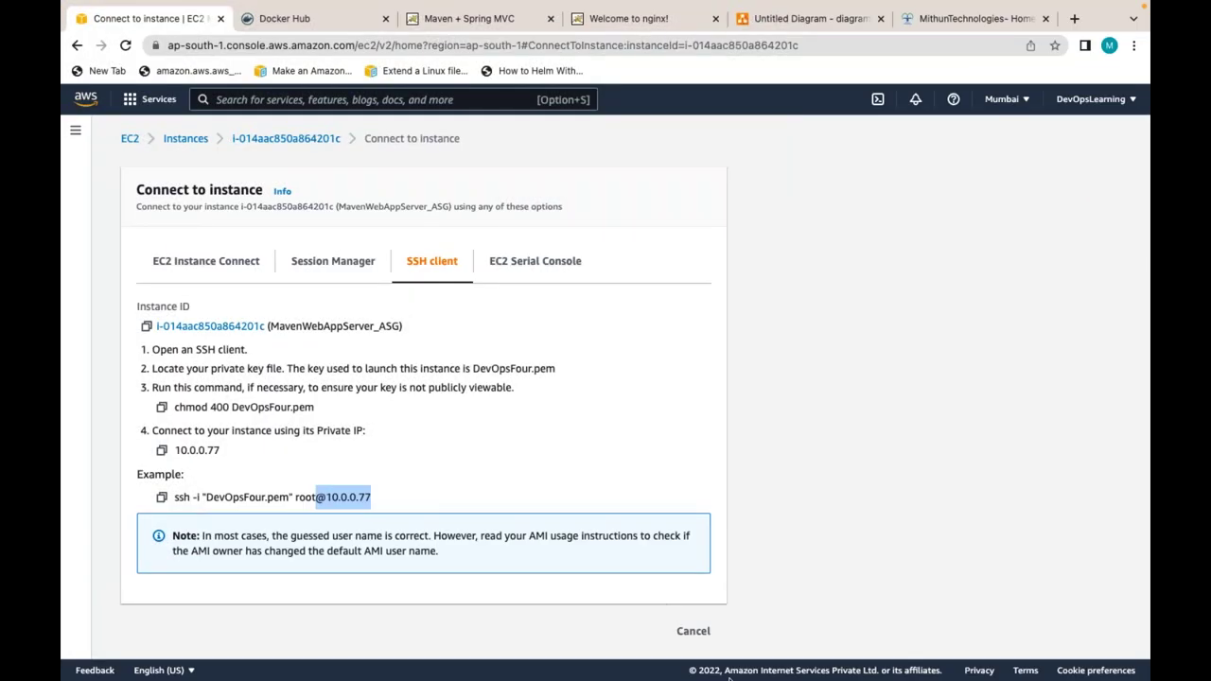
# Check MavenWebAppServer_ASG's Security tab: inbound port 22 is open to 0.0.0.0/0.
pyautogui.click(691, 634)
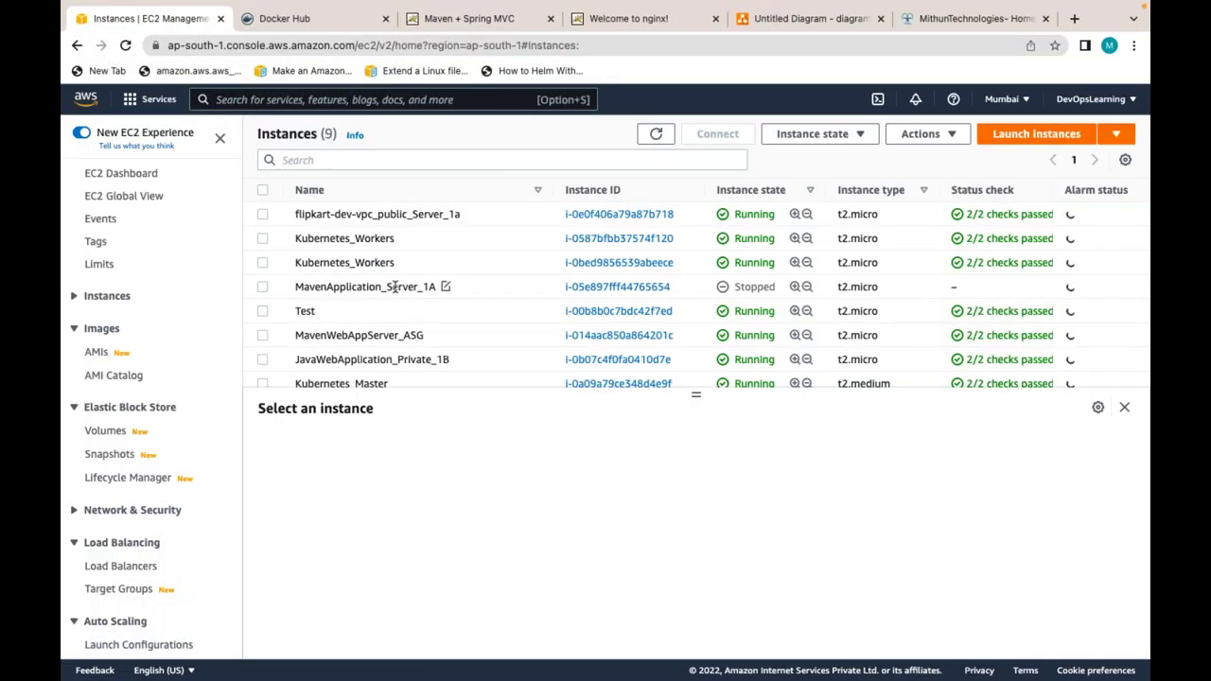
pyautogui.scroll(-2, 428, 336)
pyautogui.scroll(2, 417, 340)
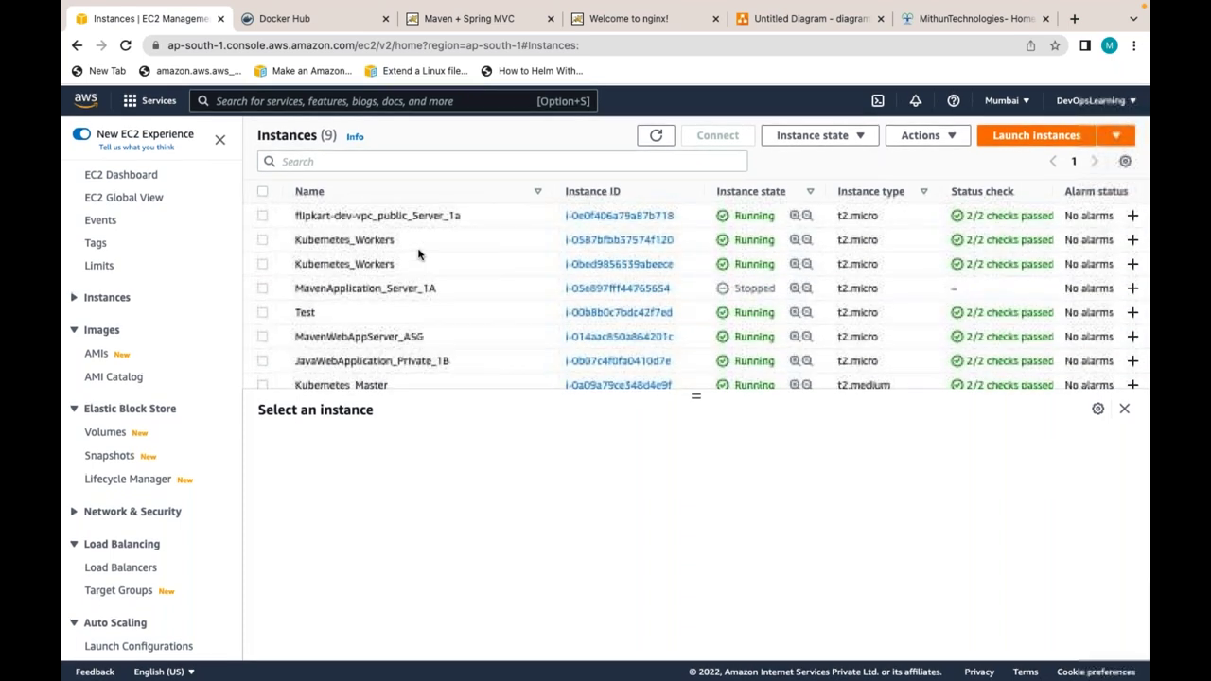
pyautogui.scroll(-2, 395, 323)
pyautogui.click(393, 299)
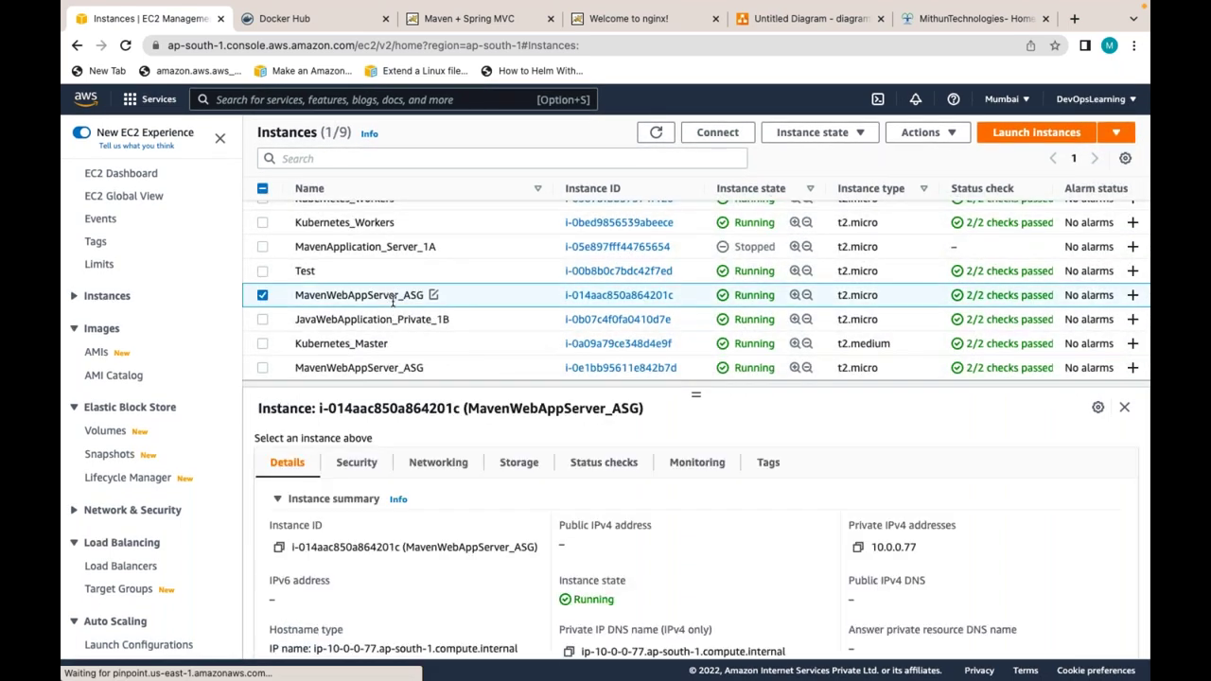
pyautogui.click(365, 461)
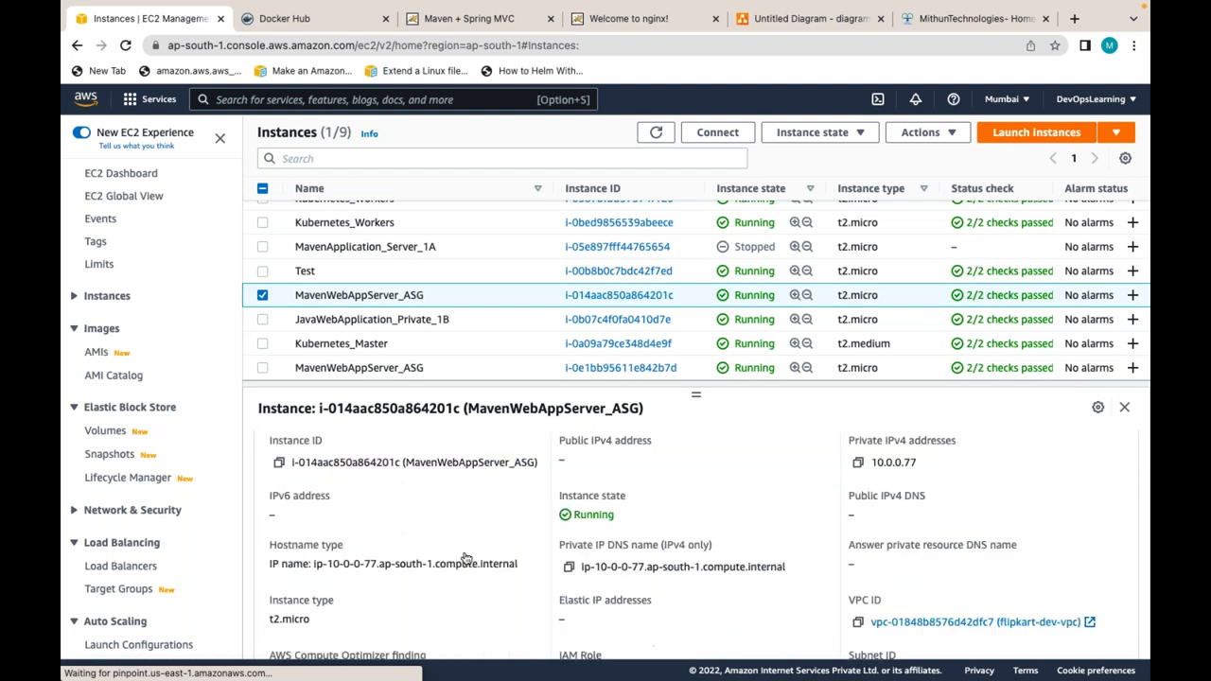
pyautogui.scroll(-5, 438, 529)
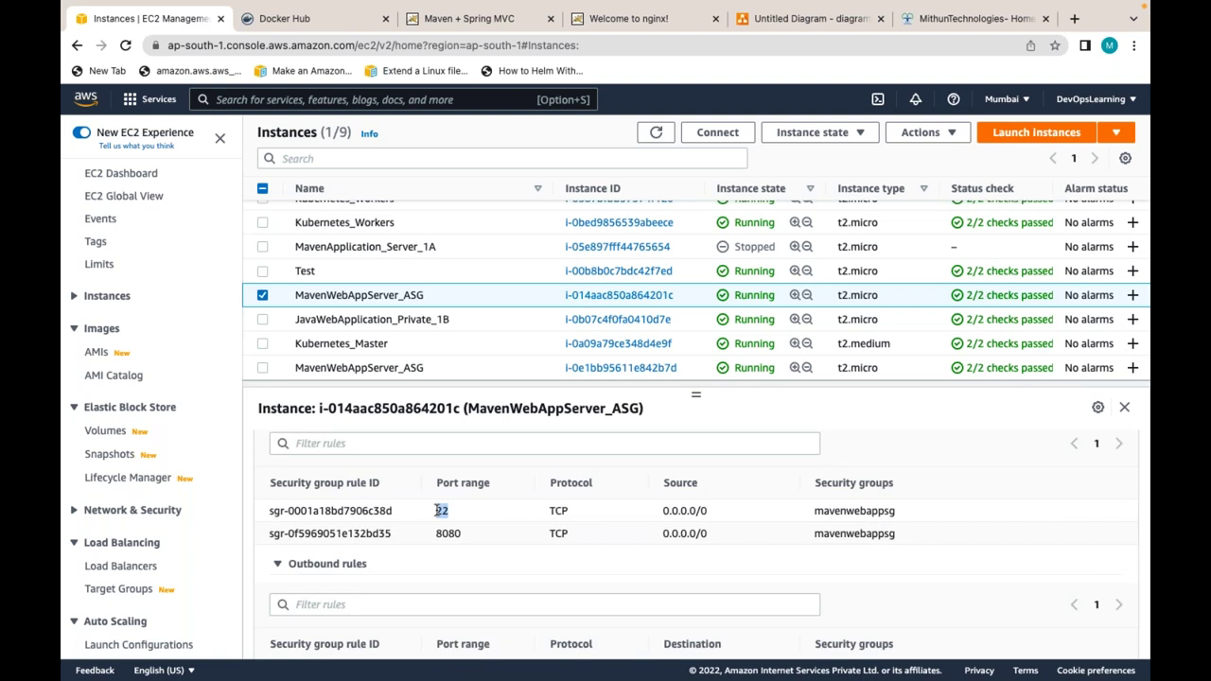
pyautogui.click(676, 507)
pyautogui.moveTo(664, 511); pyautogui.dragTo(708, 511)
# Note the outbound rule's All port range, then recall the ssh command in the terminal.
pyautogui.press('super+Tab')
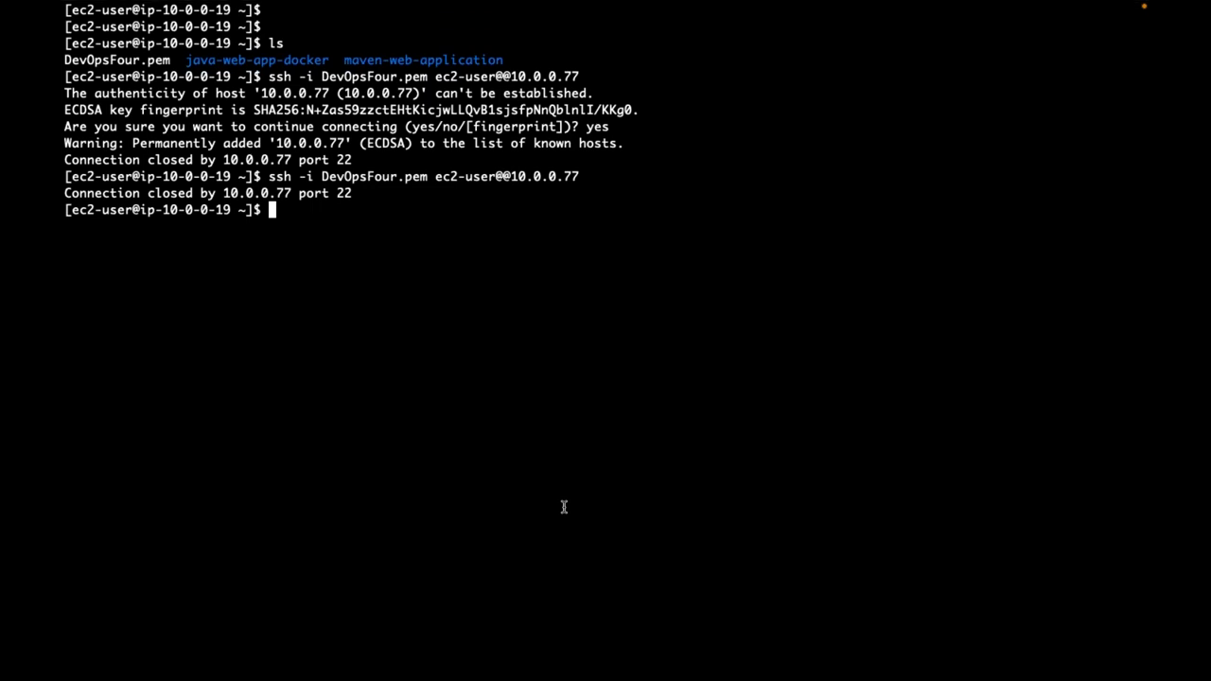
pyautogui.scroll(2, 497, 521)
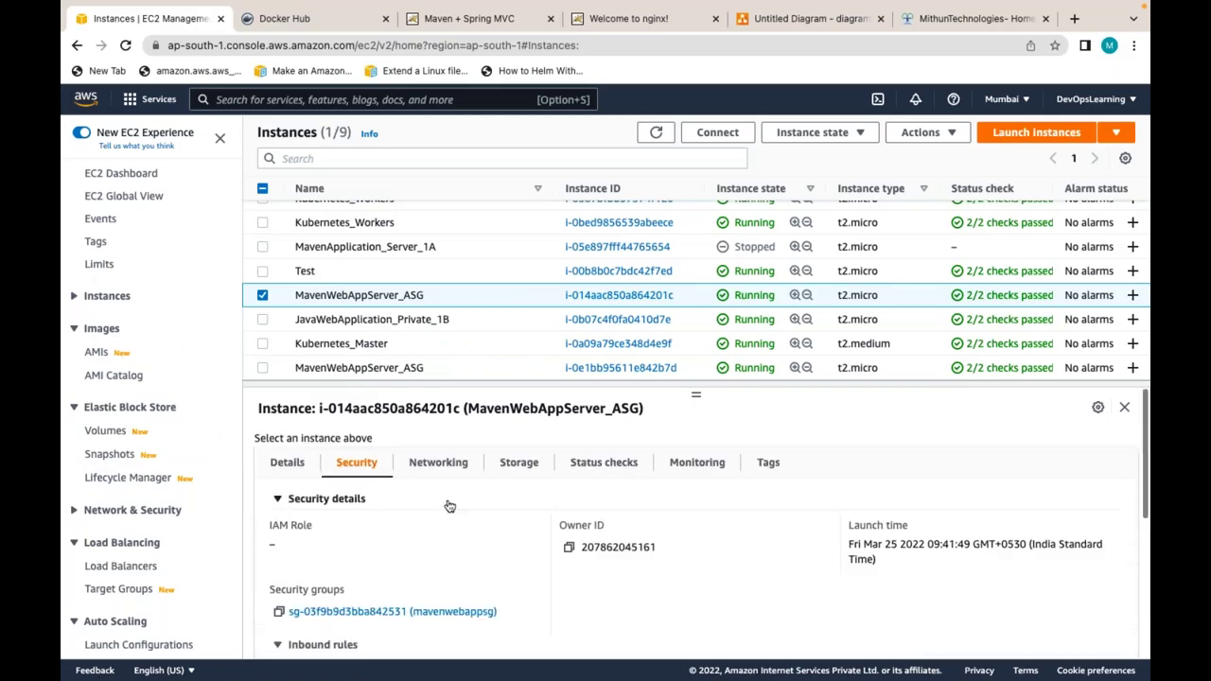
pyautogui.scroll(-1, 498, 520)
pyautogui.scroll(-5, 479, 538)
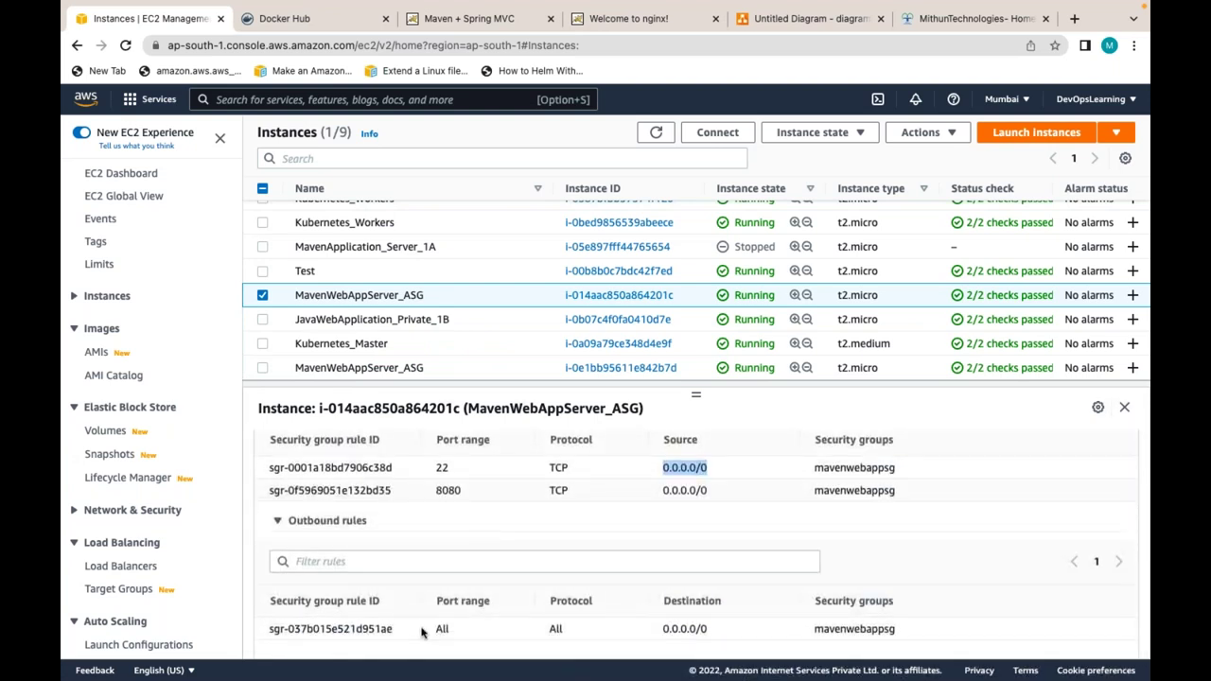
pyautogui.doubleClick(442, 628)
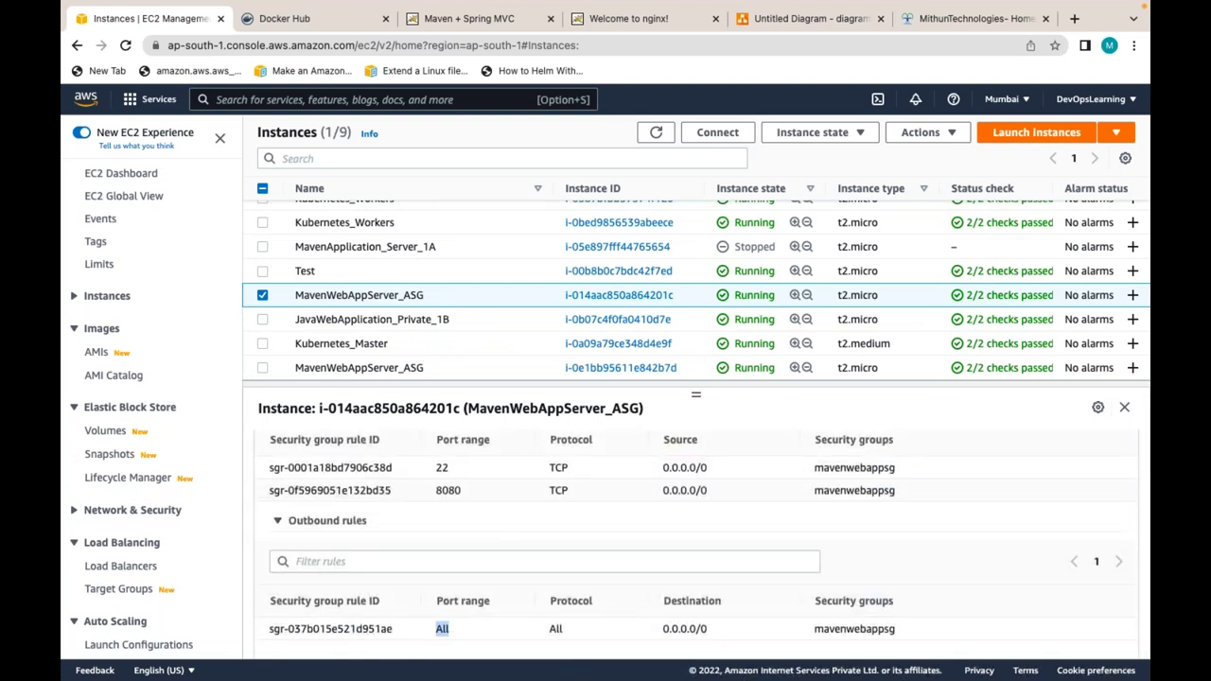
pyautogui.scroll(5, 696, 540)
pyautogui.scroll(-3, 696, 539)
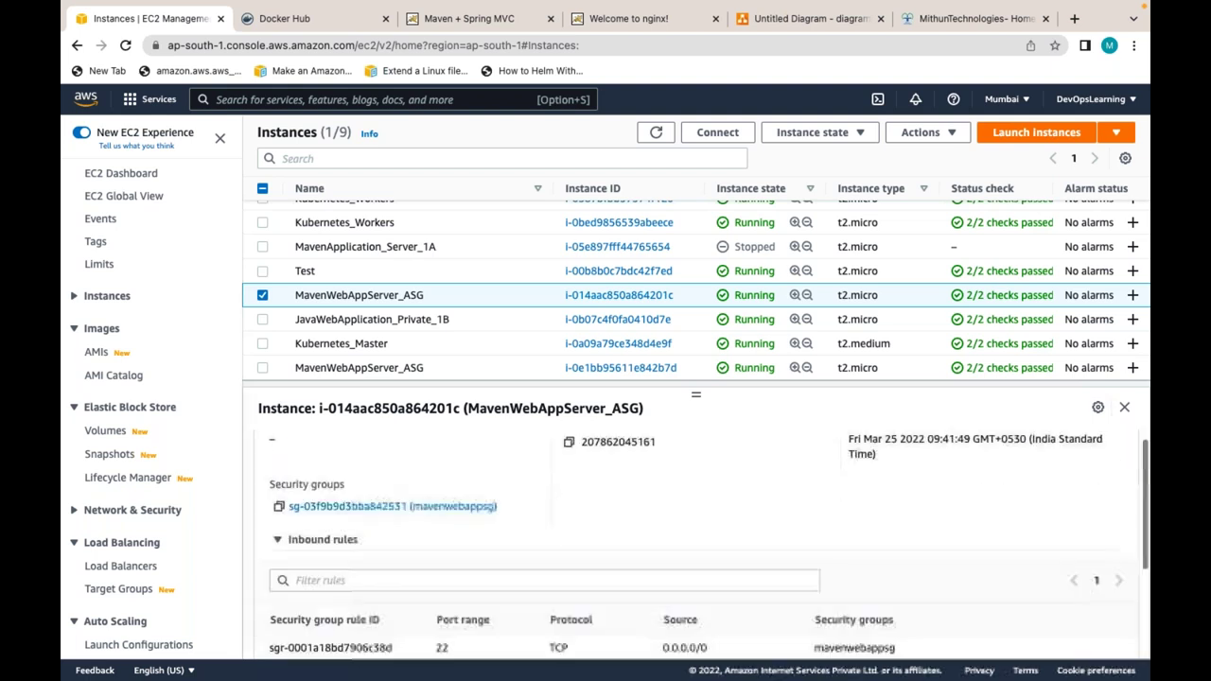
pyautogui.press('super+Tab')
pyautogui.press('Up')
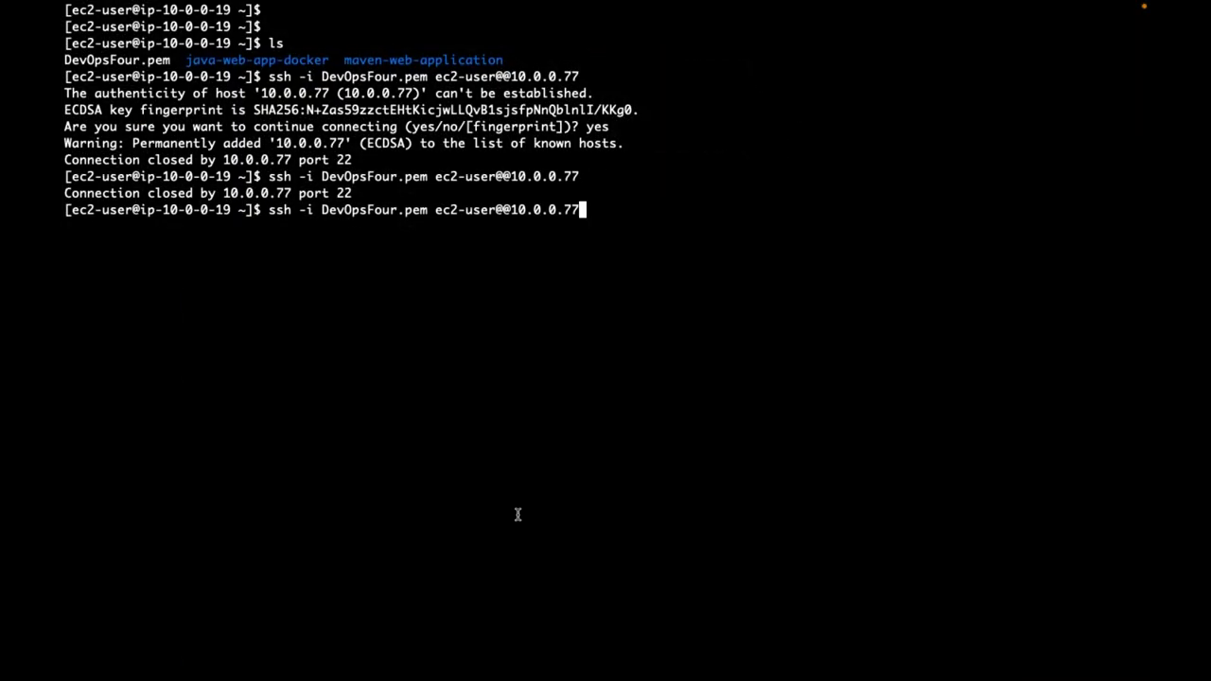
# Rerun the ssh login to 10.0.0.77 once more.
pyautogui.press('Return')
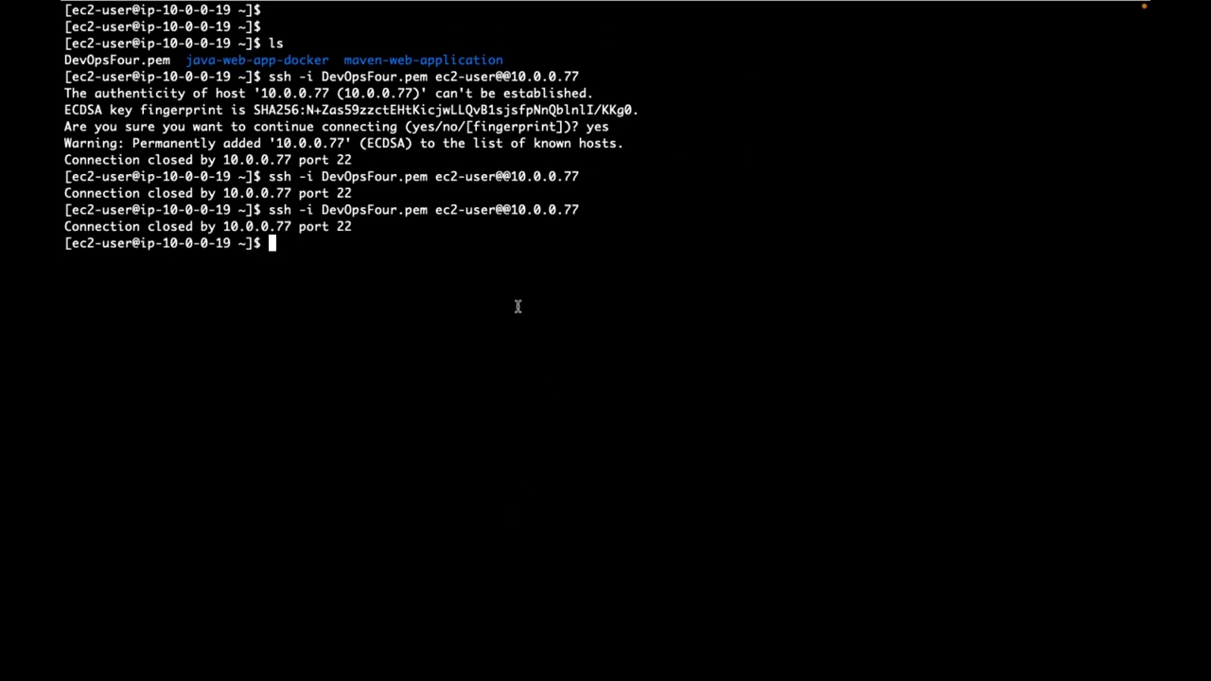
pyautogui.press('super+Tab')
pyautogui.press('super+Tab')
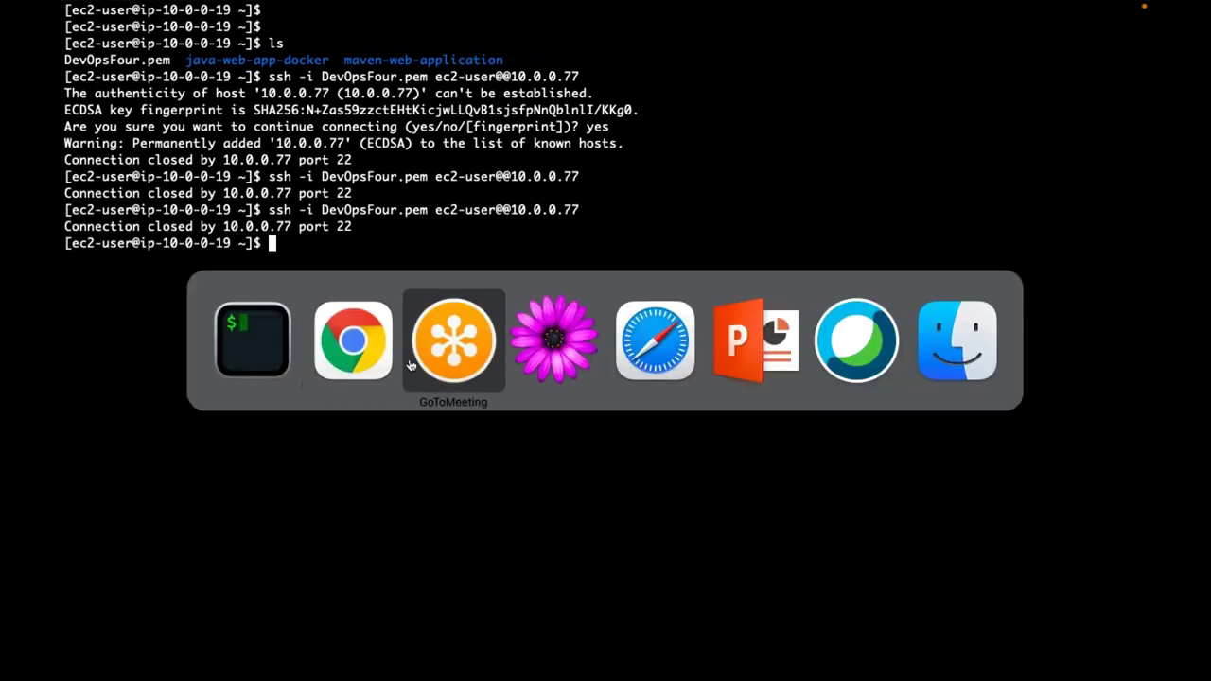
pyautogui.press('super+Tab')
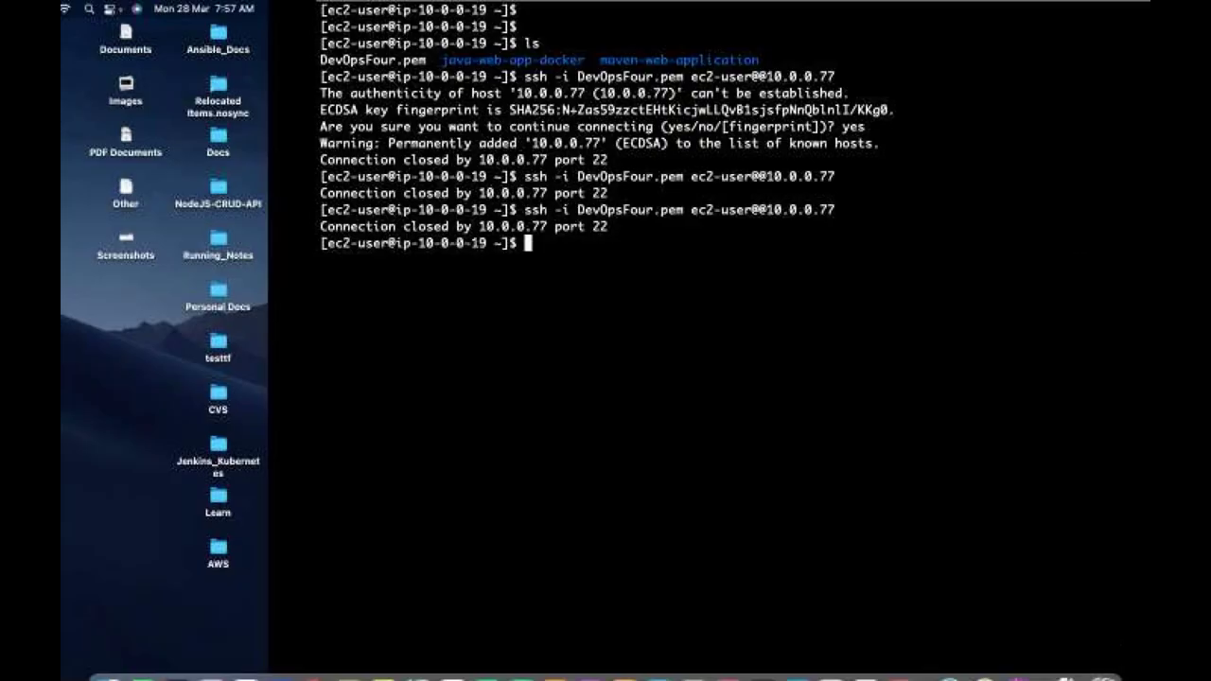
pyautogui.press('Up')
pyautogui.press('Left')
pyautogui.press('Left')
pyautogui.press('Left')
pyautogui.press('Left')
pyautogui.press('Left')
pyautogui.press('Left')
pyautogui.press('Left')
pyautogui.press('Left')
pyautogui.press('Left')
pyautogui.press('Left')
pyautogui.press('Left')
pyautogui.press('Left')
pyautogui.press('Left')
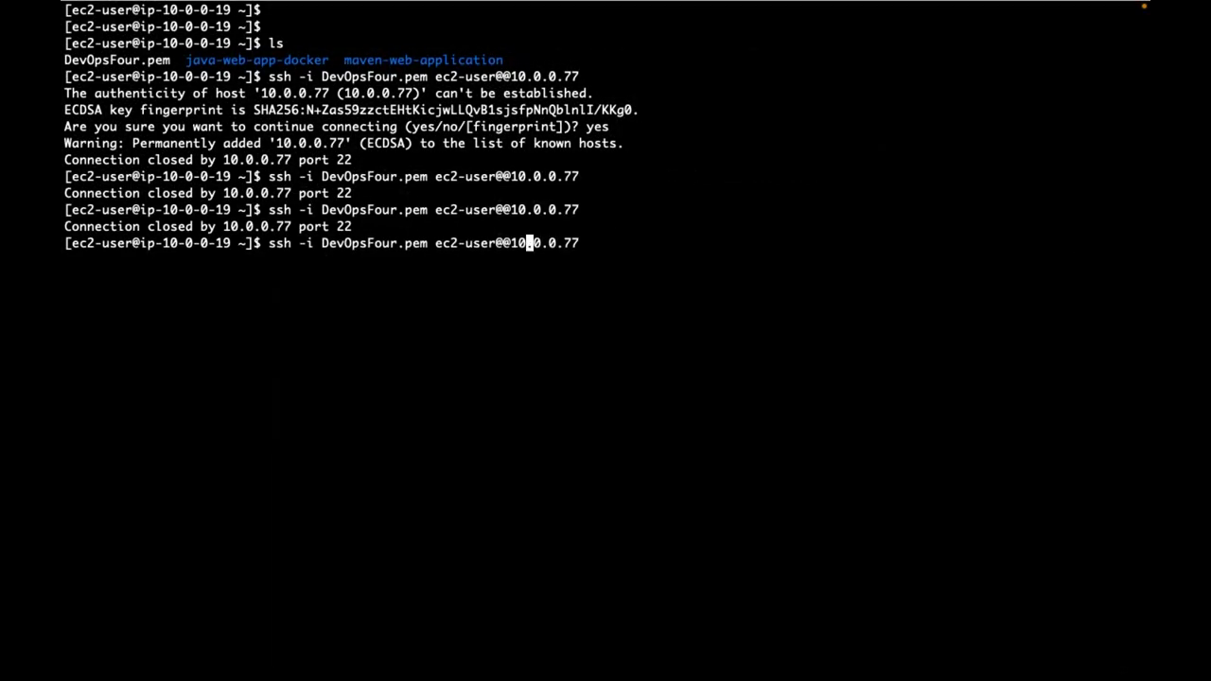
pyautogui.press('Left')
pyautogui.press('Left')
pyautogui.press('Left')
pyautogui.press('Left')
pyautogui.press('Left')
pyautogui.press('Left')
pyautogui.press('Left')
pyautogui.press('Left')
pyautogui.press('Left')
pyautogui.press('Left')
pyautogui.press('Left')
pyautogui.press('Left')
pyautogui.press('Left')
pyautogui.press('Left')
pyautogui.press('Left')
pyautogui.press('Left')
pyautogui.press('Left')
pyautogui.press('Left')
pyautogui.press('Left')
pyautogui.press('Left')
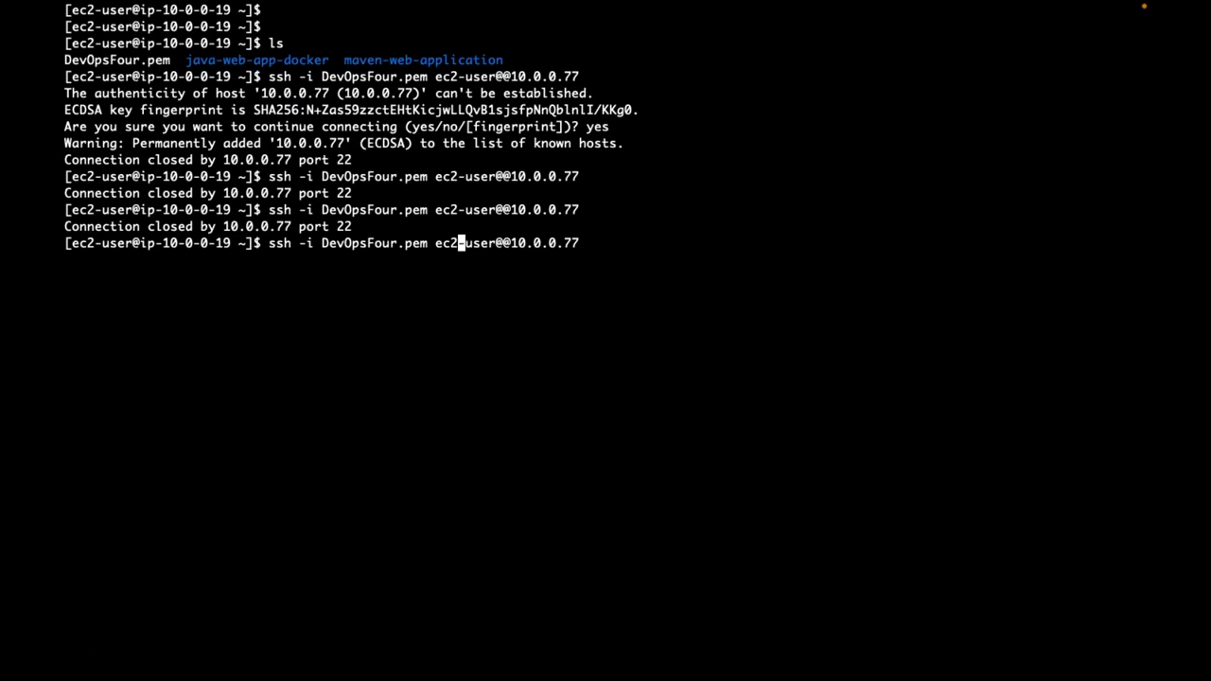
pyautogui.press('Left')
pyautogui.press('Left')
pyautogui.press('Left')
pyautogui.press('Right')
pyautogui.press('Right')
pyautogui.press('Right')
pyautogui.press('Right')
pyautogui.press('Right')
pyautogui.press('Right')
pyautogui.press('Right')
pyautogui.press('Right')
pyautogui.press('Right')
pyautogui.press('Right')
pyautogui.press('Right')
pyautogui.press('Right')
pyautogui.press('Right')
pyautogui.press('Right')
pyautogui.press('Right')
pyautogui.press('Right')
pyautogui.press('Right')
pyautogui.press('Right')
pyautogui.press('Right')
pyautogui.press('Right')
pyautogui.press('Right')
pyautogui.press('Right')
pyautogui.press('Right')
pyautogui.press('Right')
pyautogui.press('Right')
pyautogui.press('Right')
pyautogui.press('Right')
pyautogui.press('BackSpace')
pyautogui.press('Return')
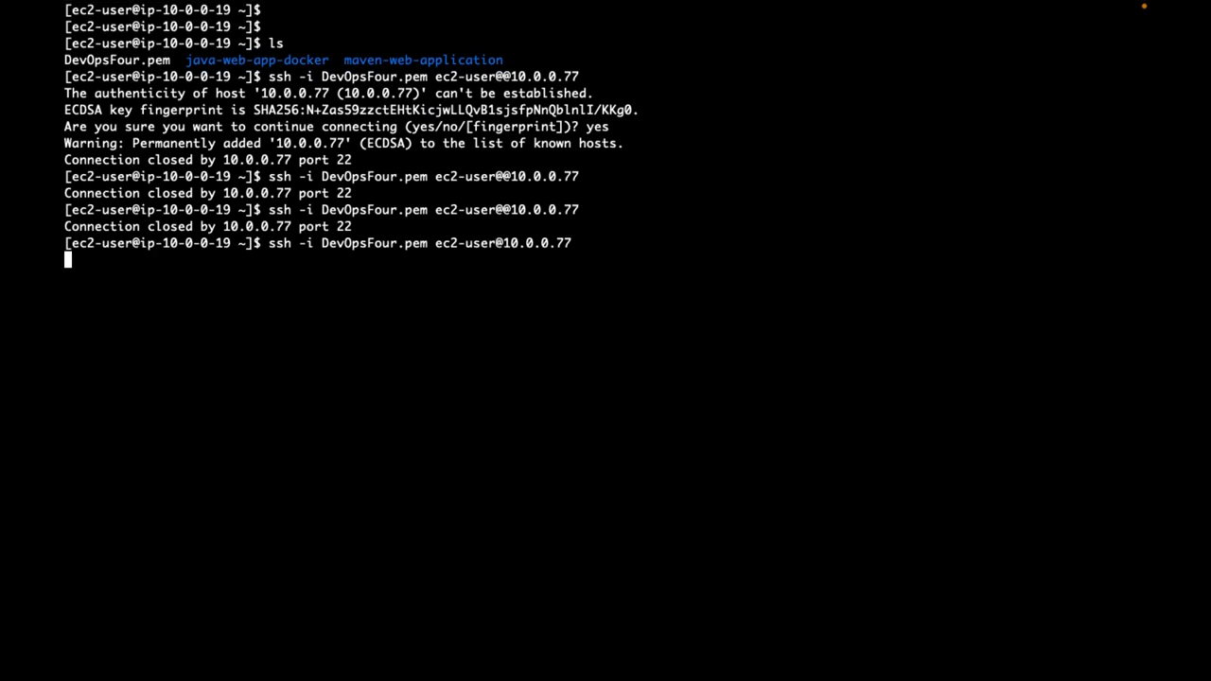
pyautogui.doubleClick(209, 275)
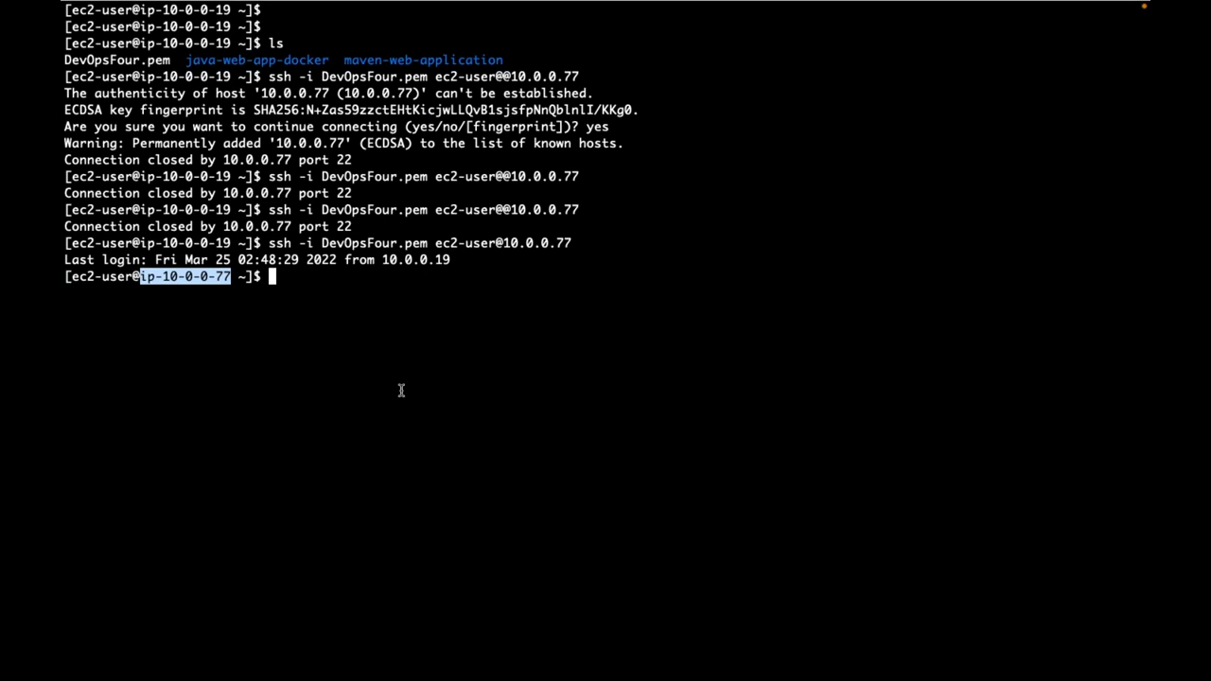
# Tab-complete an rm command for /opt/tomcat8/webapps/maven-web-application.war without running it.
pyautogui.write('rm ')
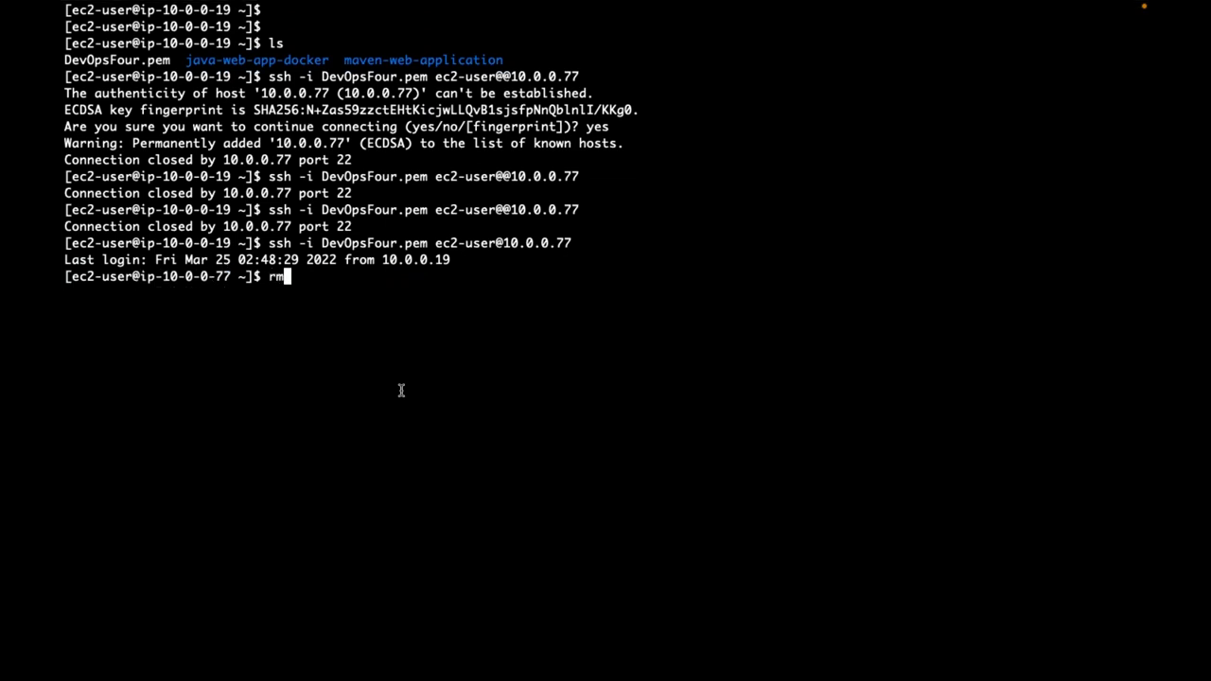
pyautogui.write('/opt/tomcat8/w')
pyautogui.press('Tab')
pyautogui.write('ma')
pyautogui.press('BackSpace')
pyautogui.press('BackSpace')
pyautogui.write('ma')
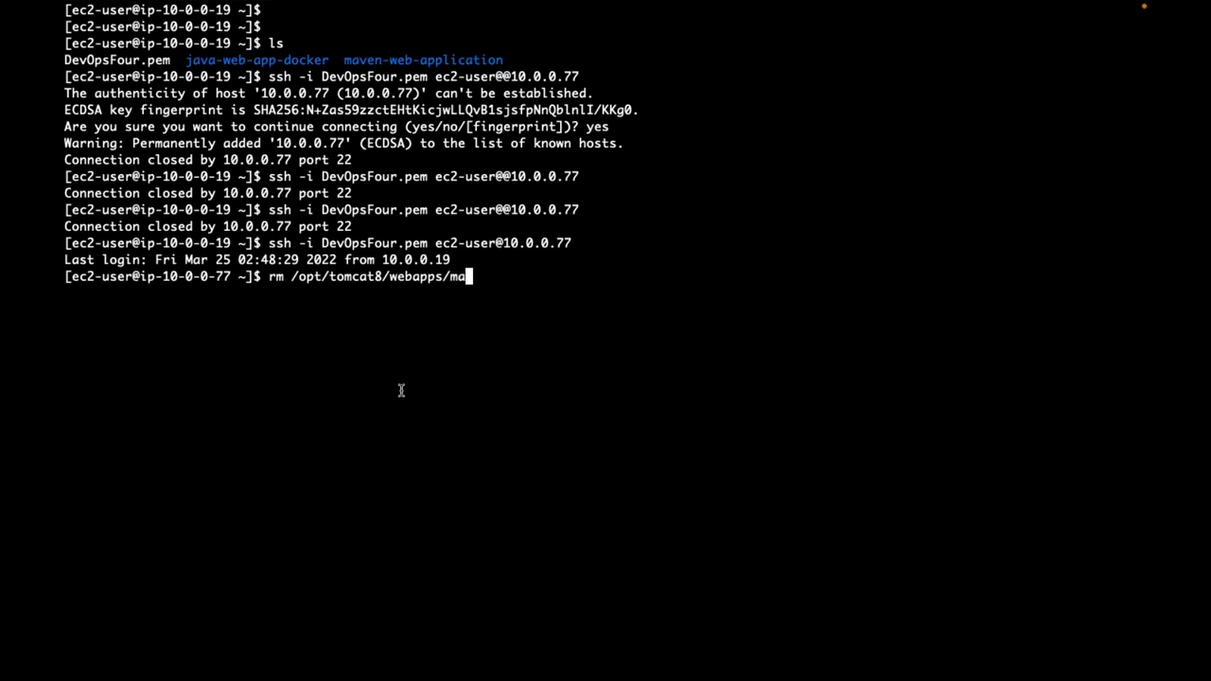
pyautogui.press('Tab')
pyautogui.press('Tab')
pyautogui.write('v')
pyautogui.press('Tab')
pyautogui.write('.w')
pyautogui.press('Tab')
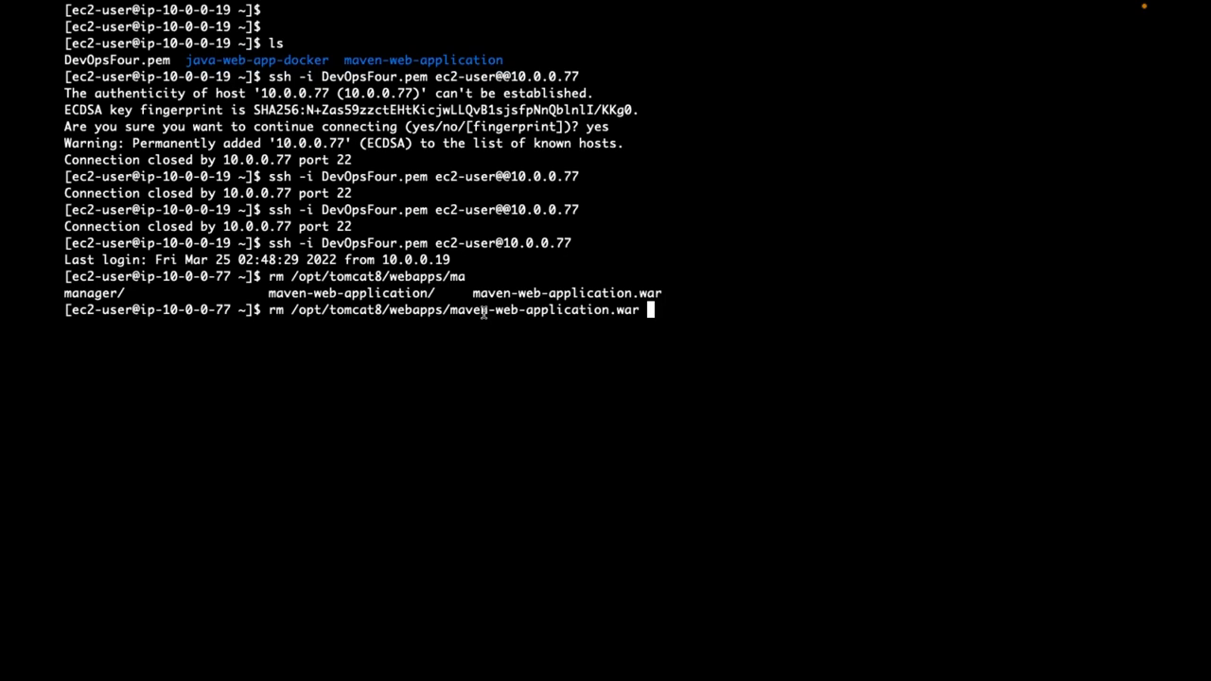
# Highlight the war file path, then erase the whole rm command unrun.
pyautogui.doubleClick(483, 312)
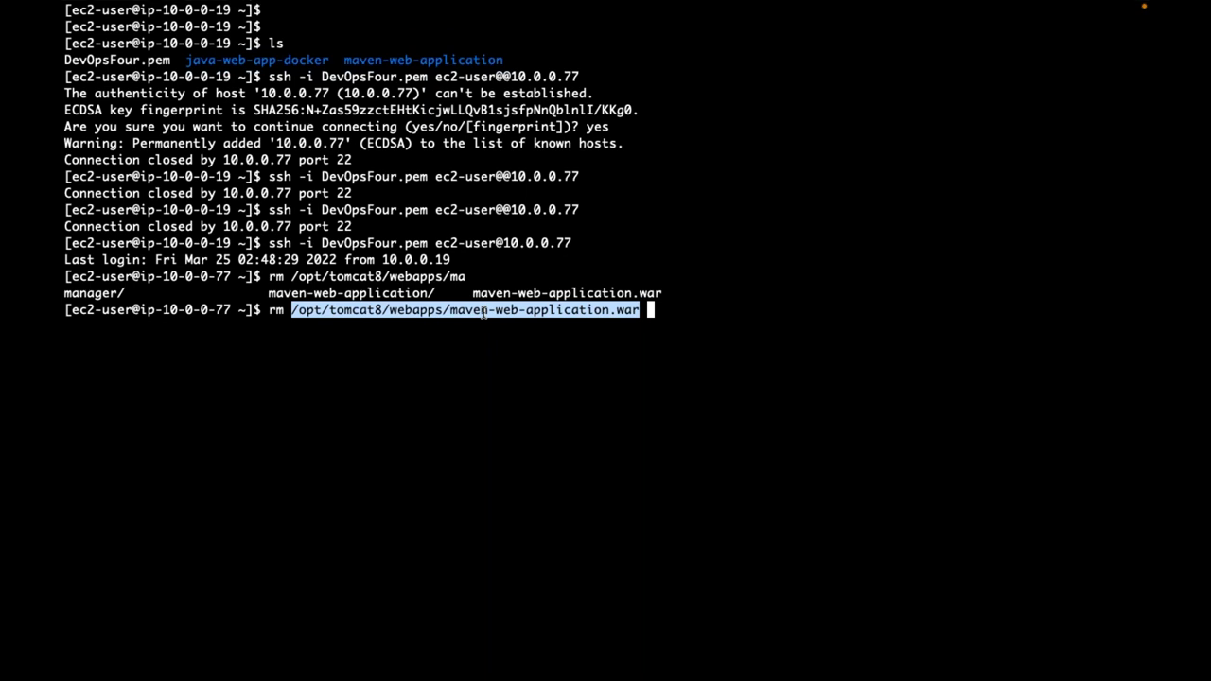
pyautogui.click(484, 312)
pyautogui.press('BackSpace')
pyautogui.press('BackSpace')
pyautogui.press('BackSpace')
pyautogui.press('BackSpace')
pyautogui.press('BackSpace')
pyautogui.press('BackSpace')
pyautogui.press('BackSpace')
pyautogui.press('BackSpace')
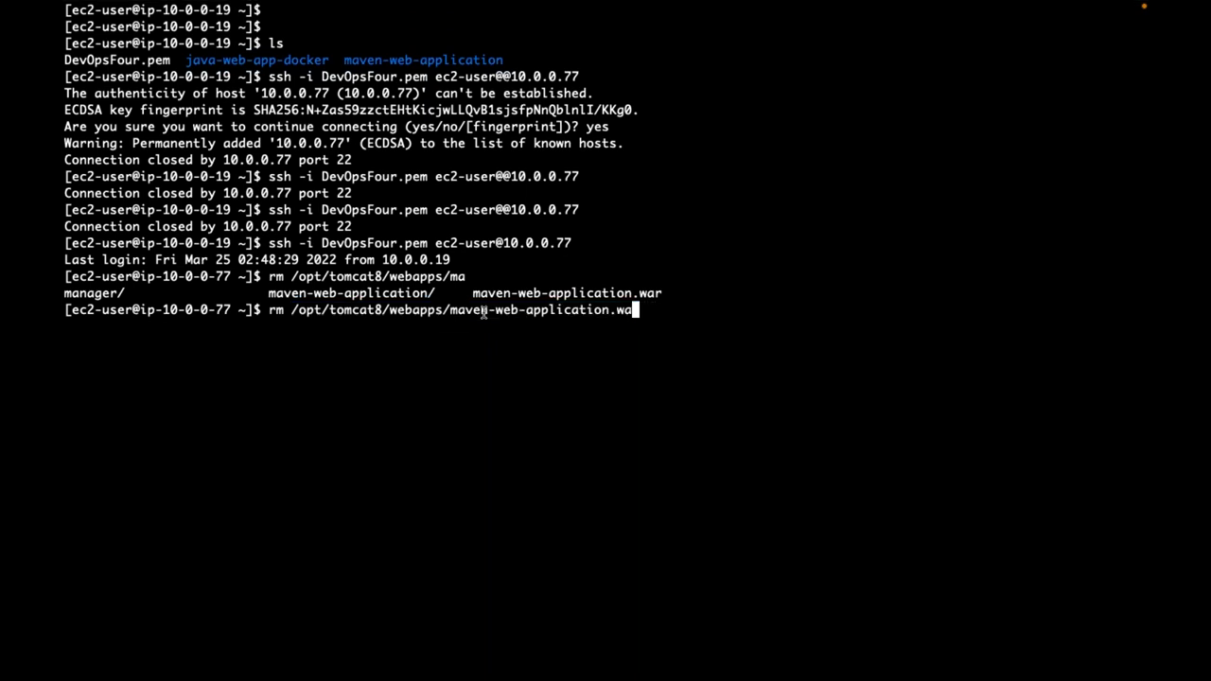
pyautogui.press('BackSpace')
pyautogui.press('BackSpace')
pyautogui.press('BackSpace')
pyautogui.press('BackSpace')
pyautogui.press('BackSpace')
pyautogui.press('BackSpace')
pyautogui.press('BackSpace')
pyautogui.press('BackSpace')
pyautogui.press('BackSpace')
pyautogui.press('BackSpace')
pyautogui.press('BackSpace')
pyautogui.press('BackSpace')
pyautogui.press('BackSpace')
pyautogui.press('BackSpace')
pyautogui.press('BackSpace')
pyautogui.press('BackSpace')
pyautogui.press('BackSpace')
pyautogui.press('BackSpace')
pyautogui.press('BackSpace')
pyautogui.press('BackSpace')
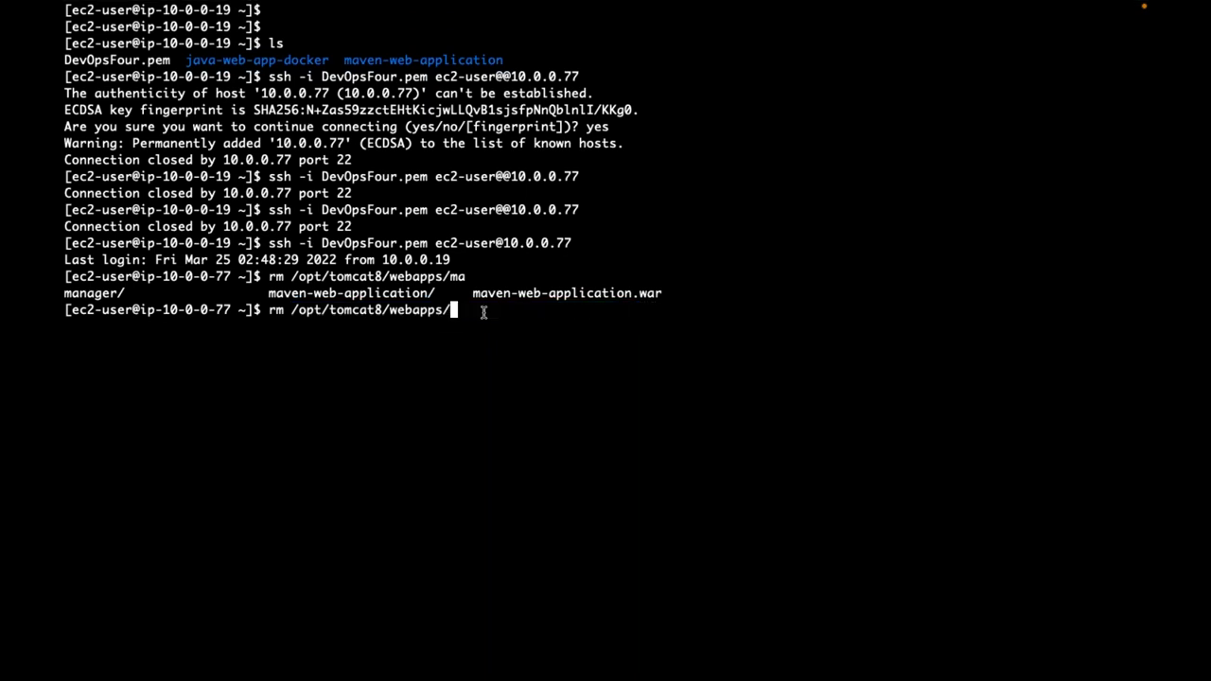
pyautogui.press('BackSpace')
pyautogui.press('BackSpace')
pyautogui.press('BackSpace')
pyautogui.press('BackSpace')
pyautogui.press('BackSpace')
pyautogui.press('BackSpace')
pyautogui.press('BackSpace')
pyautogui.press('BackSpace')
pyautogui.press('BackSpace')
pyautogui.press('BackSpace')
pyautogui.press('BackSpace')
pyautogui.press('BackSpace')
pyautogui.press('BackSpace')
pyautogui.press('BackSpace')
pyautogui.press('BackSpace')
pyautogui.press('BackSpace')
pyautogui.press('BackSpace')
pyautogui.press('BackSpace')
pyautogui.press('BackSpace')
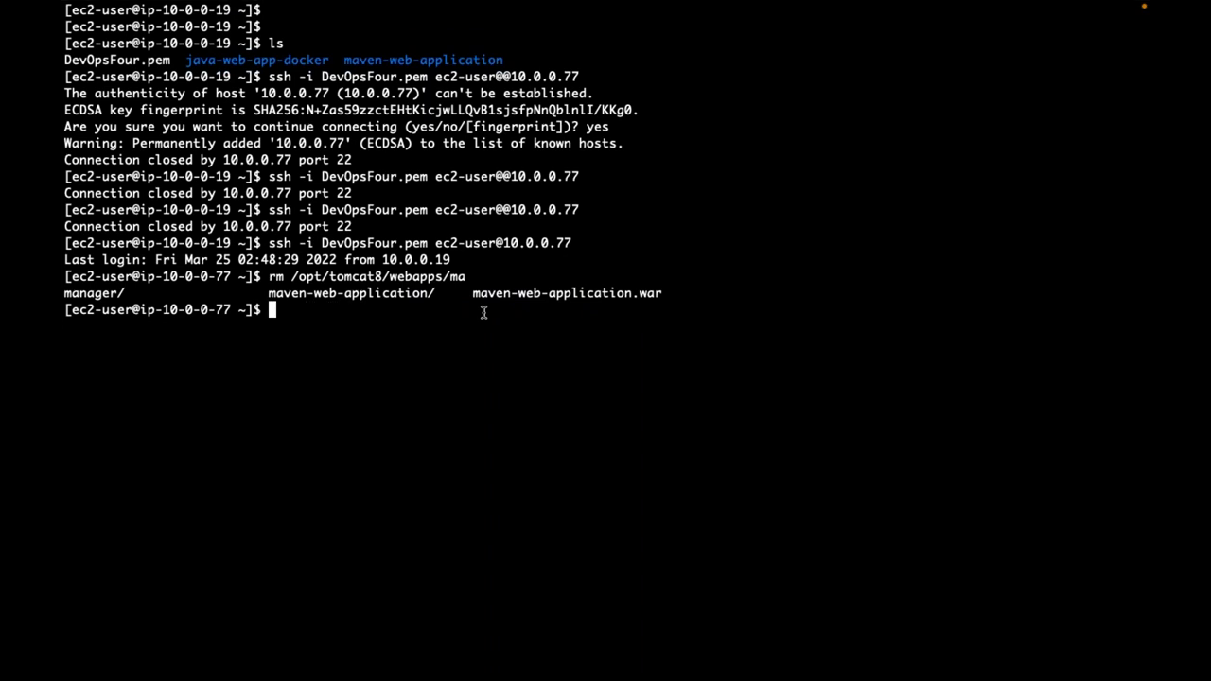
# Stop Tomcat on the server by running sh /opt/tomcat8/bin/shutdown.sh.
pyautogui.write('sh /opt/tomcat8/bin/')
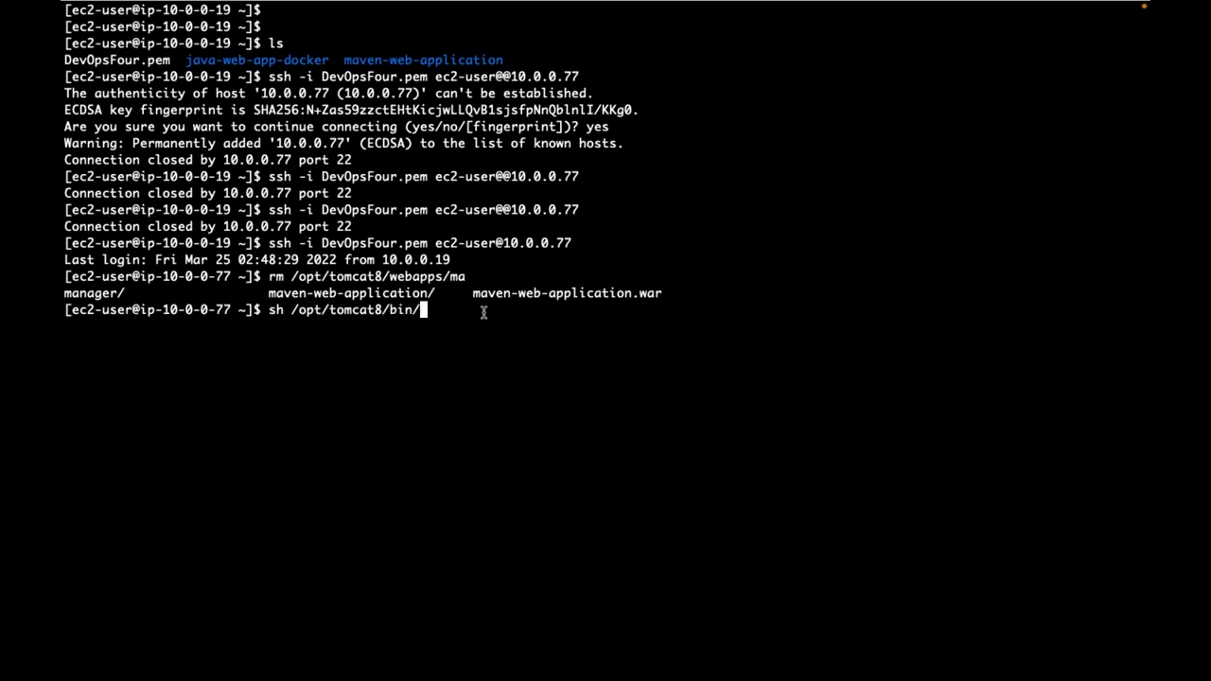
pyautogui.write('shutdown.sh')
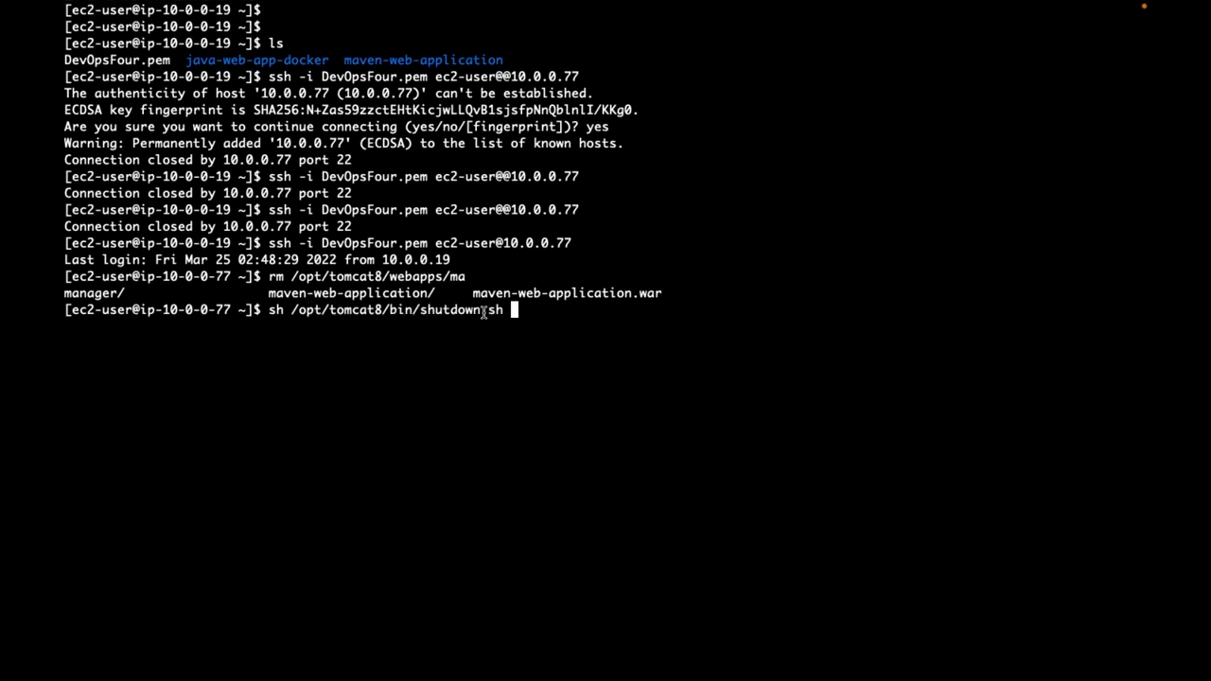
pyautogui.press('Return')
# Exit the remote session on 10.0.0.77 and switch back to Chrome.
pyautogui.write('exit')
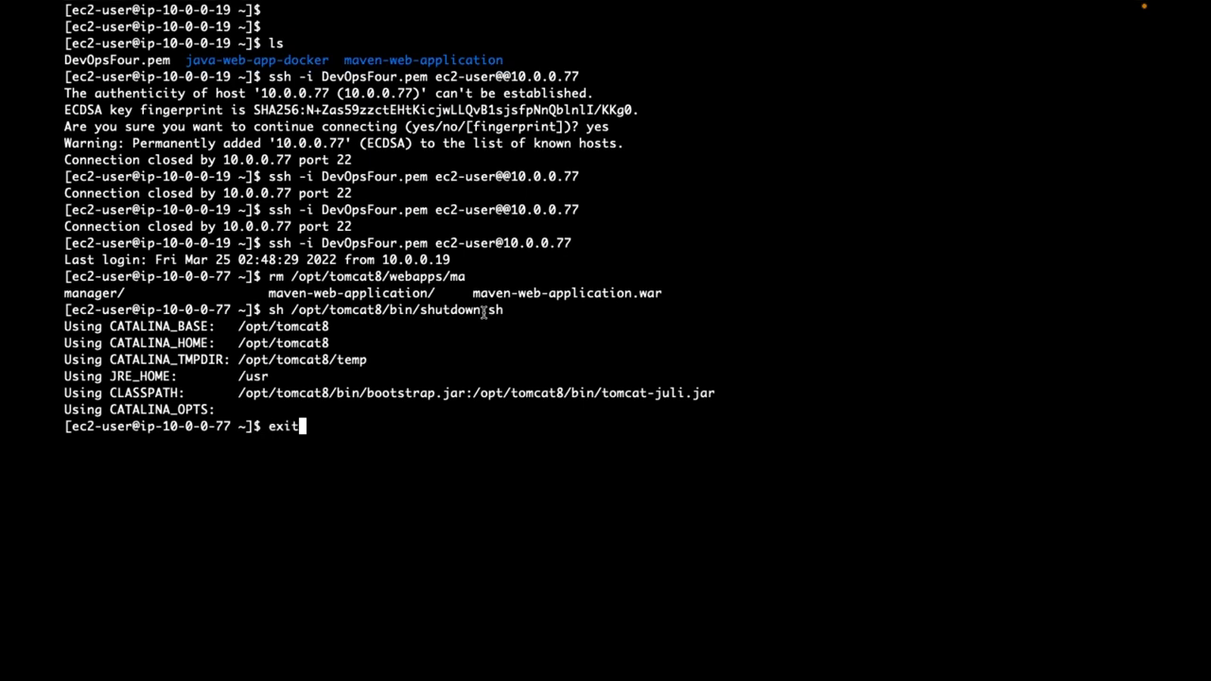
pyautogui.press('Return')
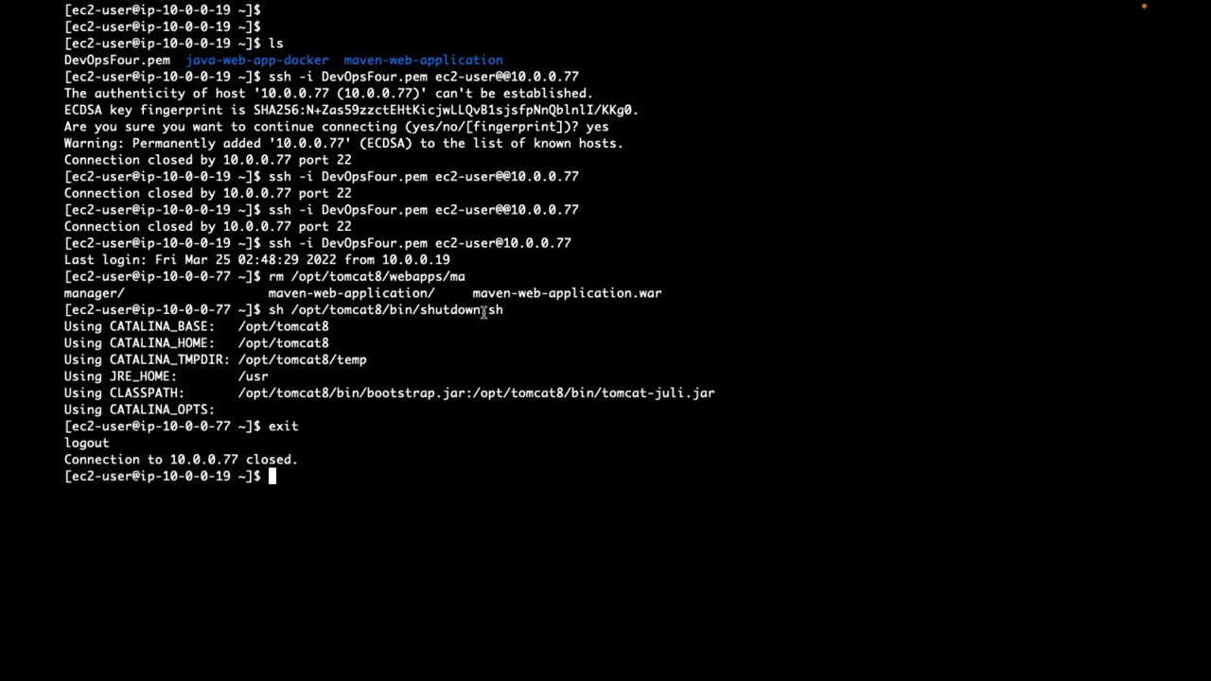
pyautogui.press('super+Tab')
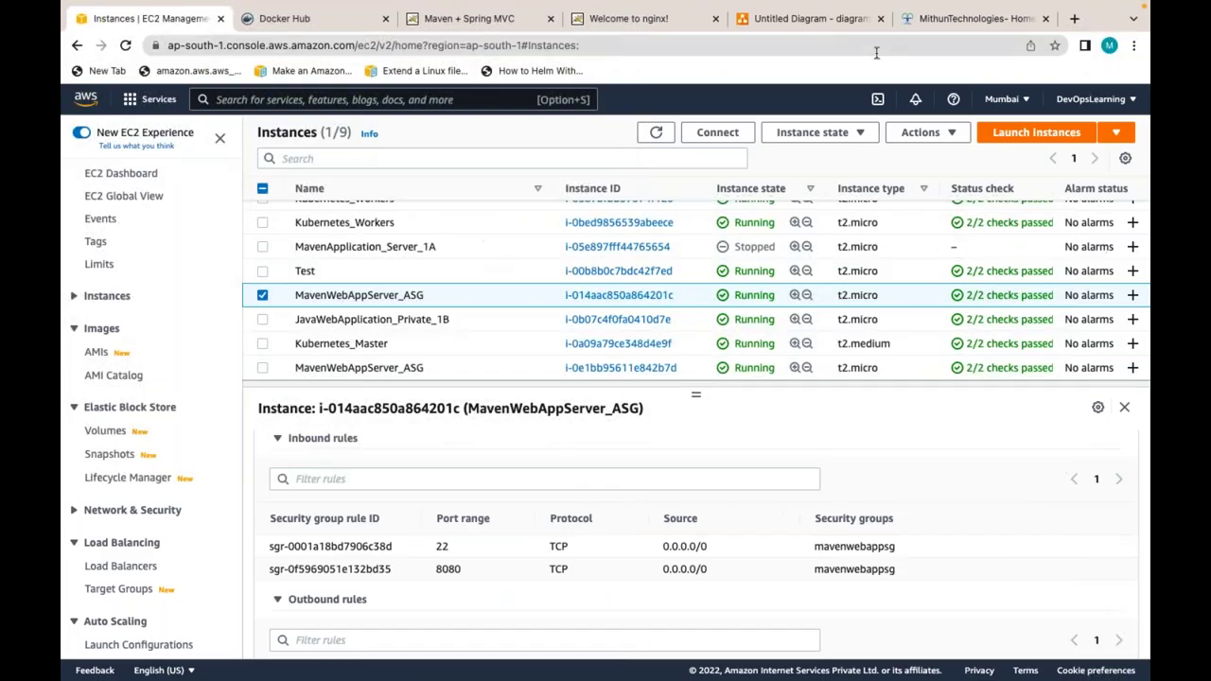
# Reload the maven-web-application tab repeatedly to see 502 Bad Gateway, then go back to the Instances tab.
pyautogui.click(960, 29)
pyautogui.click(126, 46)
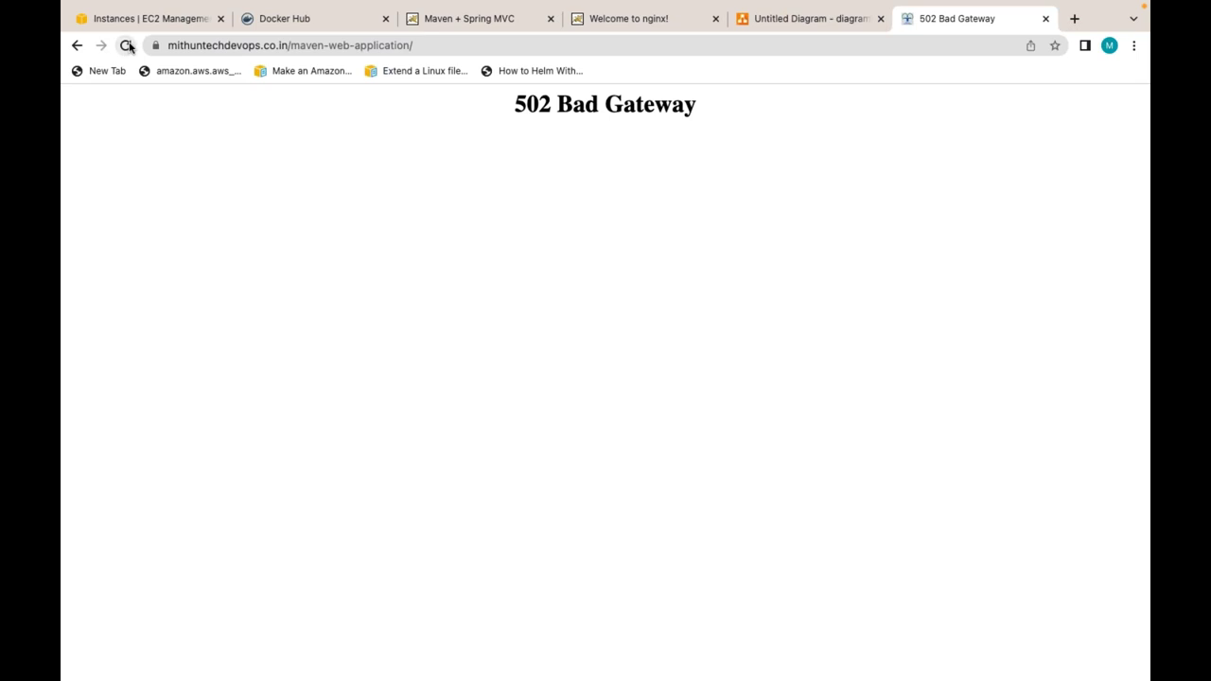
pyautogui.click(127, 46)
pyautogui.click(127, 46)
pyautogui.click(127, 46)
pyautogui.click(127, 47)
pyautogui.click(128, 48)
pyautogui.click(130, 54)
pyautogui.click(125, 45)
pyautogui.click(126, 46)
pyautogui.click(125, 46)
pyautogui.click(156, 28)
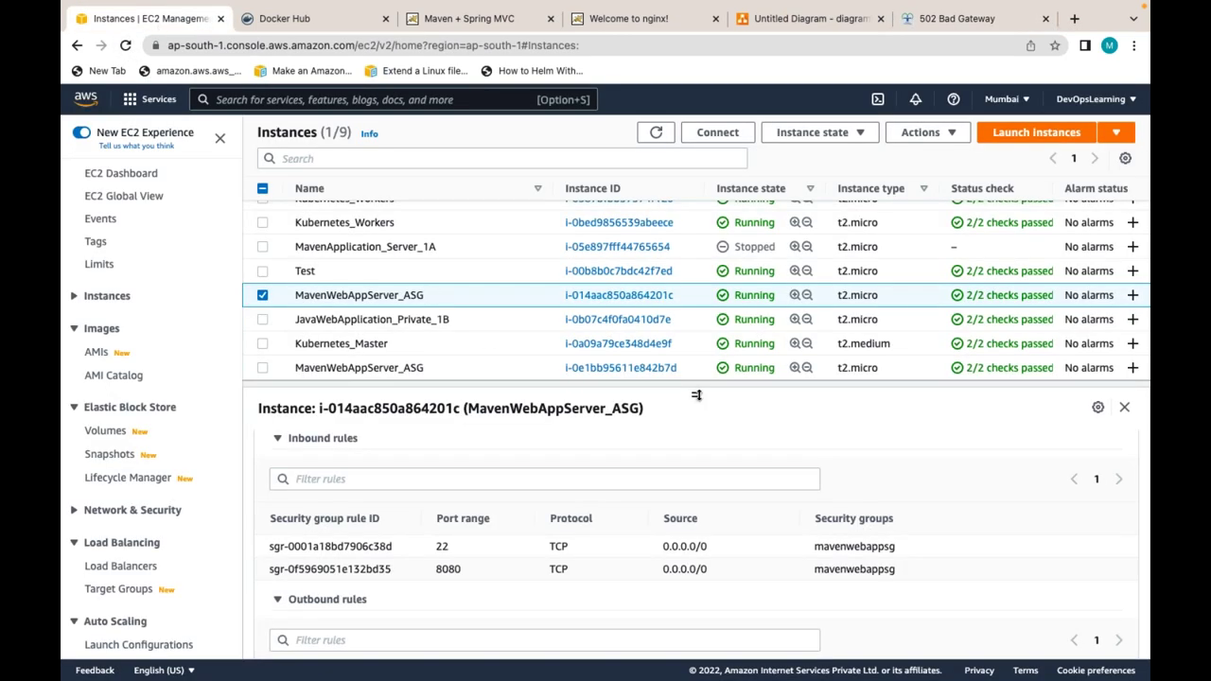
# Enlarge the instances panel and refresh it to show all nine instances.
pyautogui.moveTo(697, 395); pyautogui.dragTo(698, 545)
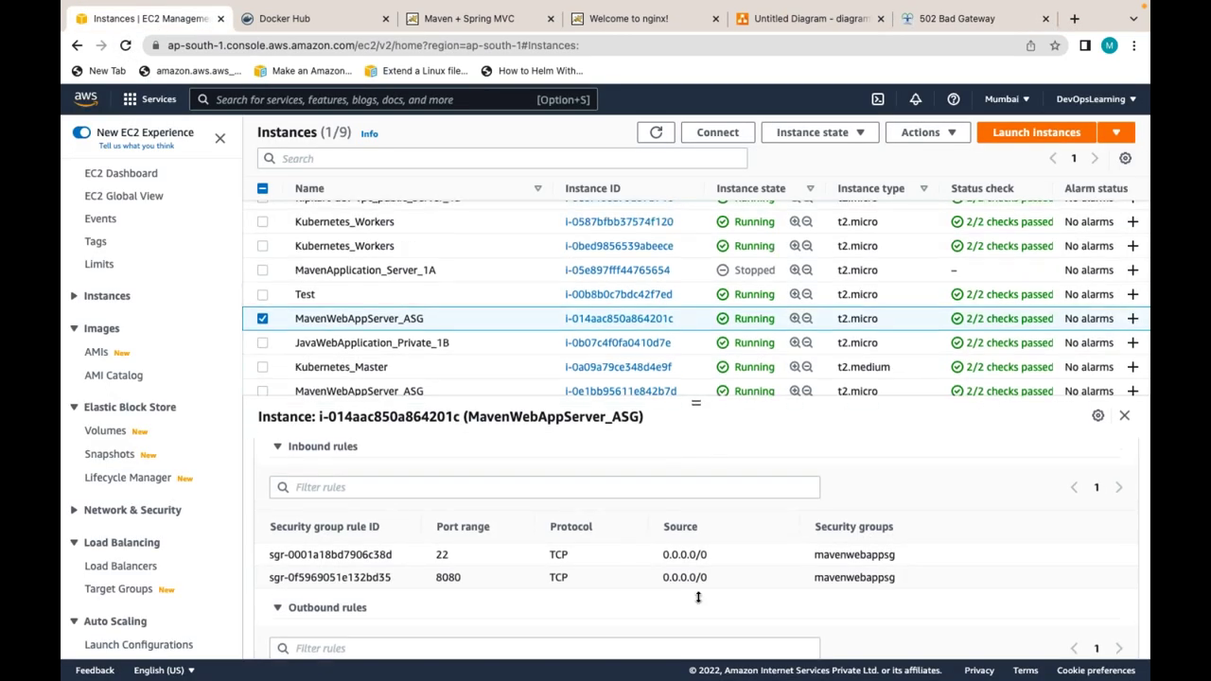
pyautogui.click(655, 134)
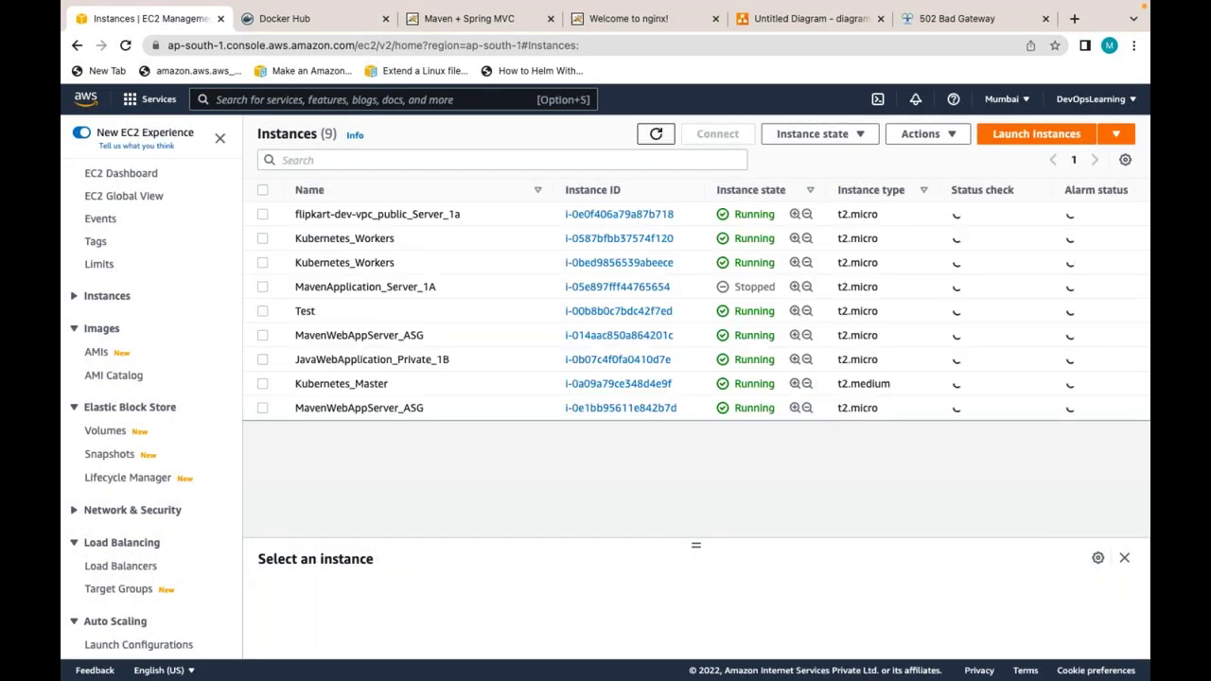
pyautogui.click(655, 134)
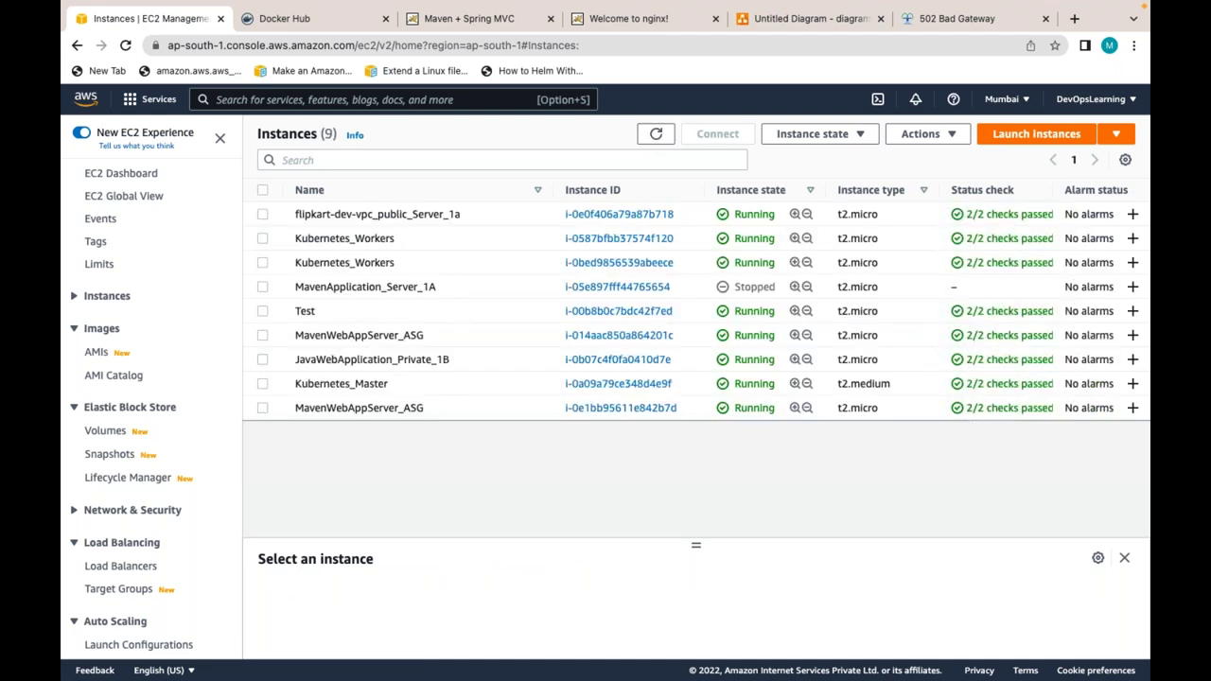
# Reload the web app tab, confirm it's served from 10.0.0.243, then return to Instances.
pyautogui.click(947, 18)
pyautogui.click(125, 45)
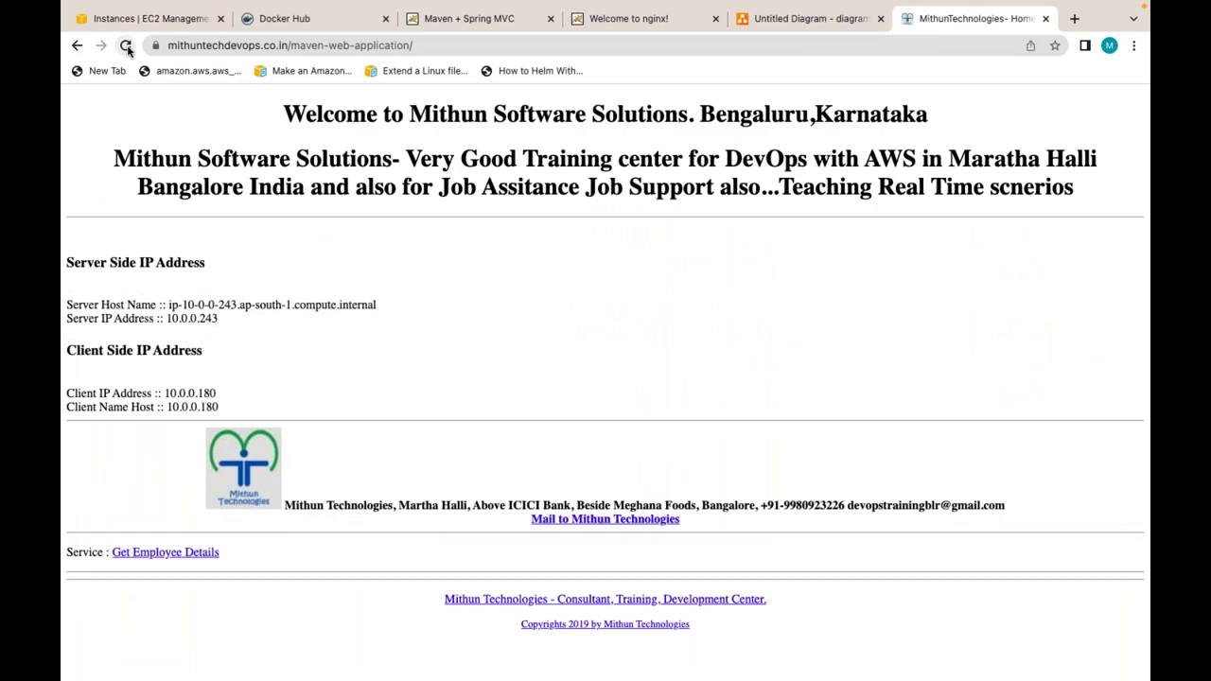
pyautogui.click(125, 45)
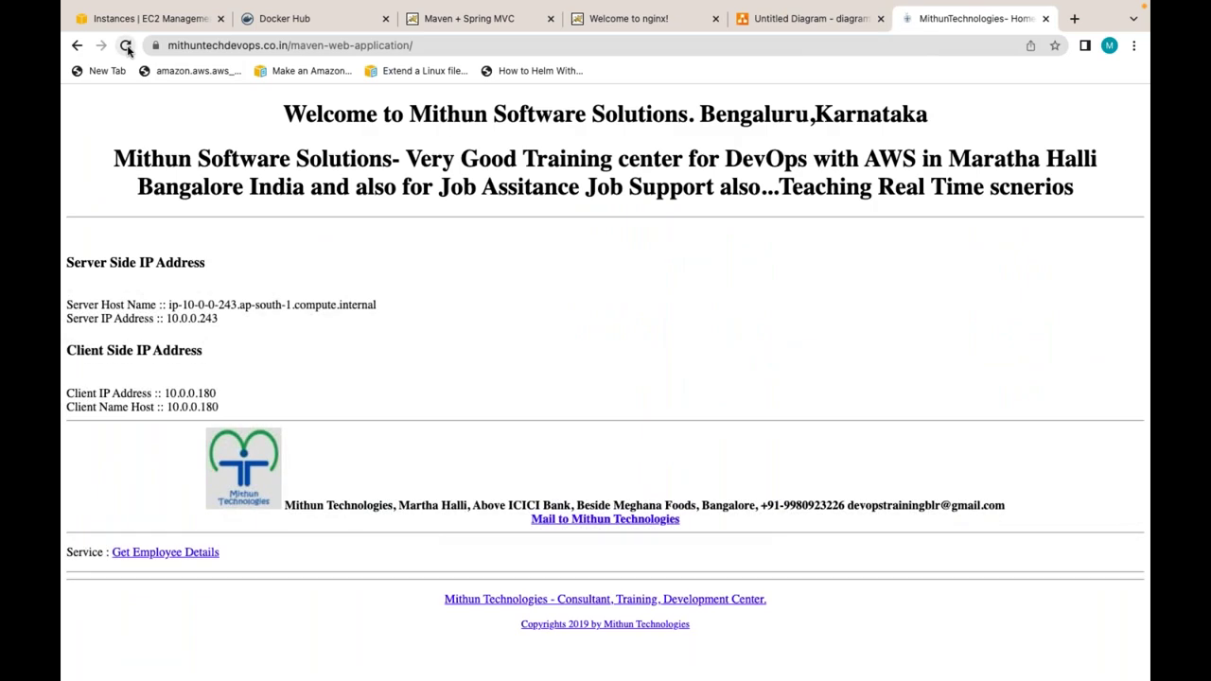
pyautogui.doubleClick(193, 318)
pyautogui.click(358, 49)
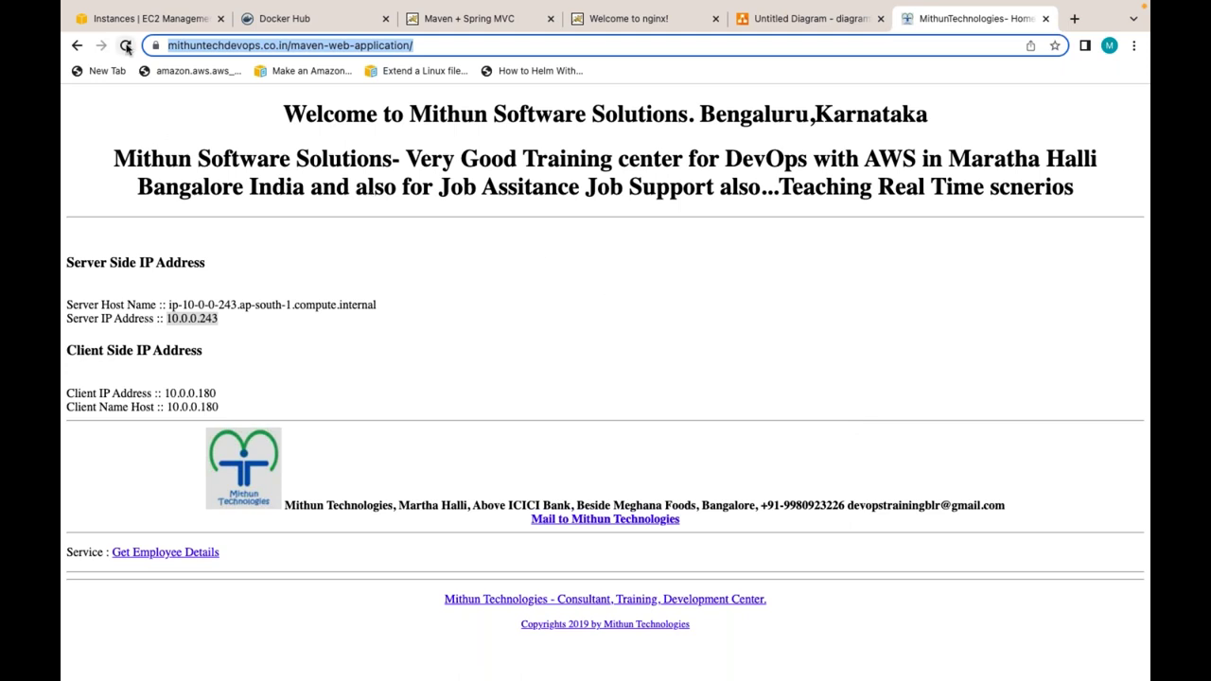
pyautogui.click(126, 45)
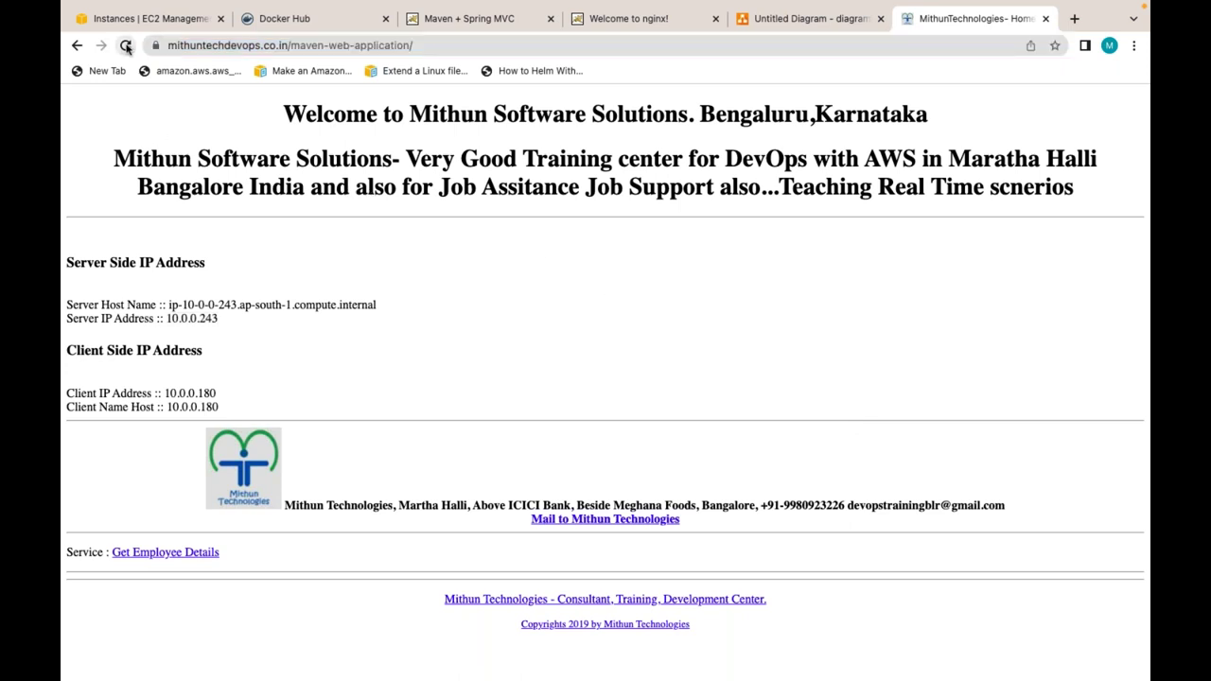
pyautogui.click(151, 18)
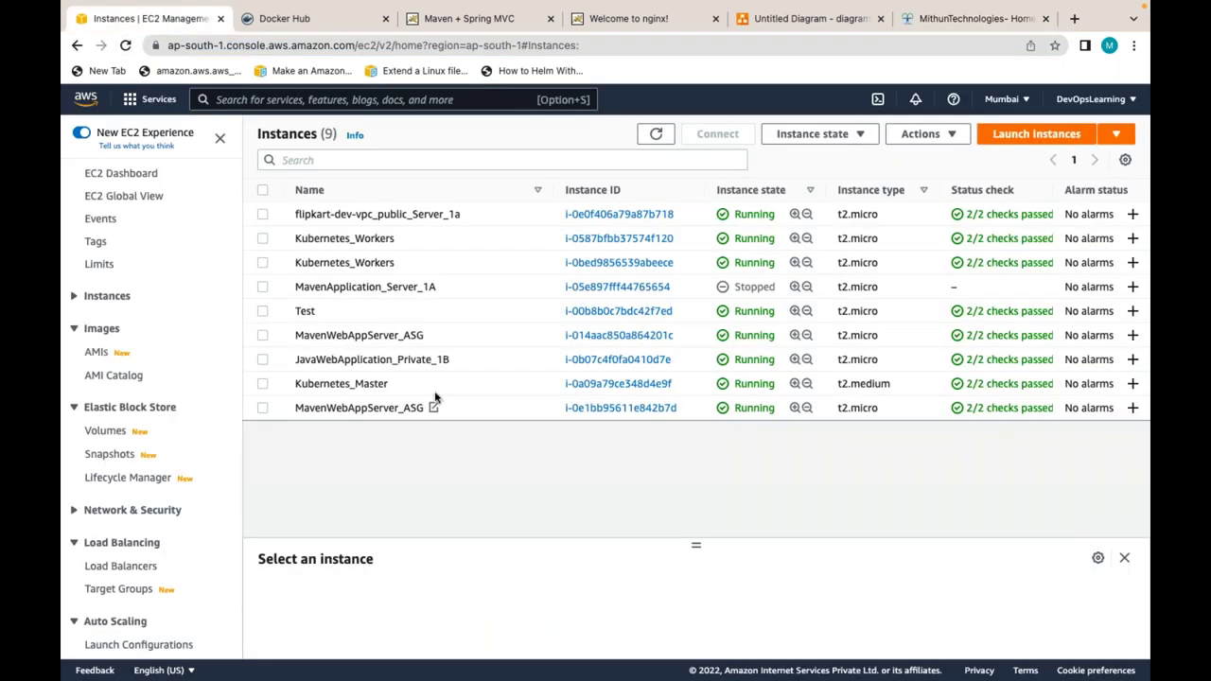
# Select instance i-014aac850a864201c, enlarge its details panel, and refresh the list repeatedly.
pyautogui.click(380, 335)
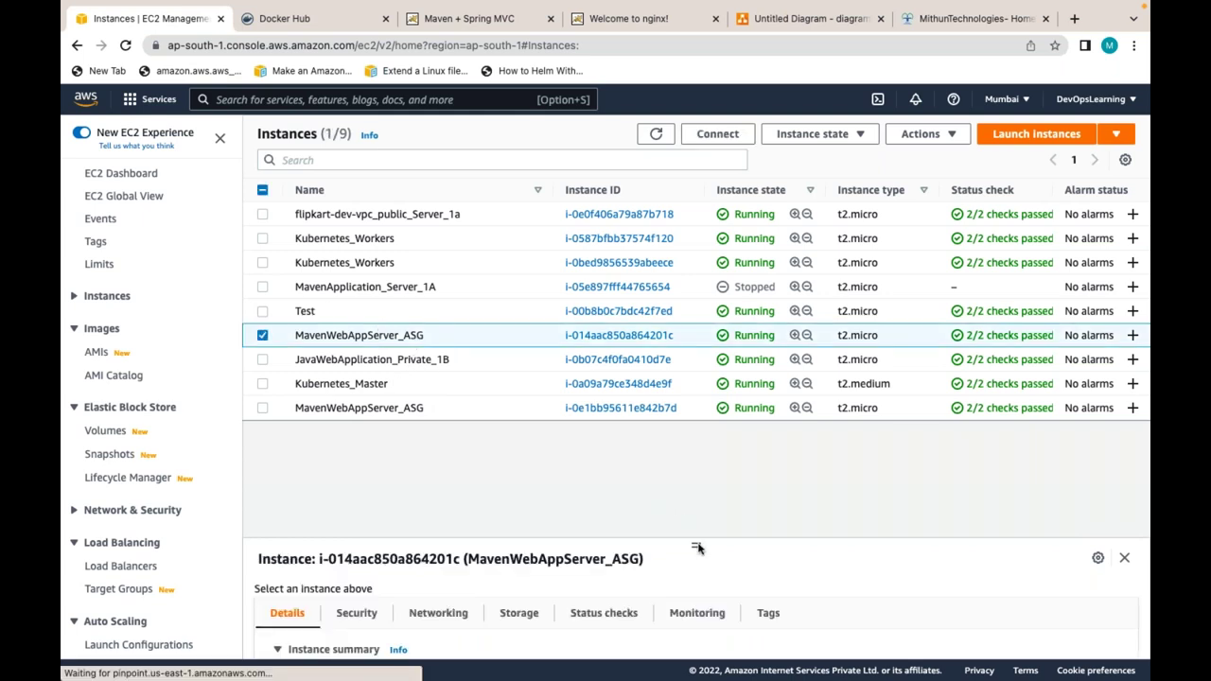
pyautogui.moveTo(701, 547); pyautogui.dragTo(701, 455)
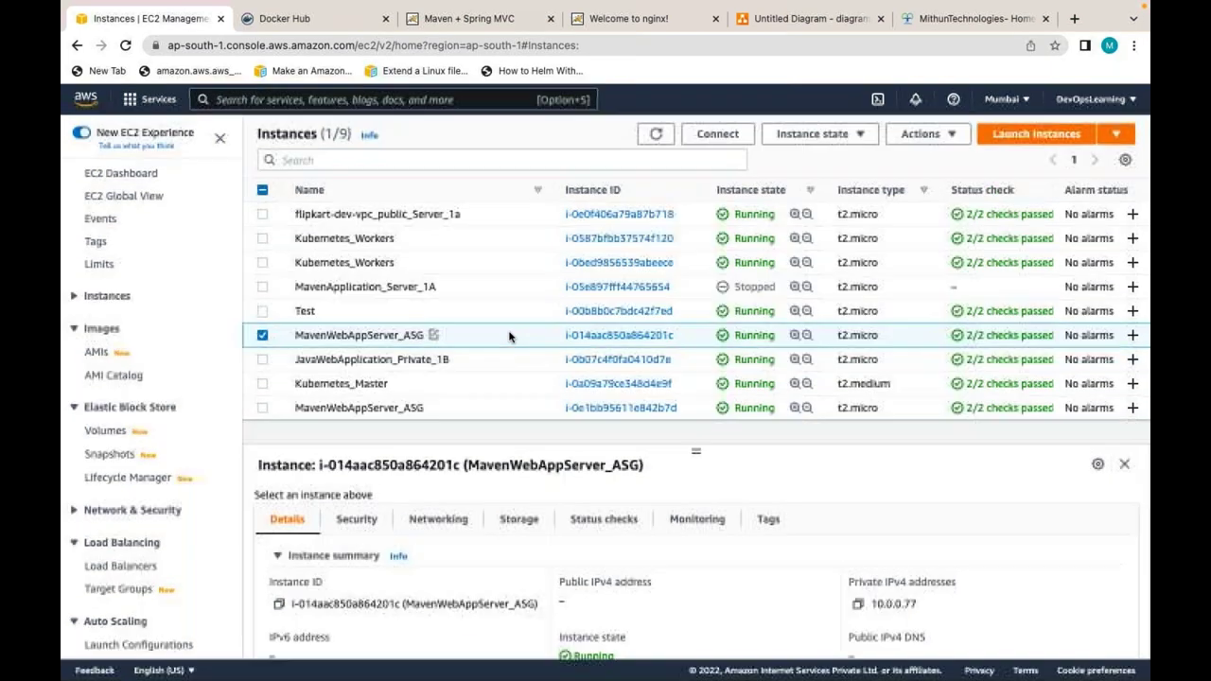
pyautogui.click(656, 136)
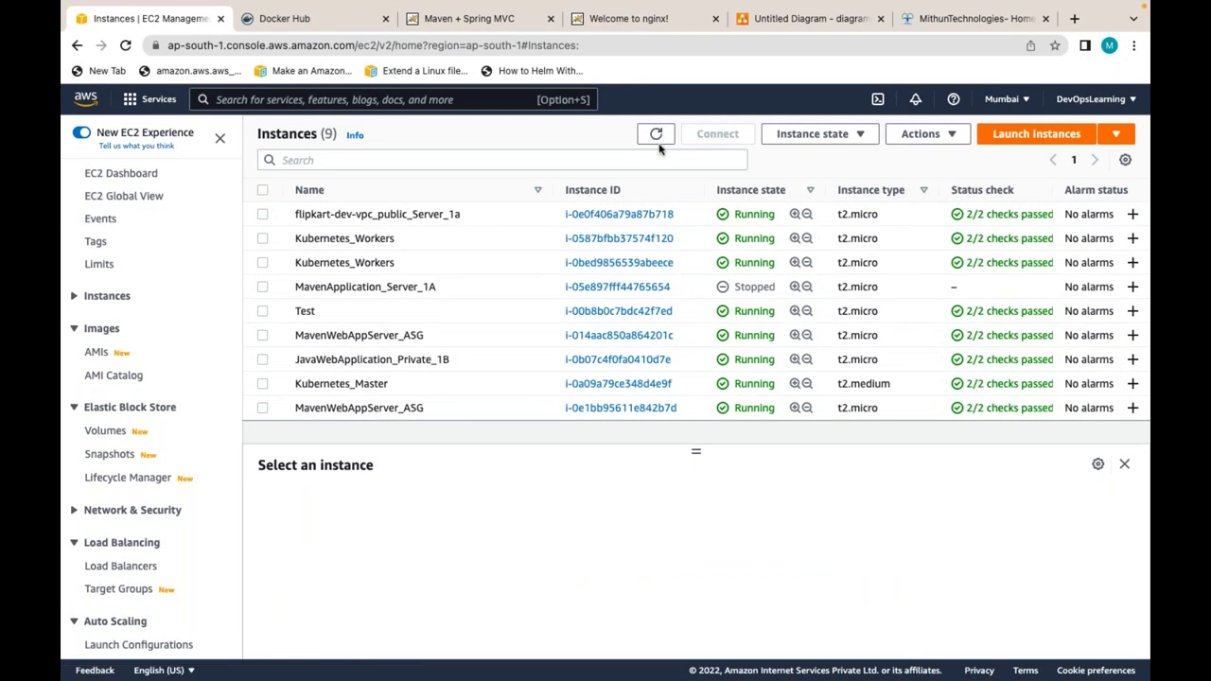
pyautogui.click(656, 134)
pyautogui.click(655, 135)
pyautogui.click(656, 133)
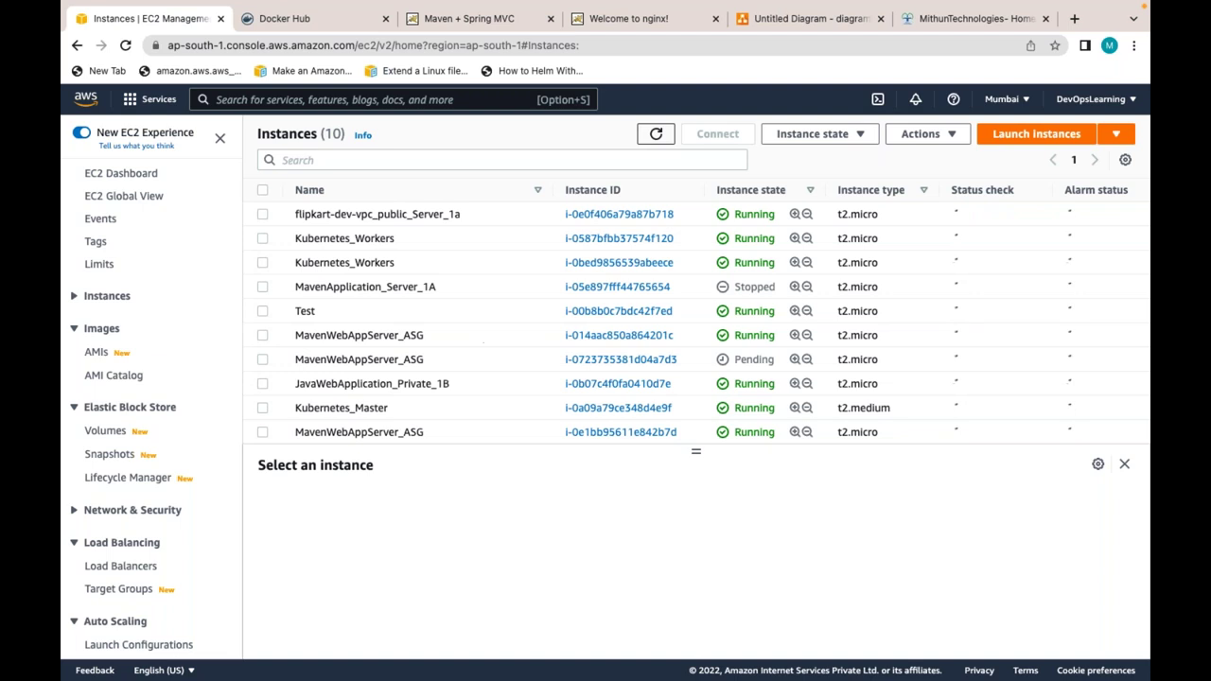
# Compare the new pending MavenWebAppServer_ASG instance with the old i-014aac850a864201c, then deselect it.
pyautogui.click(260, 360)
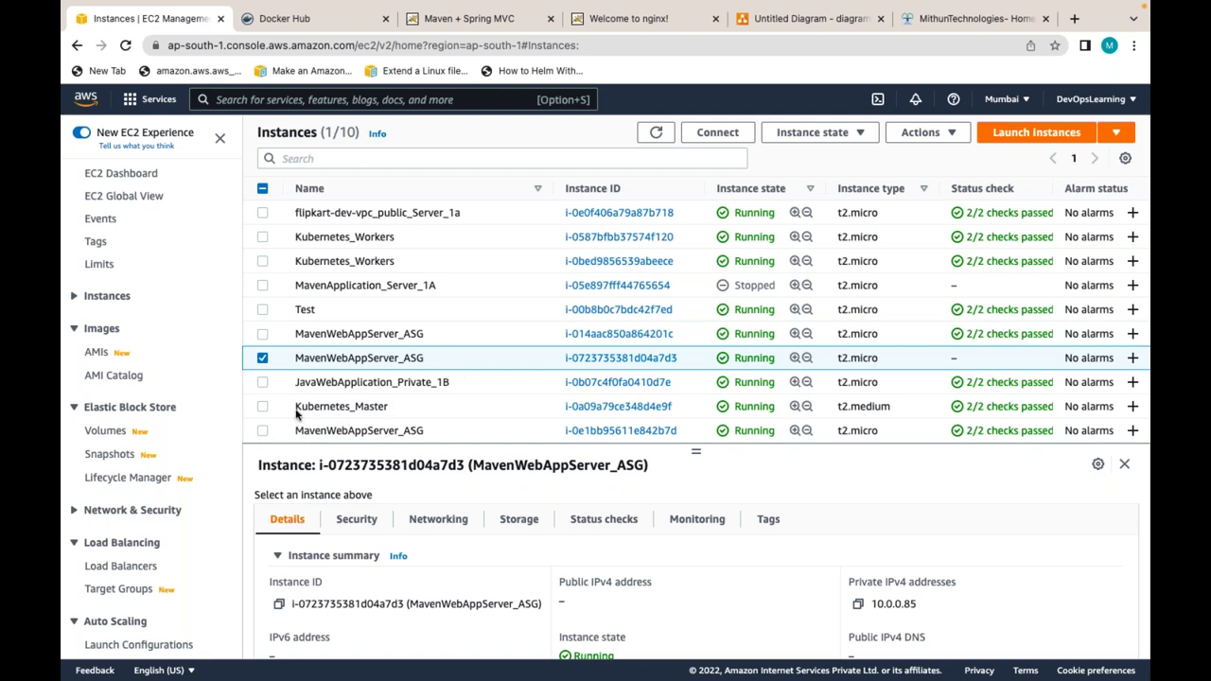
pyautogui.doubleClick(360, 357)
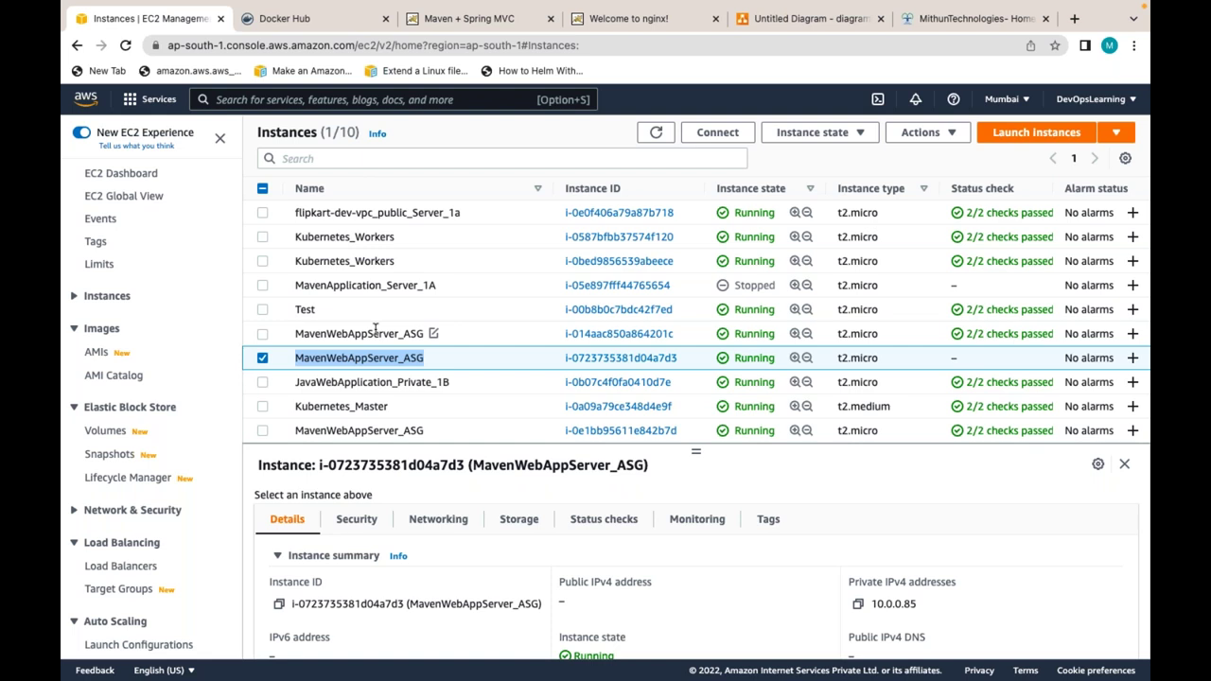
pyautogui.doubleClick(374, 332)
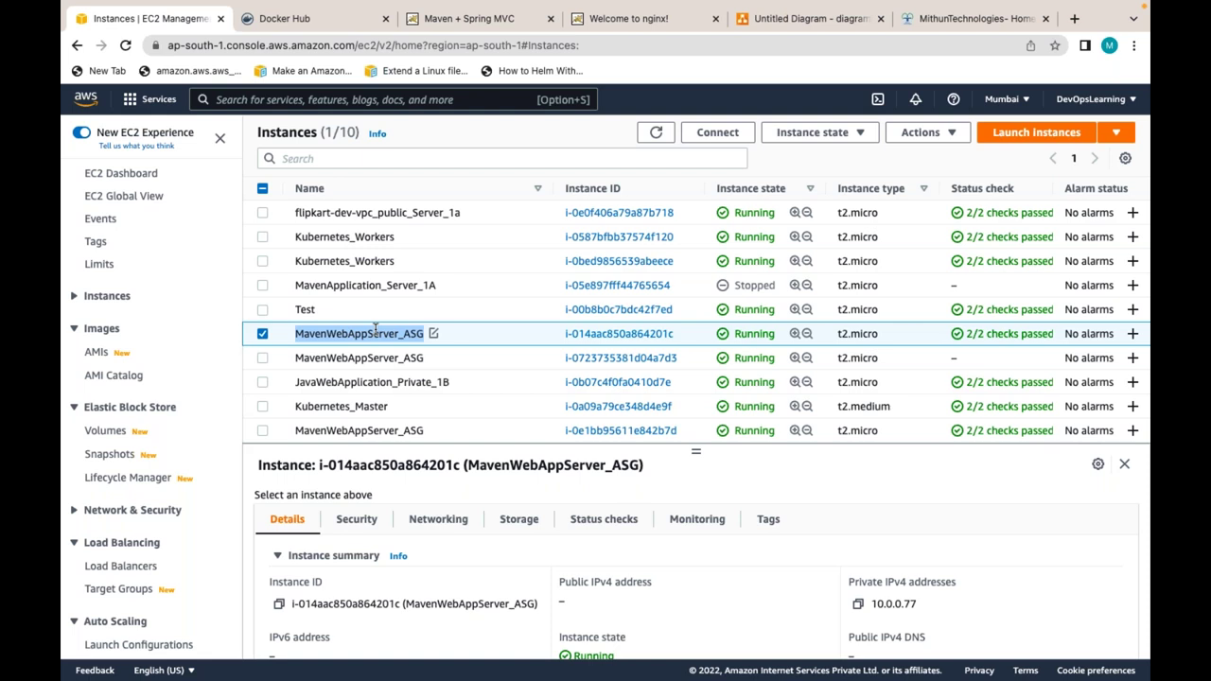
pyautogui.click(262, 334)
pyautogui.scroll(-1, 133, 606)
# Open the MavenWebApp_ASG Auto Scaling group and scroll through its activity history.
pyautogui.click(134, 621)
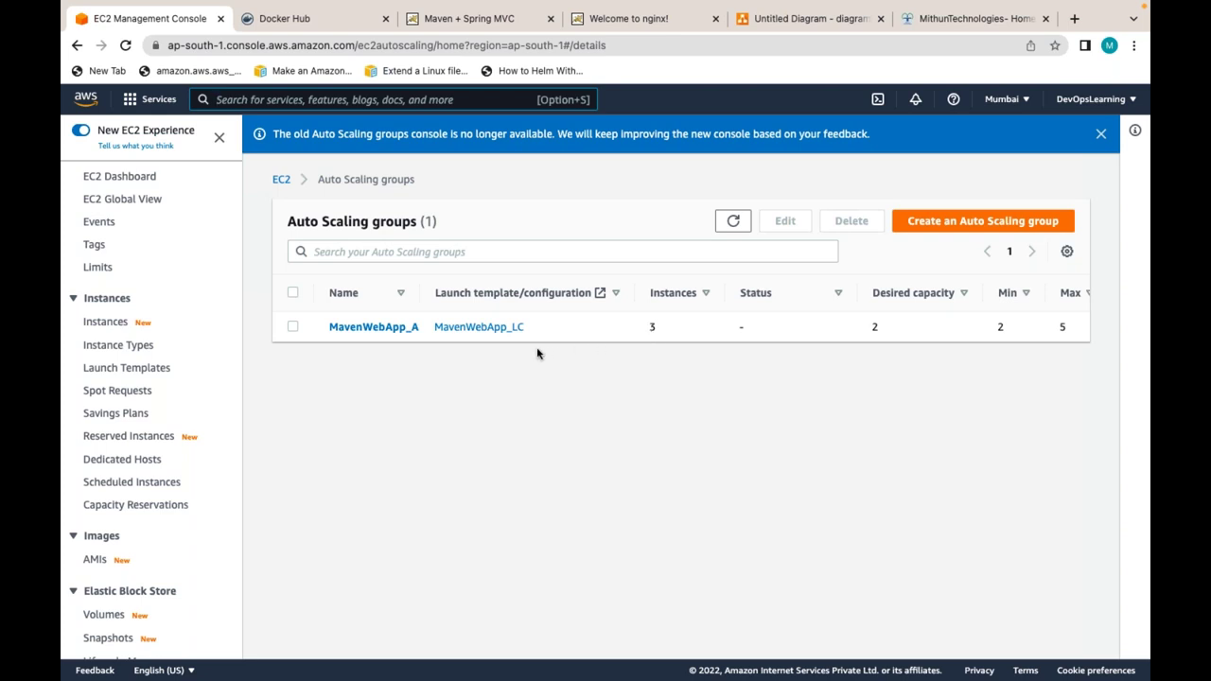
pyautogui.click(389, 339)
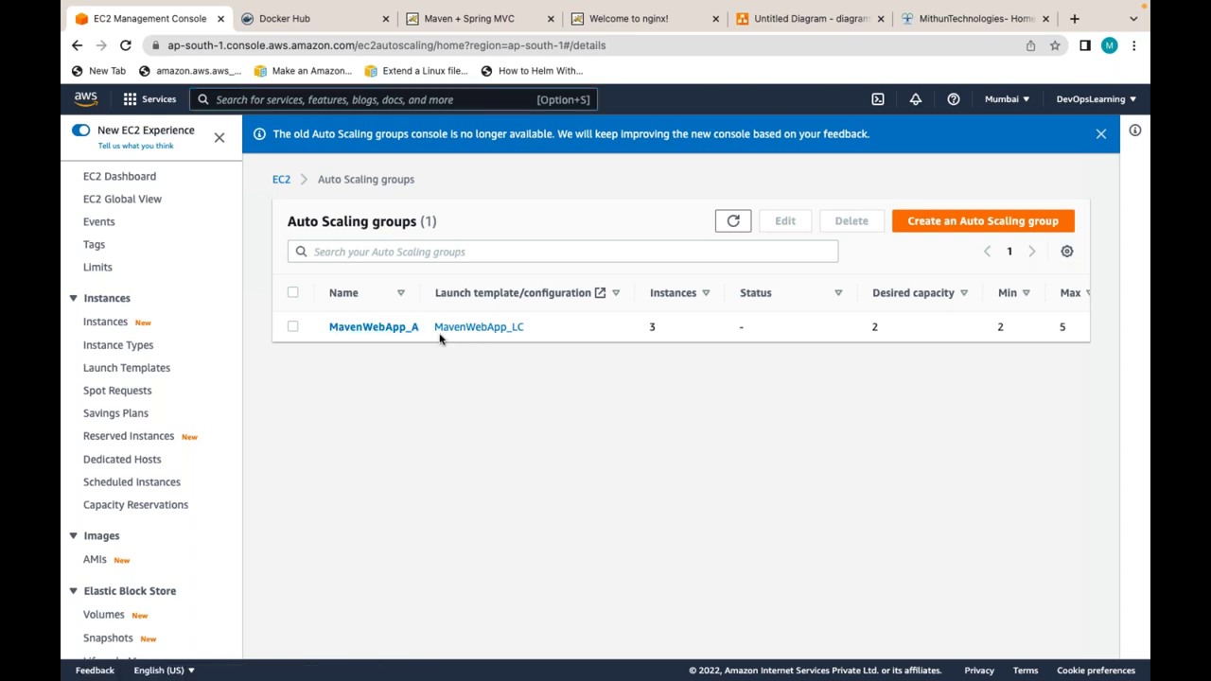
pyautogui.click(392, 332)
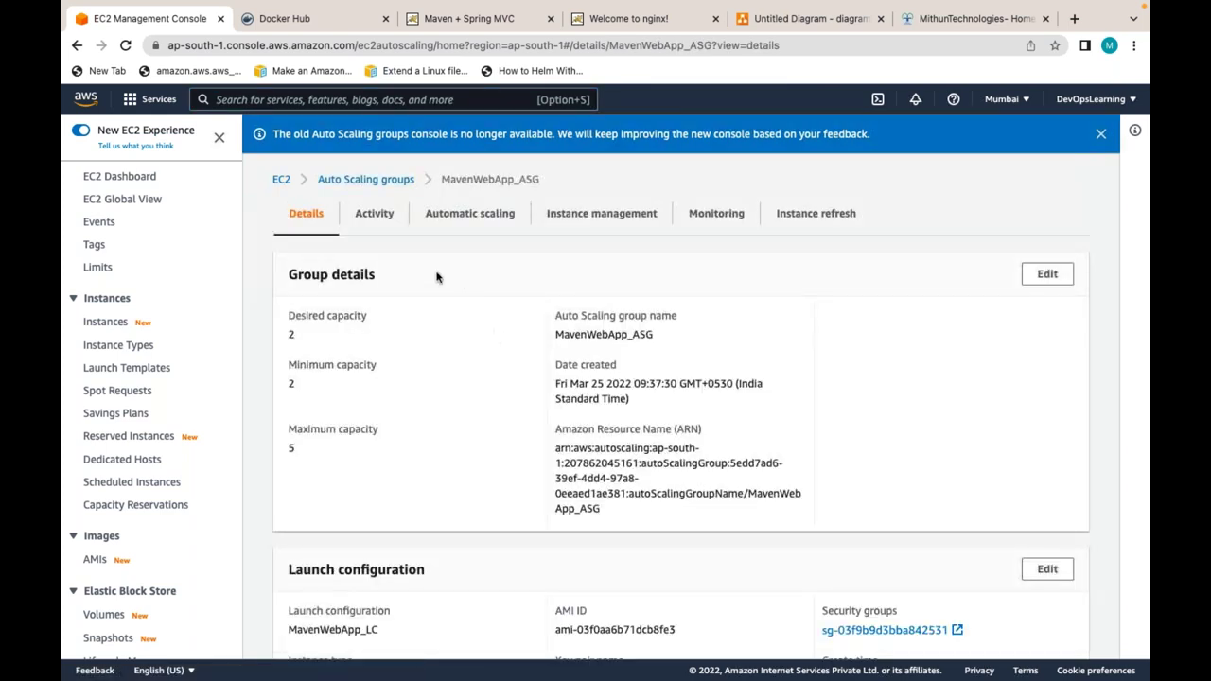
pyautogui.click(379, 232)
pyautogui.scroll(-3, 500, 454)
pyautogui.scroll(-2, 474, 385)
pyautogui.scroll(4, 473, 384)
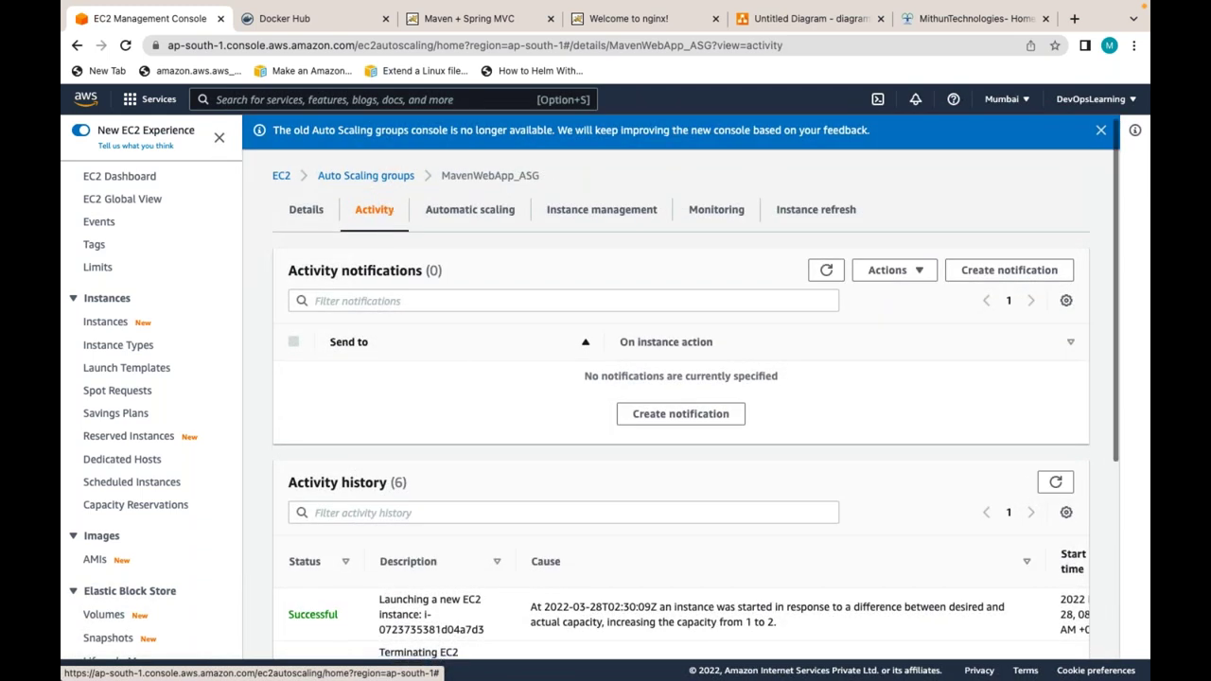
pyautogui.scroll(-3, 463, 378)
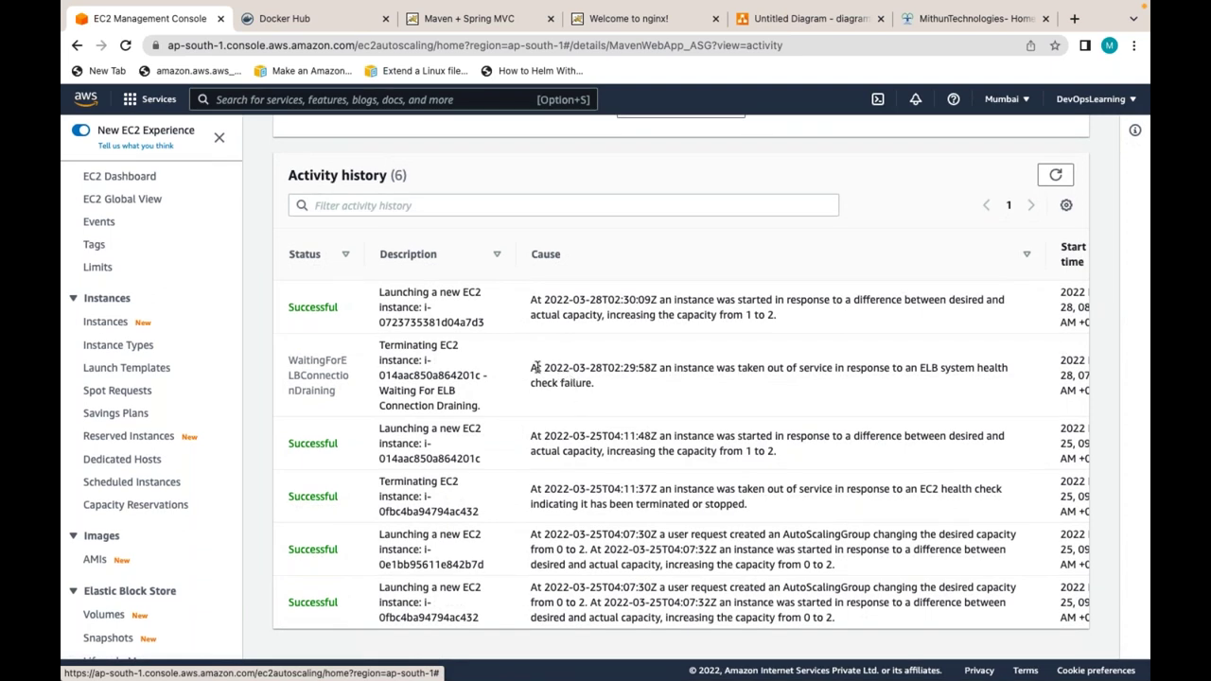
# Highlight the termination's start date and its ELB health check failure cause.
pyautogui.hscroll(3, 534, 367)
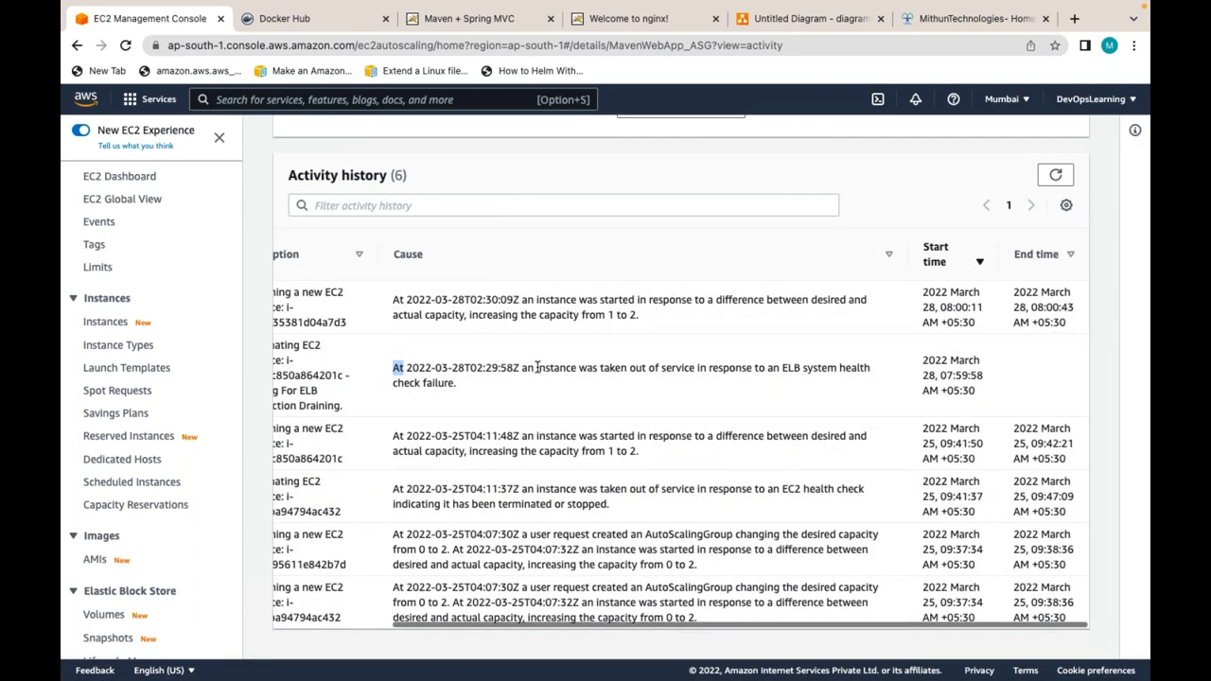
pyautogui.doubleClick(930, 375)
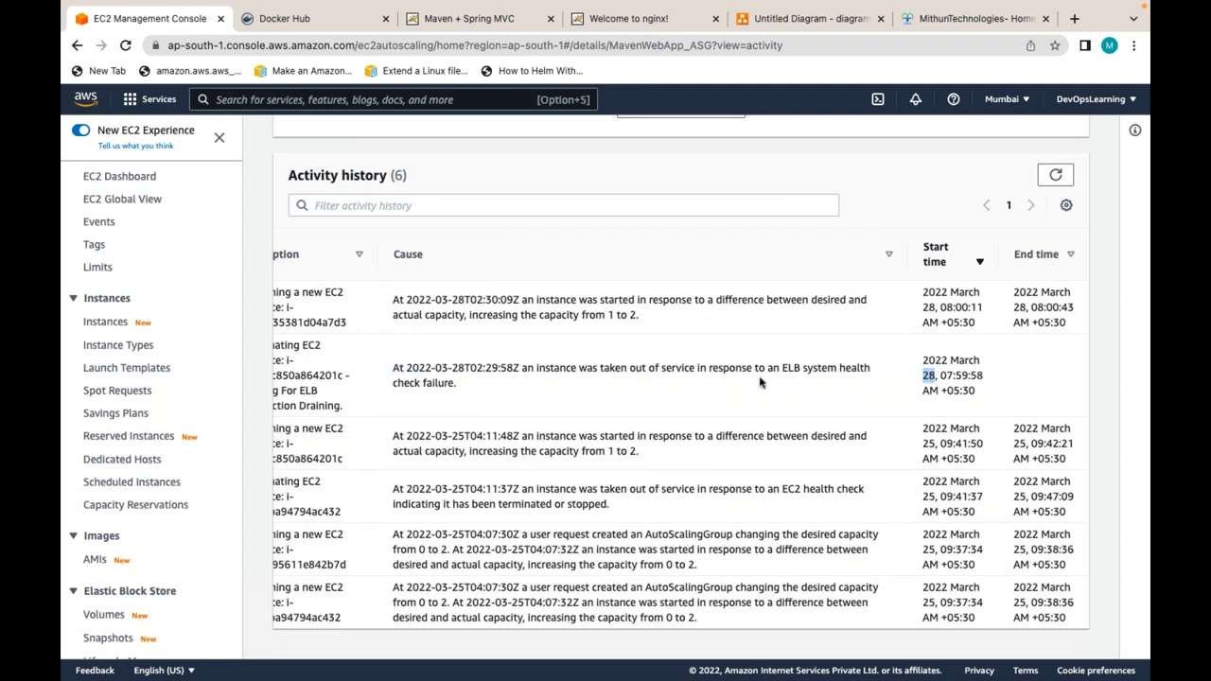
pyautogui.hscroll(-2, 731, 388)
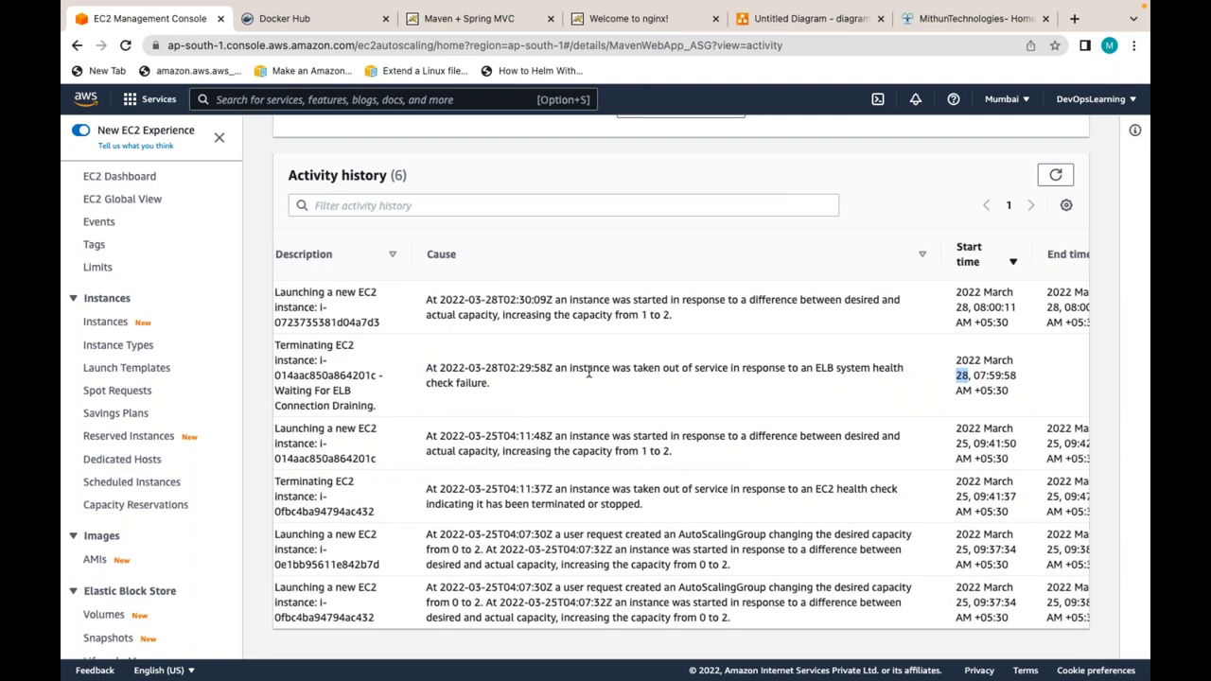
pyautogui.doubleClick(686, 368)
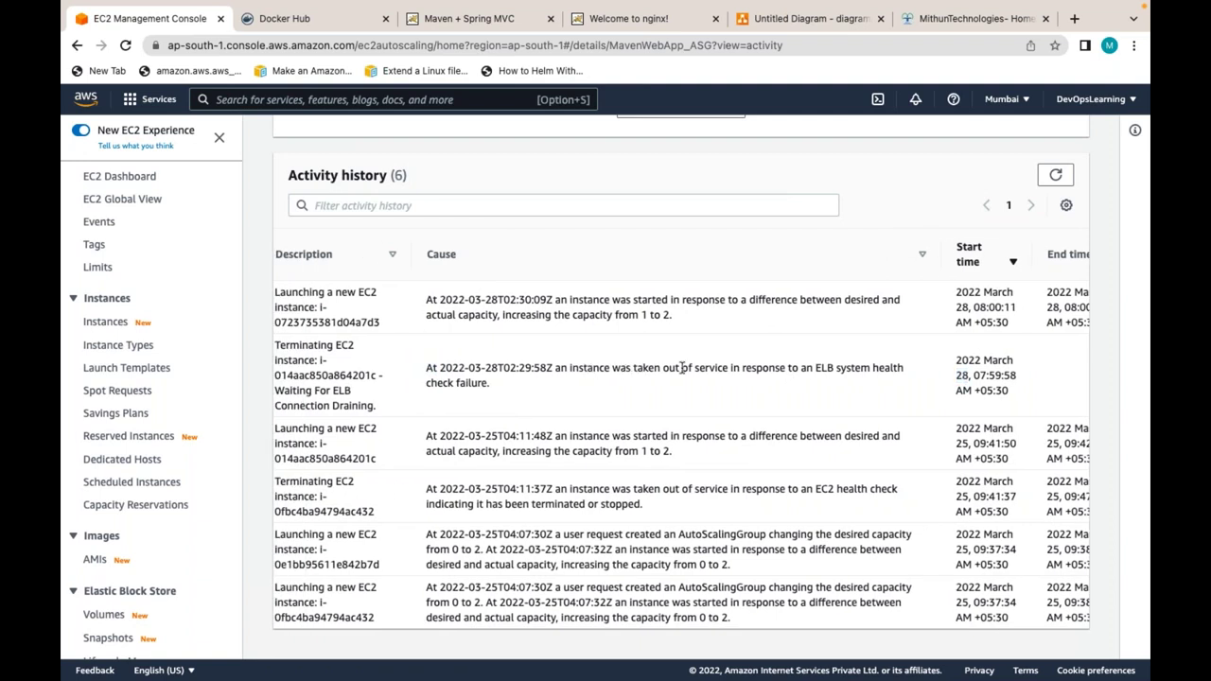
pyautogui.doubleClick(766, 368)
pyautogui.tripleClick(818, 368)
pyautogui.click(817, 368)
pyautogui.moveTo(514, 388); pyautogui.dragTo(427, 366)
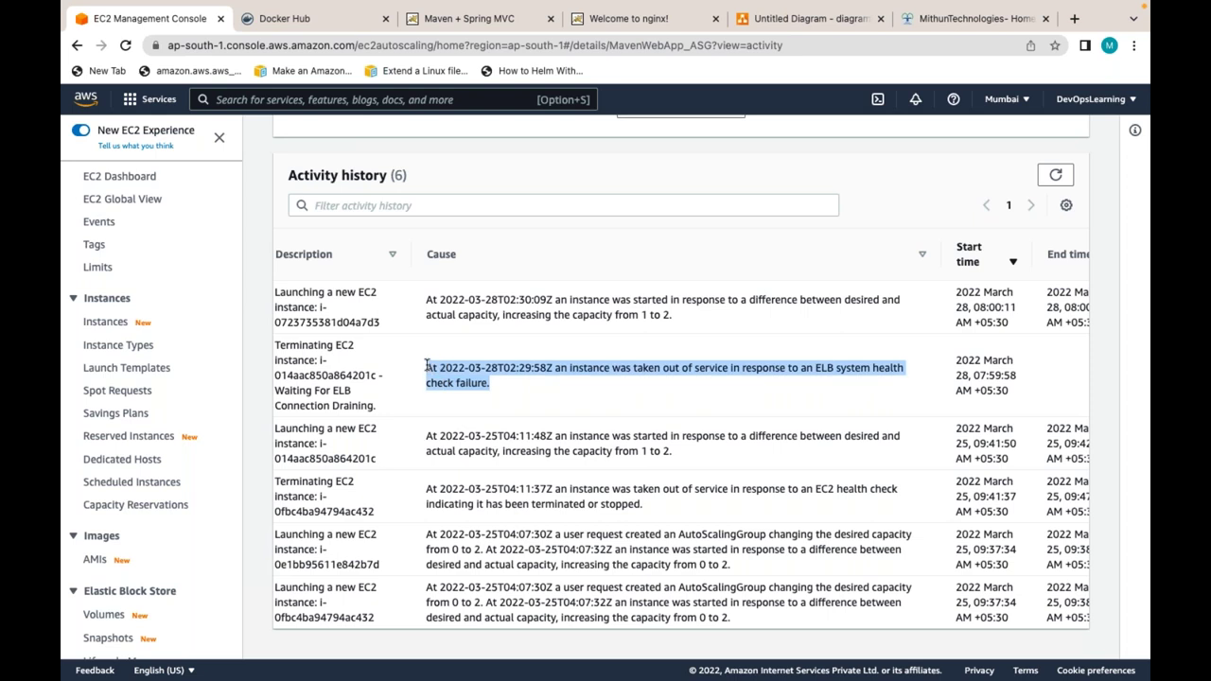
pyautogui.hscroll(-3, 591, 357)
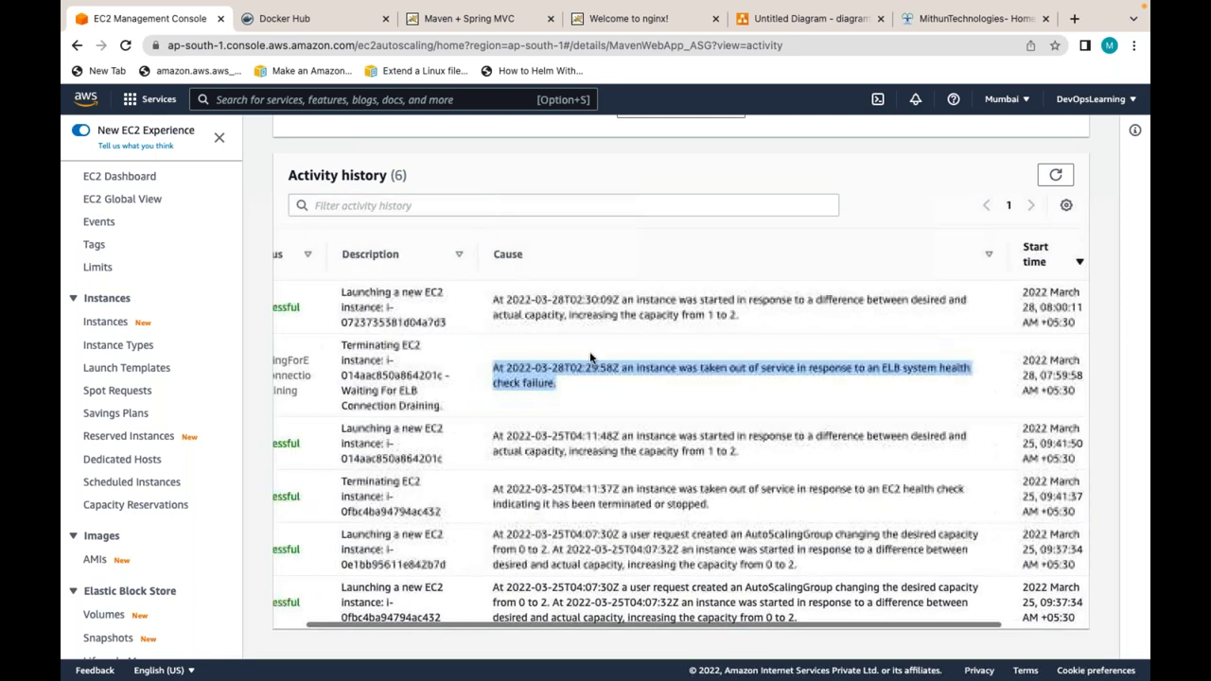
# Highlight the new instance launch description and the desired capacity difference wording in its cause.
pyautogui.tripleClick(406, 292)
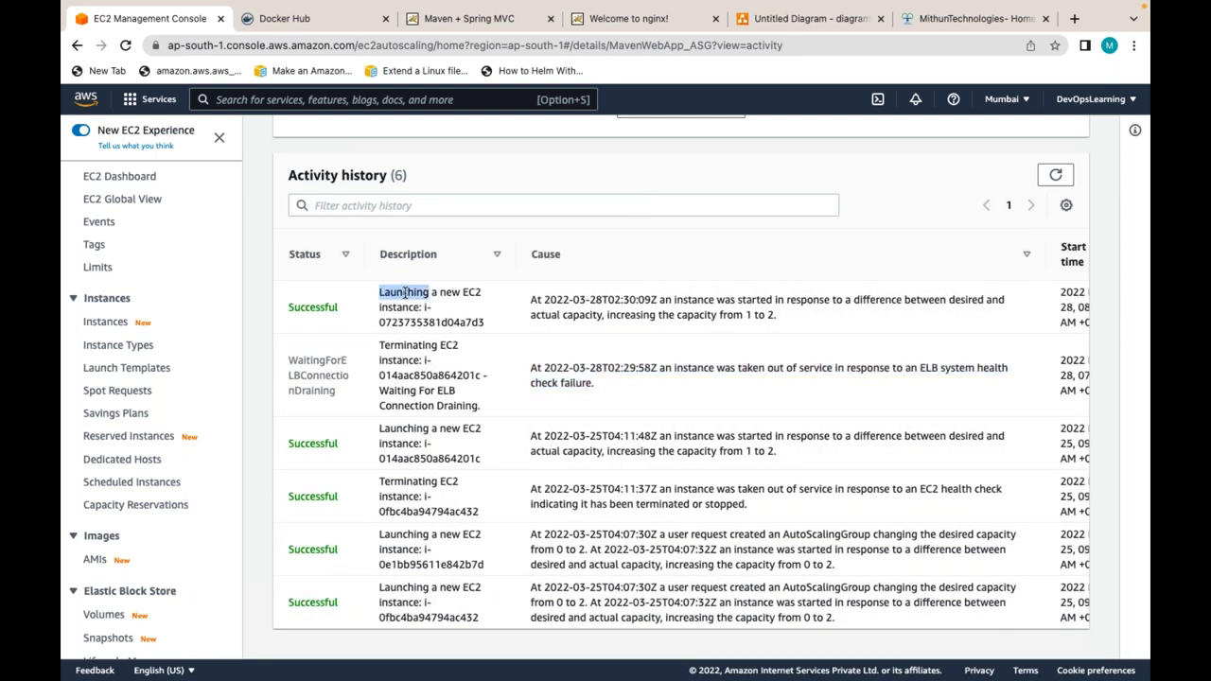
pyautogui.click(465, 291)
pyautogui.tripleClick(463, 293)
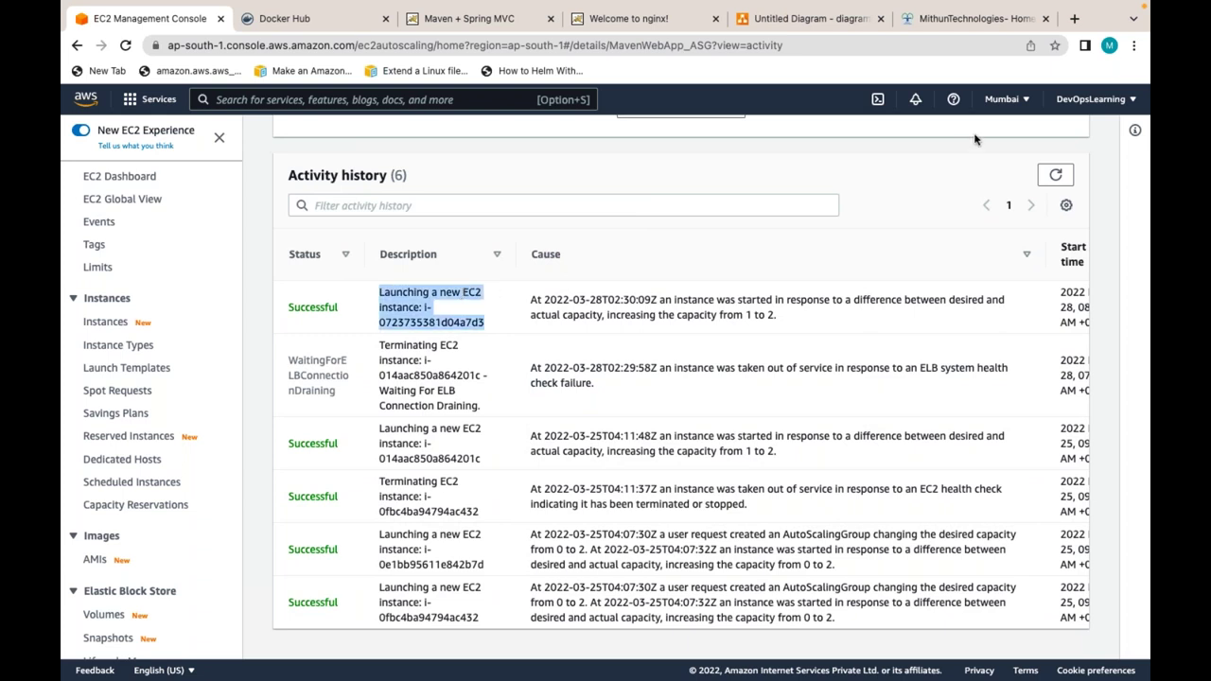
pyautogui.press('super+Tab')
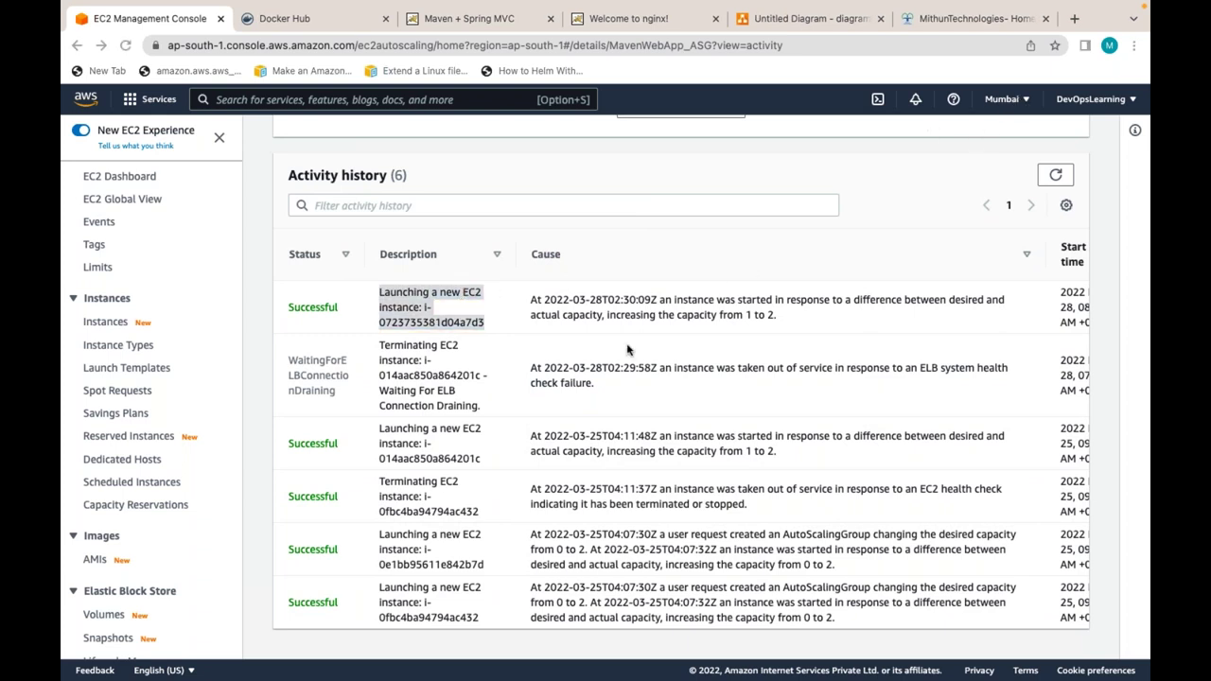
pyautogui.doubleClick(575, 312)
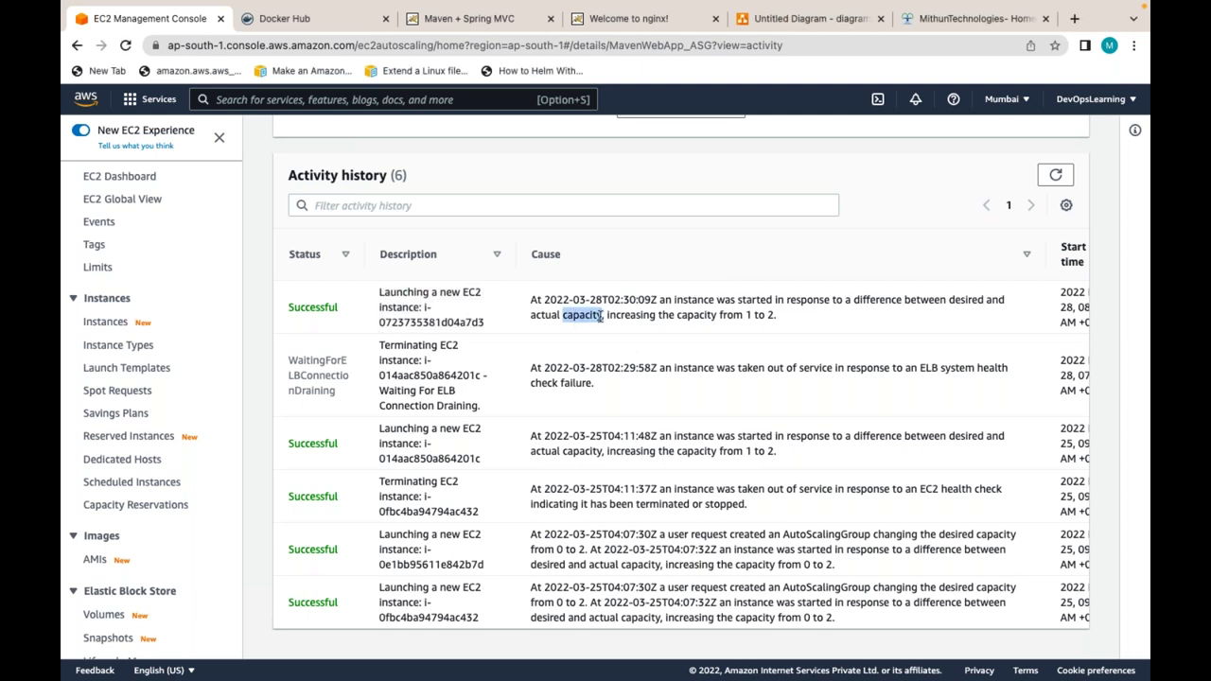
pyautogui.doubleClick(762, 300)
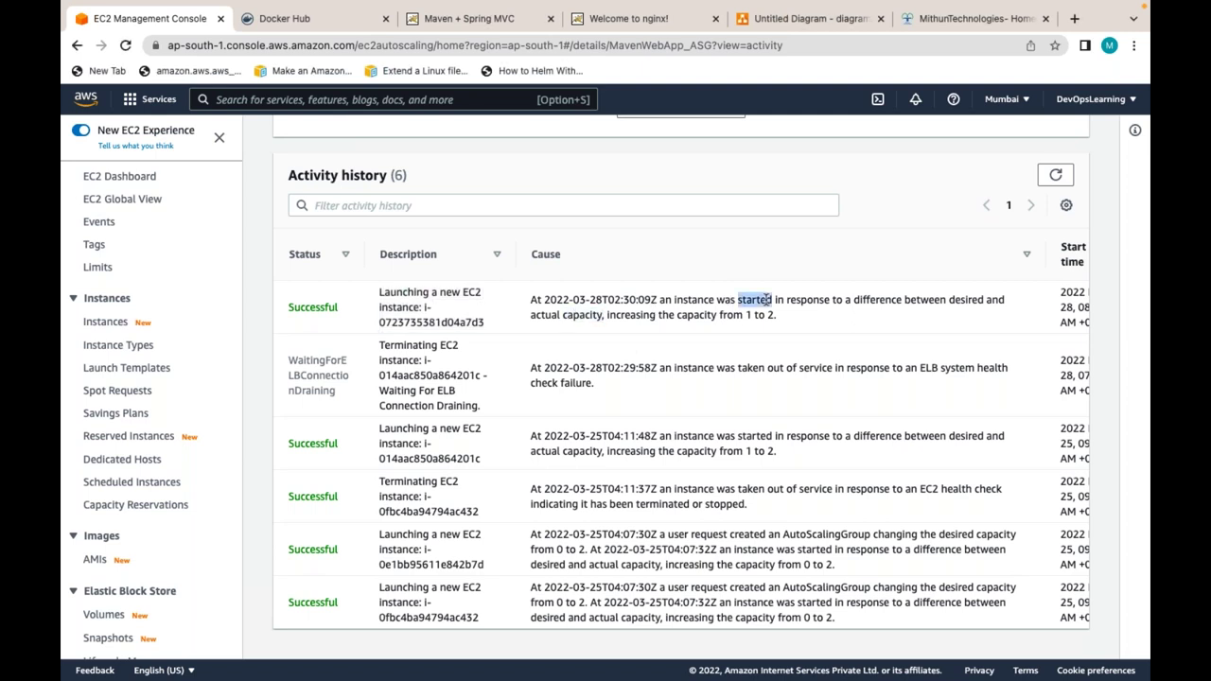
pyautogui.hscroll(3, 804, 303)
pyautogui.doubleClick(756, 300)
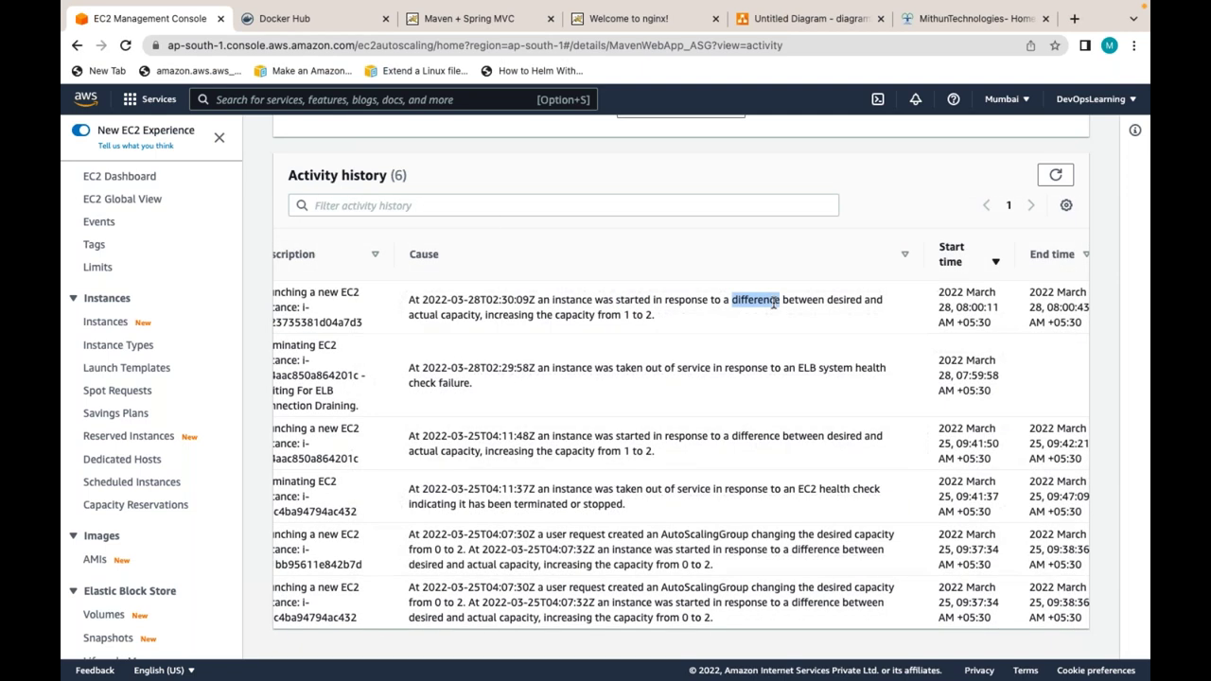
pyautogui.doubleClick(844, 300)
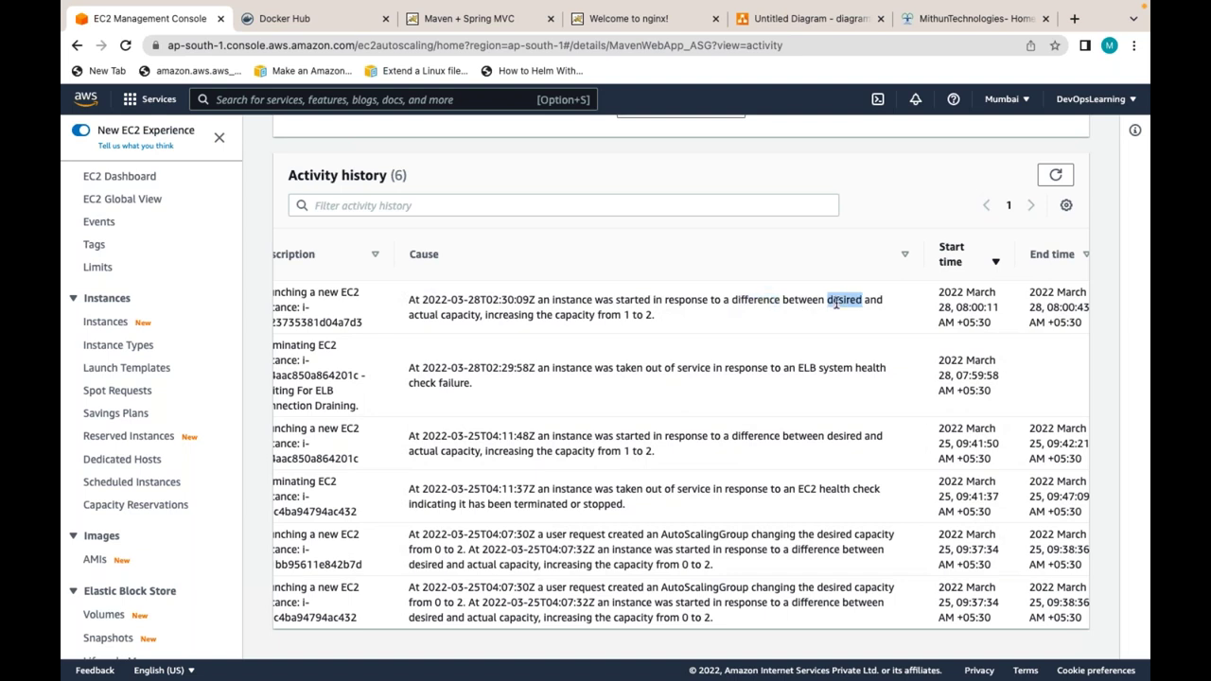
pyautogui.doubleClick(460, 318)
# Highlight the 07:59:58 and 08:00:11 start times of the termination and latest launch.
pyautogui.hscroll(1, 966, 376)
pyautogui.doubleClick(967, 376)
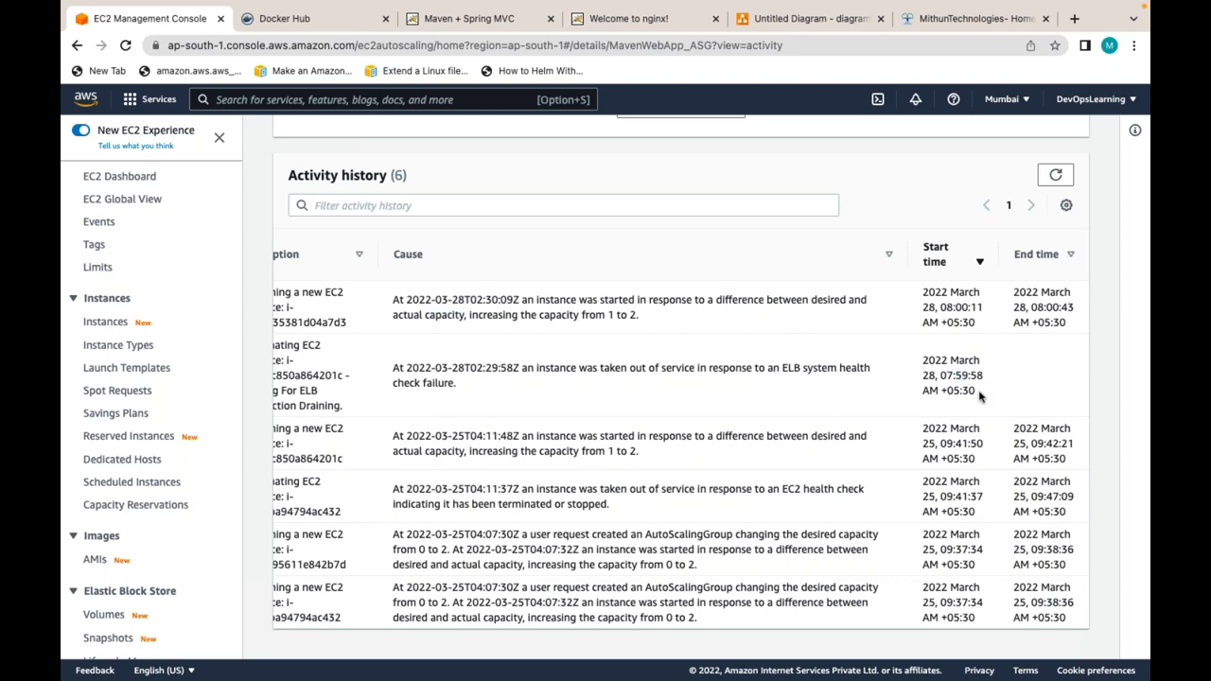
pyautogui.moveTo(980, 395); pyautogui.dragTo(916, 365)
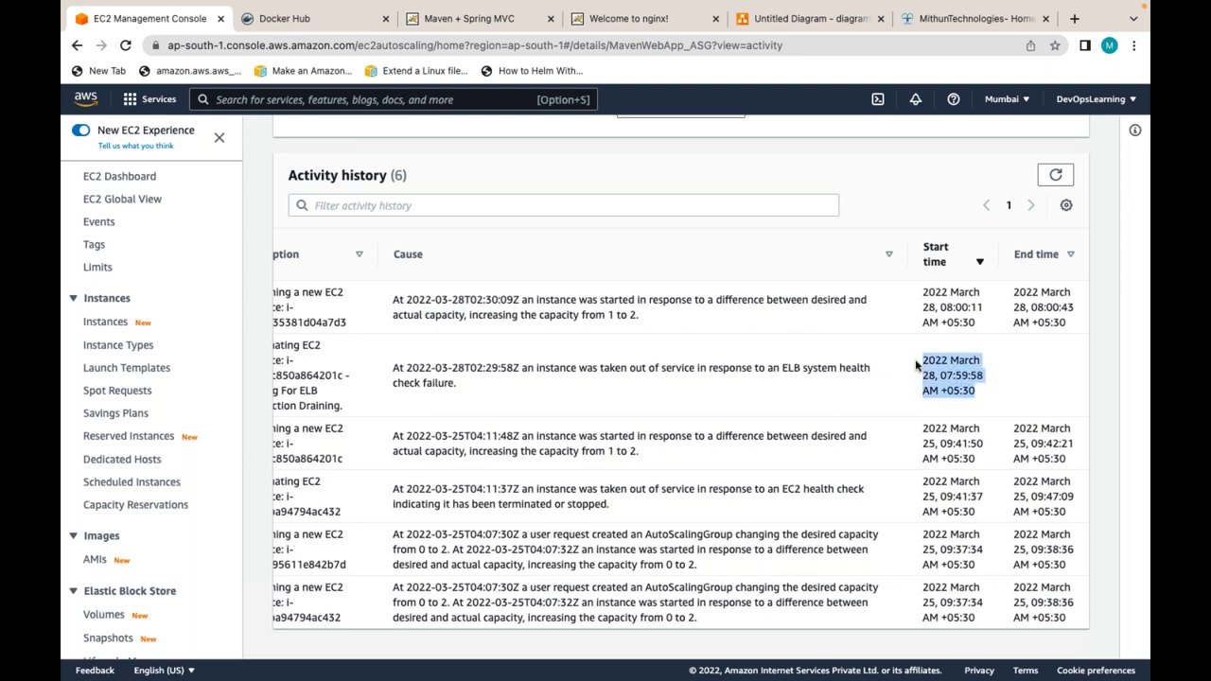
pyautogui.tripleClick(957, 309)
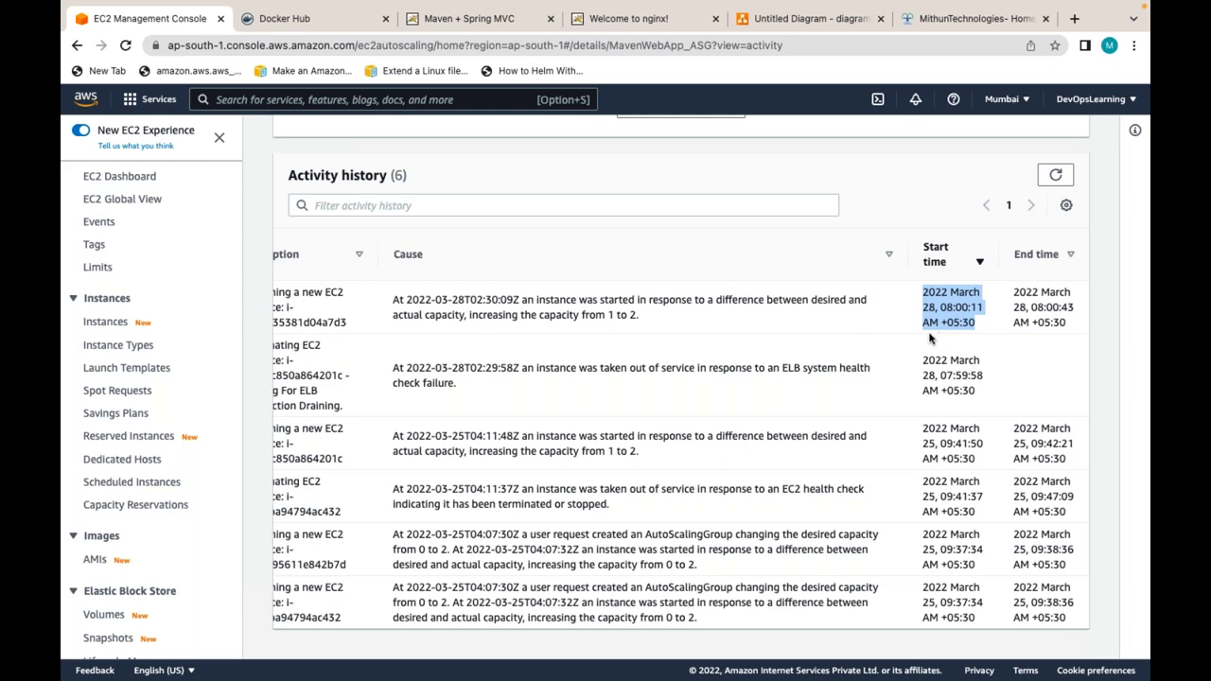
pyautogui.click(734, 409)
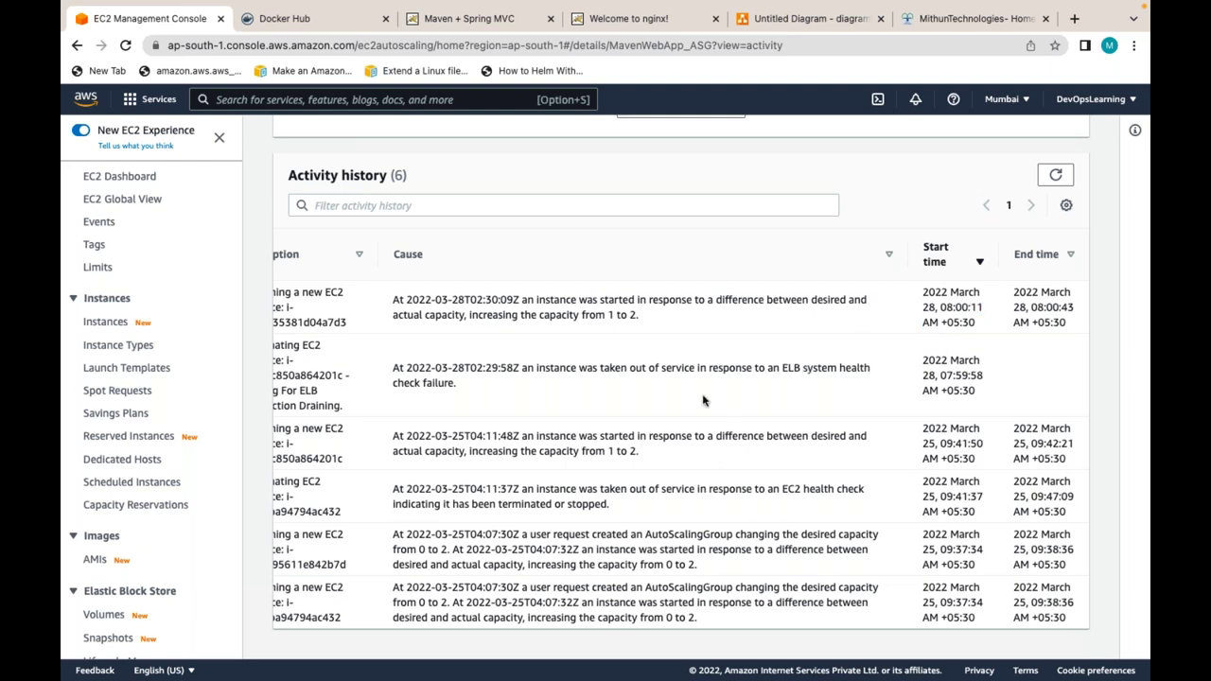
# From the EC2 dashboard, list running instances and check each MavenWebAppServer_ASG row in turn, then open Target Groups.
pyautogui.click(119, 177)
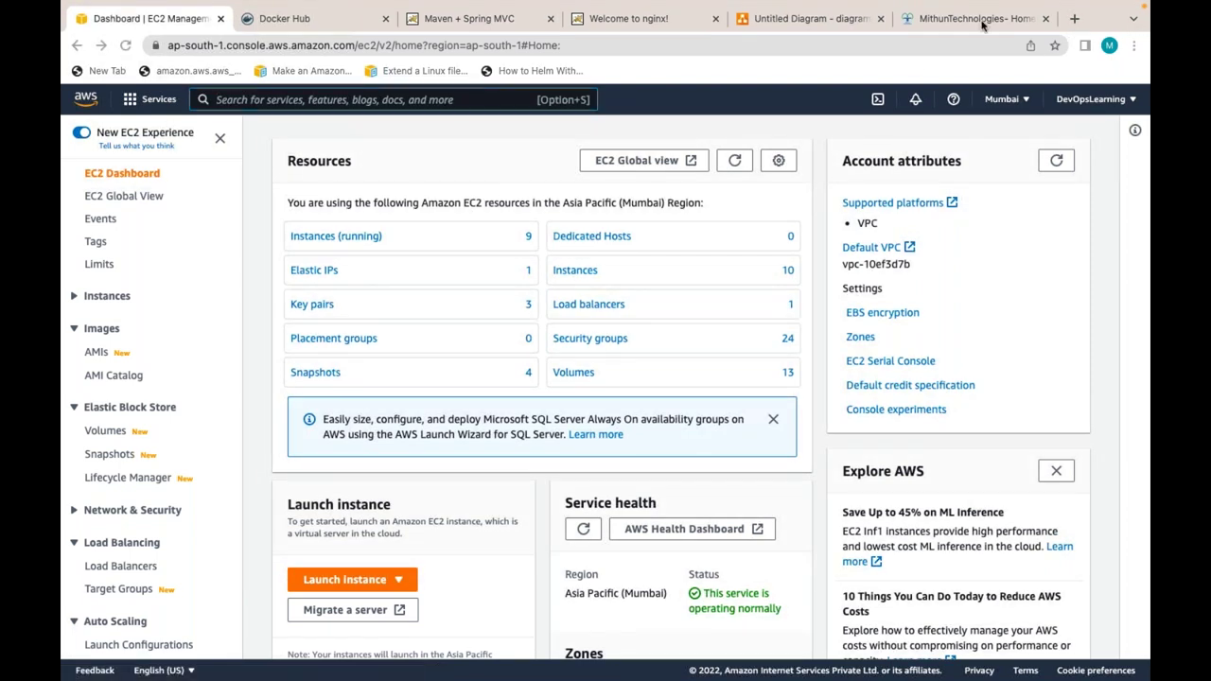
pyautogui.click(345, 237)
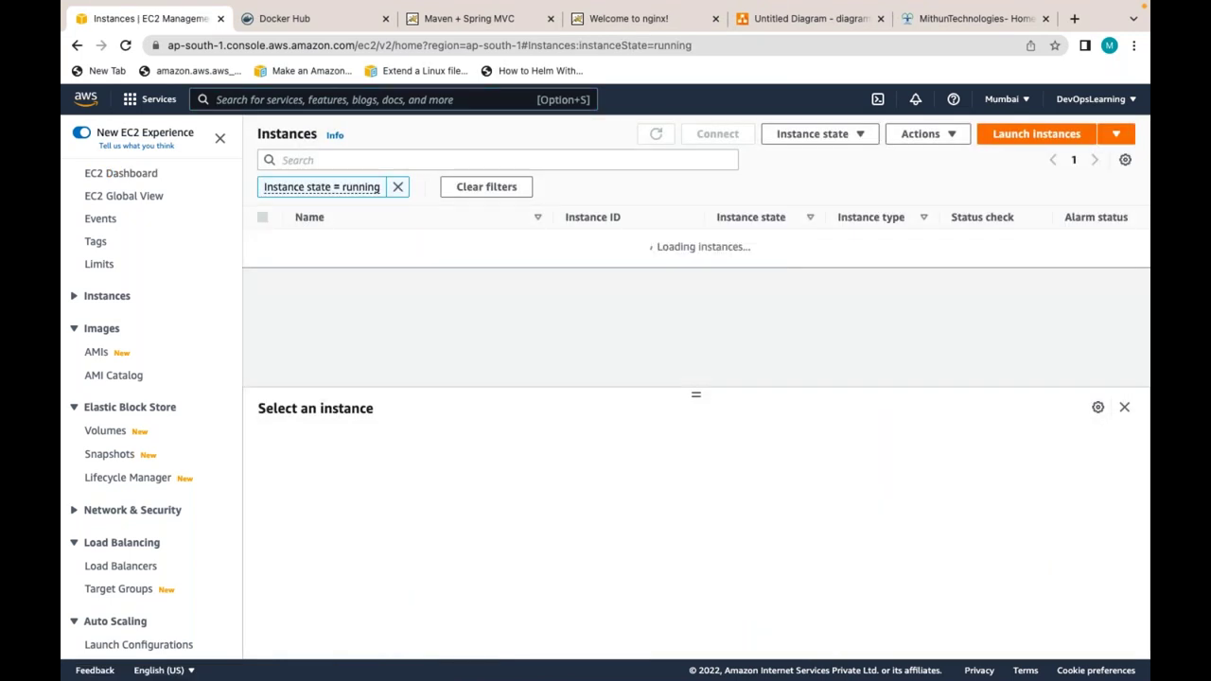
pyautogui.scroll(-1, 391, 302)
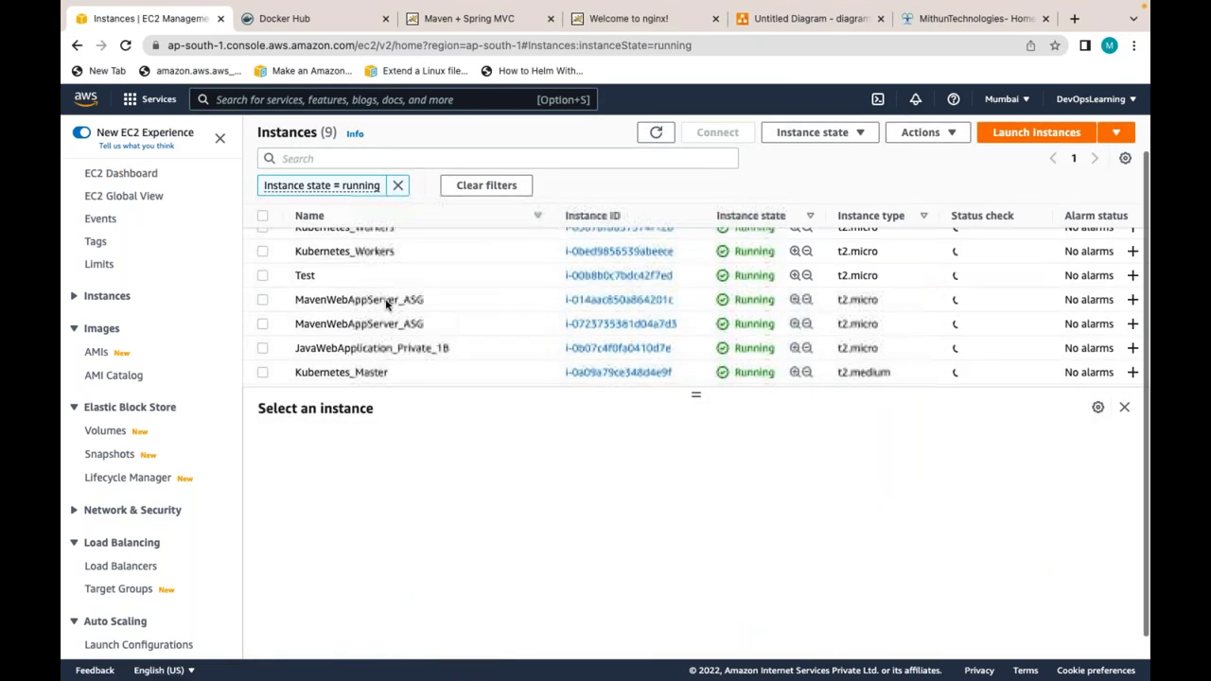
pyautogui.click(312, 301)
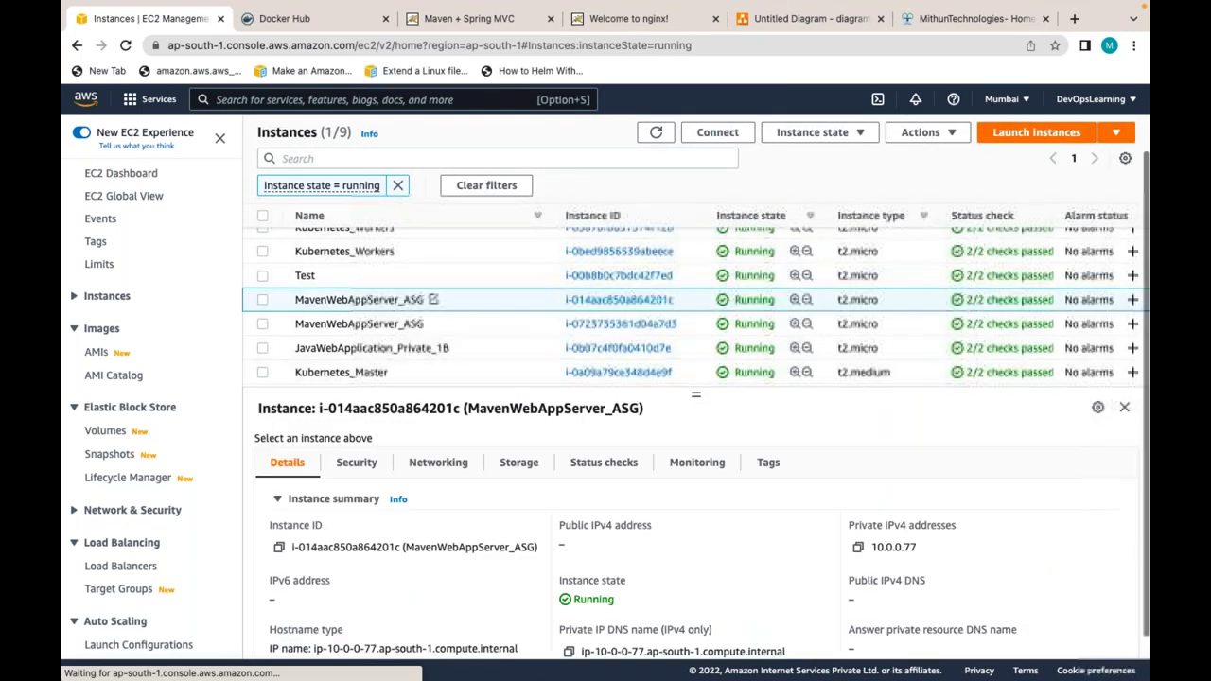
pyautogui.click(263, 301)
pyautogui.click(328, 326)
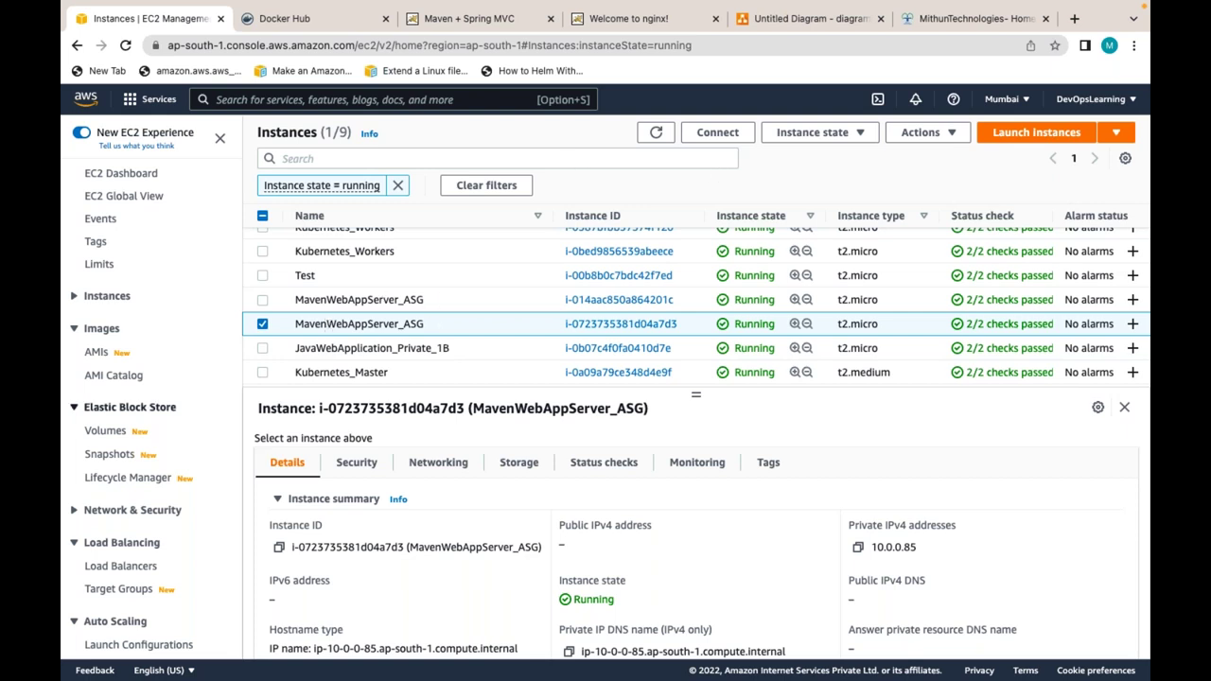
pyautogui.scroll(-1, 151, 388)
pyautogui.click(120, 542)
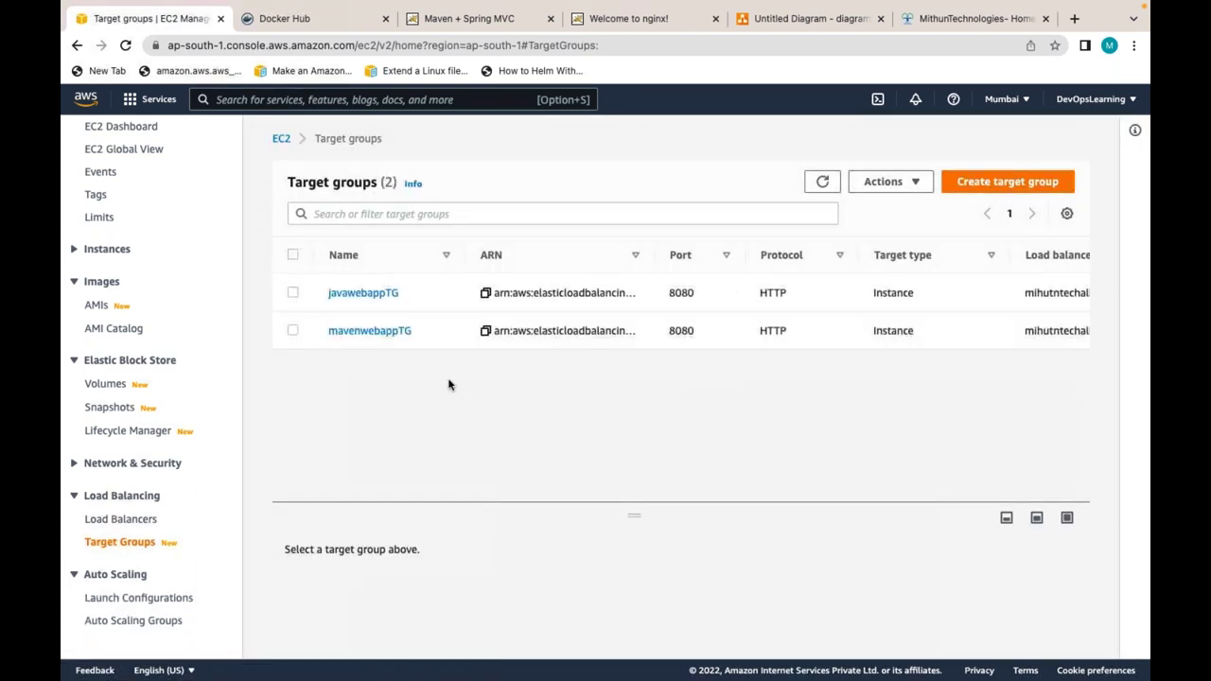
# Inspect mavenwebappTG's four registered targets (draining, unused, healthy), then go back to EC2 Dashboard.
pyautogui.click(357, 331)
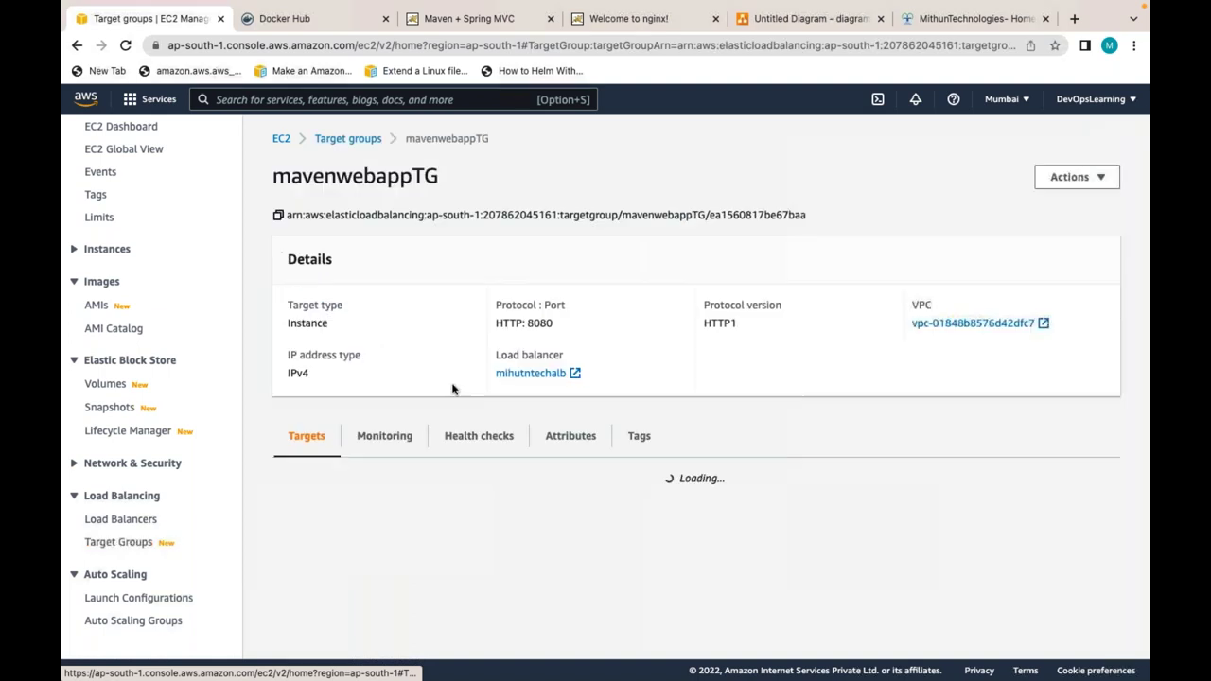
pyautogui.scroll(-3, 441, 425)
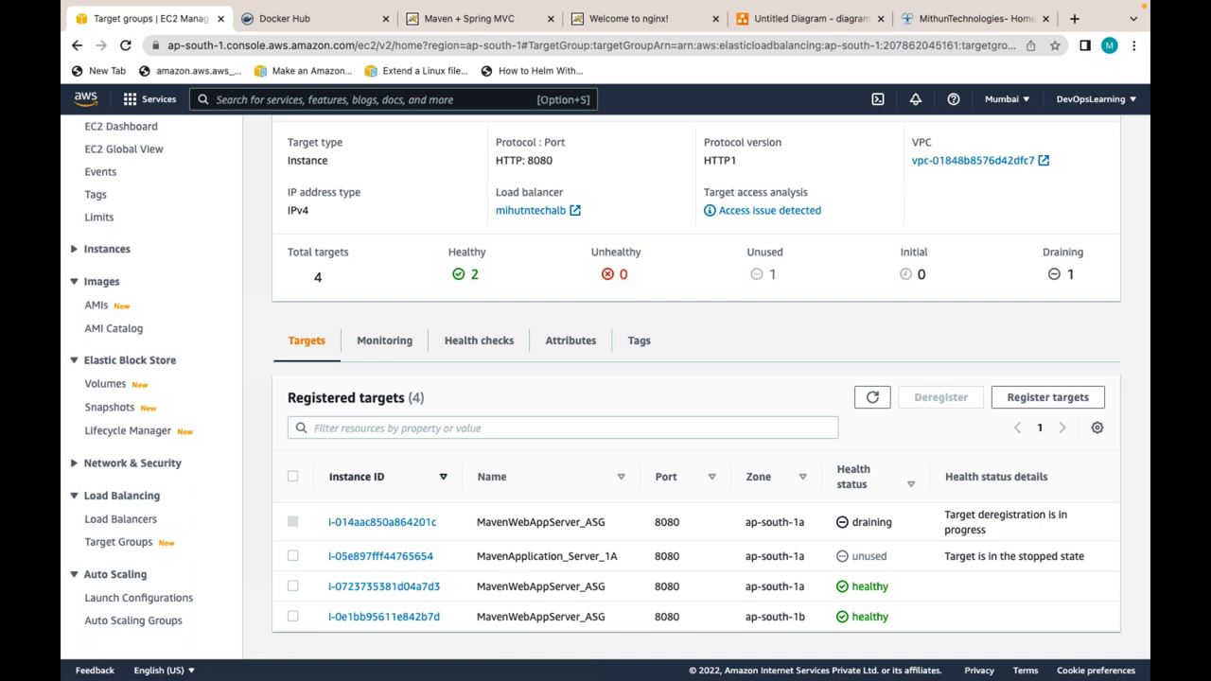
pyautogui.scroll(1, 198, 383)
pyautogui.click(120, 174)
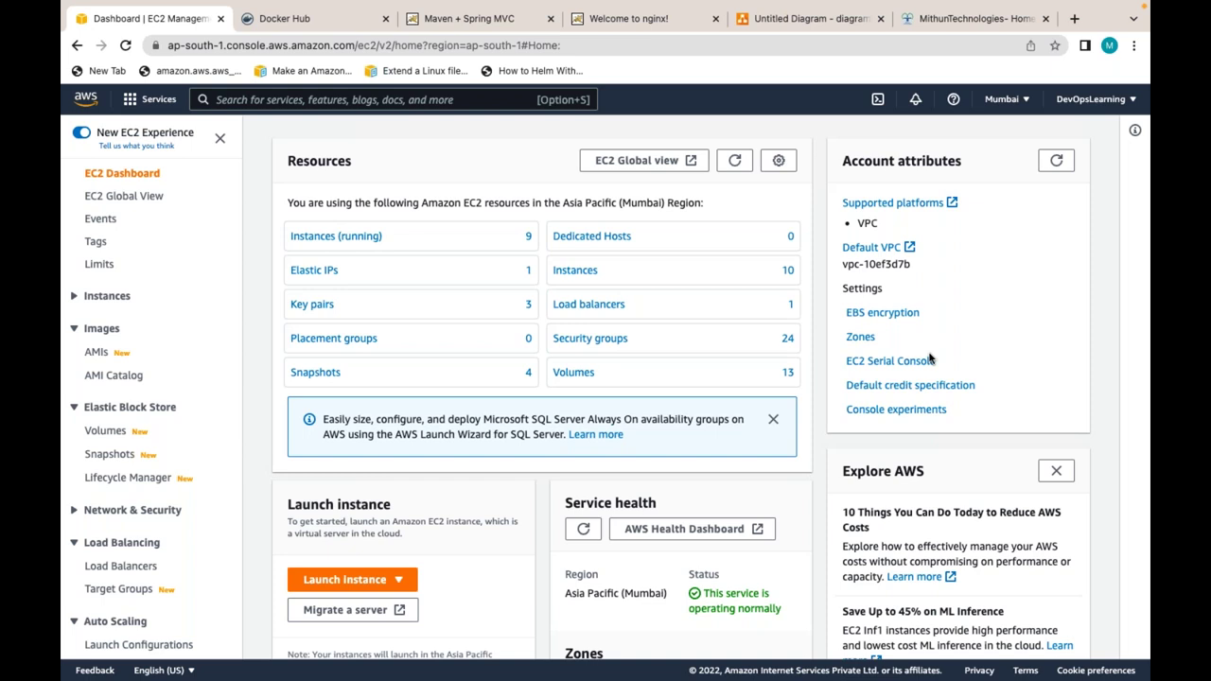
pyautogui.click(374, 241)
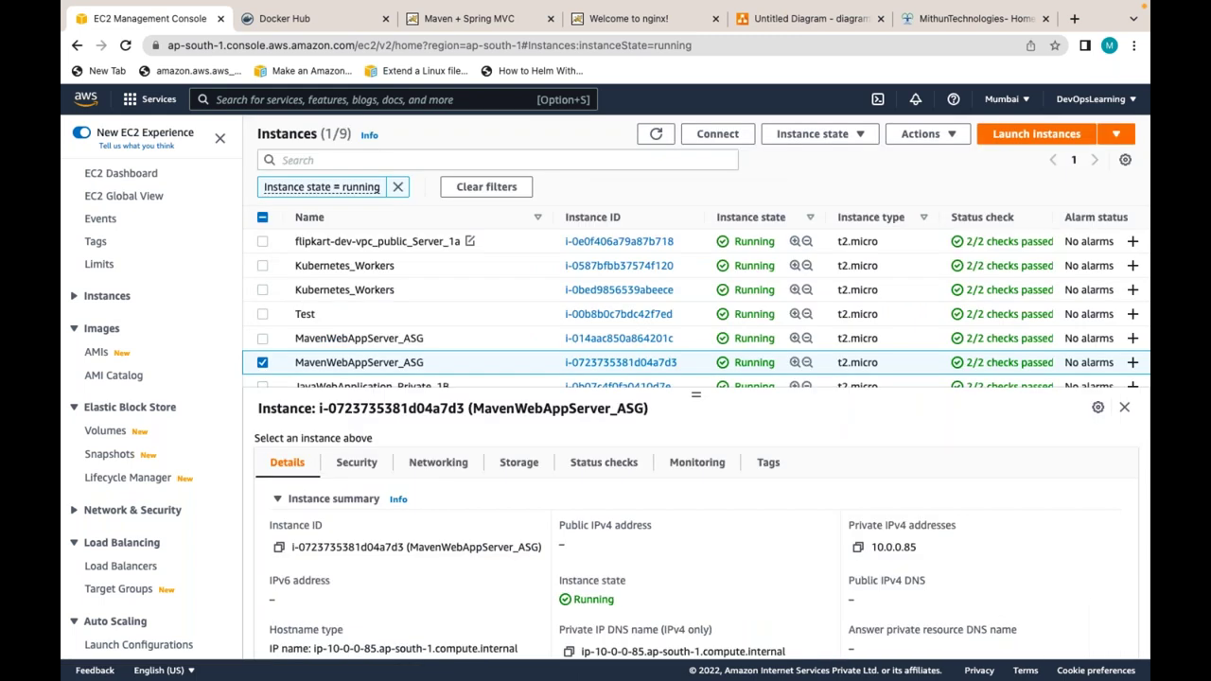
pyautogui.scroll(-2, 663, 303)
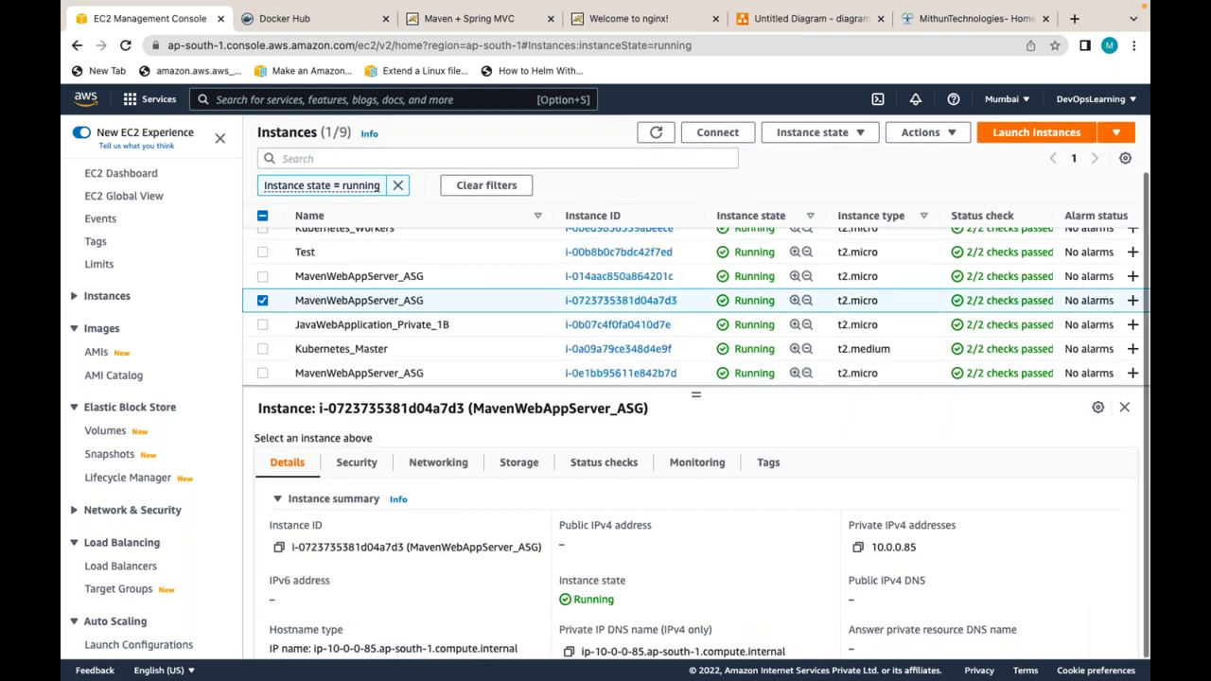
pyautogui.click(653, 136)
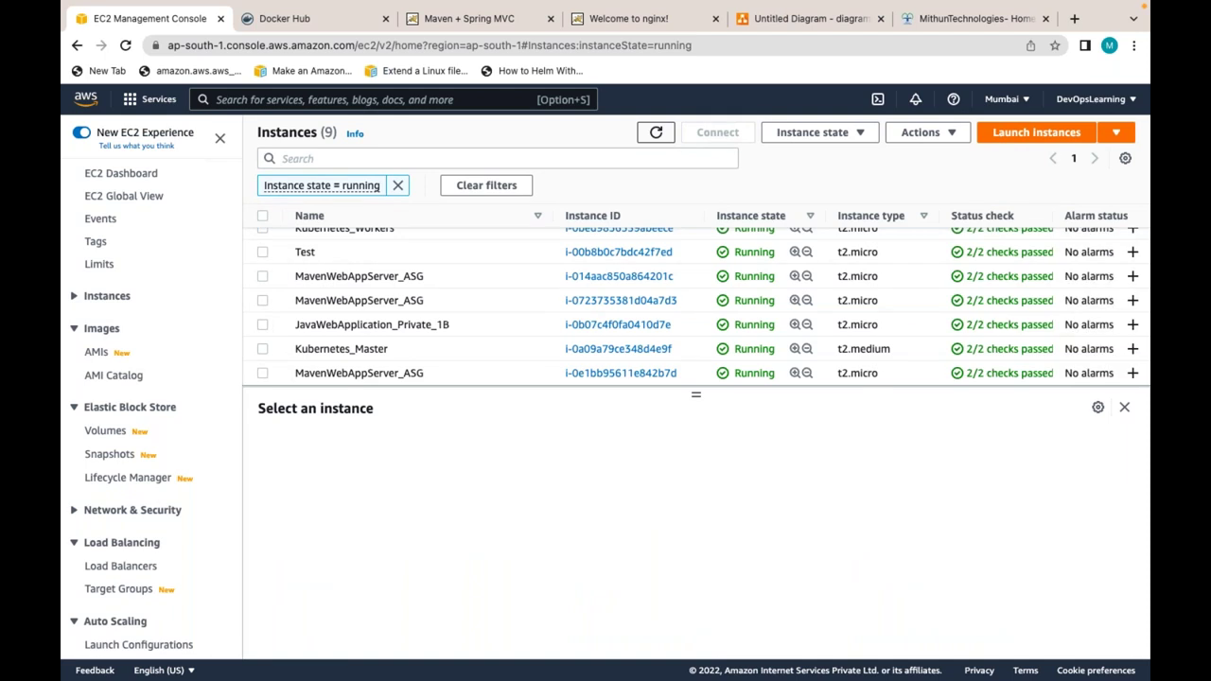
pyautogui.scroll(-2, 142, 474)
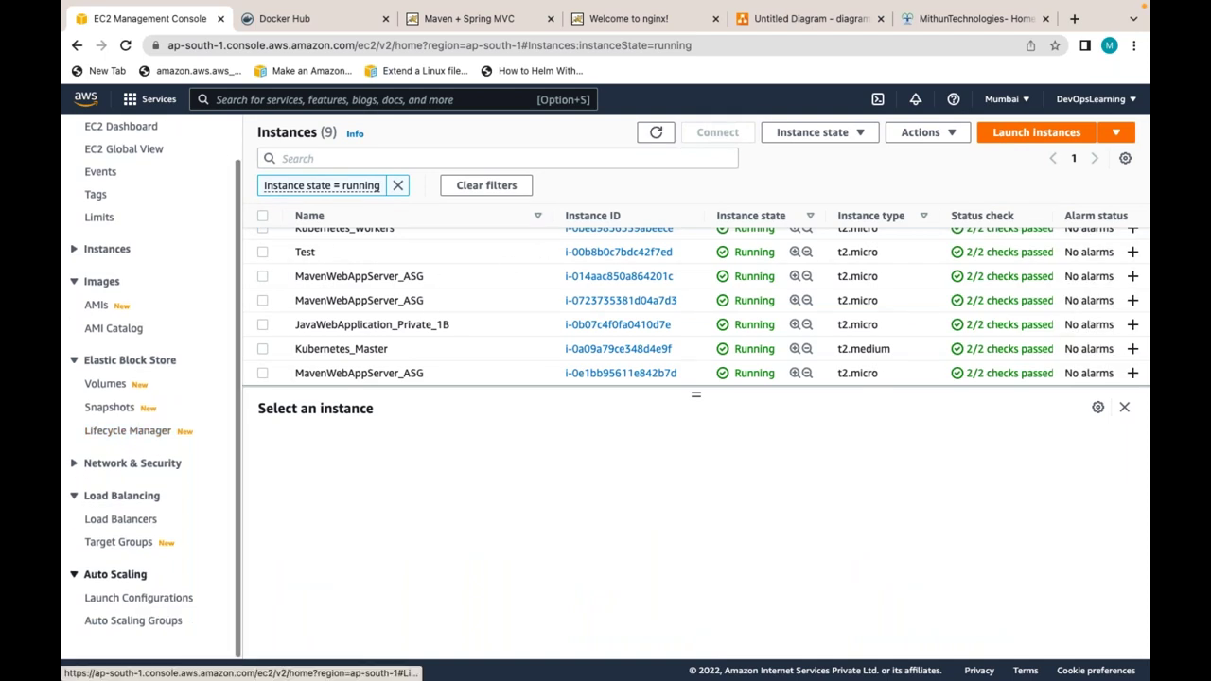
pyautogui.scroll(2, 397, 341)
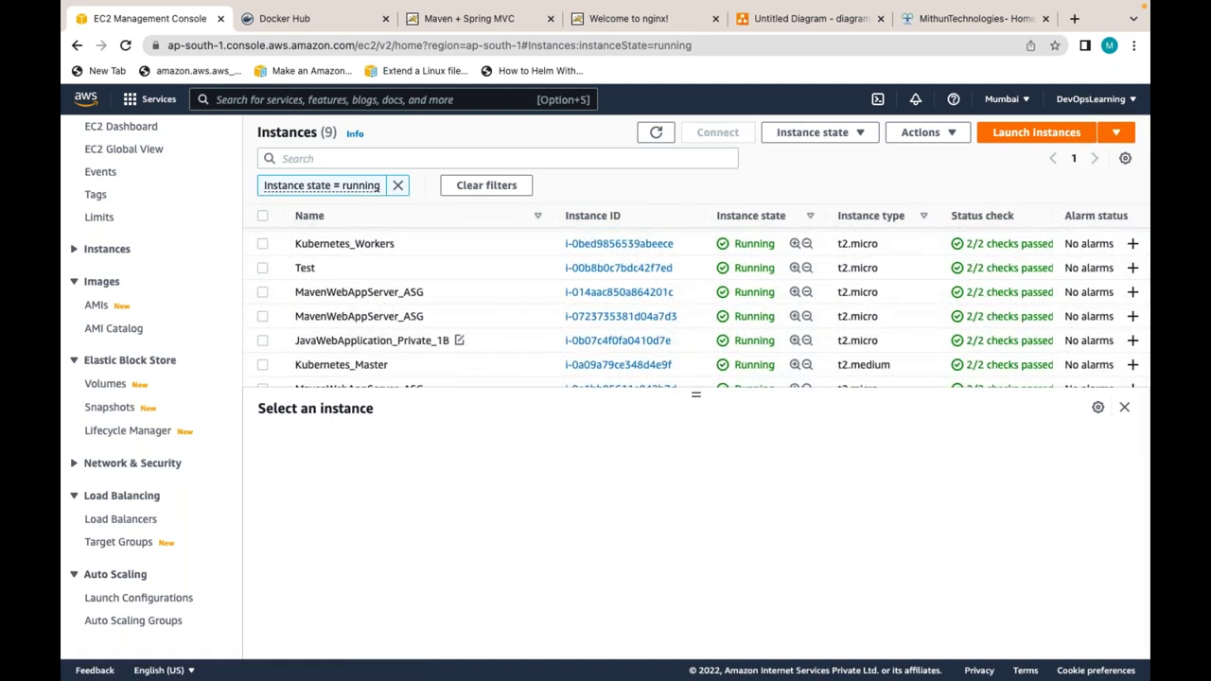
pyautogui.click(262, 316)
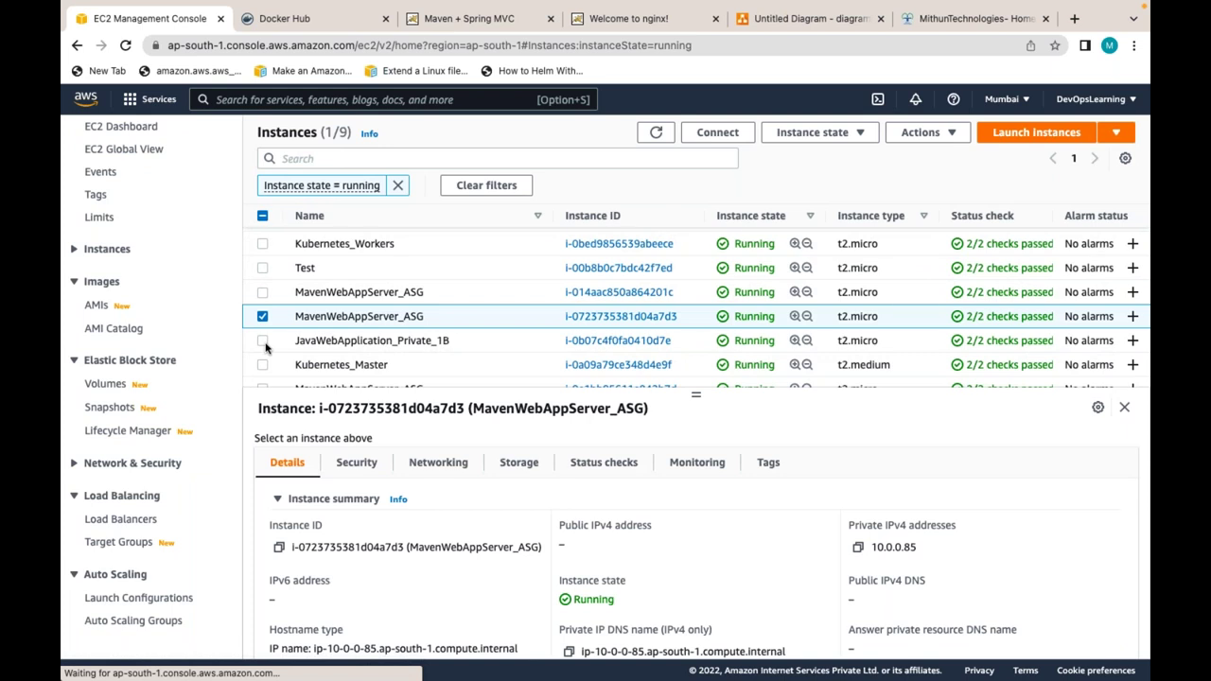
pyautogui.scroll(-1, 266, 349)
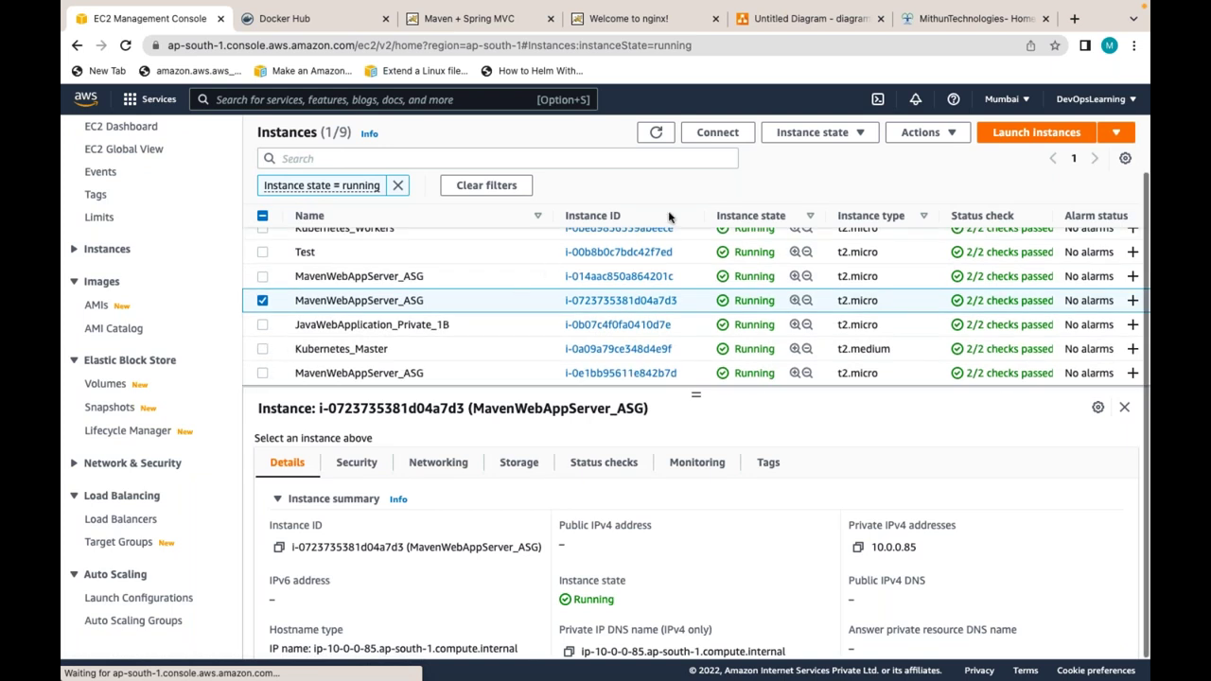
pyautogui.click(262, 372)
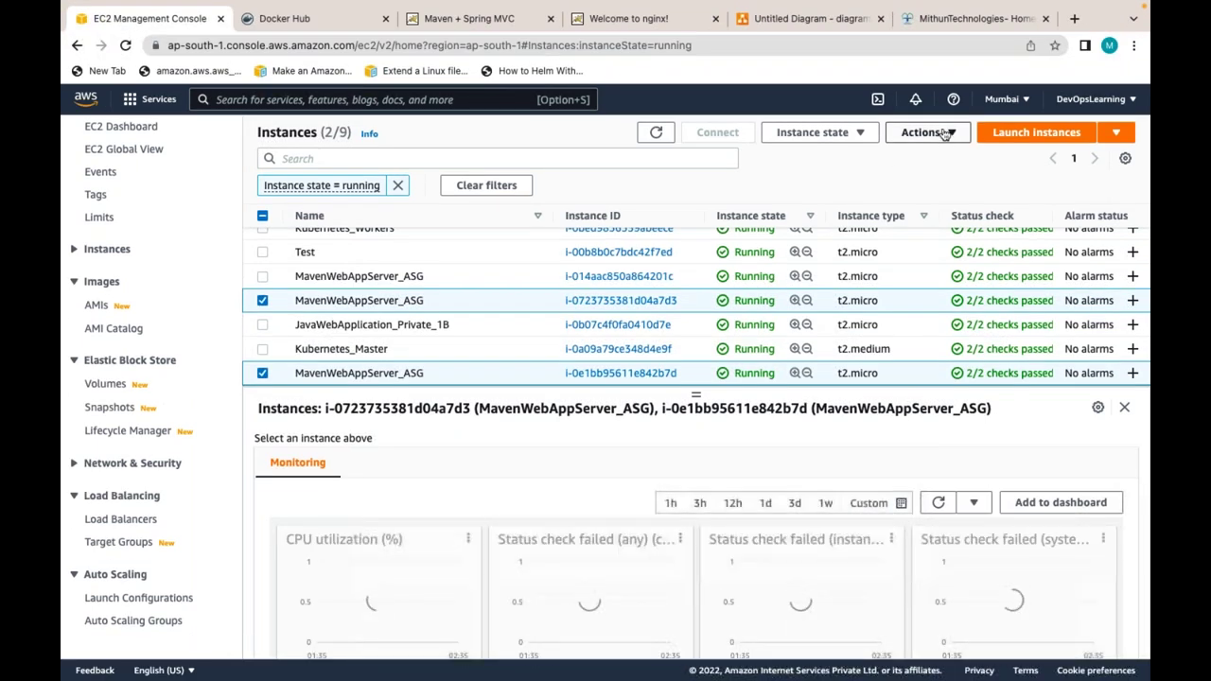
# View the Actions > Instance state options without applying any, then deselect both instances.
pyautogui.click(944, 134)
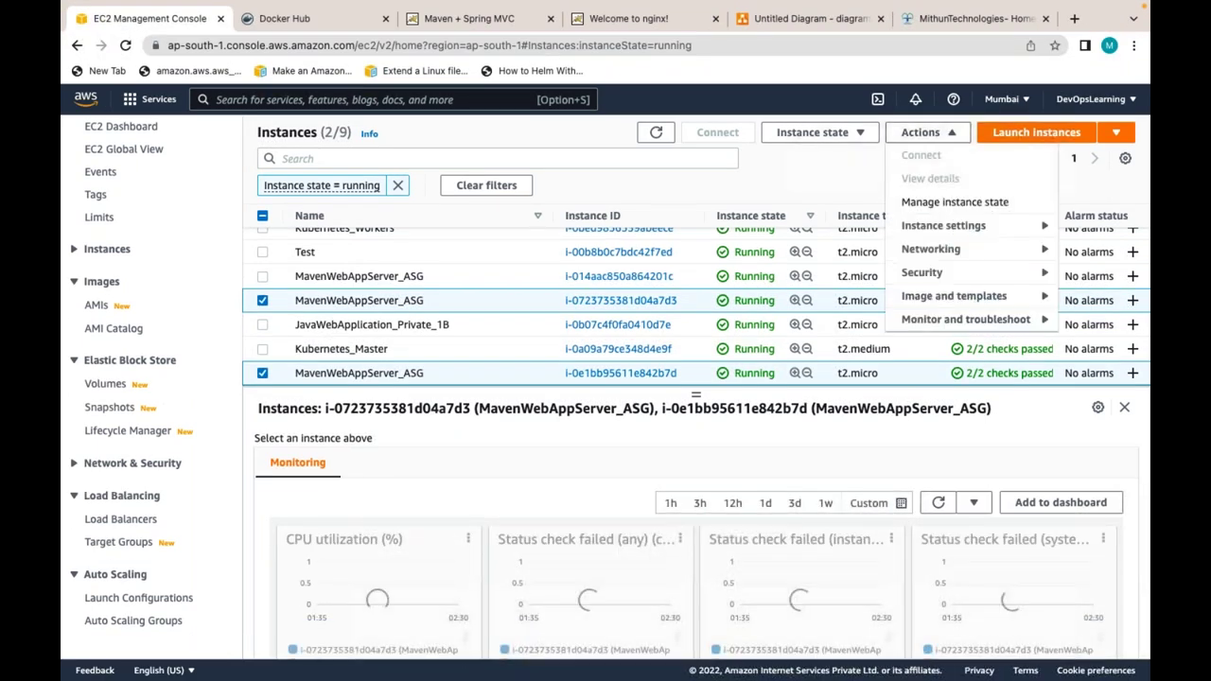
pyautogui.click(840, 135)
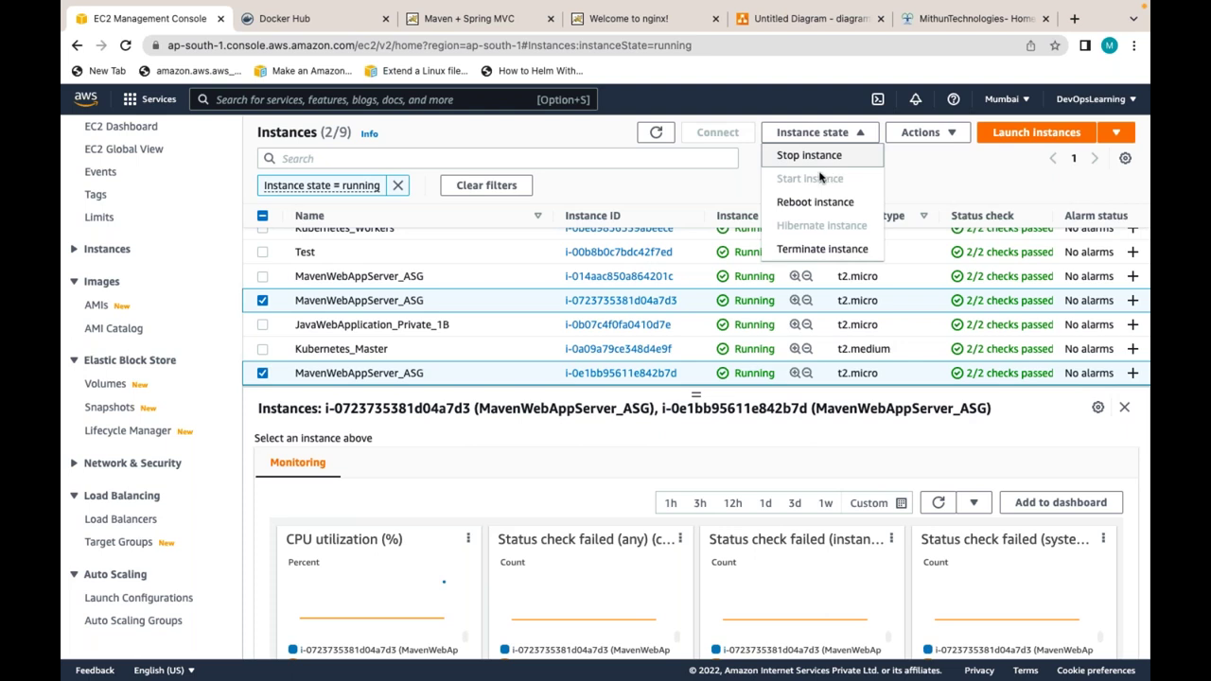
pyautogui.click(263, 301)
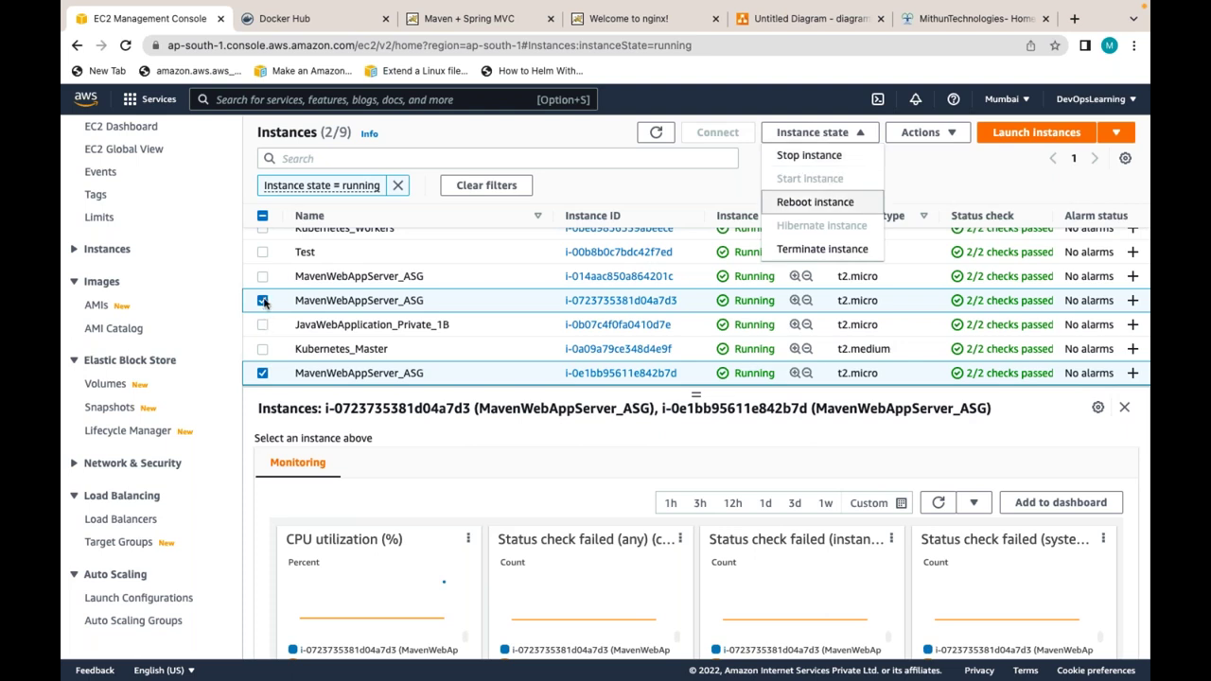
pyautogui.click(263, 374)
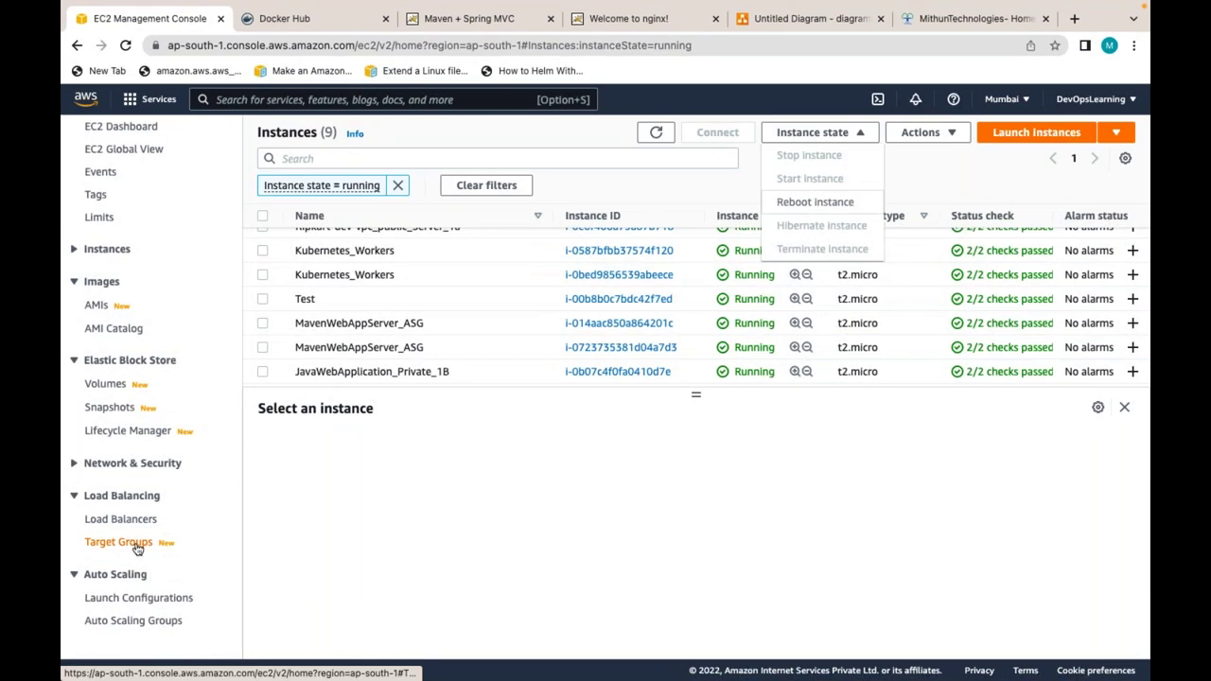
# Edit MavenWebApp_ASG and set its desired and minimum capacity to 0.
pyautogui.click(132, 621)
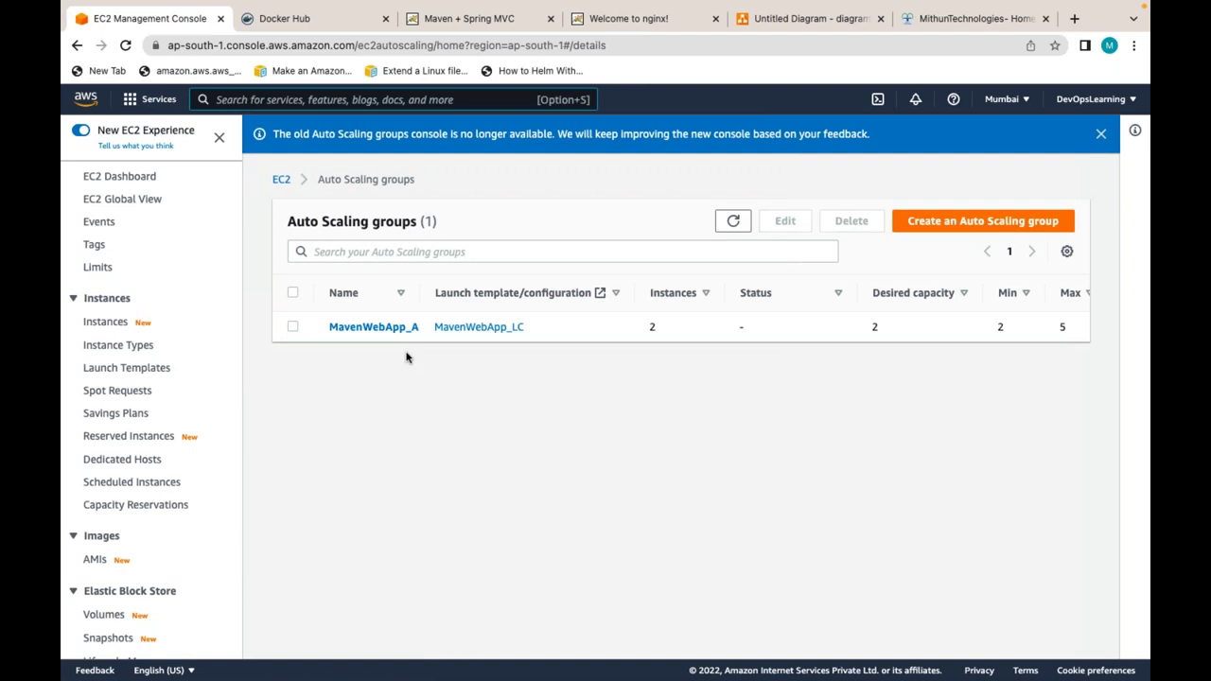
pyautogui.click(294, 327)
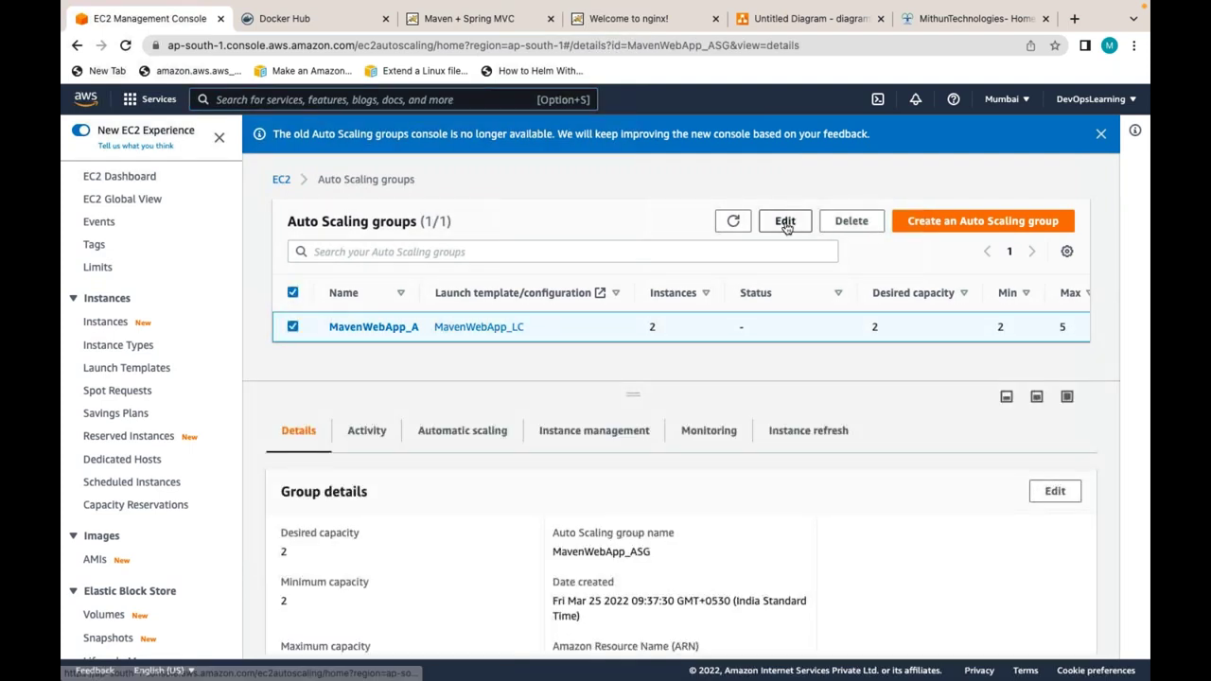
pyautogui.click(785, 223)
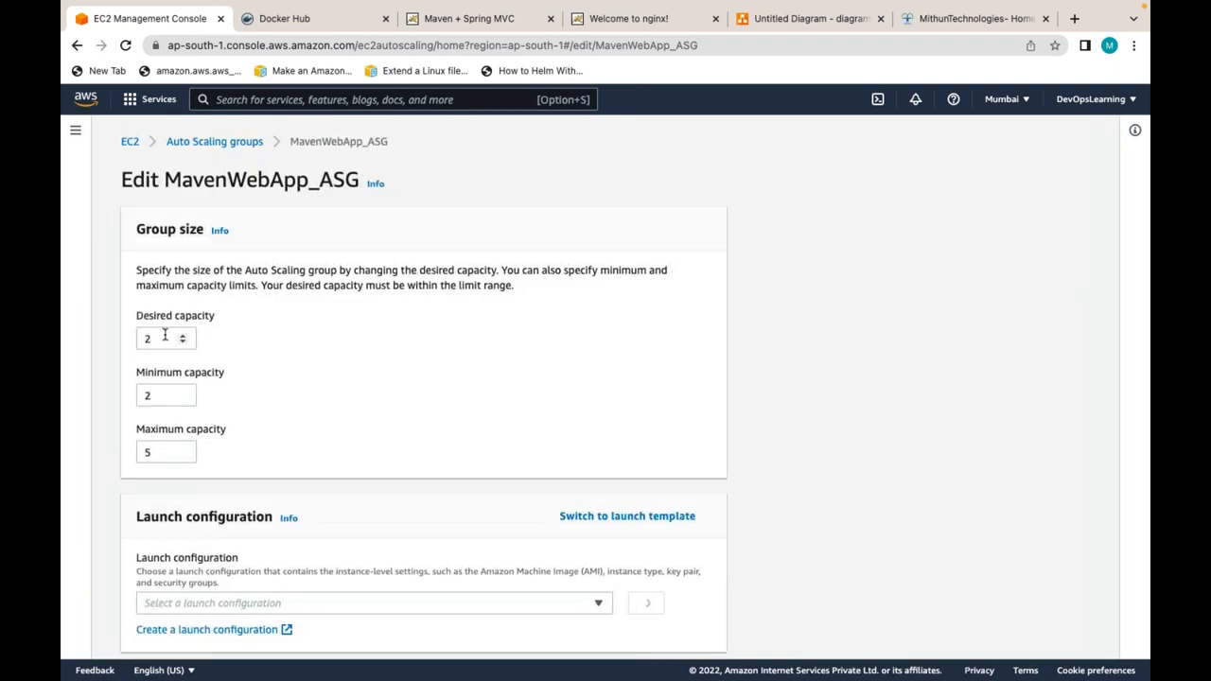
pyautogui.doubleClick(151, 339)
pyautogui.write('0')
pyautogui.doubleClick(160, 393)
pyautogui.write('0')
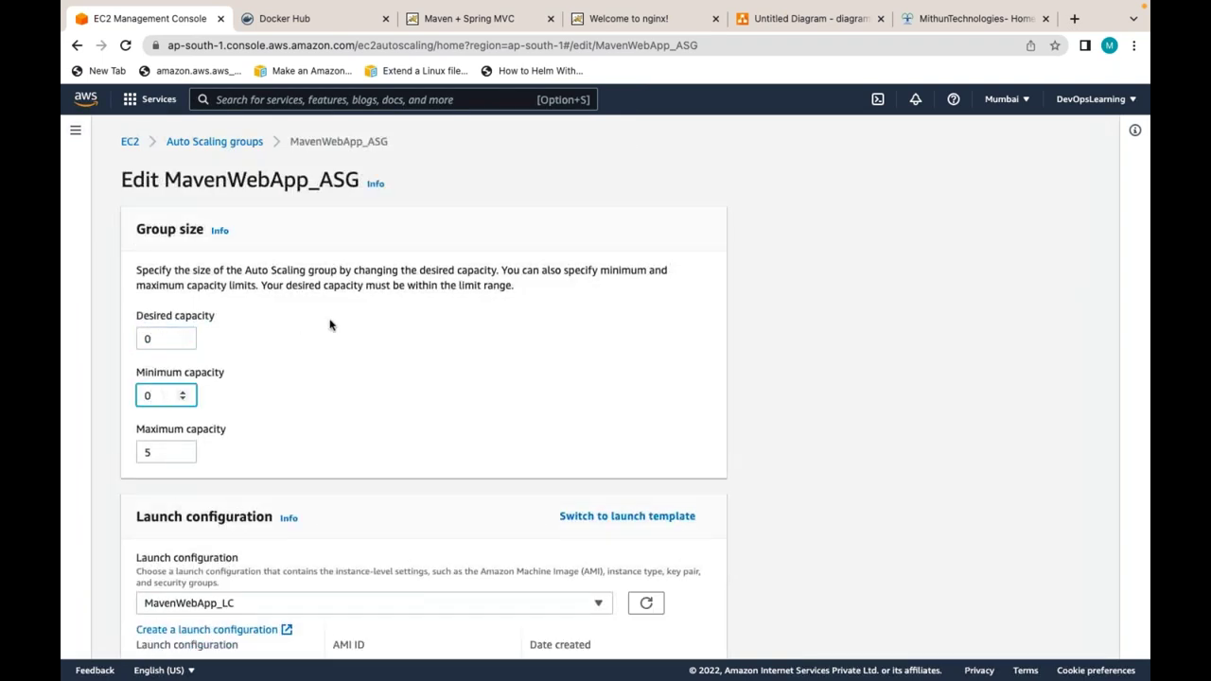
pyautogui.click(309, 365)
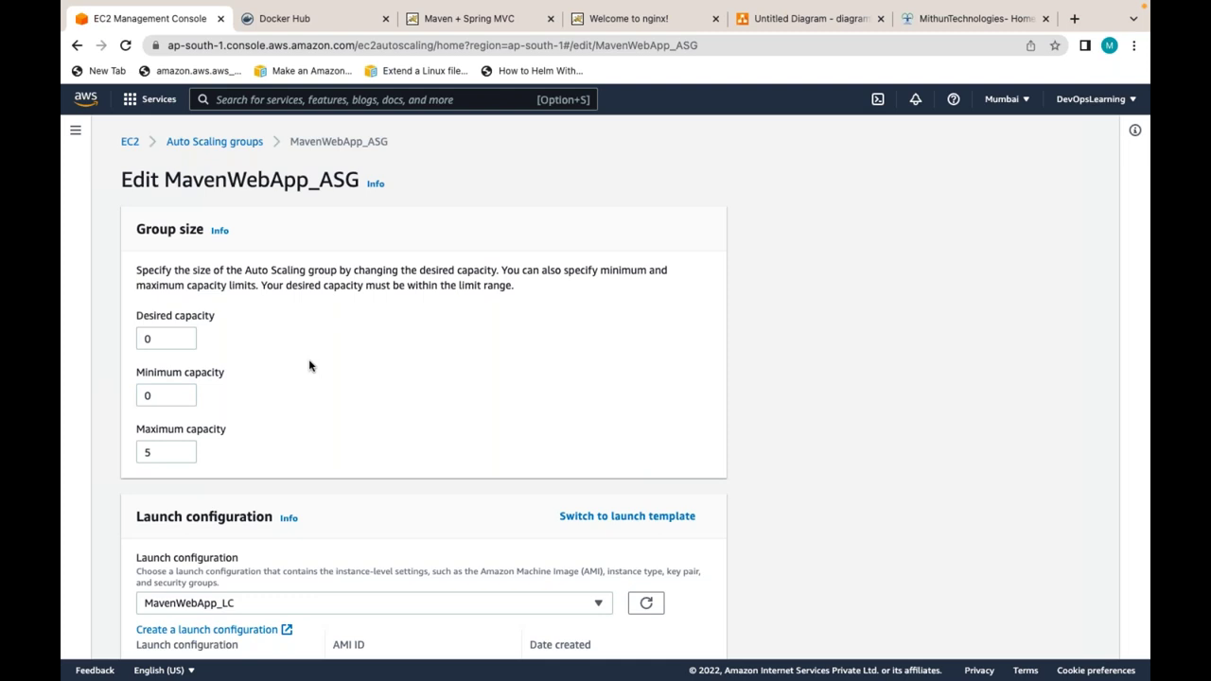
# Raise the group's minimum capacity to 5 and desired capacity to 2.
pyautogui.click(160, 394)
pyautogui.press('Up')
pyautogui.press('Up')
pyautogui.press('Up')
pyautogui.press('Up')
pyautogui.press('Up')
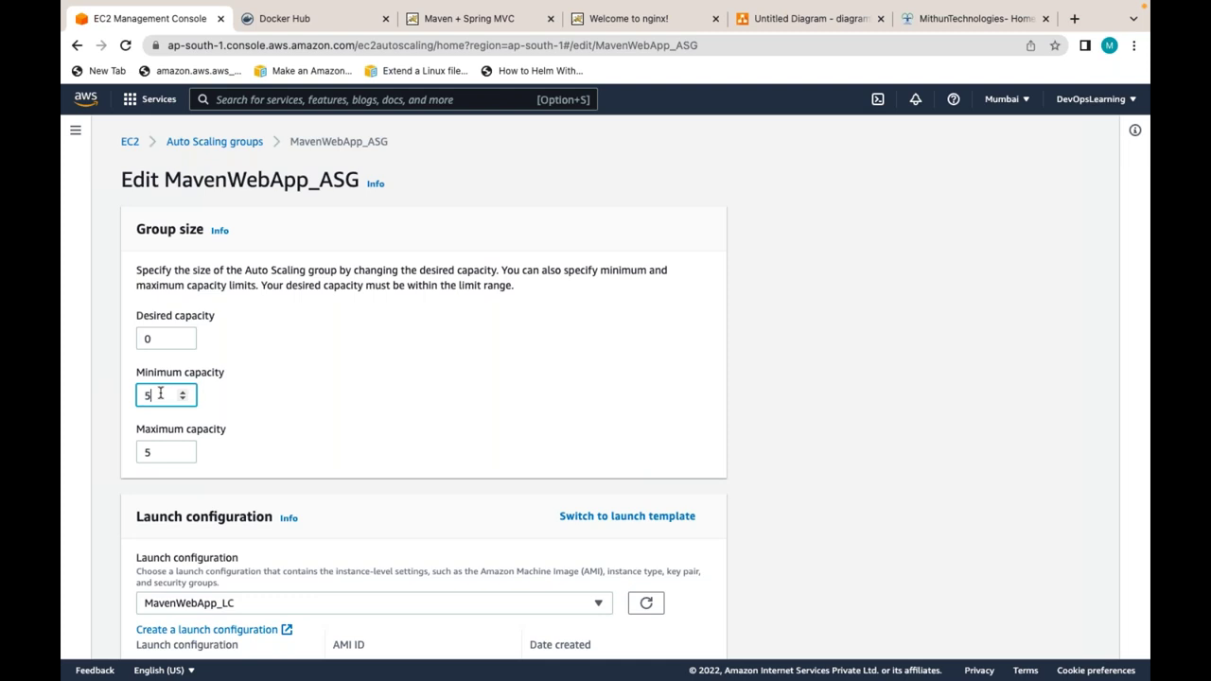
pyautogui.click(159, 341)
pyautogui.press('Up')
pyautogui.press('Up')
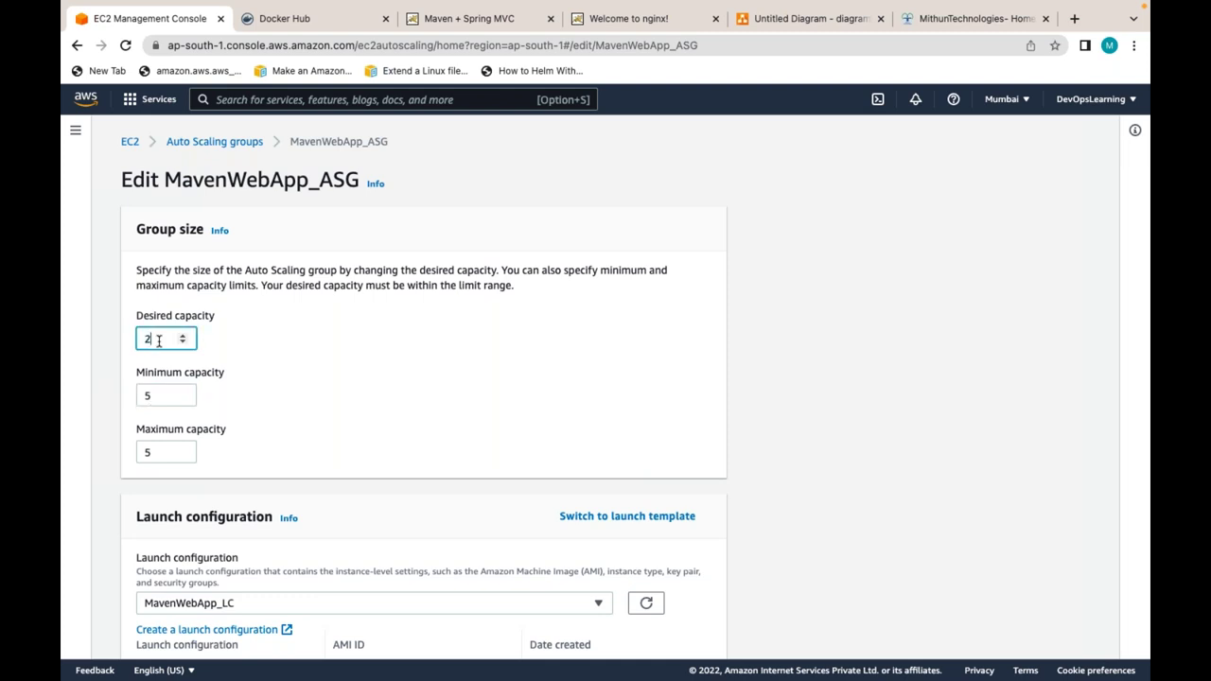
pyautogui.scroll(-15, 159, 340)
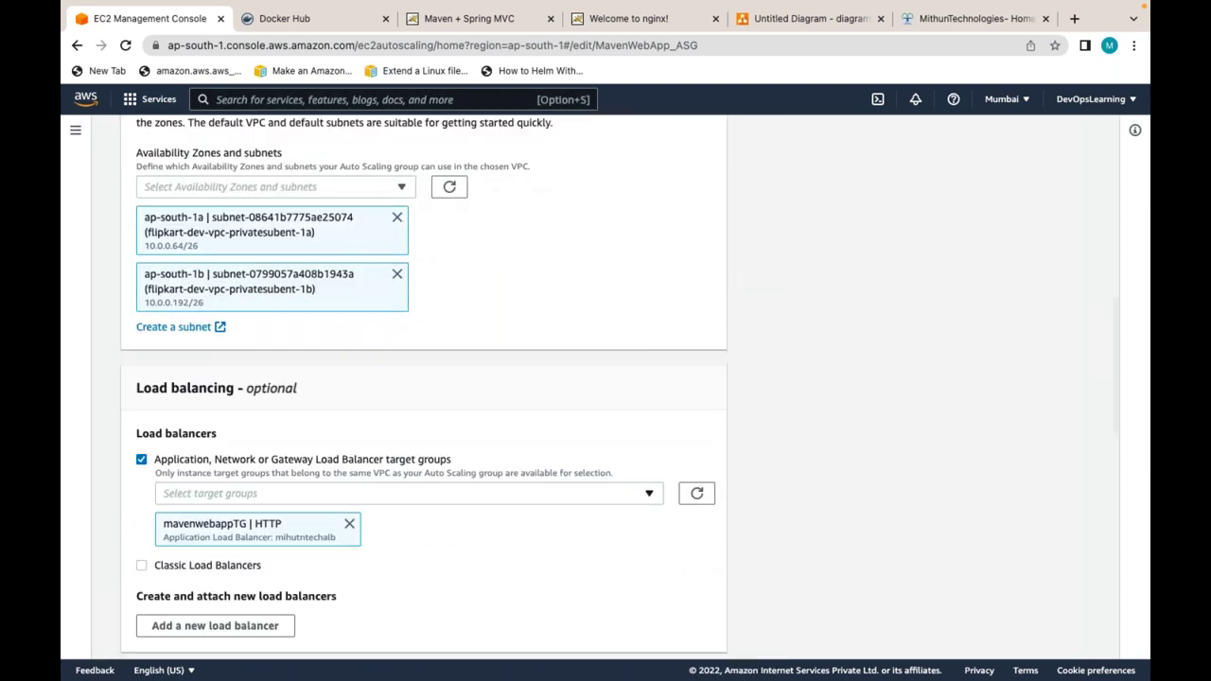
pyautogui.scroll(-3, 417, 596)
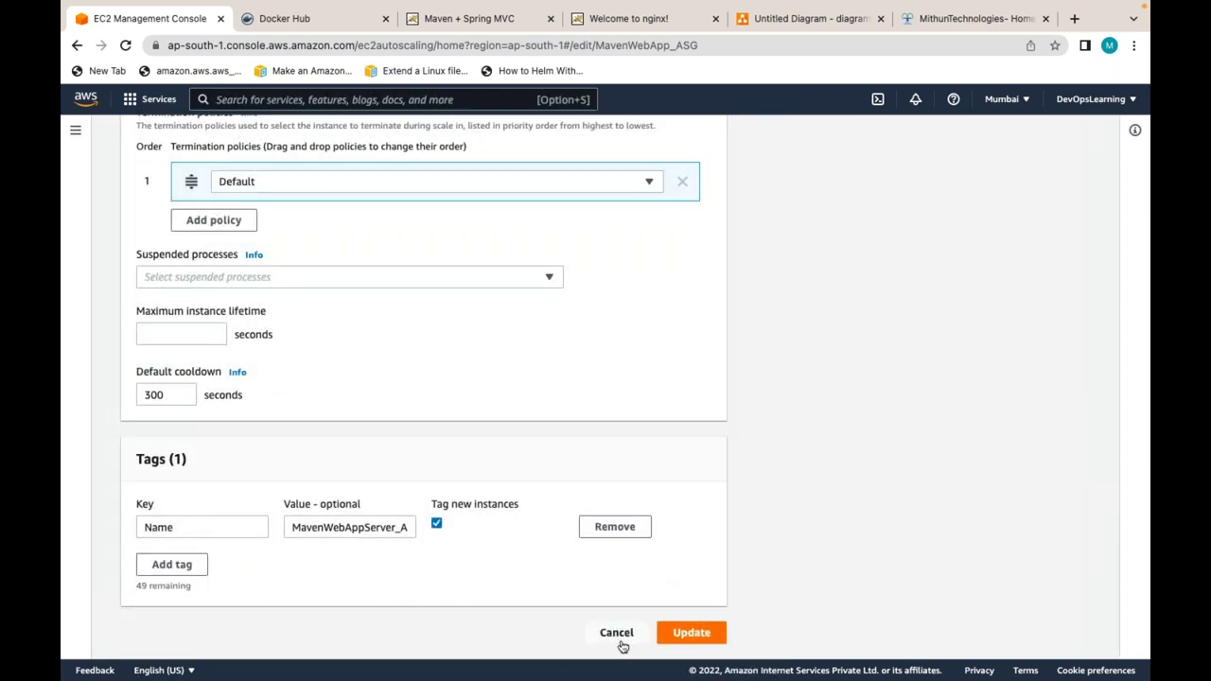
pyautogui.scroll(5, 414, 454)
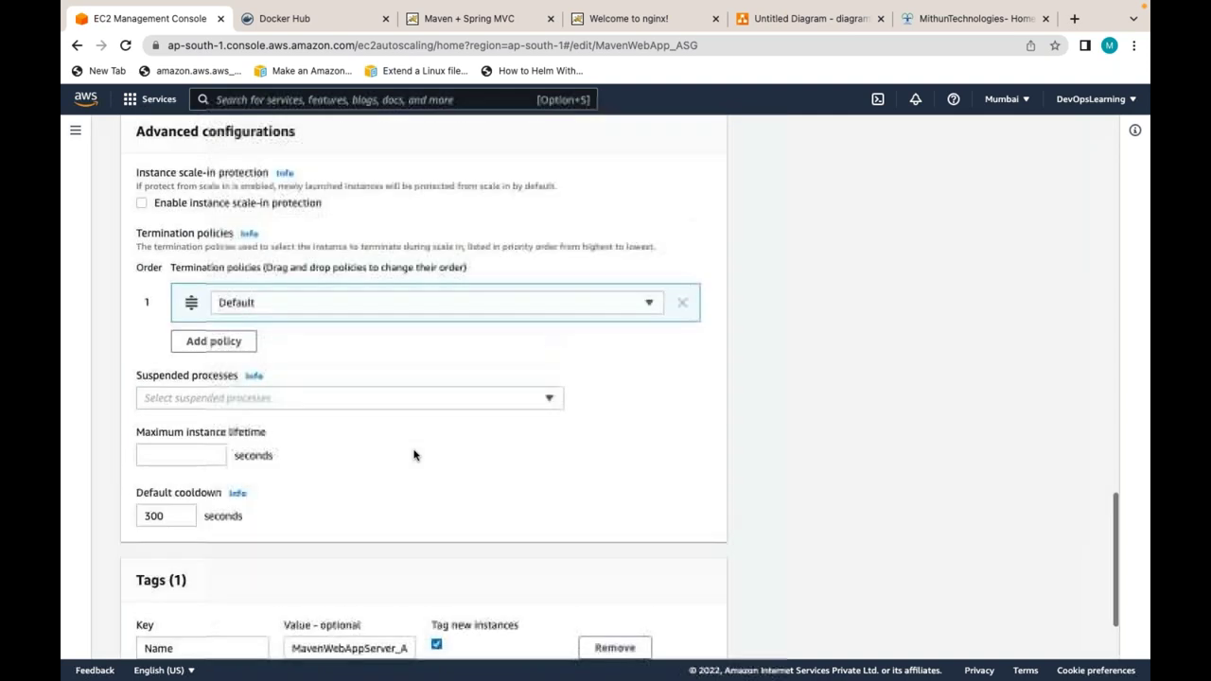
pyautogui.scroll(15, 414, 454)
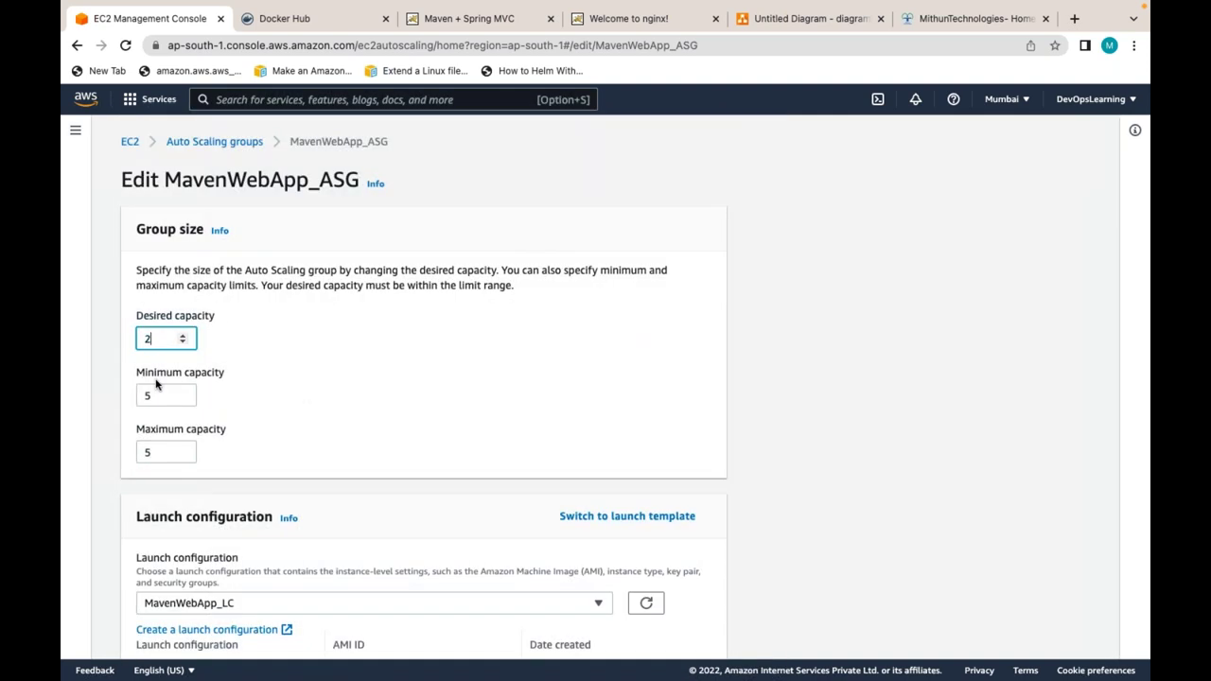
# Revert minimum and desired capacity to 0, leave for the Auto Scaling groups list, and select MavenWebApp_ASG.
pyautogui.click(157, 394)
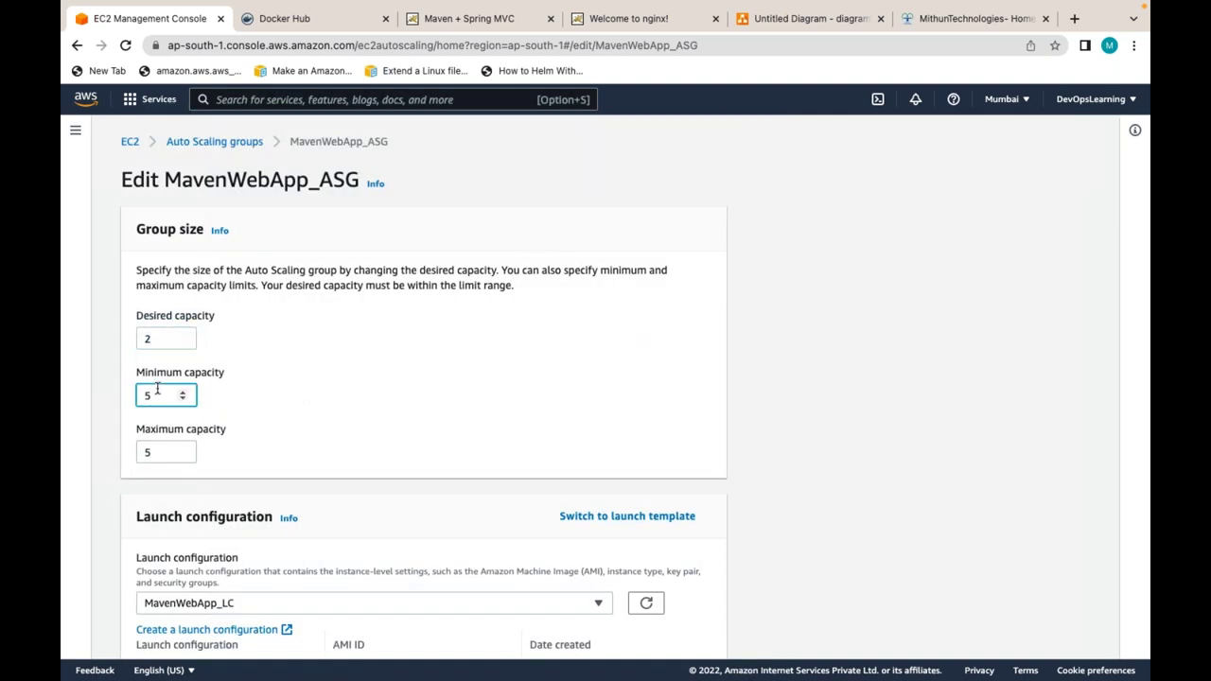
pyautogui.write('0')
pyautogui.press('Delete')
pyautogui.click(161, 339)
pyautogui.press('BackSpace')
pyautogui.write('0')
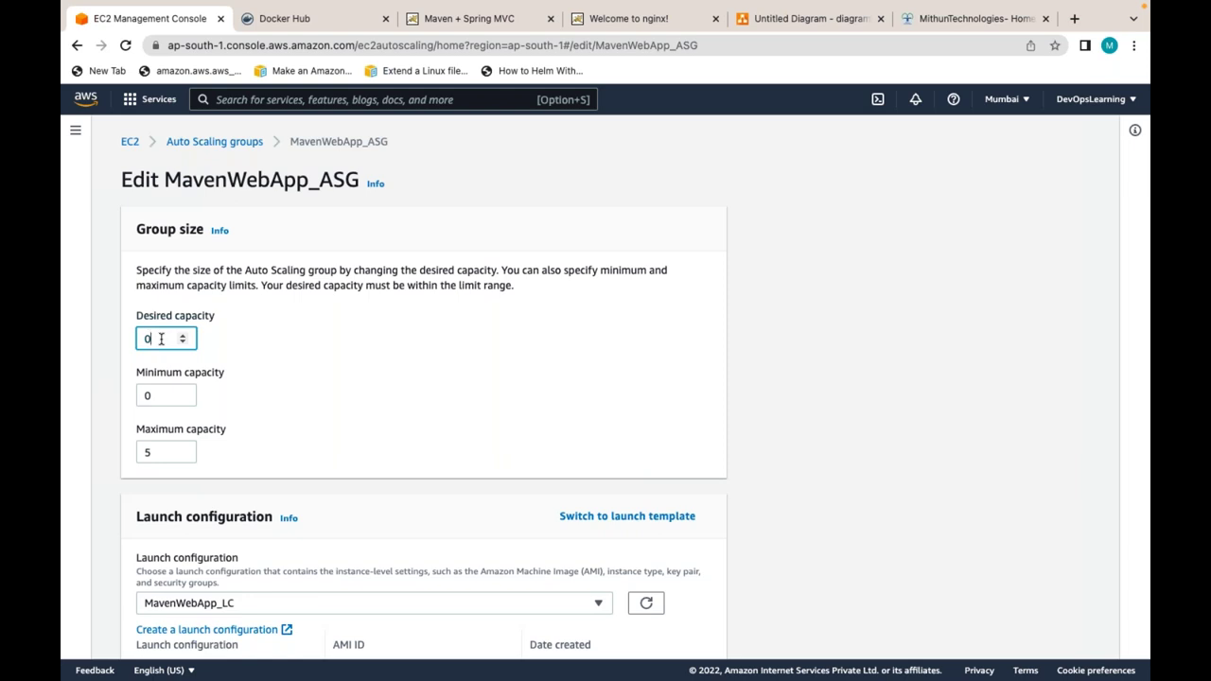
pyautogui.click(232, 142)
pyautogui.click(294, 326)
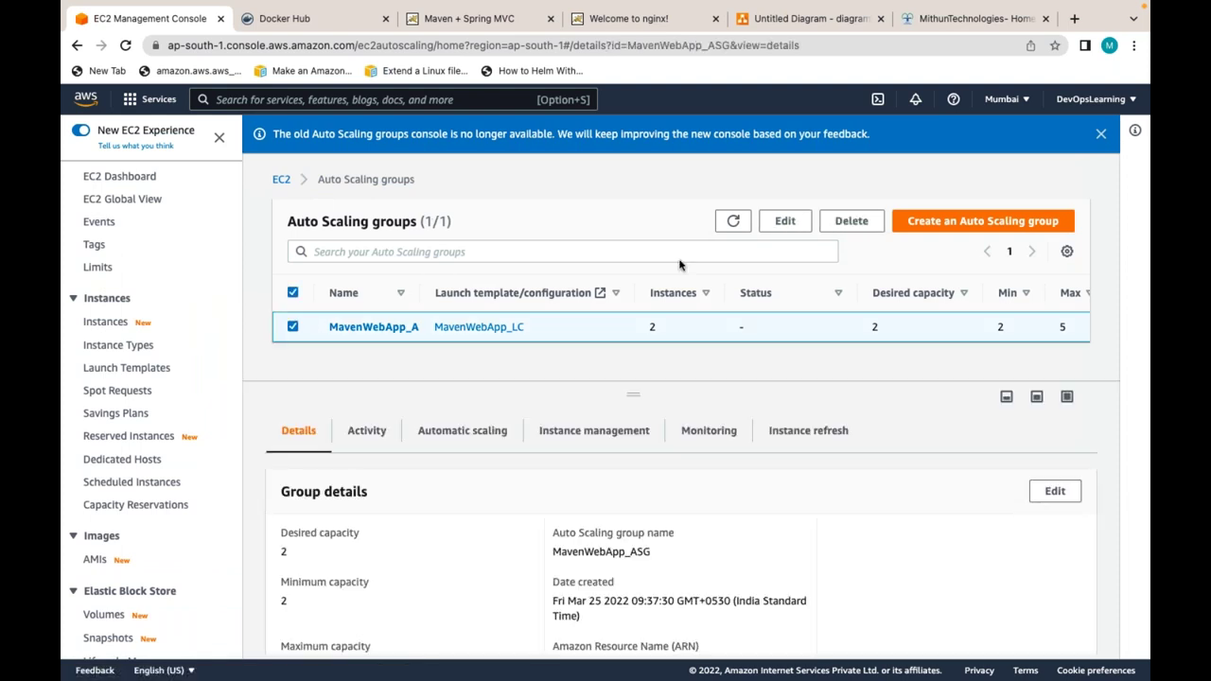
# Delete the MavenWebApp_ASG Auto Scaling group, confirming with the word 'delete'.
pyautogui.click(851, 222)
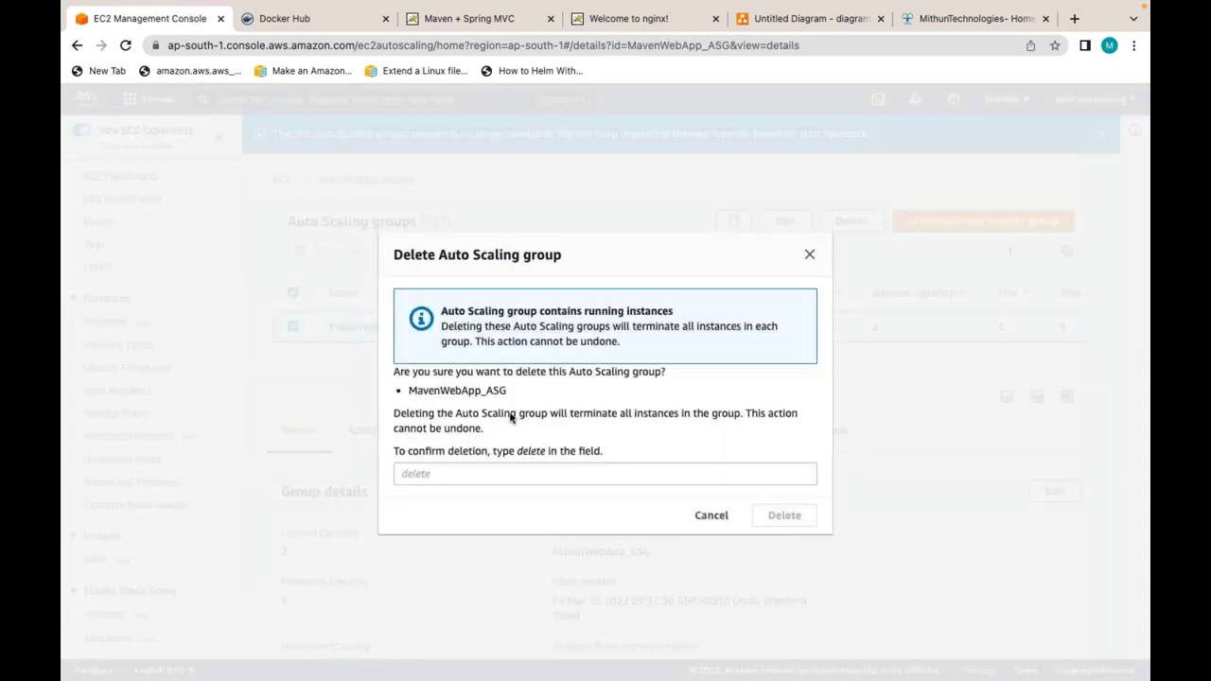
pyautogui.click(419, 470)
pyautogui.write('delete')
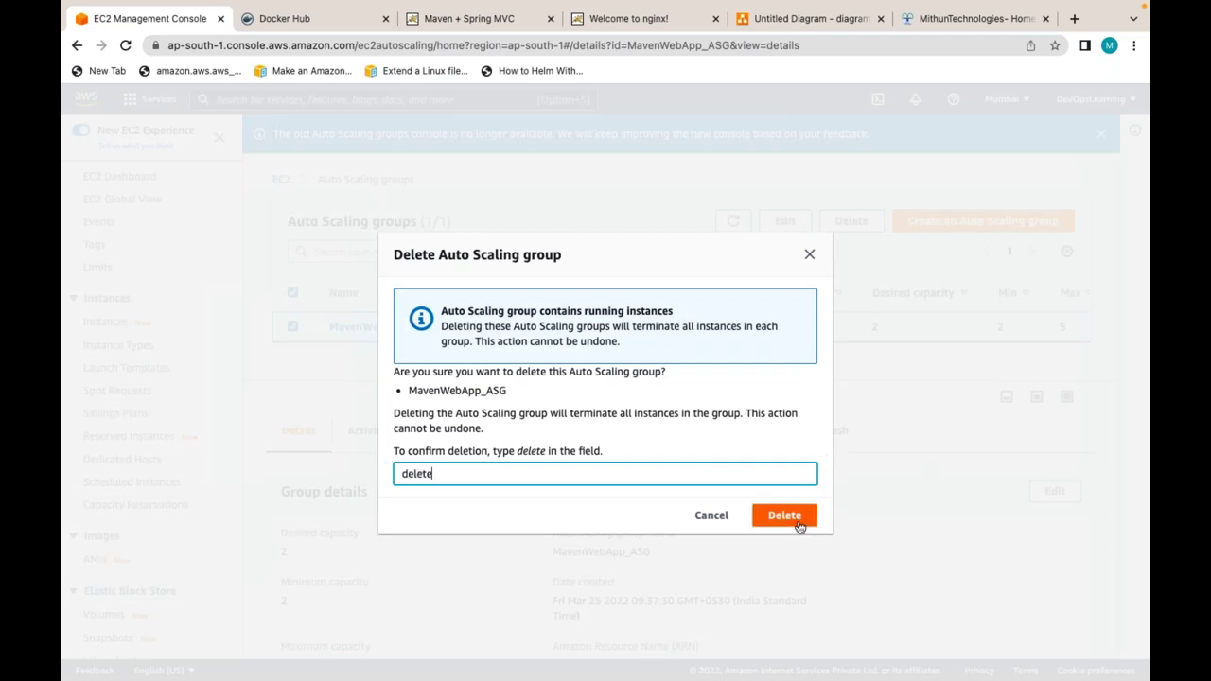
pyautogui.click(797, 520)
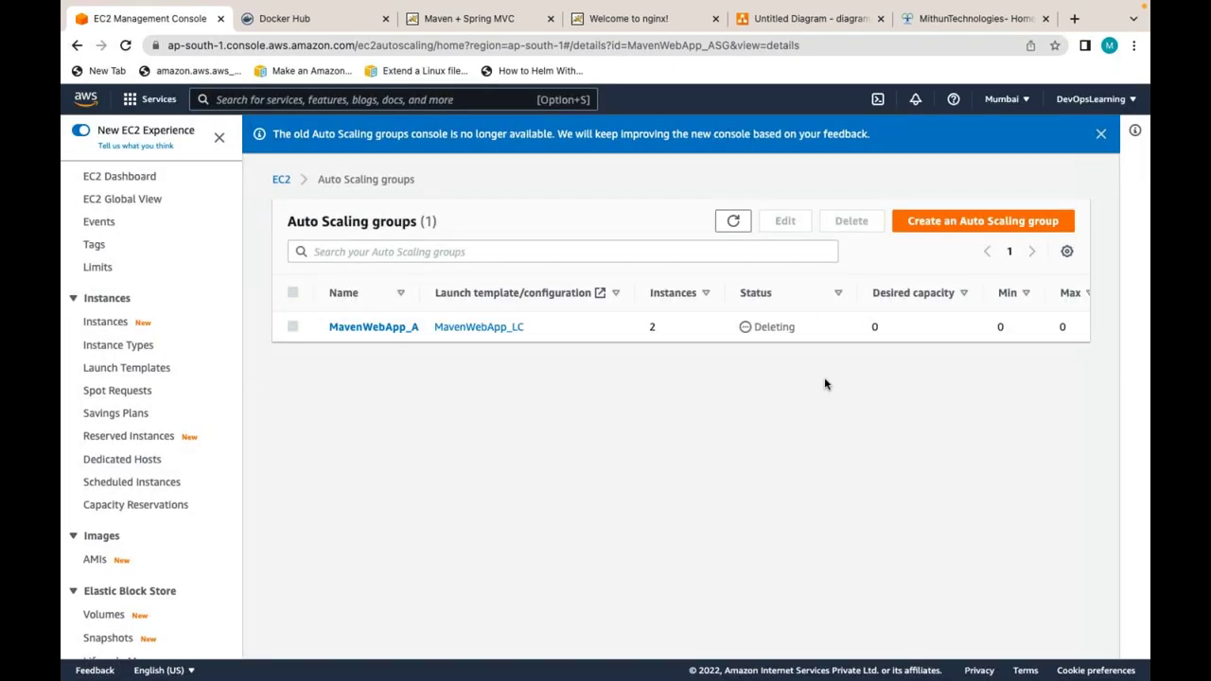
# Refresh the Auto Scaling groups list, then view the running instances on the EC2 Dashboard.
pyautogui.click(732, 221)
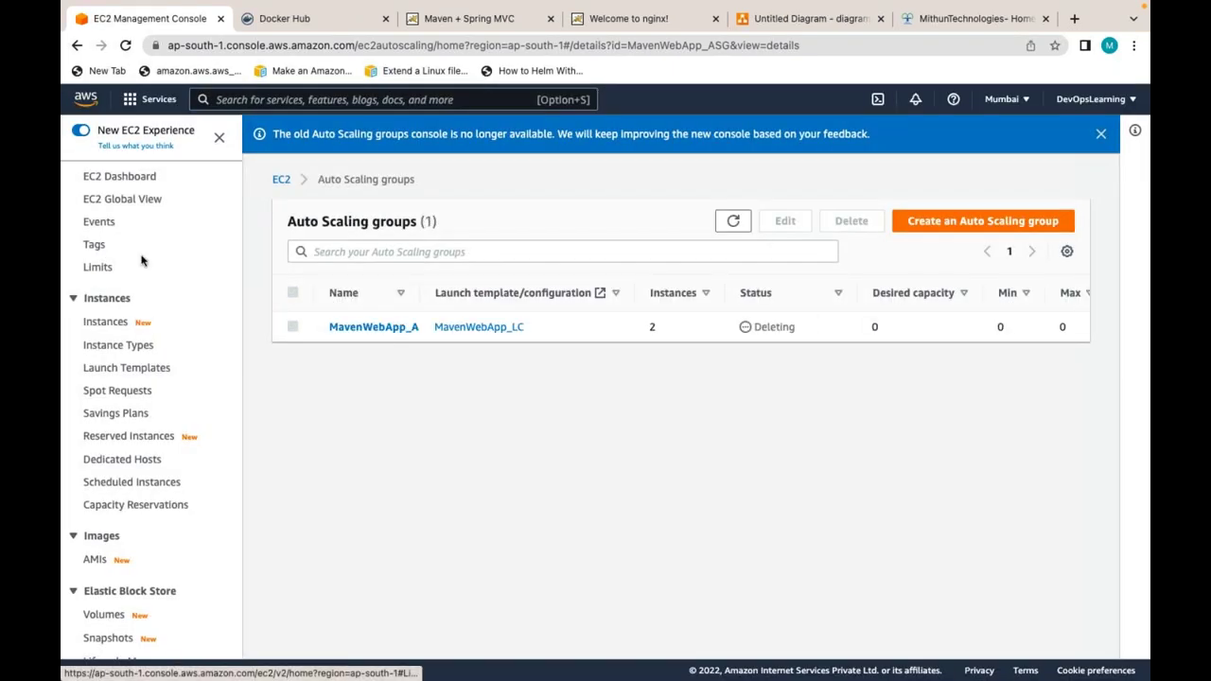
pyautogui.click(126, 179)
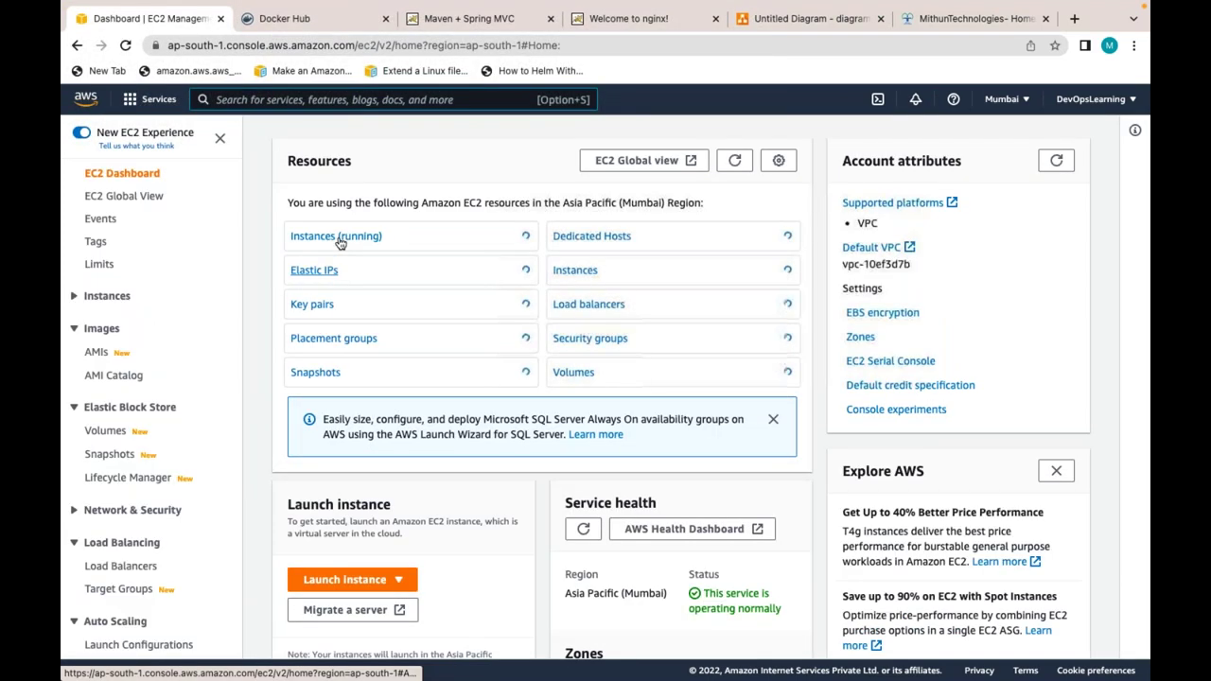
pyautogui.click(339, 238)
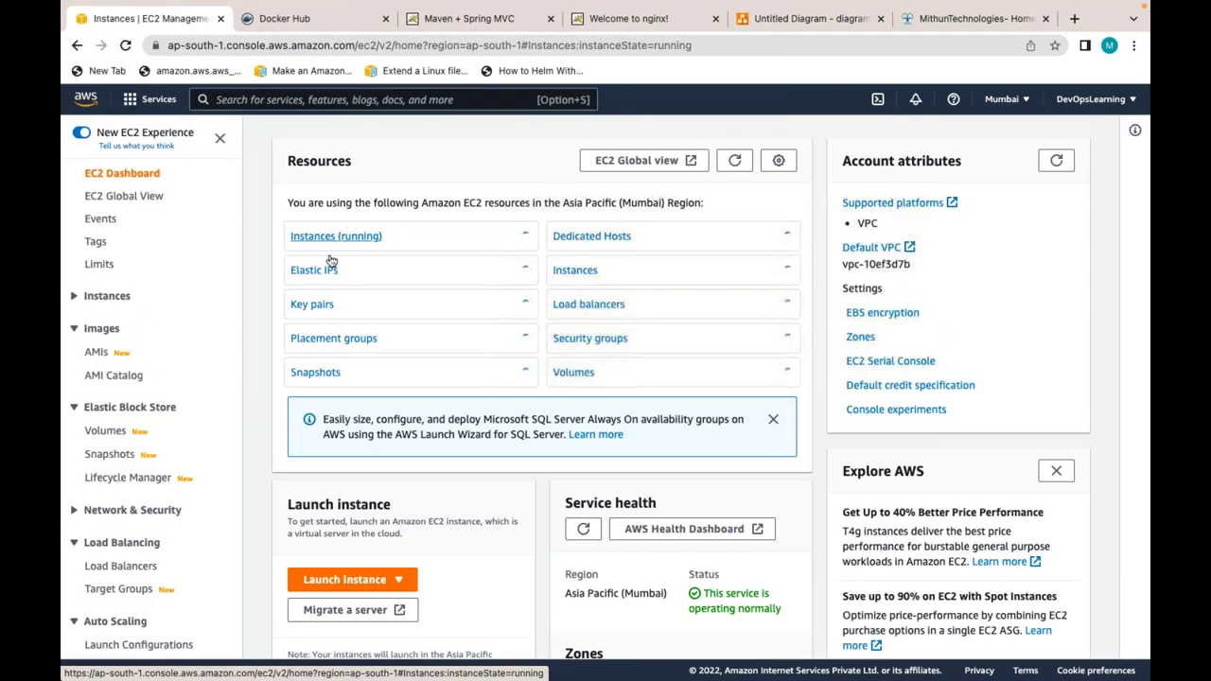
# Reload the Maven Web Application until it shows 503 Service Temporarily Unavailable, then close the tab.
pyautogui.click(937, 23)
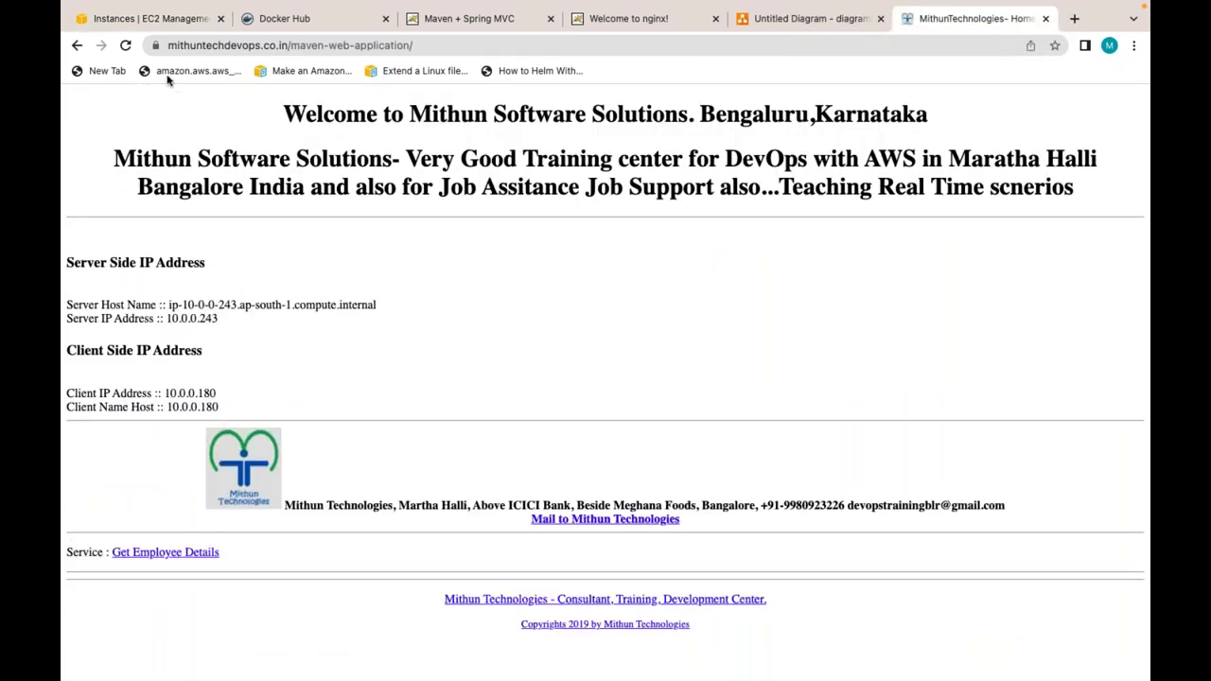
pyautogui.click(125, 45)
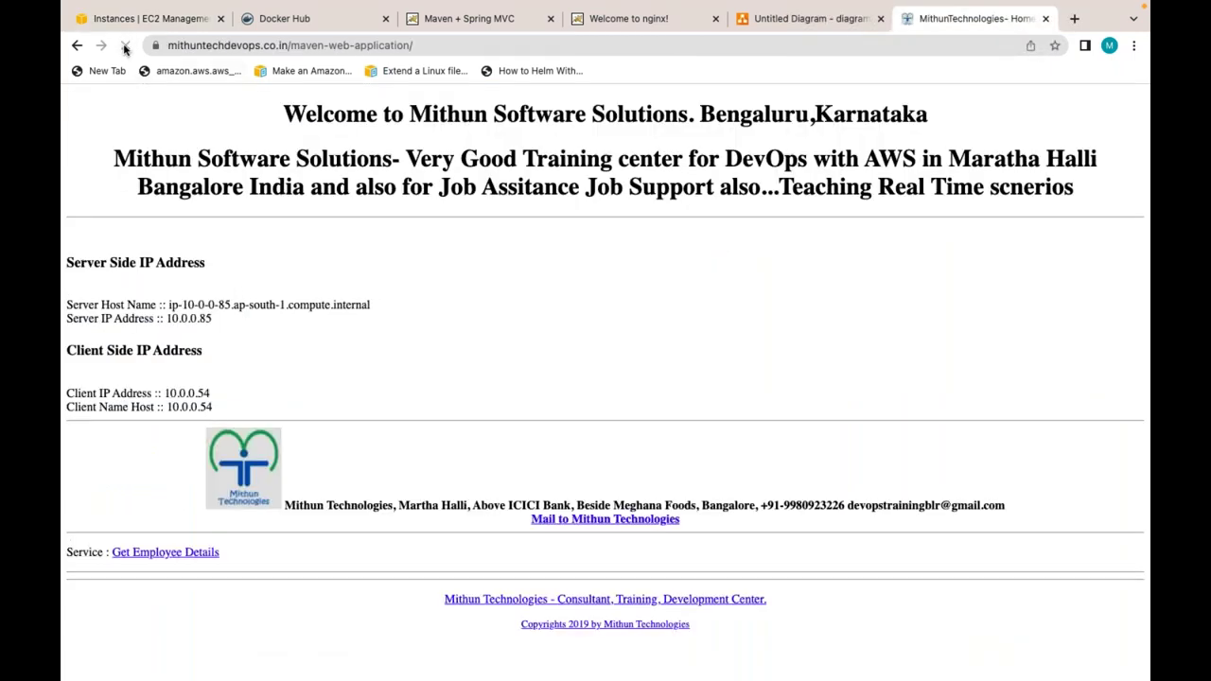
pyautogui.click(125, 48)
pyautogui.click(125, 48)
pyautogui.click(125, 48)
pyautogui.click(125, 48)
pyautogui.click(125, 48)
pyautogui.click(125, 49)
pyautogui.click(125, 47)
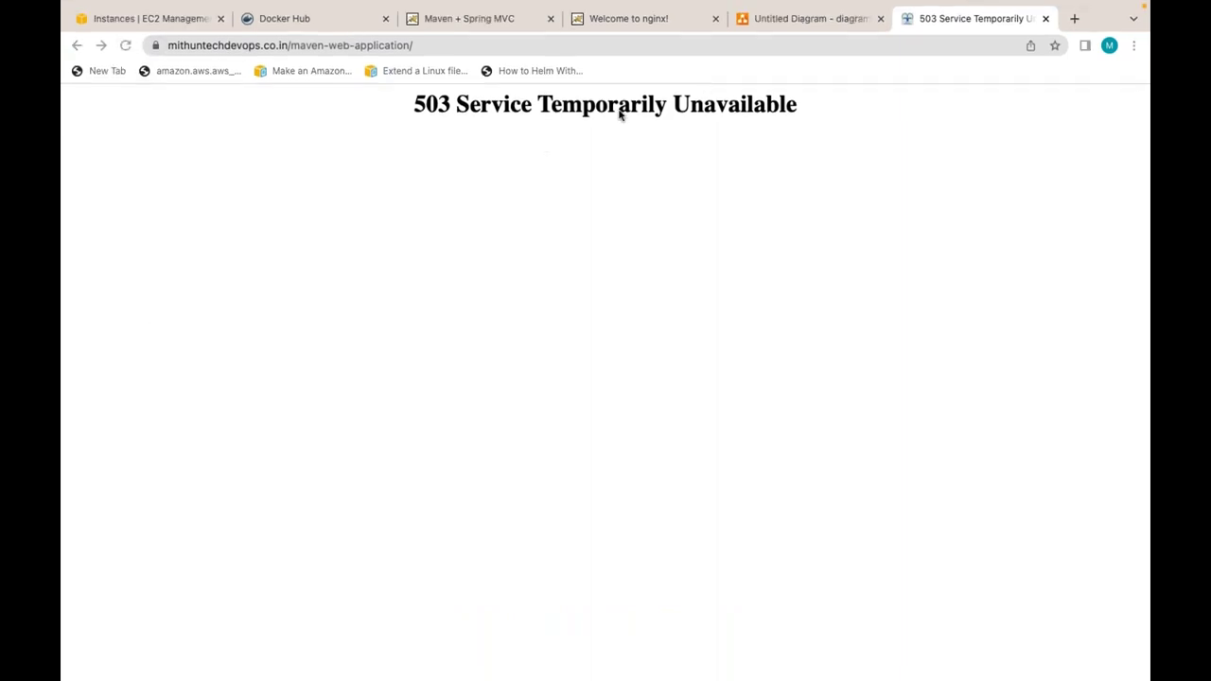
pyautogui.doubleClick(621, 108)
pyautogui.click(125, 49)
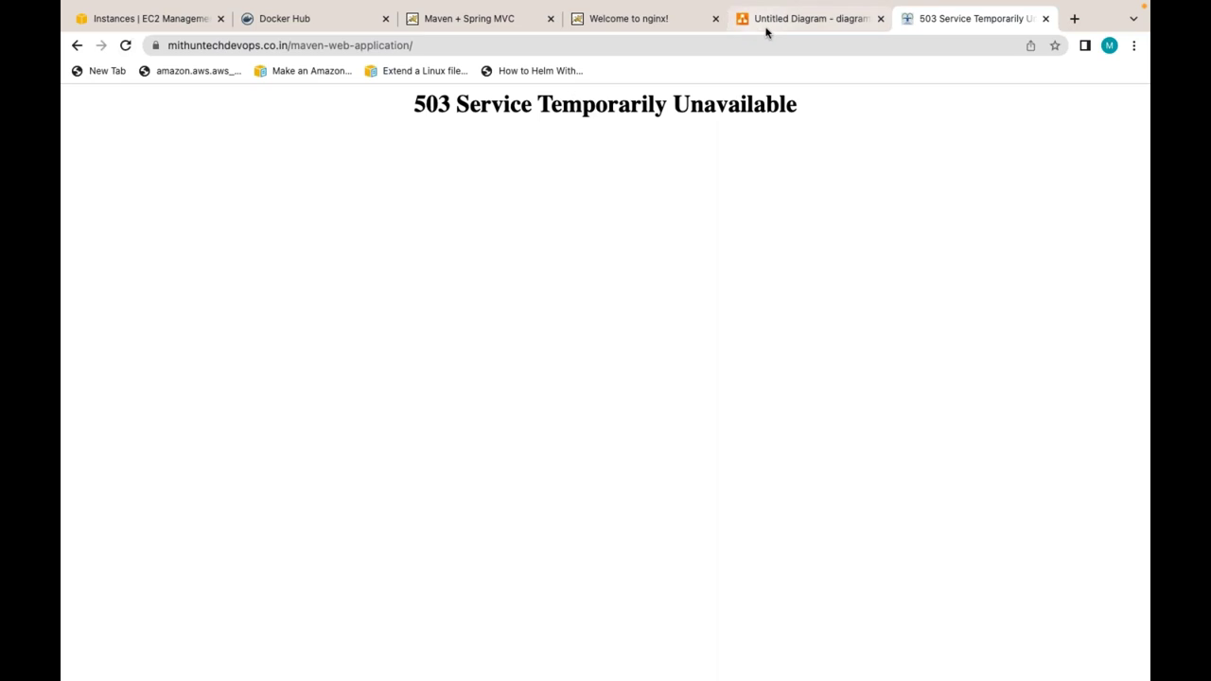
pyautogui.click(1048, 19)
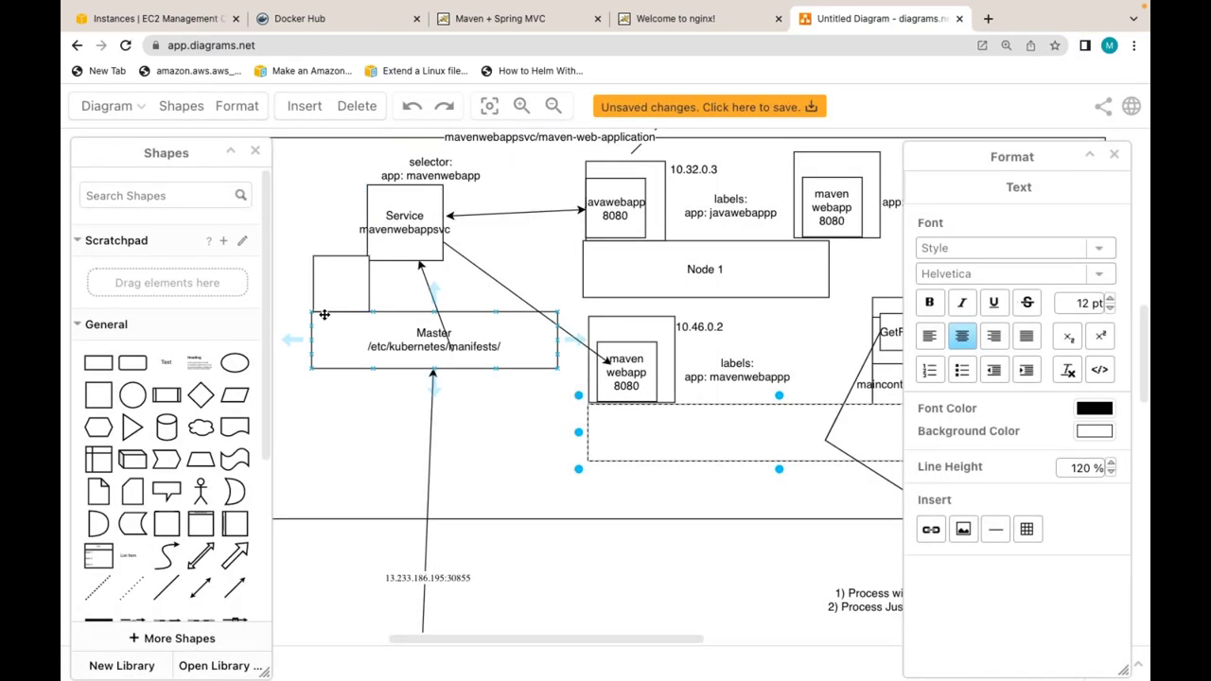
# Switch to the text editor and erase all the old Auto Scaling notes.
pyautogui.press('super+Tab')
pyautogui.press('super+Tab')
pyautogui.press('super+Tab')
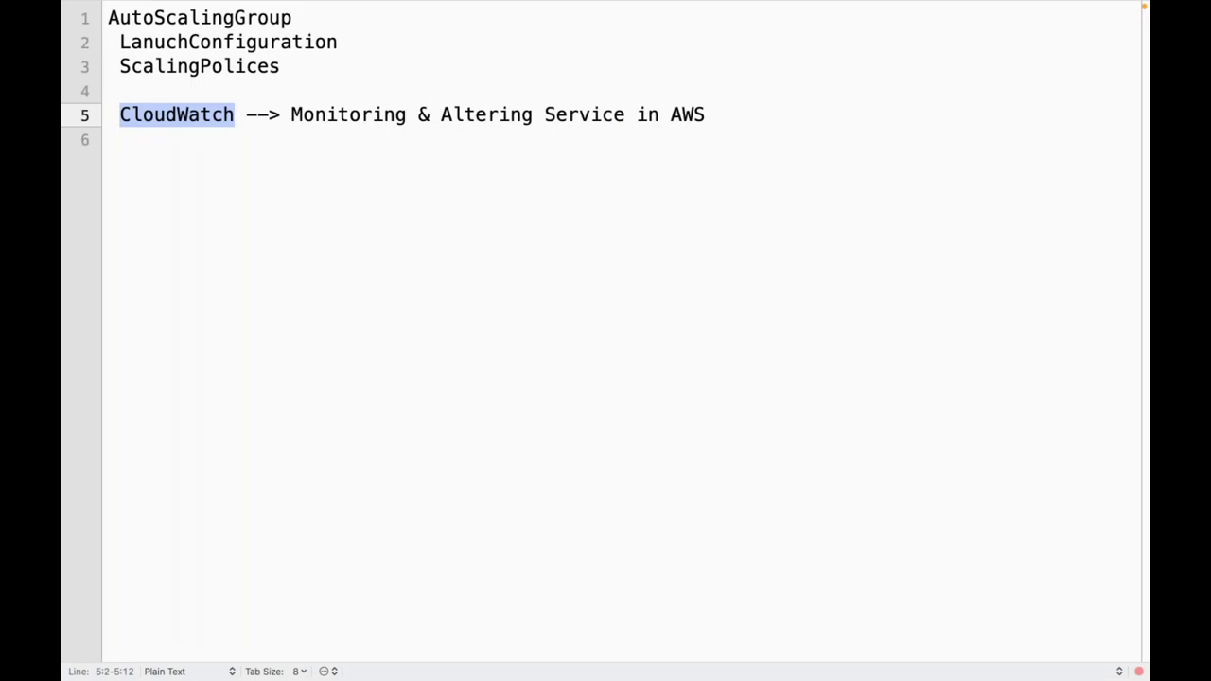
pyautogui.press('super+a')
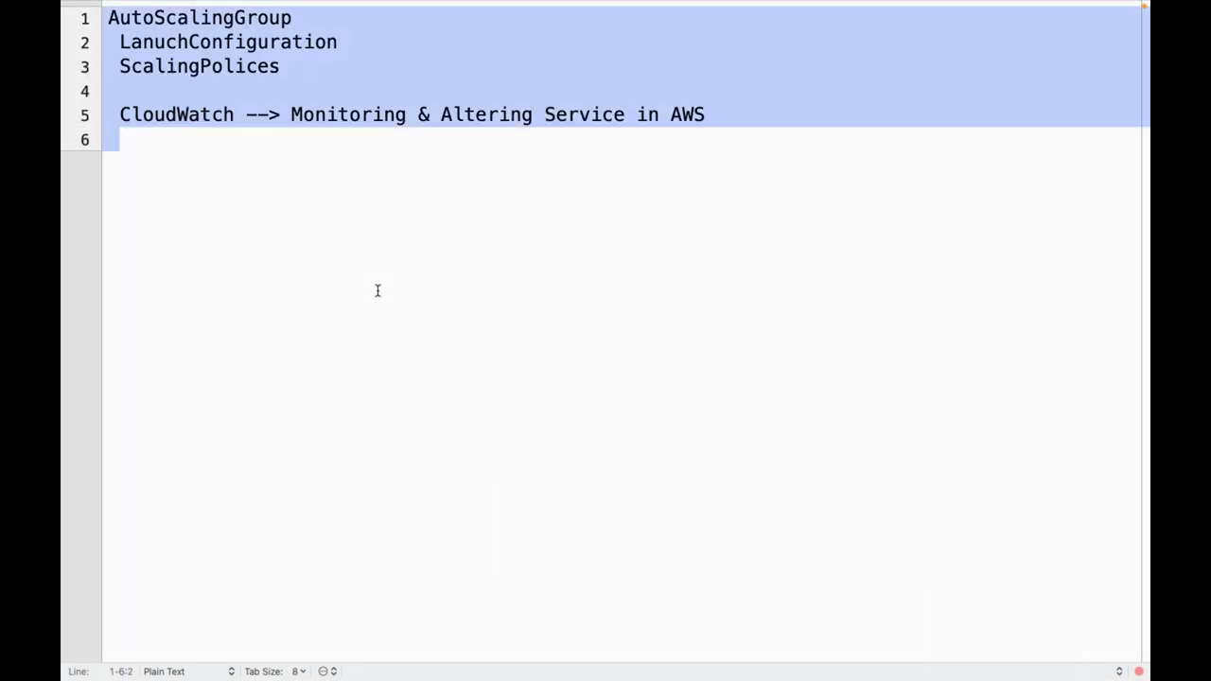
pyautogui.press('BackSpace')
pyautogui.press('Return')
pyautogui.press('Return')
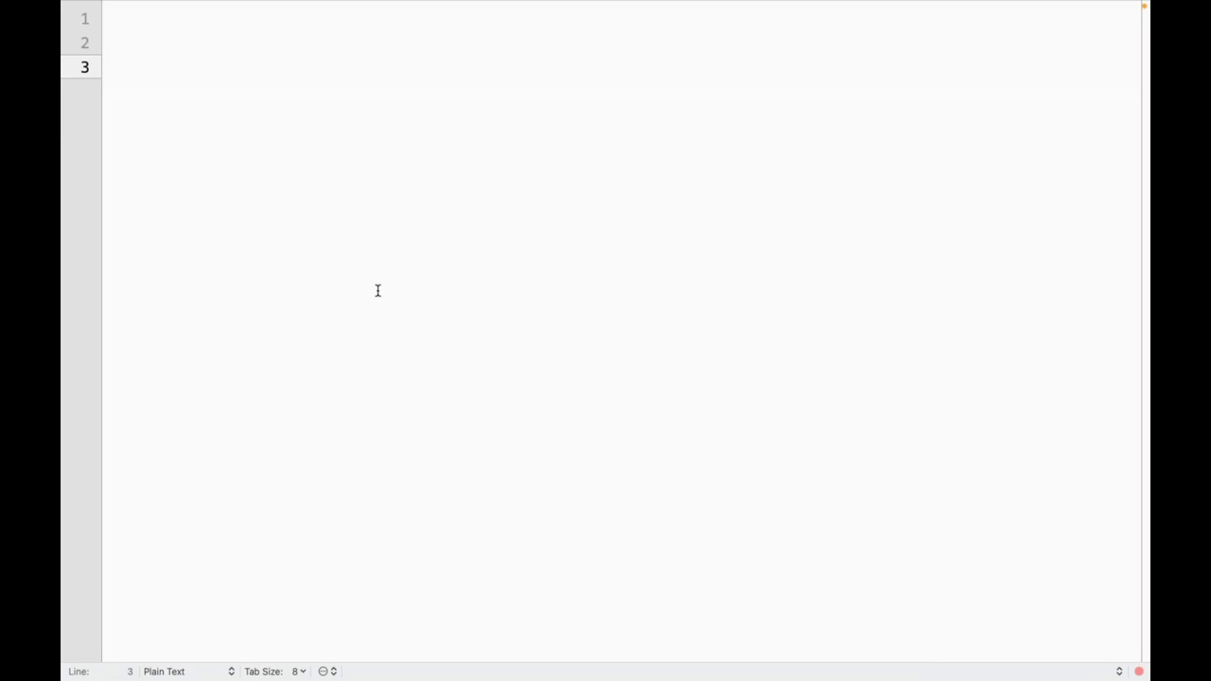
# Type 'IAM' on line 2 and enlarge the editor text.
pyautogui.press('Up')
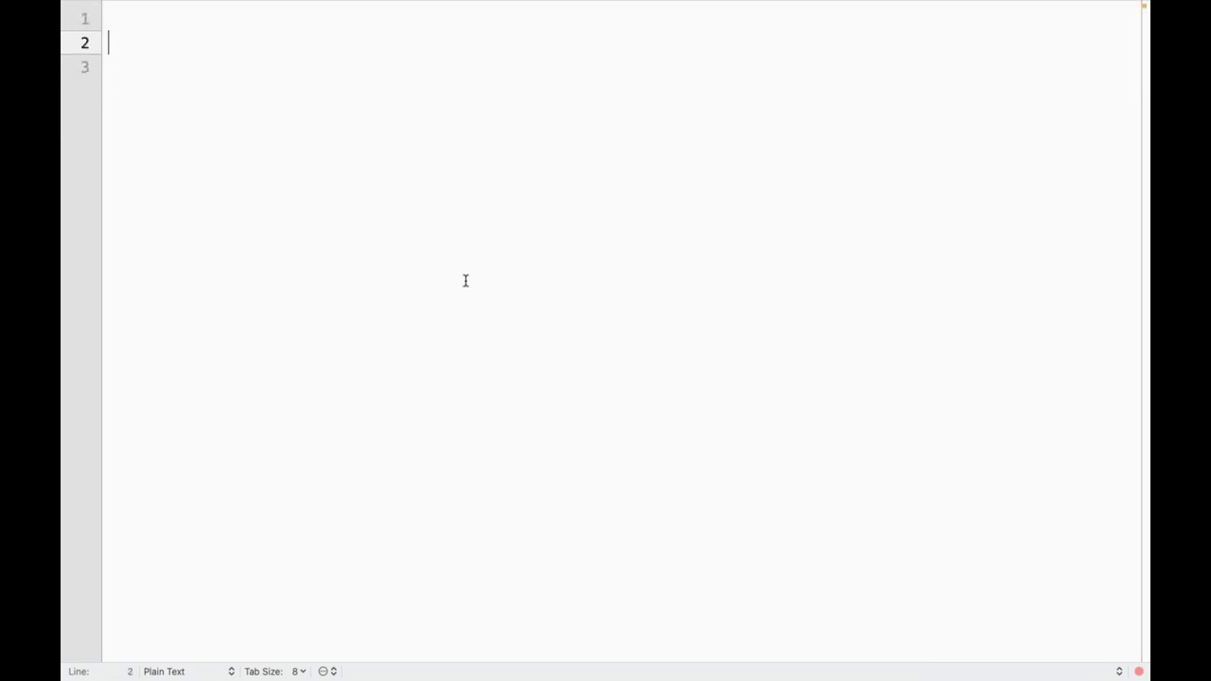
pyautogui.write('IAM')
pyautogui.press('super+plus')
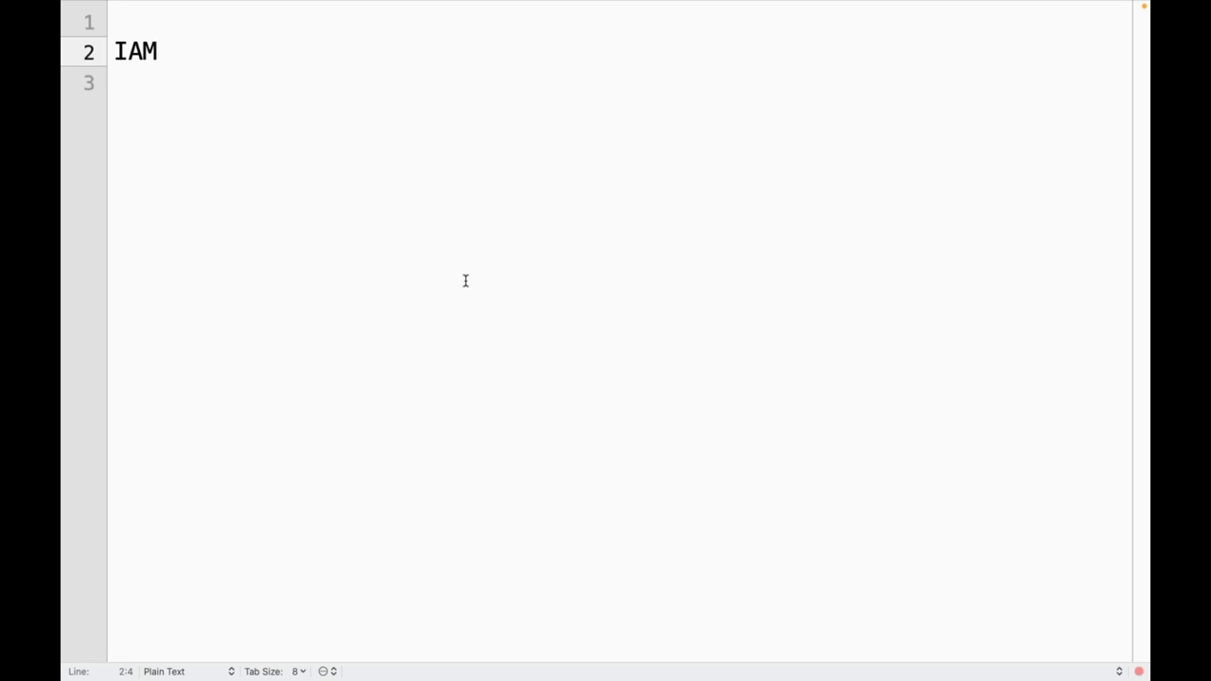
# Extend the IAM line to '--> Identity And Access Management(Authentication & Authorization)'.
pyautogui.write('--> Identity And Access Management')
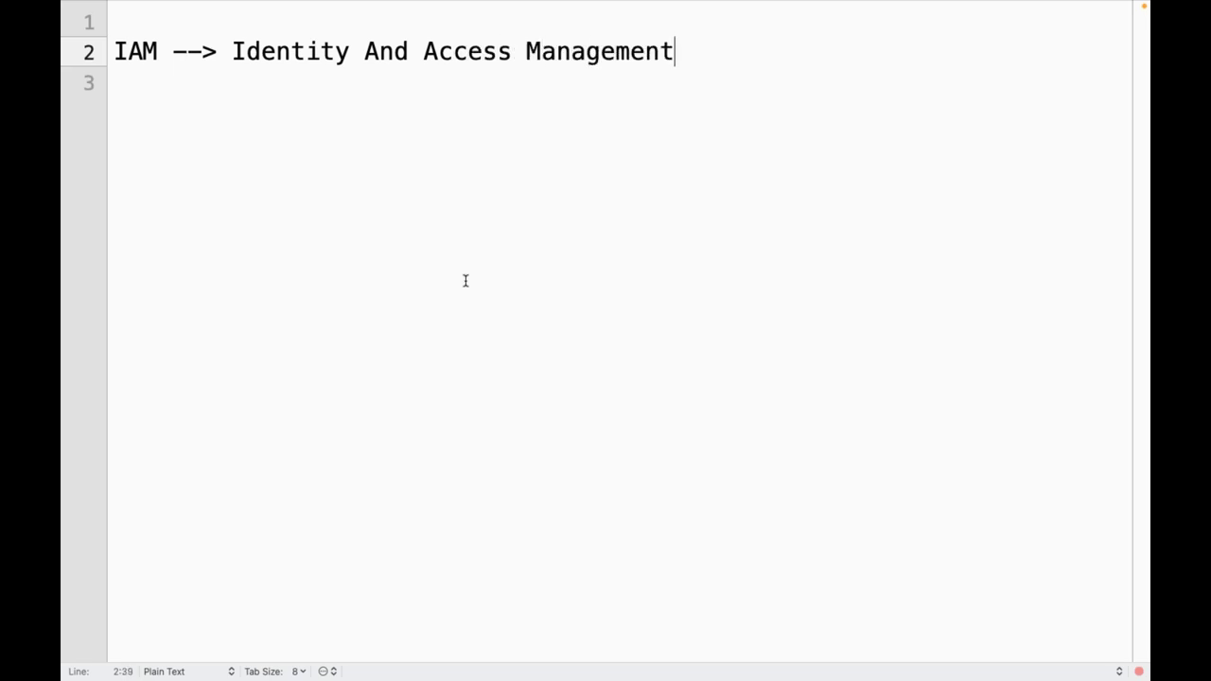
pyautogui.write('(Auth')
pyautogui.write('entication')
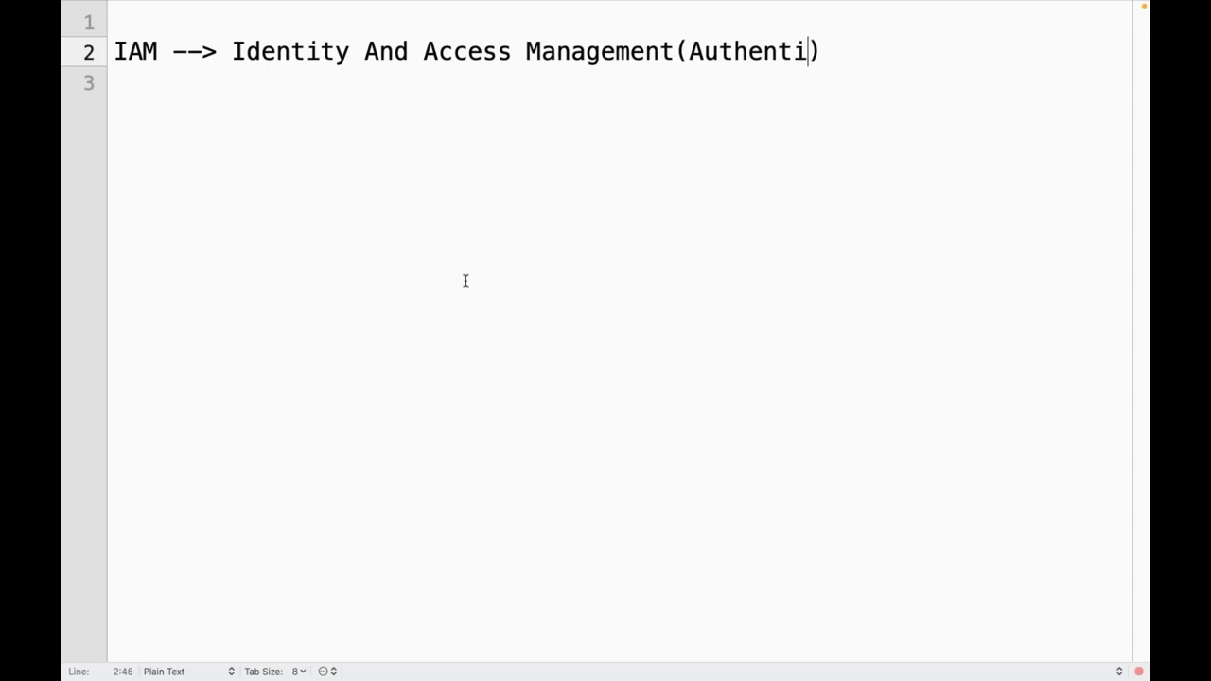
pyautogui.write(' *')
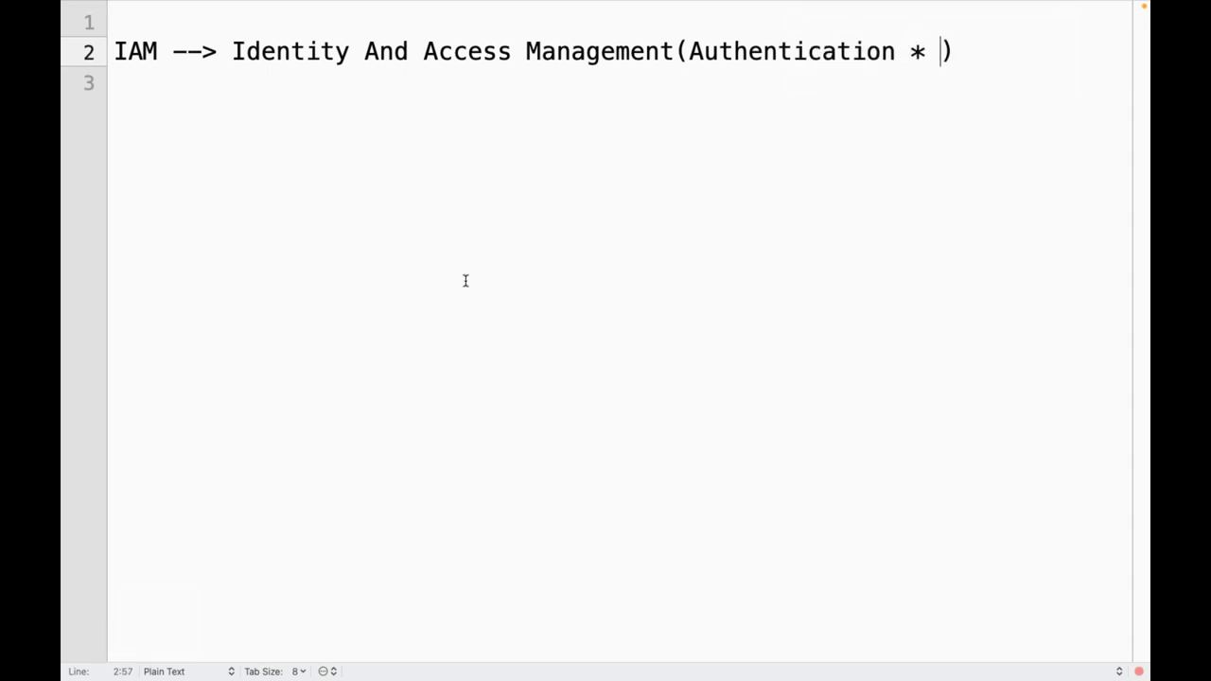
pyautogui.press('BackSpace')
pyautogui.press('BackSpace')
pyautogui.write('& A')
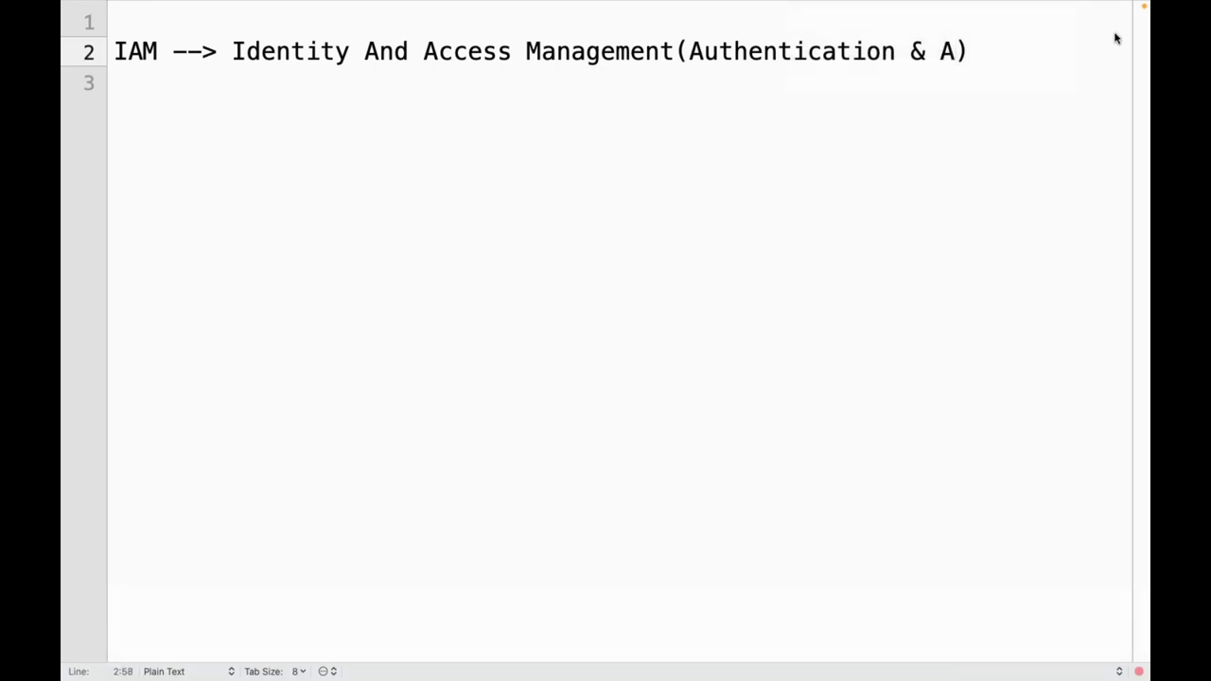
pyautogui.write('ut')
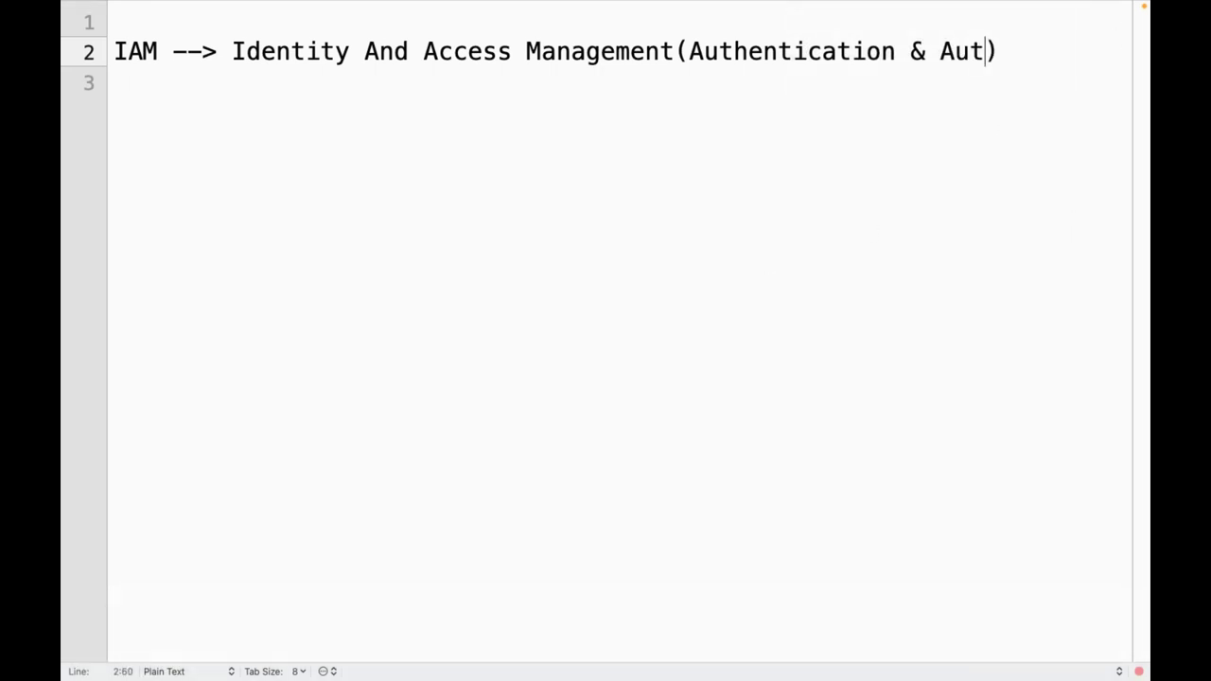
pyautogui.write('hori')
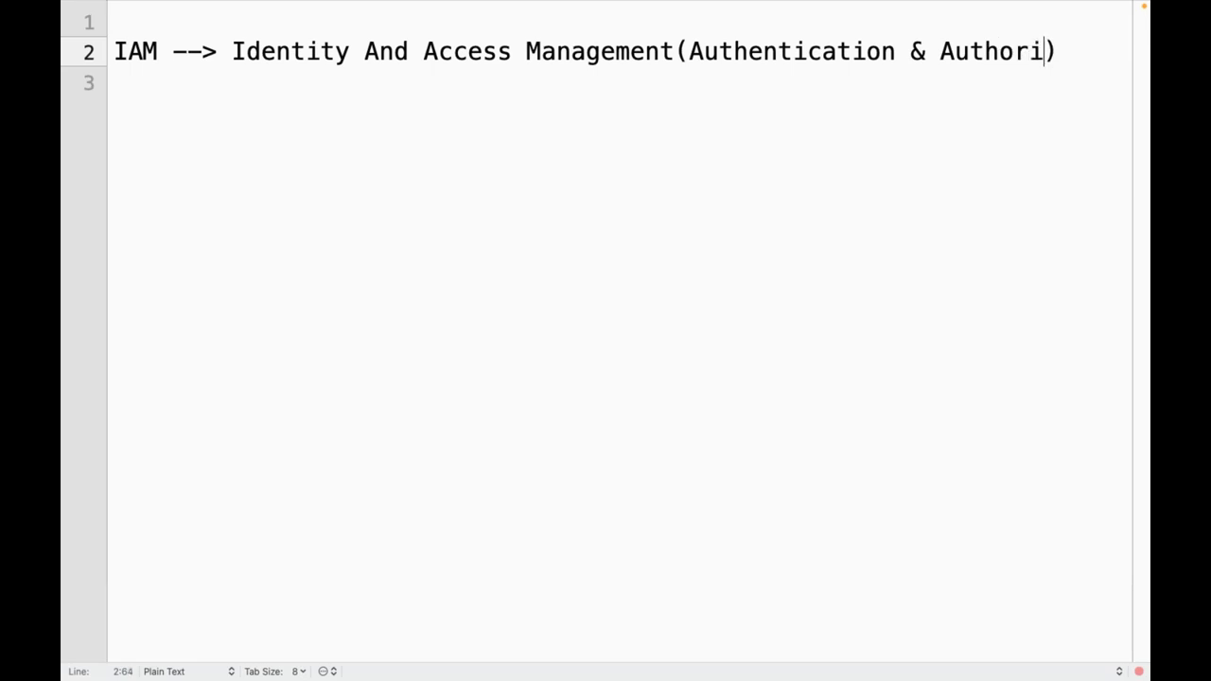
pyautogui.write('zation')
pyautogui.press('super+minus')
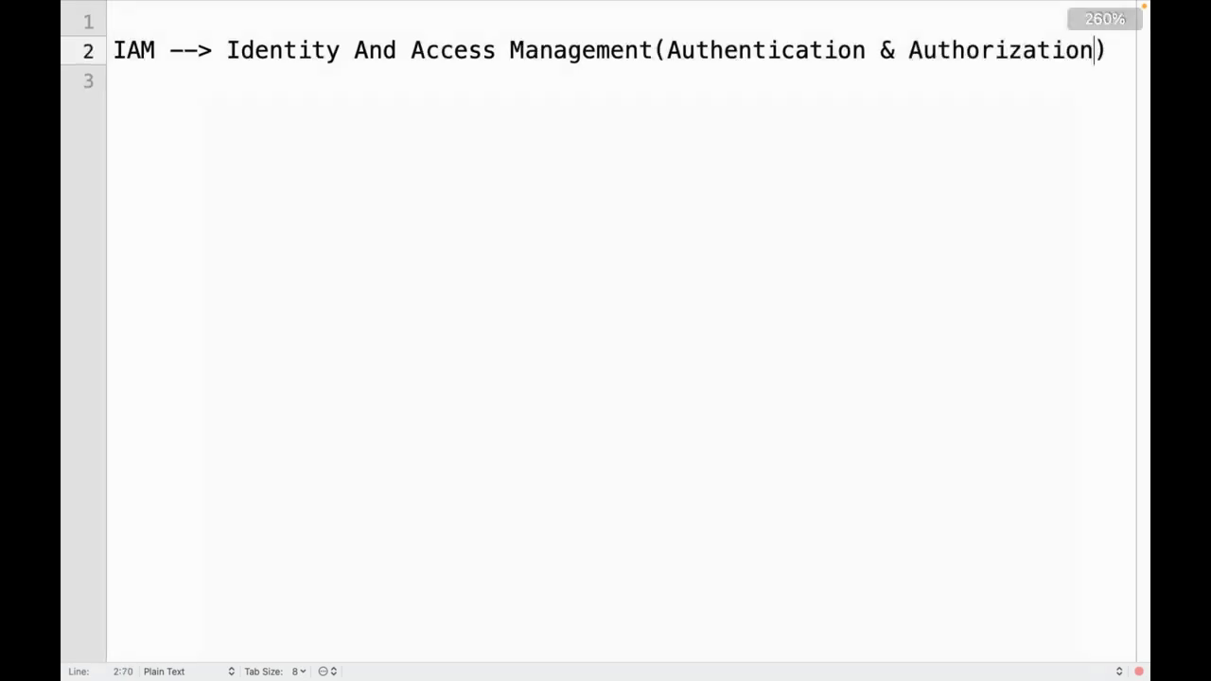
pyautogui.press('super+minus')
pyautogui.write(')')
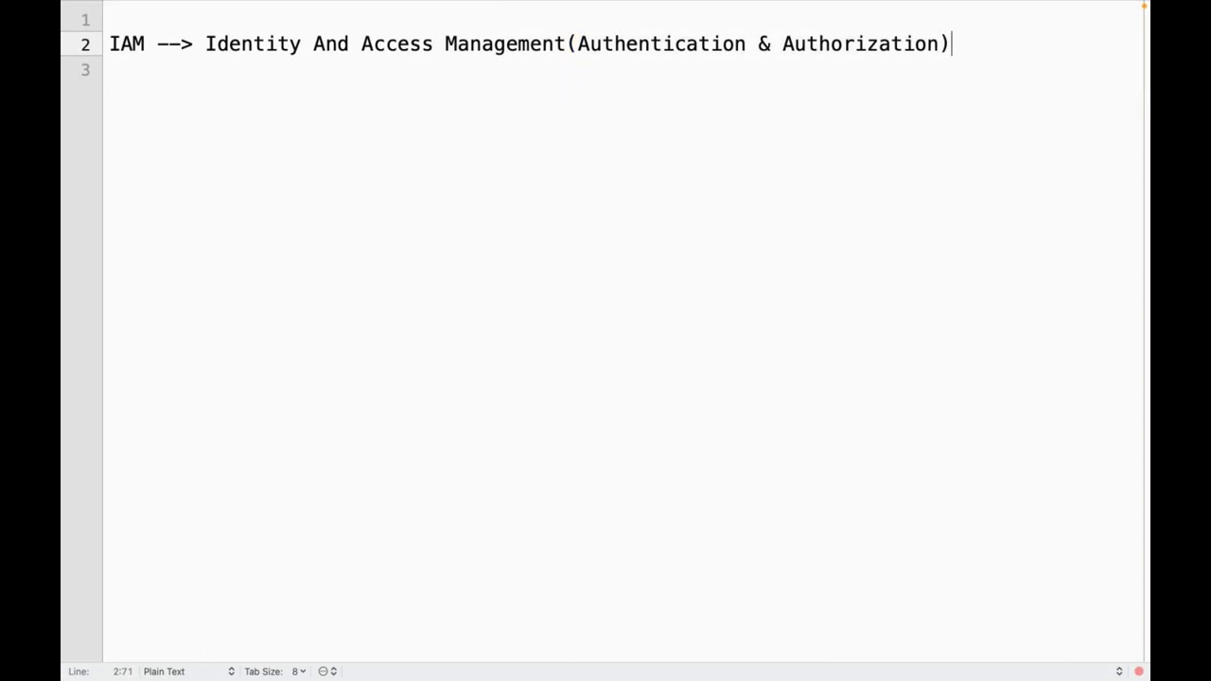
# Add the question 'Who can do what with in AWS?' on the next line and highlight it.
pyautogui.press('Return')
pyautogui.press('Return')
pyautogui.write('Whi')
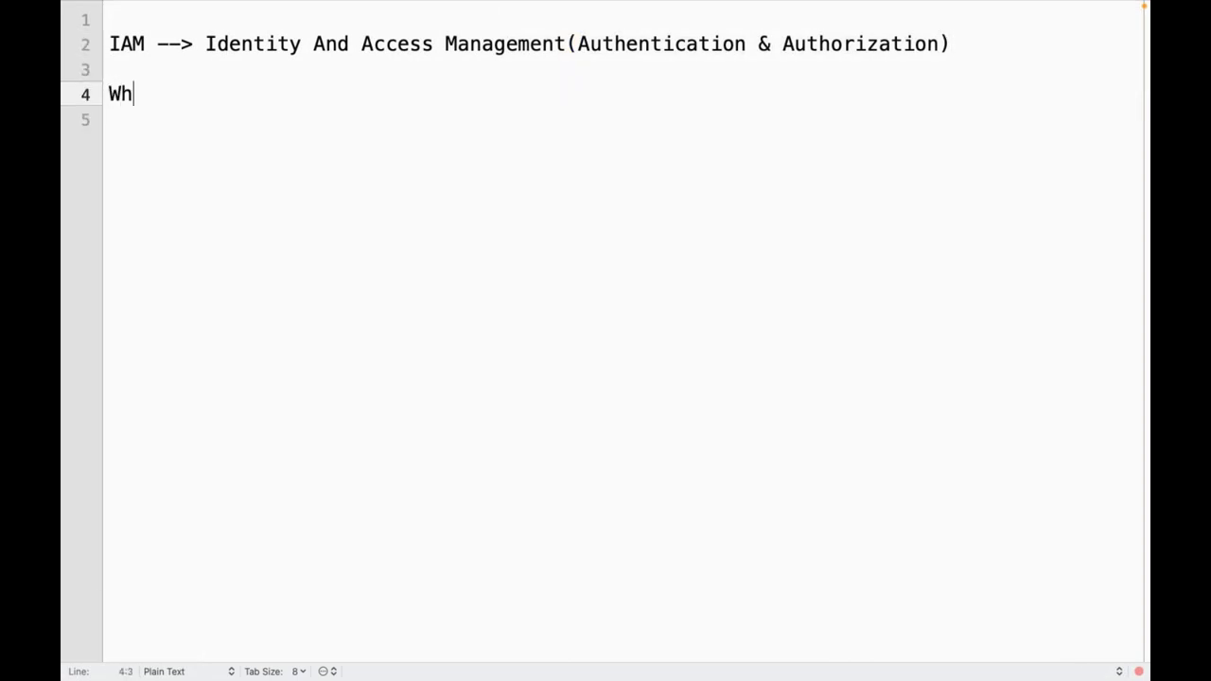
pyautogui.press('BackSpace')
pyautogui.press('BackSpace')
pyautogui.write('o can do wi')
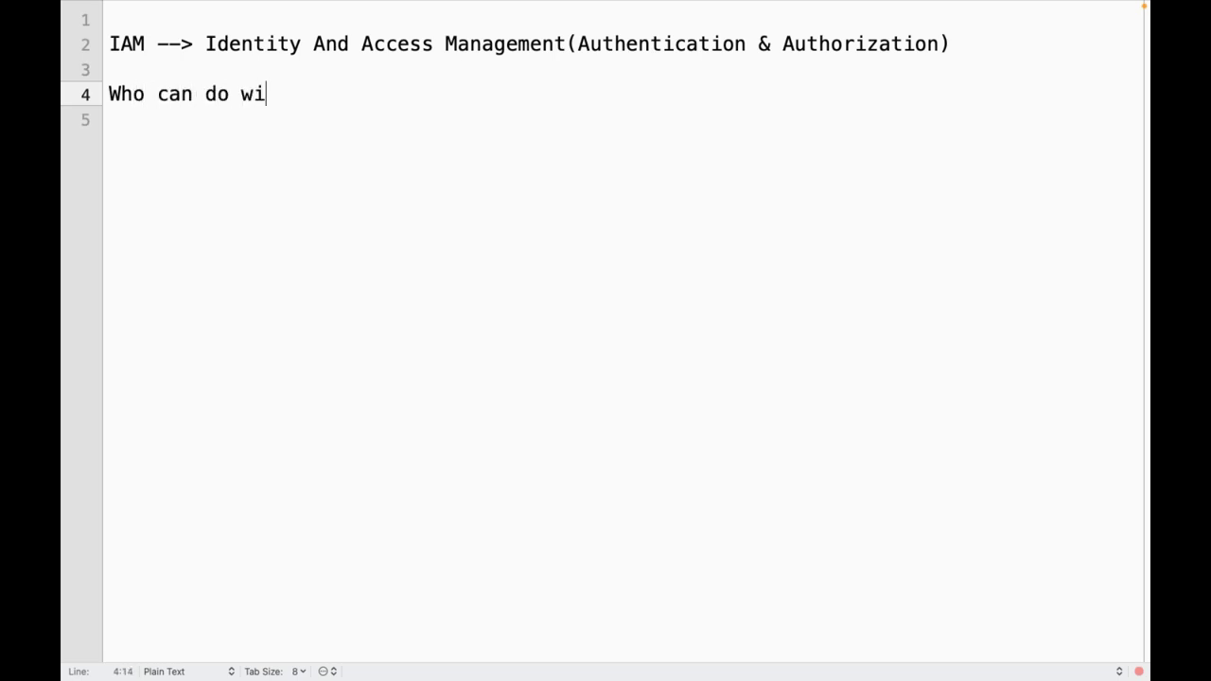
pyautogui.press('BackSpace')
pyautogui.write('hat wit')
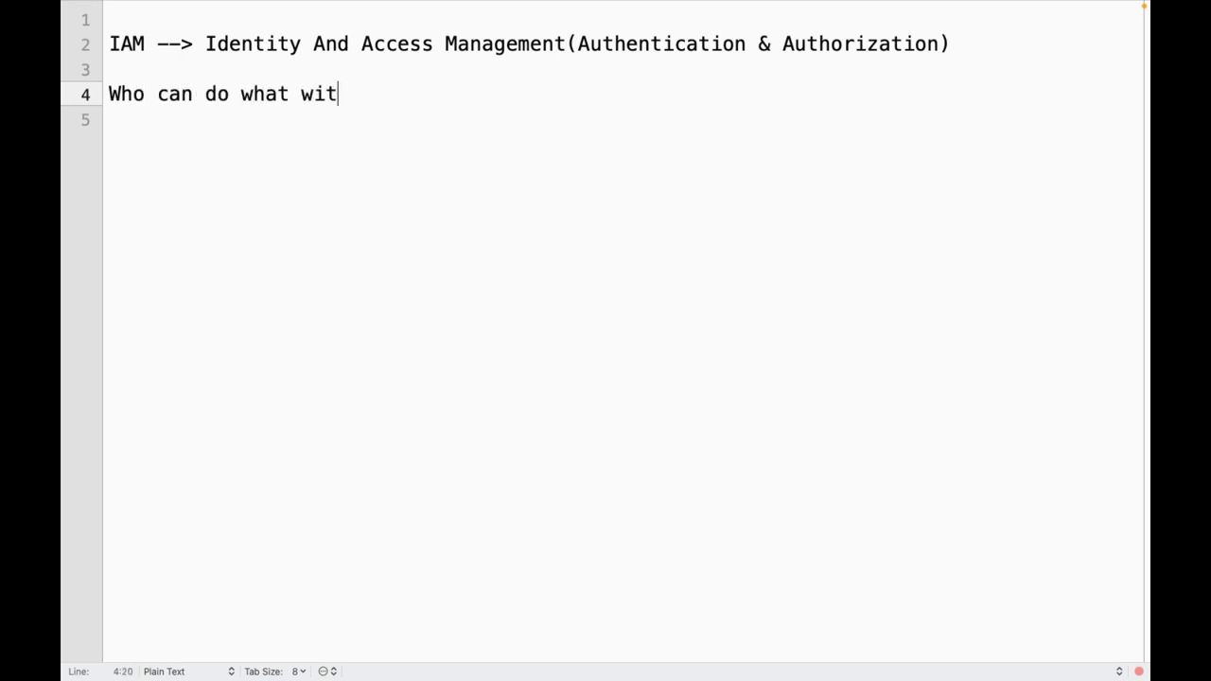
pyautogui.write('h in AWS?')
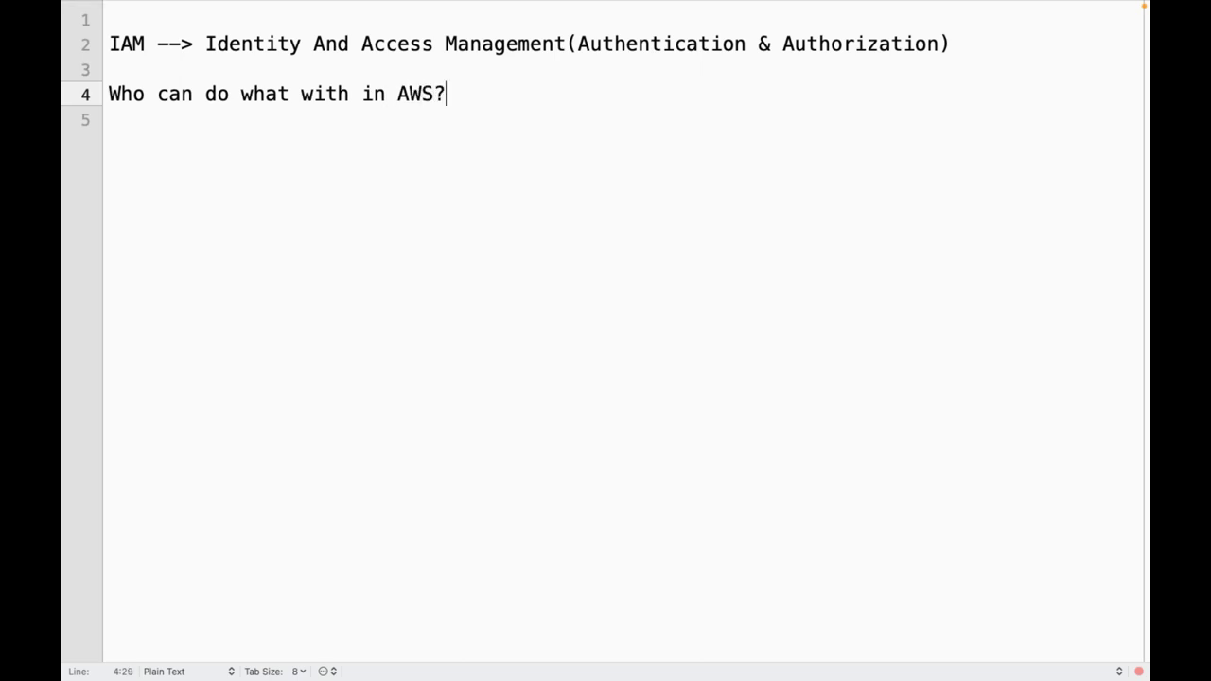
pyautogui.press('Return')
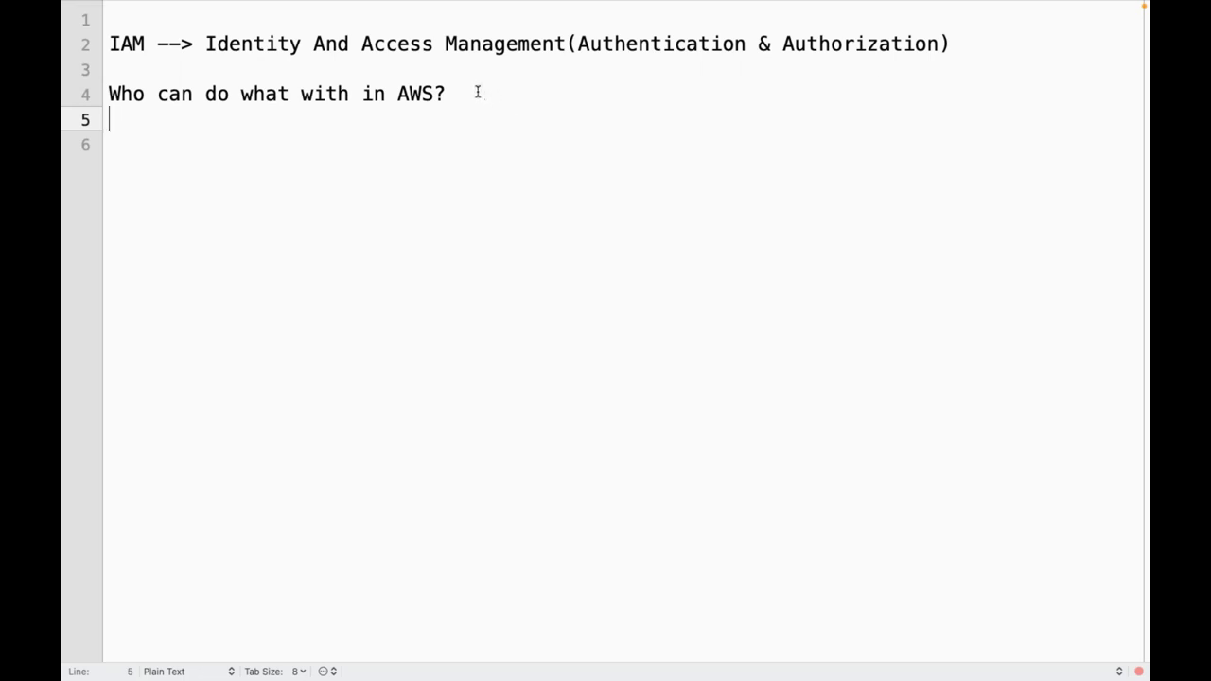
pyautogui.moveTo(463, 97); pyautogui.dragTo(84, 92)
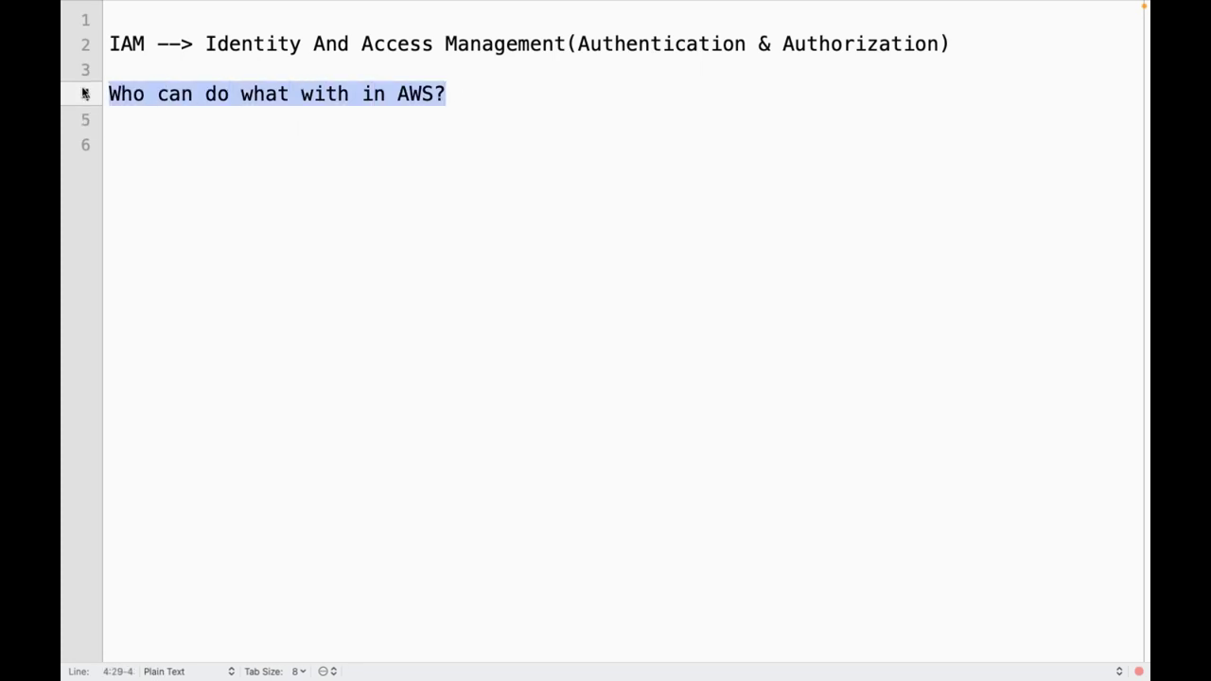
pyautogui.doubleClick(114, 43)
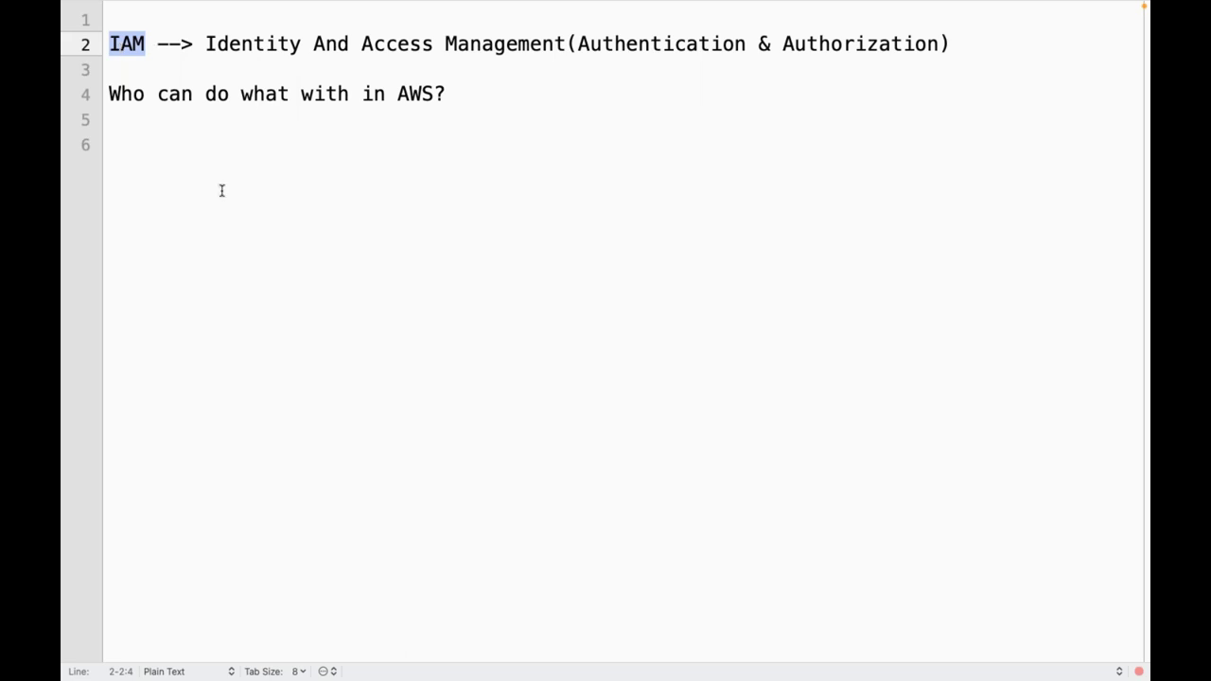
# Add the lines 'LIC India' and 'AWS Cloud' below the existing notes.
pyautogui.click(228, 233)
pyautogui.press('Return')
pyautogui.press('Return')
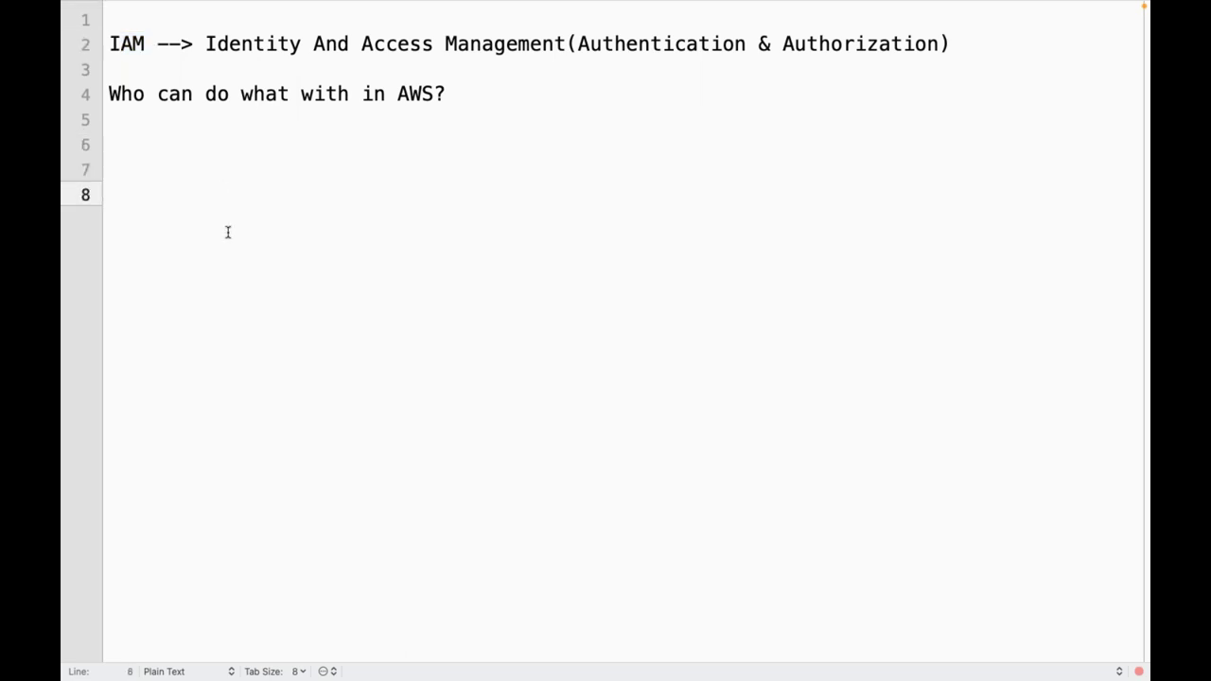
pyautogui.write('LIC Indiat')
pyautogui.press('BackSpace')
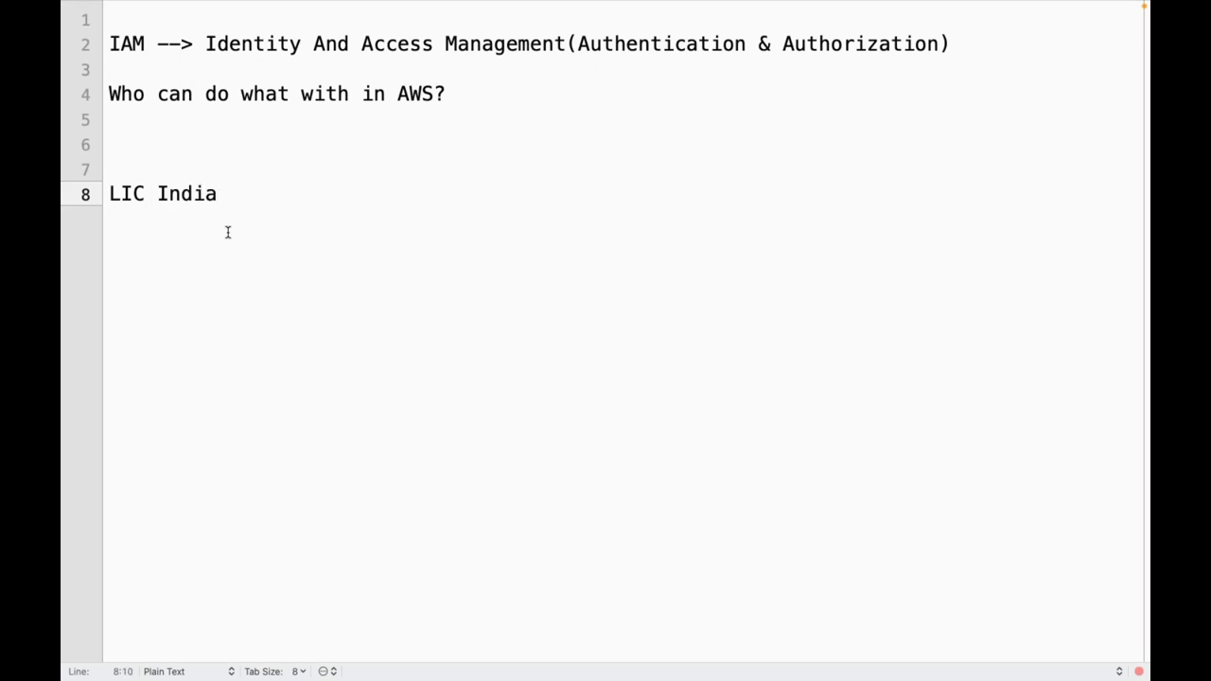
pyautogui.press('Return')
pyautogui.write('AWS Cl')
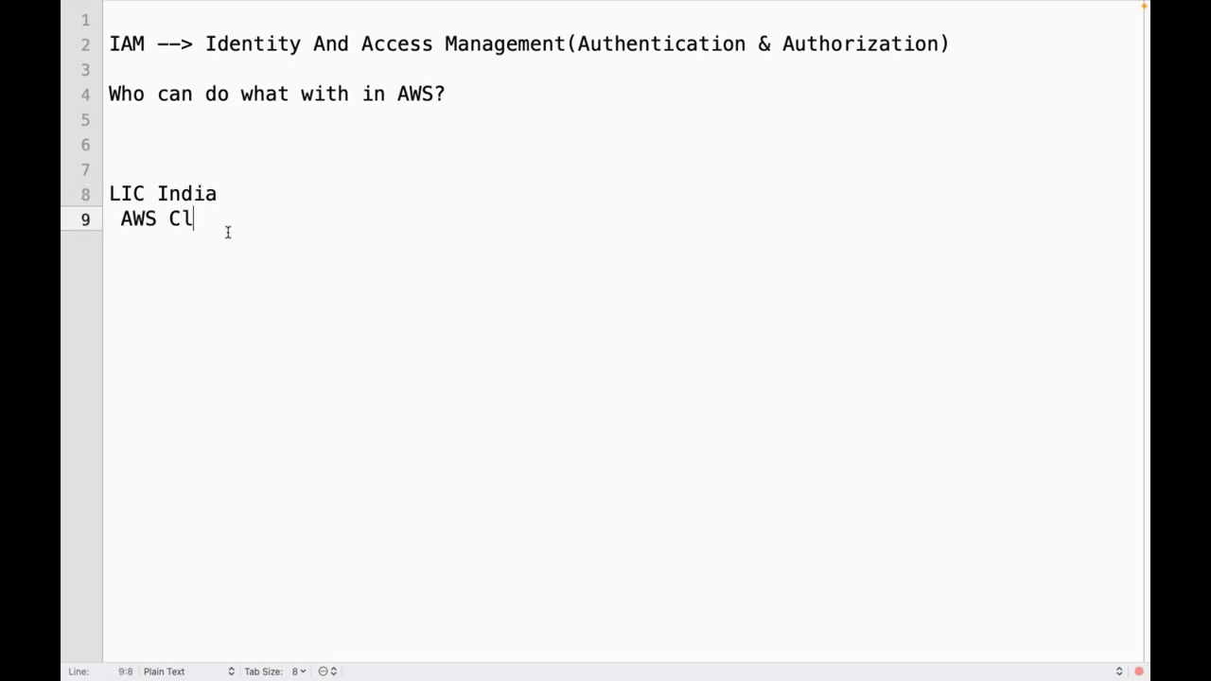
pyautogui.press('BackSpace')
pyautogui.press('BackSpace')
pyautogui.write('Cloud')
pyautogui.tripleClick(172, 192)
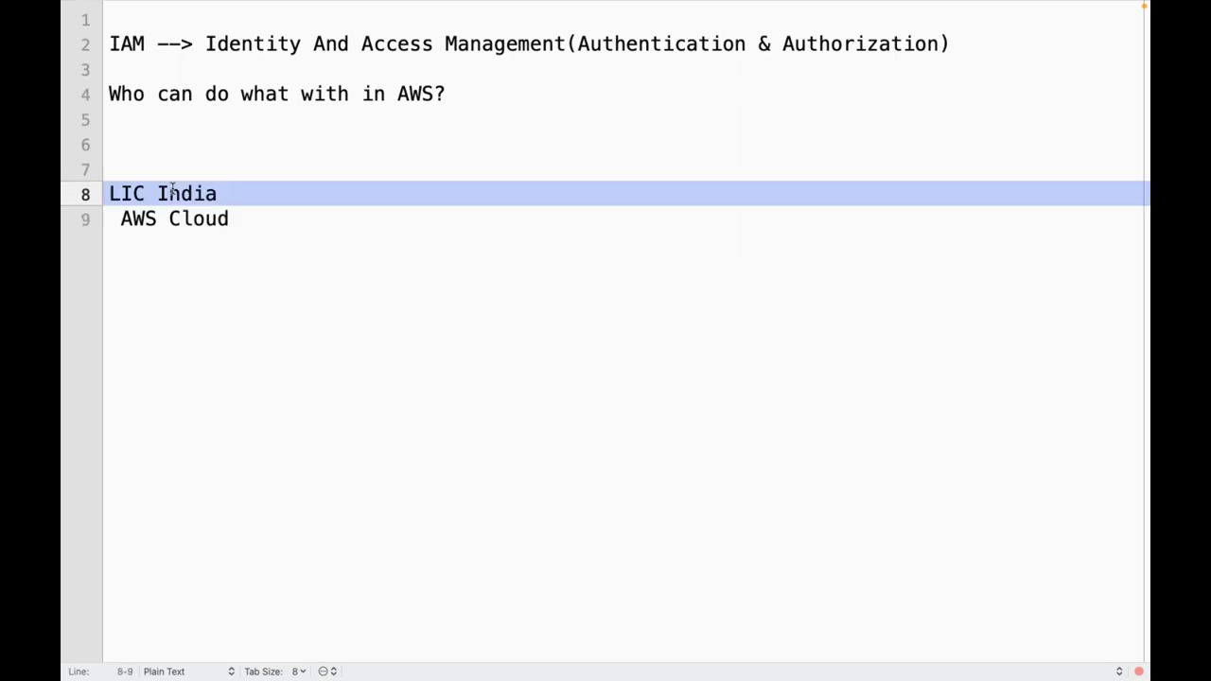
# List the teams under AWS Cloud: 100 Developers, 10 Testers, 5 DevOpsEngierrs.
pyautogui.click(176, 278)
pyautogui.press('Return')
pyautogui.press('Return')
pyautogui.press('BackSpace')
pyautogui.press('Up')
pyautogui.press('Return')
pyautogui.press('Return')
pyautogui.press('BackSpace')
pyautogui.write('100 de')
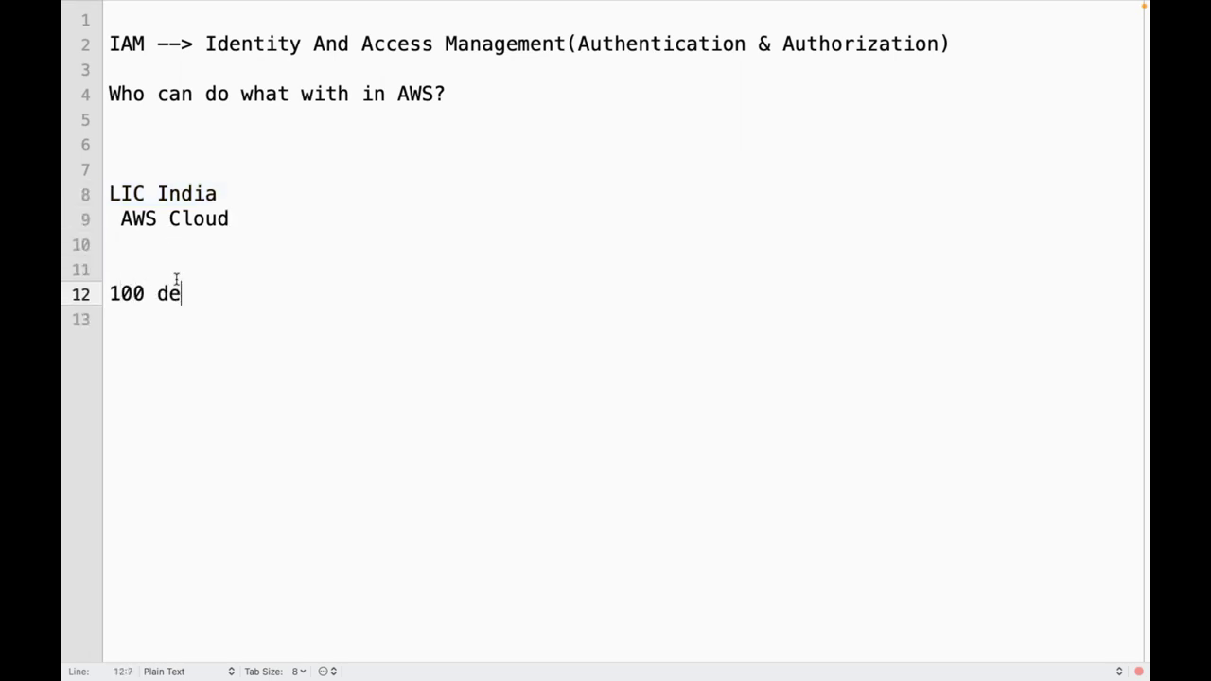
pyautogui.press('BackSpace')
pyautogui.press('BackSpace')
pyautogui.write('Developers')
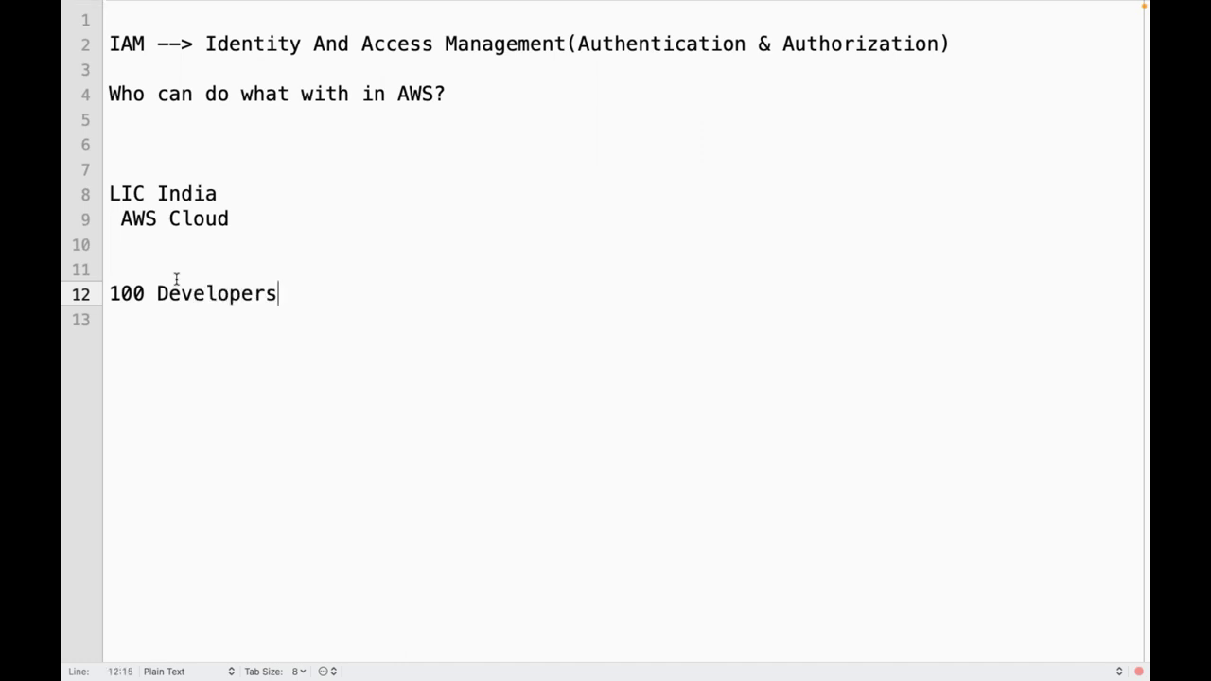
pyautogui.press('Return')
pyautogui.press('Return')
pyautogui.write('10')
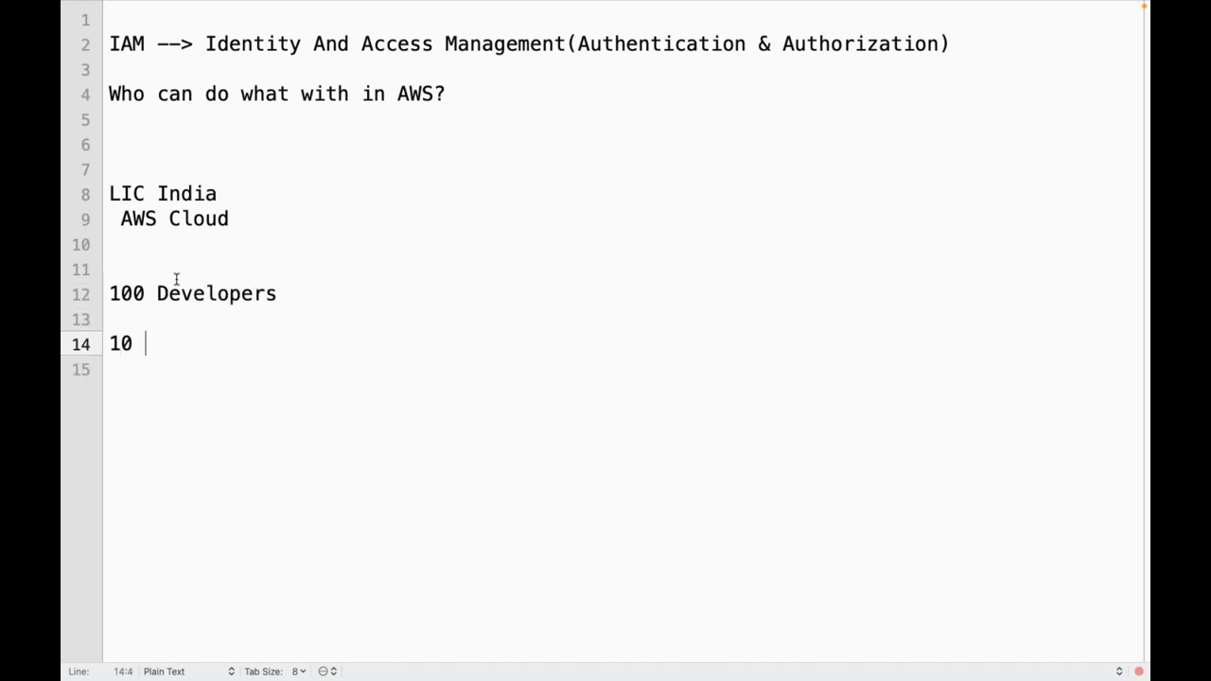
pyautogui.write(' Testers')
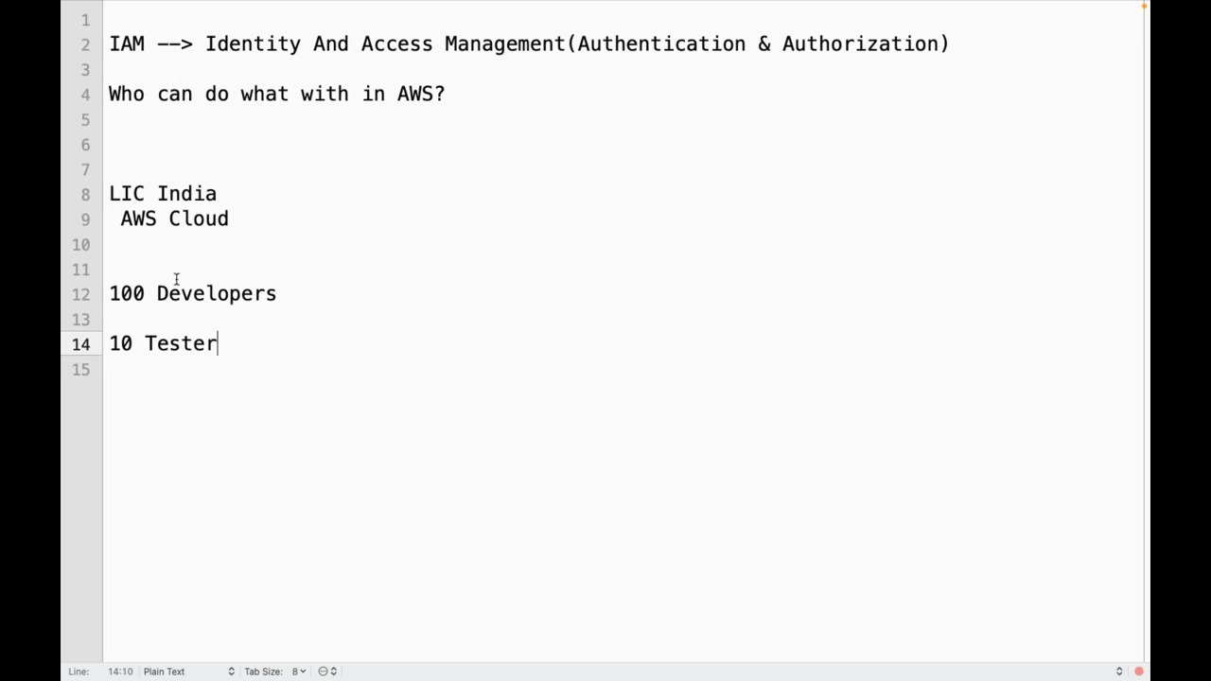
pyautogui.press('Return')
pyautogui.press('Return')
pyautogui.write('5 ')
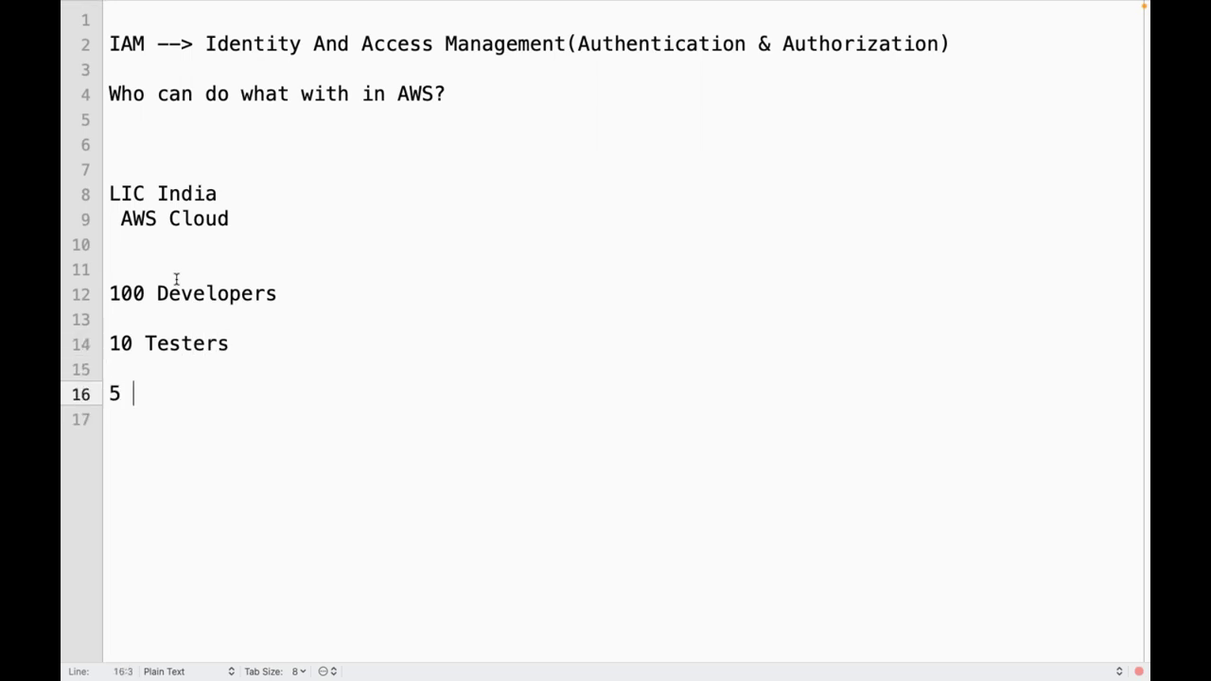
pyautogui.write('DevOpsENngi')
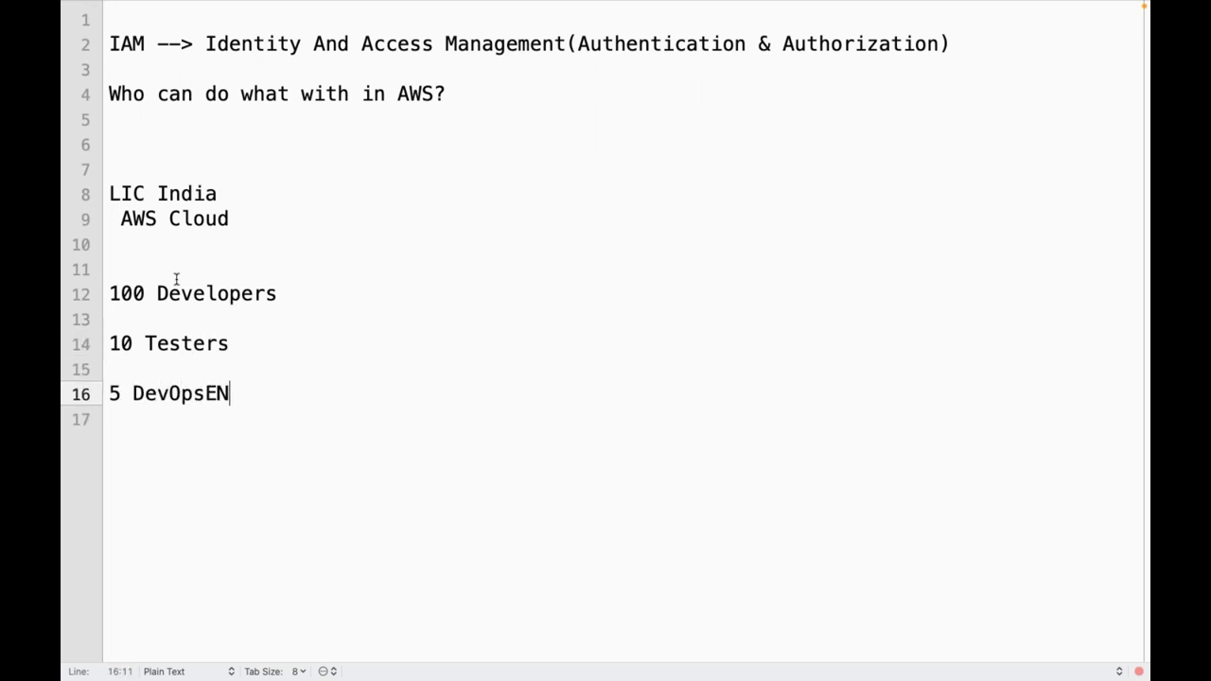
pyautogui.press('BackSpace')
pyautogui.press('BackSpace')
pyautogui.write('ngi')
pyautogui.press('BackSpace')
pyautogui.press('BackSpace')
pyautogui.press('BackSpace')
pyautogui.press('BackSpace')
pyautogui.write('ngierrs')
# Highlight the team sizes, AWS Cloud and India to walk through the list.
pyautogui.moveTo(318, 410); pyautogui.dragTo(109, 294)
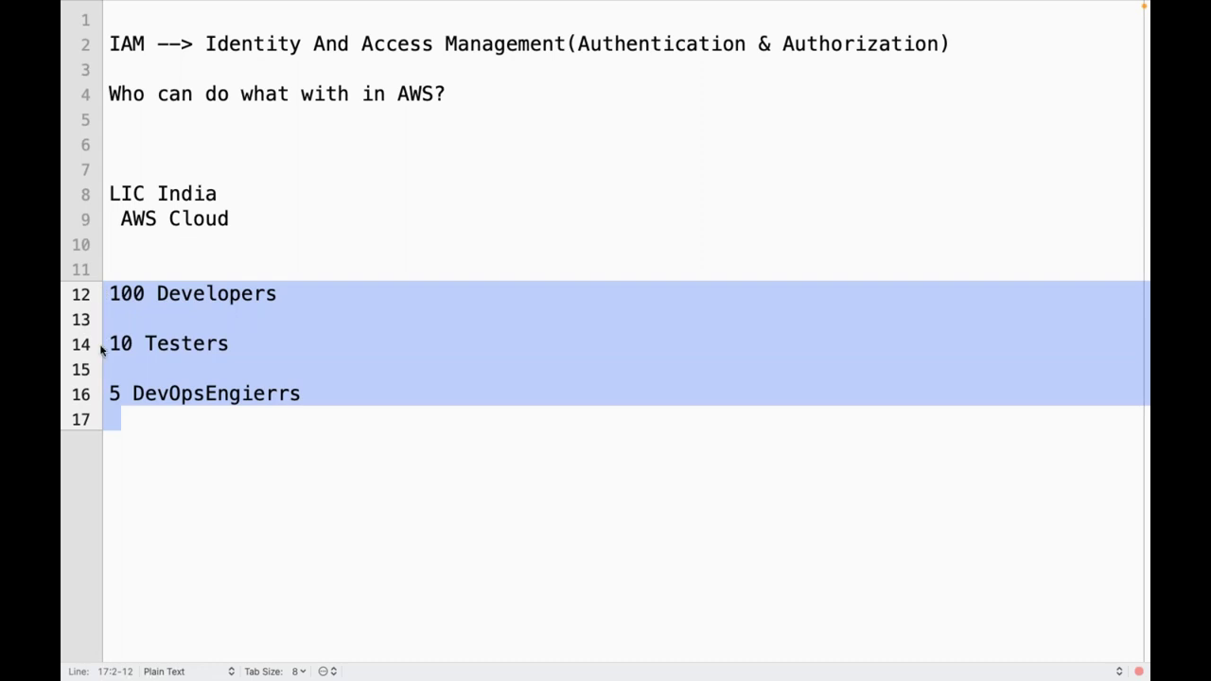
pyautogui.doubleClick(138, 294)
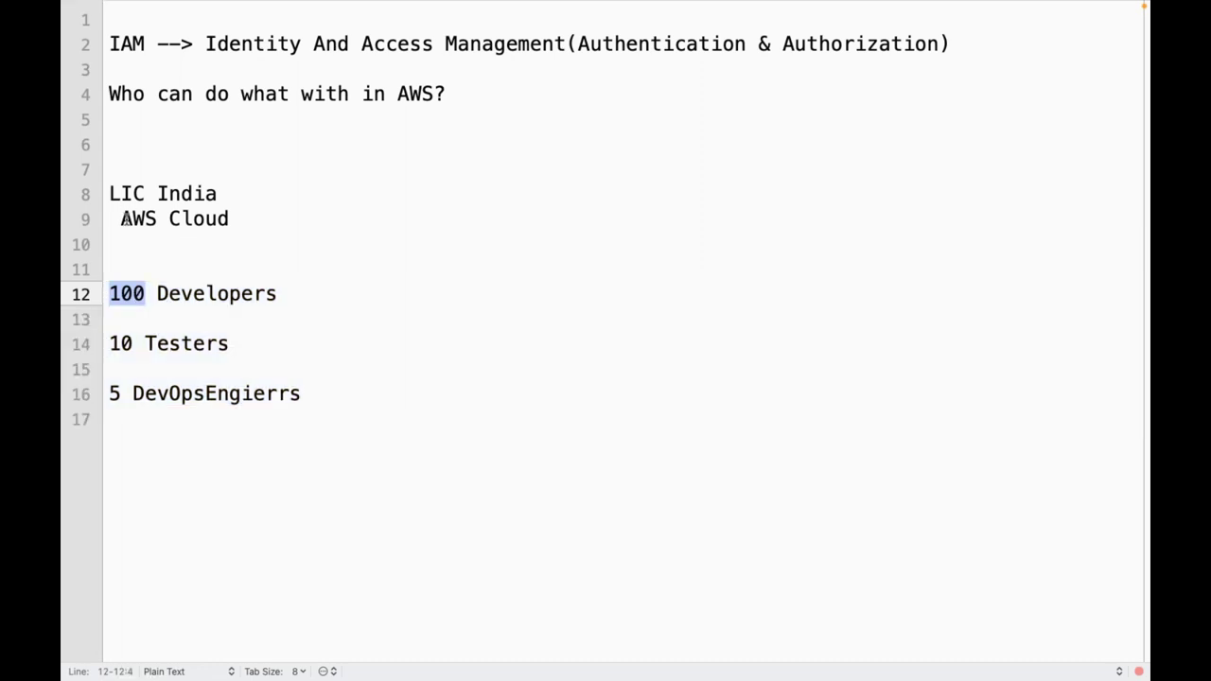
pyautogui.moveTo(126, 218); pyautogui.dragTo(319, 219)
pyautogui.doubleClick(201, 193)
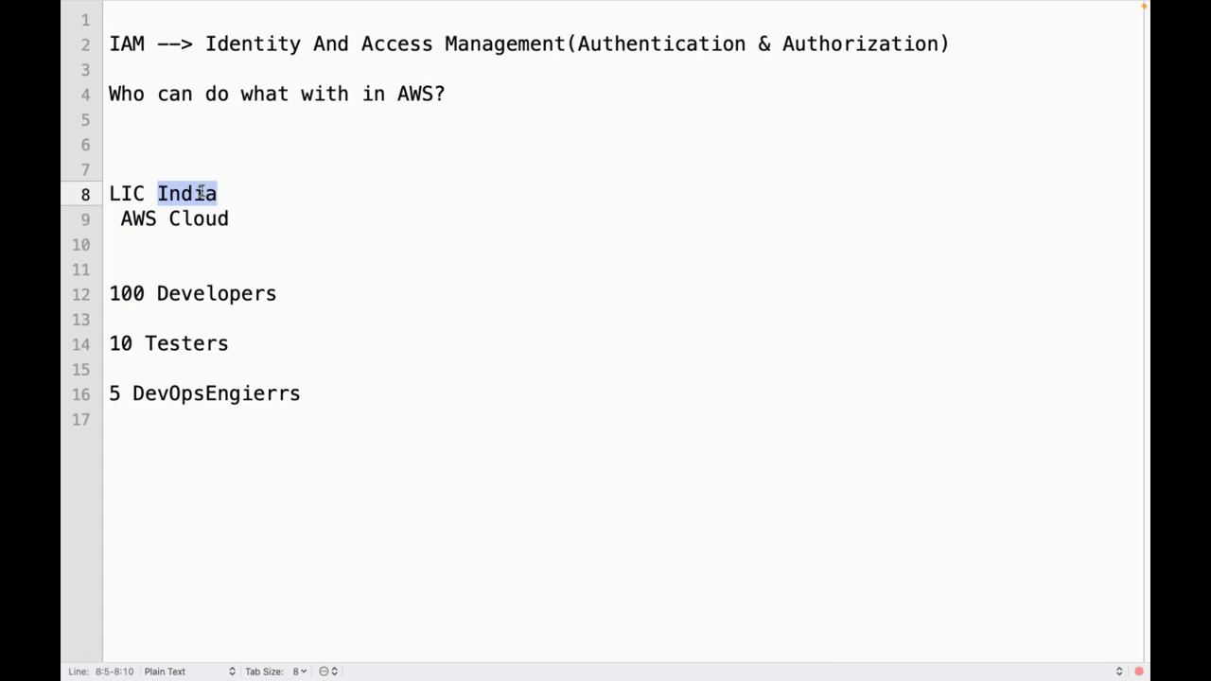
pyautogui.tripleClick(237, 346)
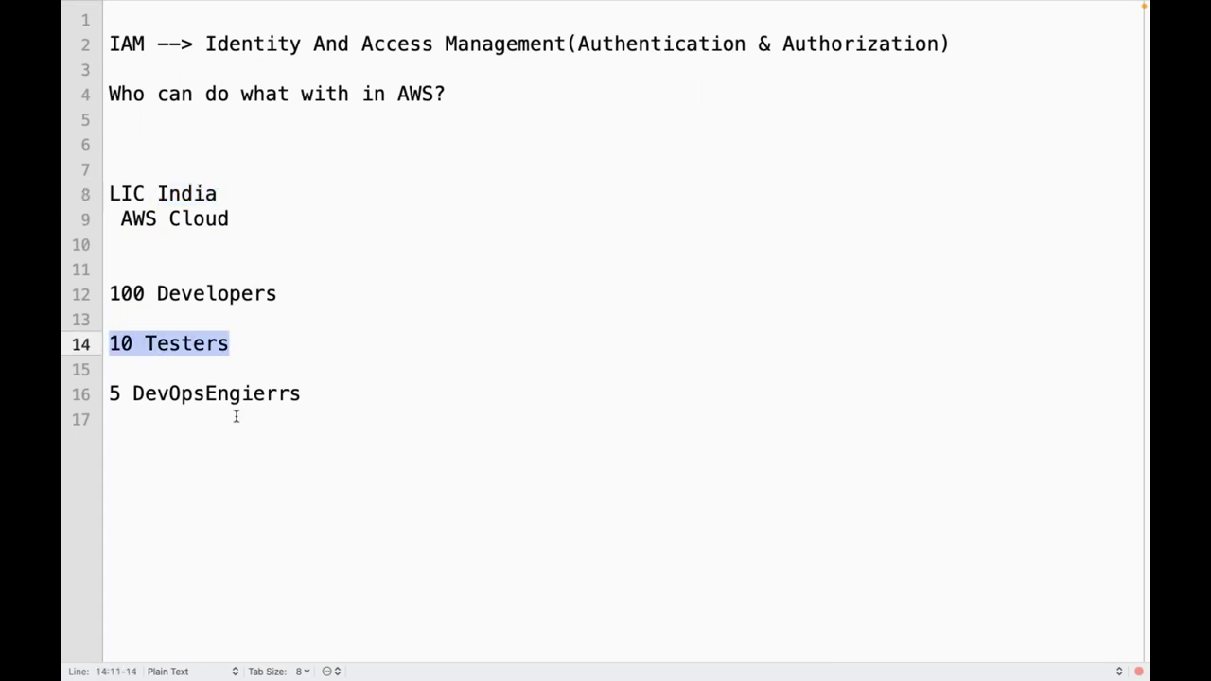
pyautogui.tripleClick(313, 395)
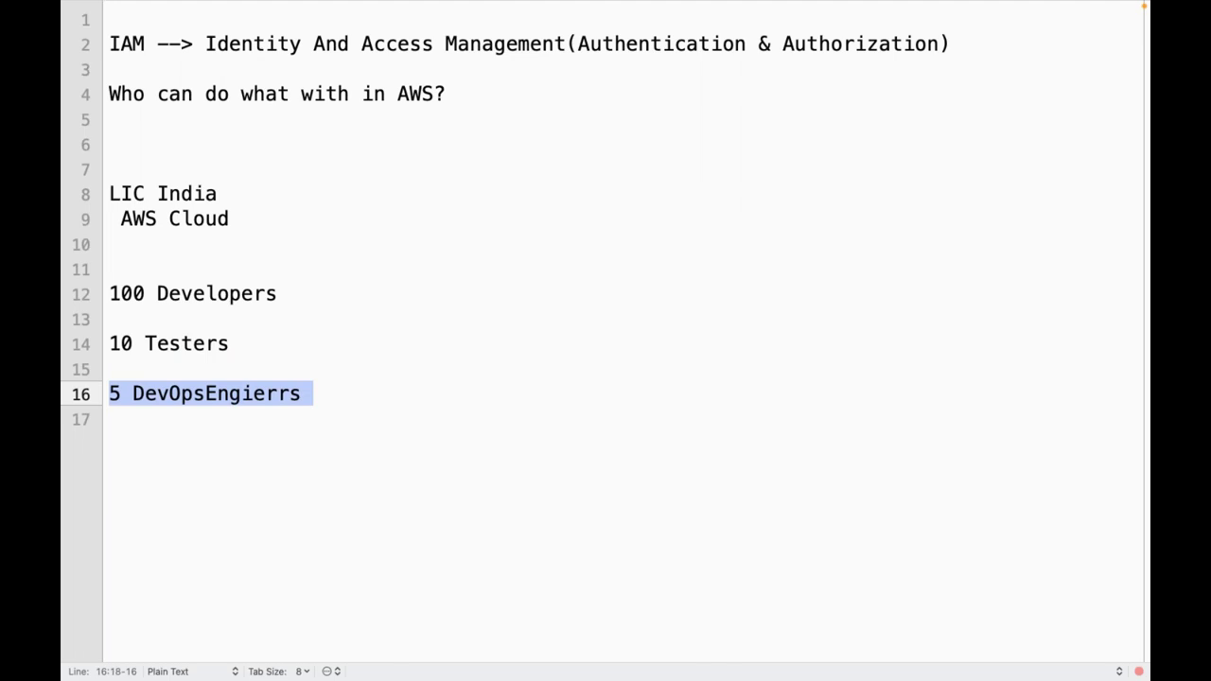
# Add 'One Account' on a new line below the team list.
pyautogui.click(192, 449)
pyautogui.press('Return')
pyautogui.press('Return')
pyautogui.write('One Account')
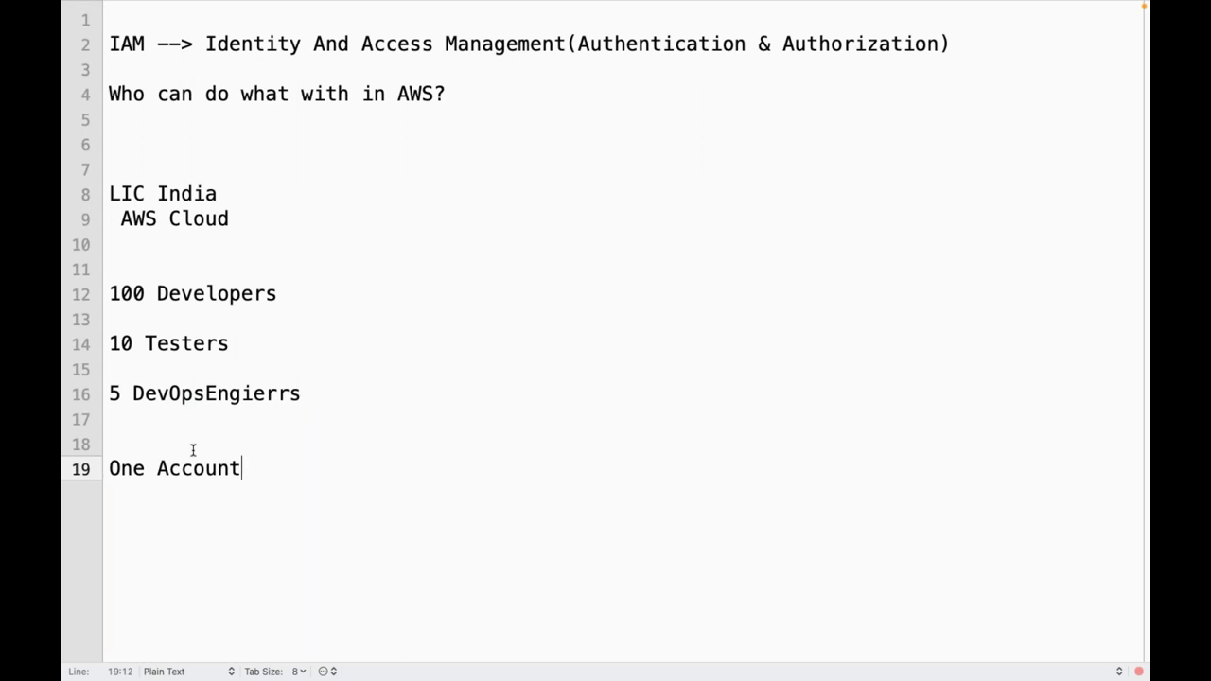
pyautogui.press('Return')
pyautogui.press('Return')
pyautogui.press('BackSpace')
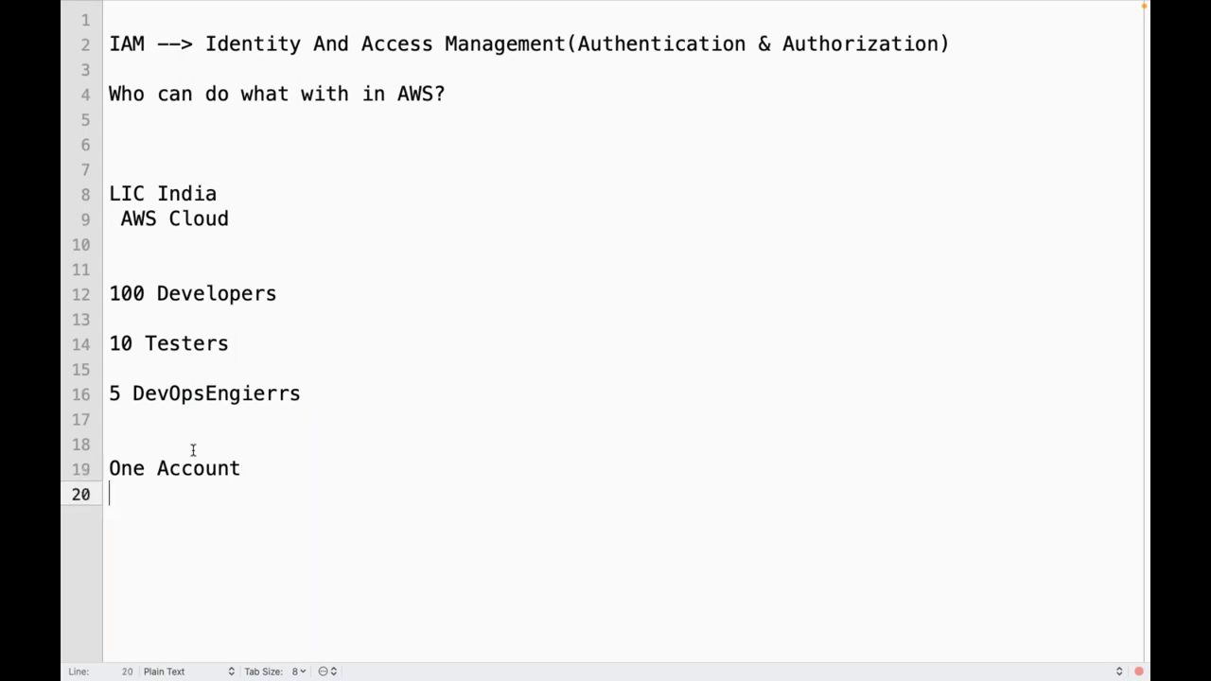
# Insert '5 AWS Admins/Infrateam' after the DevOps line, then highlight One Account and the team list.
pyautogui.click(273, 425)
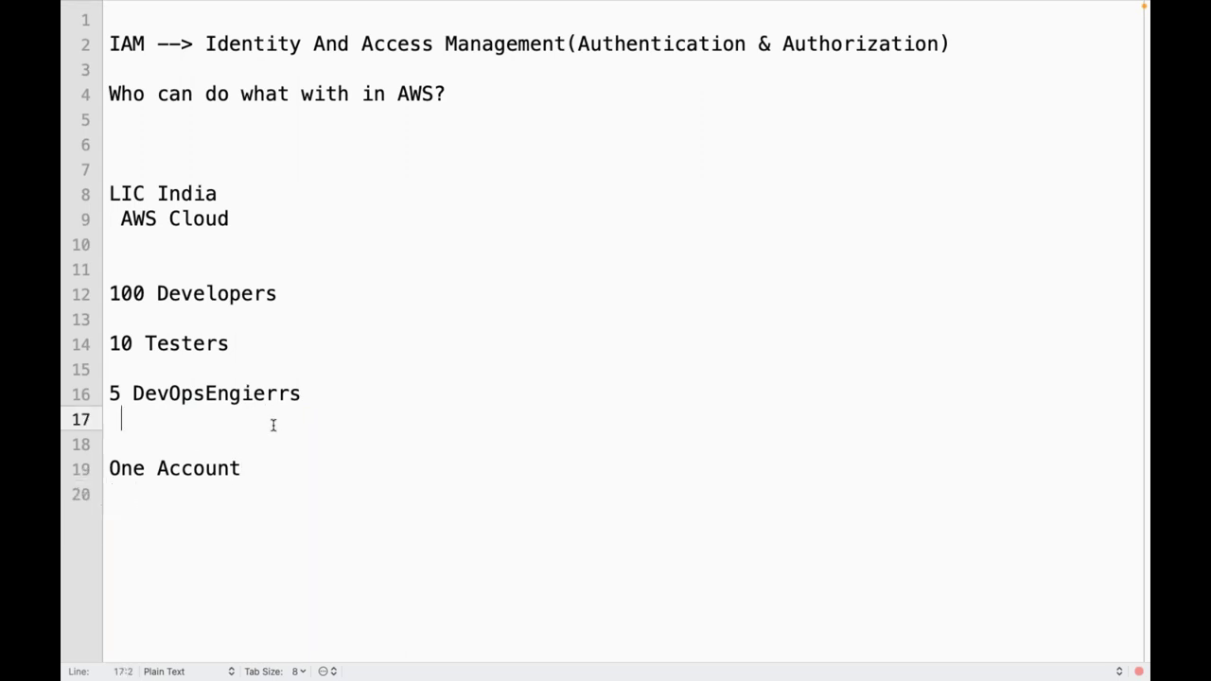
pyautogui.press('BackSpace')
pyautogui.press('Return')
pyautogui.write('5 Infr')
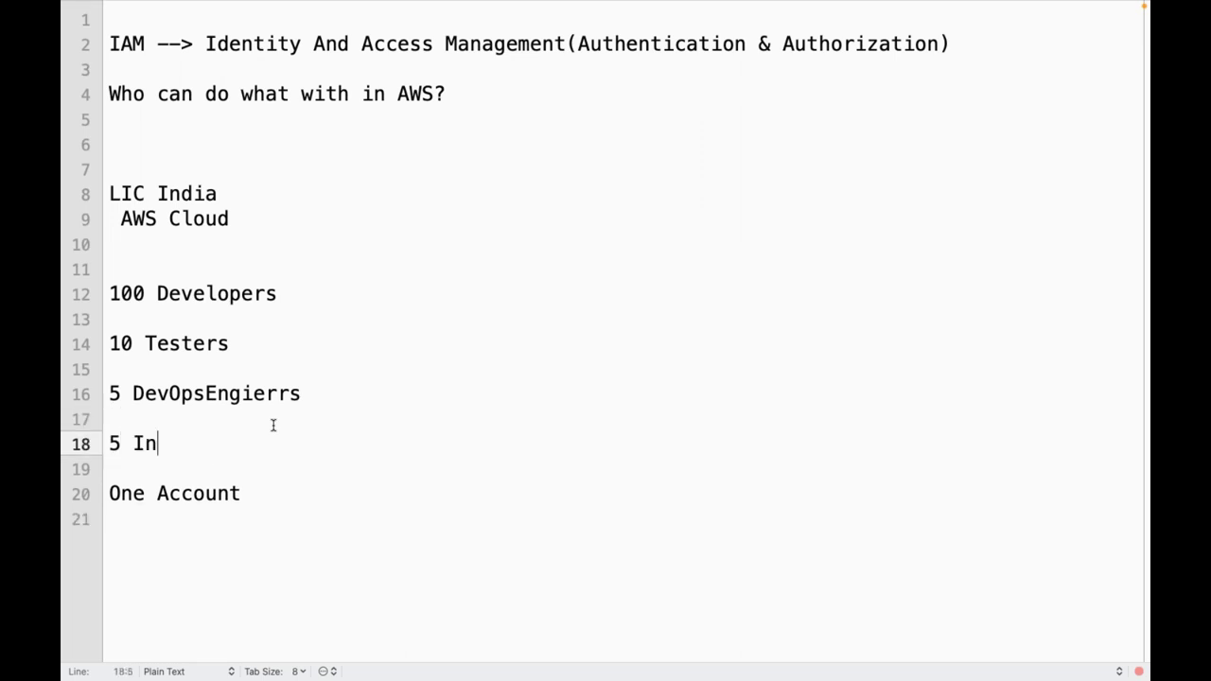
pyautogui.press('BackSpace')
pyautogui.press('BackSpace')
pyautogui.press('BackSpace')
pyautogui.press('BackSpace')
pyautogui.write('AWS Admings')
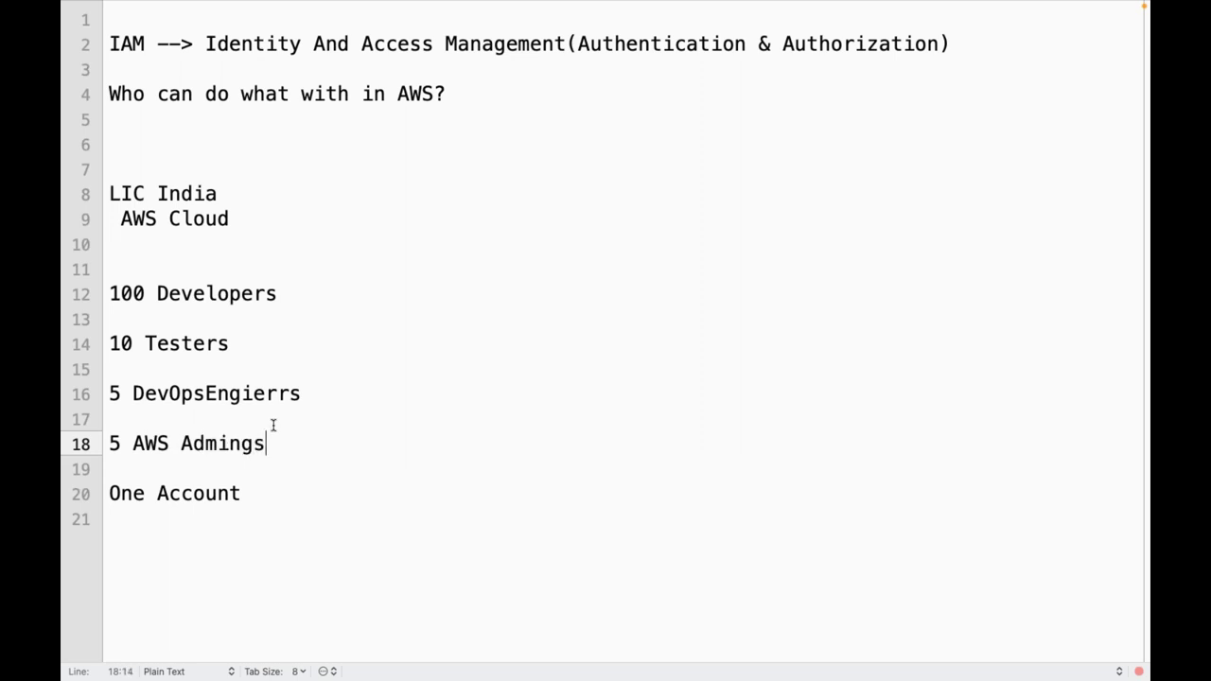
pyautogui.press('BackSpace')
pyautogui.press('BackSpace')
pyautogui.press('BackSpace')
pyautogui.write('ns/Infrateam')
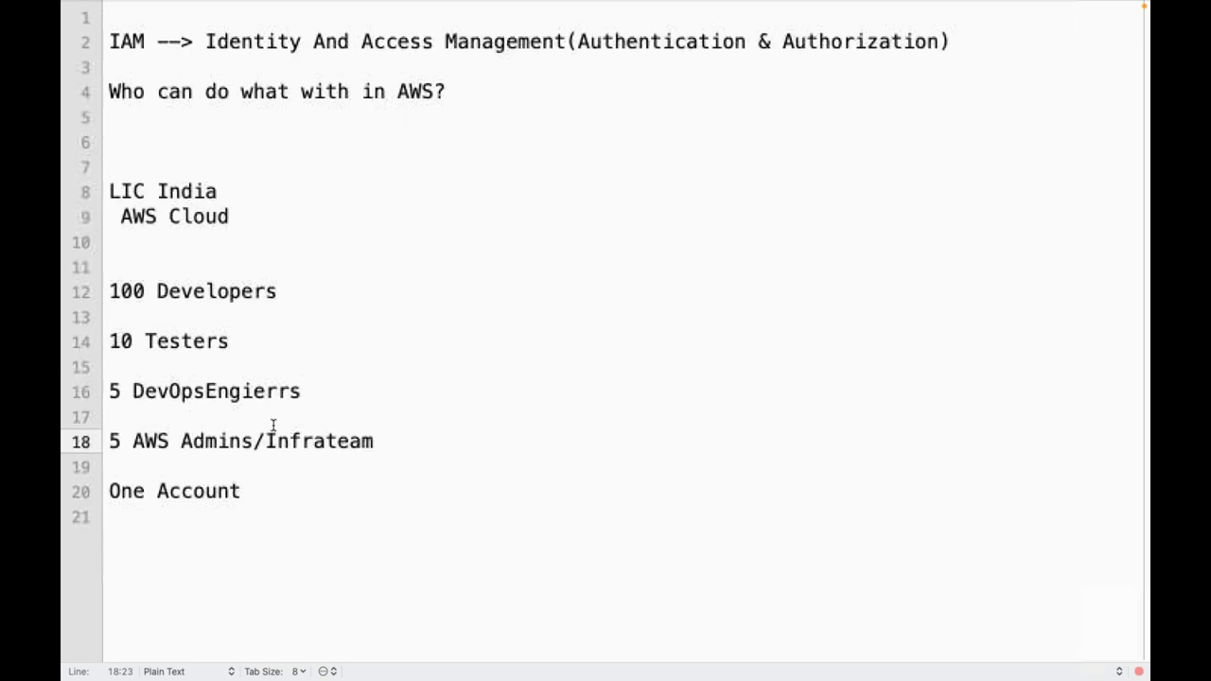
pyautogui.moveTo(265, 503); pyautogui.dragTo(54, 497)
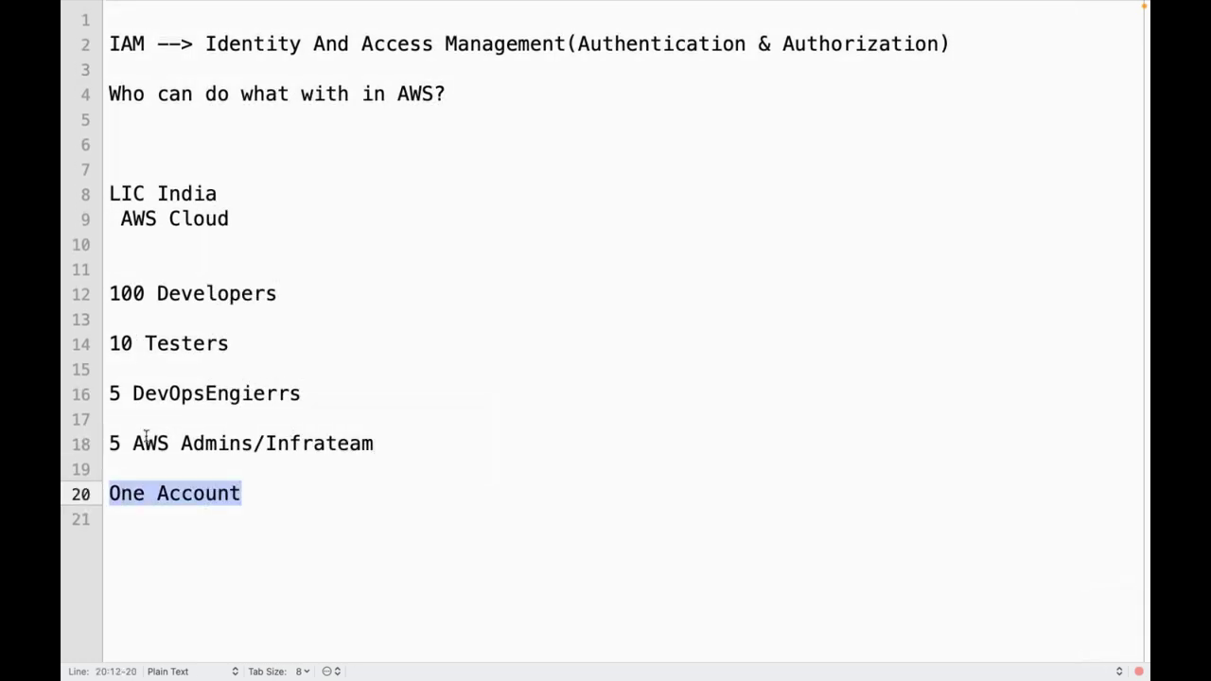
pyautogui.press('Right')
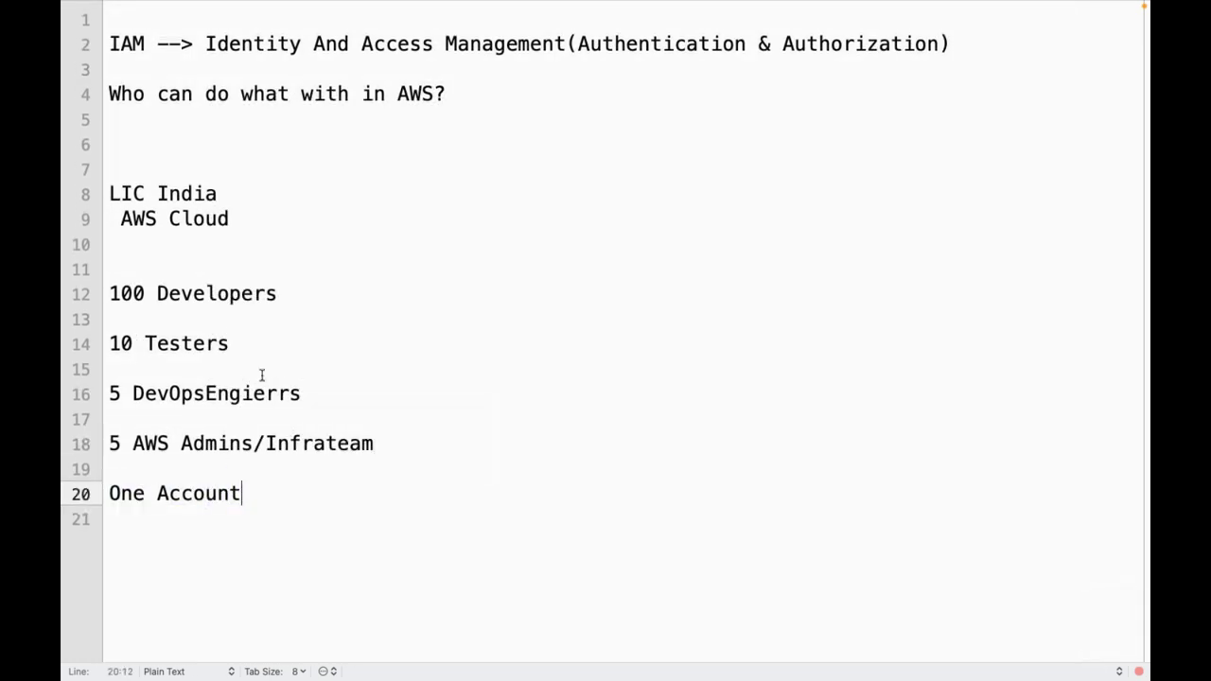
pyautogui.moveTo(114, 259); pyautogui.dragTo(423, 449)
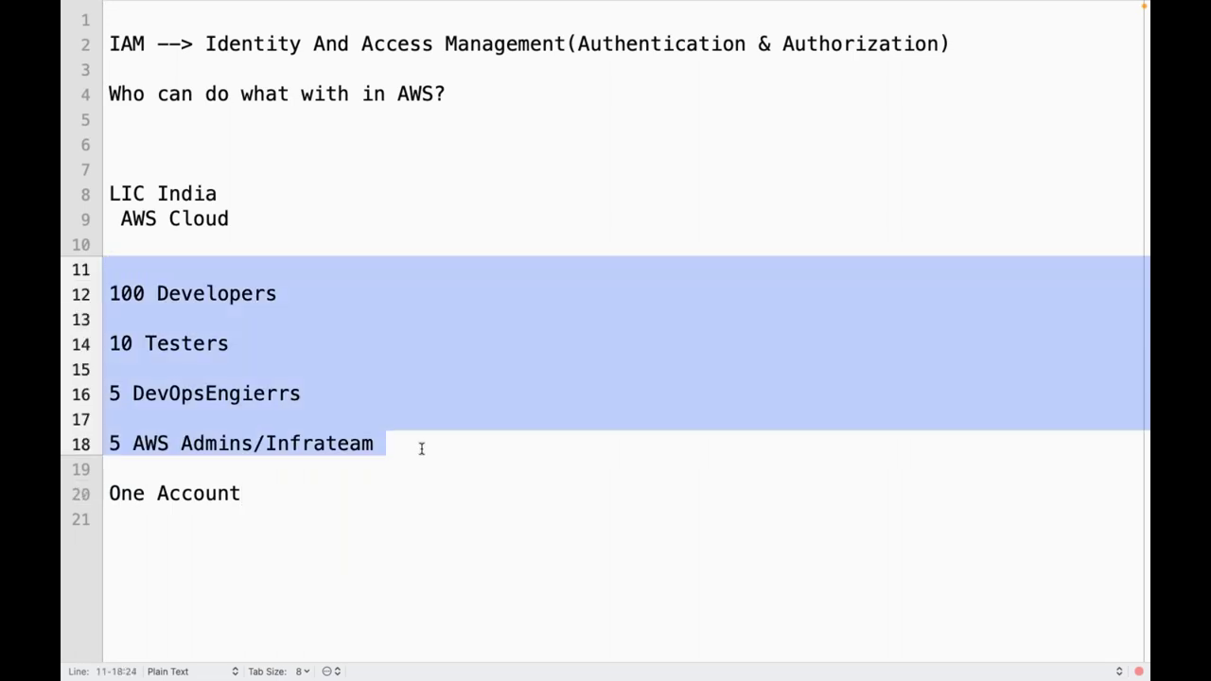
pyautogui.moveTo(229, 193); pyautogui.dragTo(420, 218)
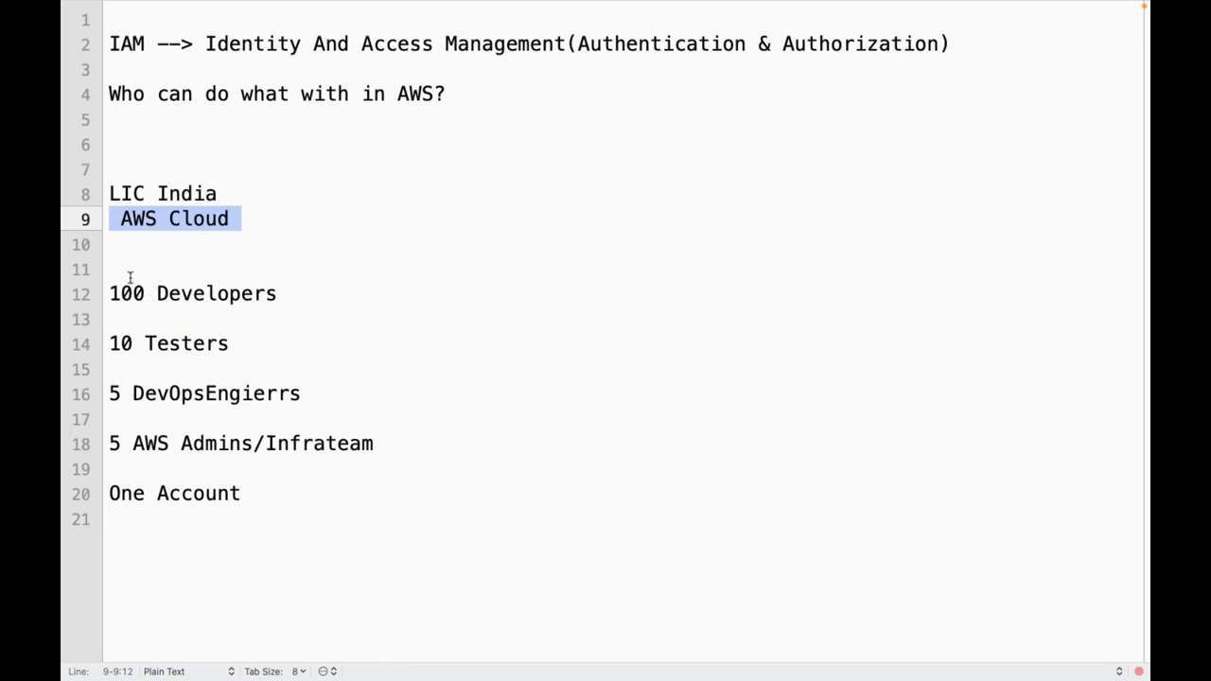
pyautogui.moveTo(119, 275); pyautogui.dragTo(352, 464)
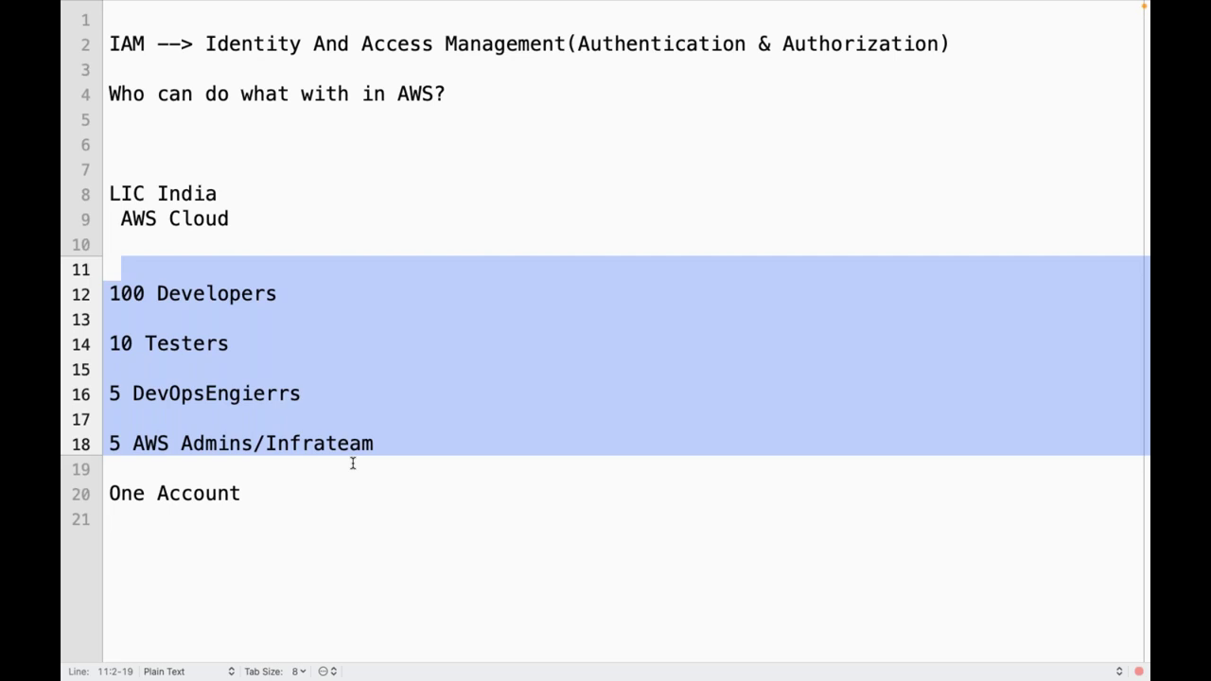
pyautogui.click(352, 463)
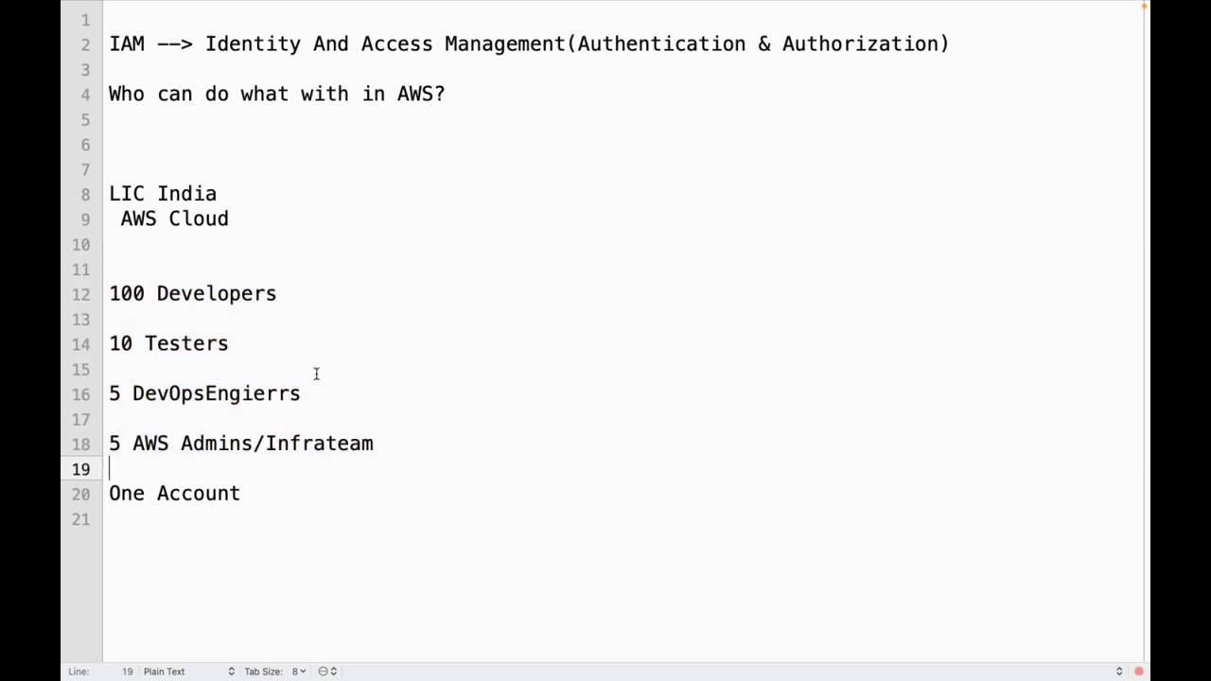
pyautogui.click(63, 444)
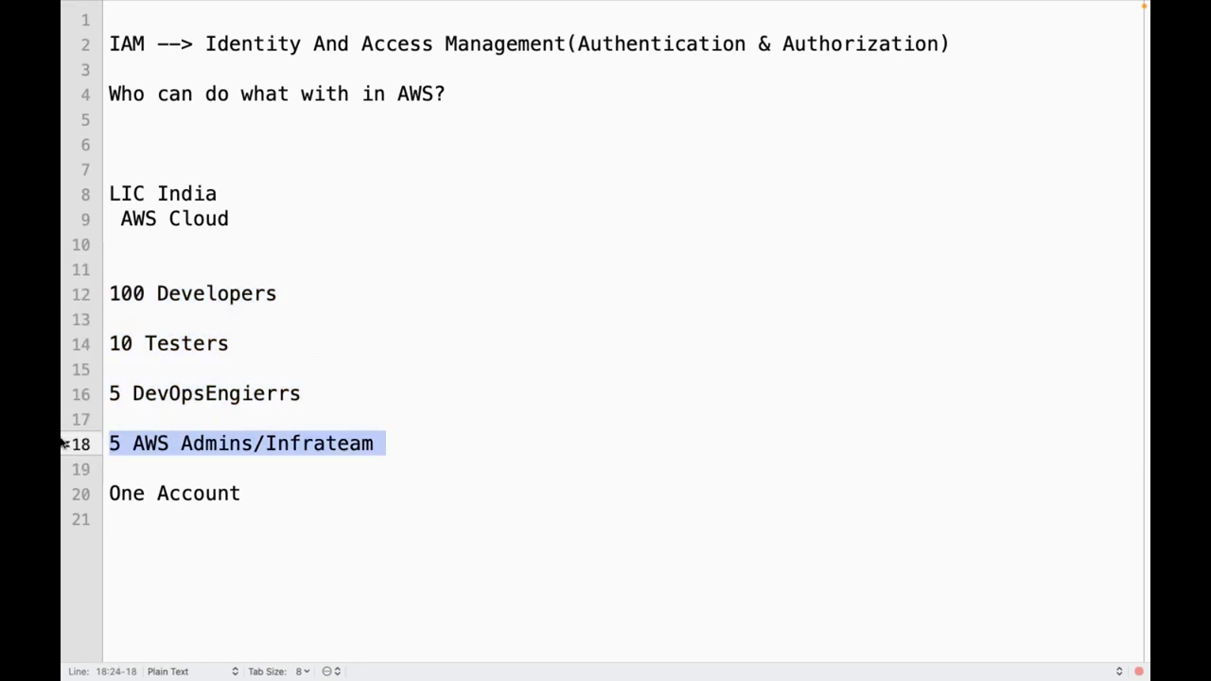
pyautogui.moveTo(290, 291); pyautogui.dragTo(64, 294)
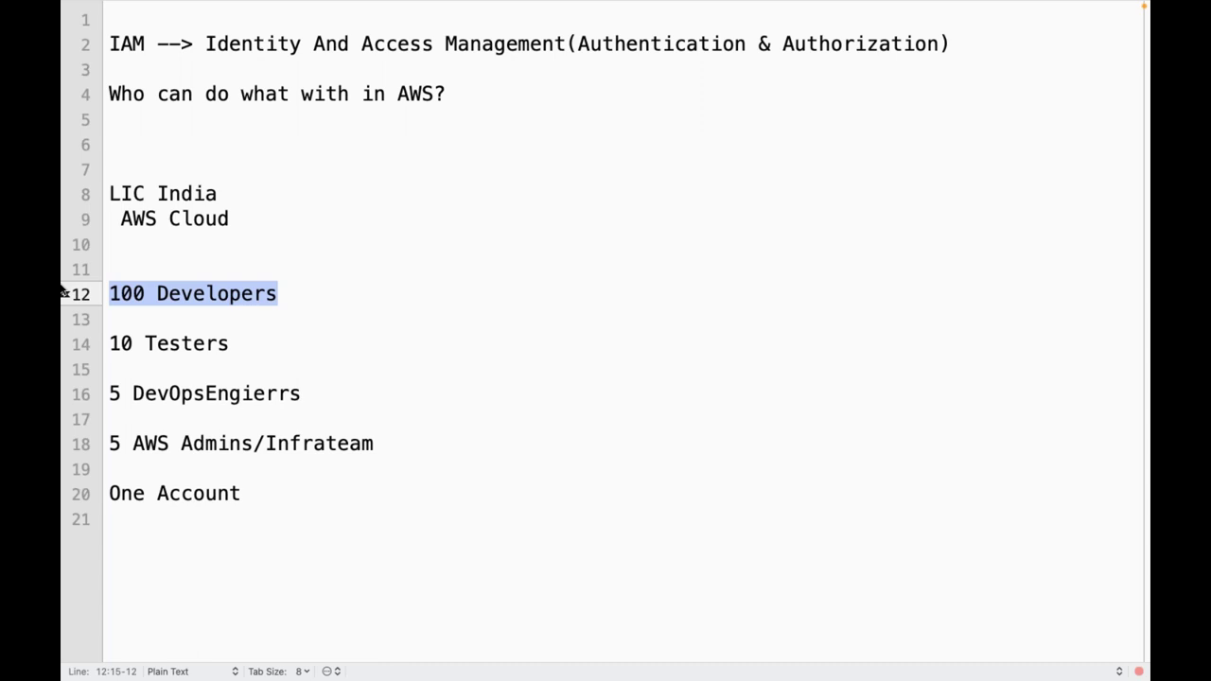
pyautogui.doubleClick(124, 43)
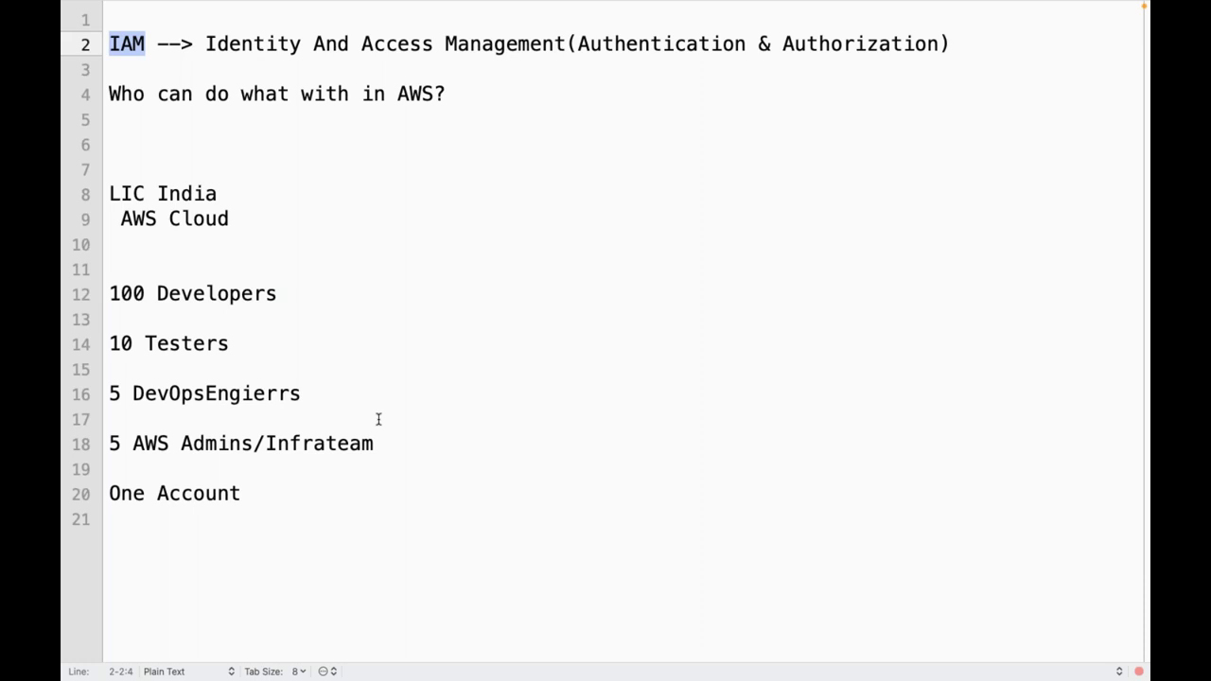
pyautogui.press('super+Tab')
pyautogui.press('super+Tab')
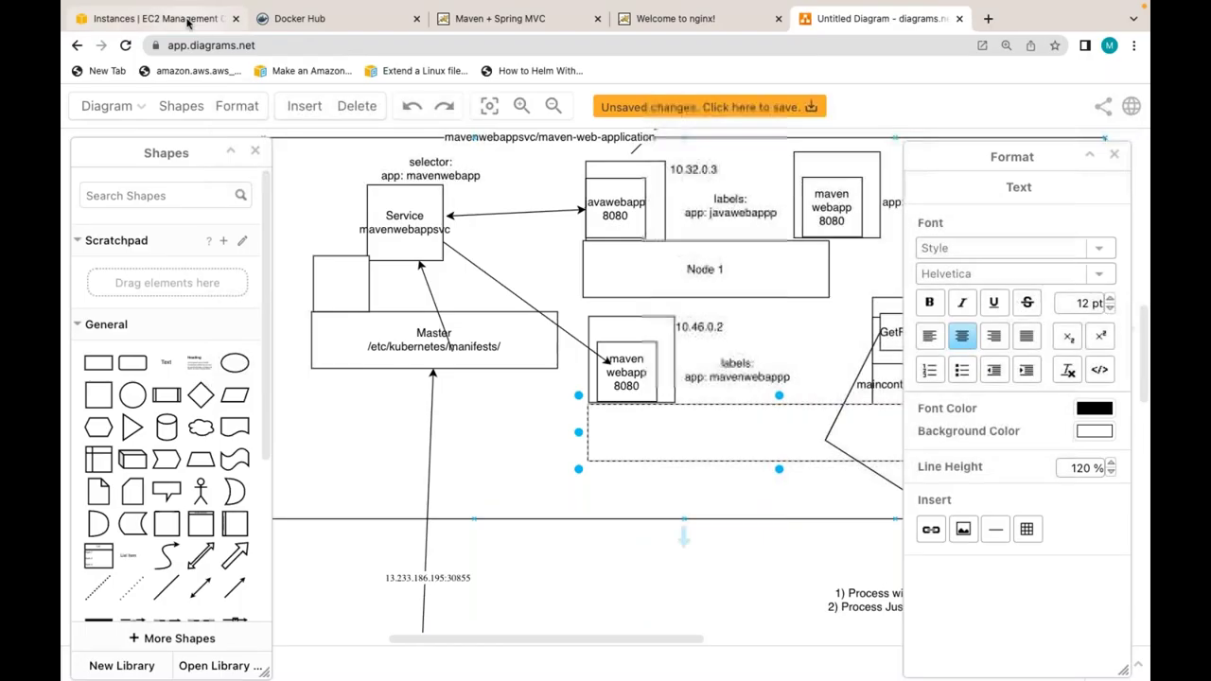
# View the EC2 Dashboard resource counts in the browser, then switch back to the IAM notes.
pyautogui.click(224, 19)
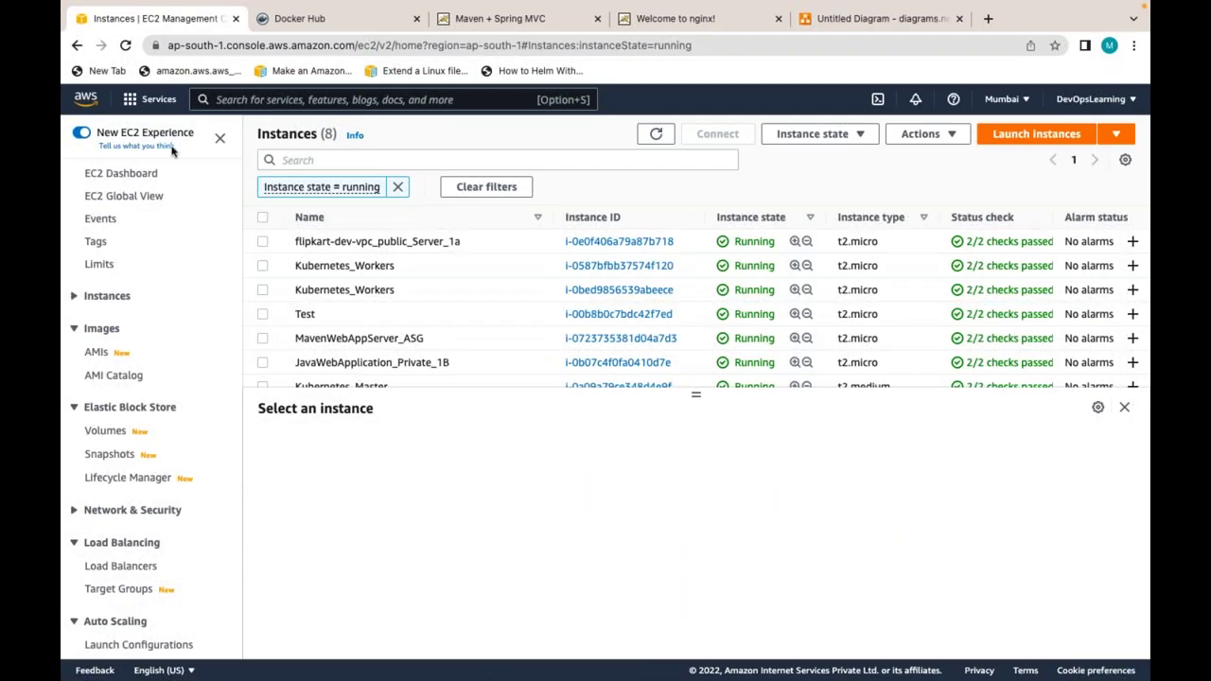
pyautogui.click(142, 175)
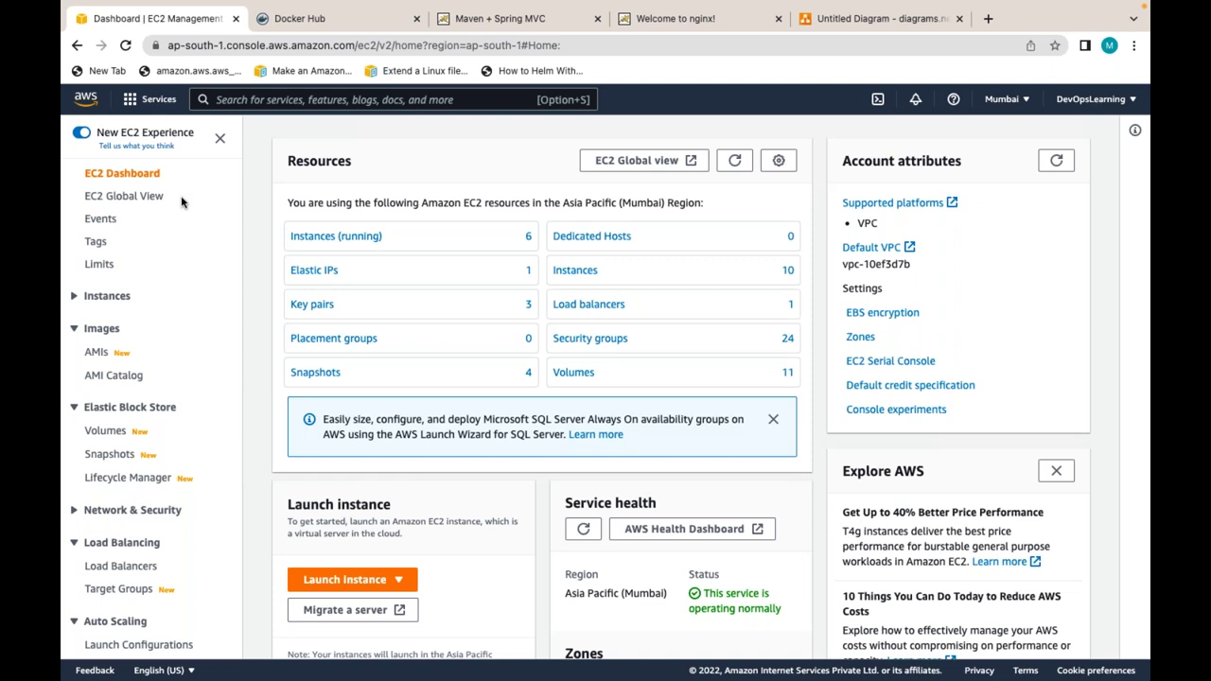
pyautogui.press('super+Tab')
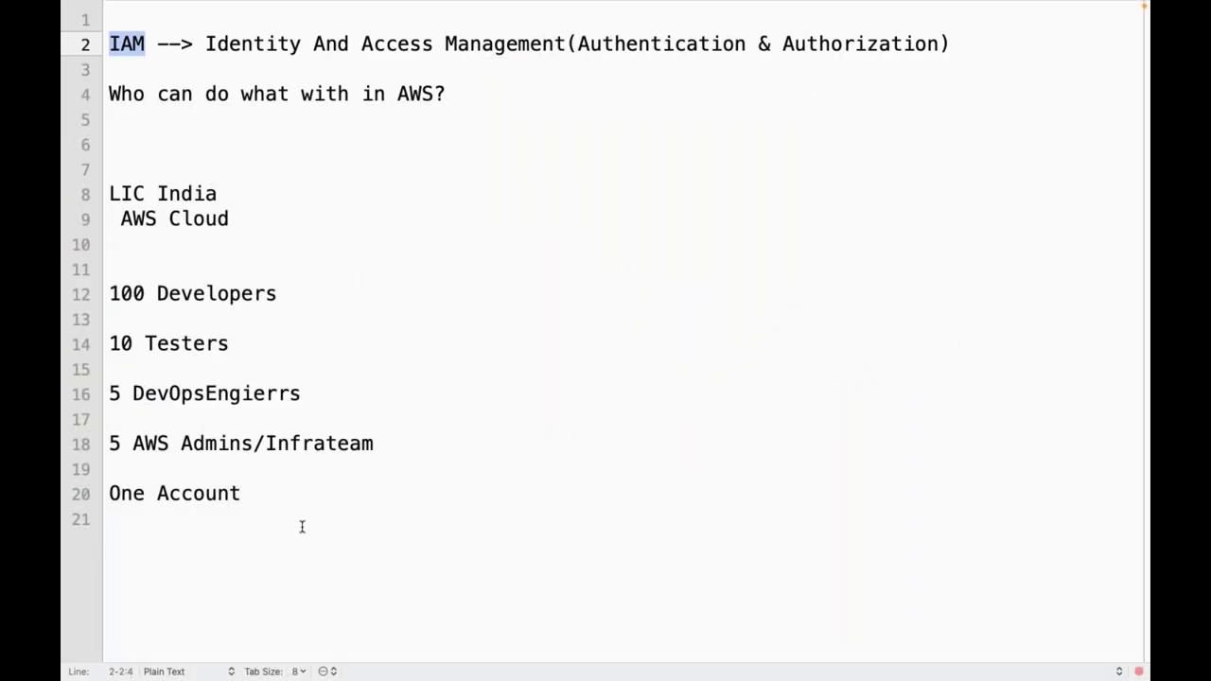
# Add 'Root Account is used only for billing.' on a new line after One Account.
pyautogui.click(302, 526)
pyautogui.press('Return')
pyautogui.press('BackSpace')
pyautogui.press('BackSpace')
pyautogui.press('BackSpace')
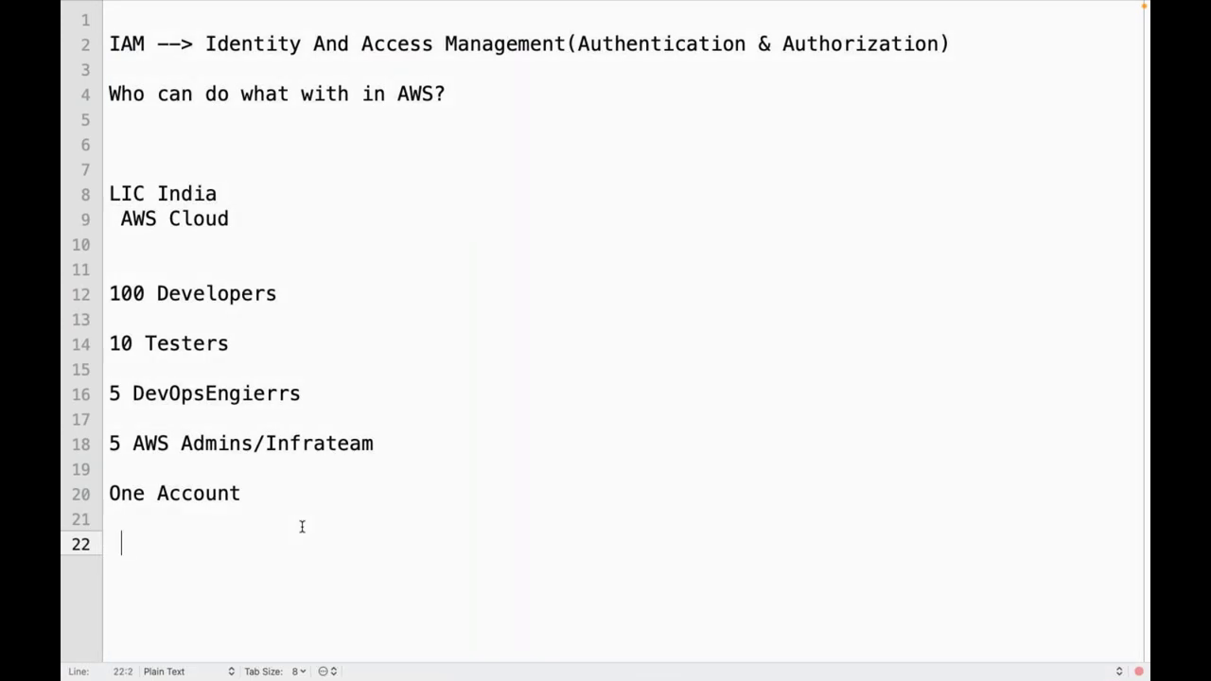
pyautogui.press('Return')
pyautogui.write('R')
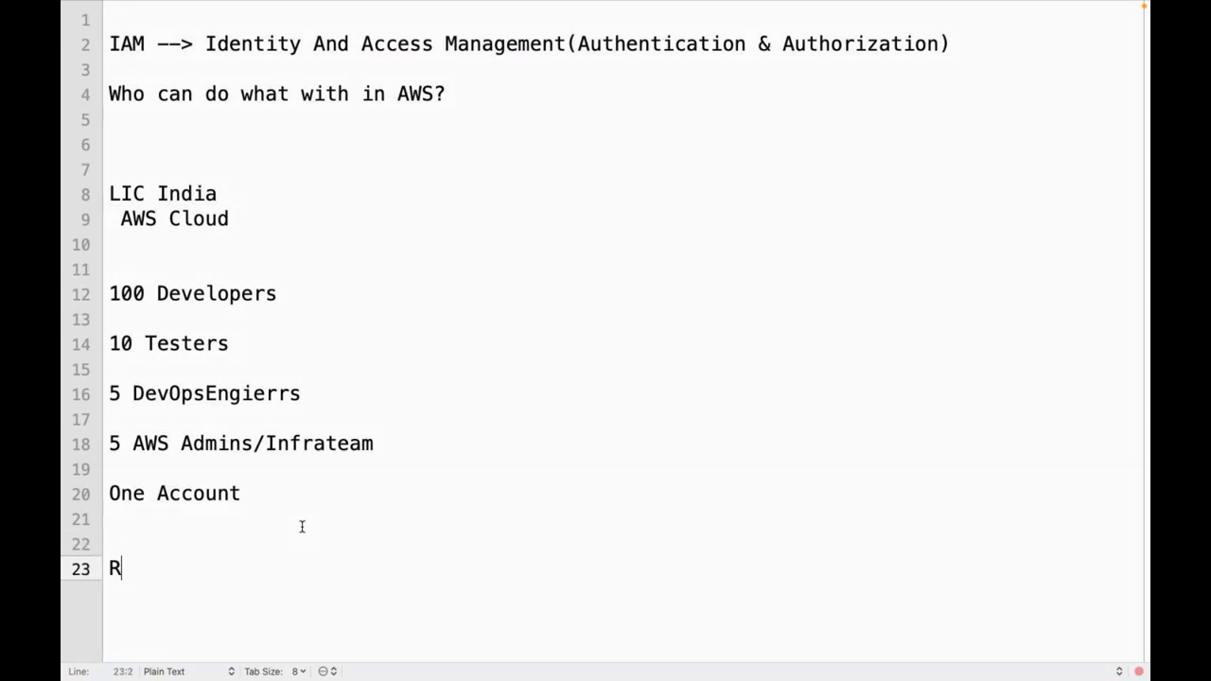
pyautogui.write('oot Acco')
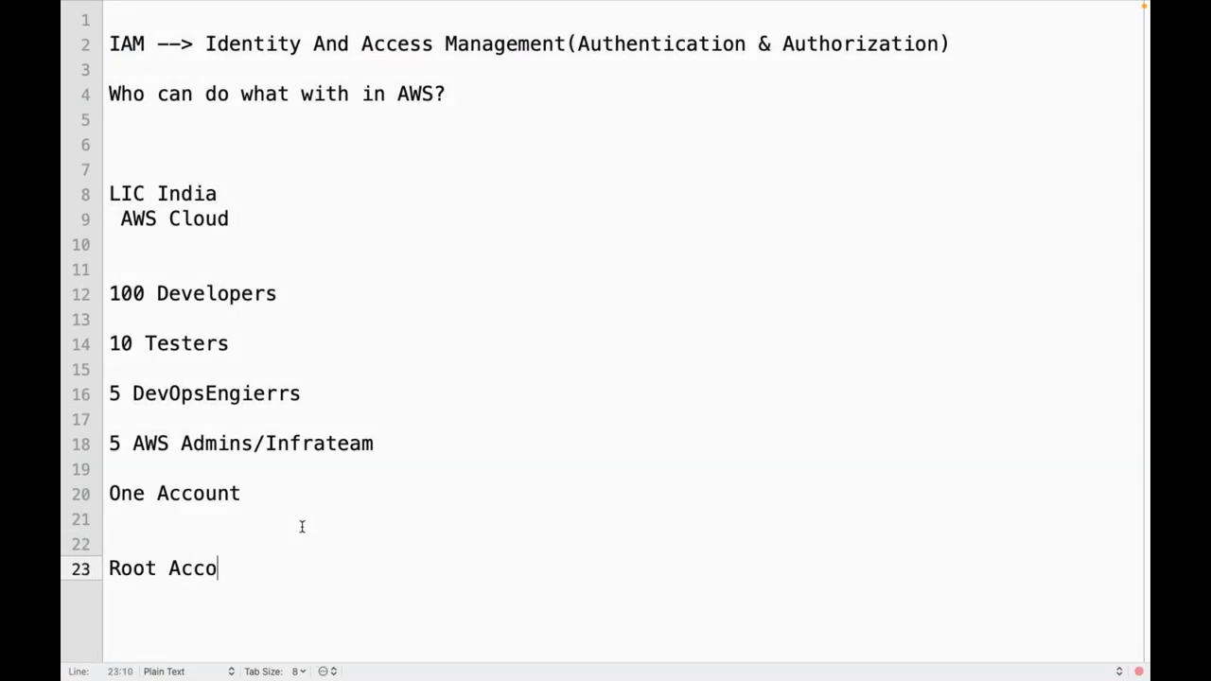
pyautogui.write('unt is used only for billing')
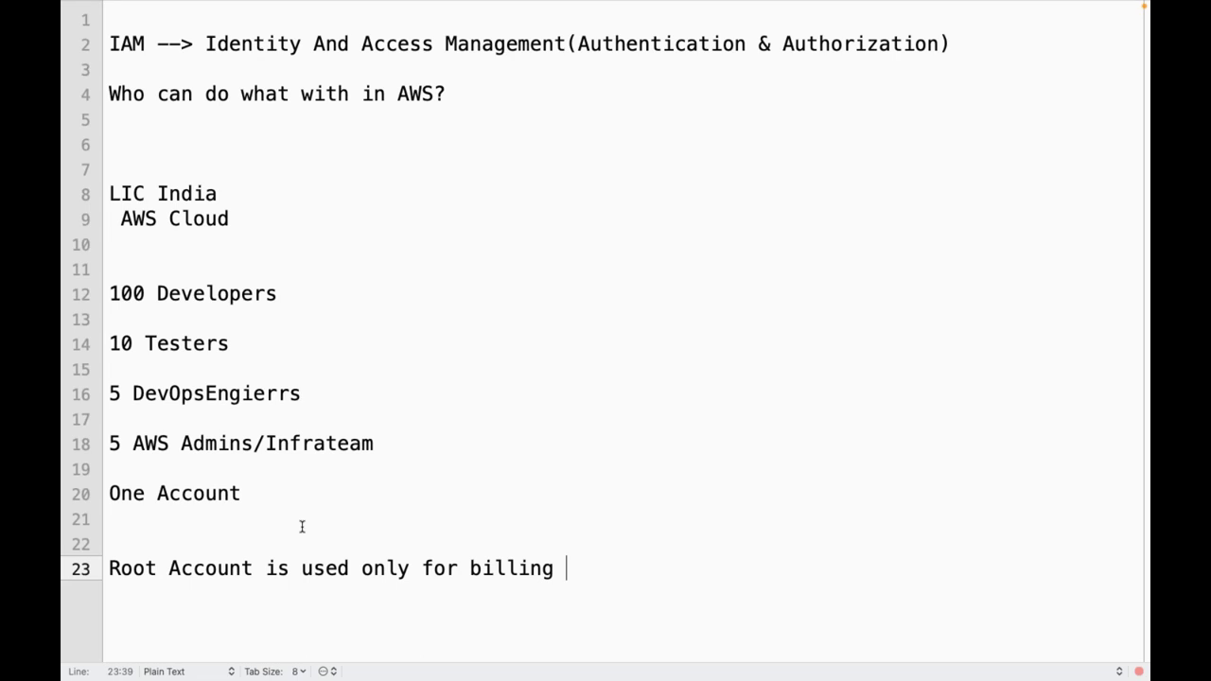
pyautogui.press('BackSpace')
pyautogui.write('.')
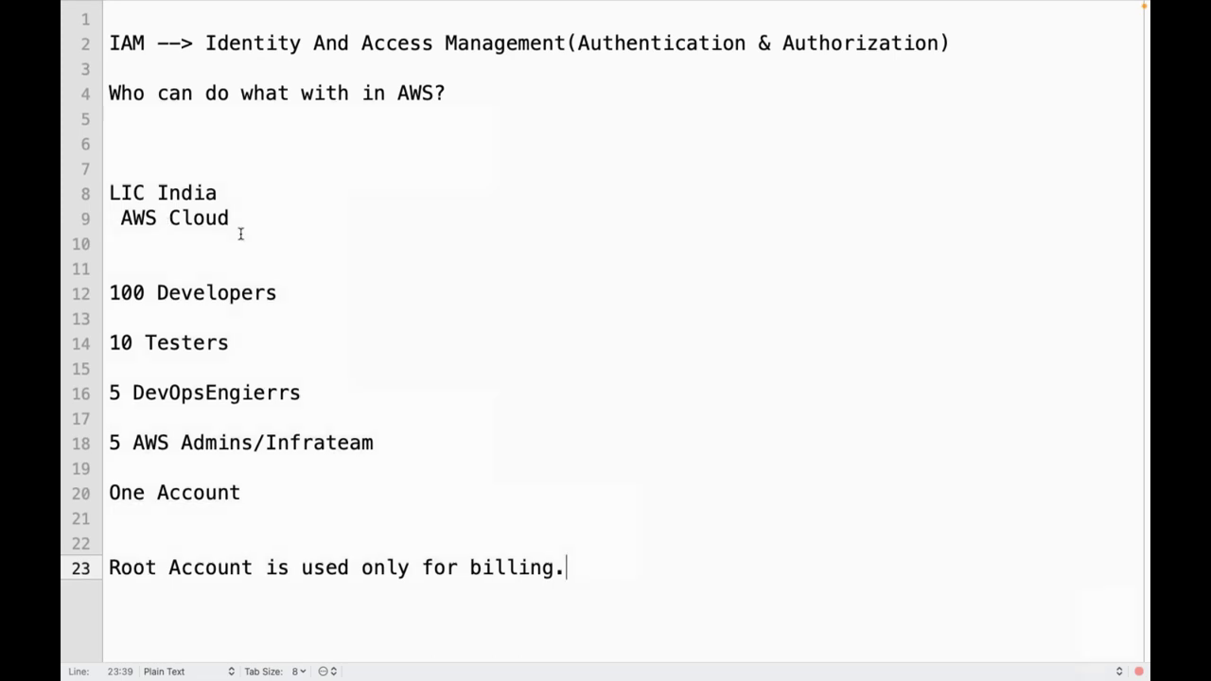
# Highlight Authentication and Authorization in the IAM definition line, then place the caret on line 6.
pyautogui.doubleClick(667, 47)
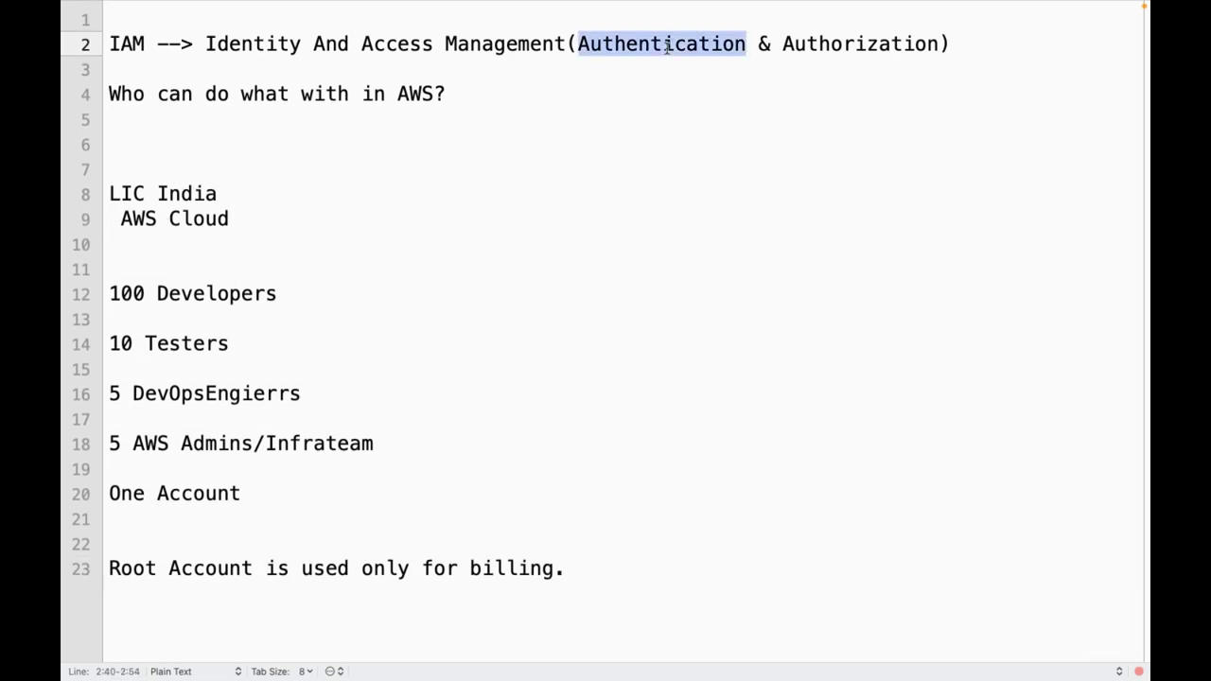
pyautogui.doubleClick(853, 45)
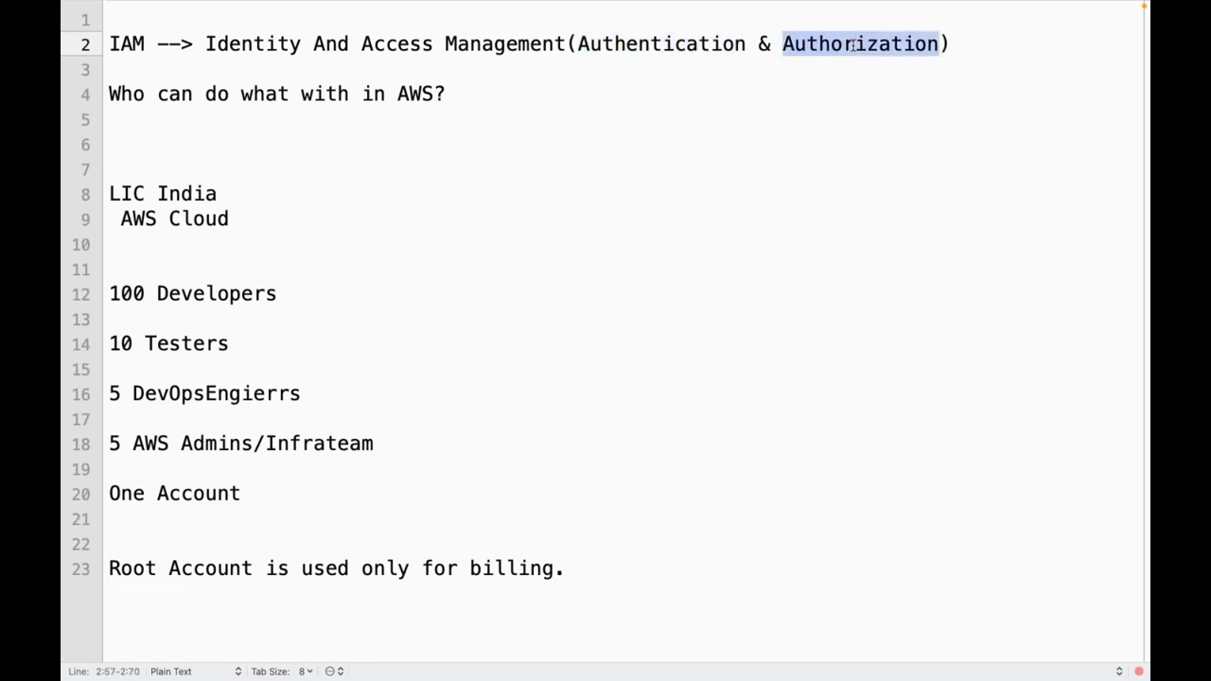
pyautogui.click(217, 147)
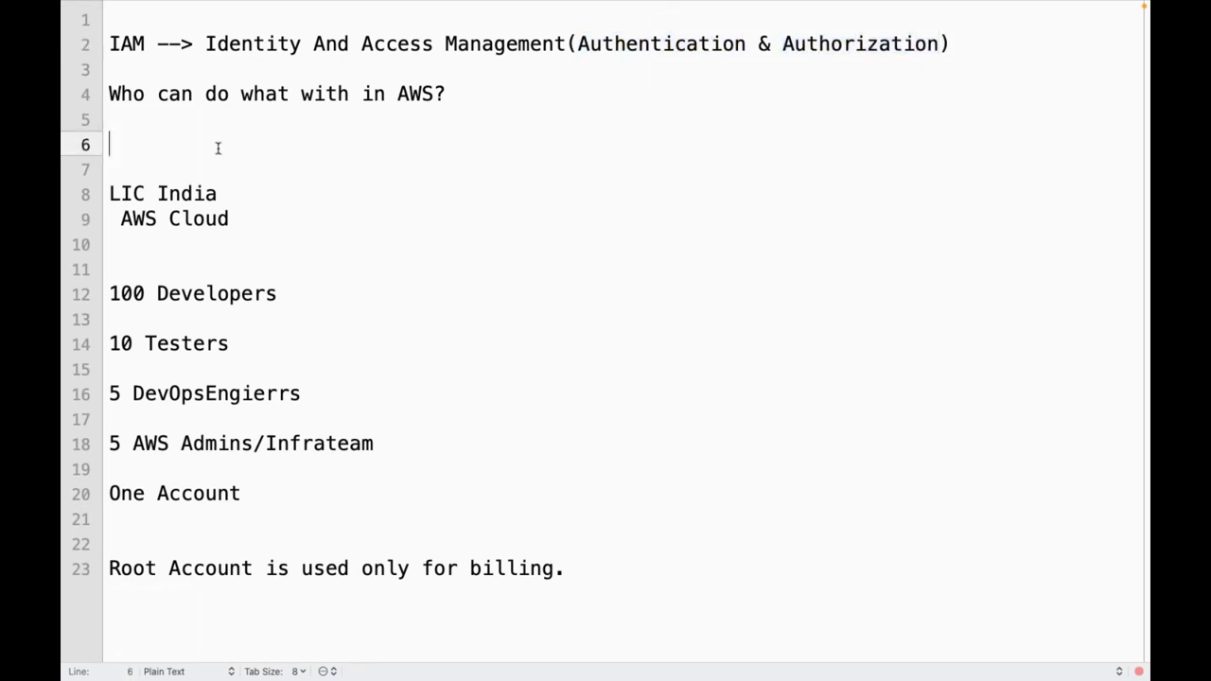
# Add Jenkins, Nexus and 'K8s --> RBAC' on separate lines below the question.
pyautogui.press('Return')
pyautogui.write('Jenkins')
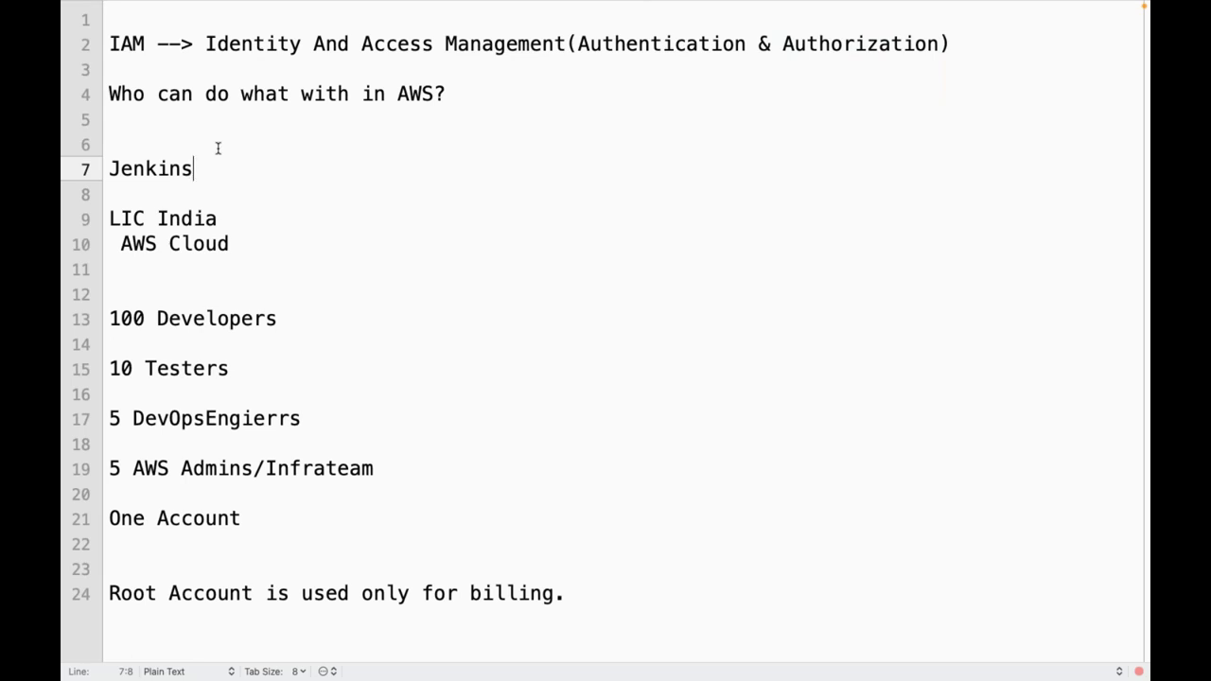
pyautogui.press('Return')
pyautogui.press('Return')
pyautogui.write('Nexus')
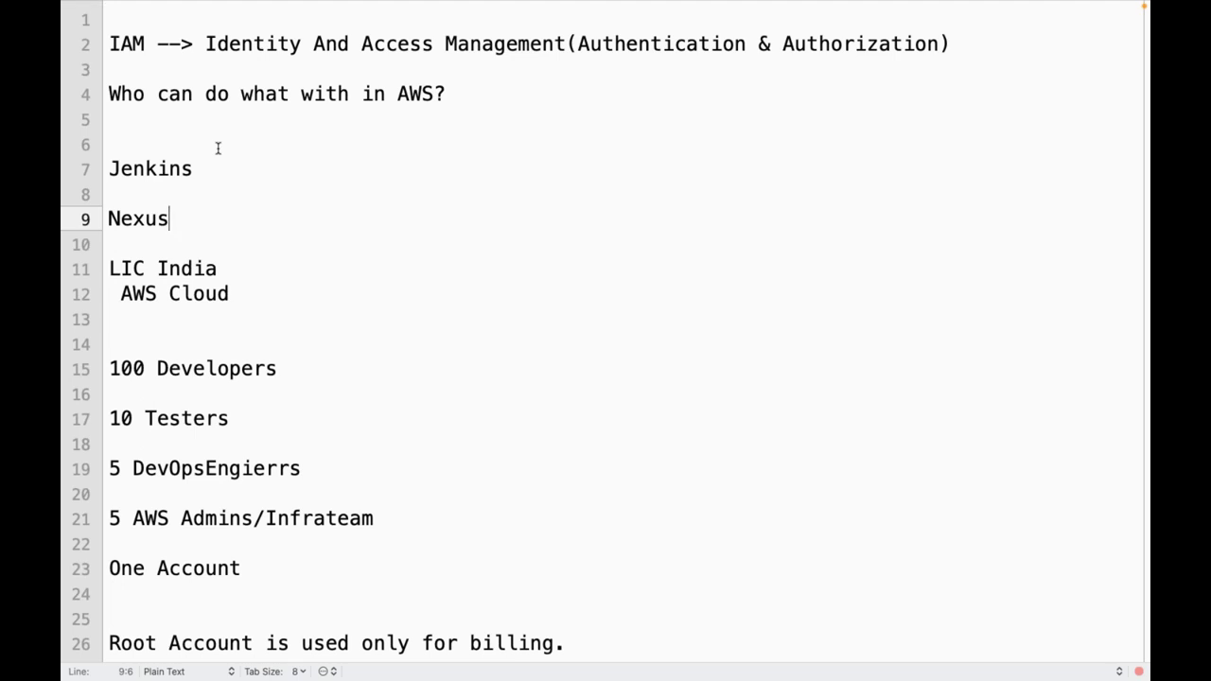
pyautogui.press('Return')
pyautogui.press('Return')
pyautogui.press('Return')
pyautogui.write('K8s')
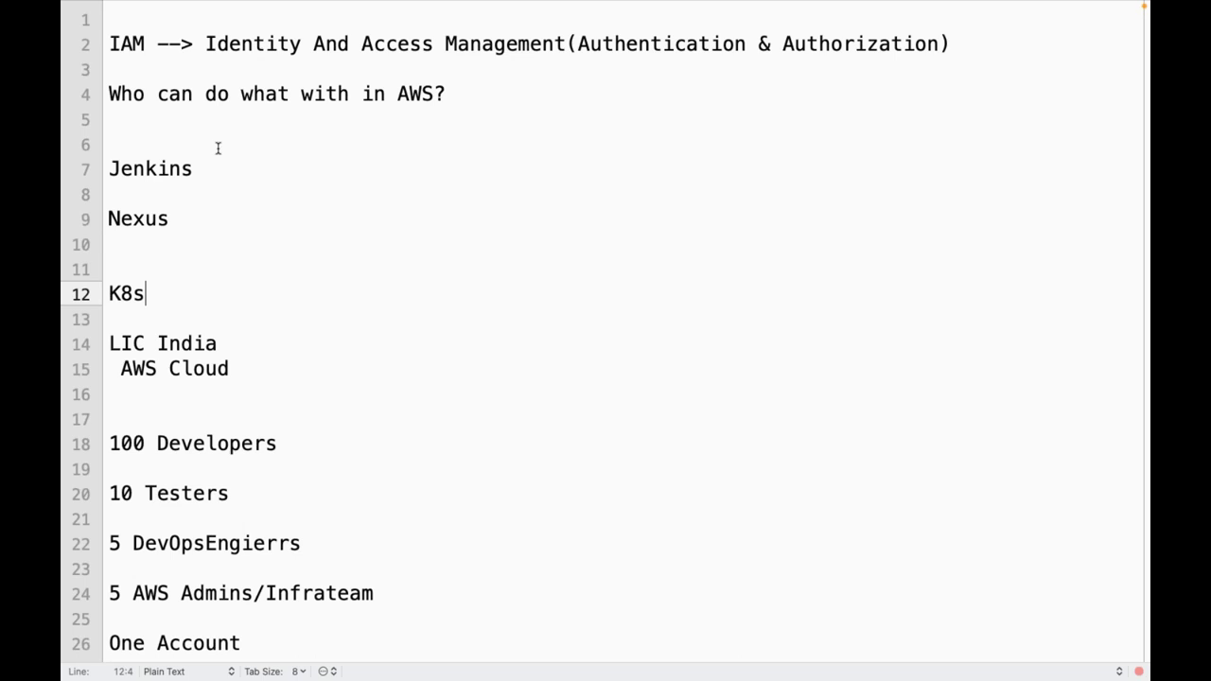
pyautogui.write(' --> RBAC')
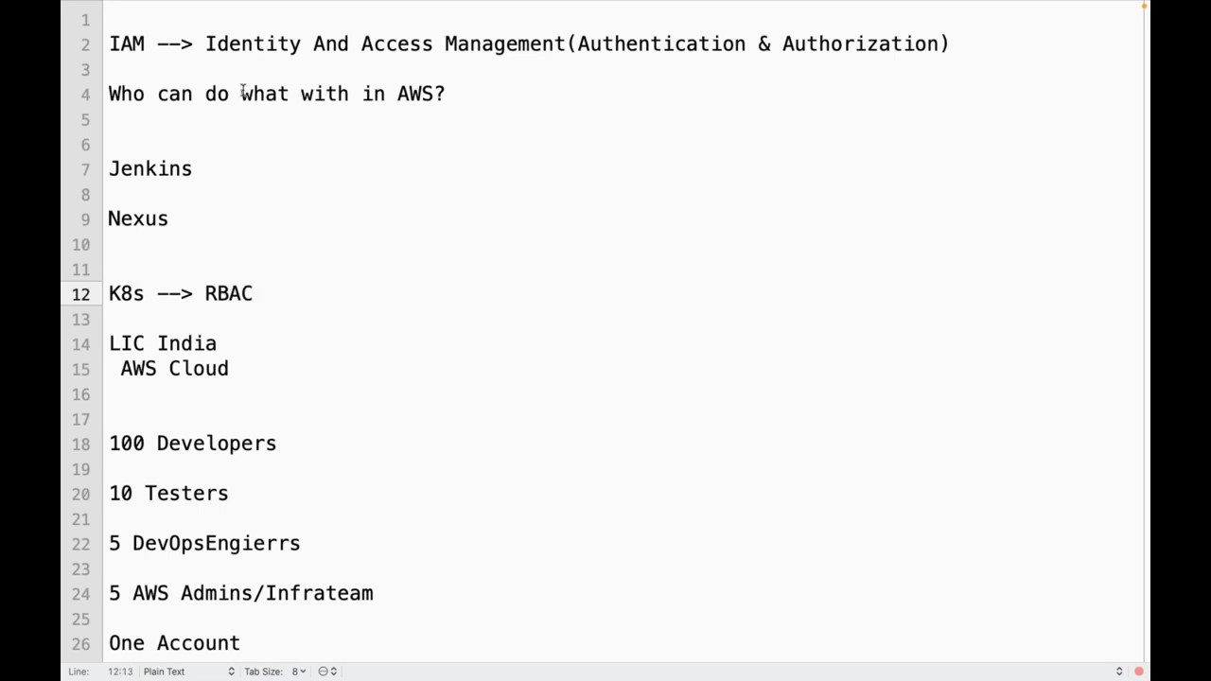
# Highlight K8s and RBAC, then select the whole K8s --> RBAC line.
pyautogui.doubleClick(125, 294)
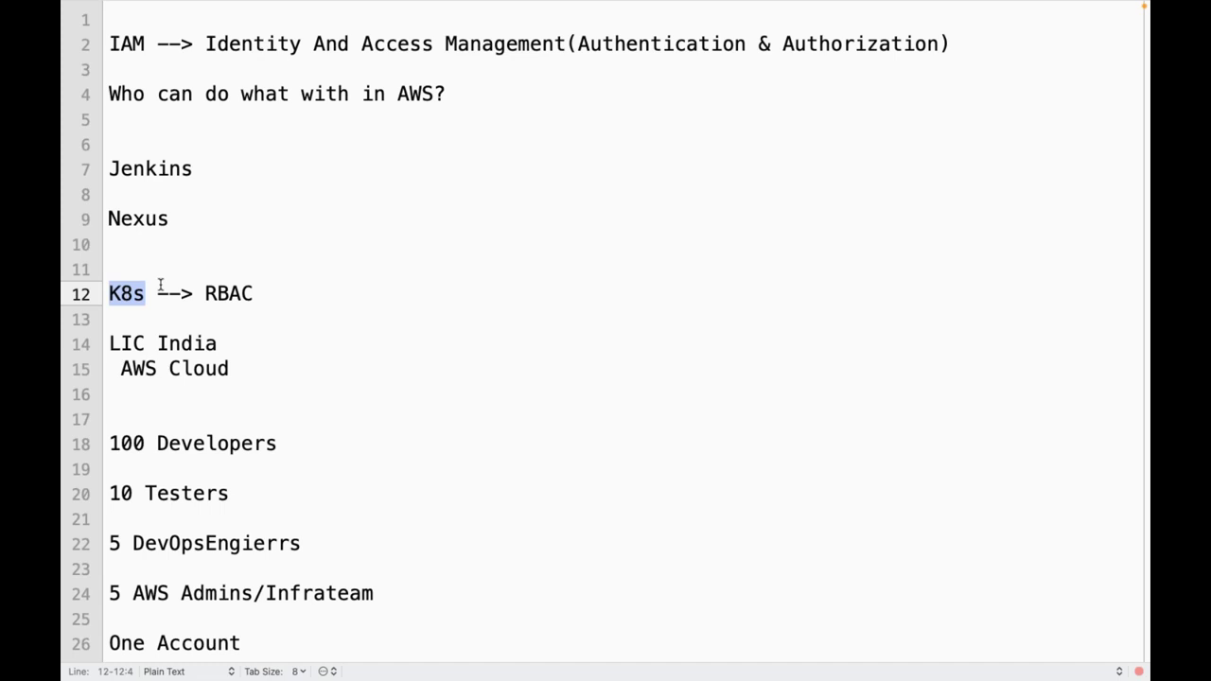
pyautogui.click(219, 291)
pyautogui.doubleClick(218, 289)
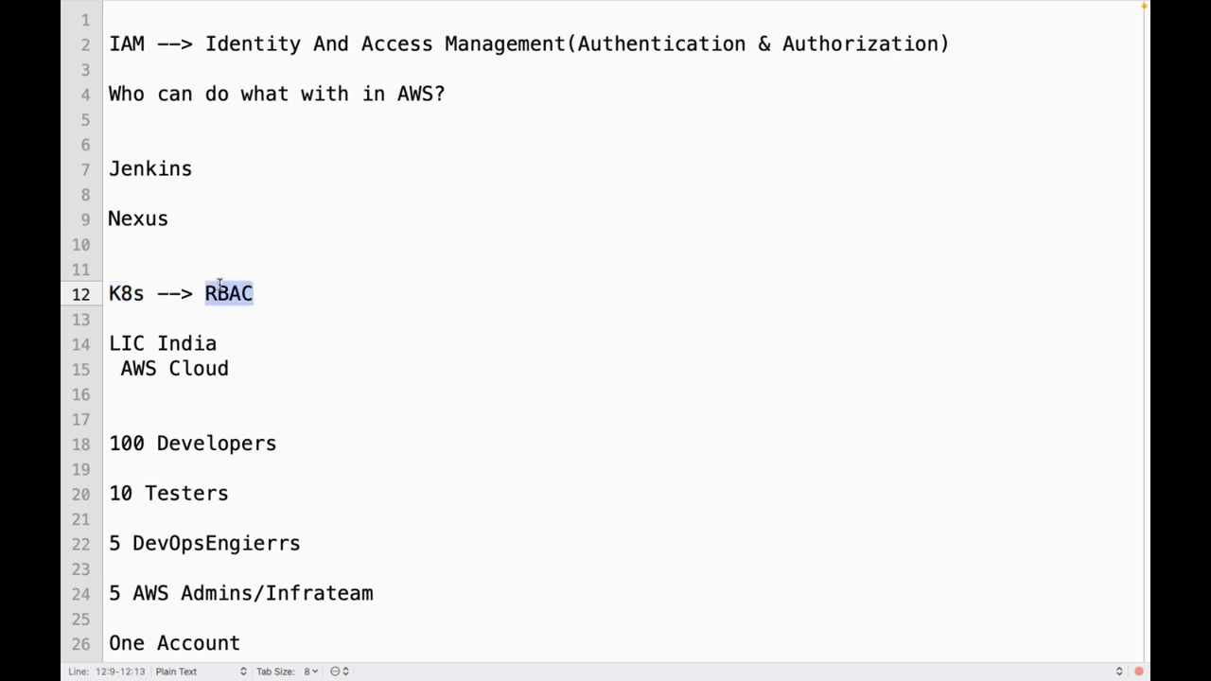
pyautogui.press('Right')
pyautogui.moveTo(283, 289); pyautogui.dragTo(62, 292)
# Delete the K8s --> RBAC line and type 'Authentication' on line 6.
pyautogui.press('BackSpace')
pyautogui.press('BackSpace')
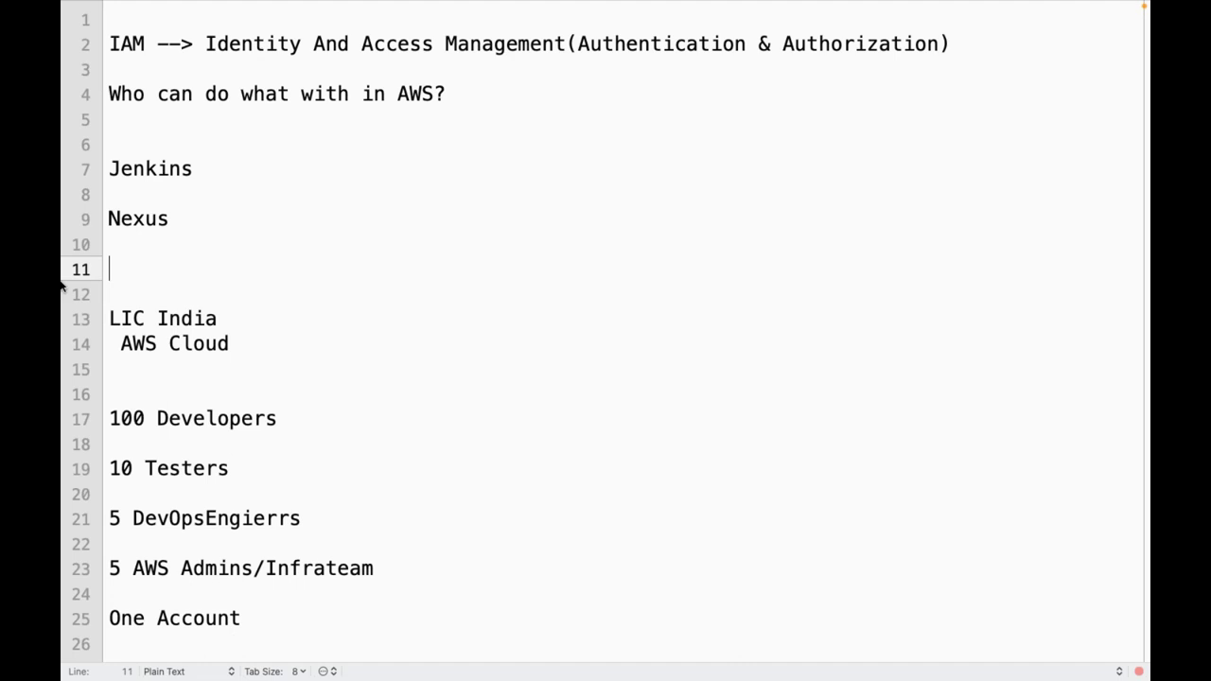
pyautogui.click(164, 137)
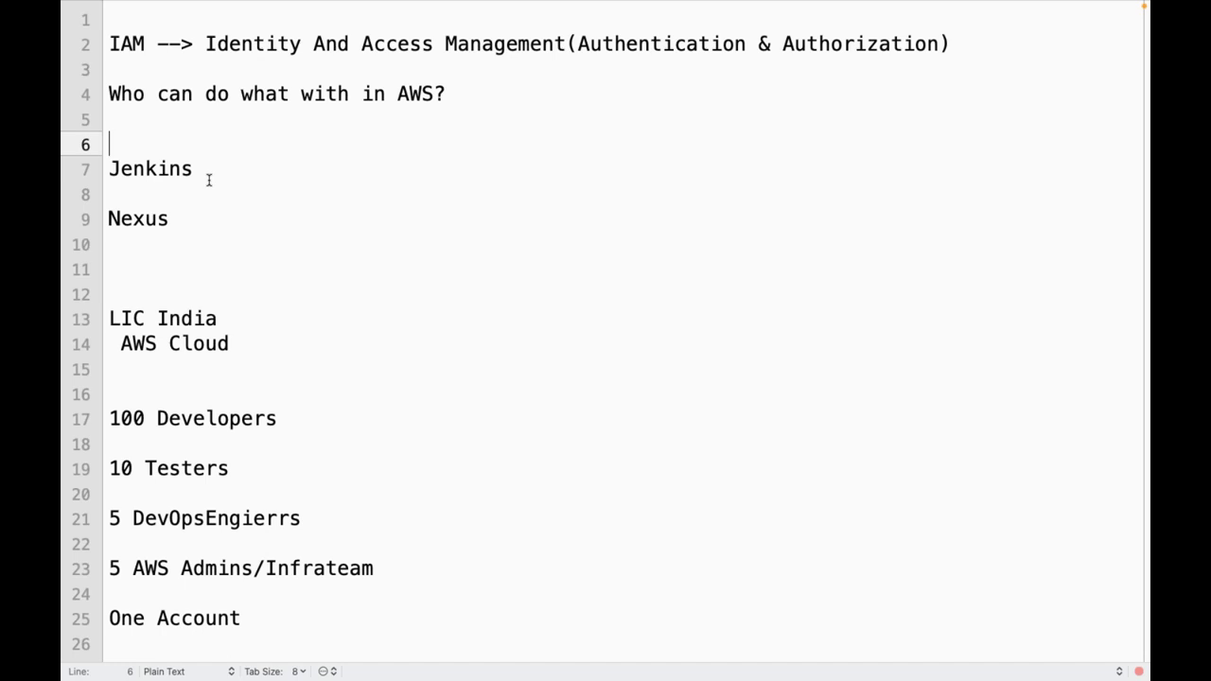
pyautogui.write('Authentication')
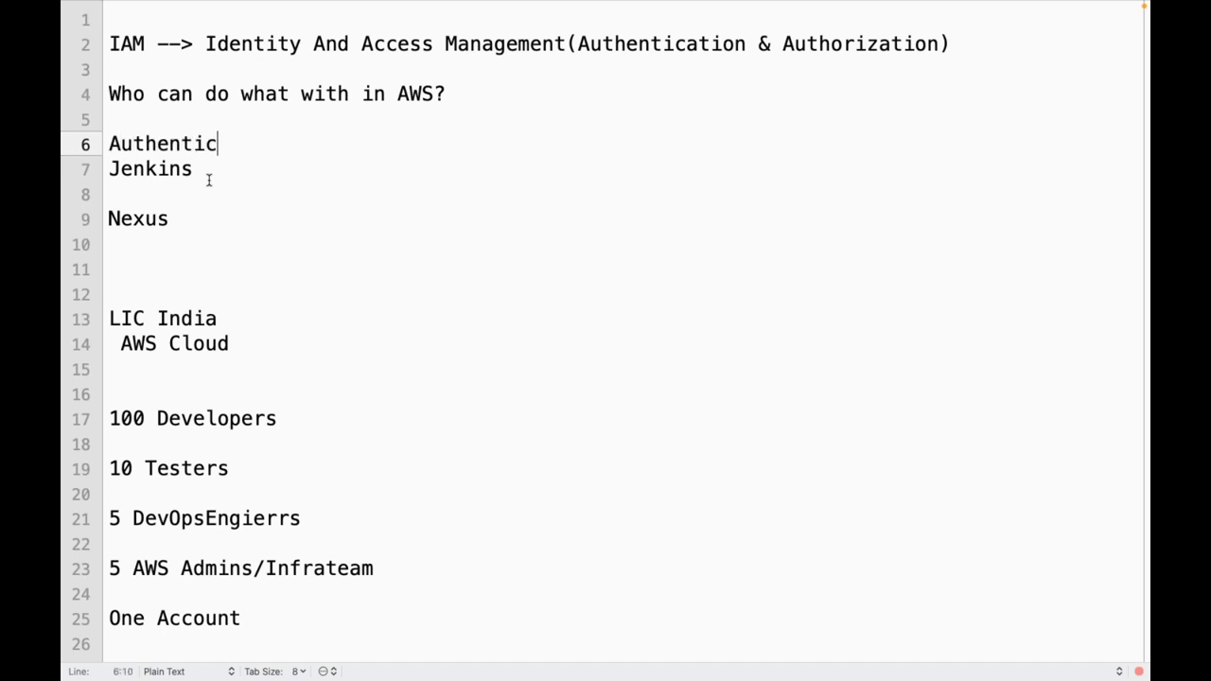
pyautogui.press('Return')
pyautogui.press('Return')
pyautogui.press('Return')
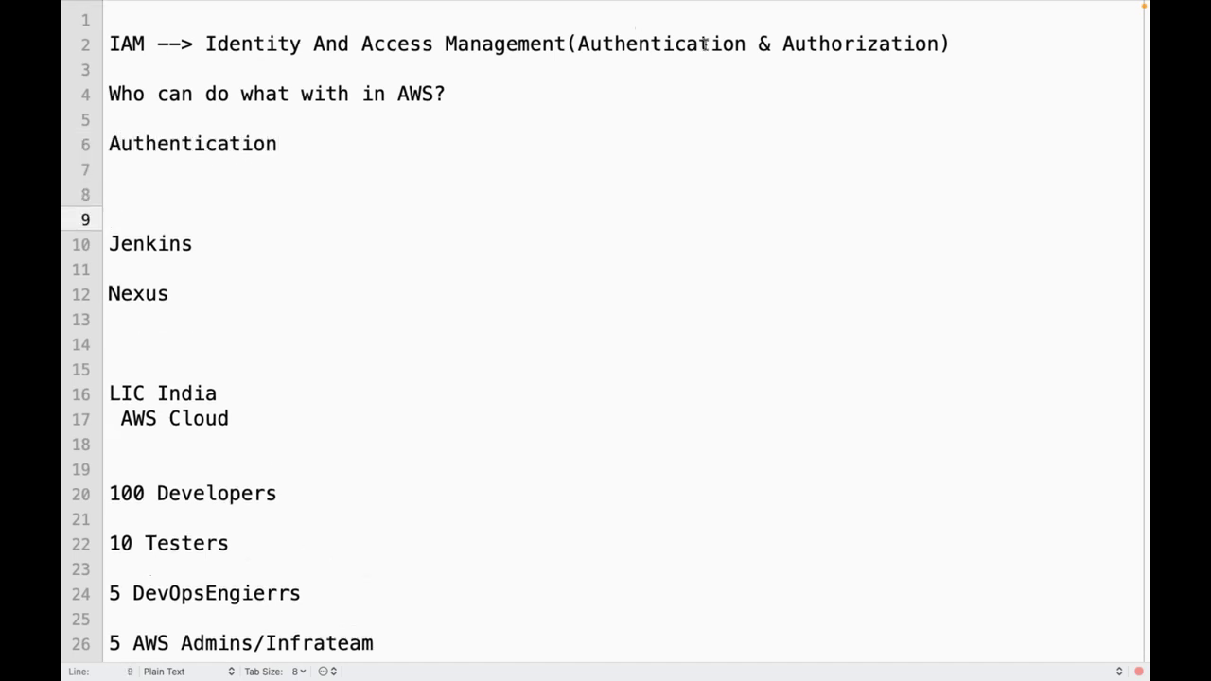
# Copy 'Authorization' from the IAM definition and paste it onto line 8.
pyautogui.doubleClick(865, 43)
pyautogui.click(197, 200)
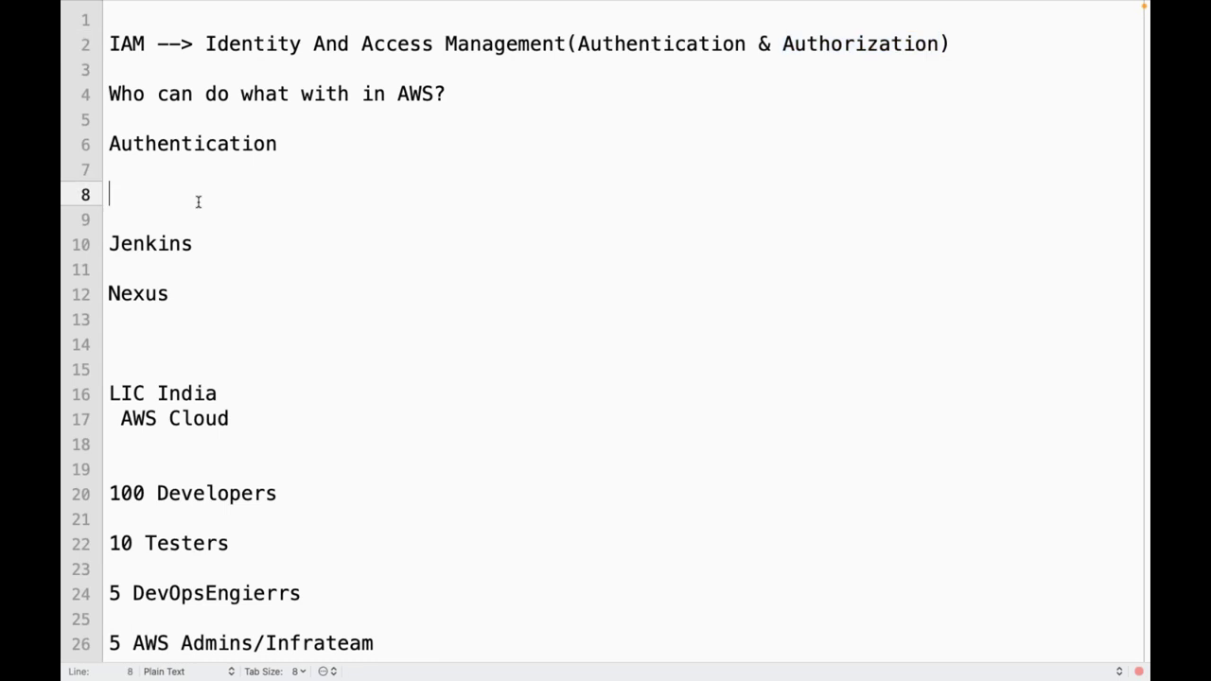
pyautogui.write('Authorization')
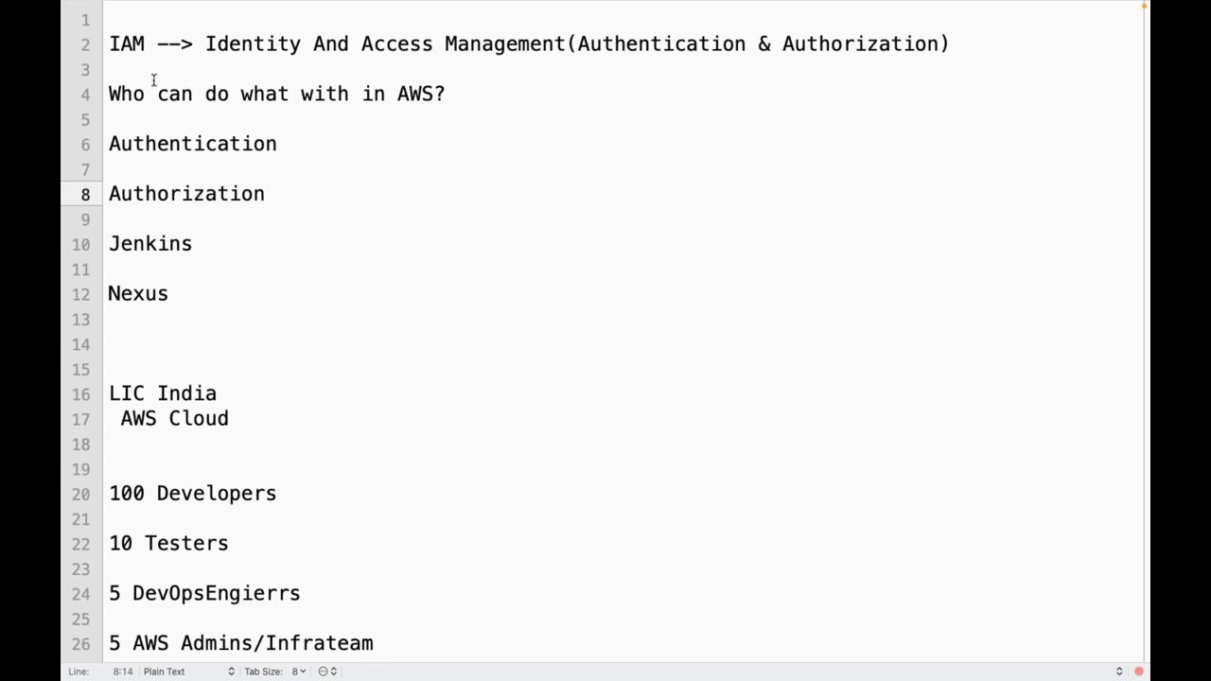
# Add an IAM heading on a new line below Authorization.
pyautogui.doubleClick(128, 44)
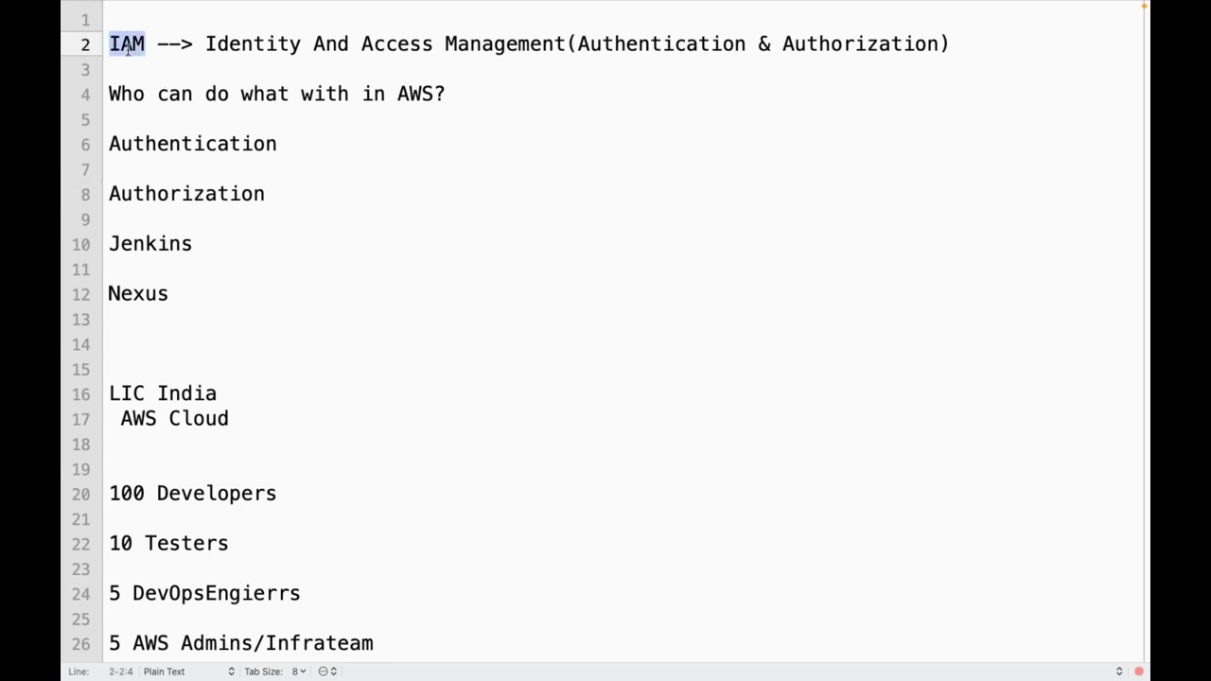
pyautogui.click(279, 195)
pyautogui.press('Return')
pyautogui.press('Return')
pyautogui.write('IM')
pyautogui.write('A')
pyautogui.press('BackSpace')
pyautogui.press('BackSpace')
pyautogui.write('AM')
pyautogui.press('Return')
pyautogui.press('Return')
# List Policies, Users and Groups as items under the IAM heading.
pyautogui.write('Polici')
pyautogui.press('BackSpace')
pyautogui.write('ies')
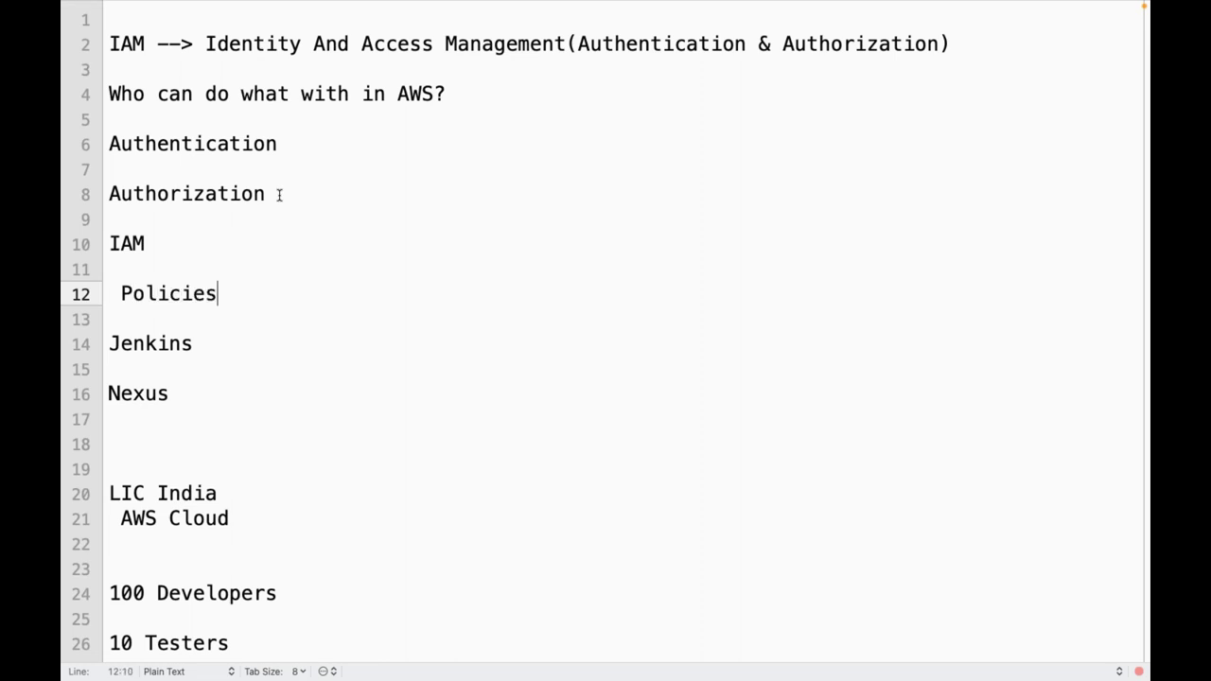
pyautogui.press('Return')
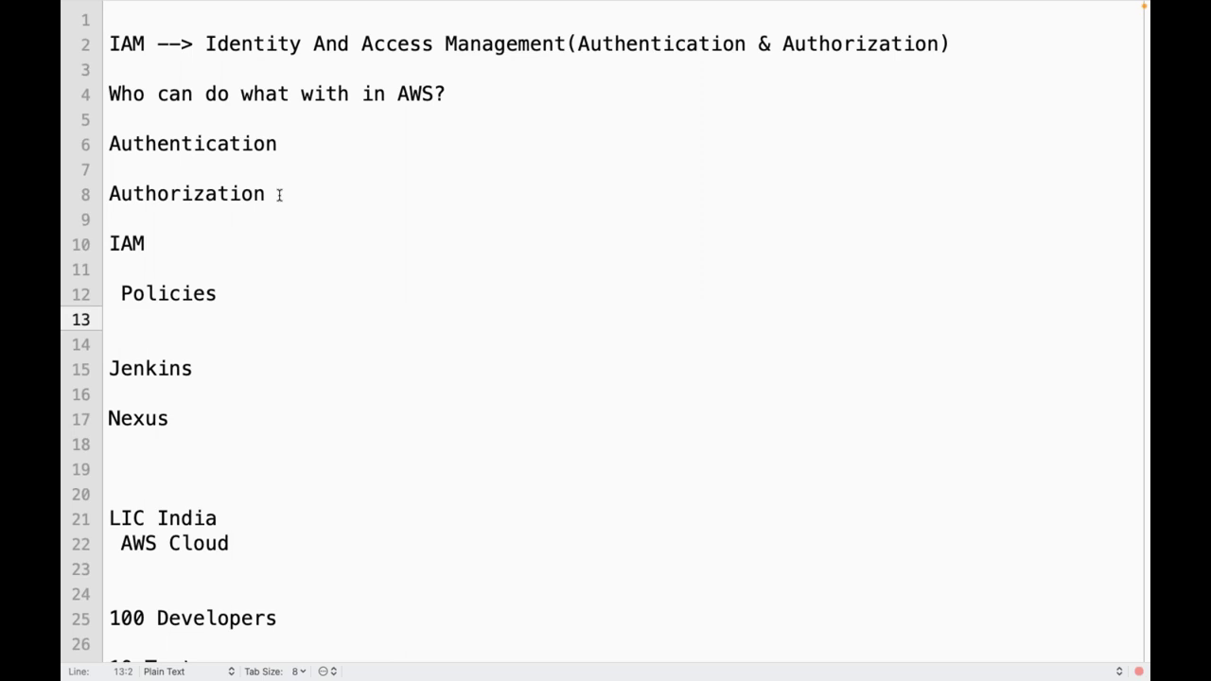
pyautogui.press('Return')
pyautogui.write('Users')
pyautogui.press('Return')
pyautogui.press('Return')
pyautogui.write('Grpi')
pyautogui.press('BackSpace')
pyautogui.press('BackSpace')
pyautogui.write('oups')
pyautogui.press('Return')
pyautogui.press('Return')
pyautogui.press('Return')
# Add Roles and Identity Provider as further IAM items.
pyautogui.write('rol')
pyautogui.press('BackSpace')
pyautogui.press('BackSpace')
pyautogui.press('BackSpace')
pyautogui.write('Roles')
pyautogui.press('Return')
pyautogui.press('Return')
pyautogui.press('Return')
pyautogui.write('Identiry')
pyautogui.press('BackSpace')
pyautogui.press('BackSpace')
pyautogui.write('ty Pr')
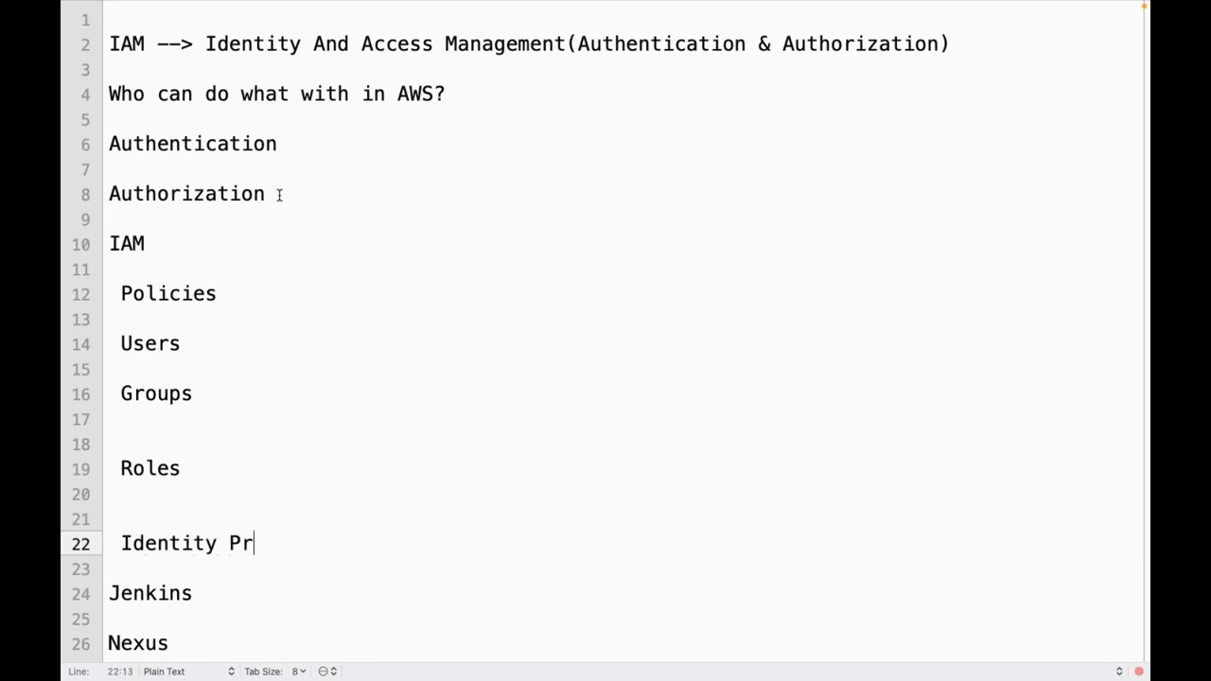
pyautogui.write('ovider')
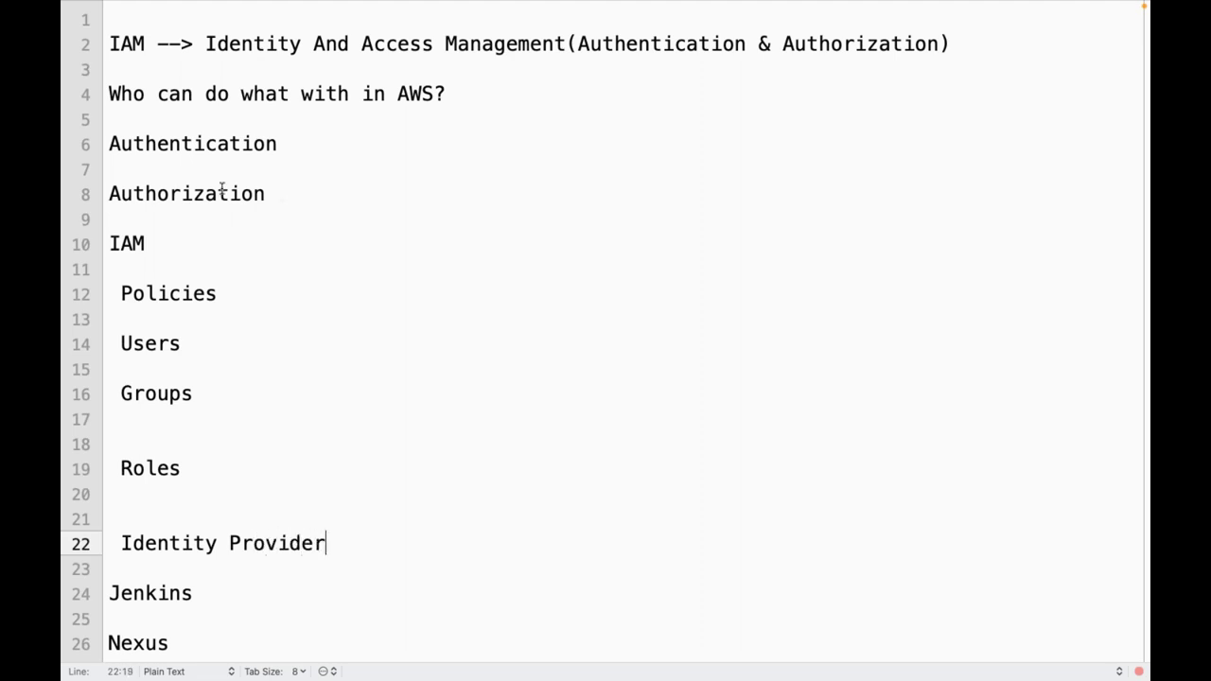
pyautogui.click(129, 497)
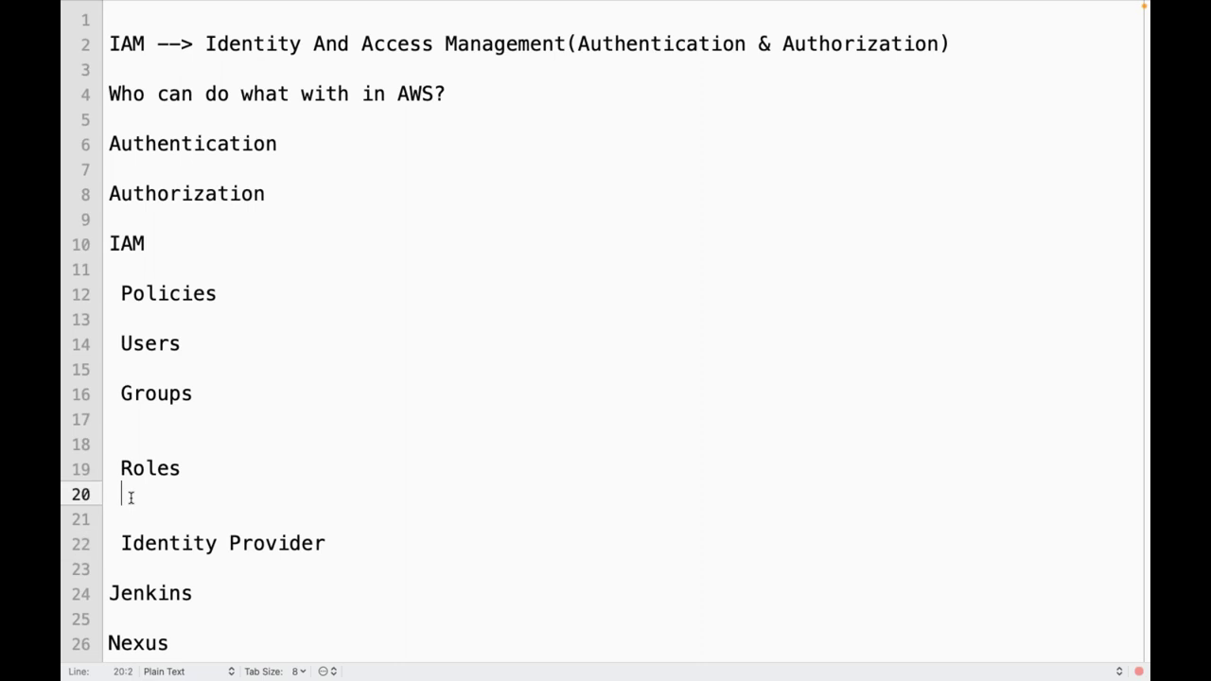
pyautogui.doubleClick(151, 336)
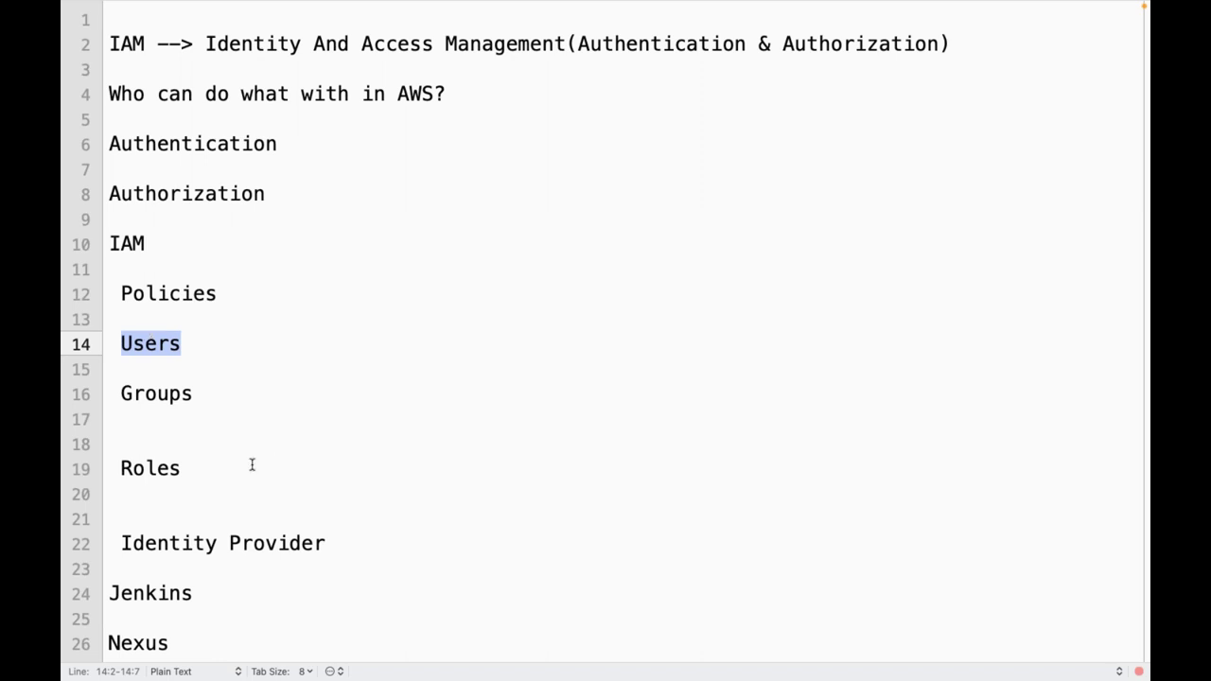
pyautogui.click(346, 546)
pyautogui.scroll(-3, 346, 554)
pyautogui.scroll(-5, 342, 587)
# Write Jenkins, Nexus and AWS on separate lines under the billing note, then switch to Chrome.
pyautogui.click(686, 637)
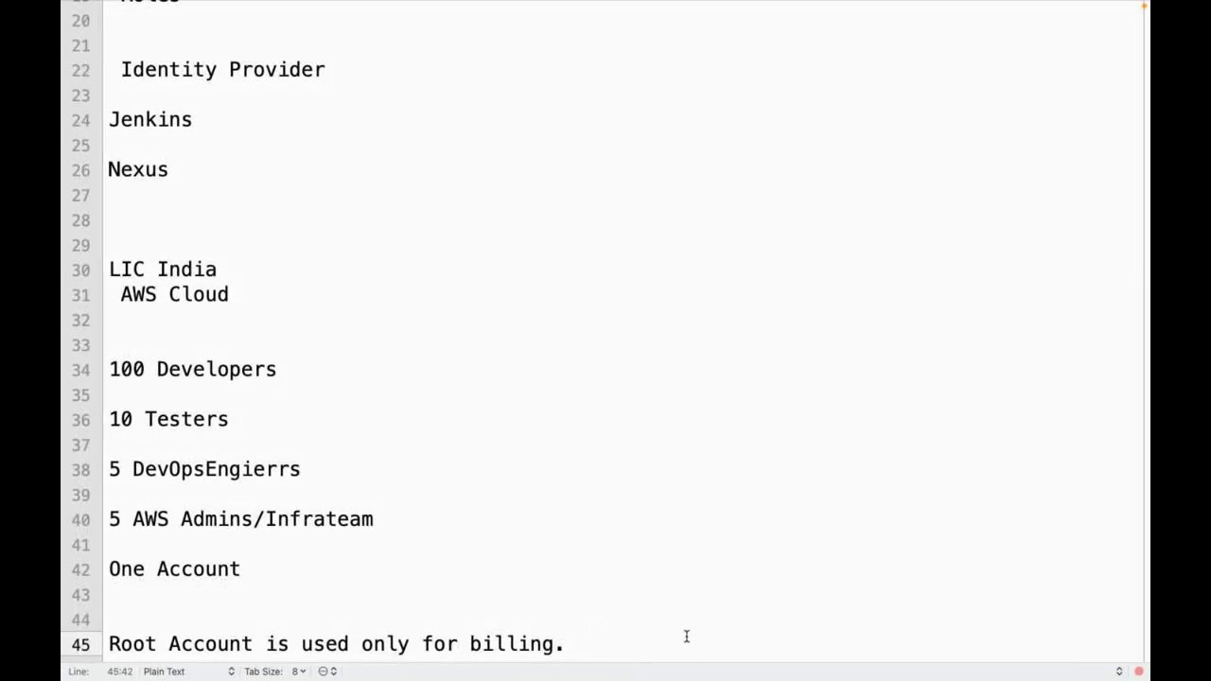
pyautogui.press('Return')
pyautogui.press('Return')
pyautogui.press('Return')
pyautogui.write('Jenkins')
pyautogui.press('Return')
pyautogui.write('Nexus')
pyautogui.press('Return')
pyautogui.write('AWS')
pyautogui.press('Return')
pyautogui.press('Return')
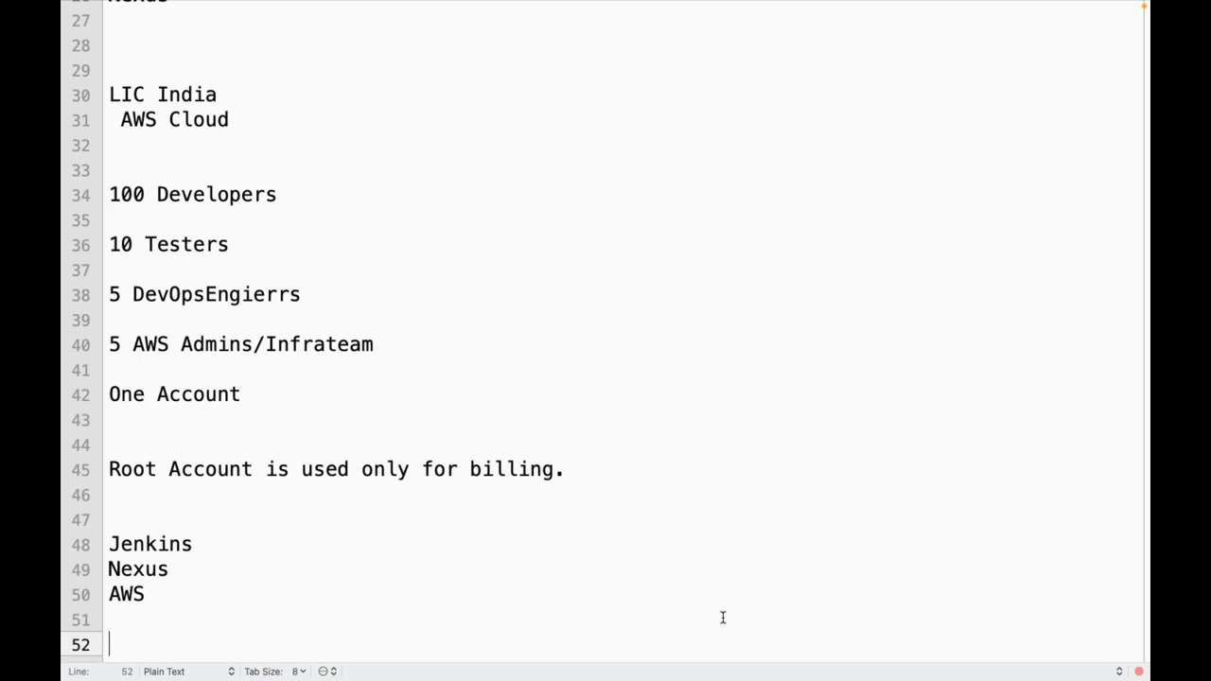
pyautogui.press('super+Tab')
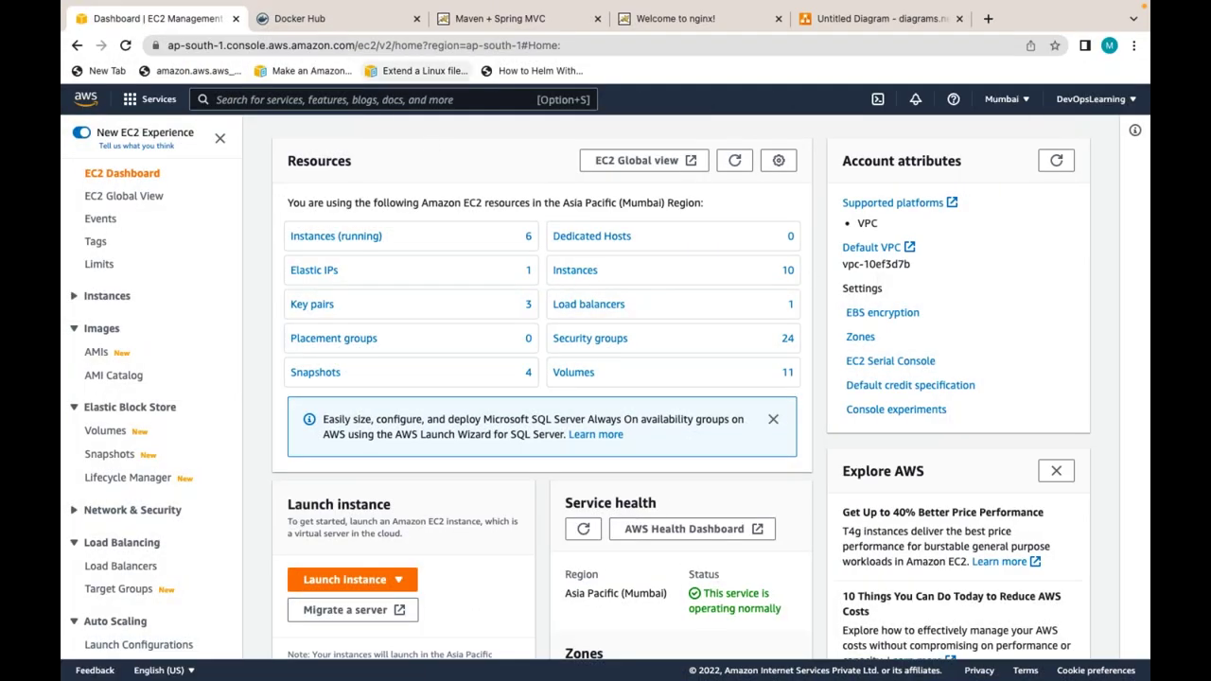
# Go from the Docker Hub tab to the Untitled Diagram in diagrams.net and scroll to empty canvas.
pyautogui.click(358, 27)
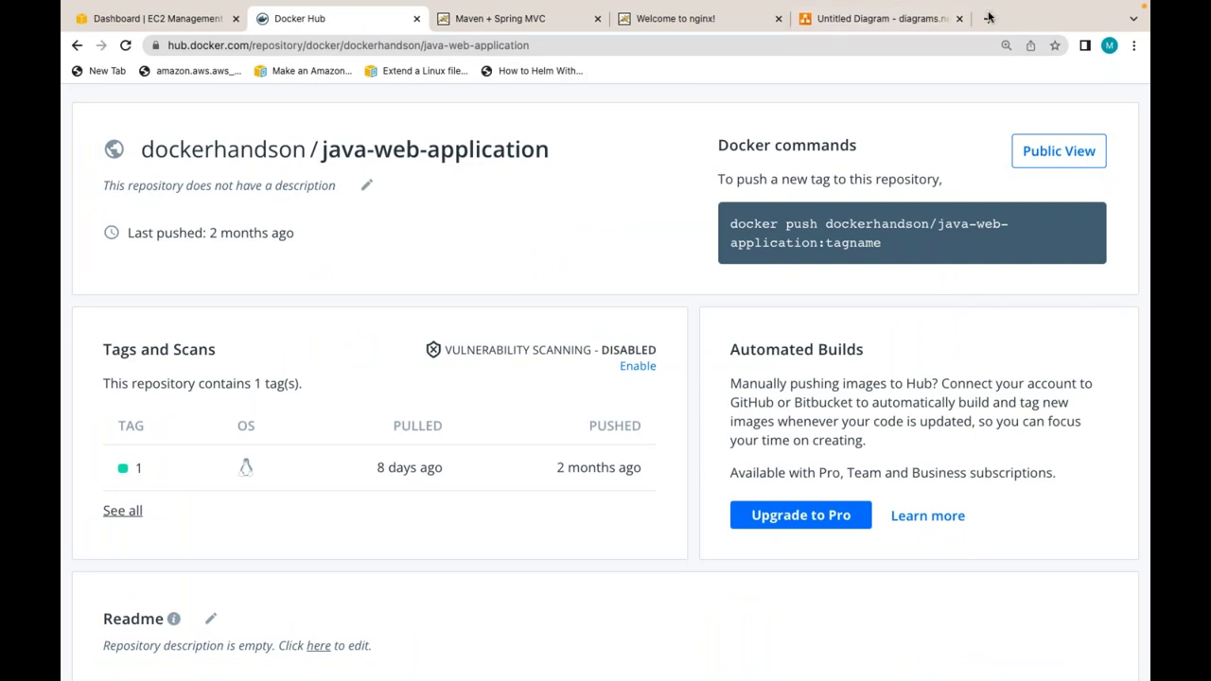
pyautogui.click(833, 19)
pyautogui.scroll(-10, 524, 353)
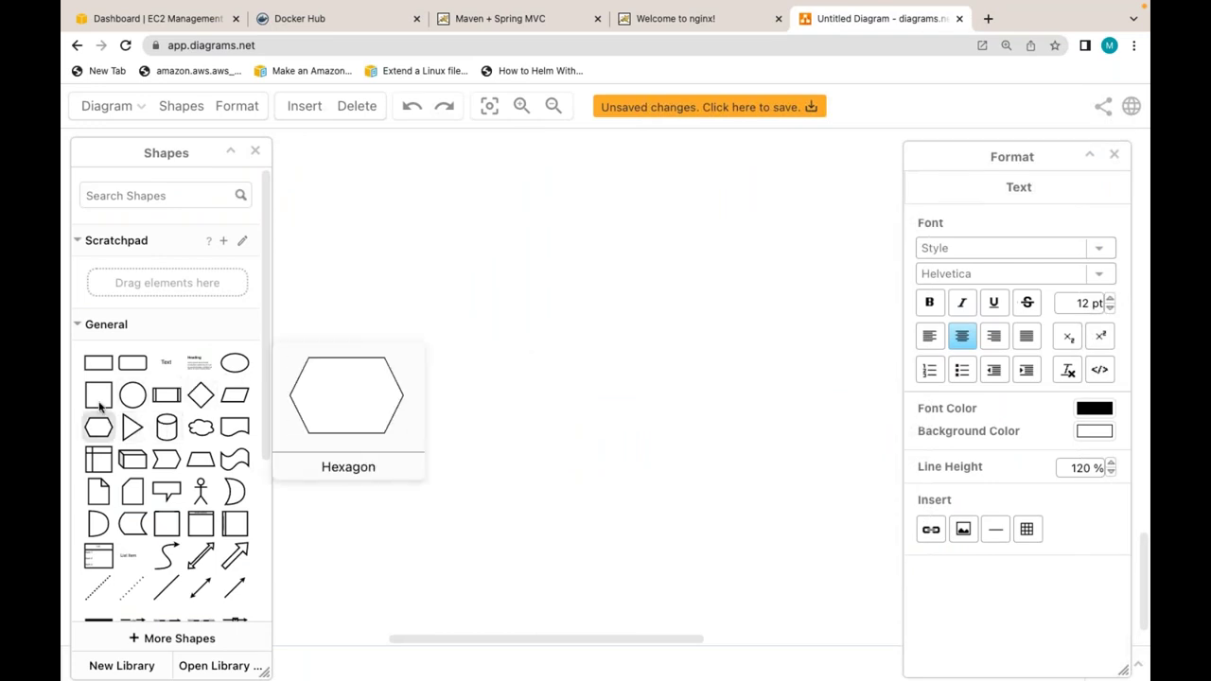
# Place a cylinder labelled LDAP and add a 'Data Base' text label near it.
pyautogui.moveTo(174, 433)
pyautogui.moveTo(174, 432); pyautogui.dragTo(532, 473)
pyautogui.write('LDAP')
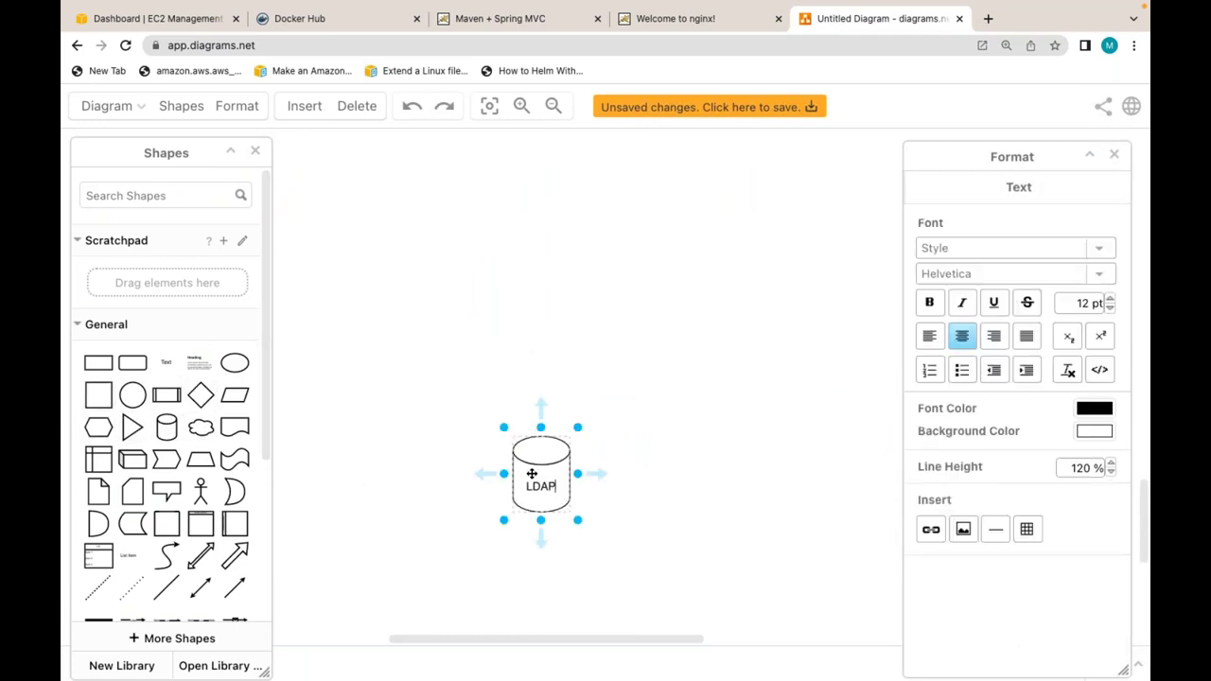
pyautogui.doubleClick(541, 297)
pyautogui.click(538, 296)
pyautogui.write('DA')
pyautogui.press('BackSpace')
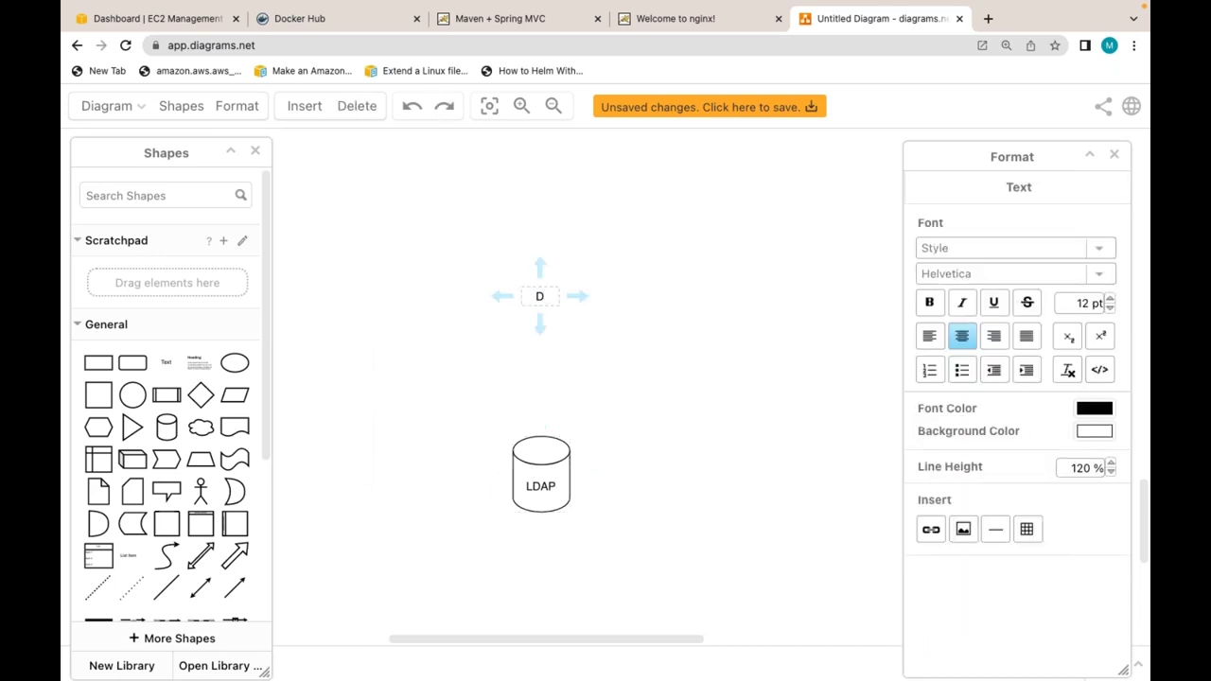
pyautogui.write('ata Base')
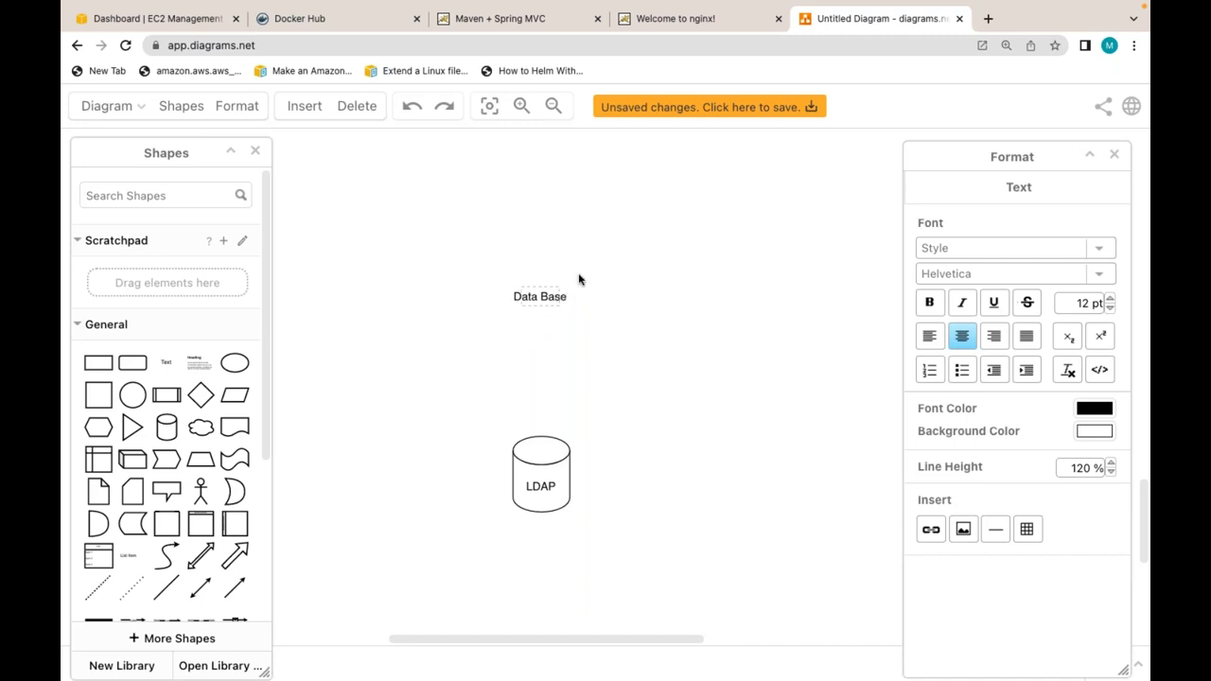
# Change the caption to 'Employess Data Base' and move it beneath the LDAP cylinder.
pyautogui.tripleClick(523, 300)
pyautogui.press('Home')
pyautogui.write('EM')
pyautogui.press('BackSpace')
pyautogui.write('mployee')
pyautogui.press('BackSpace')
pyautogui.press('BackSpace')
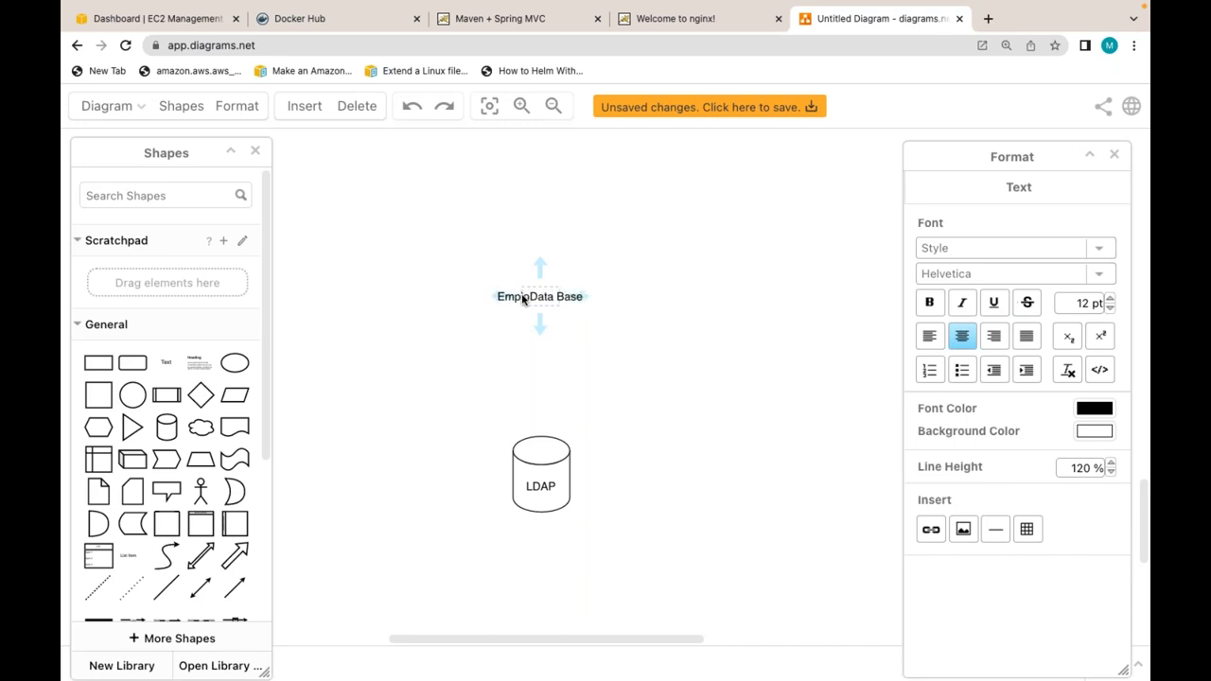
pyautogui.write('yess')
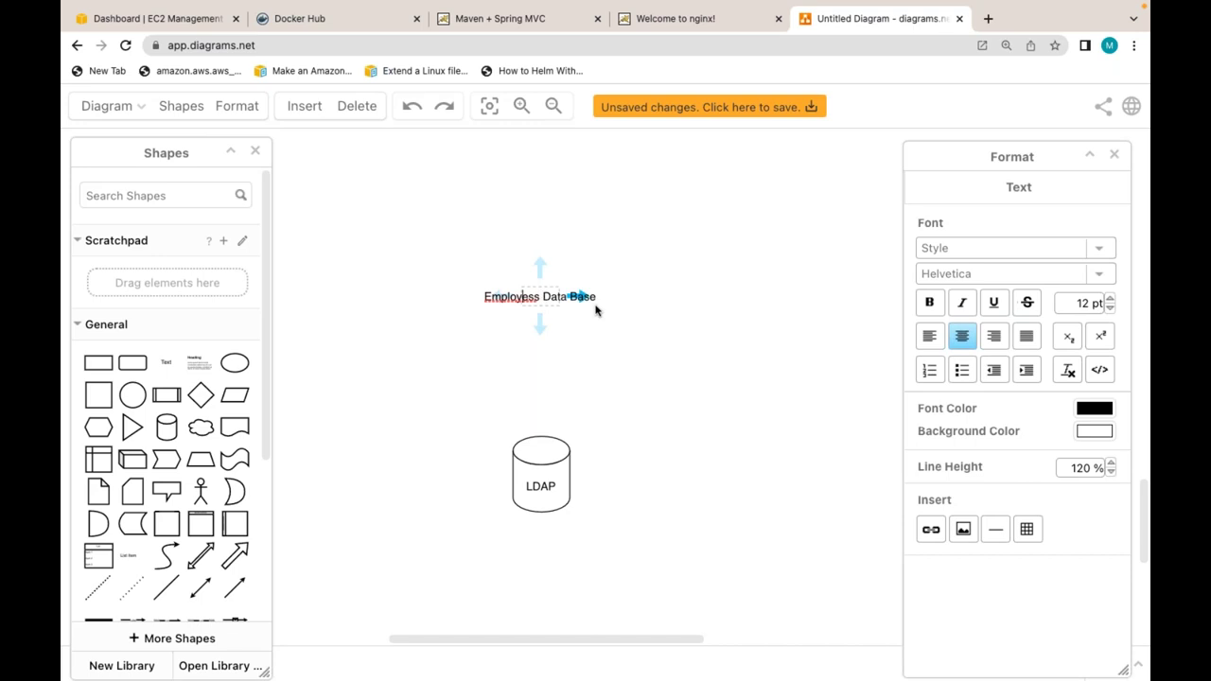
pyautogui.click(660, 341)
pyautogui.moveTo(584, 297); pyautogui.dragTo(595, 574)
# Nudge the LDAP cylinder together with its caption to the right, then deselect it.
pyautogui.click(638, 552)
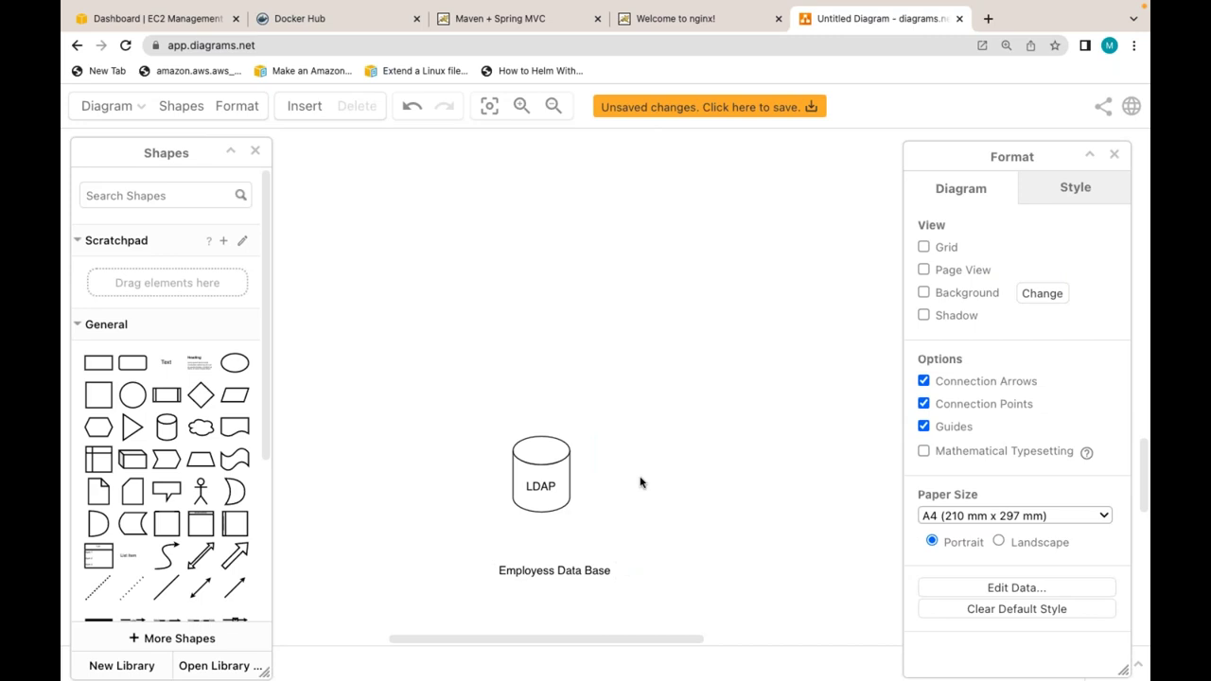
pyautogui.scroll(-2, 640, 483)
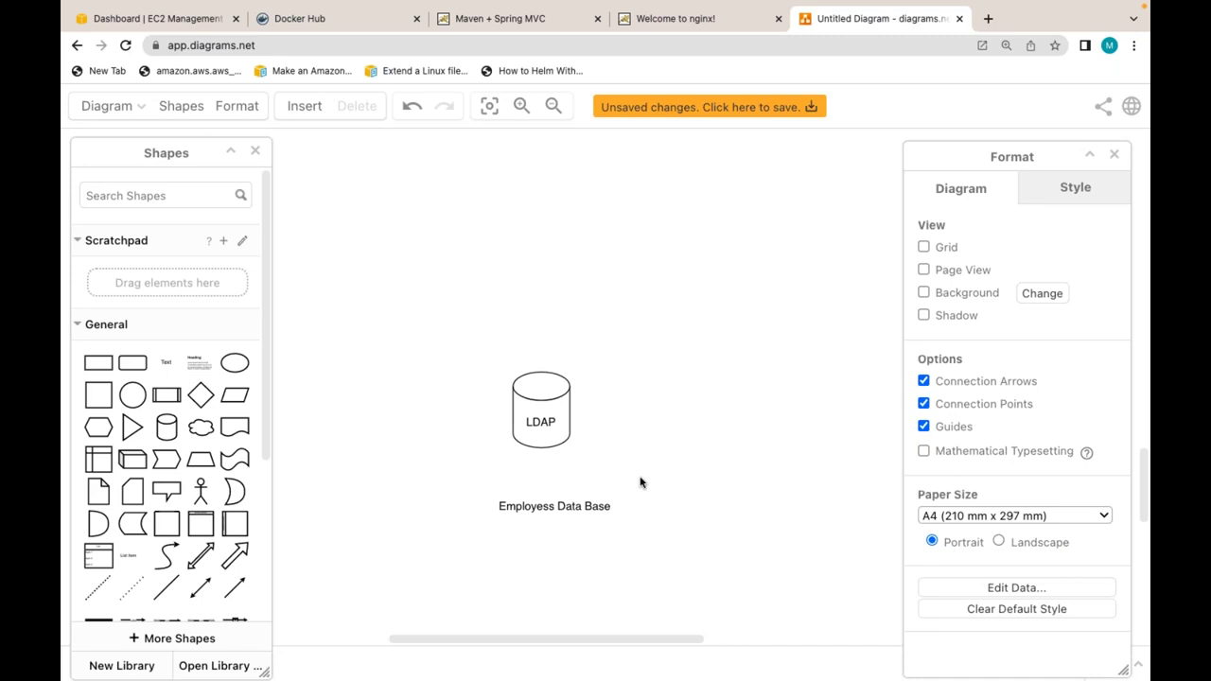
pyautogui.click(540, 419)
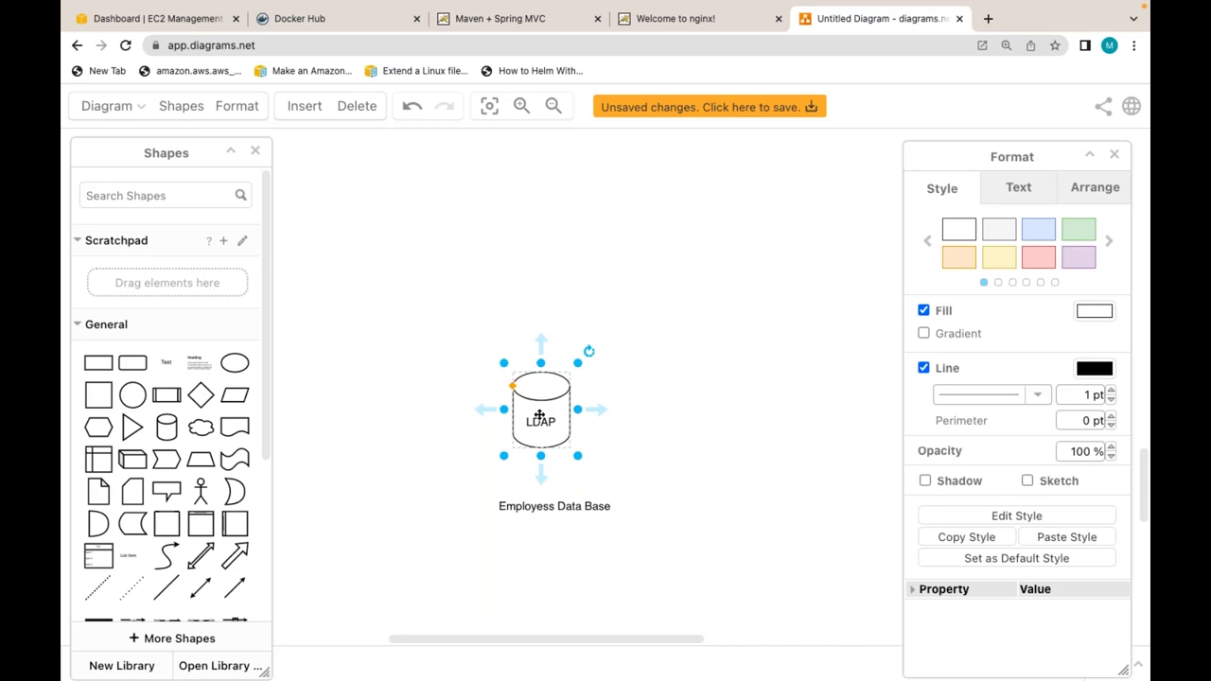
pyautogui.hotkey('shift', 'Right')
pyautogui.hotkey('shift', 'Right')
pyautogui.hotkey('shift', 'Right')
pyautogui.hotkey('shift', 'Right')
pyautogui.hotkey('shift', 'Right')
pyautogui.hotkey('shift', 'Right')
pyautogui.hotkey('shift', 'Right')
pyautogui.hotkey('shift', 'Right')
pyautogui.hotkey('shift', 'Right')
pyautogui.hotkey('shift', 'Right')
pyautogui.hotkey('shift', 'Right')
pyautogui.hotkey('shift', 'Right')
pyautogui.hotkey('shift', 'Right')
pyautogui.hotkey('shift', 'Right')
pyautogui.hotkey('shift', 'Right')
pyautogui.hotkey('shift', 'Right')
pyautogui.hotkey('shift', 'Right')
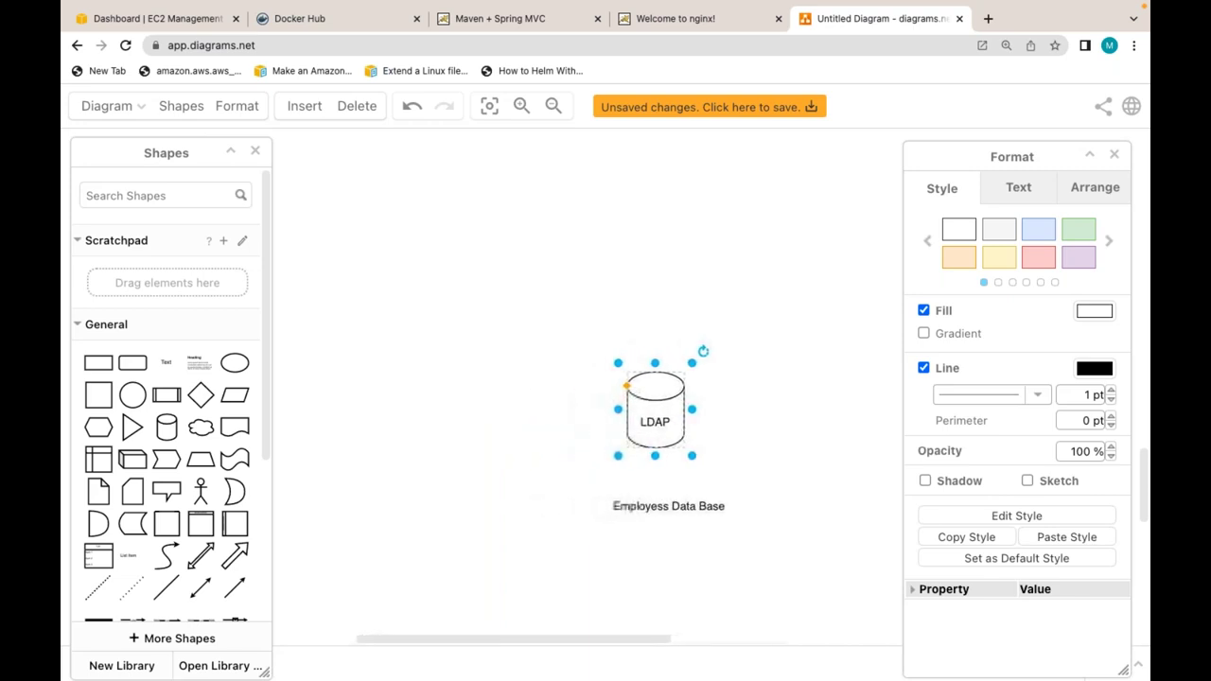
pyautogui.click(459, 445)
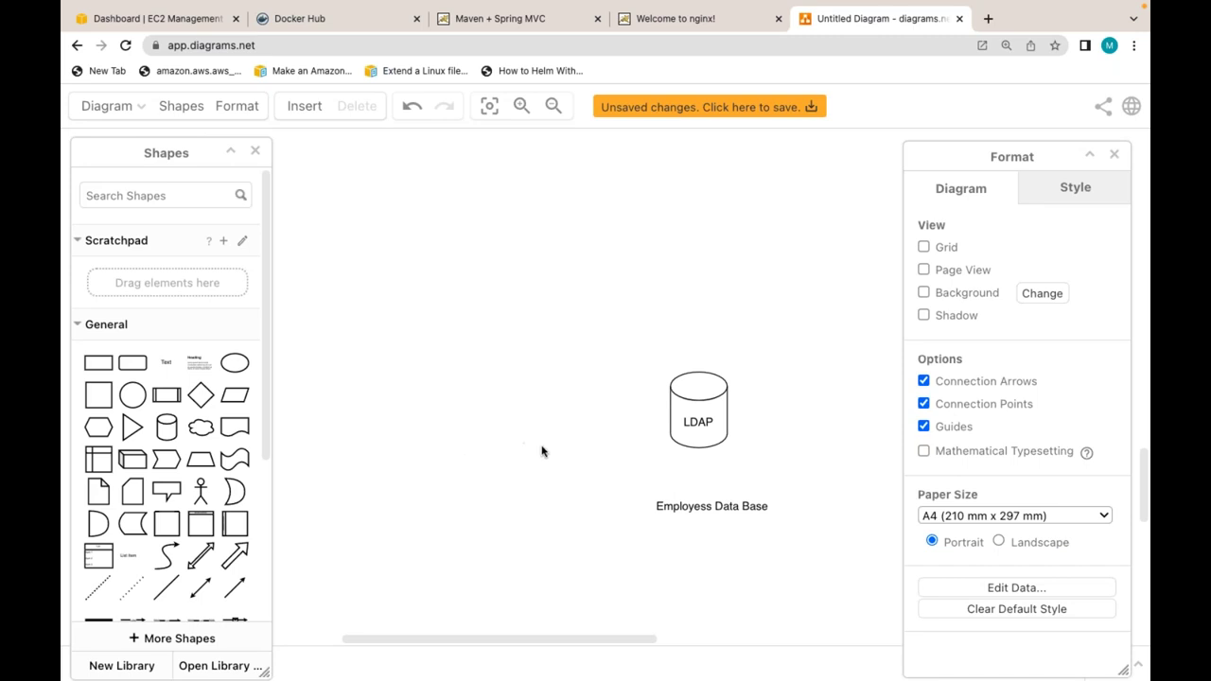
# Place three square boxes in a row along the top of the canvas.
pyautogui.moveTo(98, 395); pyautogui.dragTo(337, 225)
pyautogui.moveTo(96, 409); pyautogui.dragTo(628, 227)
pyautogui.moveTo(111, 402); pyautogui.dragTo(810, 223)
pyautogui.moveTo(606, 221); pyautogui.dragTo(563, 220)
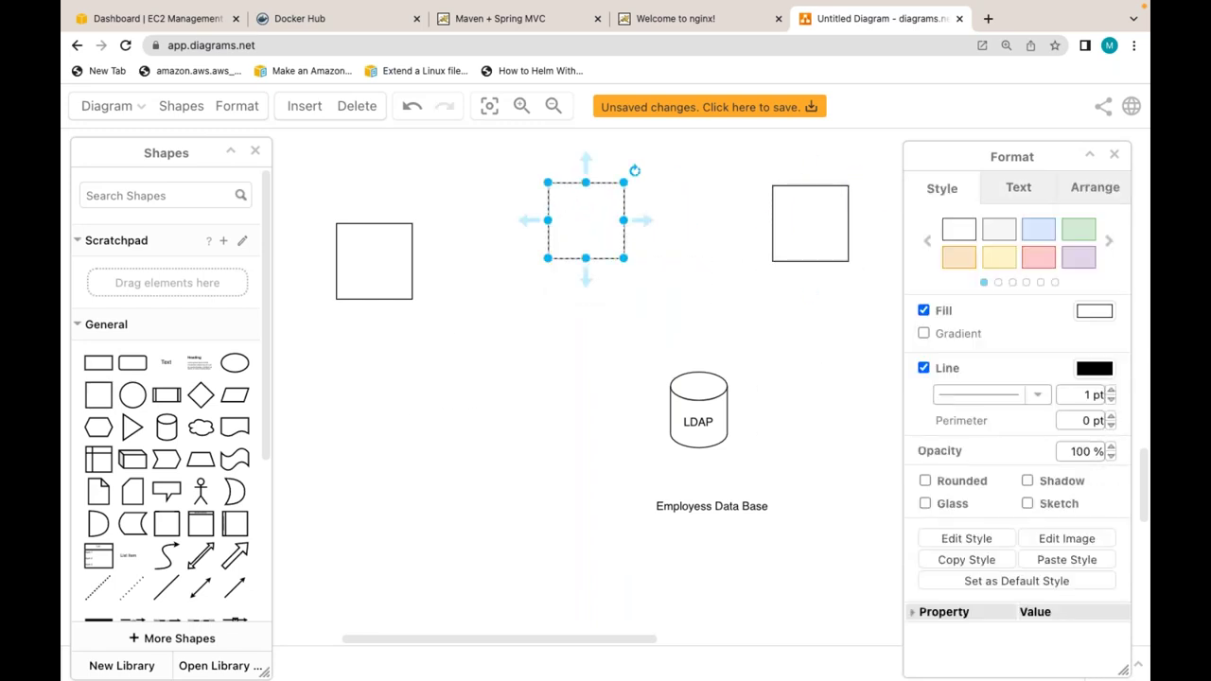
# Label the boxes Jenkins, AWS and Nexus, and connect Jenkins to the LDAP cylinder.
pyautogui.doubleClick(388, 270)
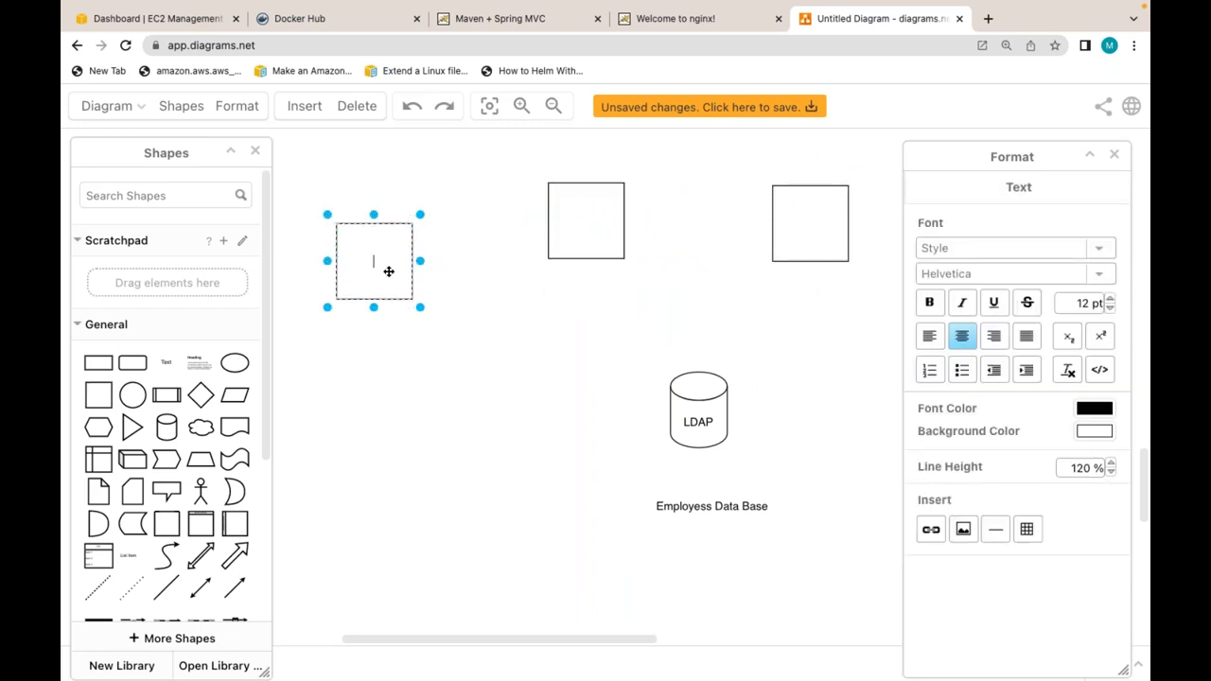
pyautogui.click(582, 214)
pyautogui.doubleClick(566, 220)
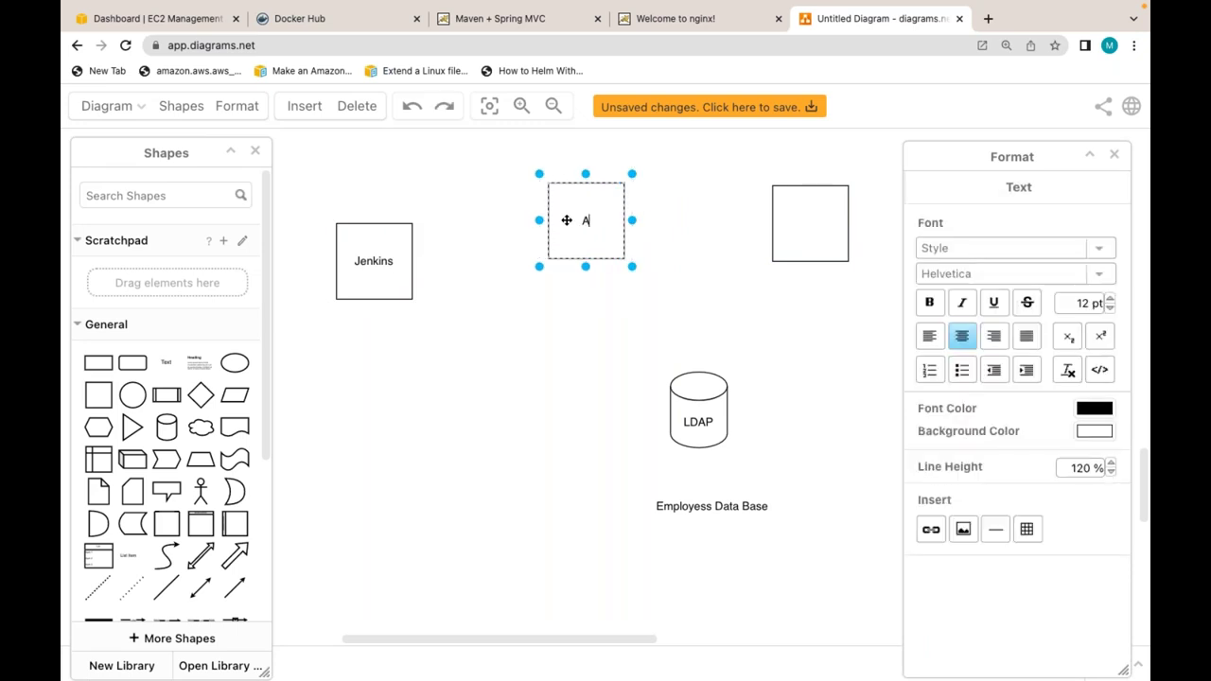
pyautogui.doubleClick(812, 243)
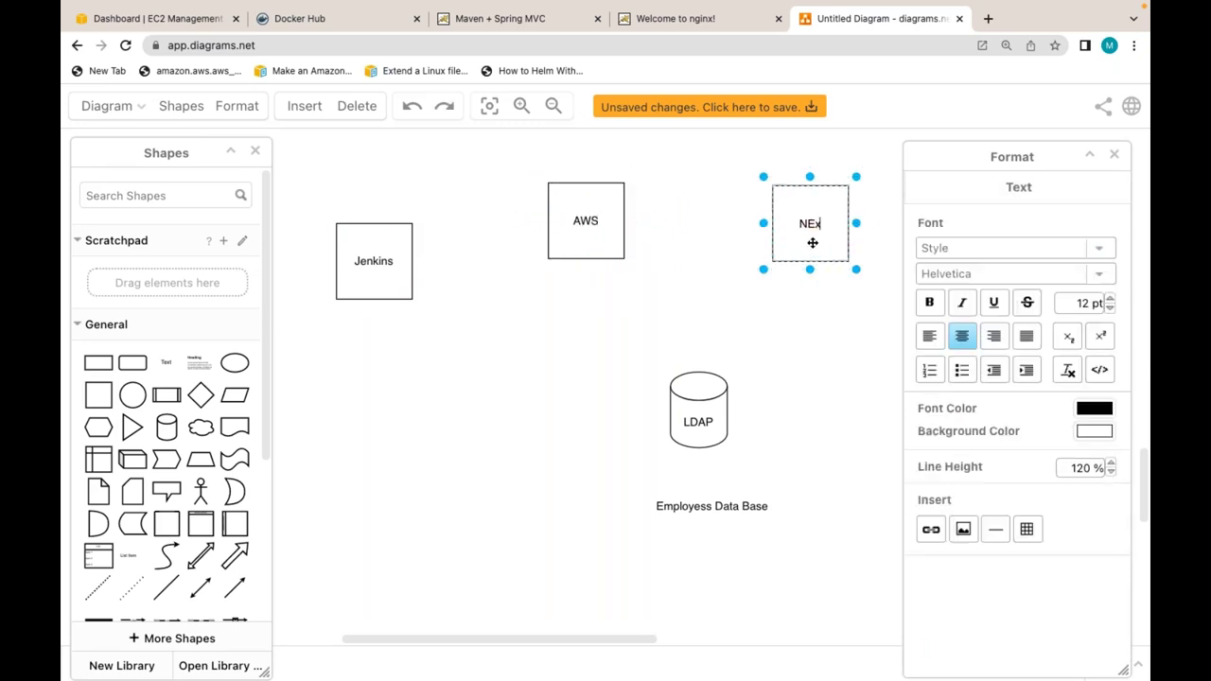
pyautogui.write('Nexus')
pyautogui.click(616, 400)
pyautogui.moveTo(233, 598); pyautogui.dragTo(413, 293)
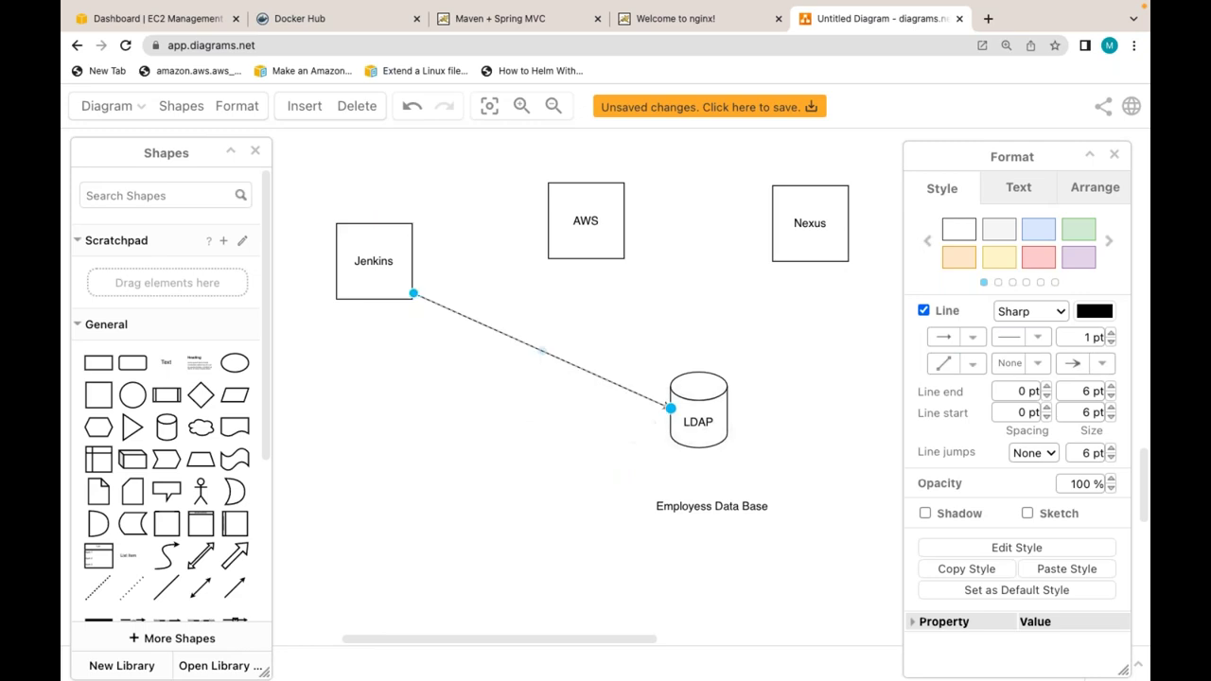
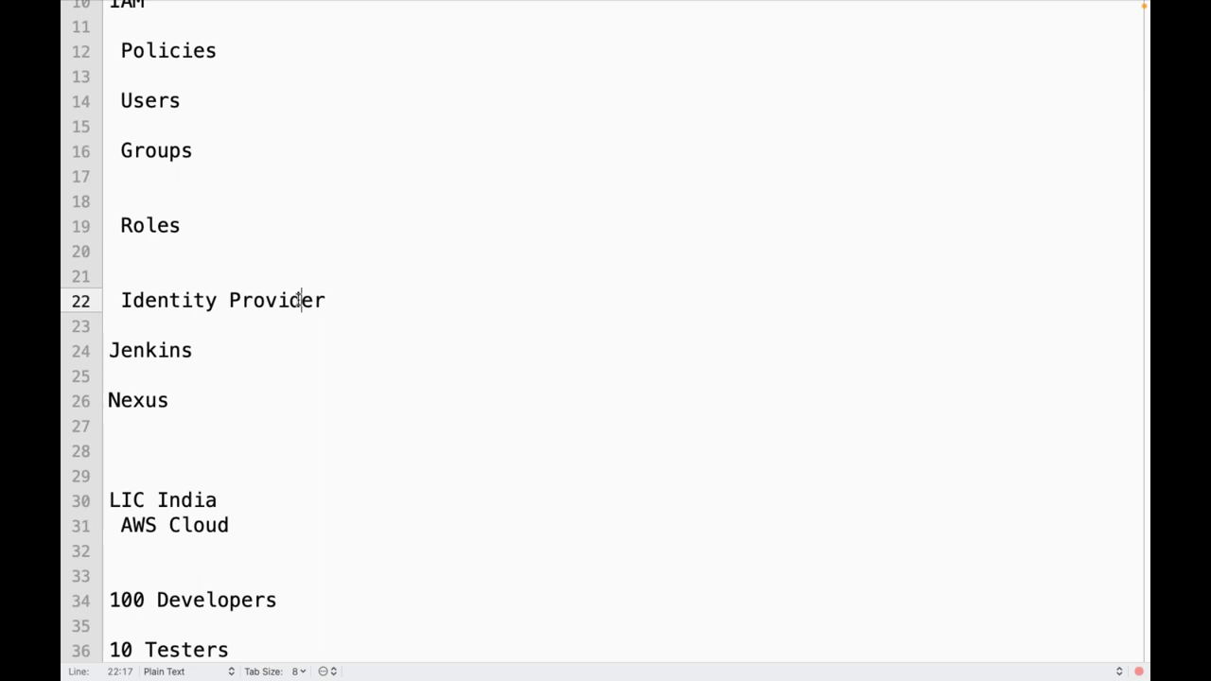
# Switch to Chrome's AWS EC2 dashboard and focus the console search box.
pyautogui.press('super+Tab')
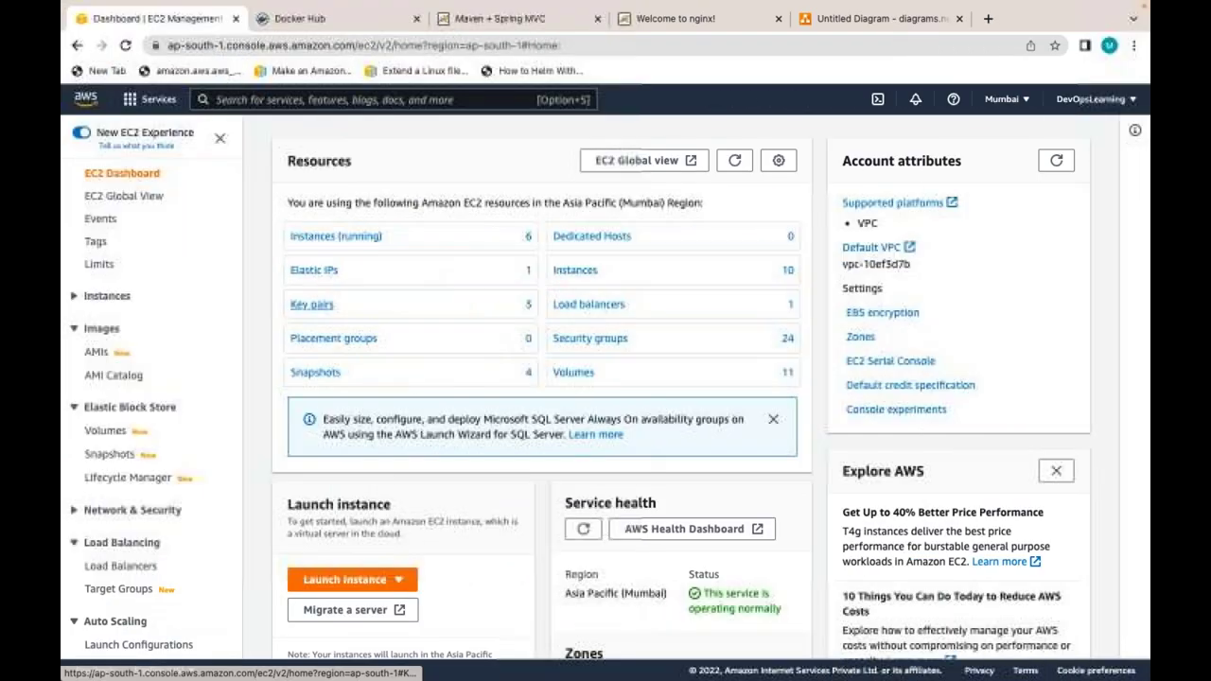
pyautogui.click(227, 101)
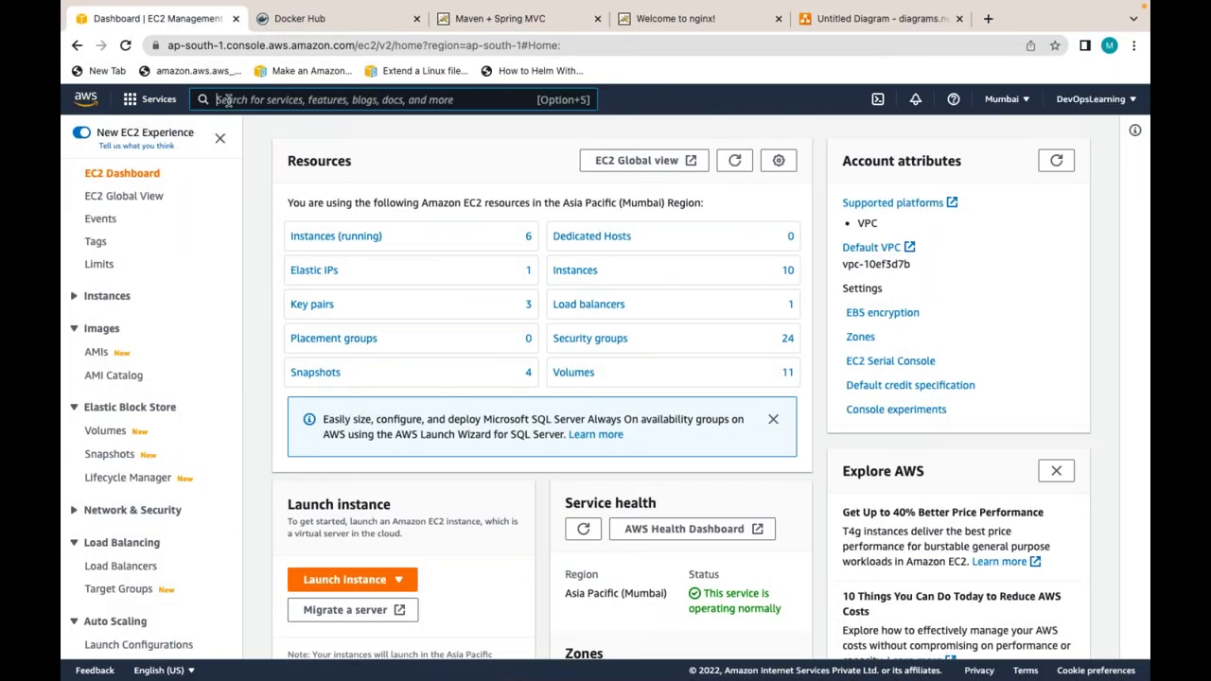
# Search the AWS console for IAM and open the IAM service dashboard.
pyautogui.write('A')
pyautogui.press('BackSpace')
pyautogui.write('IAM')
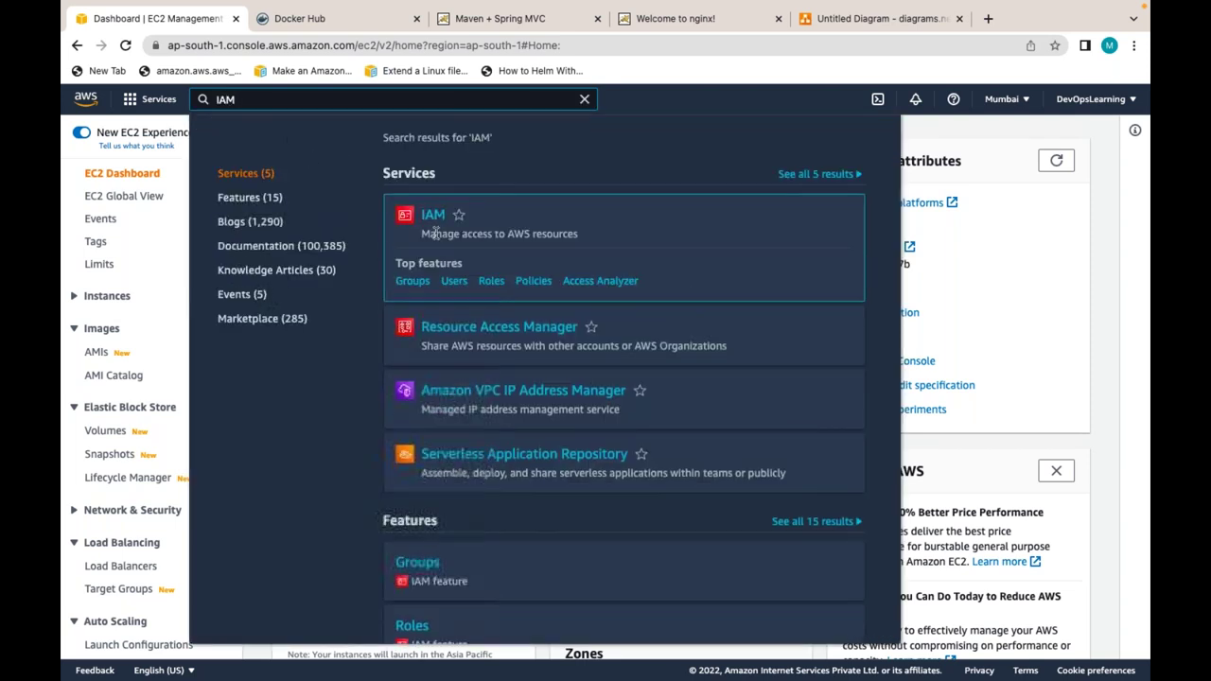
pyautogui.tripleClick(434, 237)
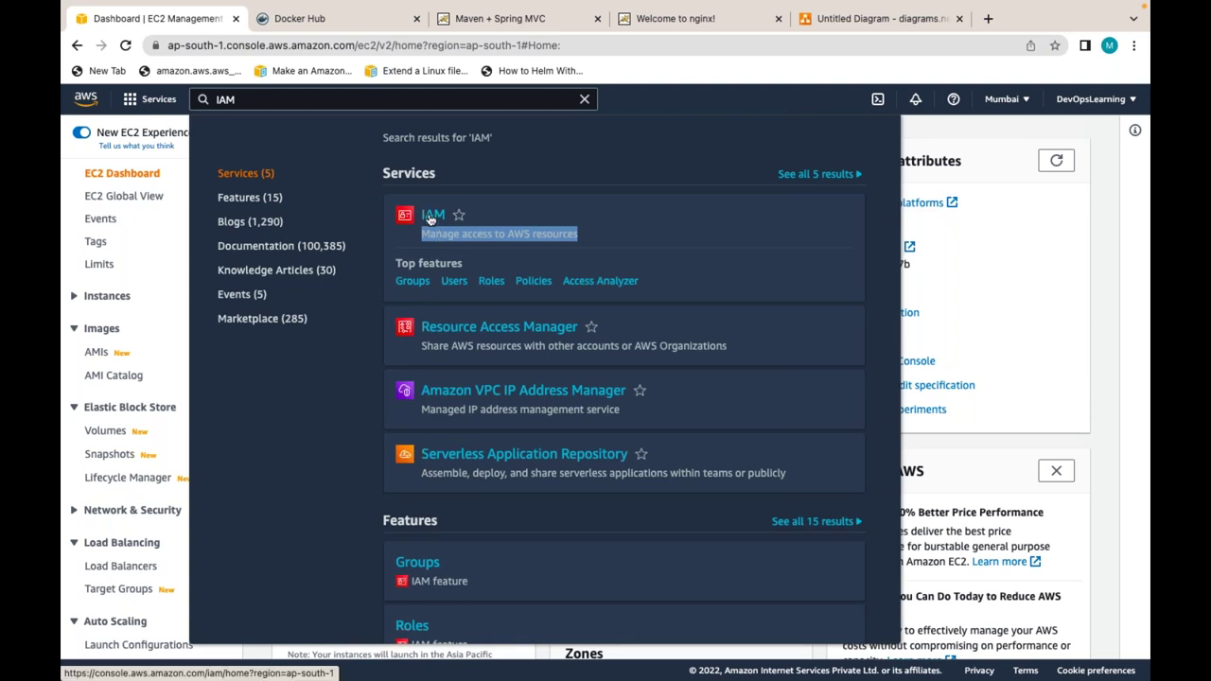
pyautogui.click(431, 219)
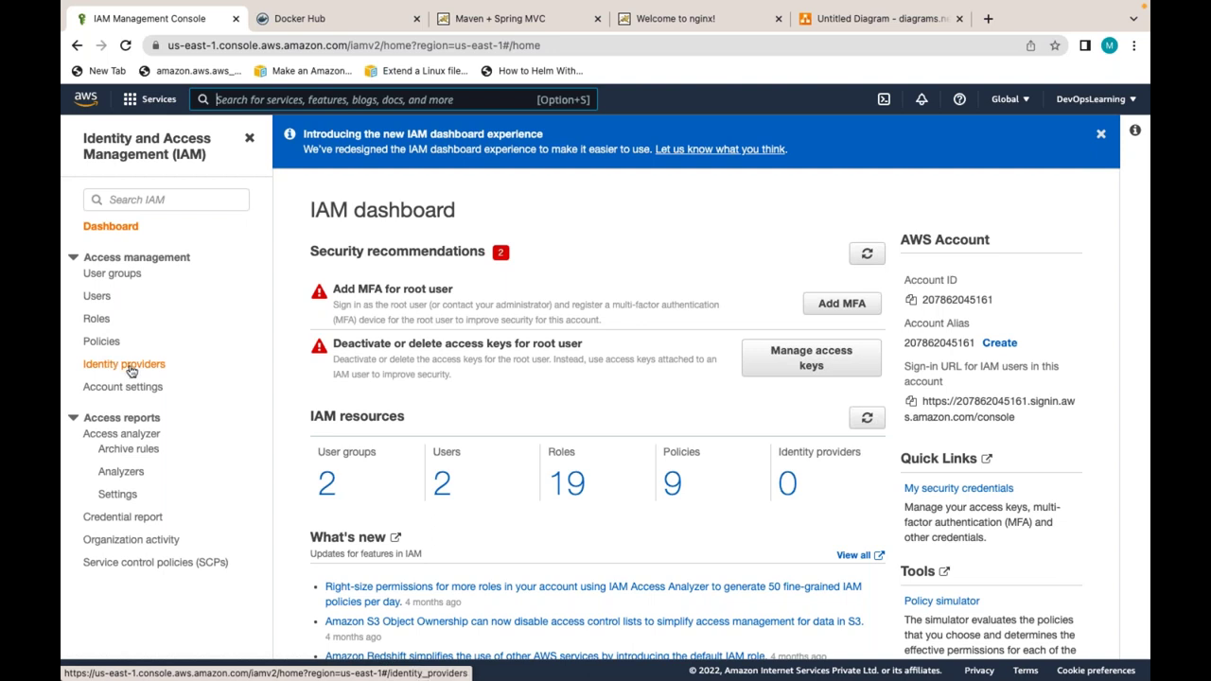
pyautogui.click(131, 368)
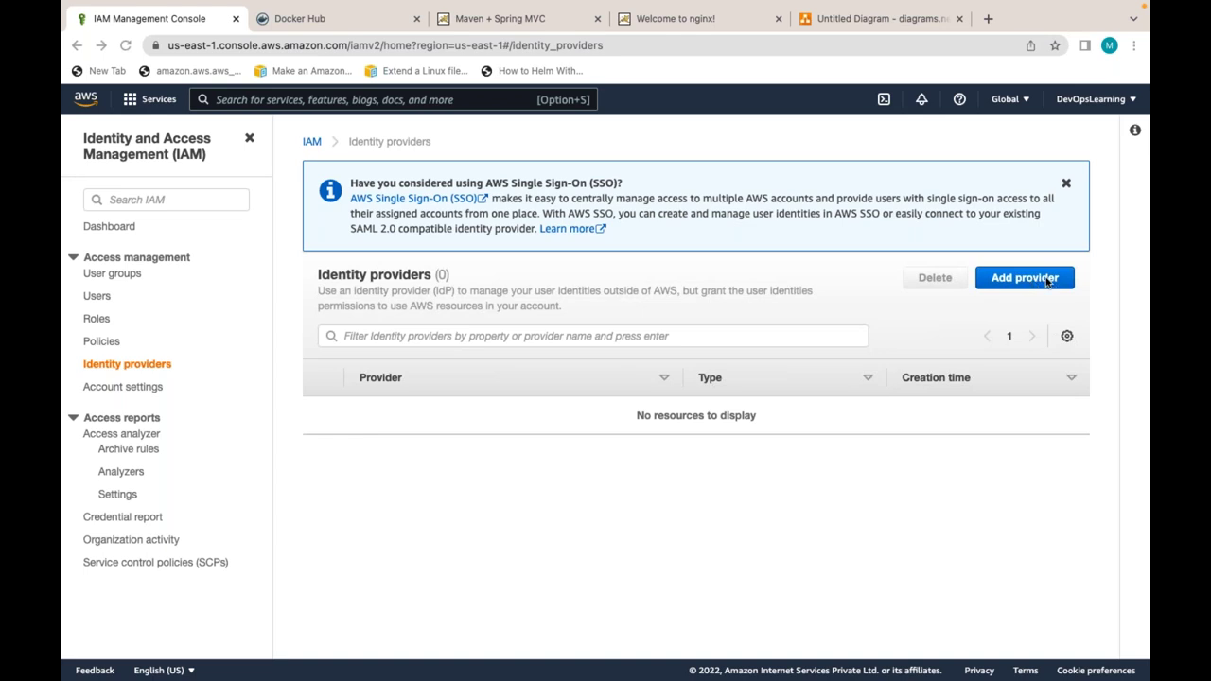
pyautogui.click(1048, 281)
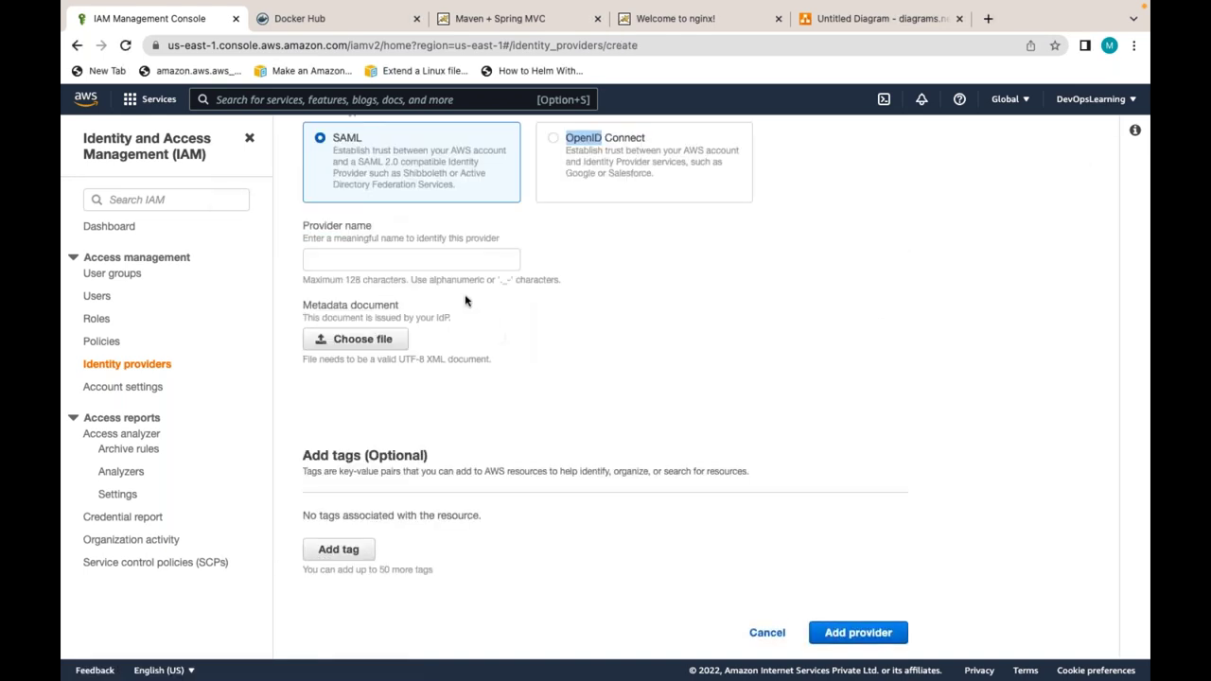
pyautogui.scroll(2, 465, 300)
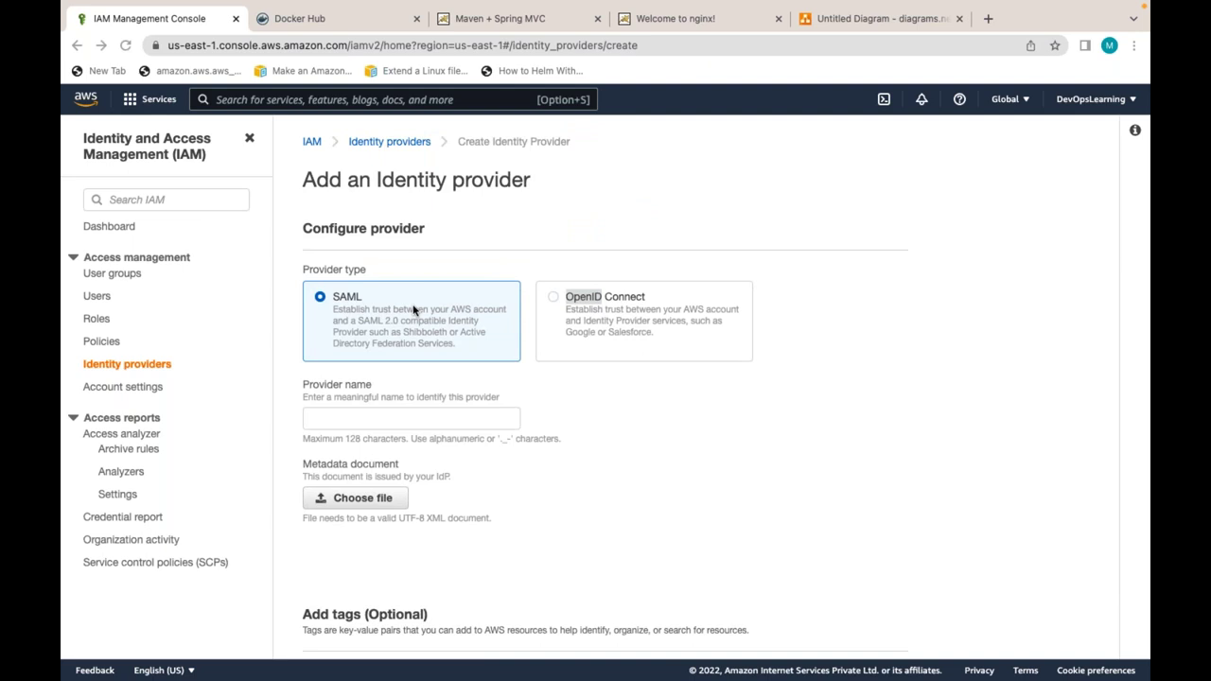
pyautogui.scroll(-3, 413, 309)
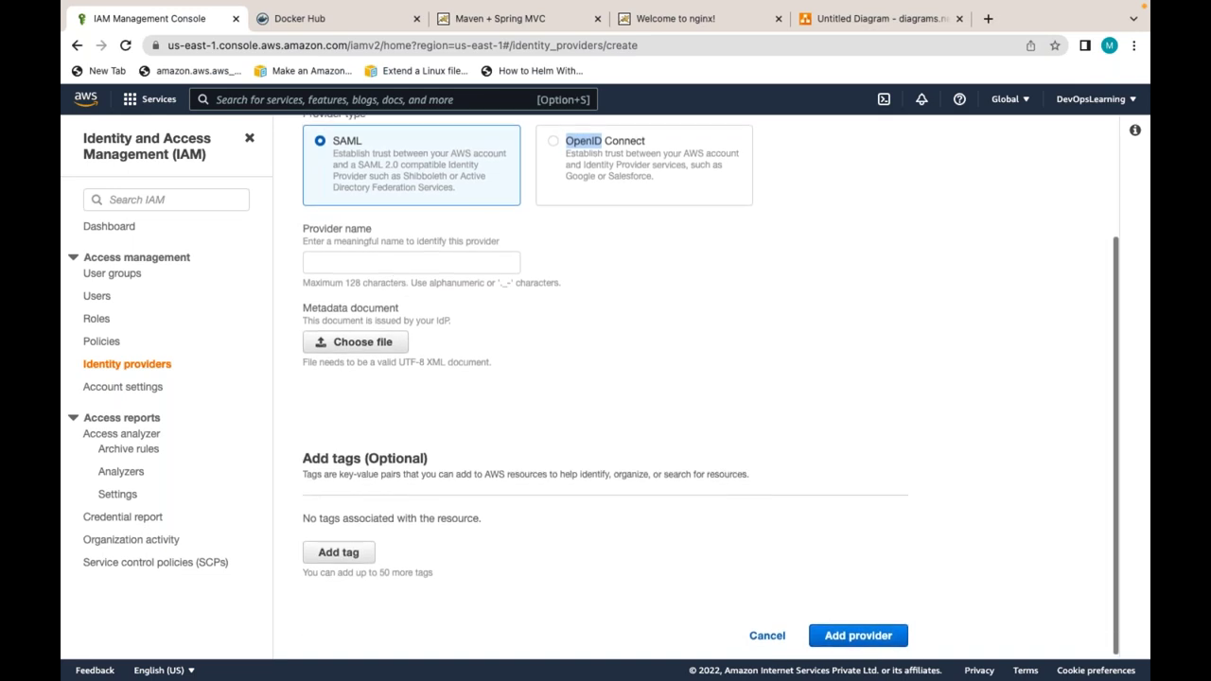
pyautogui.scroll(1, 473, 298)
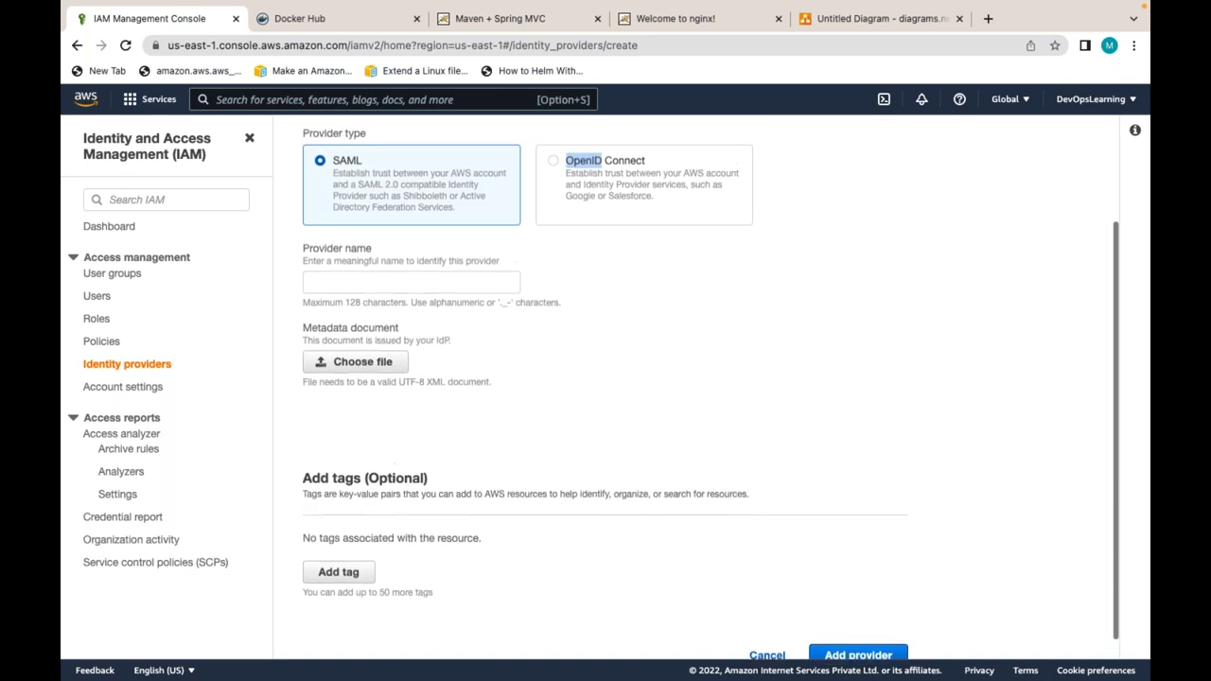
pyautogui.click(555, 164)
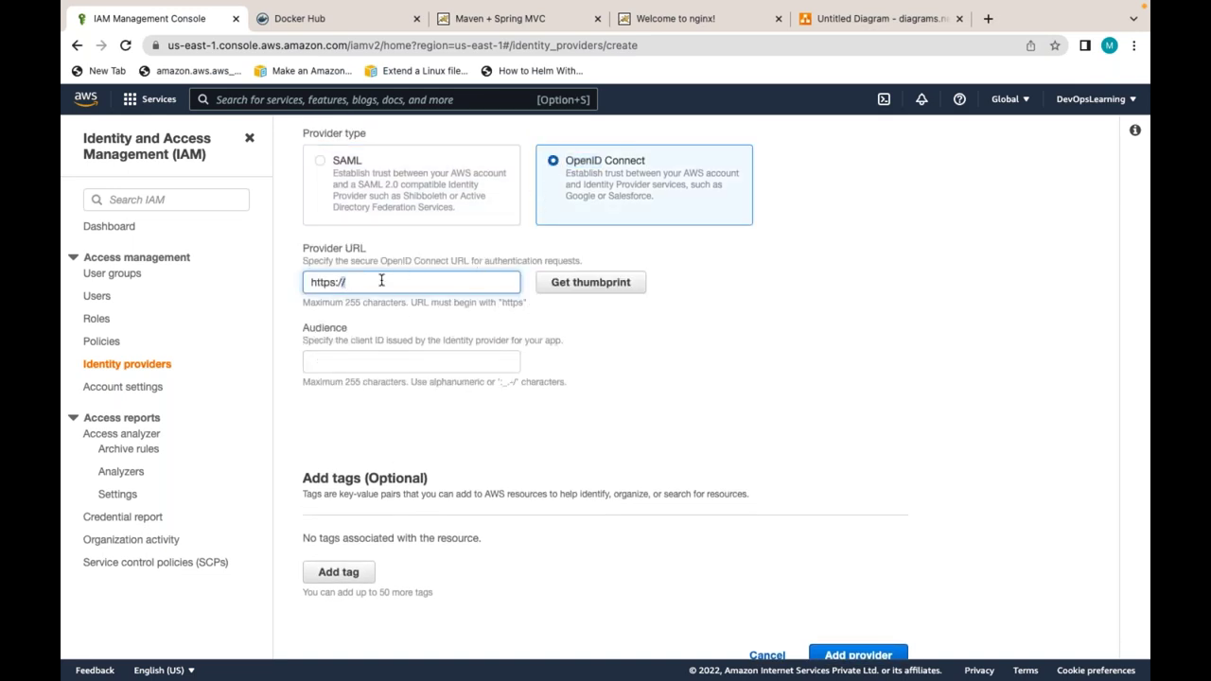
pyautogui.scroll(-1, 382, 281)
pyautogui.scroll(2, 383, 294)
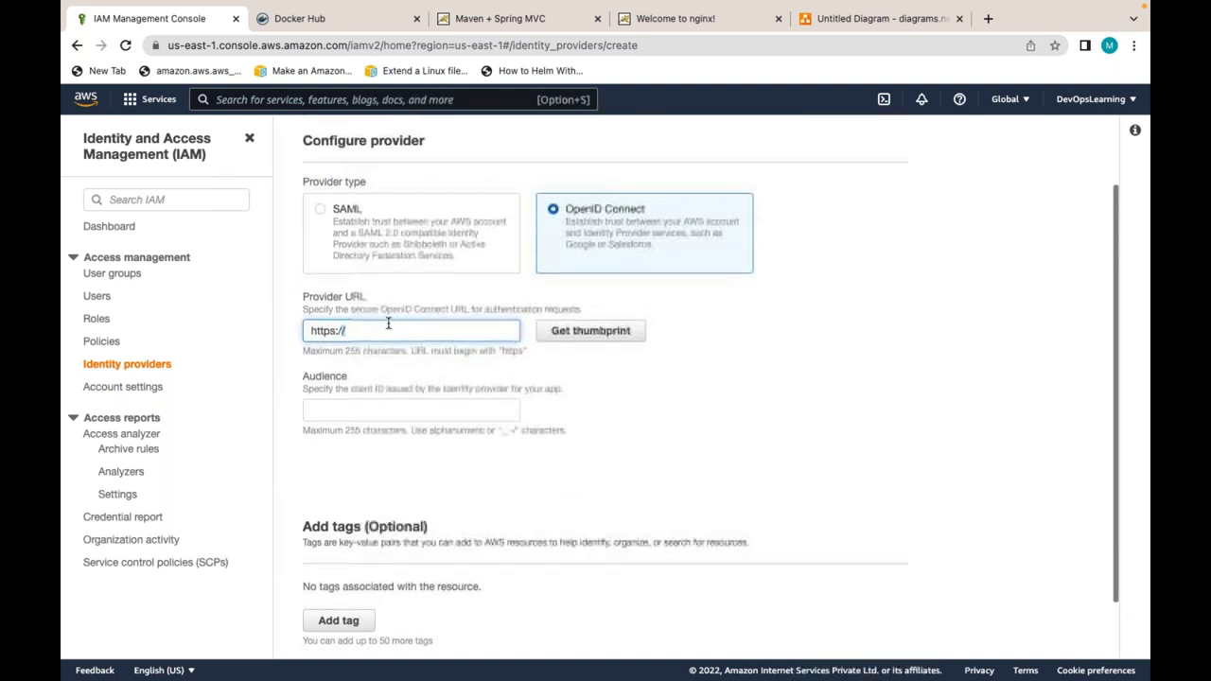
pyautogui.scroll(-2, 388, 324)
pyautogui.scroll(3, 388, 324)
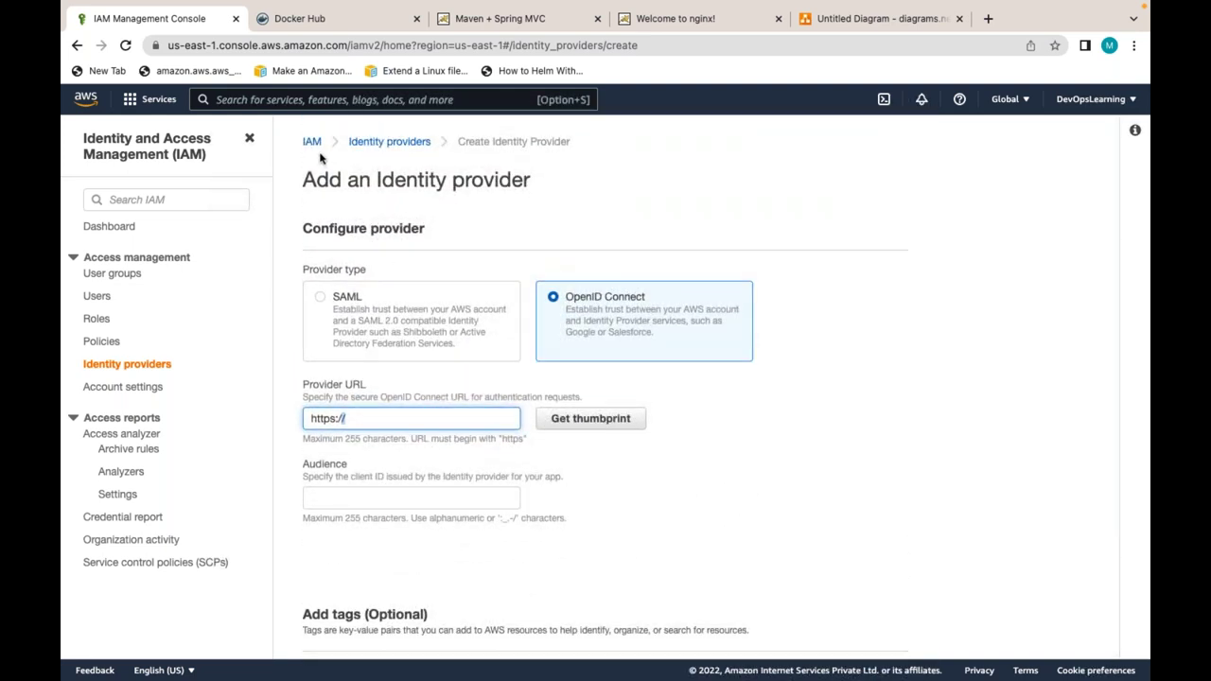
pyautogui.click(312, 142)
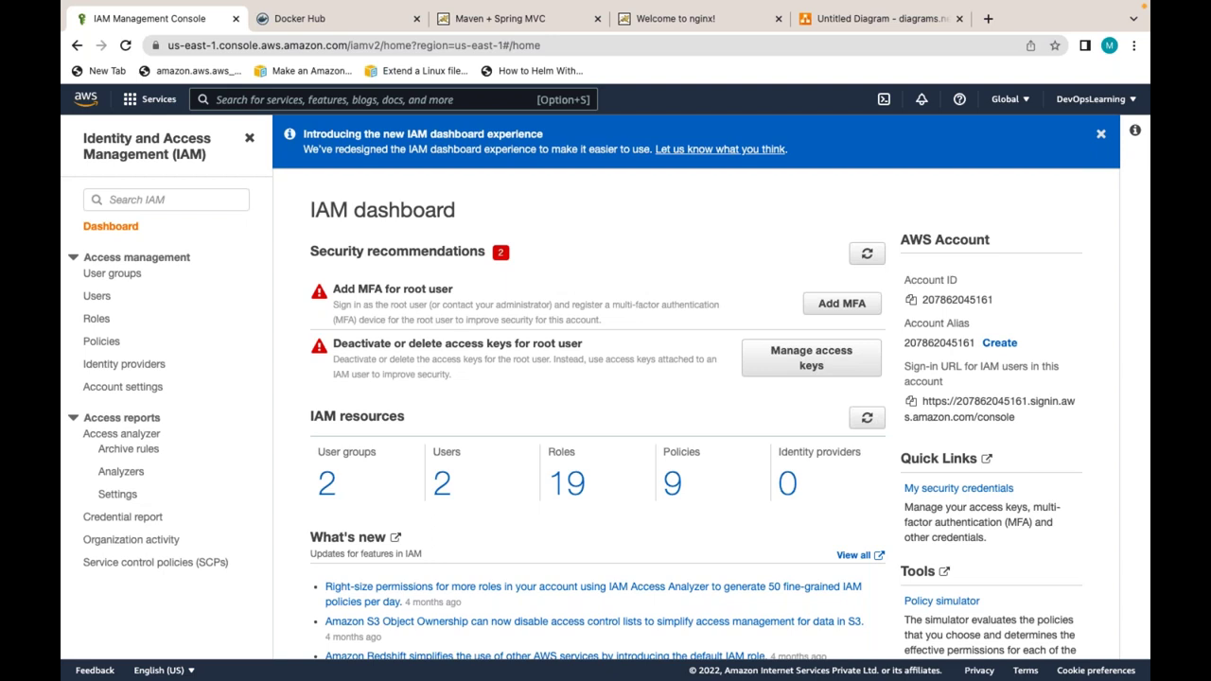
# End the Replication Controller slideshow, minimize PowerPoint, and return to the TextMate IAM notes.
pyautogui.press('cmd+Tab')
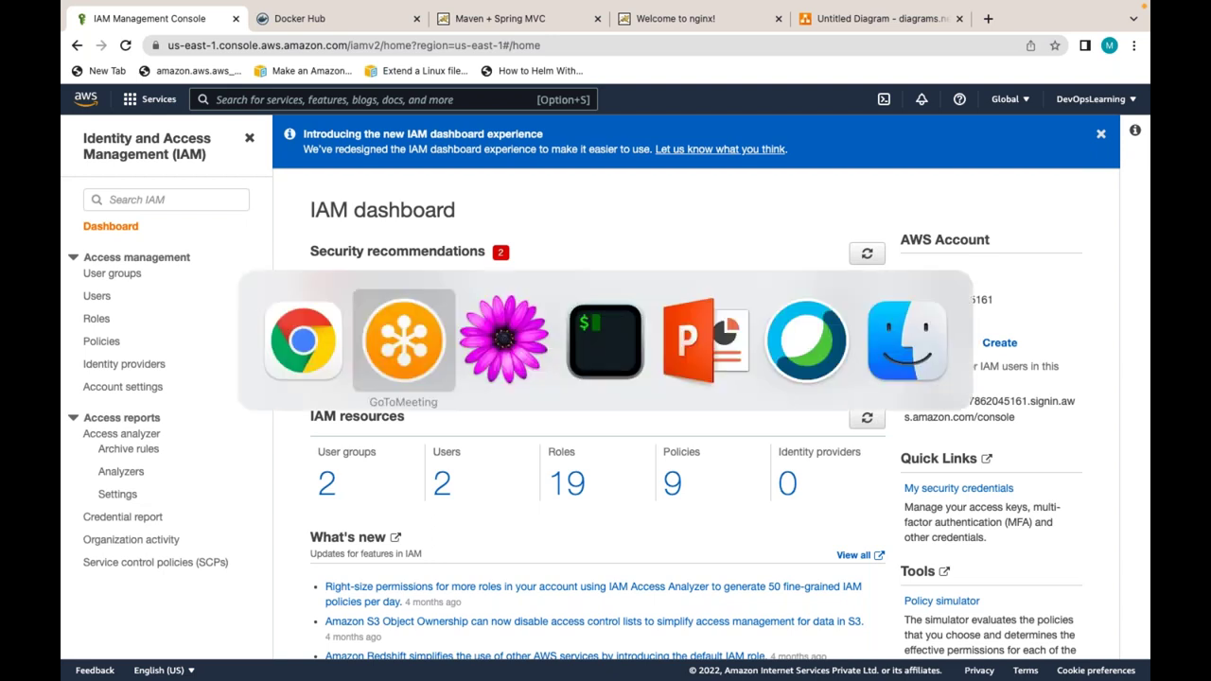
pyautogui.press('super+Tab')
pyautogui.press('super+Tab')
pyautogui.press('super+Tab')
pyautogui.press('super+Tab')
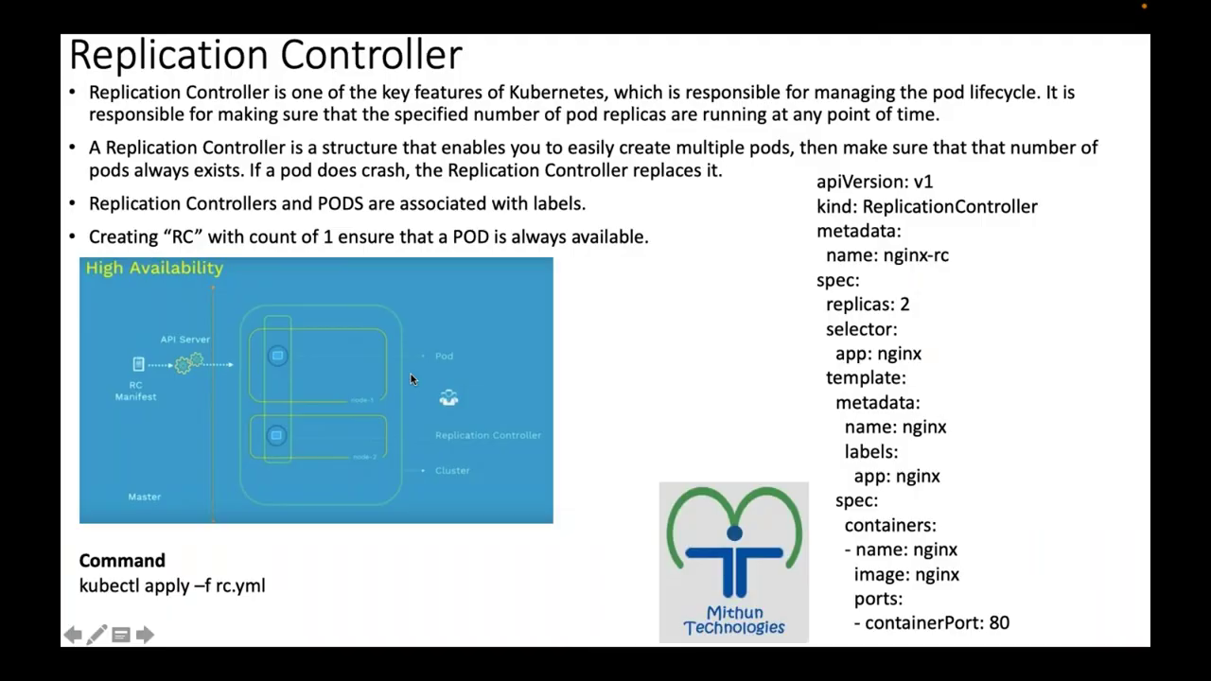
pyautogui.press('Escape')
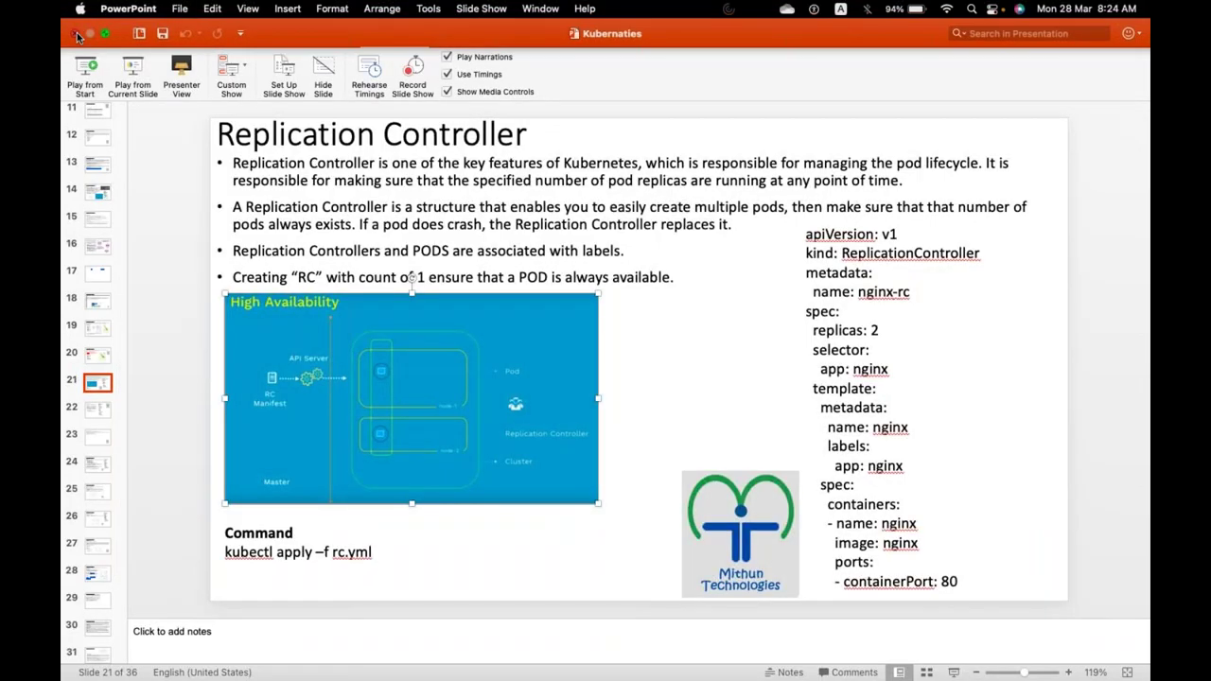
pyautogui.click(88, 34)
pyautogui.press('super+Tab')
pyautogui.press('super+Tab')
pyautogui.press('super+Tab')
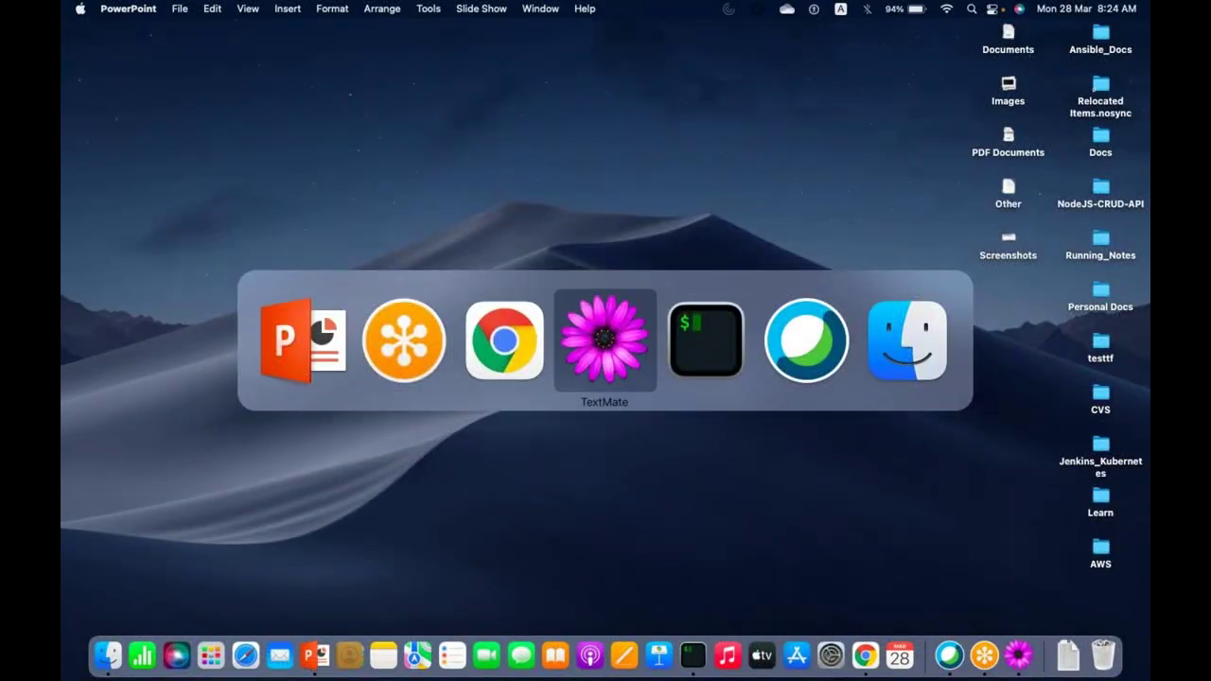
pyautogui.scroll(5, 281, 284)
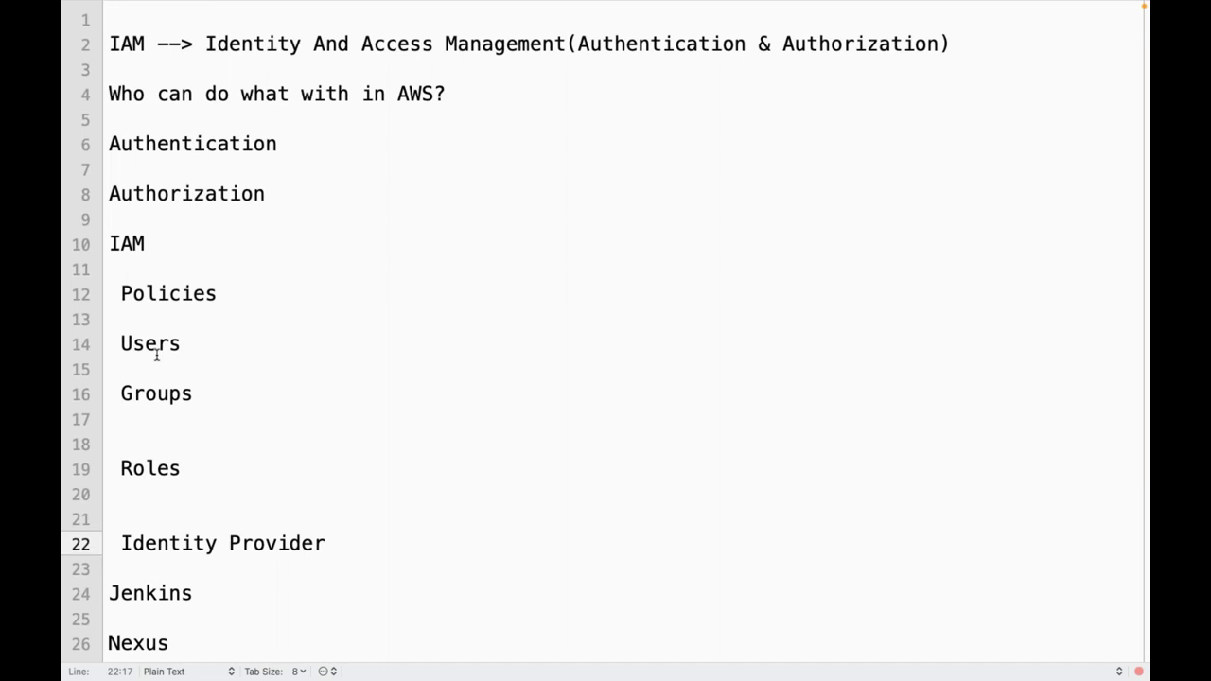
pyautogui.scroll(-10, 156, 354)
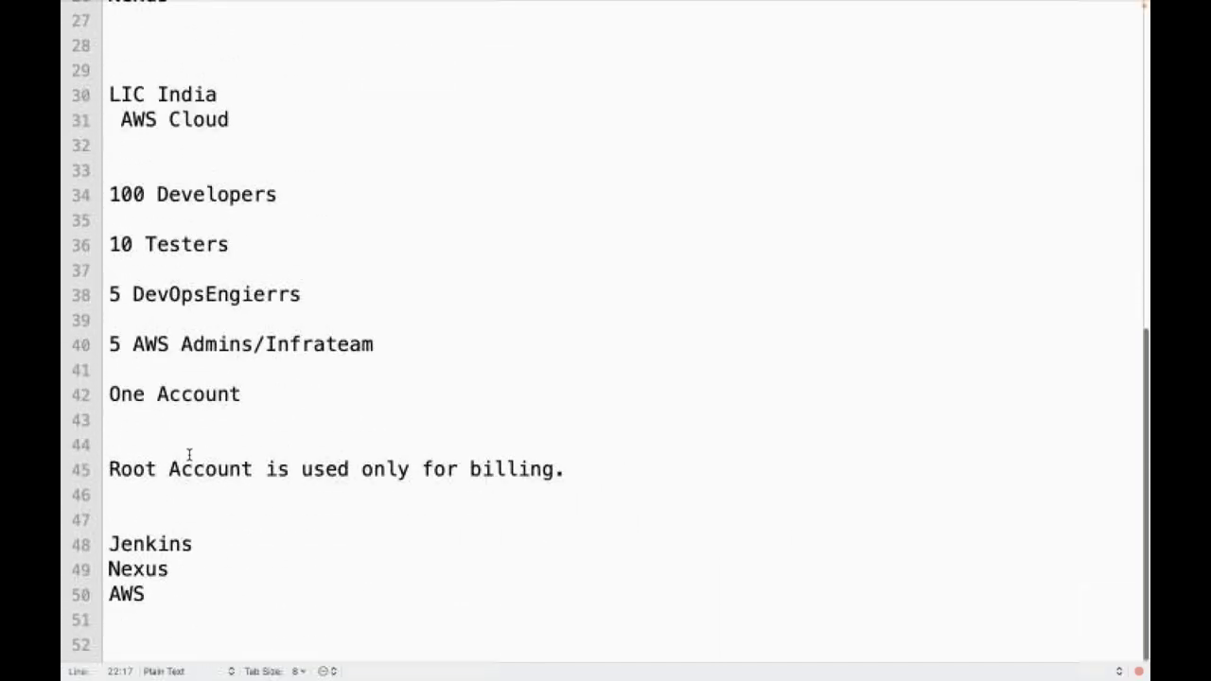
pyautogui.click(189, 607)
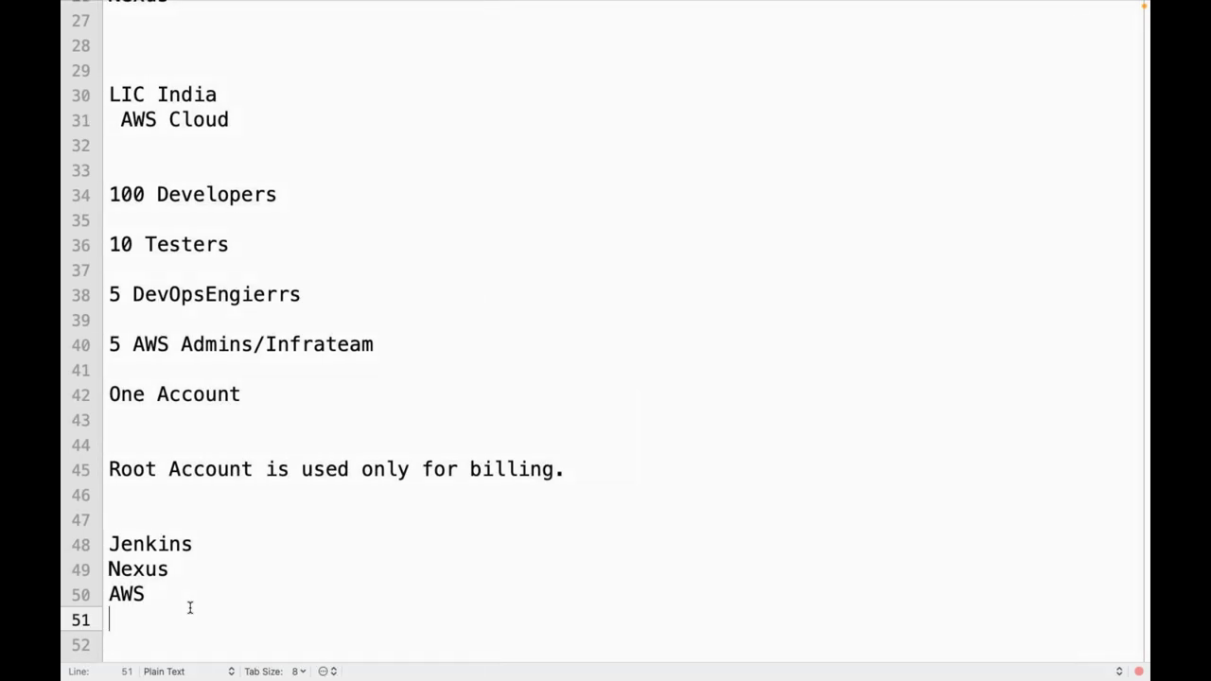
pyautogui.click(311, 588)
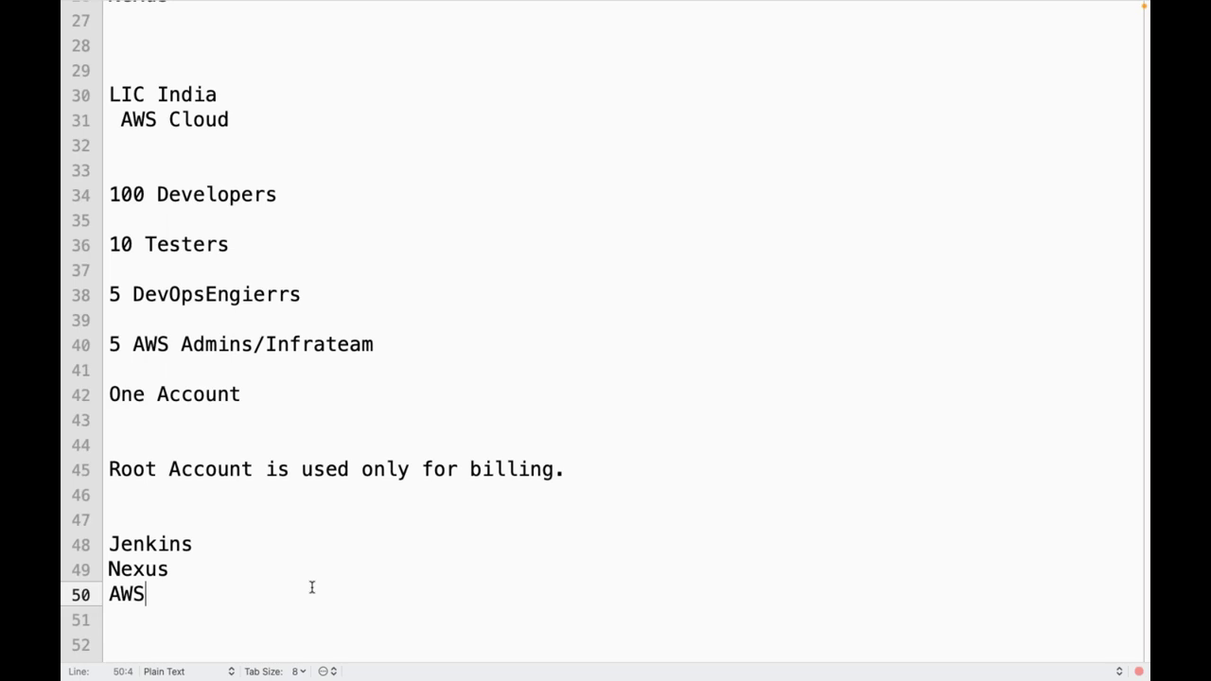
pyautogui.scroll(3, 311, 586)
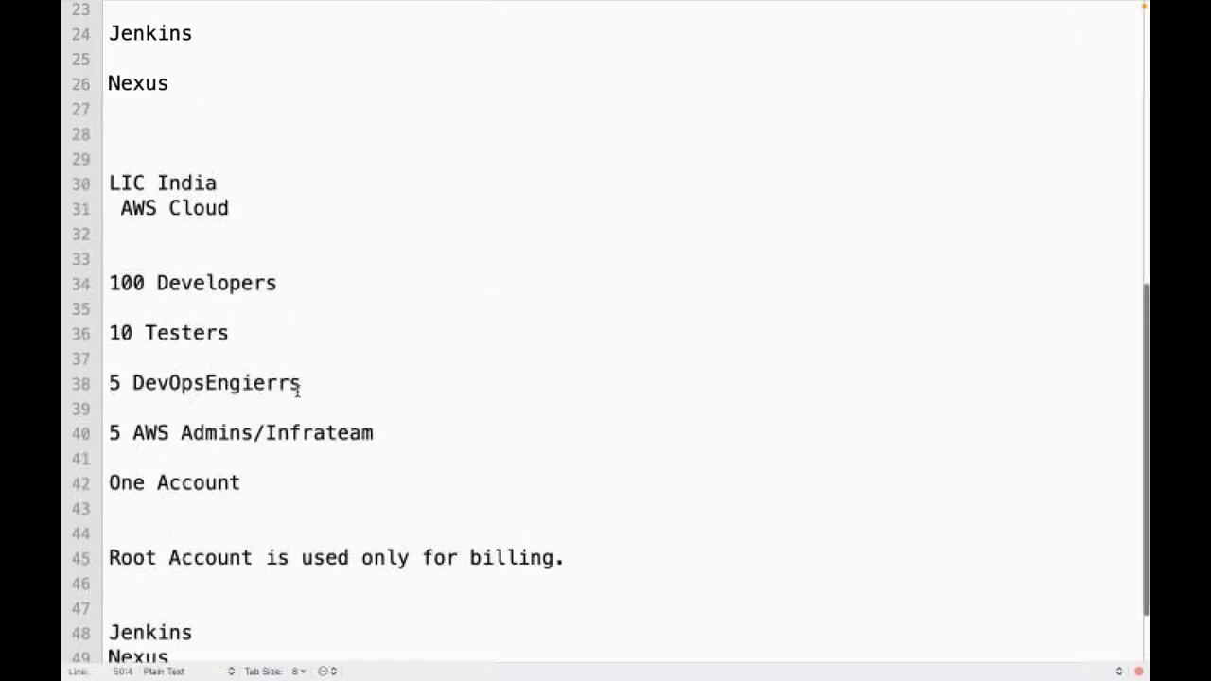
pyautogui.scroll(6, 289, 352)
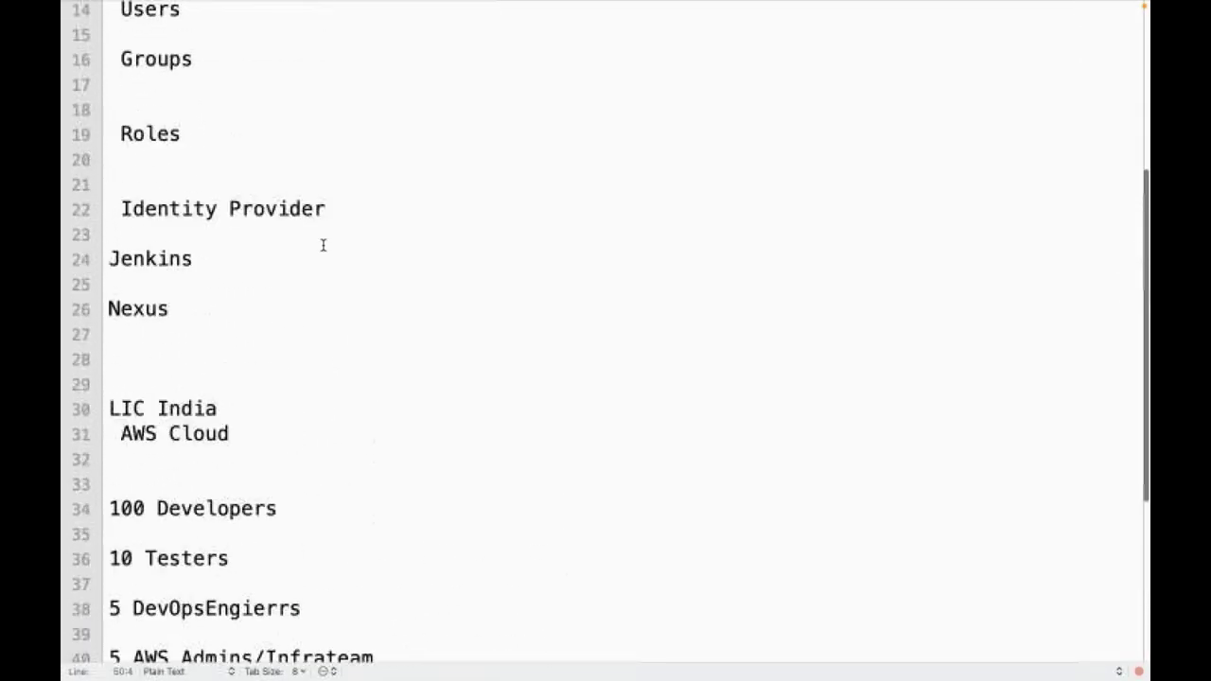
pyautogui.moveTo(337, 218); pyautogui.dragTo(62, 212)
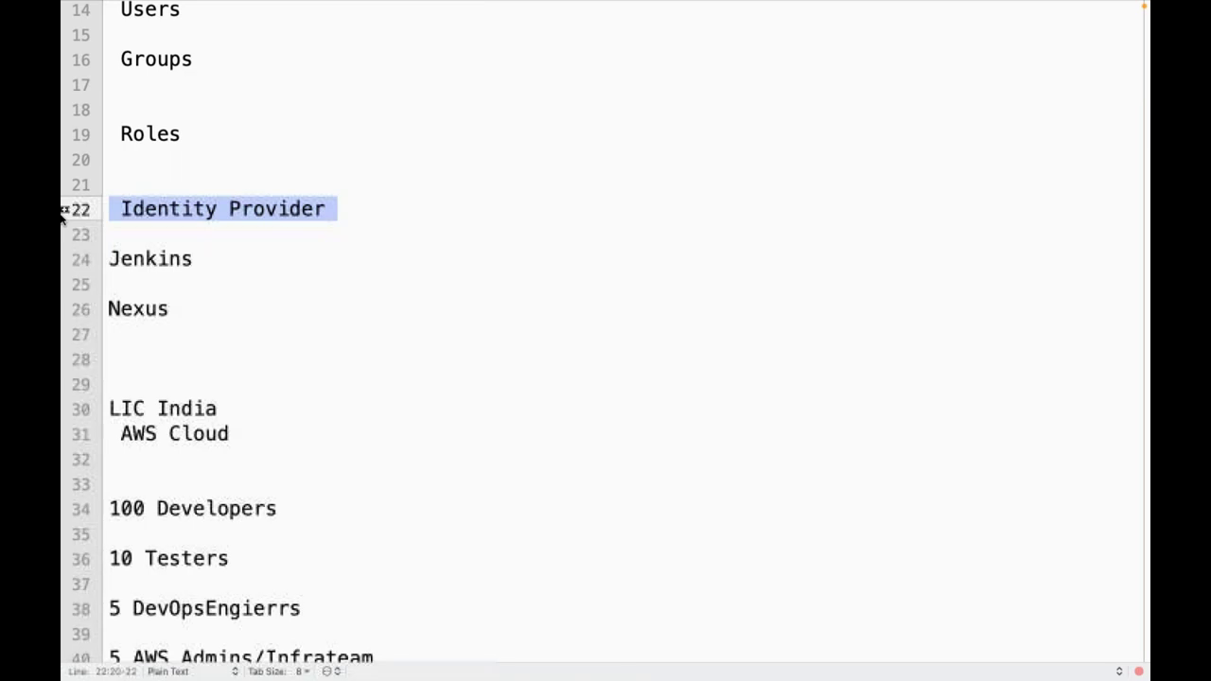
pyautogui.scroll(5, 63, 213)
pyautogui.click(142, 251)
pyautogui.click(204, 274)
pyautogui.write('-->')
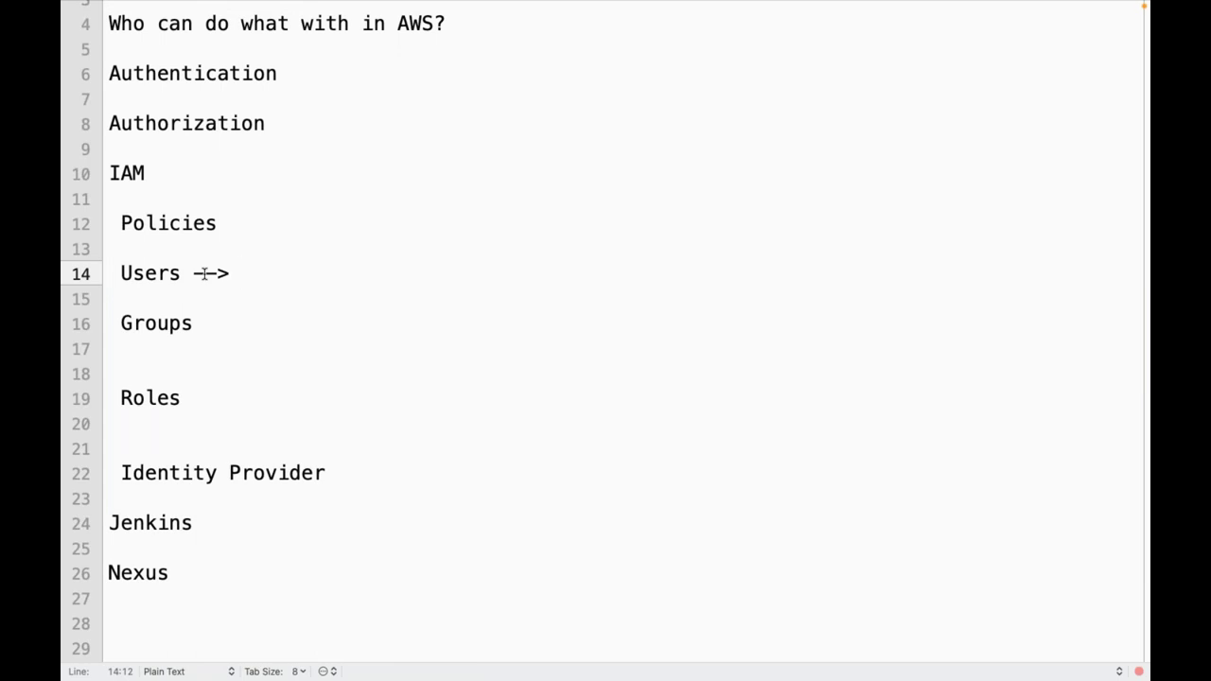
pyautogui.press('Return')
pyautogui.write('Ba')
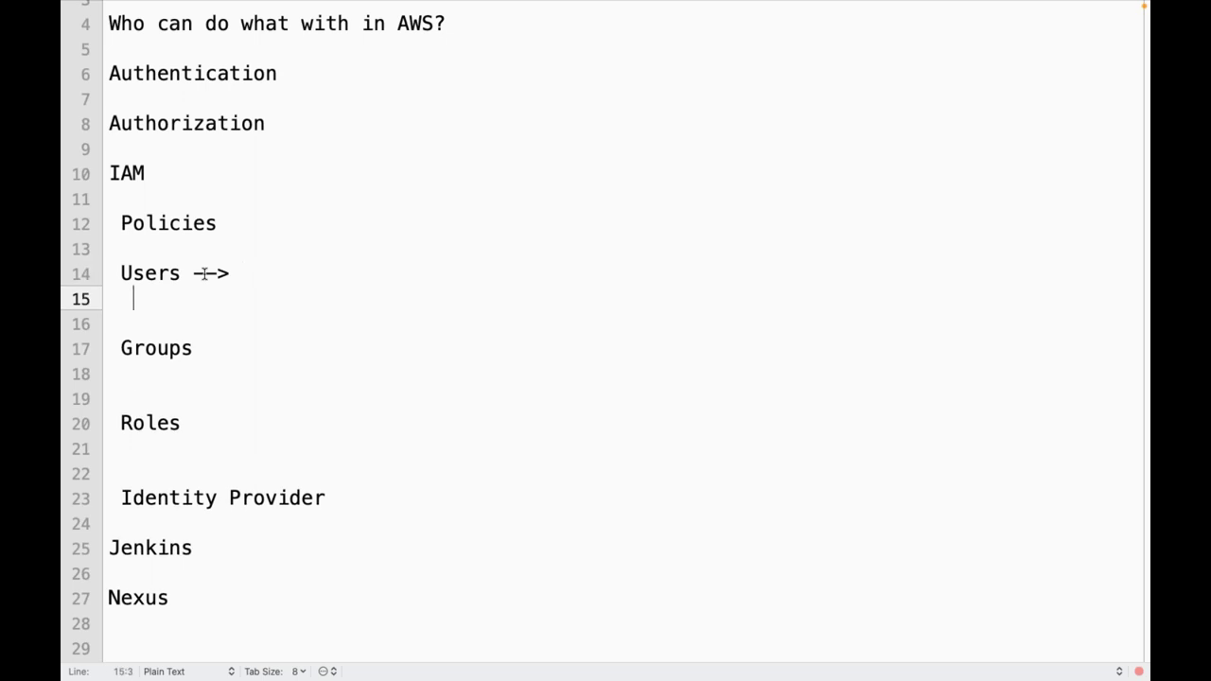
pyautogui.write('laji')
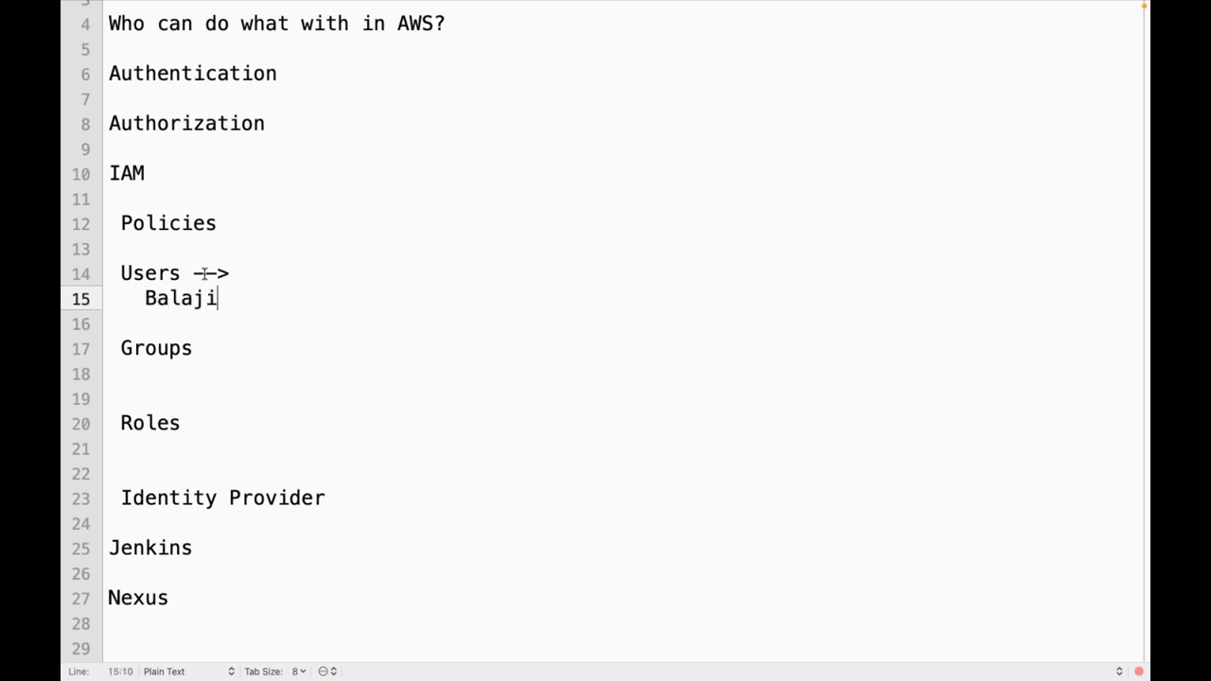
pyautogui.press('Return')
pyautogui.write('D')
pyautogui.press('BackSpace')
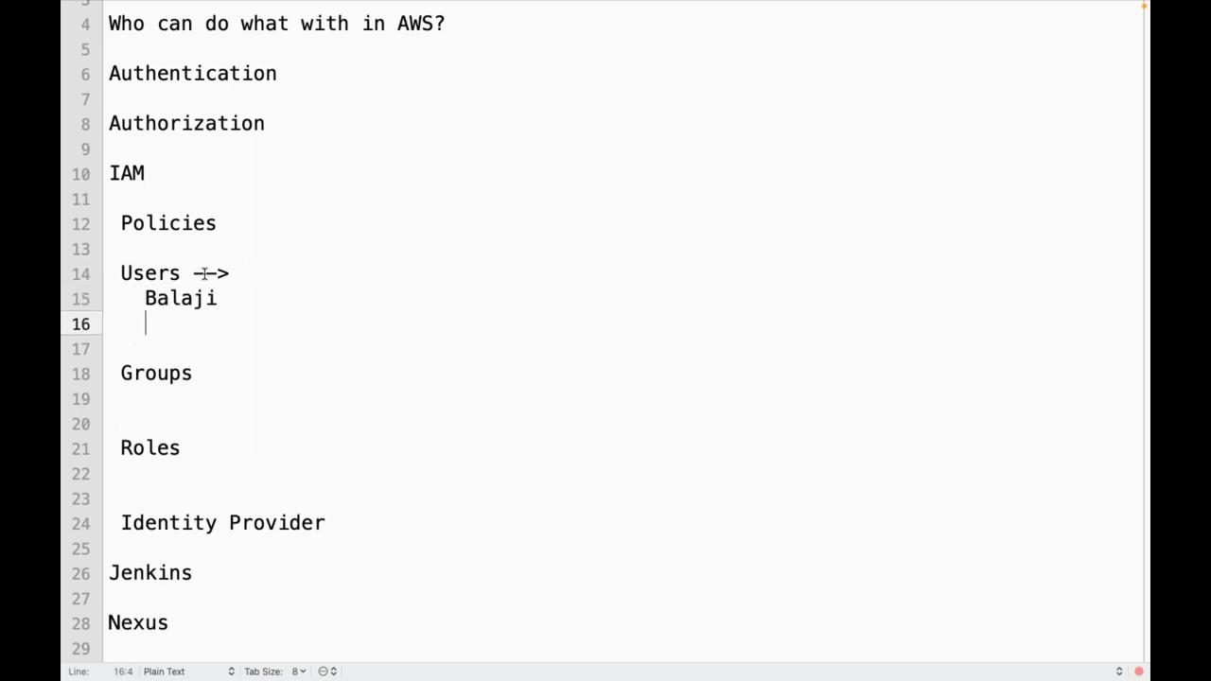
pyautogui.write('Mannan')
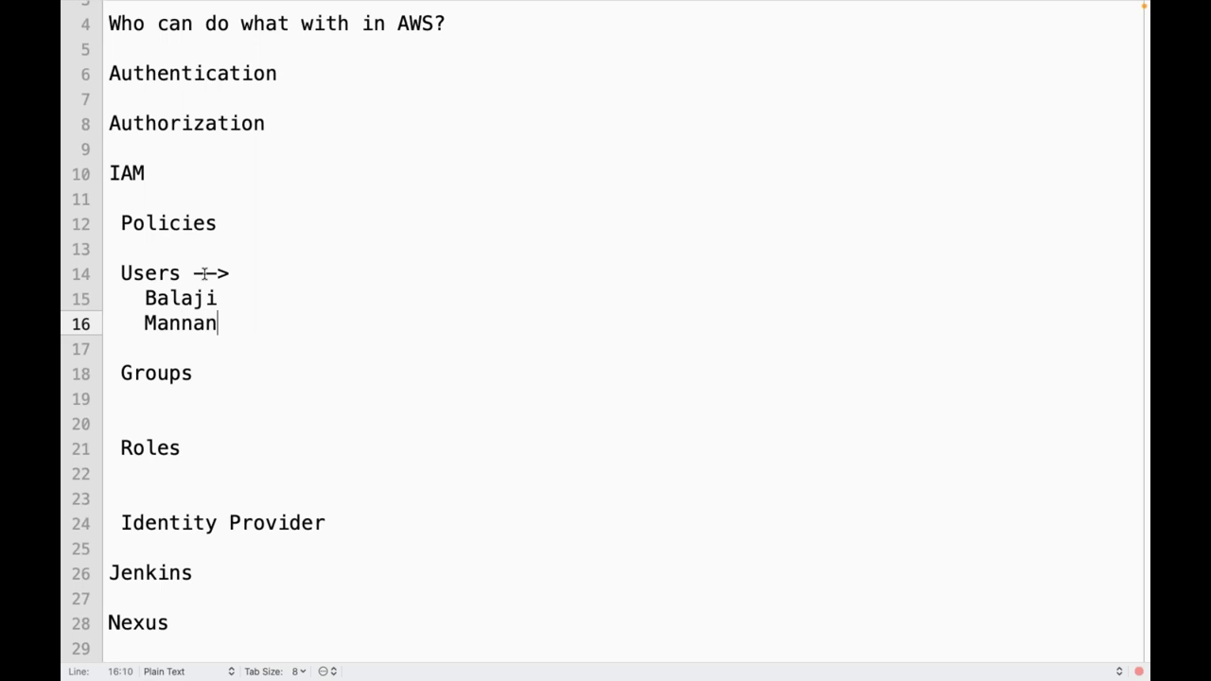
pyautogui.moveTo(132, 298); pyautogui.dragTo(219, 323)
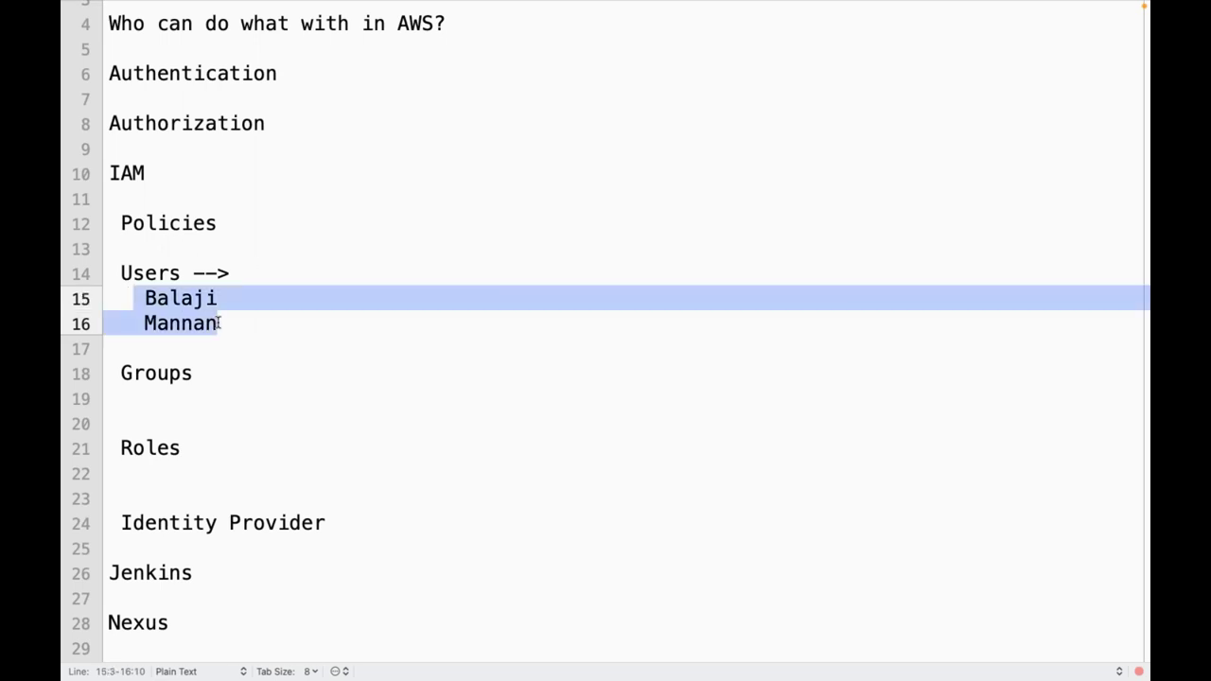
pyautogui.click(219, 323)
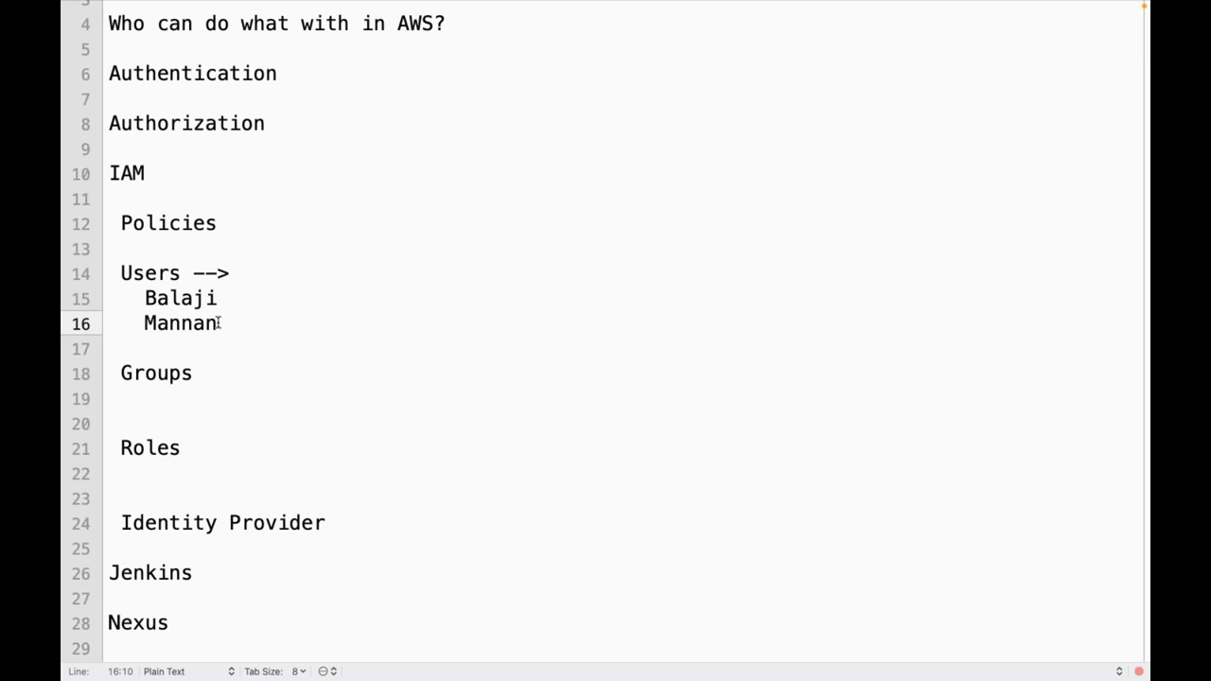
pyautogui.scroll(-4, 219, 323)
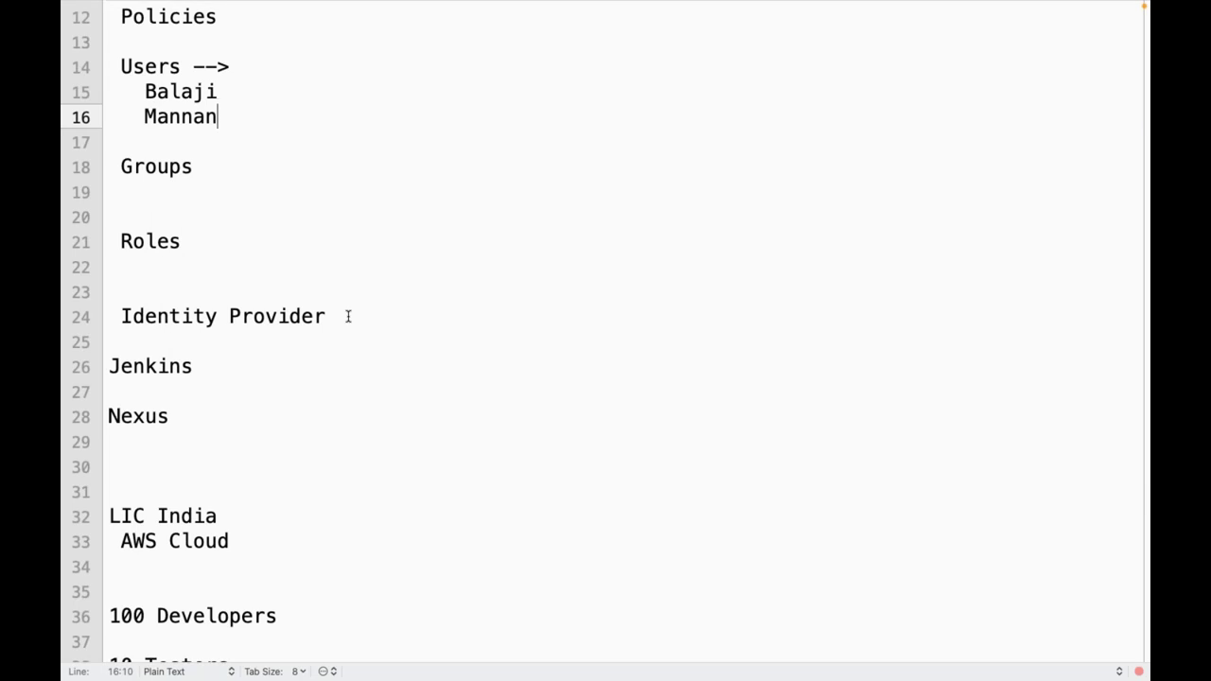
pyautogui.scroll(5, 348, 316)
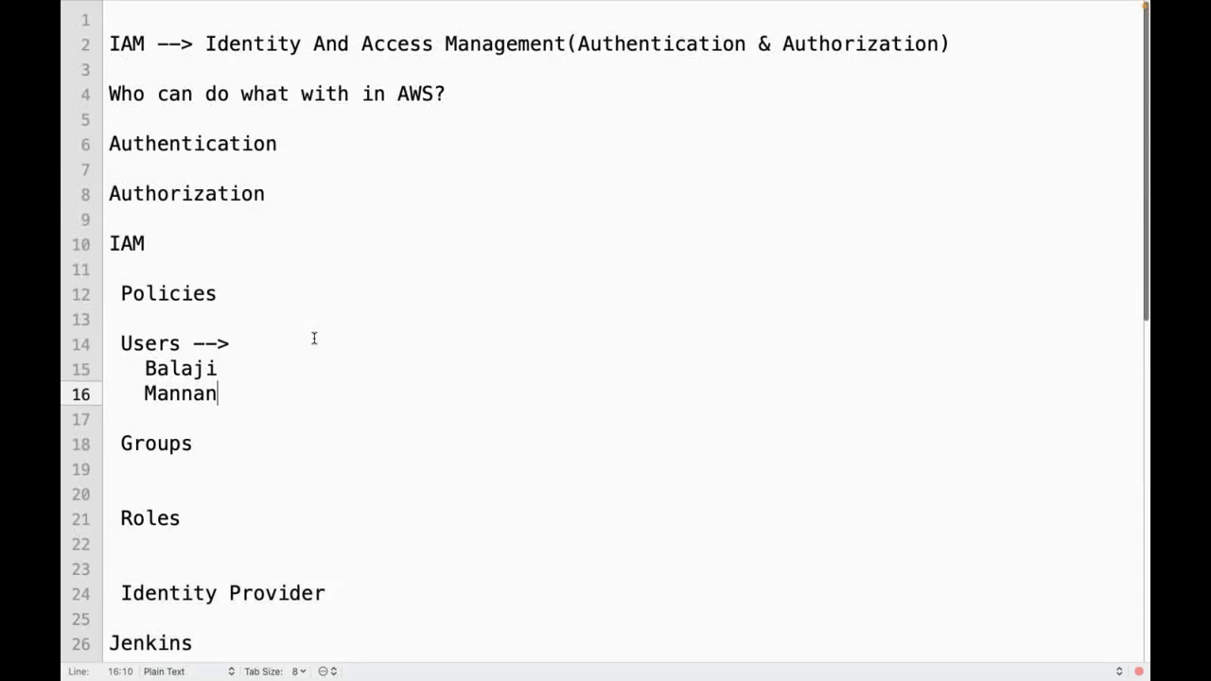
pyautogui.doubleClick(161, 361)
pyautogui.click(245, 368)
pyautogui.doubleClick(175, 392)
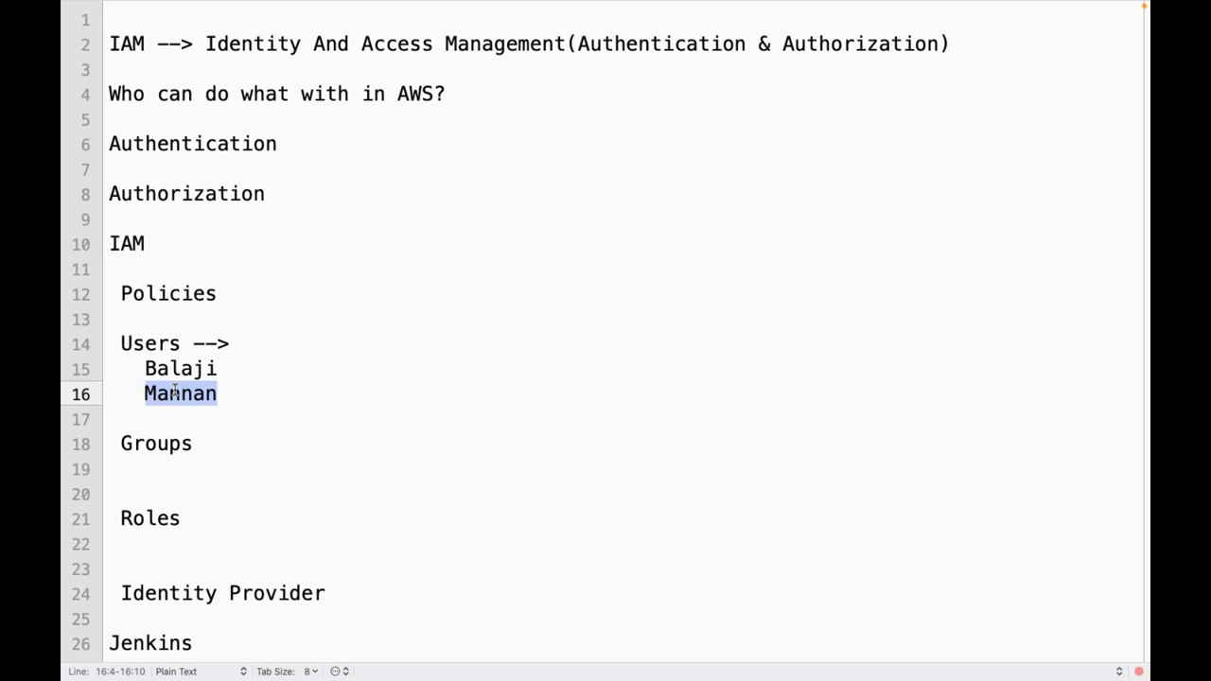
pyautogui.doubleClick(175, 392)
pyautogui.doubleClick(162, 294)
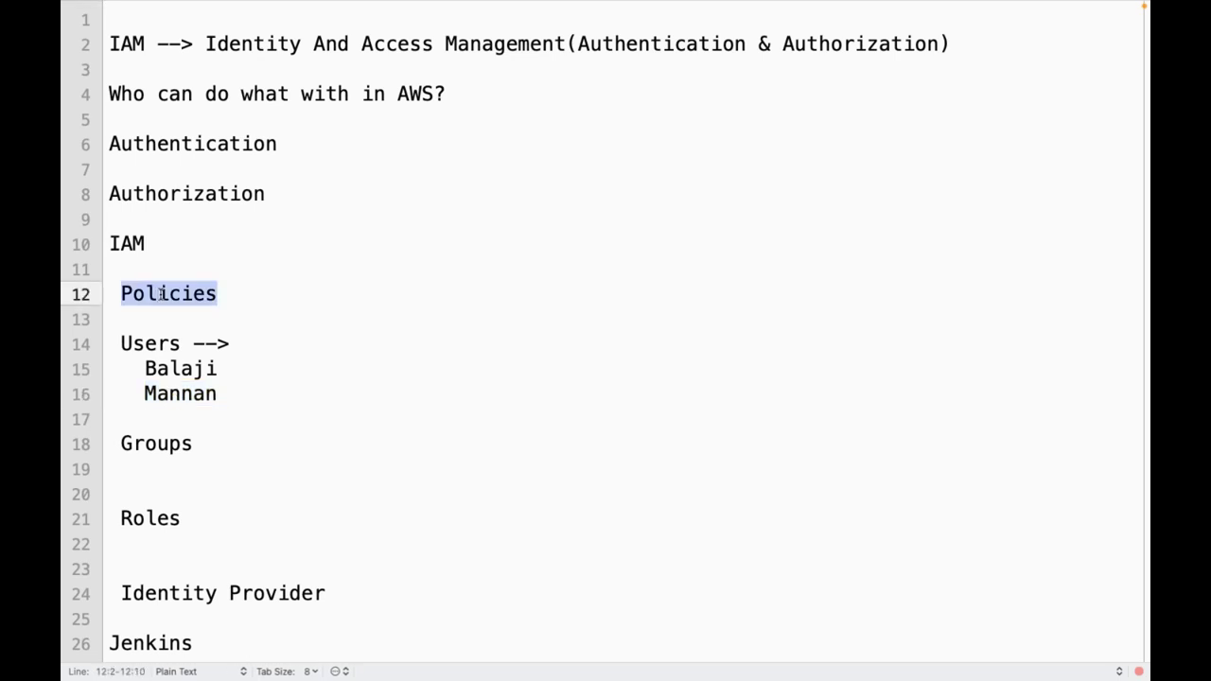
pyautogui.click(162, 294)
pyautogui.doubleClick(172, 368)
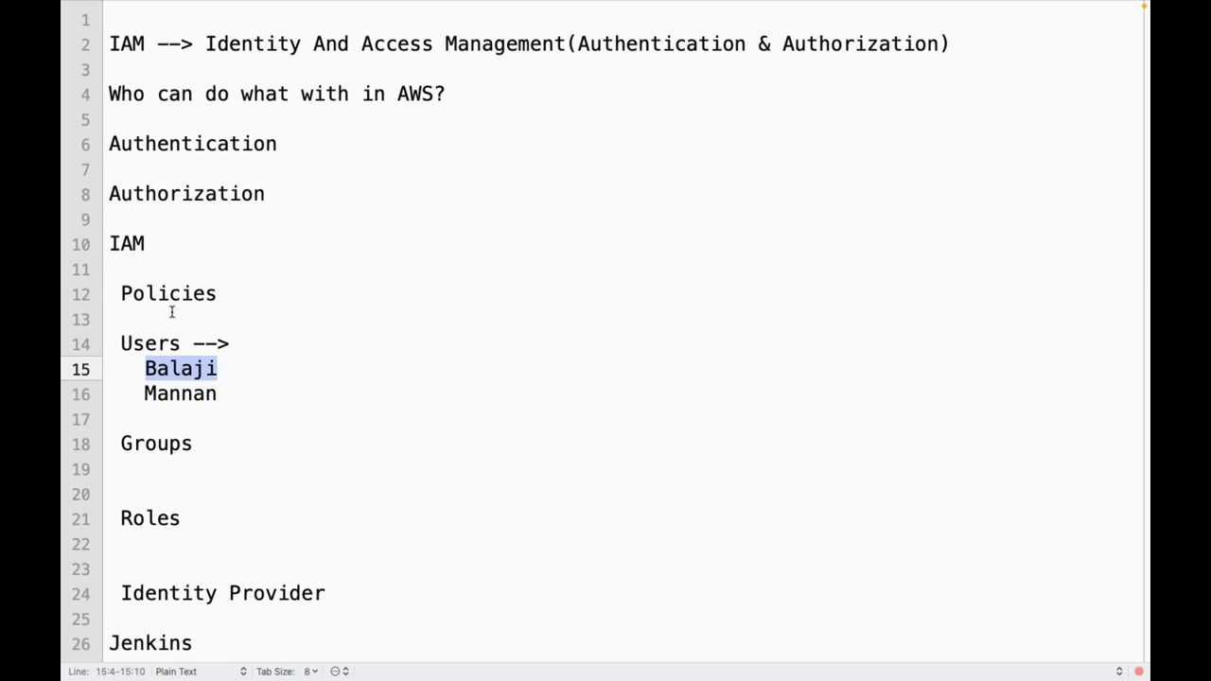
pyautogui.doubleClick(162, 290)
pyautogui.doubleClick(144, 444)
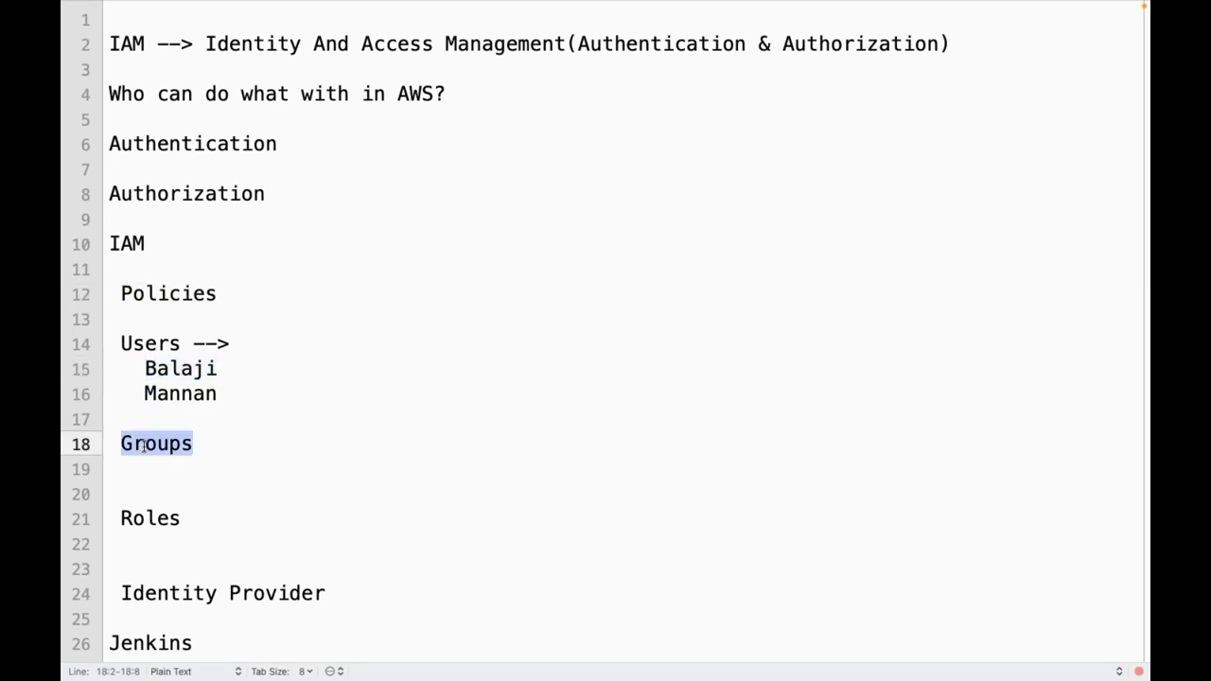
pyautogui.click(236, 282)
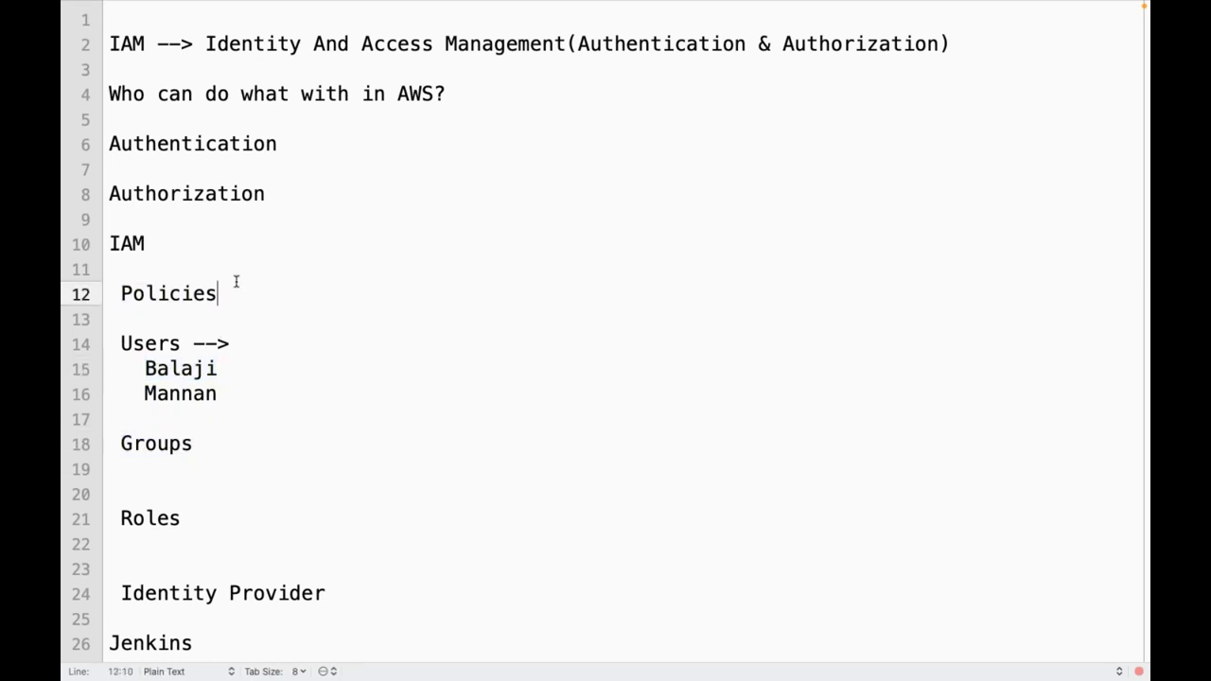
# After Policies, type 'Specific permision to specific AWS Resource/Service(Ec2,ELB,AutoScaling,VPC,S3,EKS,ECR,RDS,IAM)'.
pyautogui.write('--> S[')
pyautogui.press('BackSpace')
pyautogui.write('pe')
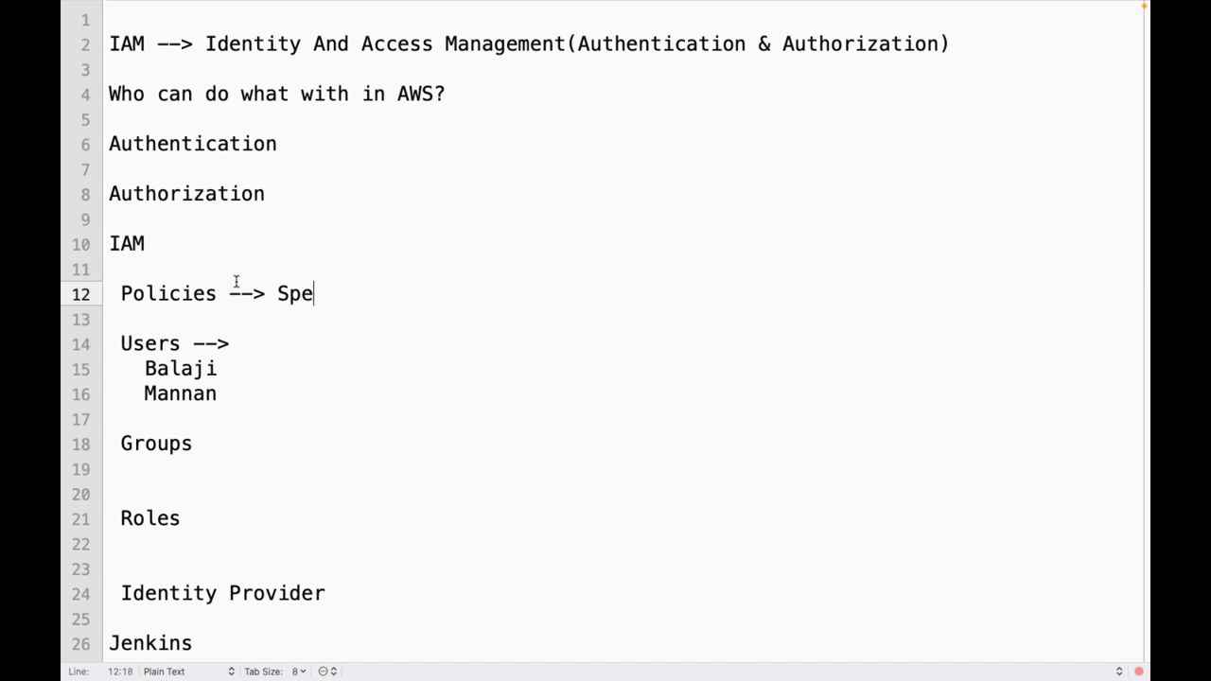
pyautogui.write('cific permision to')
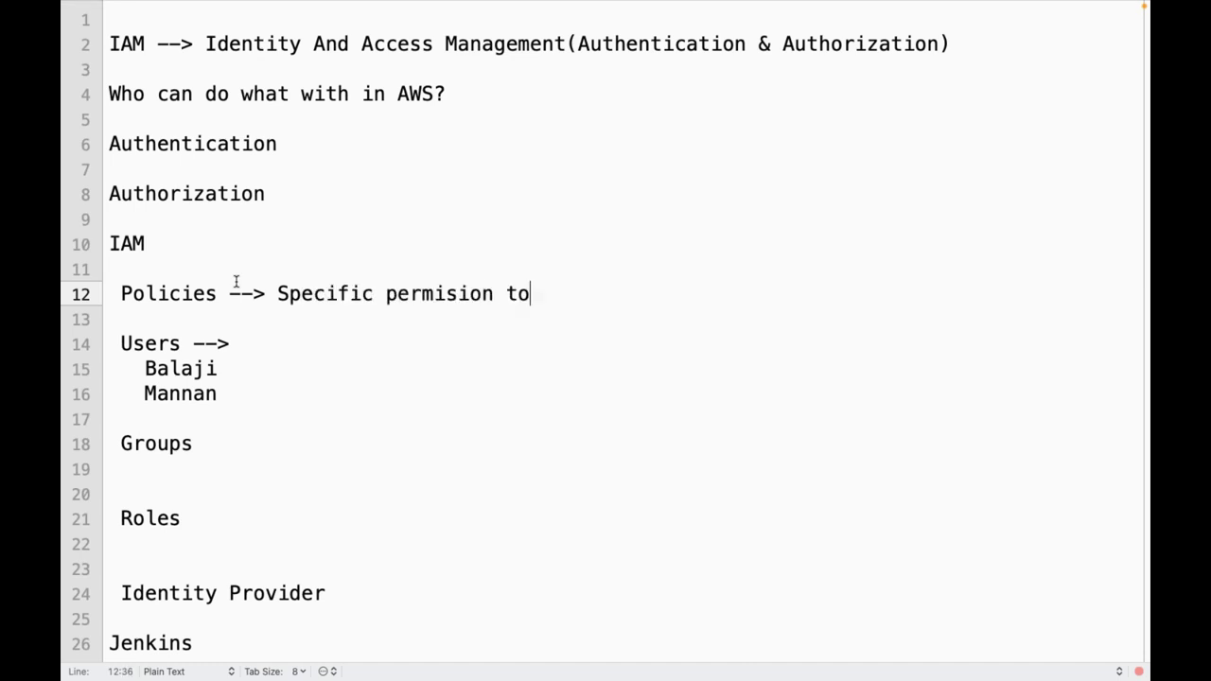
pyautogui.write(' specific AWS REsouse')
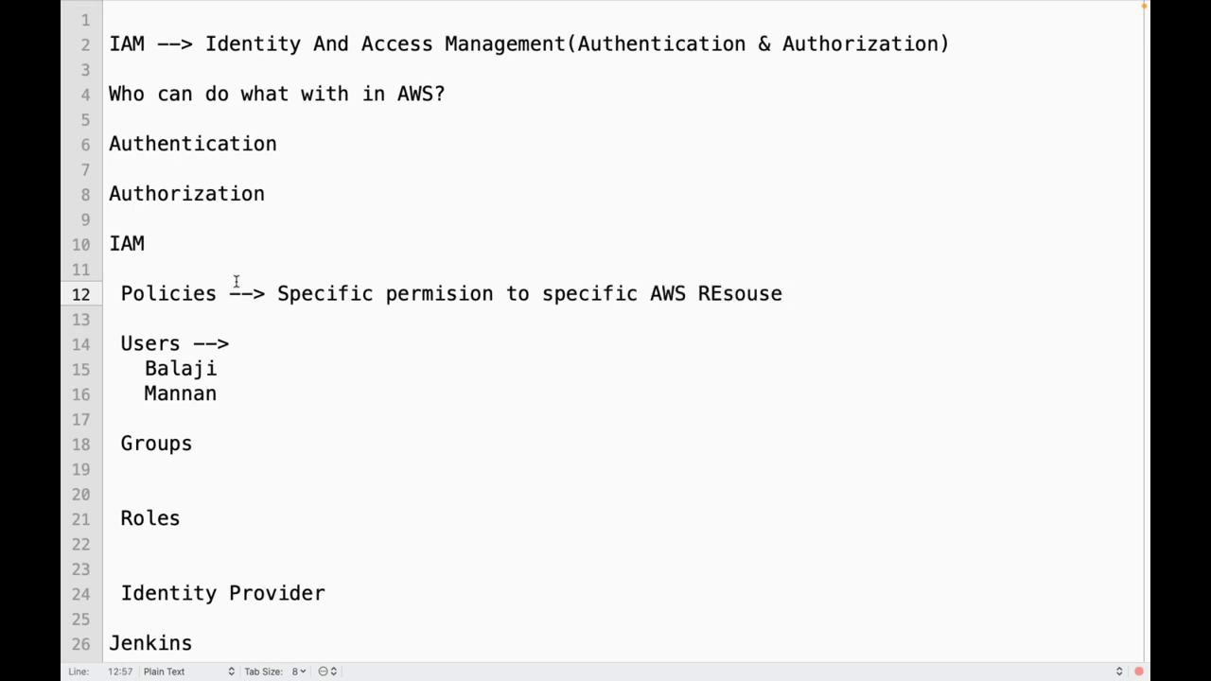
pyautogui.press('BackSpace')
pyautogui.press('BackSpace')
pyautogui.press('BackSpace')
pyautogui.press('BackSpace')
pyautogui.press('BackSpace')
pyautogui.press('BackSpace')
pyautogui.write('esource')
pyautogui.write('(')
pyautogui.press('Left')
pyautogui.press('Left')
pyautogui.press('Right')
pyautogui.write('/Servci')
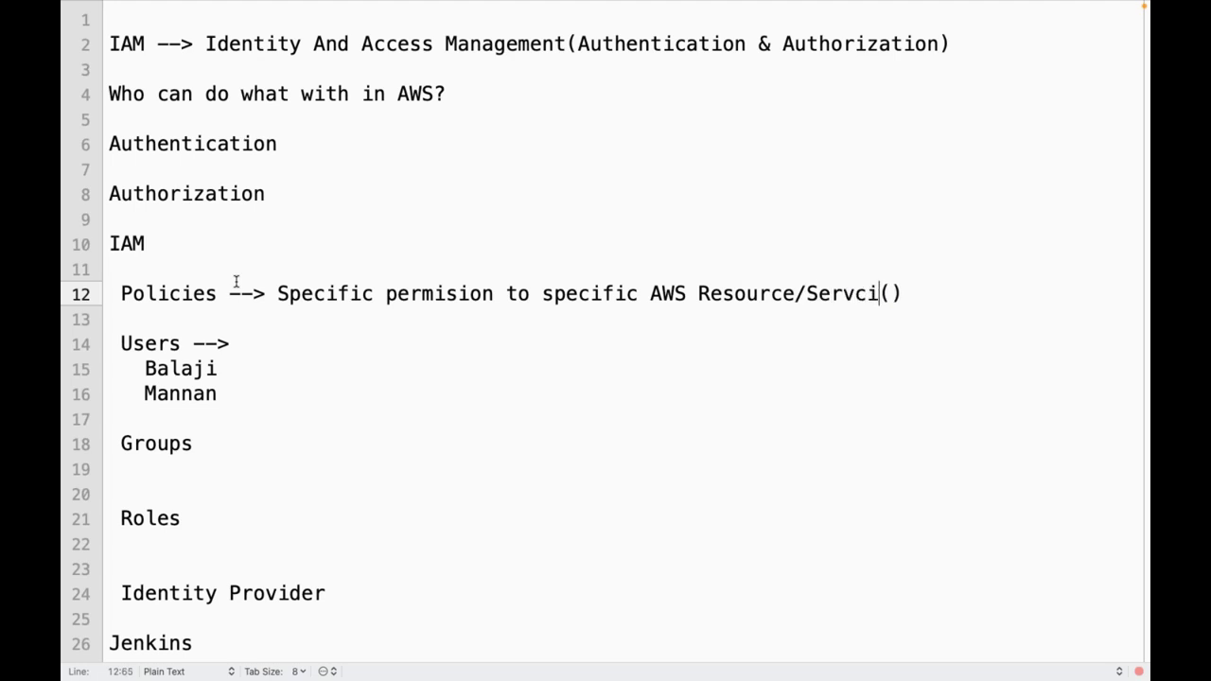
pyautogui.press('BackSpace')
pyautogui.press('BackSpace')
pyautogui.write('ice')
pyautogui.press('Right')
pyautogui.press('Right')
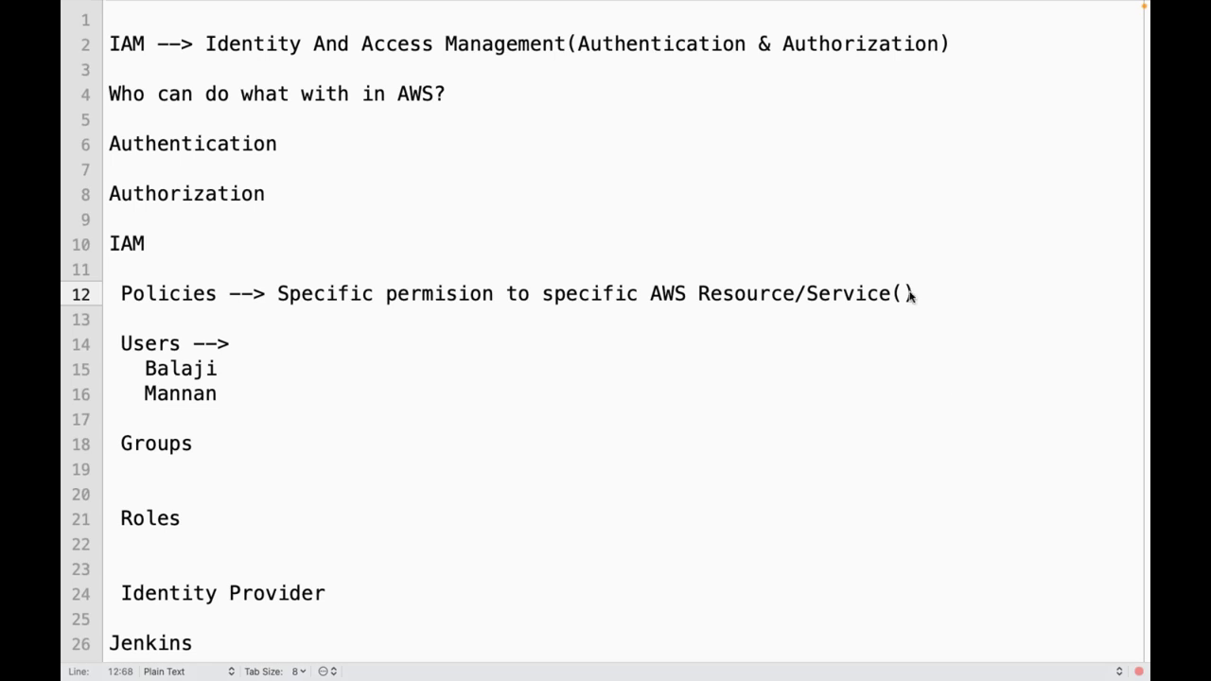
pyautogui.write('Ec2')
pyautogui.write(',ELB,')
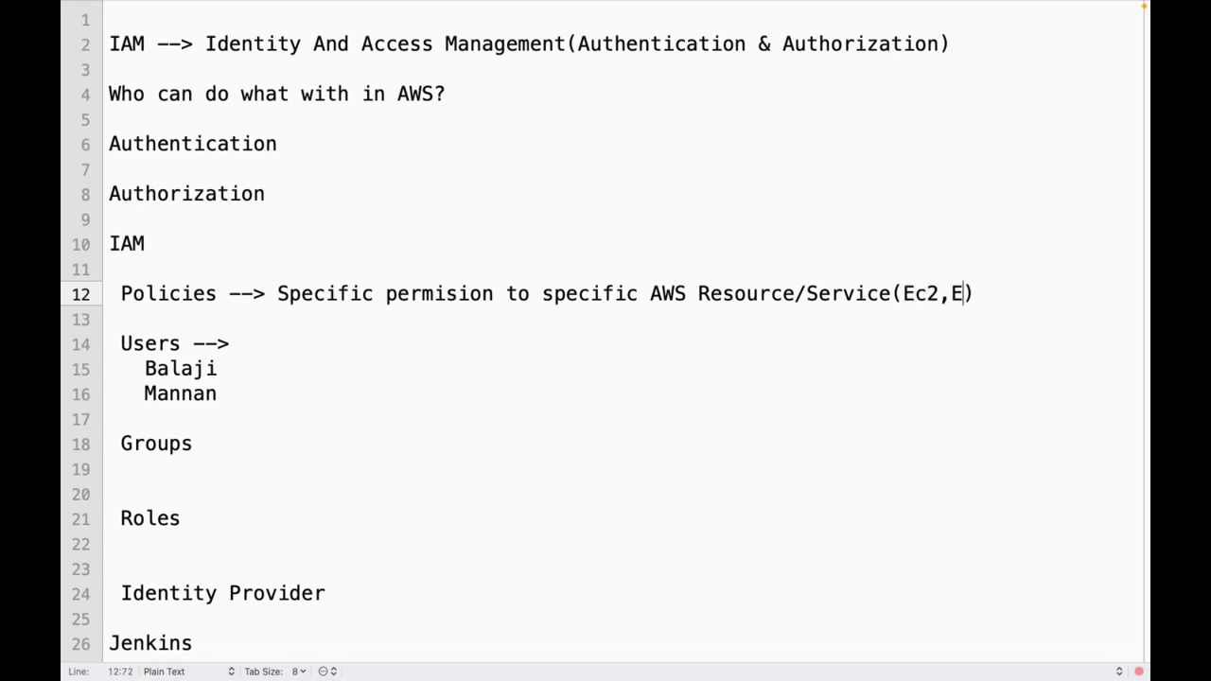
pyautogui.write('AutoScaling')
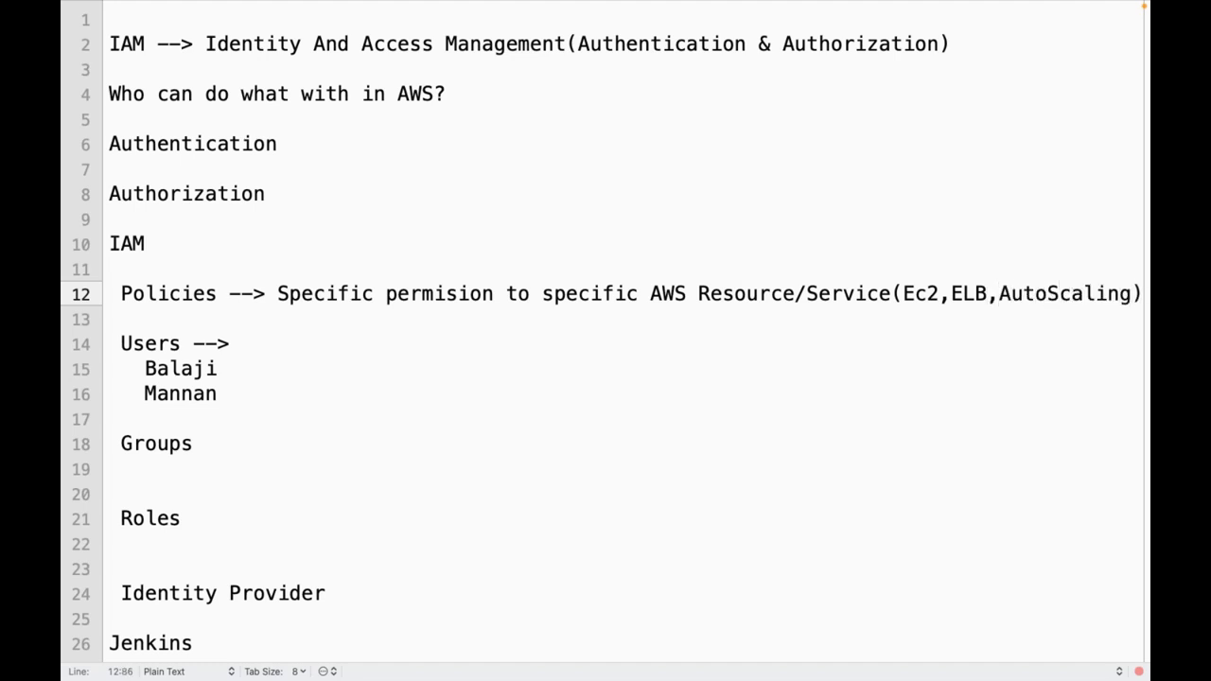
pyautogui.write(',VPC,S3,EKS,ECR,RDS,IAM')
# Append ',etc' after IAM in the service list.
pyautogui.doubleClick(807, 316)
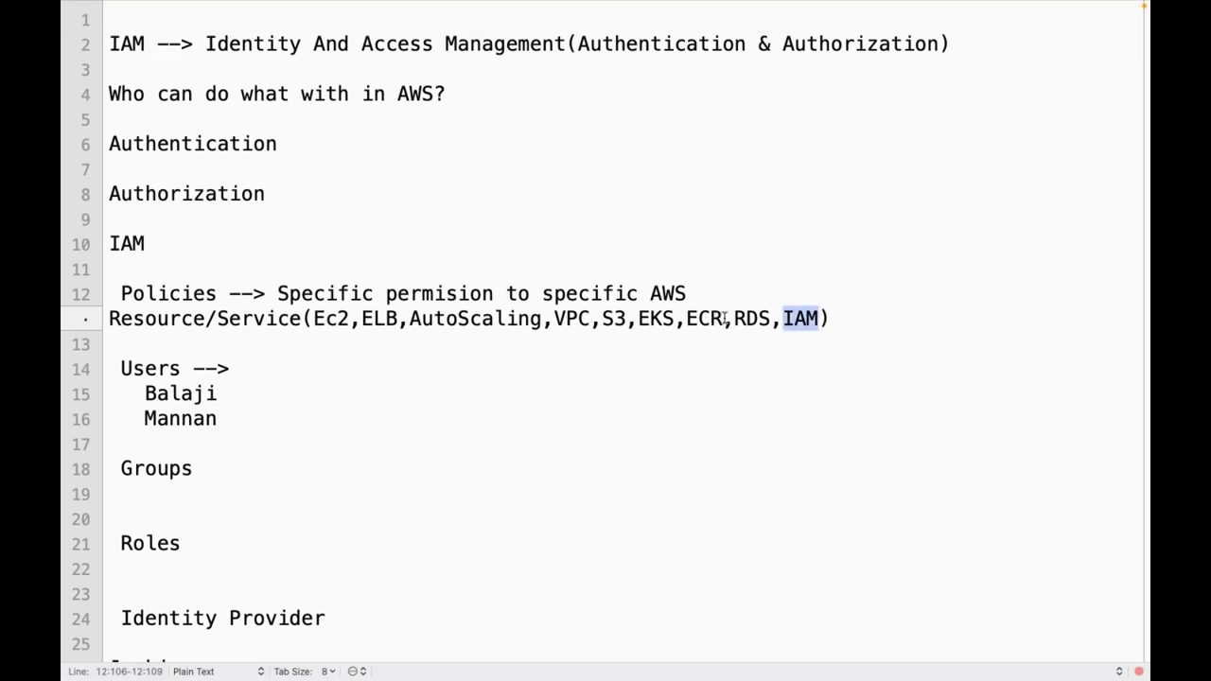
pyautogui.click(822, 318)
pyautogui.write('.')
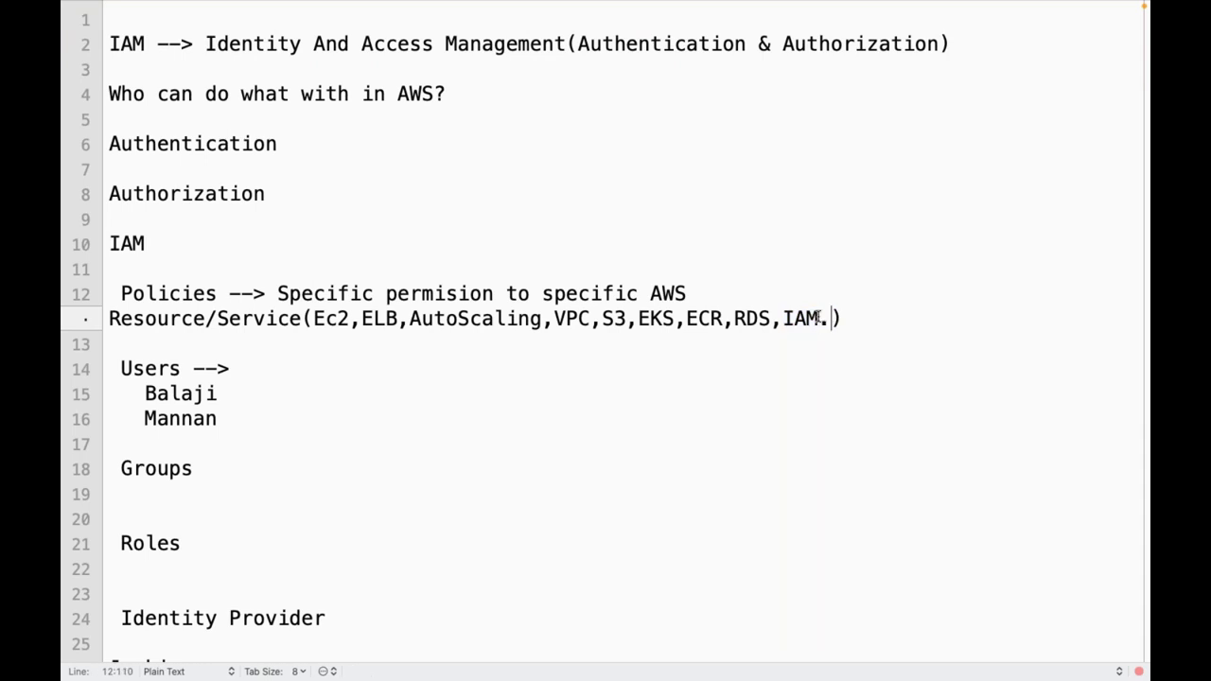
pyautogui.press('BackSpace')
pyautogui.write(',,etc')
# Change 'permision' to 'permisions(Create,Update,Delete,Read' on the Policies line.
pyautogui.click(433, 294)
pyautogui.click(497, 295)
pyautogui.write('s(')
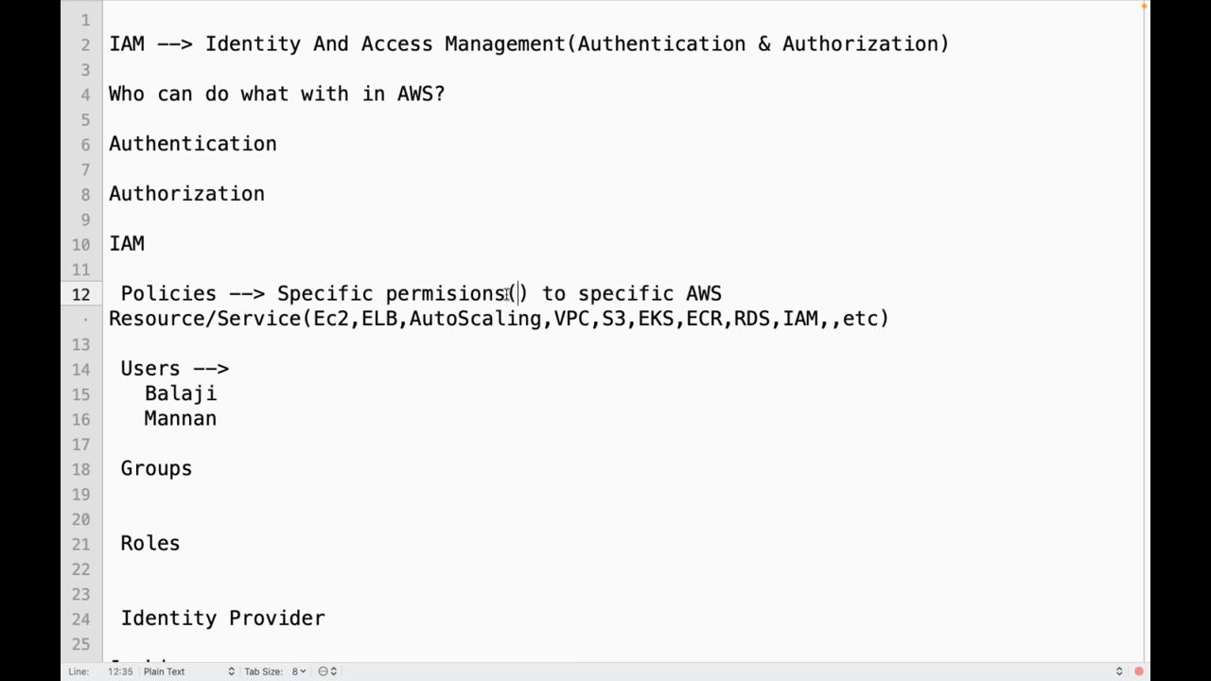
pyautogui.write('R')
pyautogui.press('BackSpace')
pyautogui.write('RE')
pyautogui.press('BackSpace')
pyautogui.write('eas')
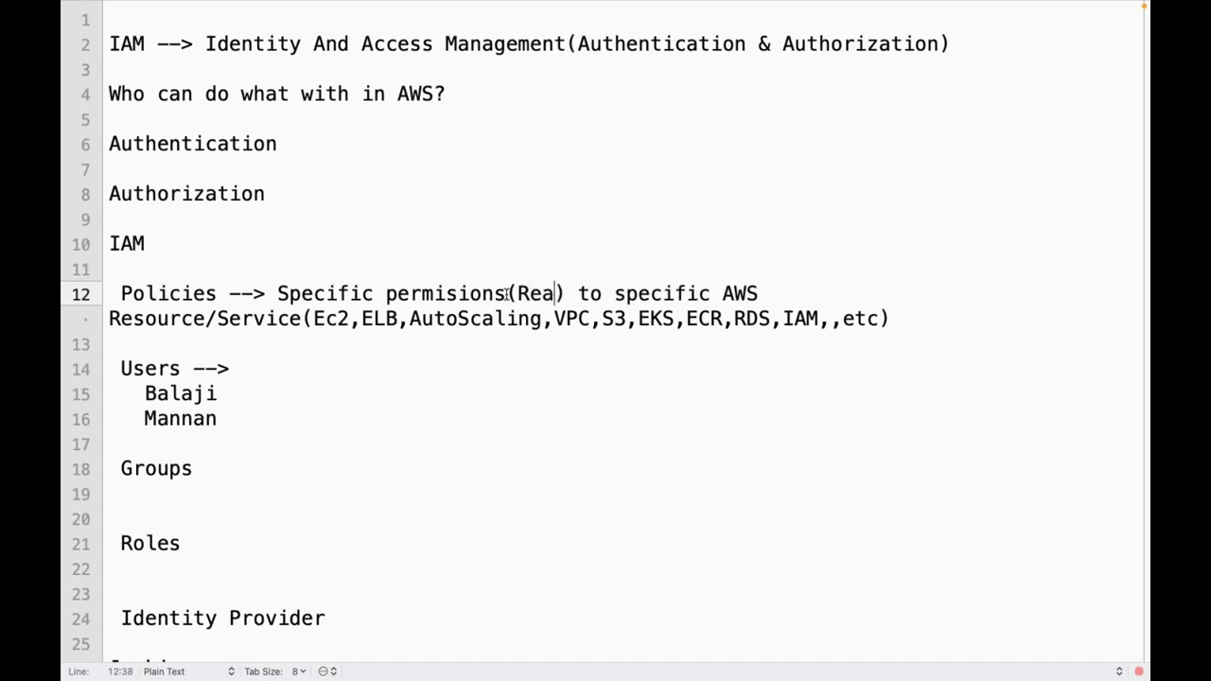
pyautogui.press('BackSpace')
pyautogui.press('BackSpace')
pyautogui.write('Create,Upd')
pyautogui.write('ate,Delete')
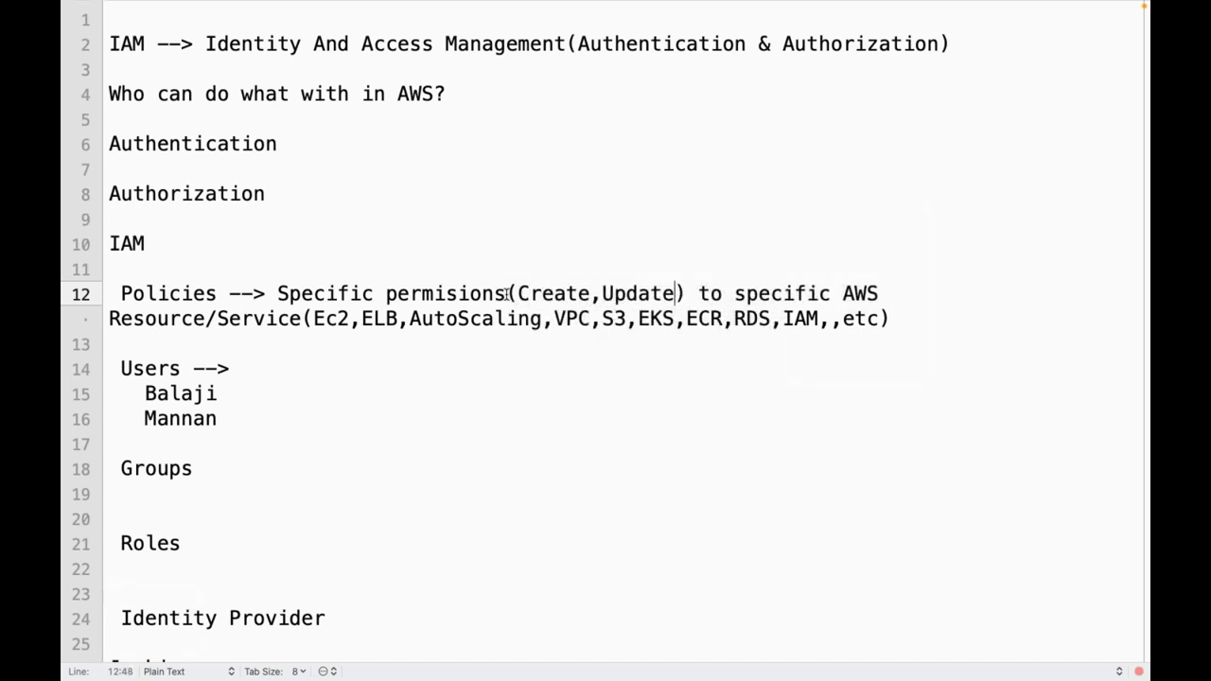
pyautogui.write(',Read')
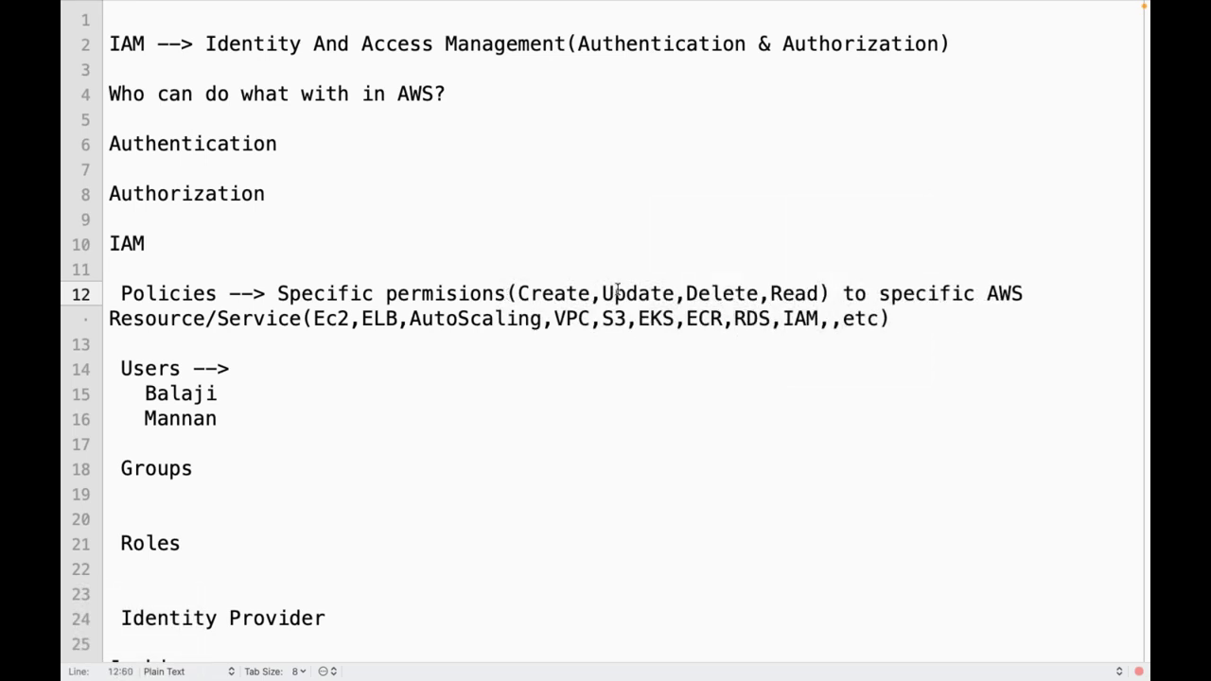
pyautogui.click(797, 293)
pyautogui.doubleClick(797, 294)
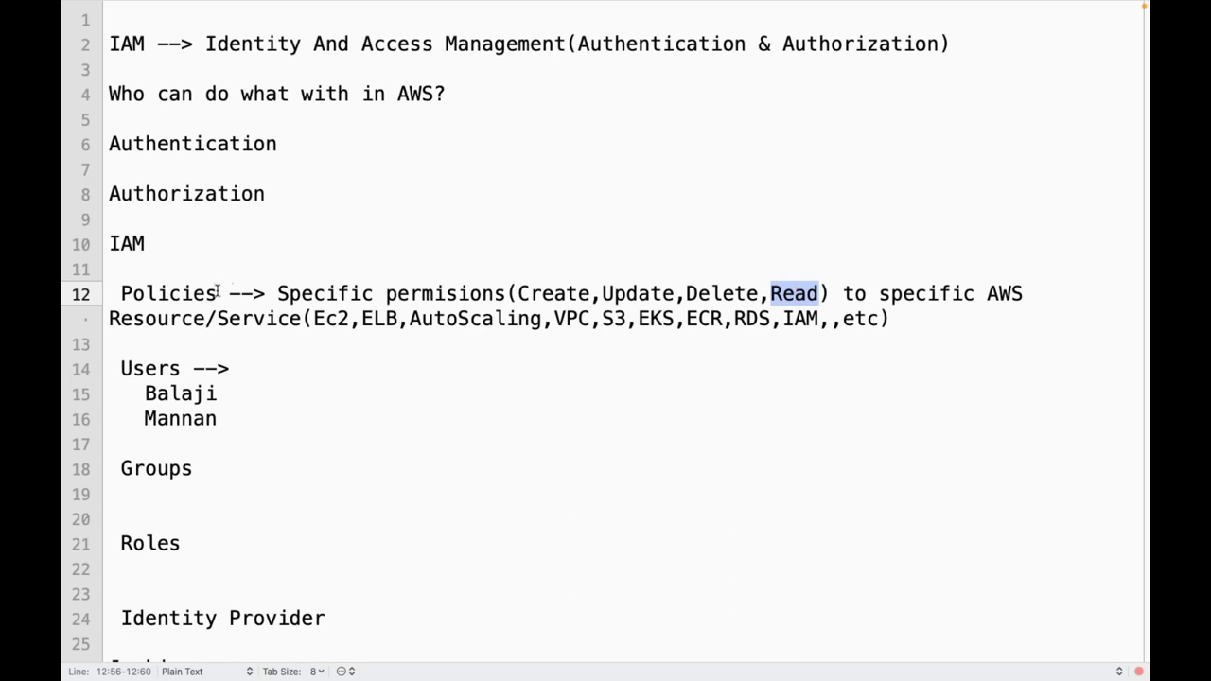
pyautogui.doubleClick(173, 294)
pyautogui.doubleClick(174, 293)
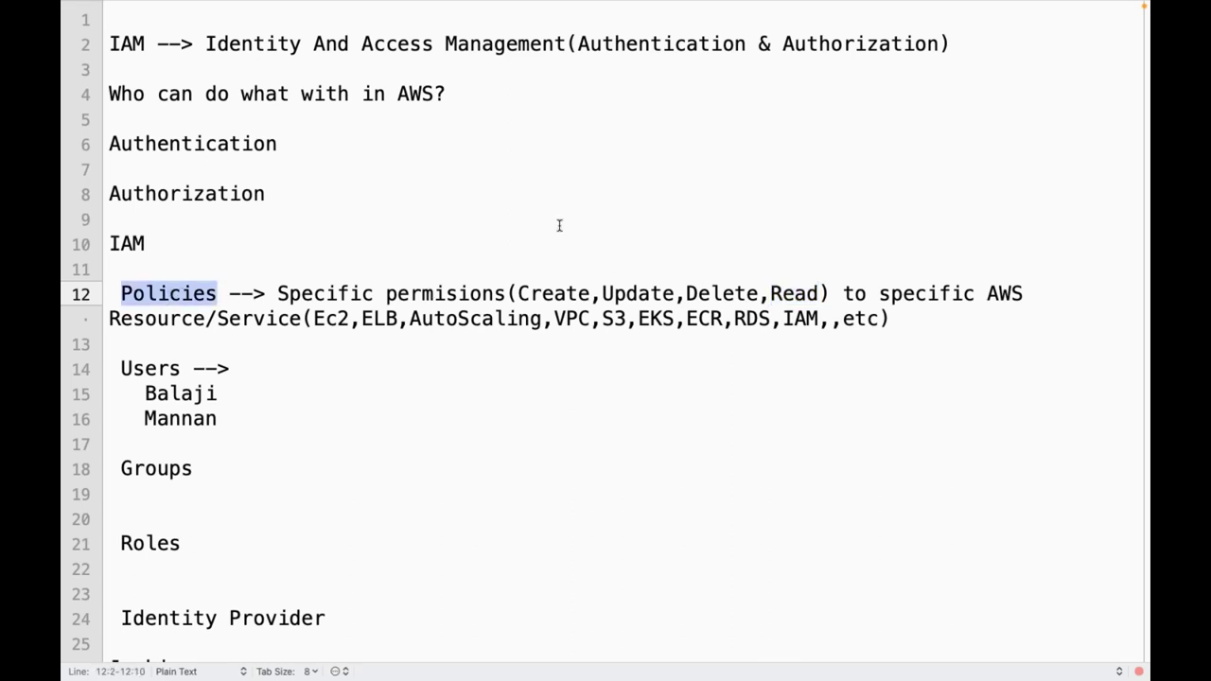
pyautogui.doubleClick(798, 294)
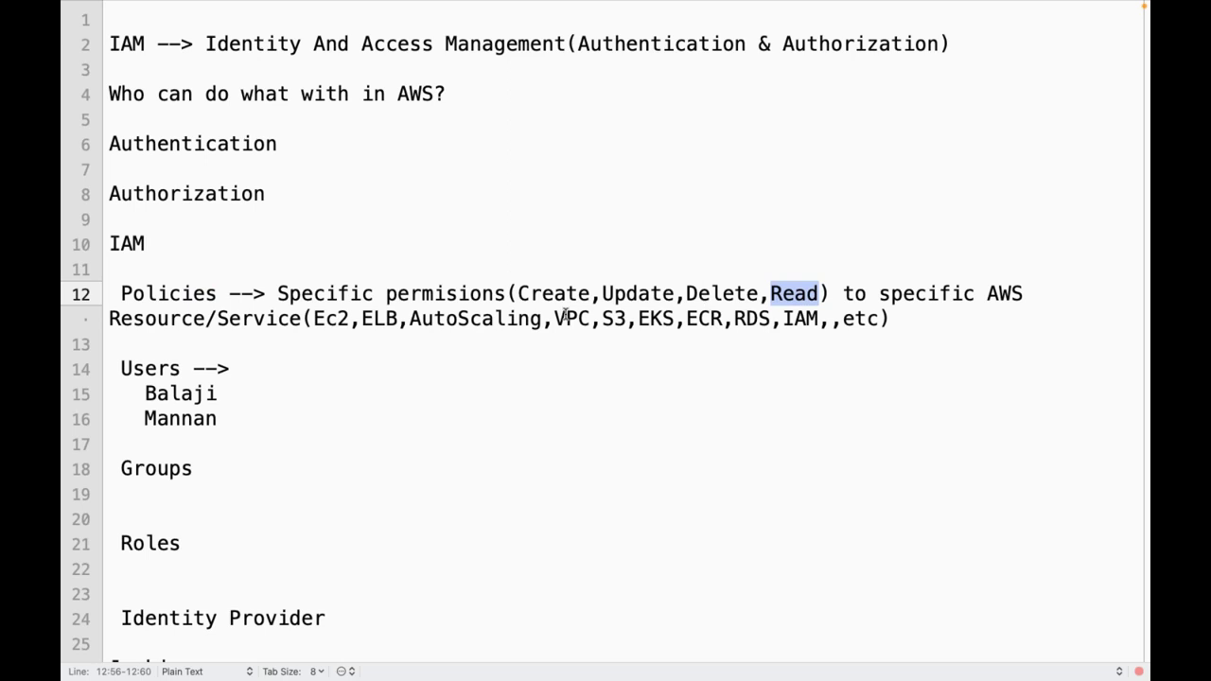
pyautogui.doubleClick(330, 319)
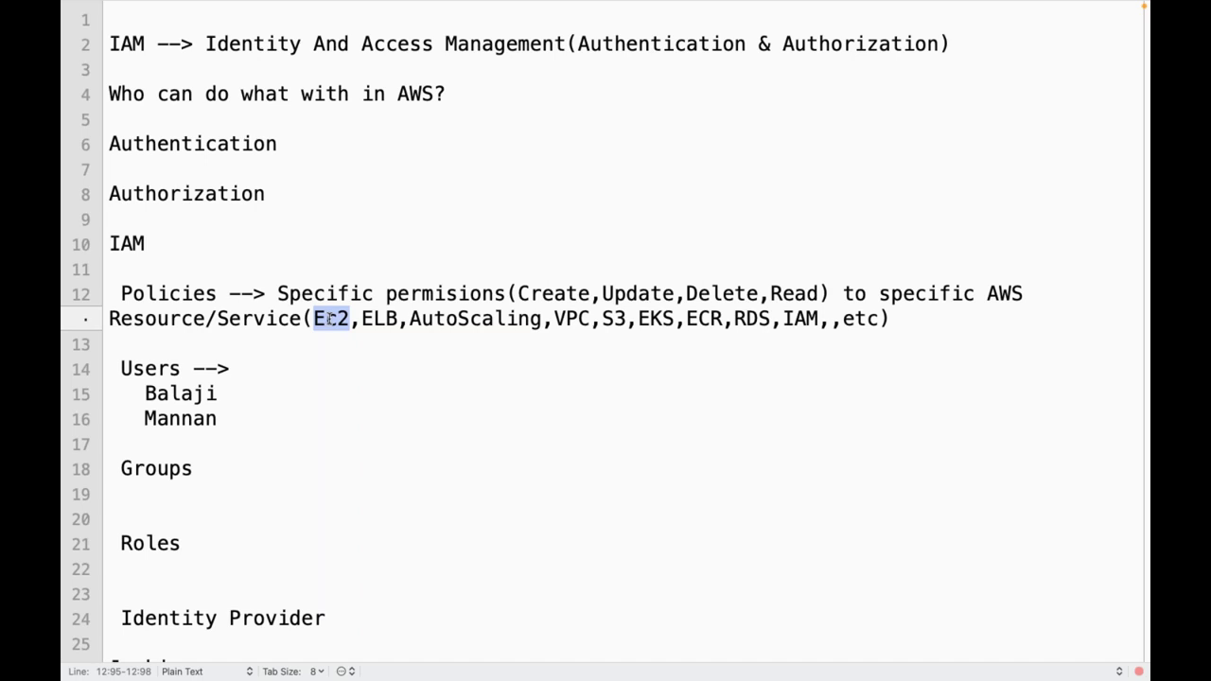
pyautogui.doubleClick(778, 294)
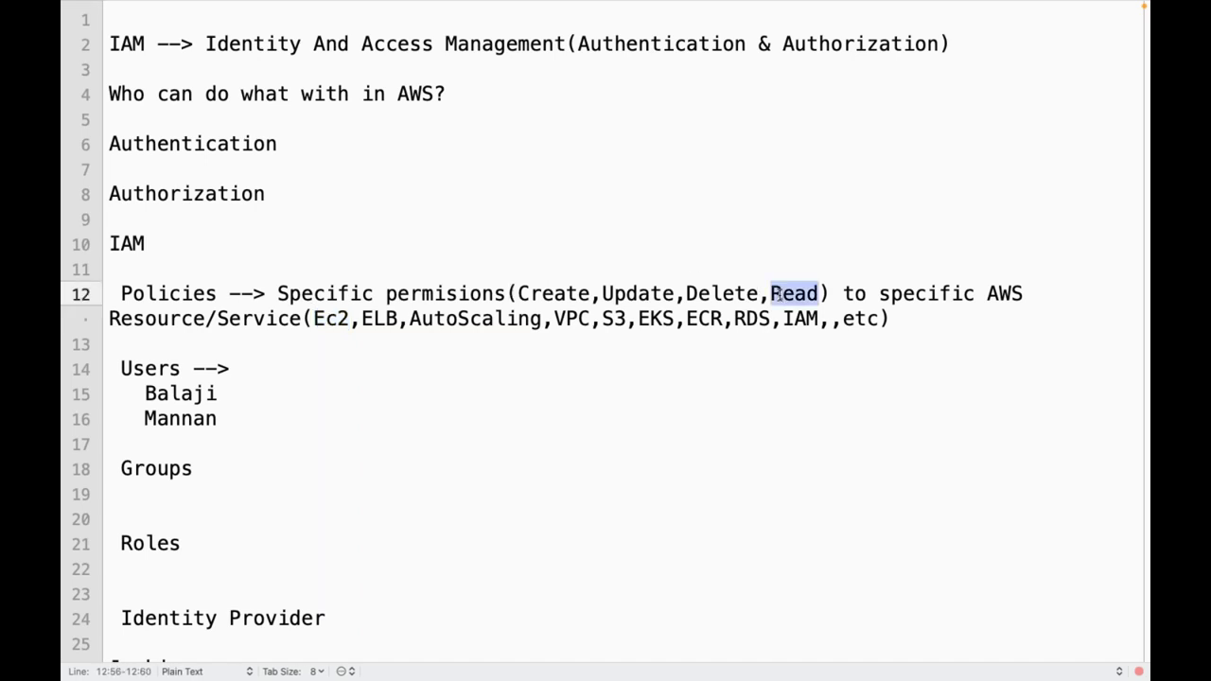
pyautogui.doubleClick(327, 319)
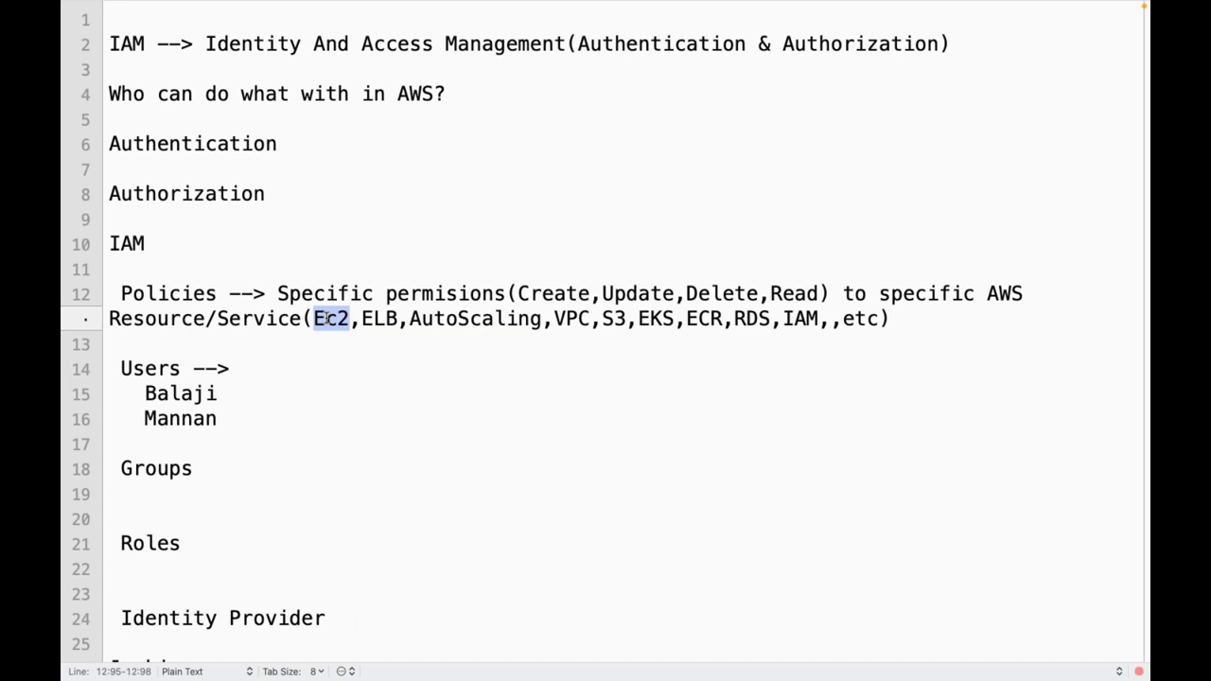
pyautogui.click(488, 365)
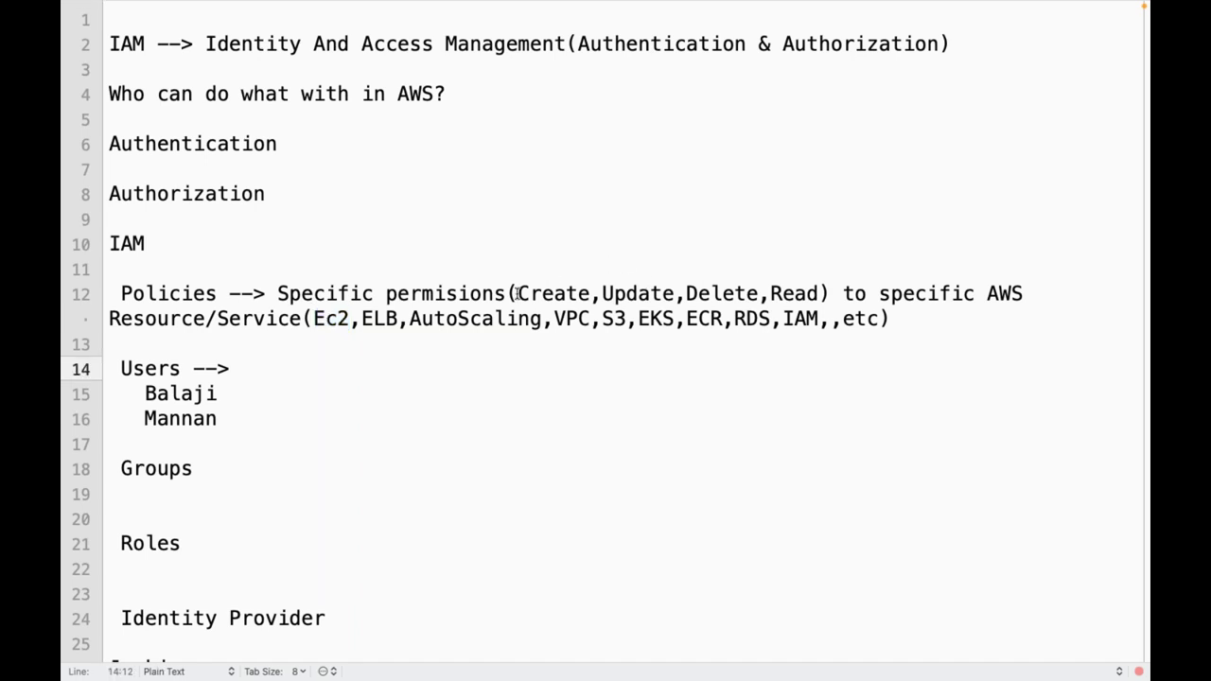
pyautogui.moveTo(515, 293); pyautogui.dragTo(831, 294)
pyautogui.moveTo(314, 318); pyautogui.dragTo(892, 319)
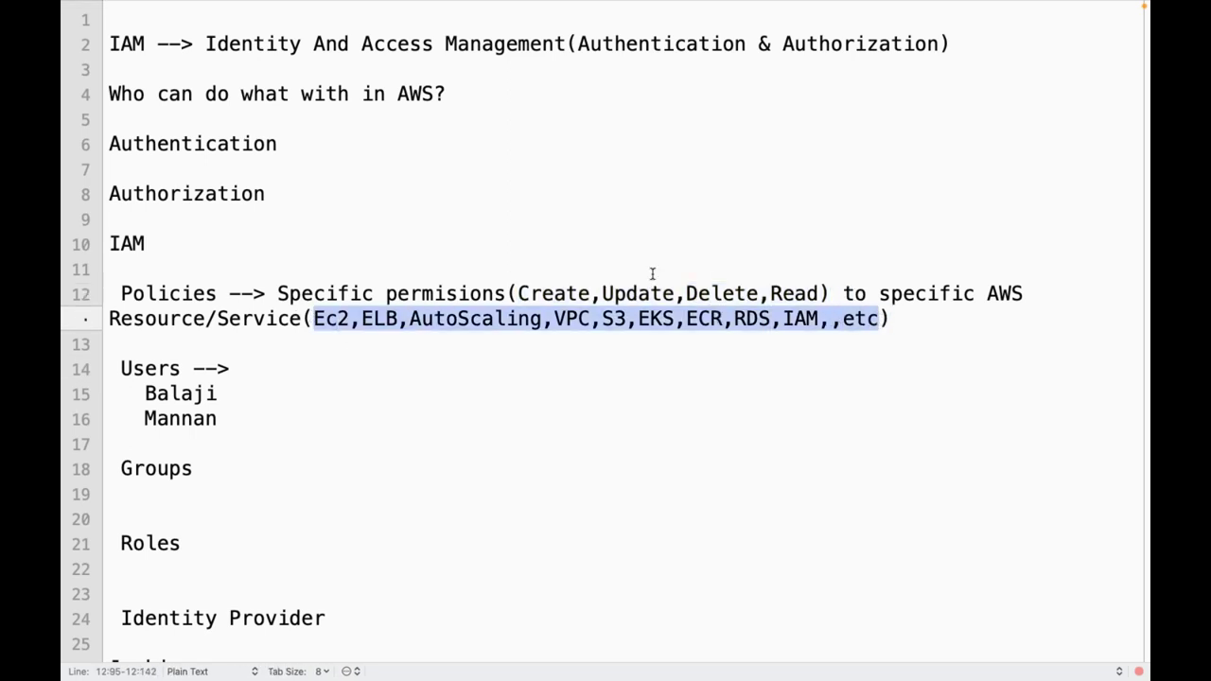
pyautogui.click(622, 274)
pyautogui.moveTo(519, 293); pyautogui.dragTo(820, 293)
pyautogui.moveTo(314, 318); pyautogui.dragTo(885, 319)
pyautogui.click(900, 331)
# Add an 'AWS Managed' line below the Policies note.
pyautogui.press('Return')
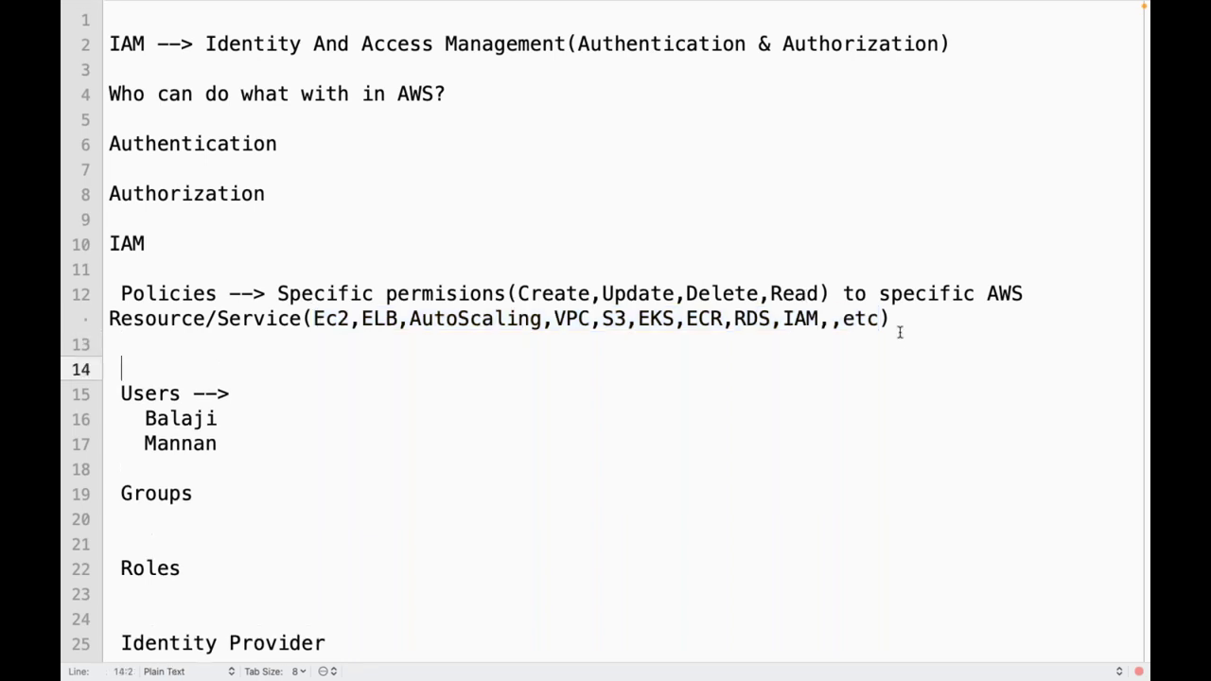
pyautogui.press('Up')
pyautogui.press('Return')
pyautogui.write('A')
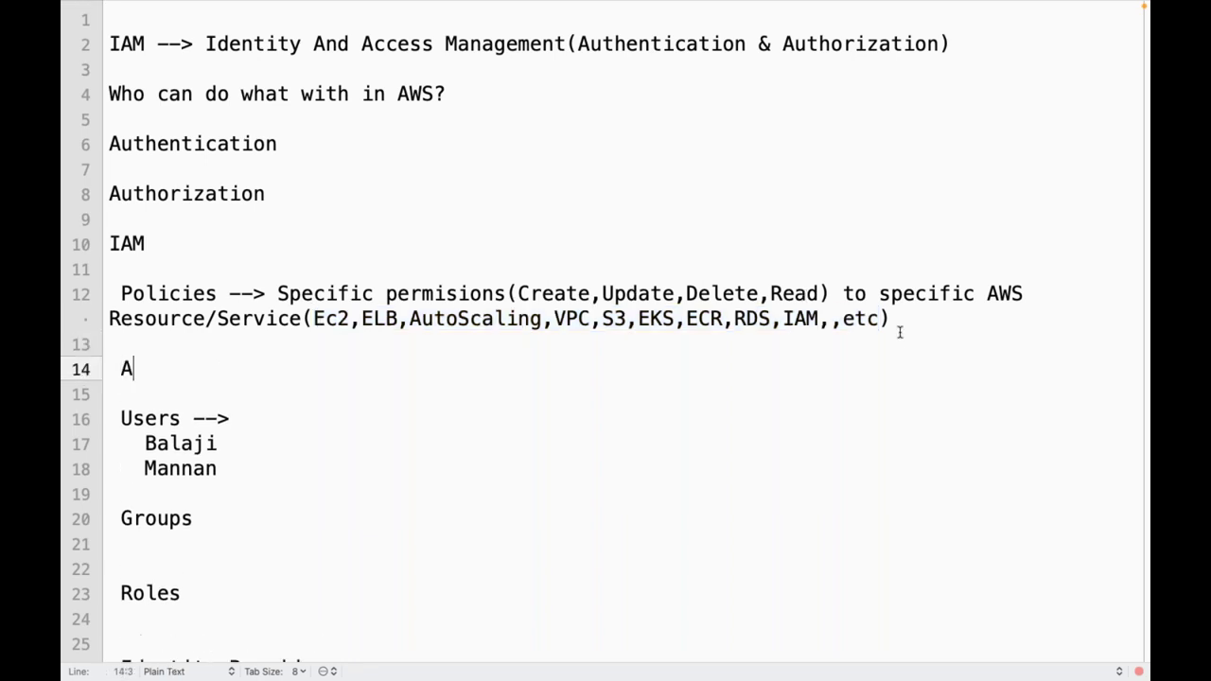
pyautogui.write('ws')
pyautogui.press('BackSpace')
pyautogui.press('BackSpace')
pyautogui.write('WS Managed')
# Add a 'Customer Manged' line below it and switch to the IAM dashboard in Chrome.
pyautogui.press('Return')
pyautogui.write('Custerome')
pyautogui.press('BackSpace')
pyautogui.press('BackSpace')
pyautogui.press('BackSpace')
pyautogui.press('BackSpace')
pyautogui.write('o')
pyautogui.press('BackSpace')
pyautogui.press('BackSpace')
pyautogui.write('omer Manged')
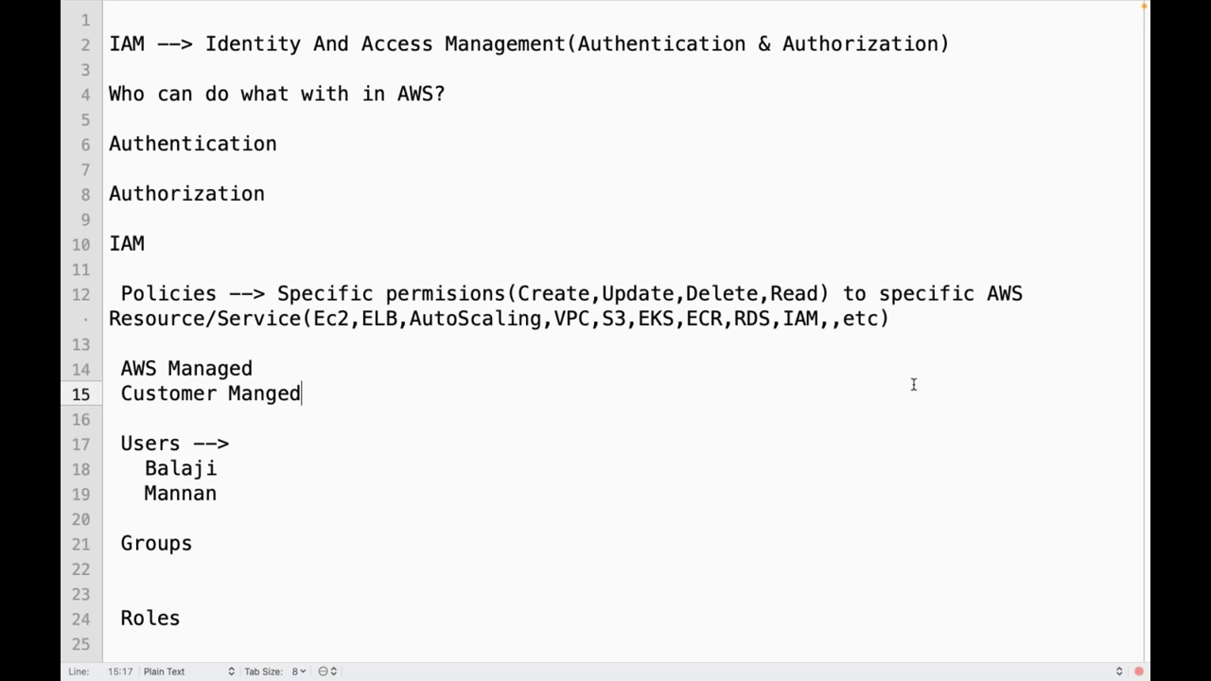
pyautogui.press('super+Tab')
pyautogui.press('super+Tab')
pyautogui.press('super+Tab')
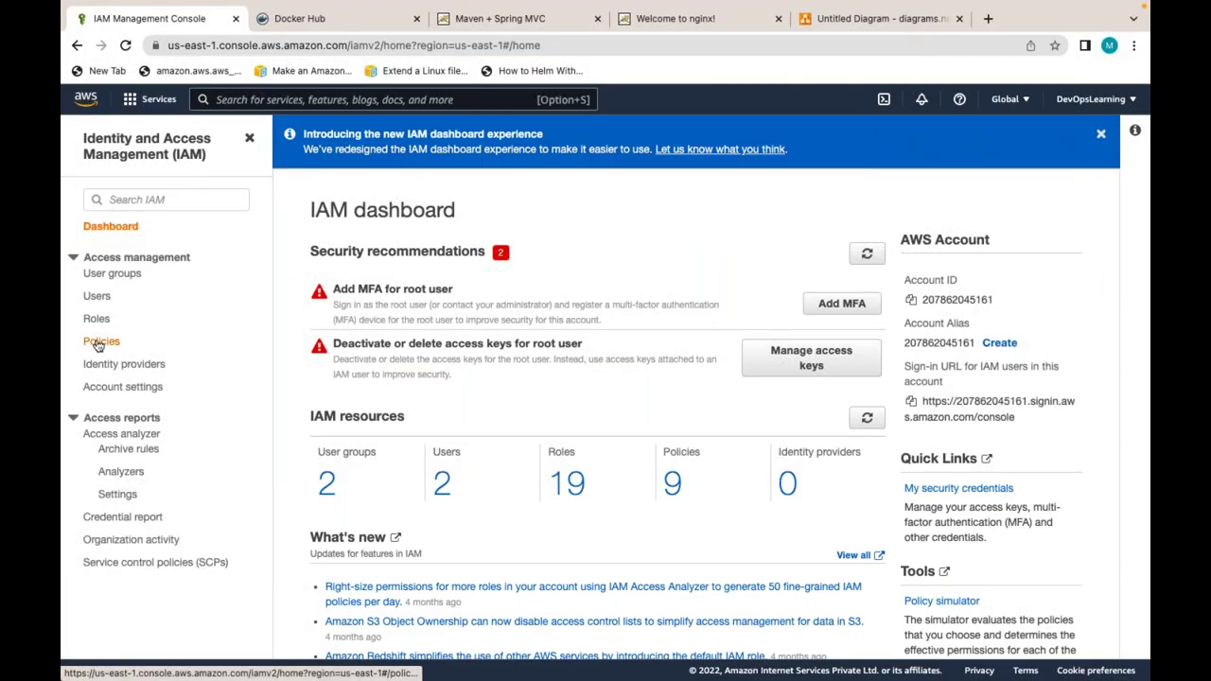
# Open the IAM Policies list and highlight an 'AWS managed' Type entry.
pyautogui.click(99, 344)
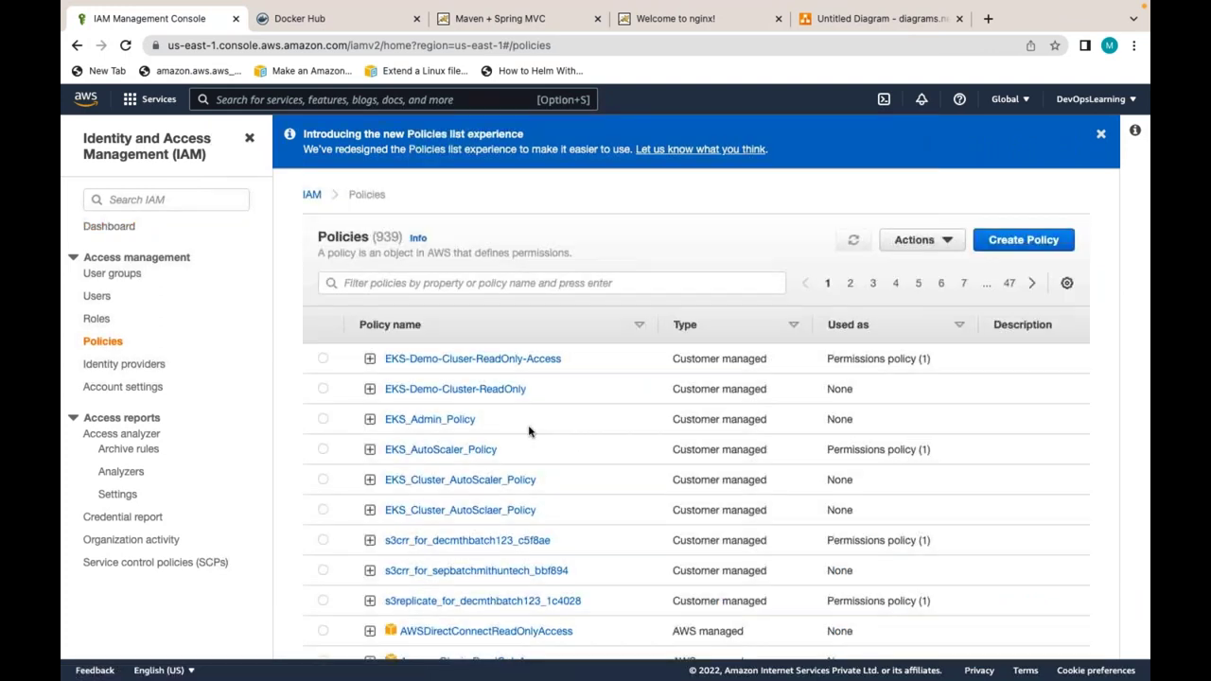
pyautogui.scroll(-5, 530, 429)
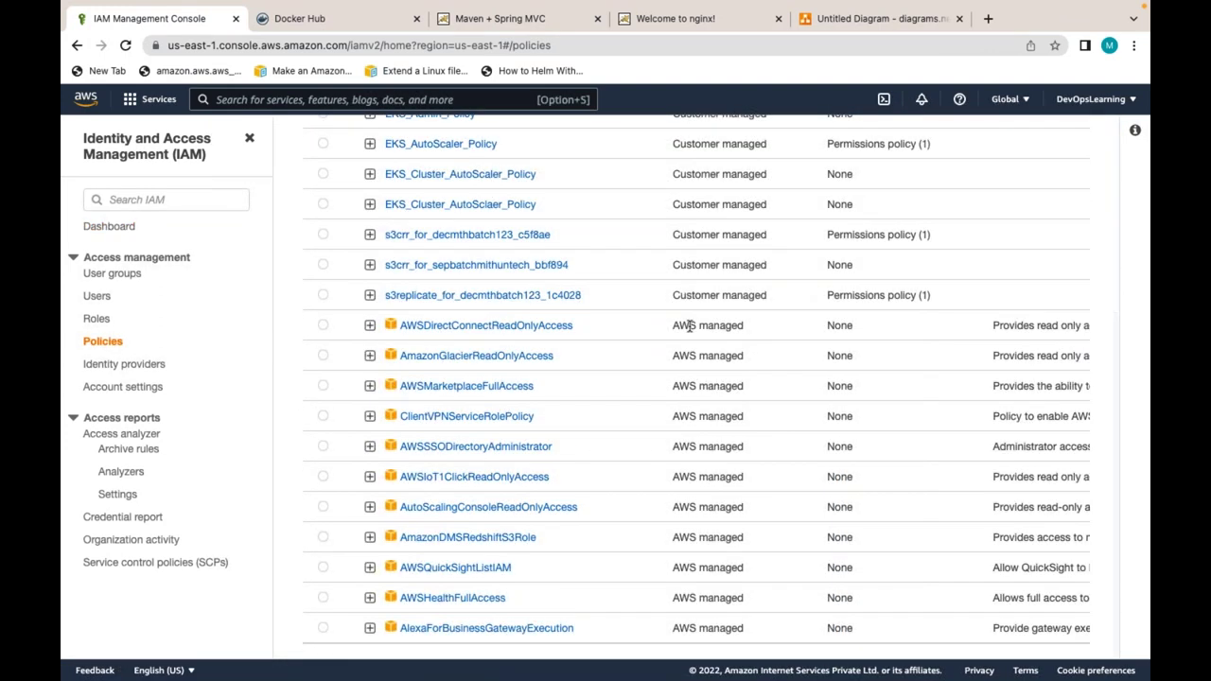
pyautogui.tripleClick(693, 324)
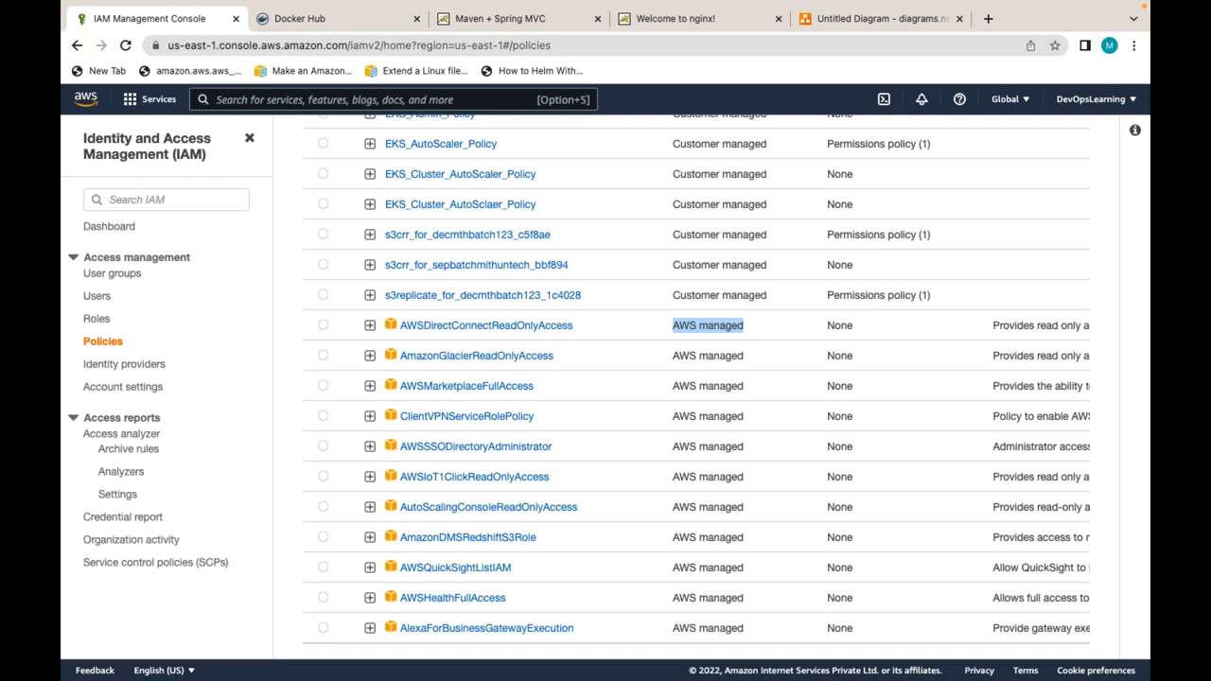
pyautogui.scroll(5, 564, 353)
# Filter policies by 'Ec2ReadOnly' and expand the AWS managed AmazonEC2ReadOnlyAccess policy.
pyautogui.click(412, 284)
pyautogui.write('c')
pyautogui.press('BackSpace')
pyautogui.write('Ec')
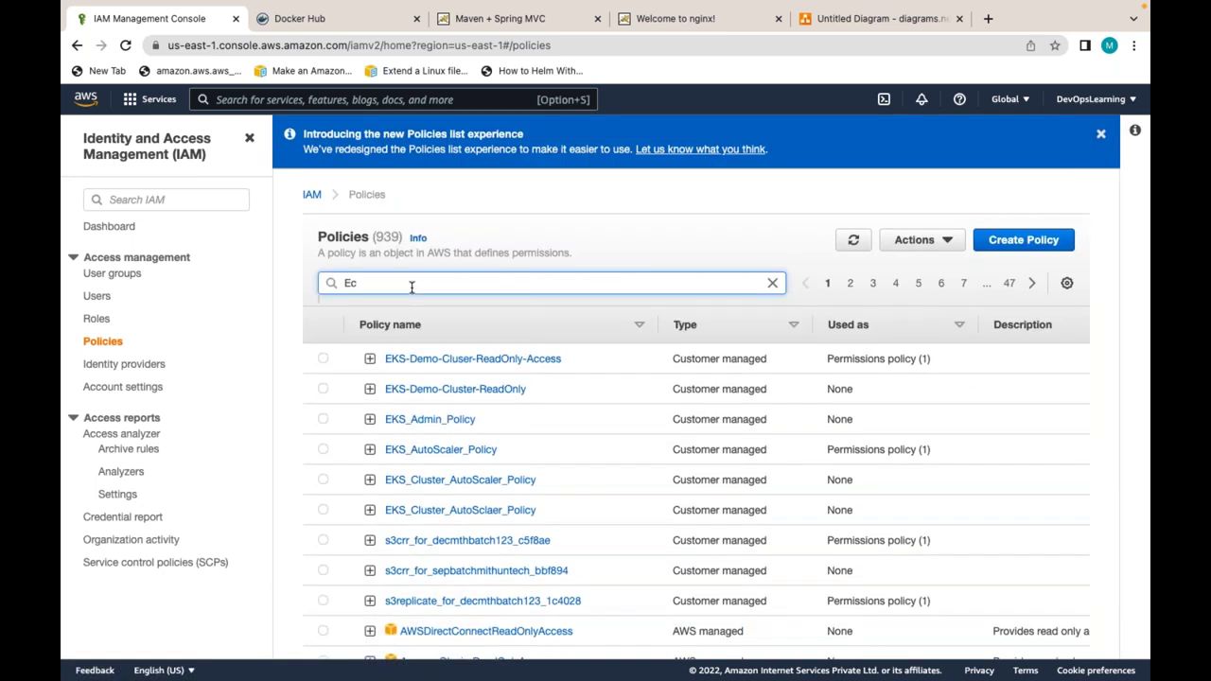
pyautogui.write('2ReadOnly')
pyautogui.press('Return')
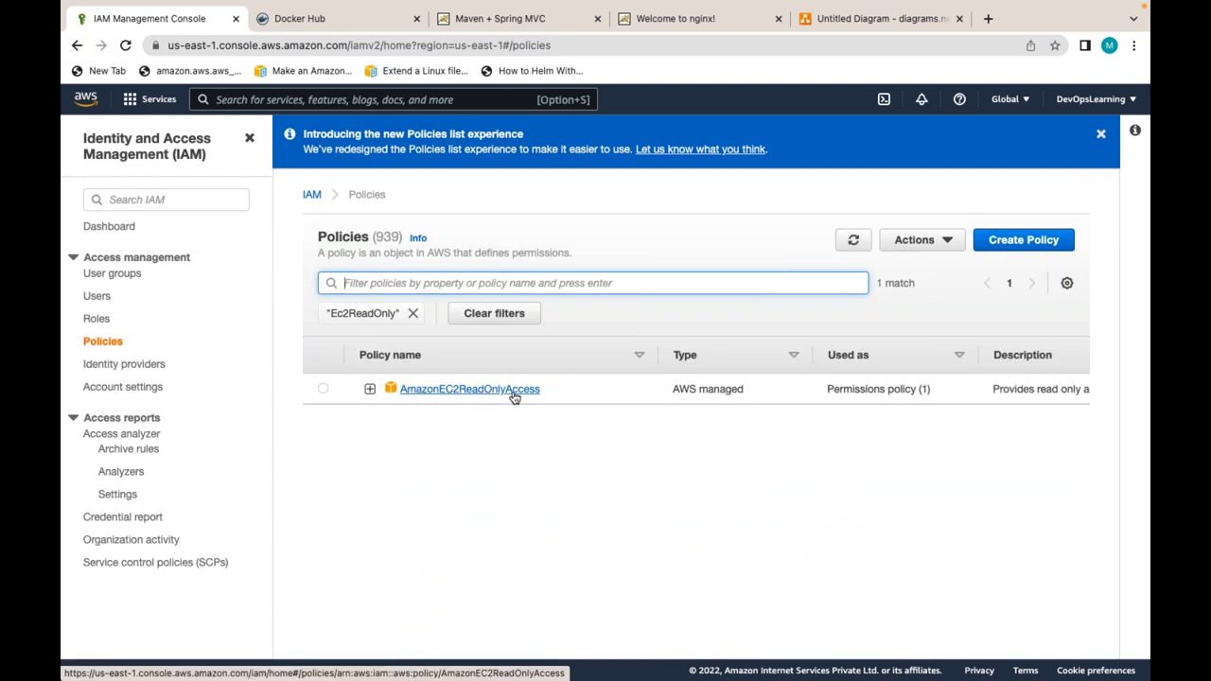
pyautogui.tripleClick(696, 389)
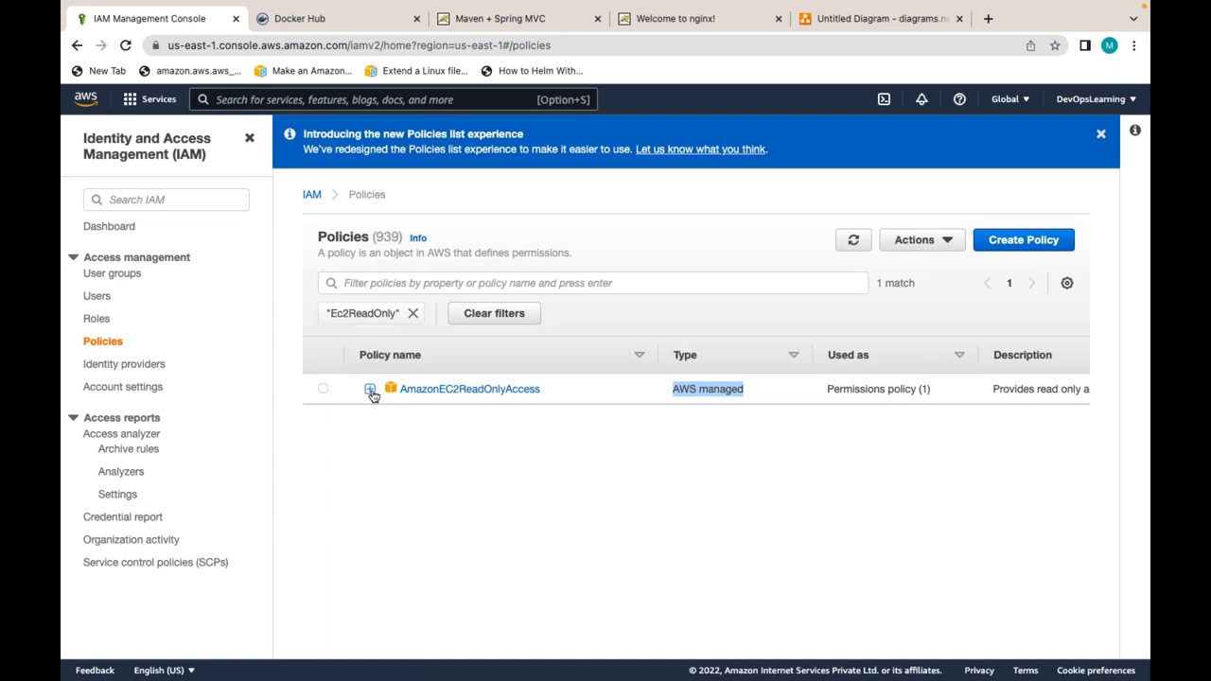
pyautogui.click(370, 390)
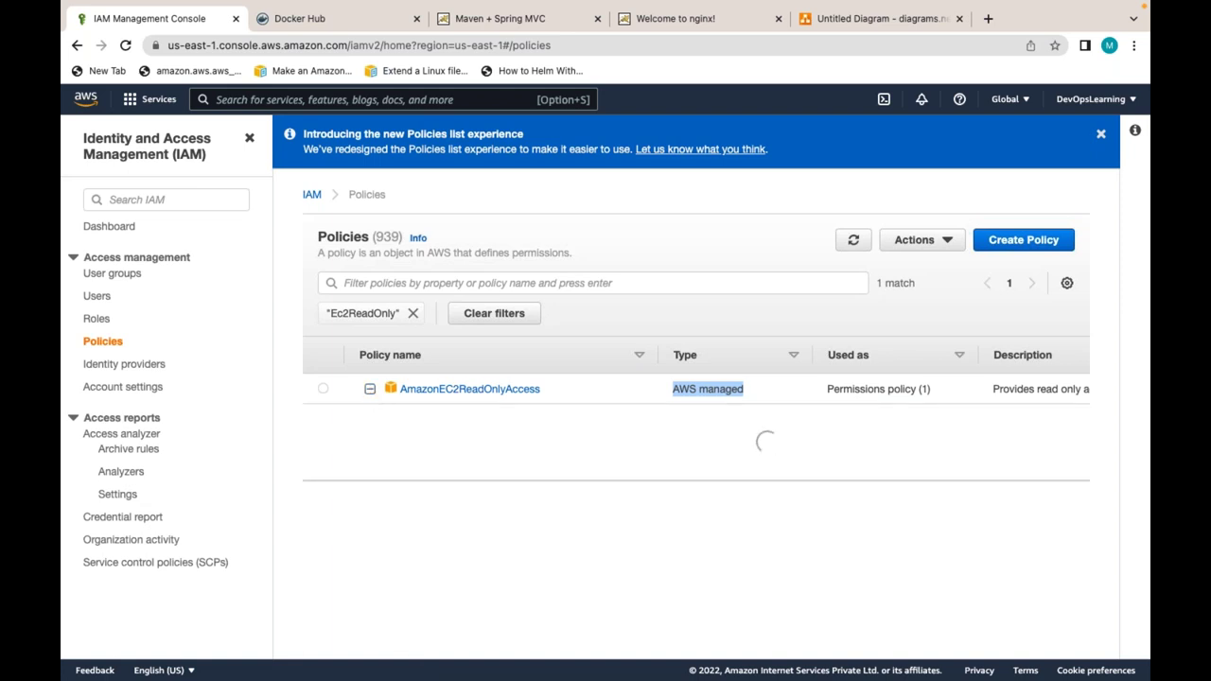
# Review the AmazonEC2ReadOnlyAccess JSON, highlighting Allow, Describe, elasticloadbalancing and autoscaling.
pyautogui.scroll(-3, 696, 398)
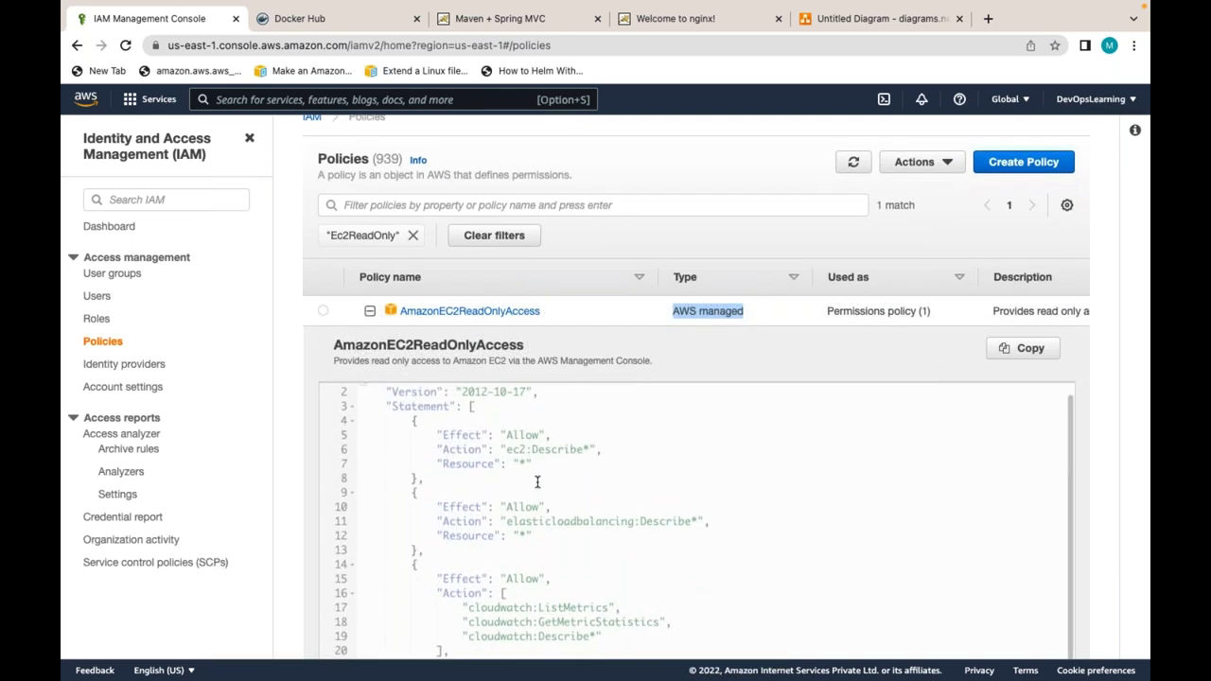
pyautogui.doubleClick(523, 448)
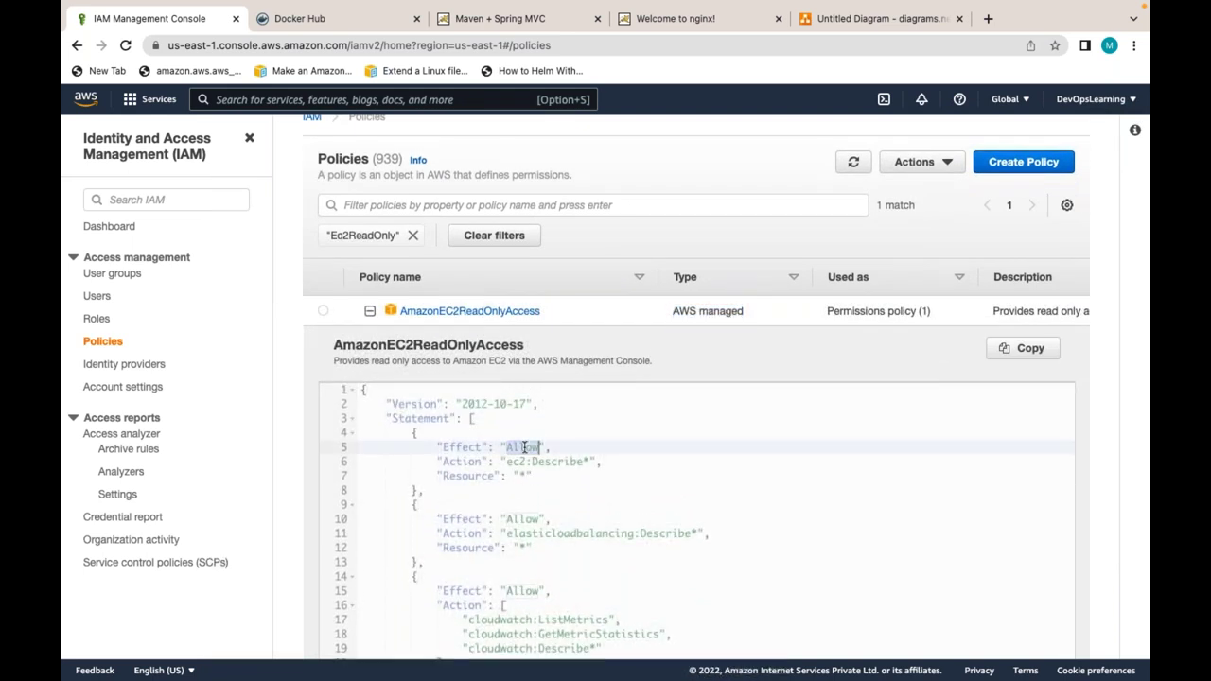
pyautogui.moveTo(532, 462); pyautogui.dragTo(586, 462)
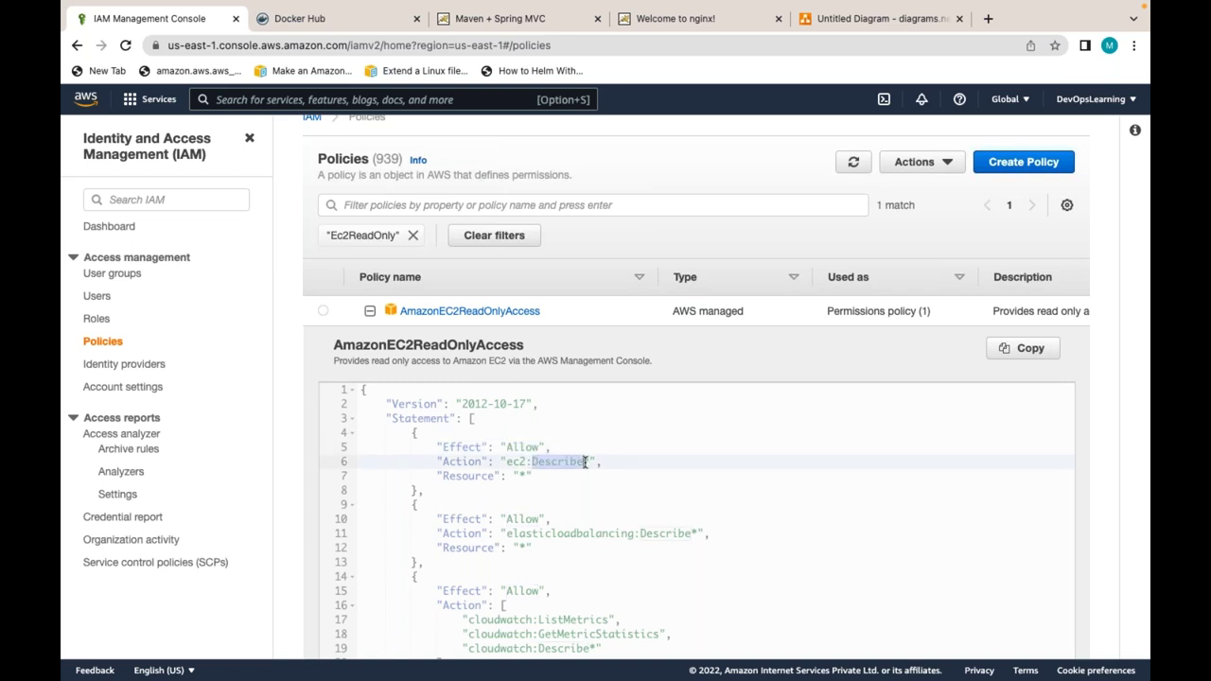
pyautogui.click(584, 462)
pyautogui.doubleClick(557, 461)
pyautogui.click(670, 522)
pyautogui.scroll(-1, 670, 523)
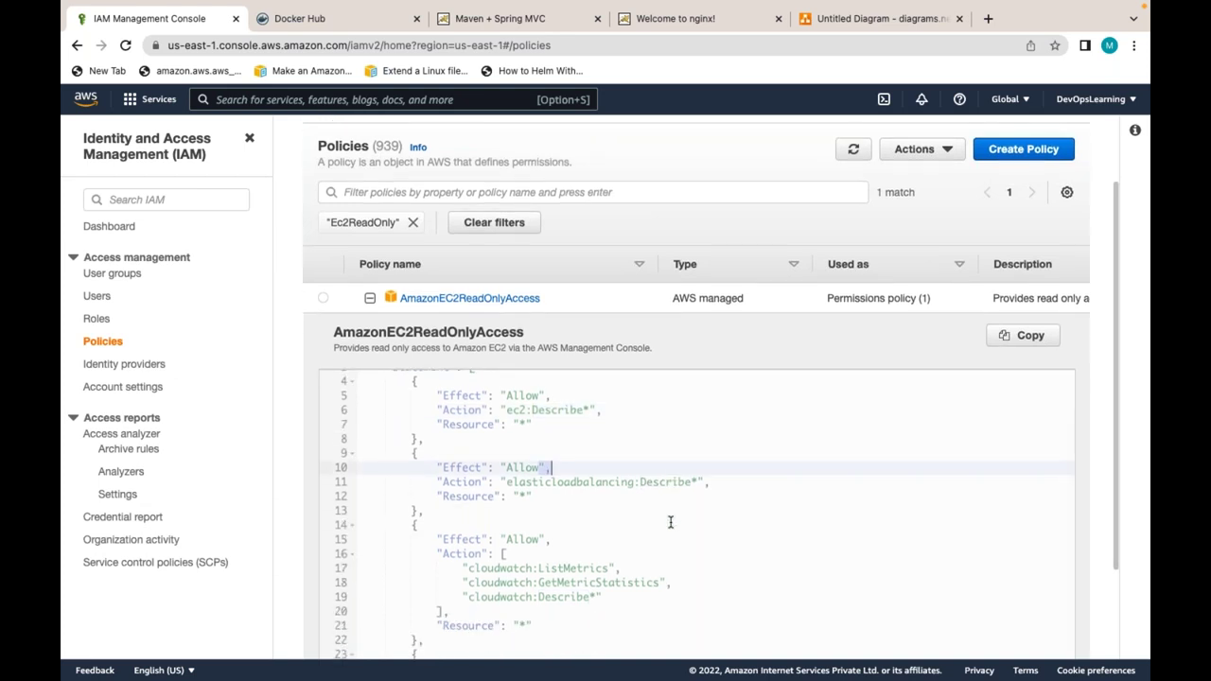
pyautogui.scroll(-3, 670, 522)
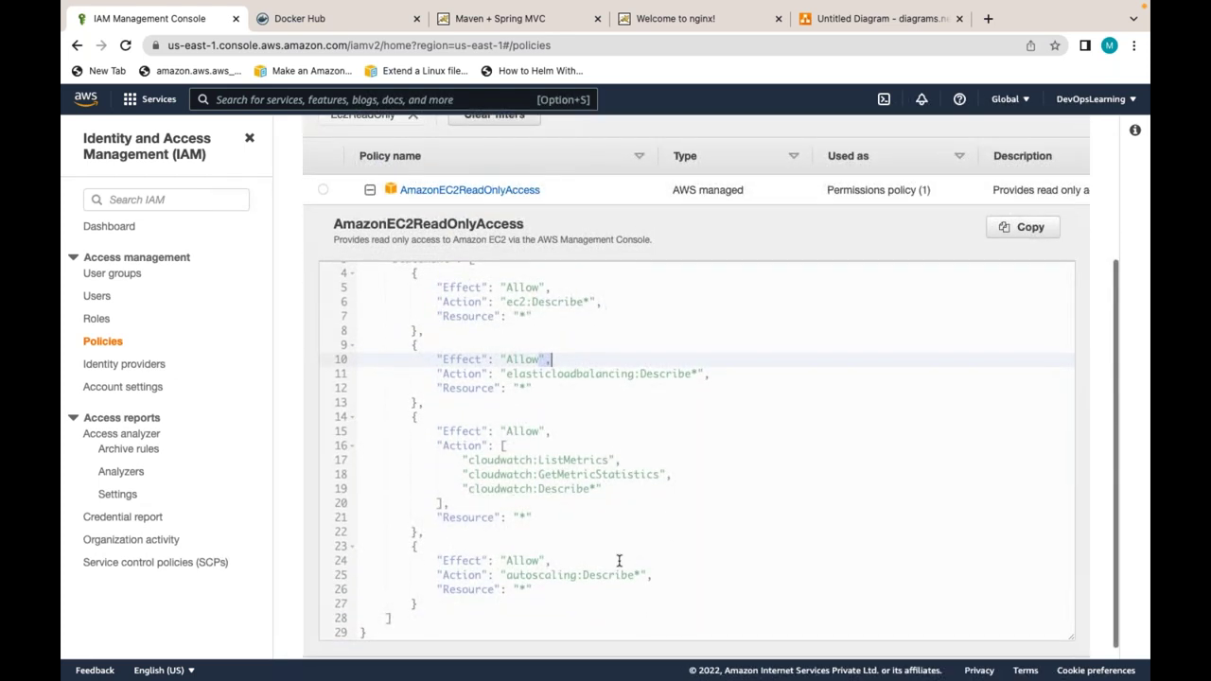
pyautogui.scroll(1, 551, 574)
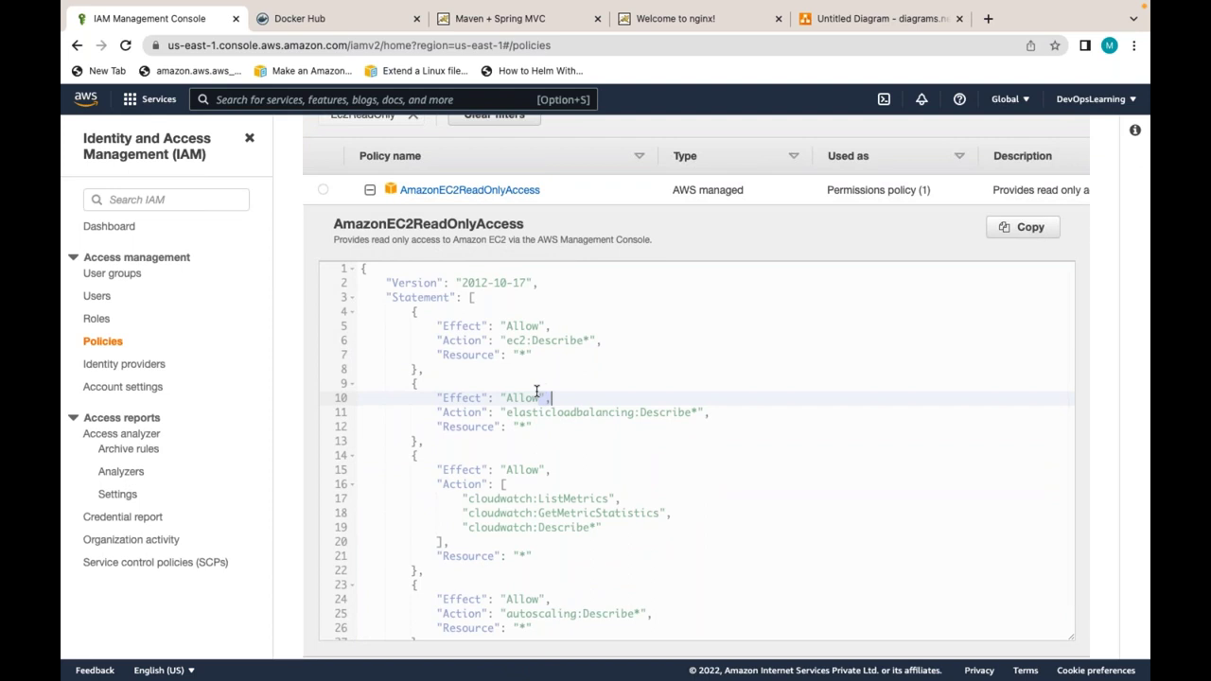
pyautogui.doubleClick(583, 411)
pyautogui.scroll(-1, 568, 440)
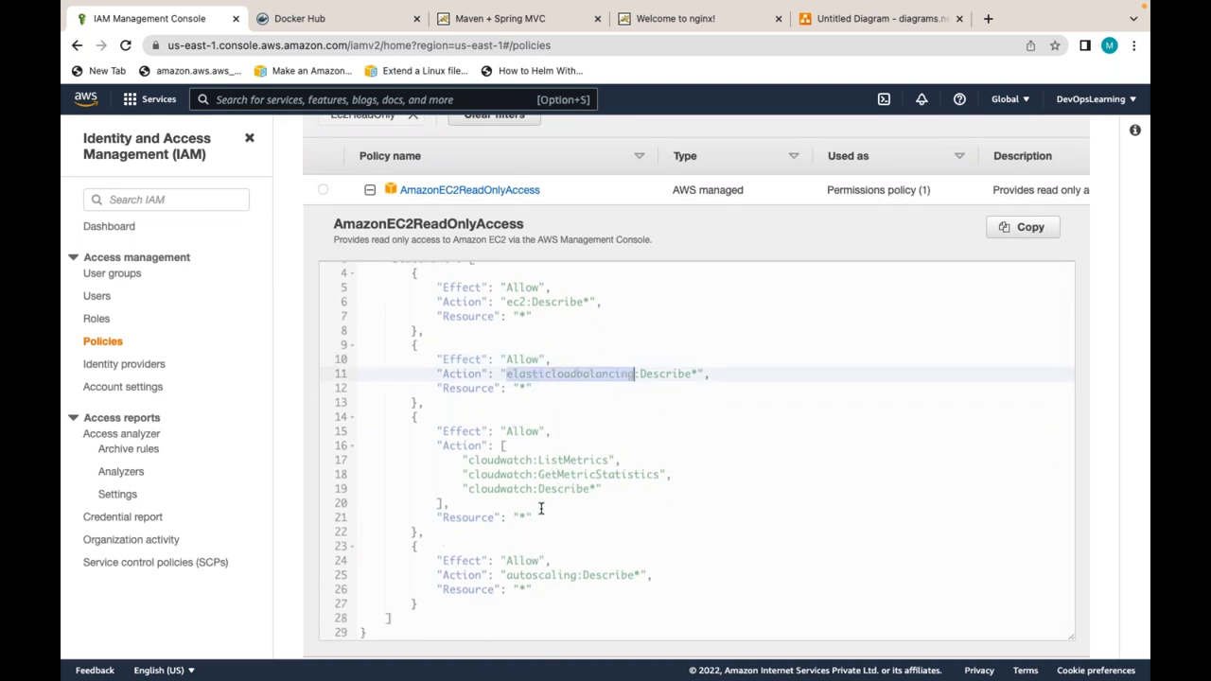
pyautogui.doubleClick(537, 573)
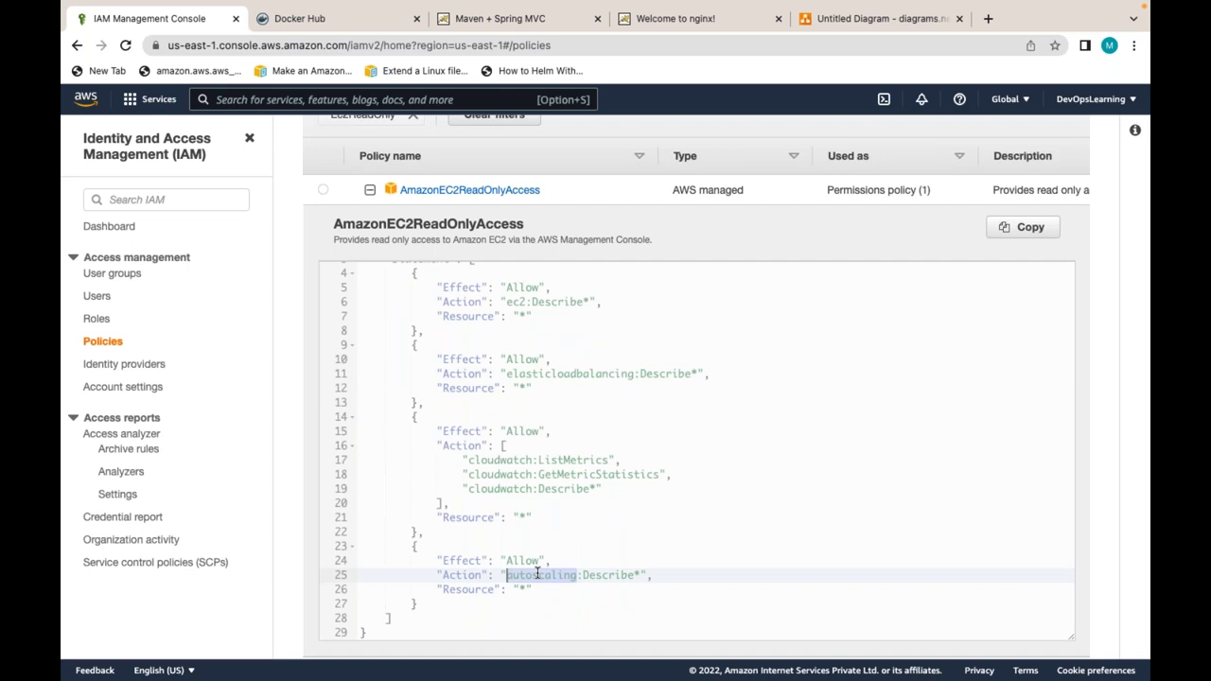
pyautogui.scroll(1, 616, 405)
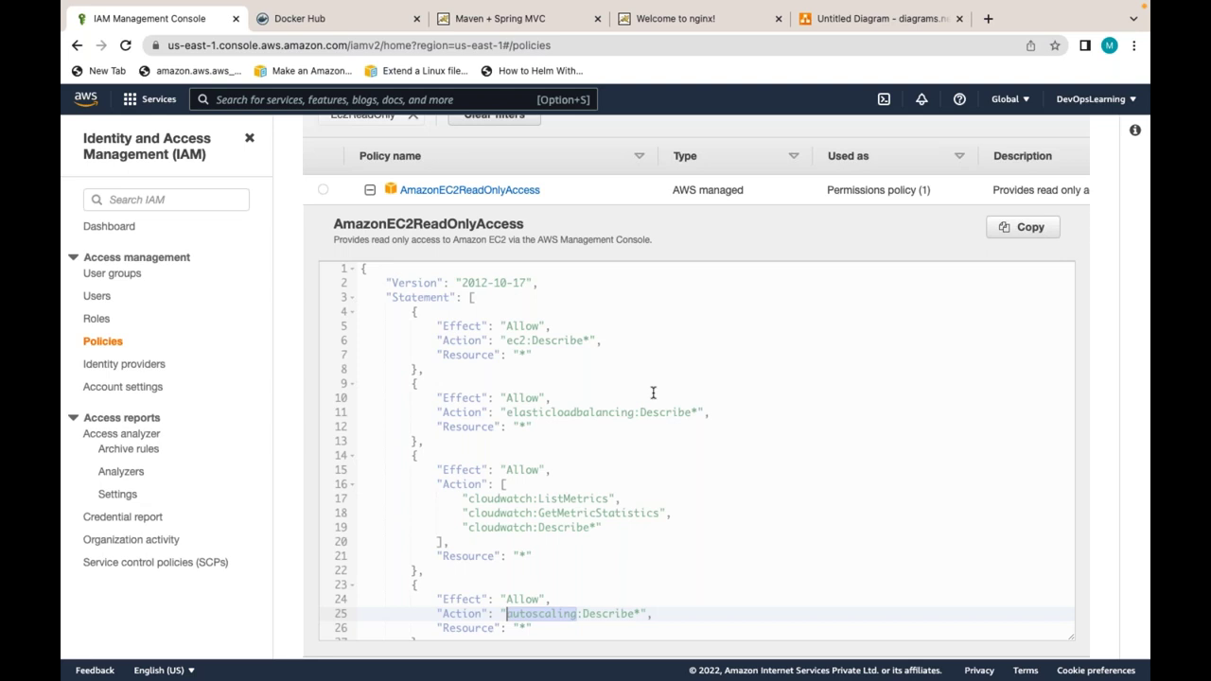
pyautogui.scroll(5, 653, 393)
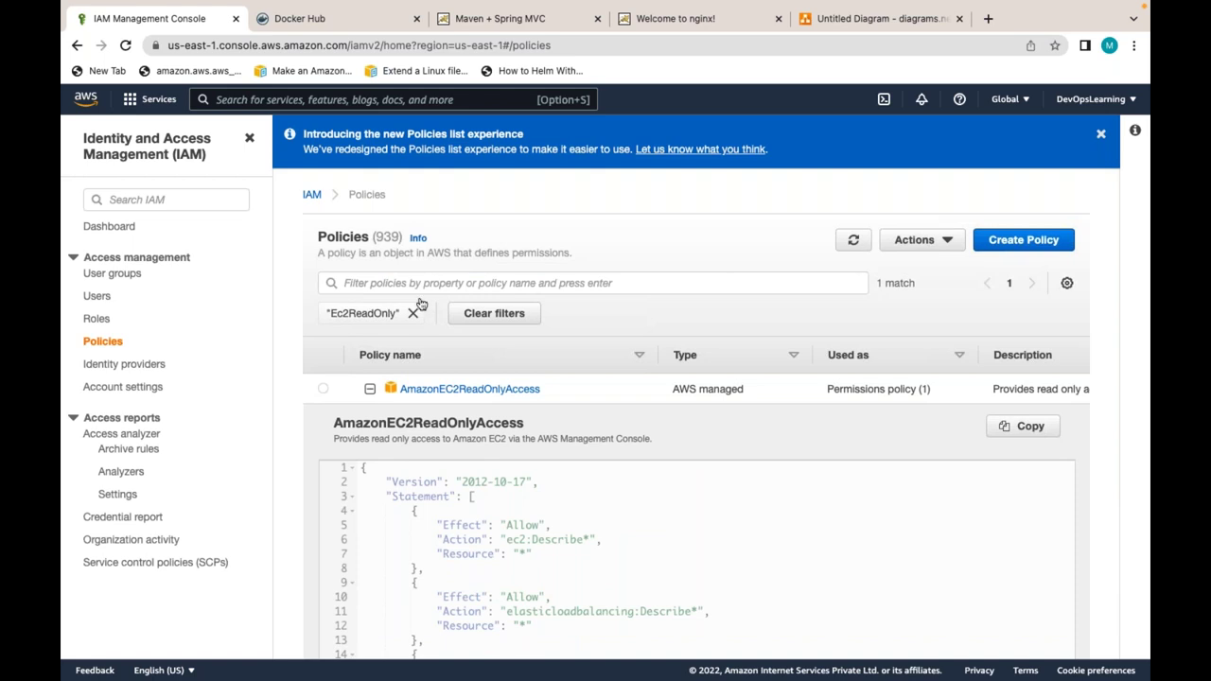
# Replace the Ec2ReadOnly filter with 'Ec2FullAccess' and expand AmazonEC2FullAccess.
pyautogui.click(418, 309)
pyautogui.click(409, 284)
pyautogui.write('E')
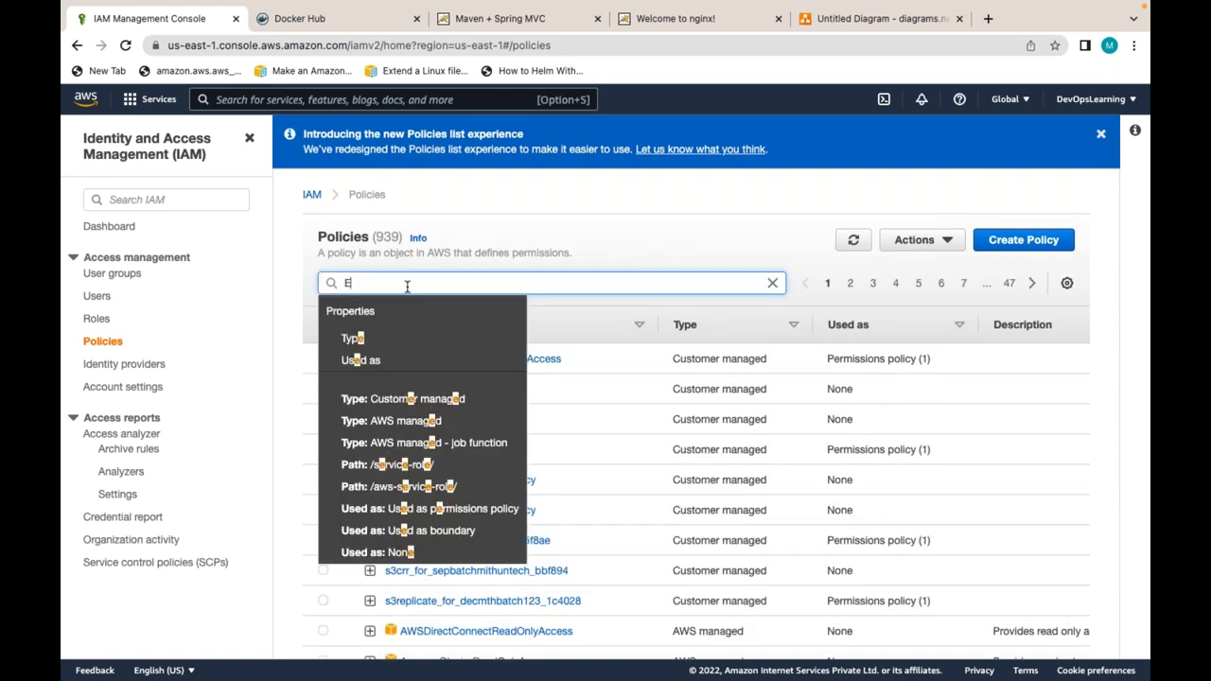
pyautogui.write('c2FullAc')
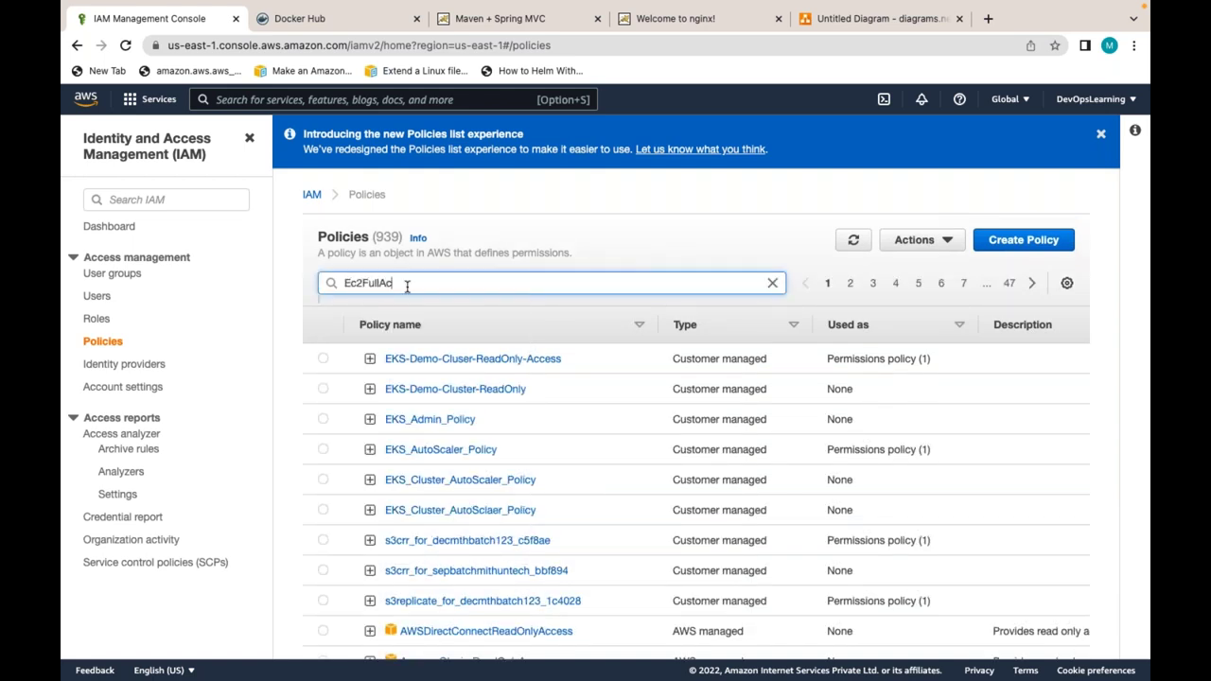
pyautogui.write('cess')
pyautogui.press('Return')
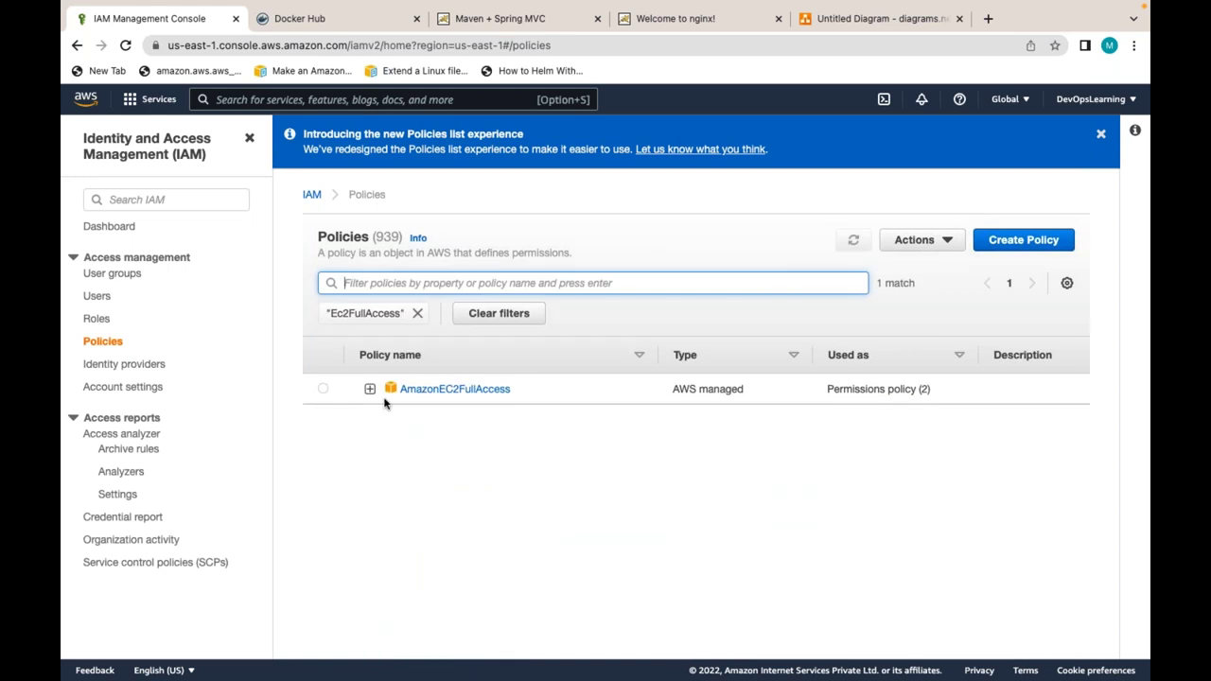
pyautogui.click(370, 390)
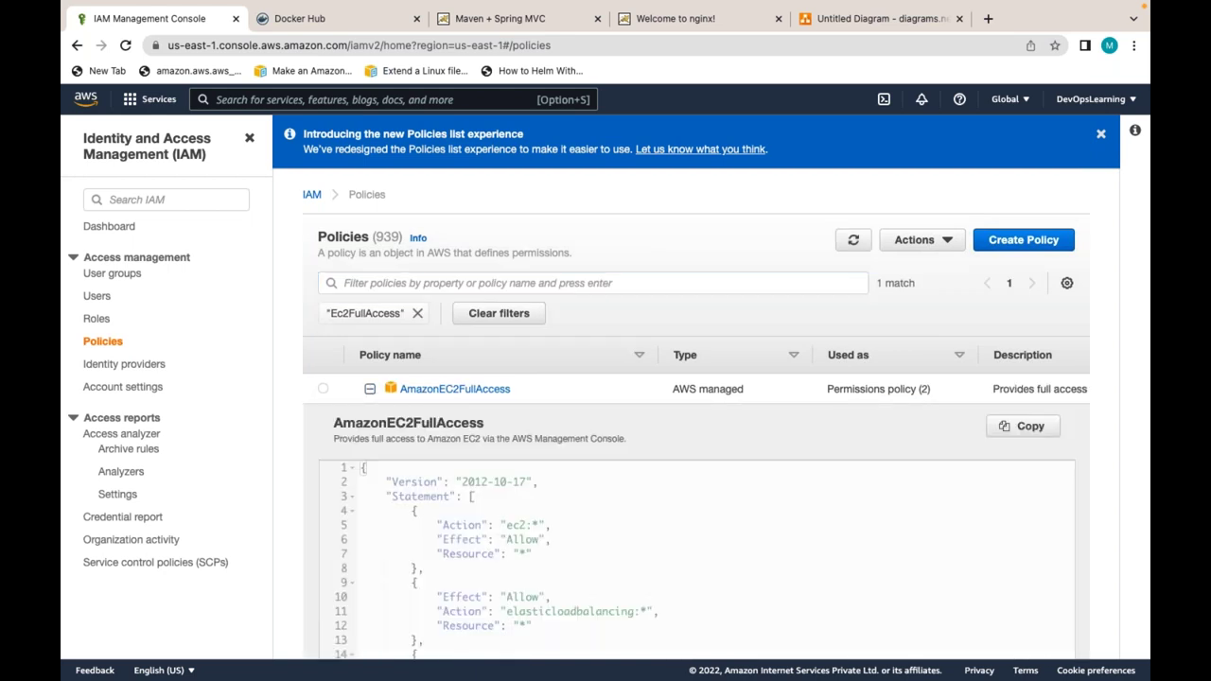
# Review its JSON, highlighting the ec2:* wildcard, elasticloadbalancing and autoscaling.
pyautogui.scroll(-2, 566, 447)
pyautogui.scroll(-2, 566, 448)
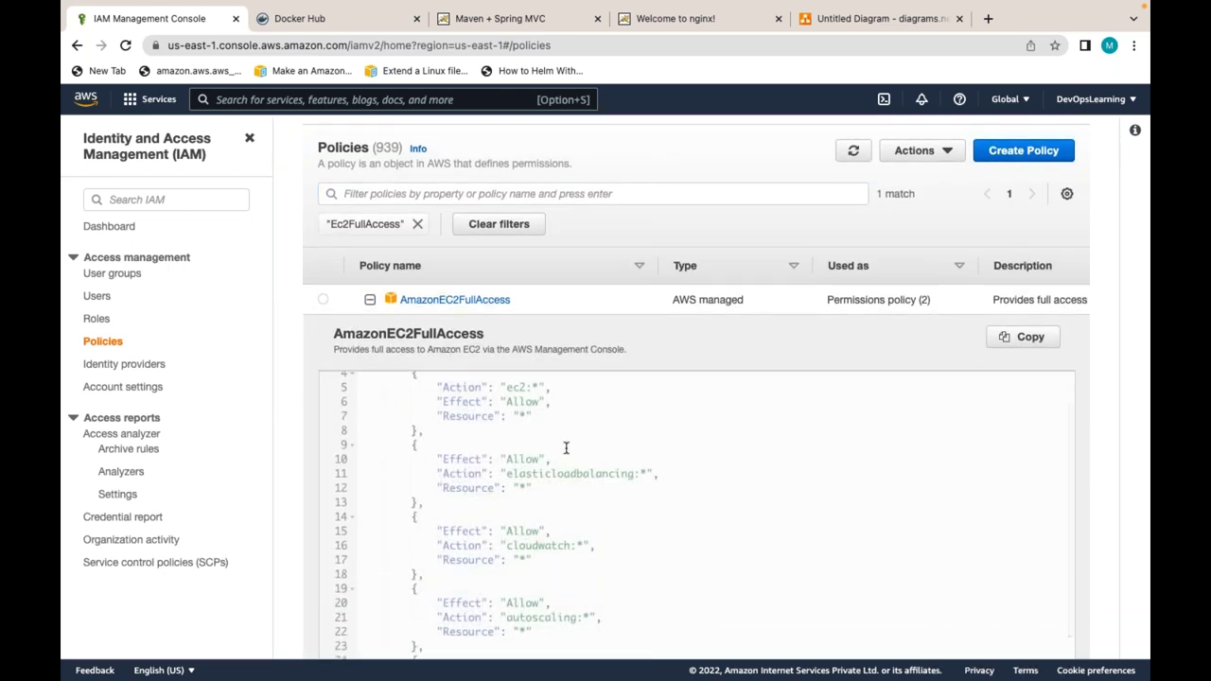
pyautogui.doubleClick(535, 391)
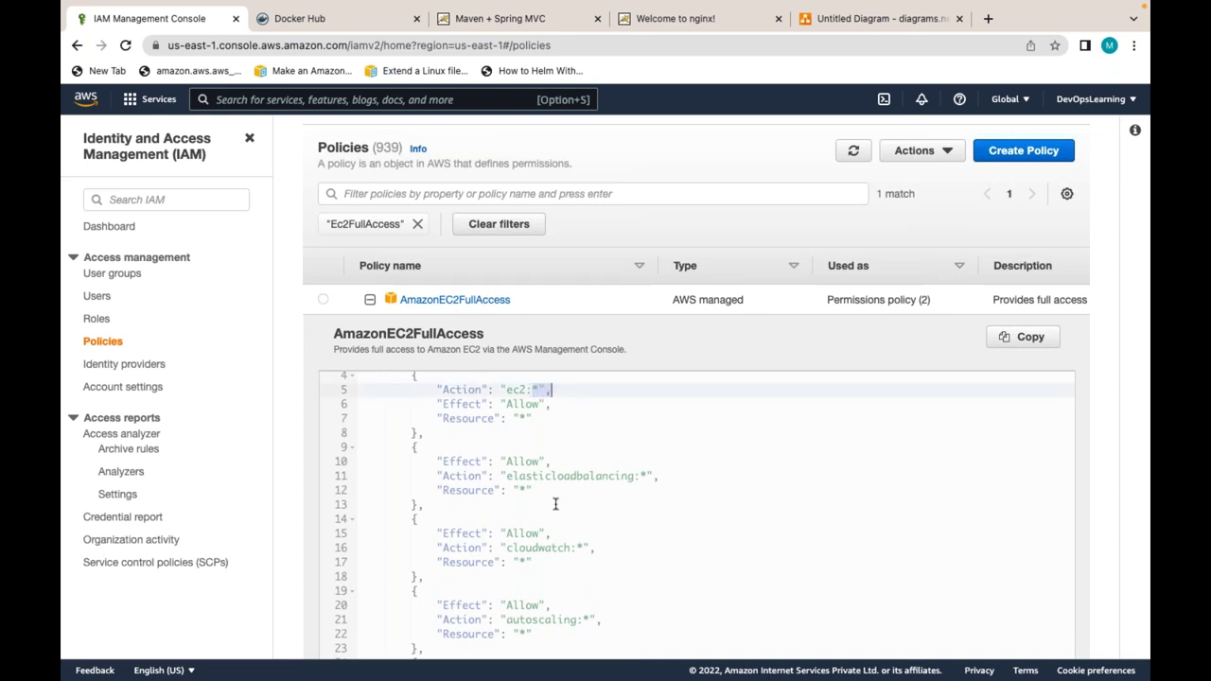
pyautogui.scroll(-1, 556, 505)
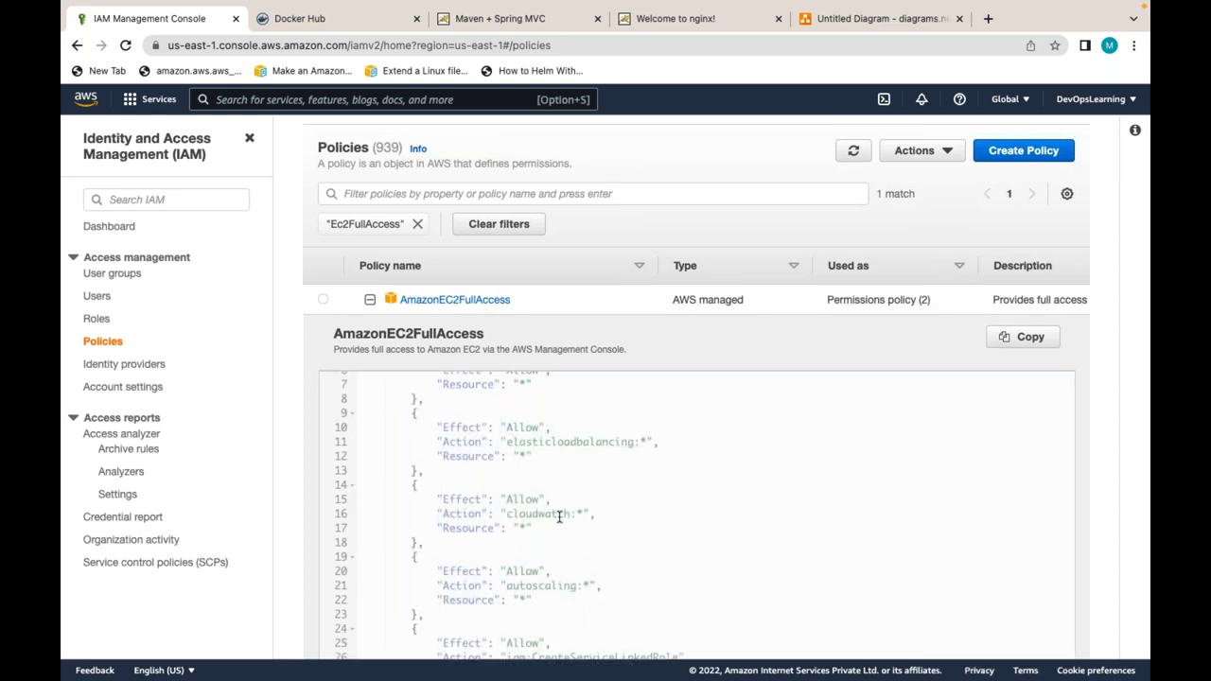
pyautogui.scroll(-1, 578, 514)
pyautogui.scroll(-4, 577, 514)
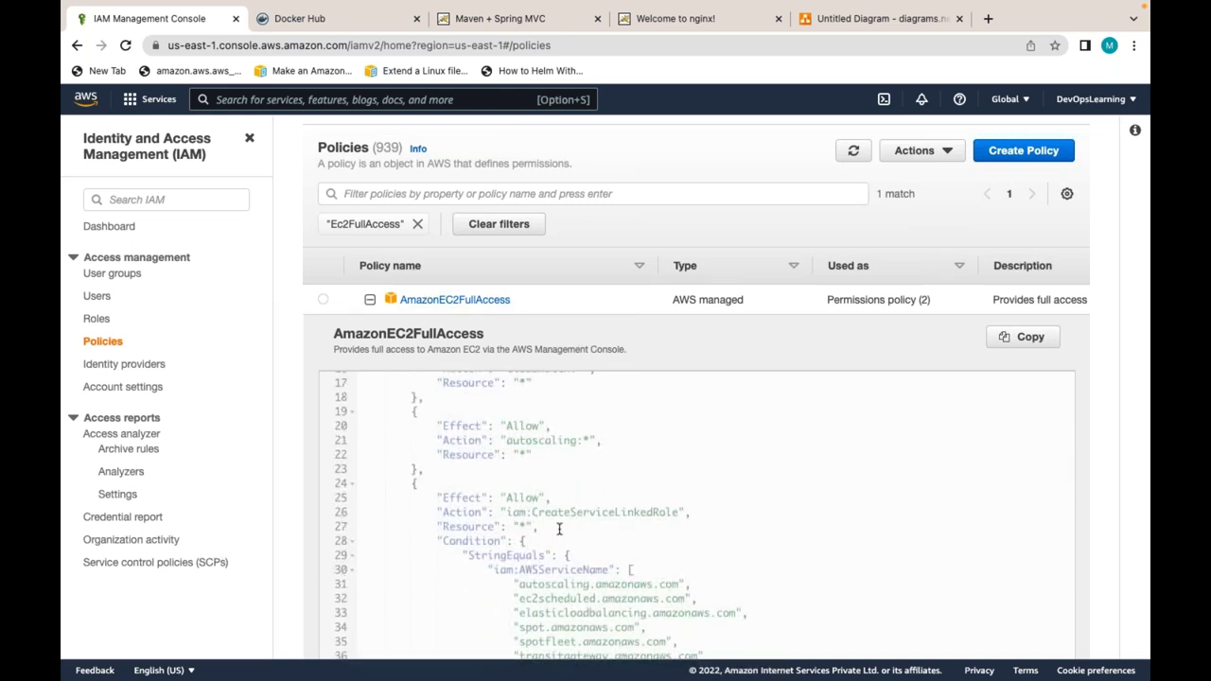
pyautogui.scroll(3, 558, 530)
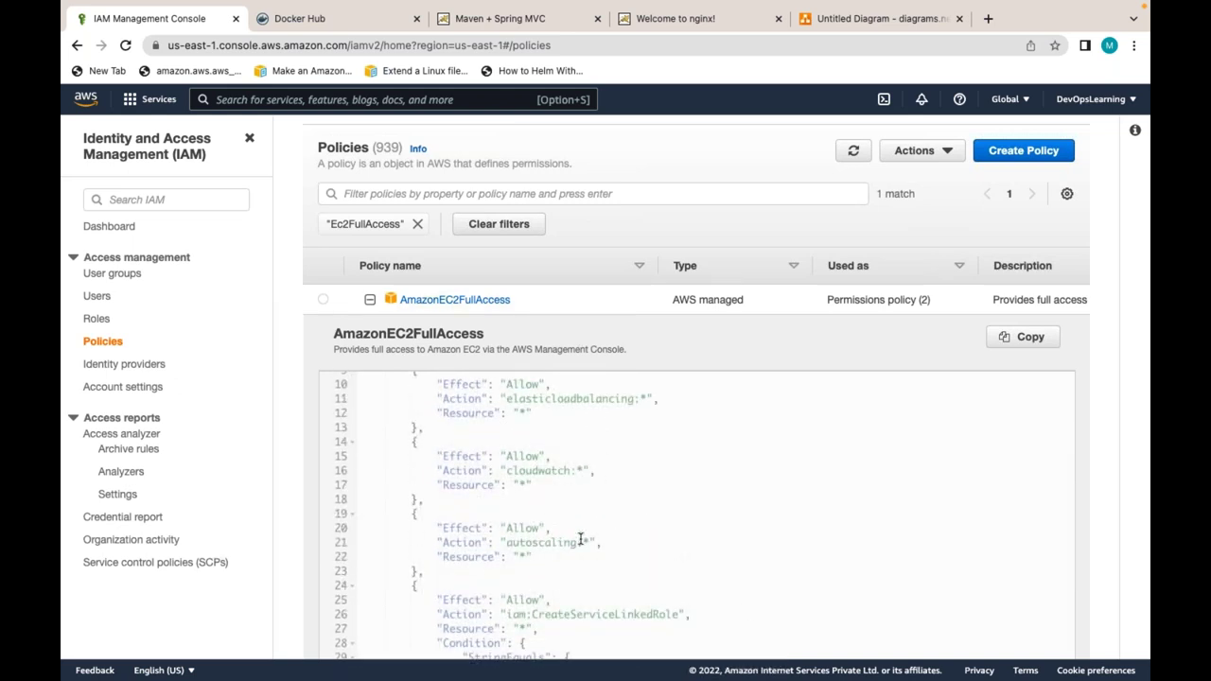
pyautogui.scroll(3, 577, 535)
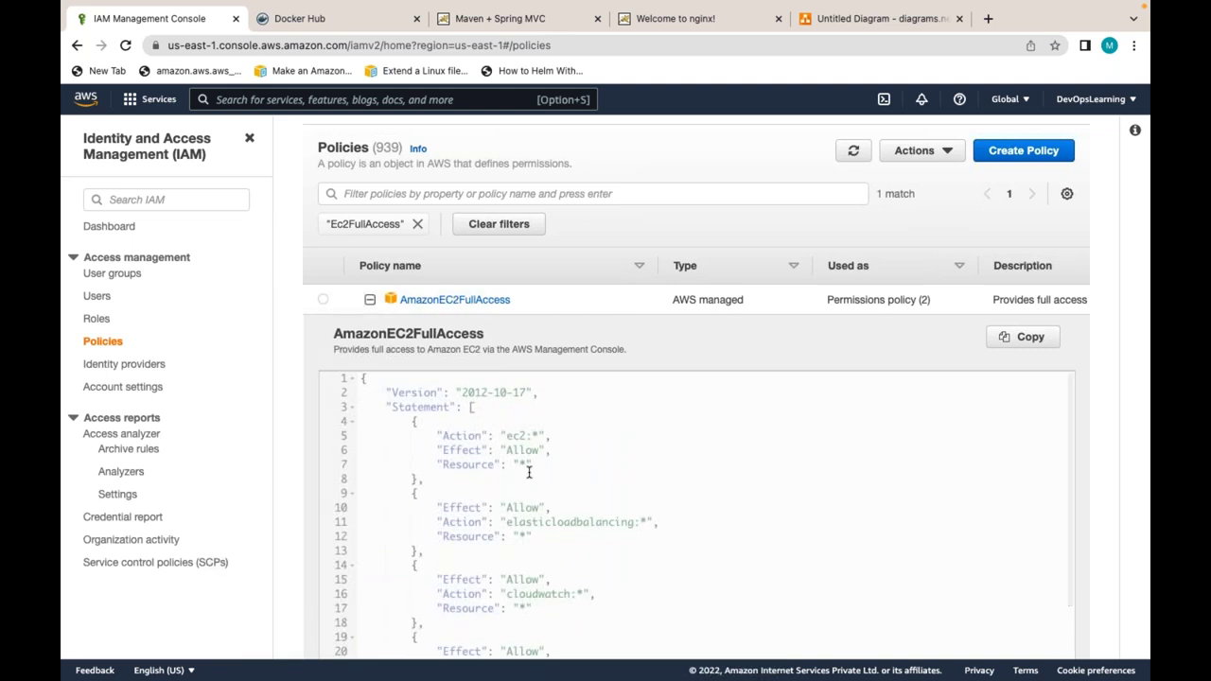
pyautogui.click(508, 435)
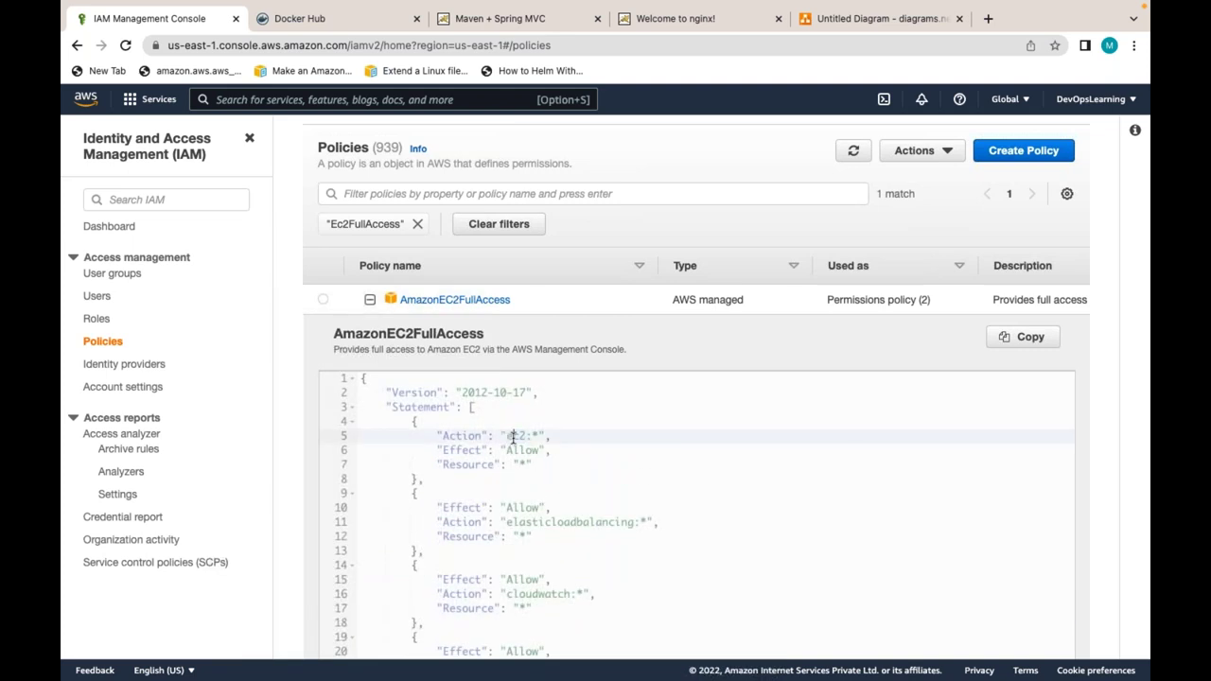
pyautogui.doubleClick(533, 436)
pyautogui.doubleClick(590, 523)
pyautogui.scroll(-3, 589, 522)
pyautogui.doubleClick(568, 549)
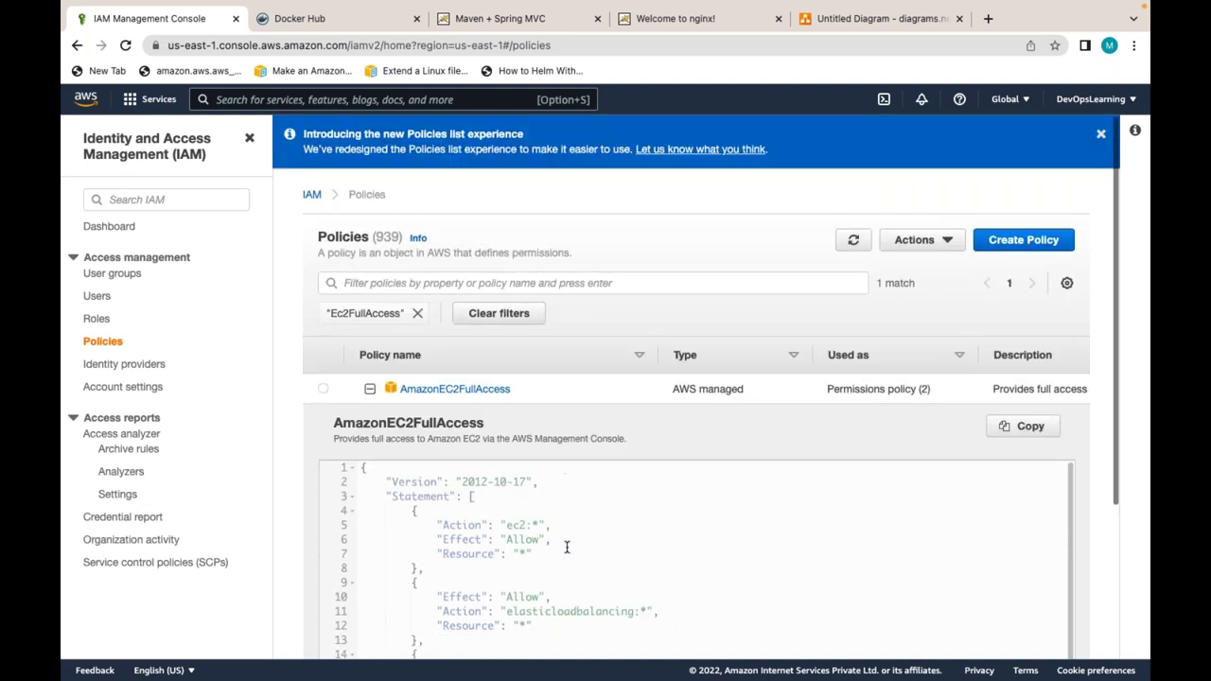
pyautogui.click(419, 316)
pyautogui.click(427, 281)
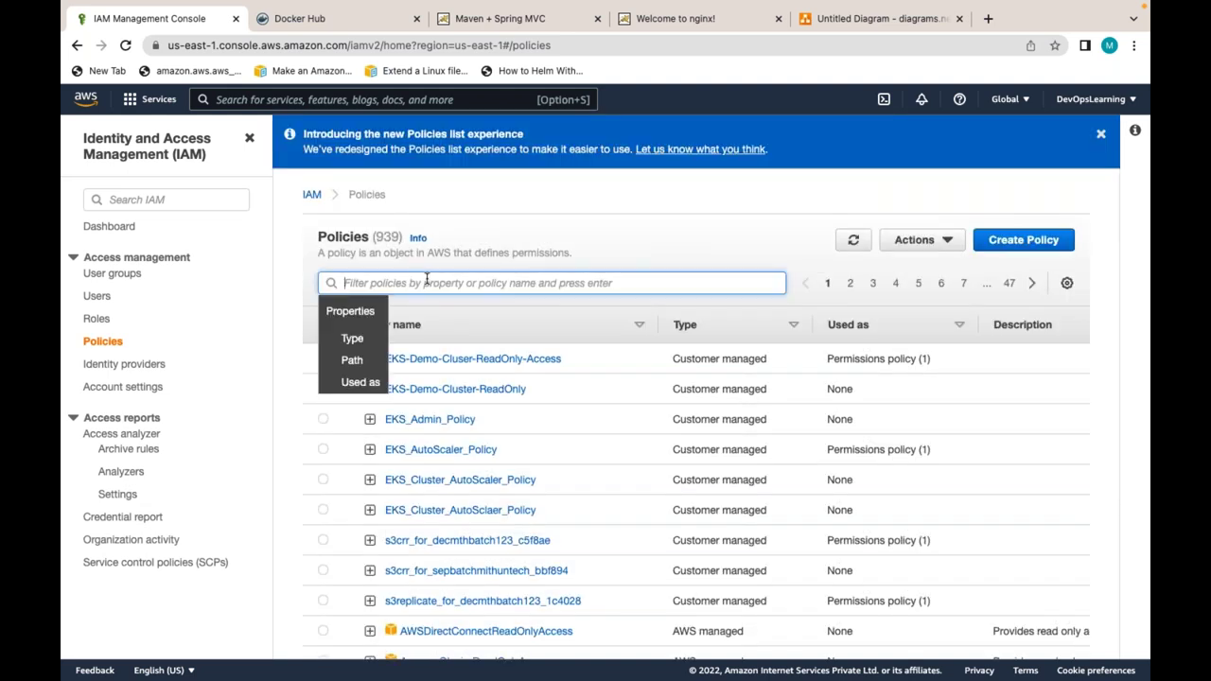
pyautogui.write('Admin')
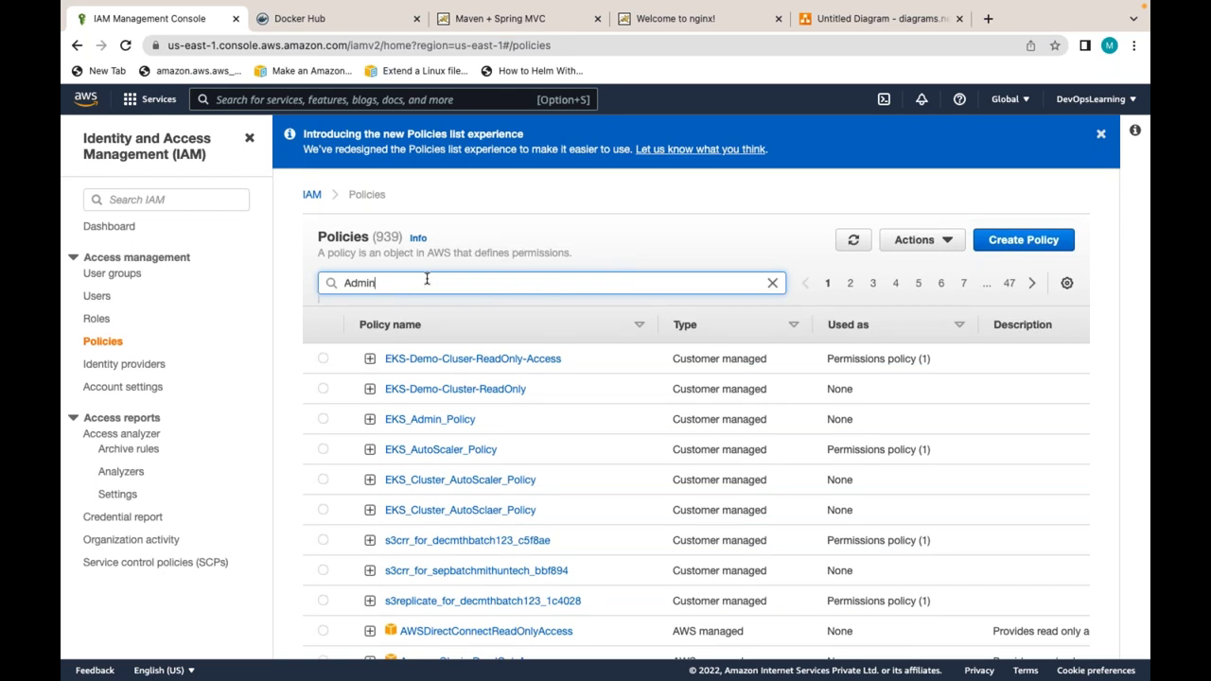
pyautogui.press('Return')
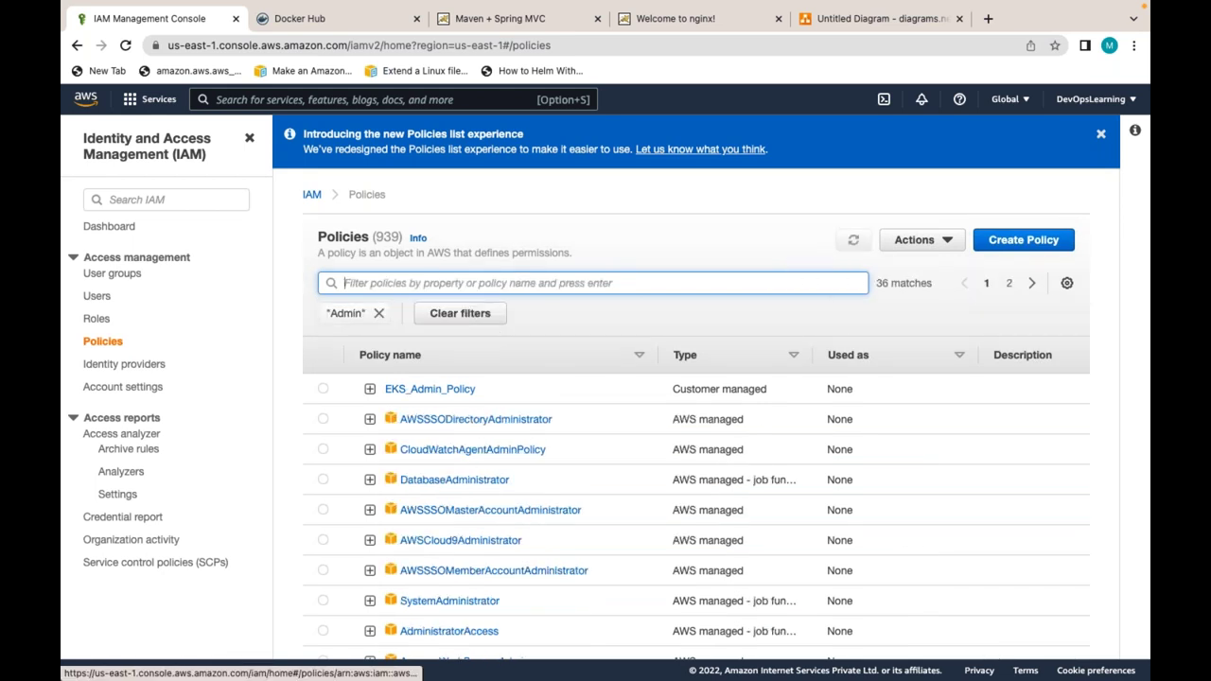
pyautogui.scroll(-2, 519, 492)
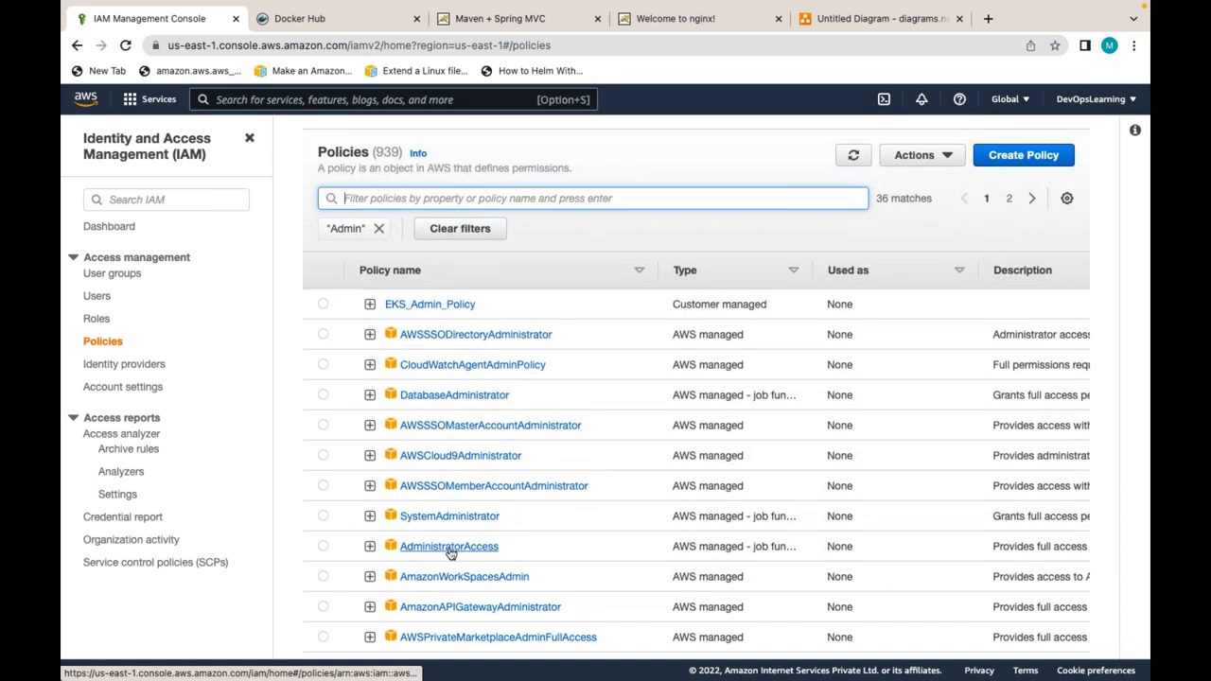
pyautogui.click(370, 546)
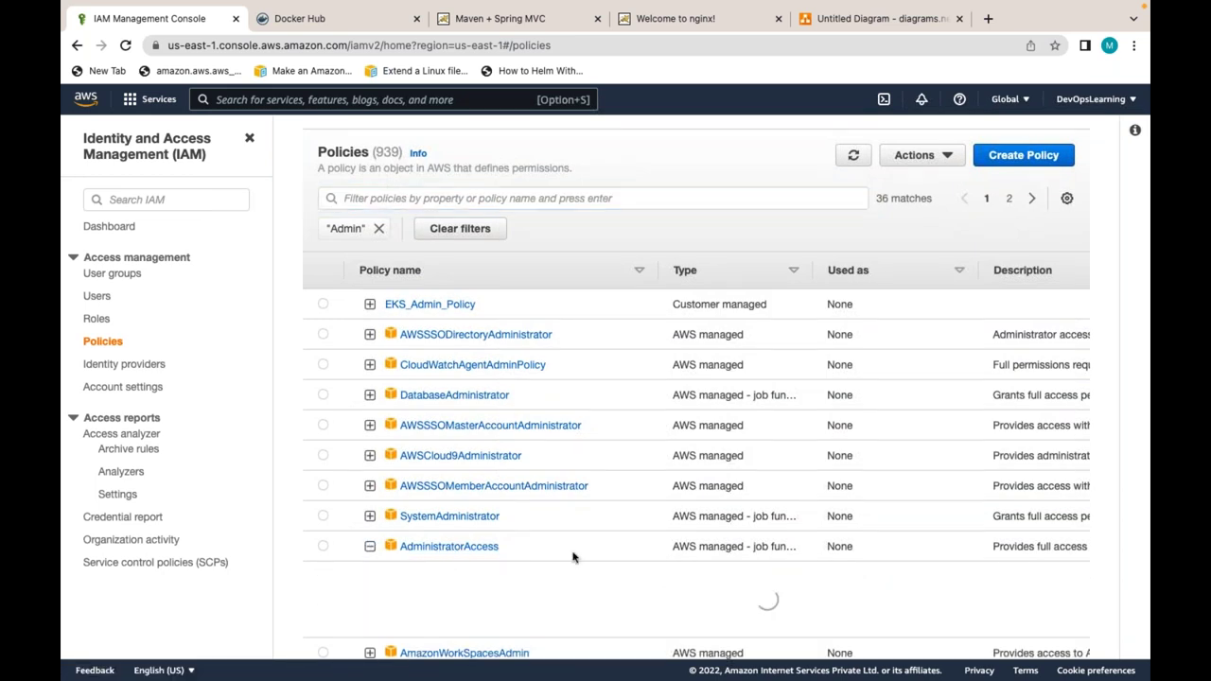
pyautogui.scroll(-2, 573, 557)
pyautogui.scroll(-2, 572, 557)
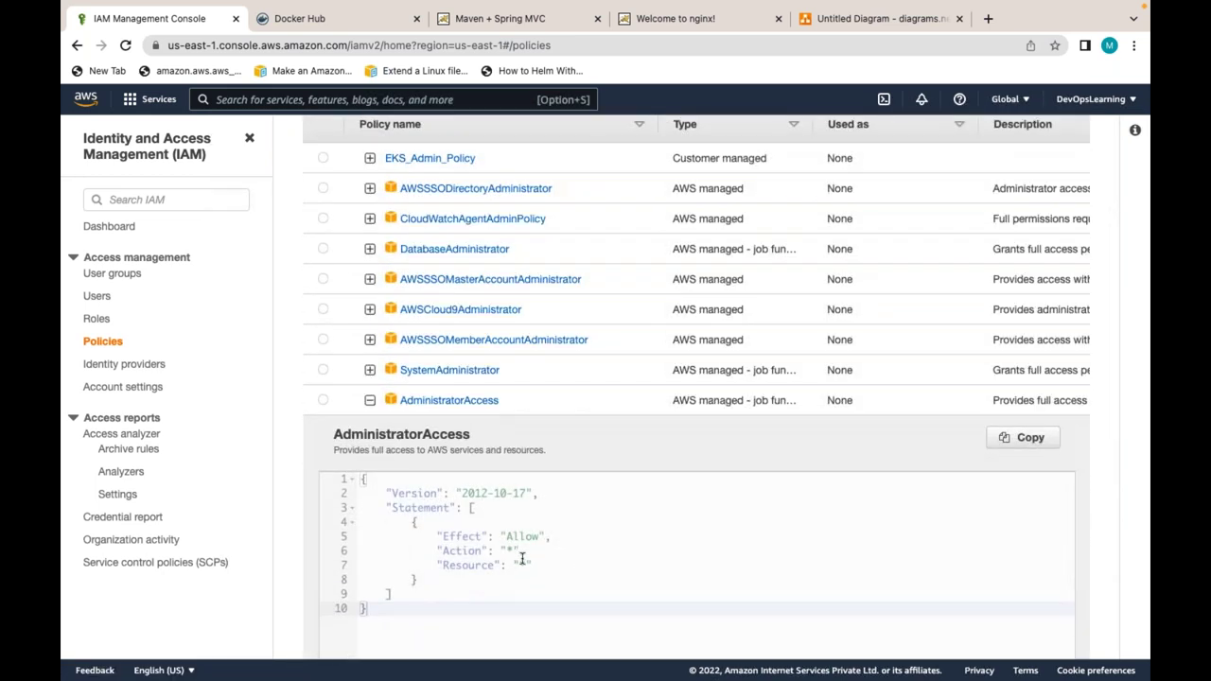
pyautogui.doubleClick(525, 564)
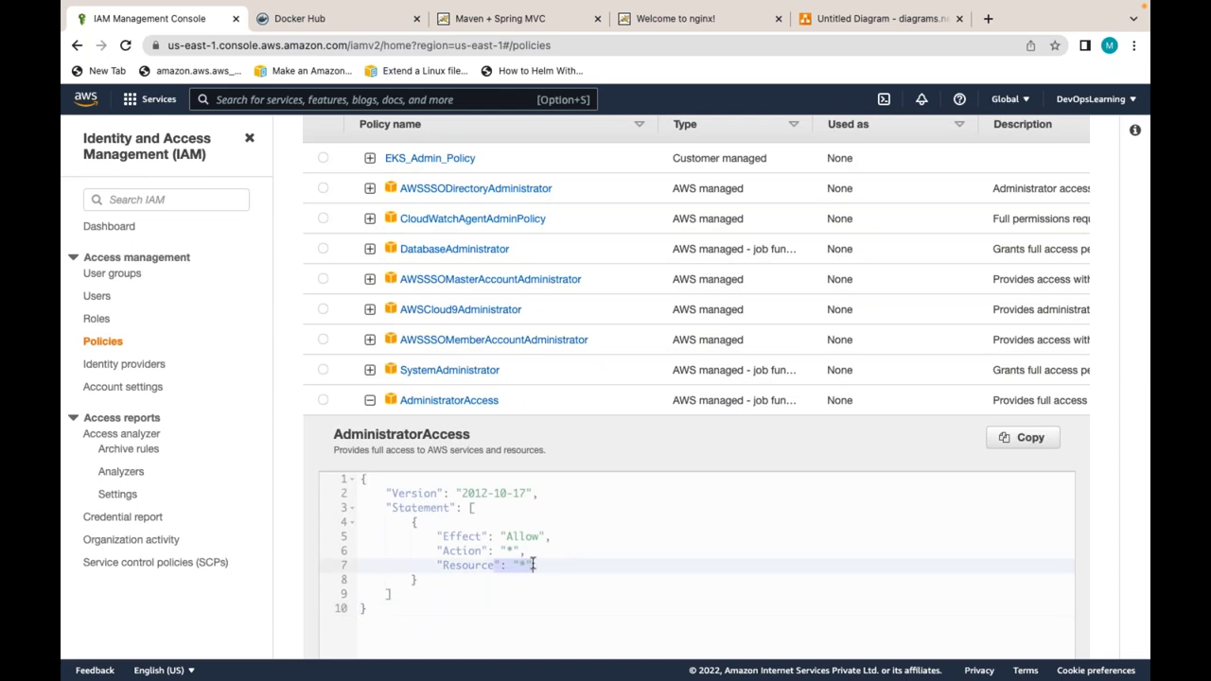
pyautogui.click(524, 564)
pyautogui.doubleClick(508, 553)
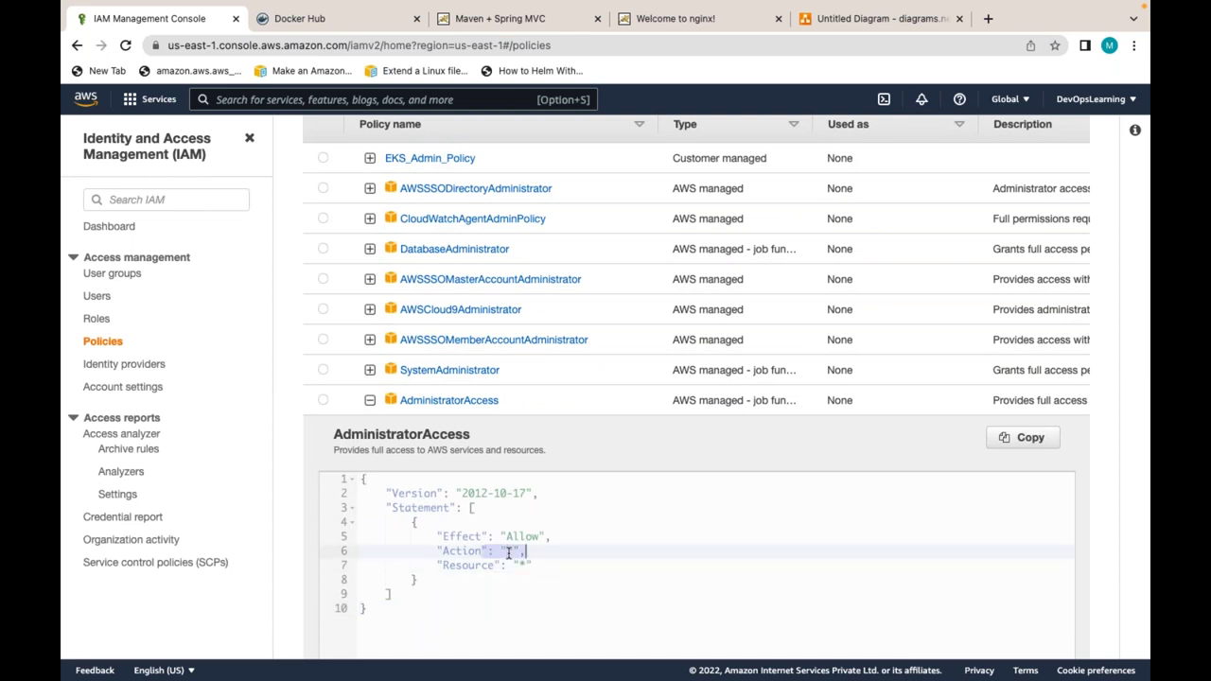
pyautogui.doubleClick(526, 564)
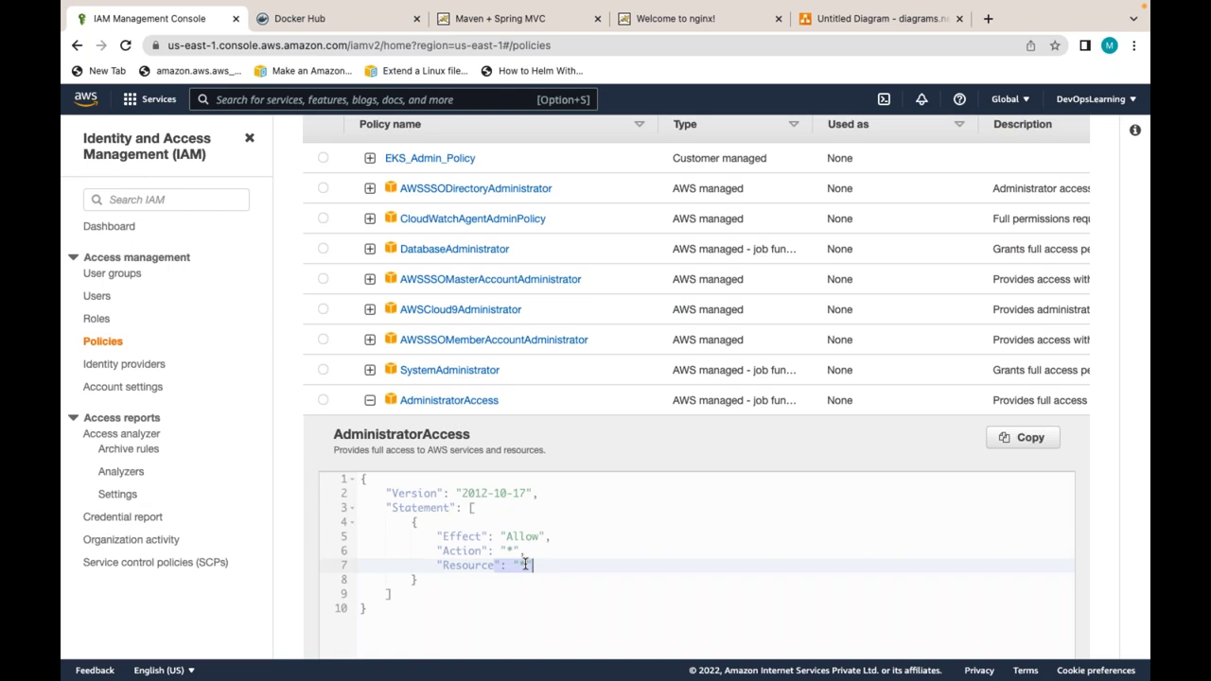
pyautogui.doubleClick(504, 551)
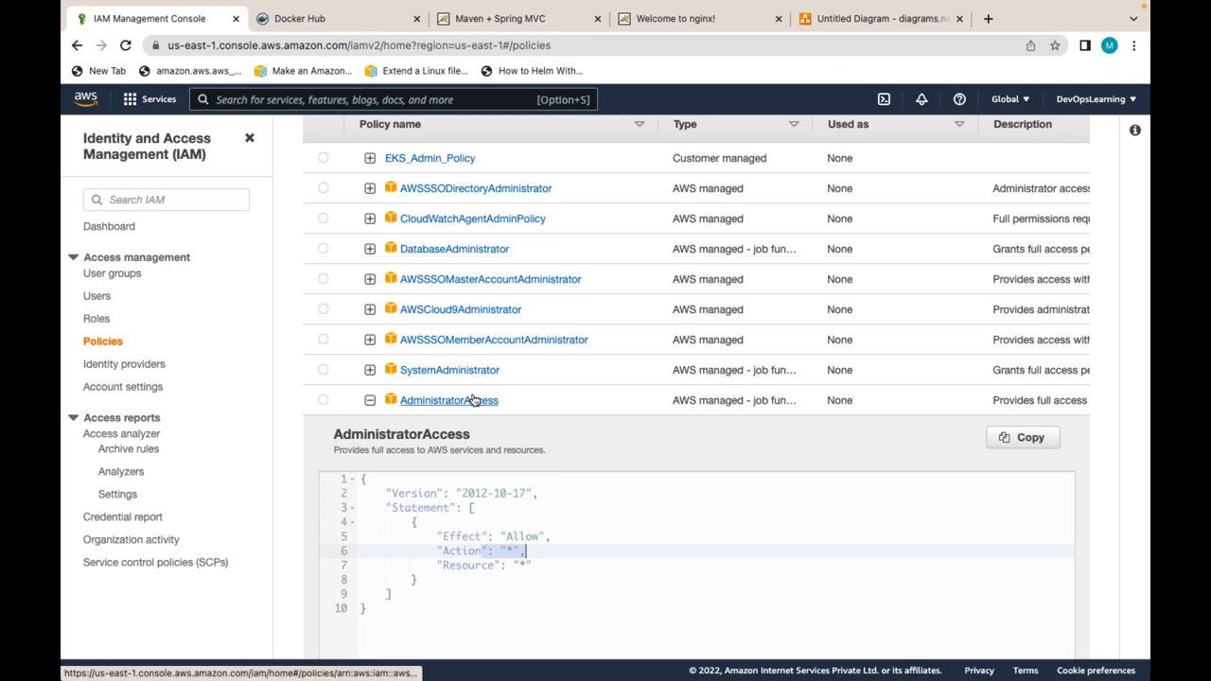
pyautogui.scroll(5, 467, 400)
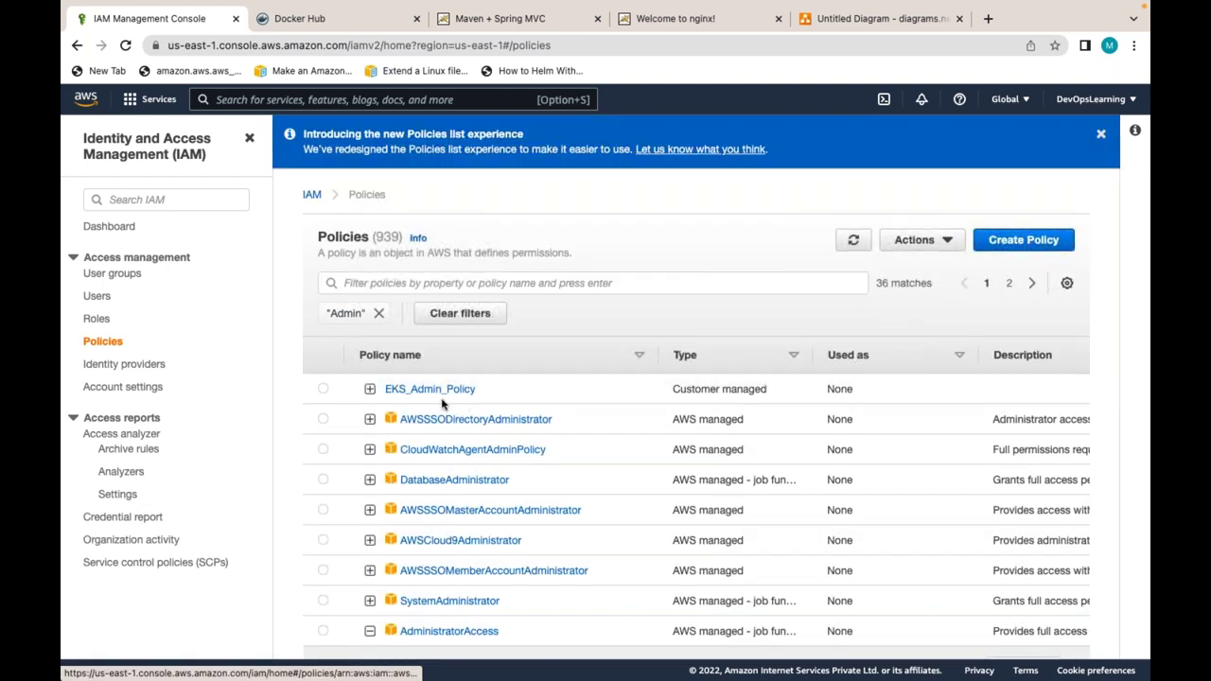
pyautogui.click(380, 314)
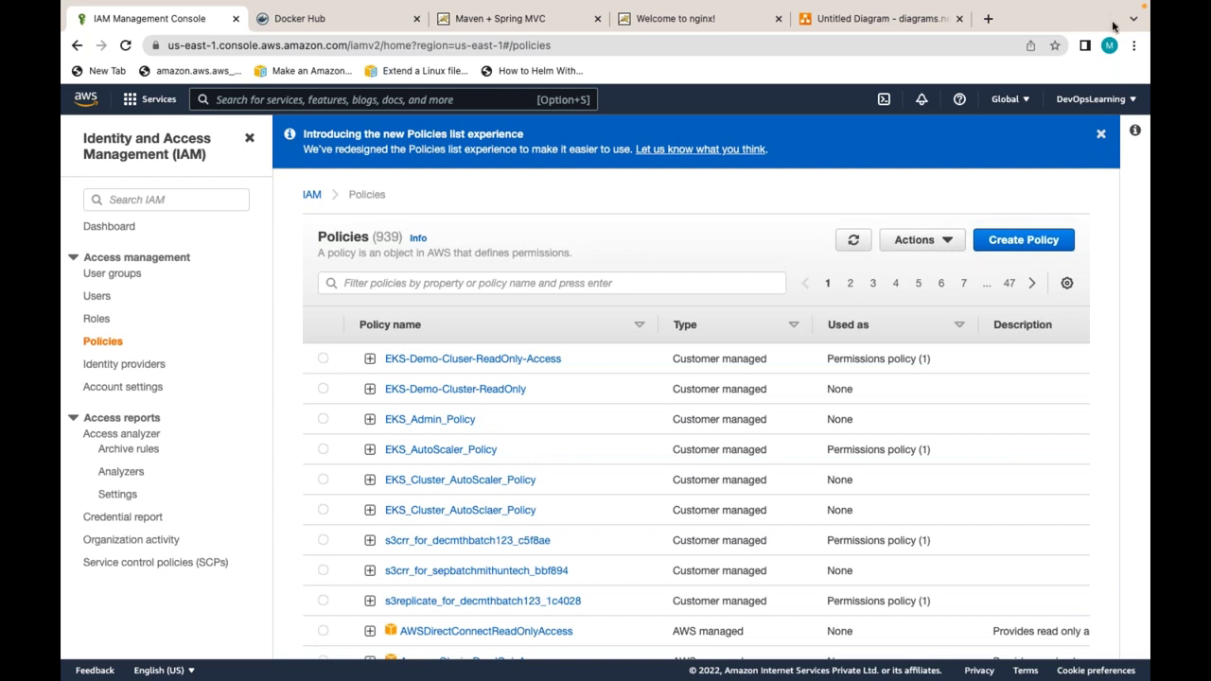
# Start a new policy and choose EKS as its service.
pyautogui.click(1051, 244)
pyautogui.click(1049, 244)
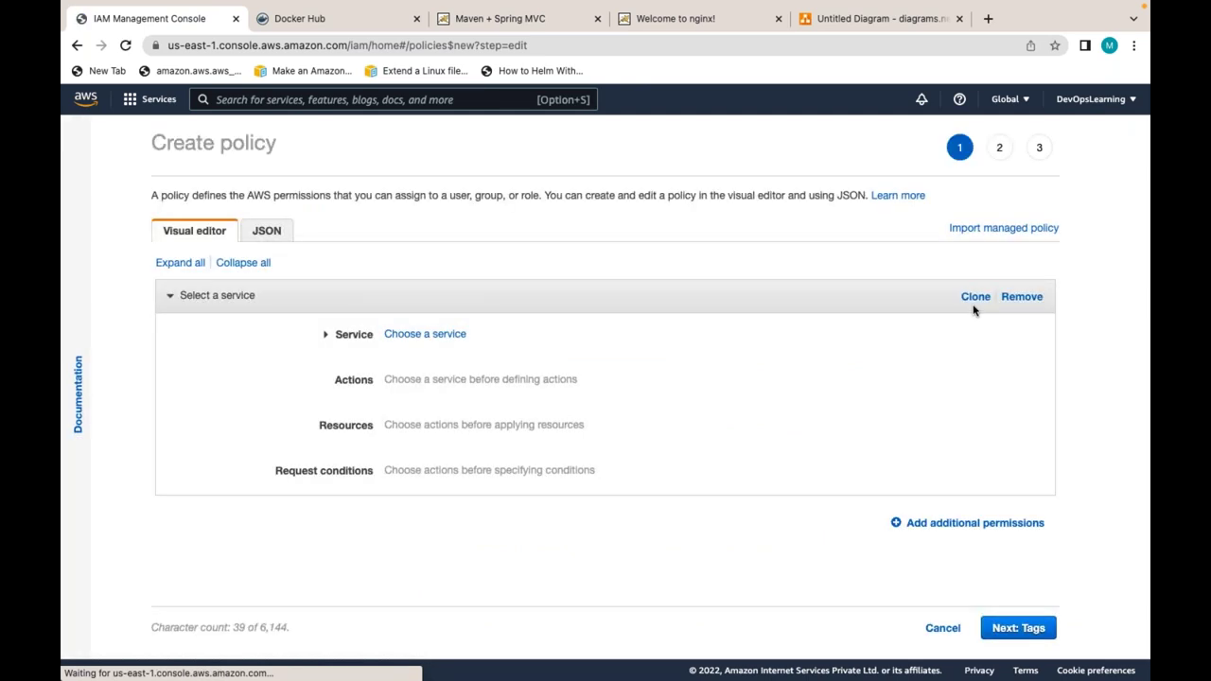
pyautogui.click(447, 337)
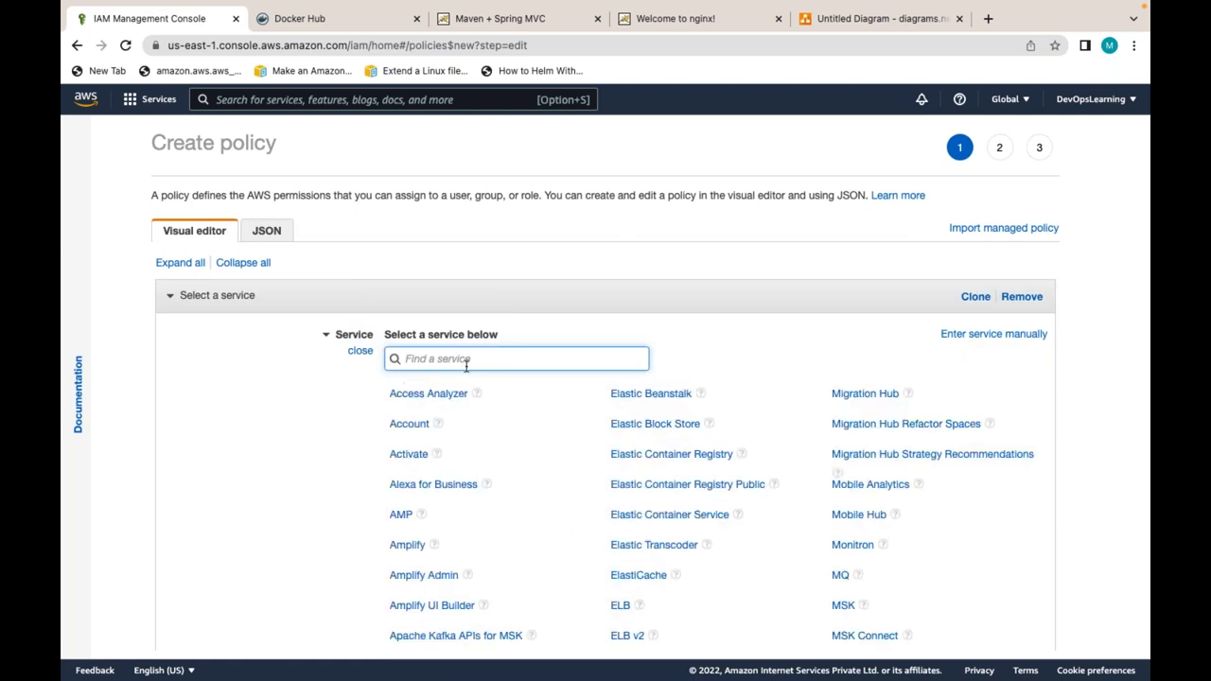
pyautogui.write('EKS')
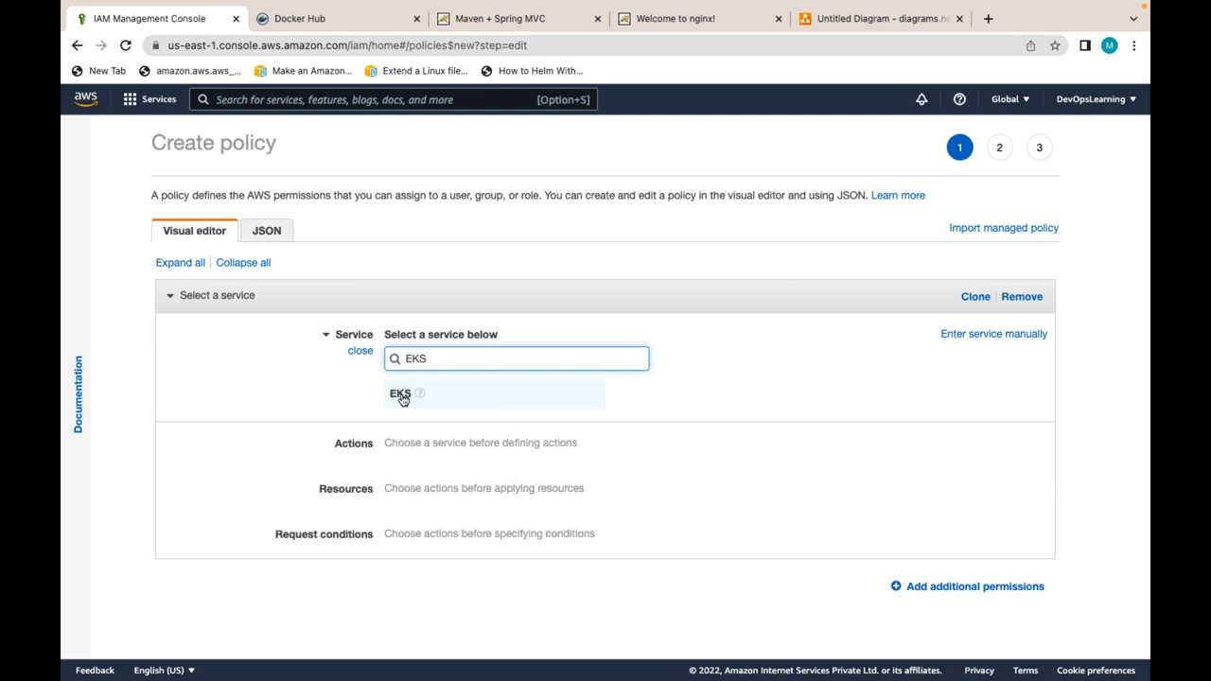
pyautogui.click(451, 396)
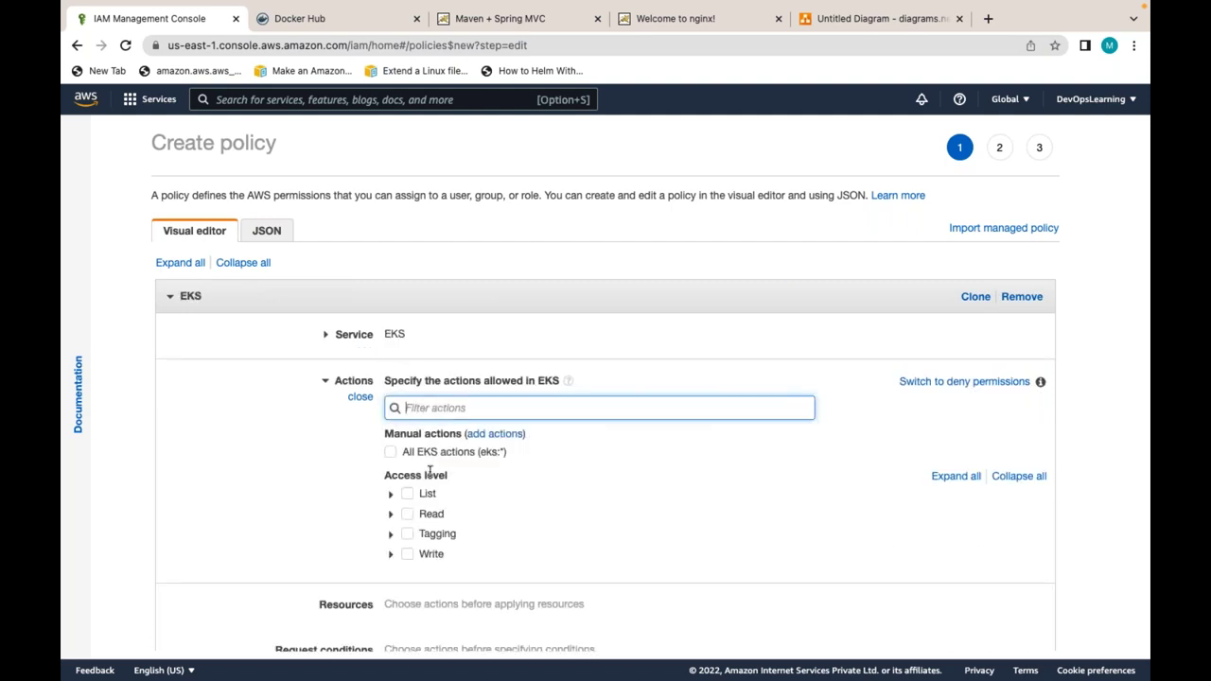
# Allow the EKS List and Read access levels, 15 actions in total.
pyautogui.click(390, 453)
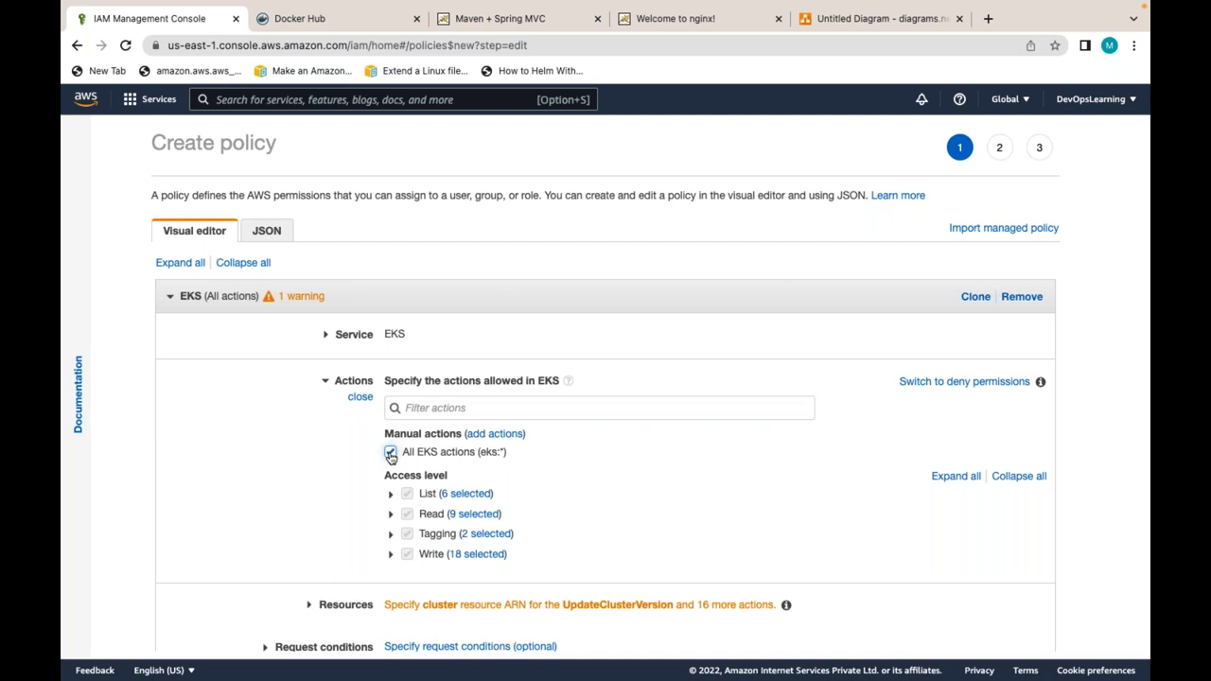
pyautogui.click(391, 453)
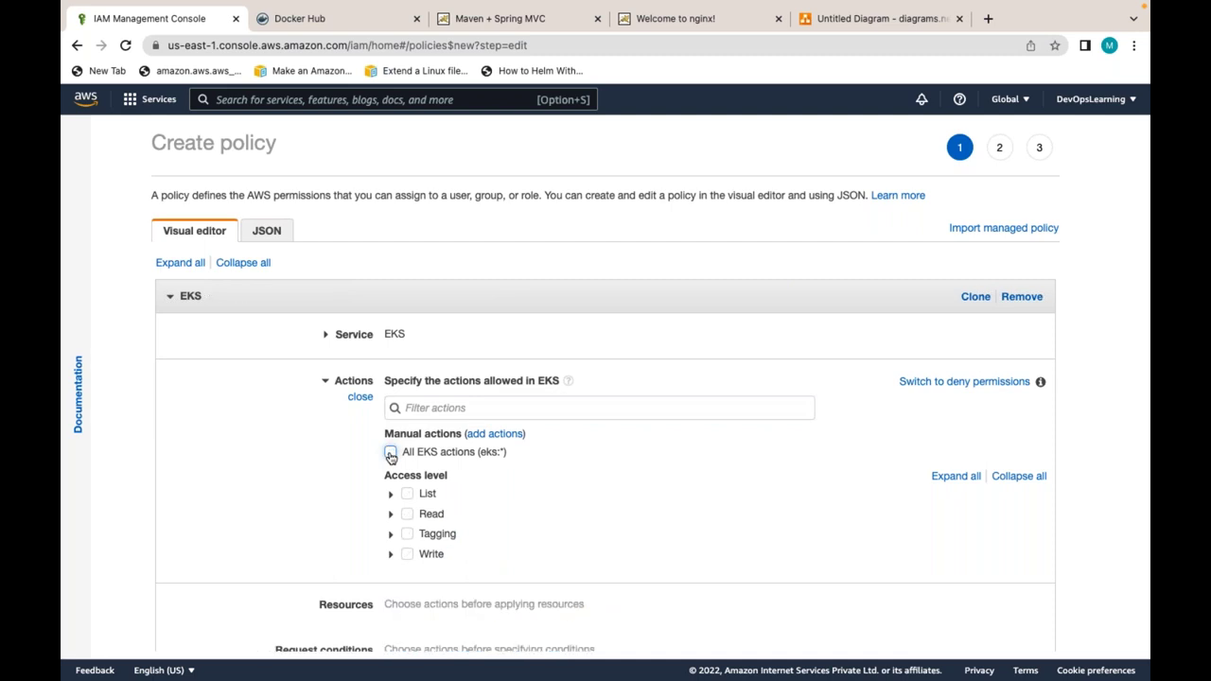
pyautogui.click(391, 513)
pyautogui.click(408, 516)
pyautogui.click(407, 493)
pyautogui.click(391, 515)
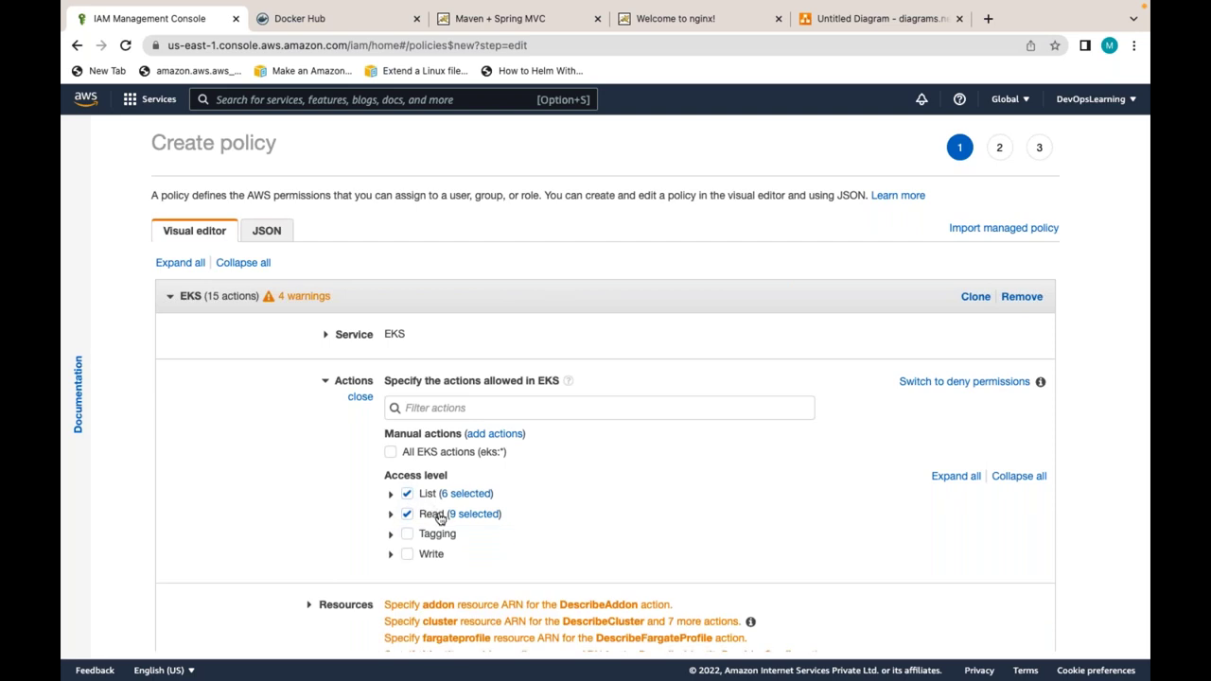
pyautogui.scroll(-3, 439, 518)
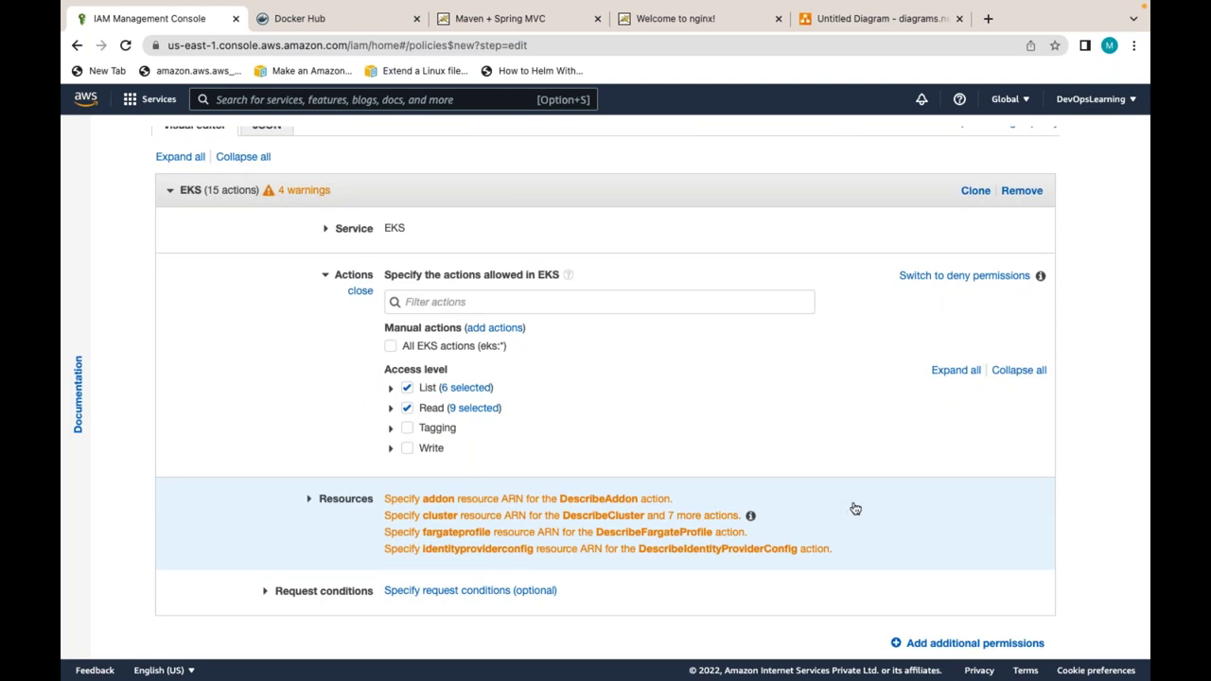
pyautogui.scroll(-3, 905, 476)
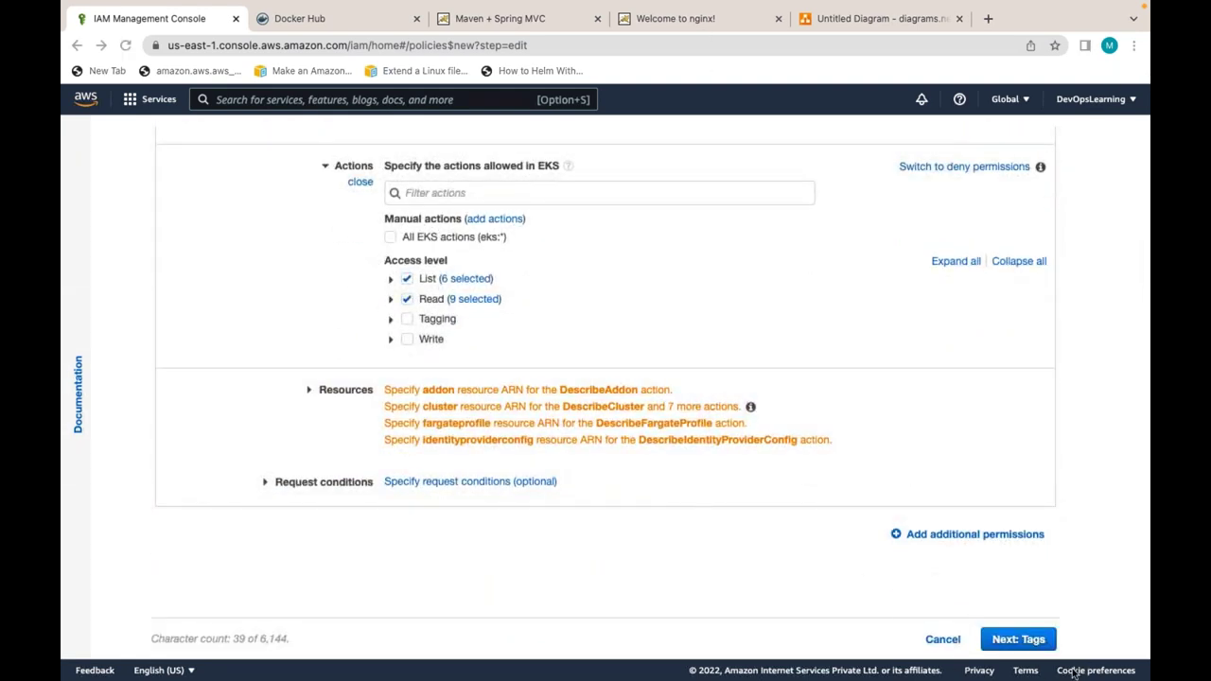
# Expand the Resources settings of the EKS policy draft.
pyautogui.click(1024, 641)
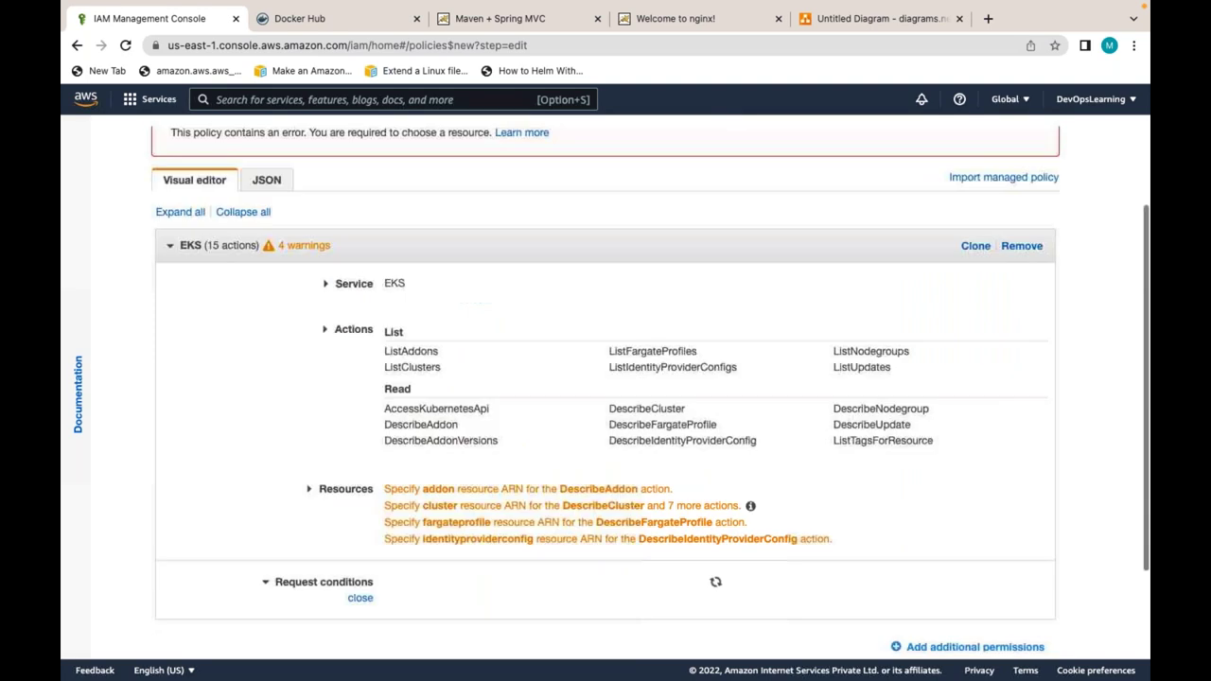
pyautogui.scroll(-4, 749, 506)
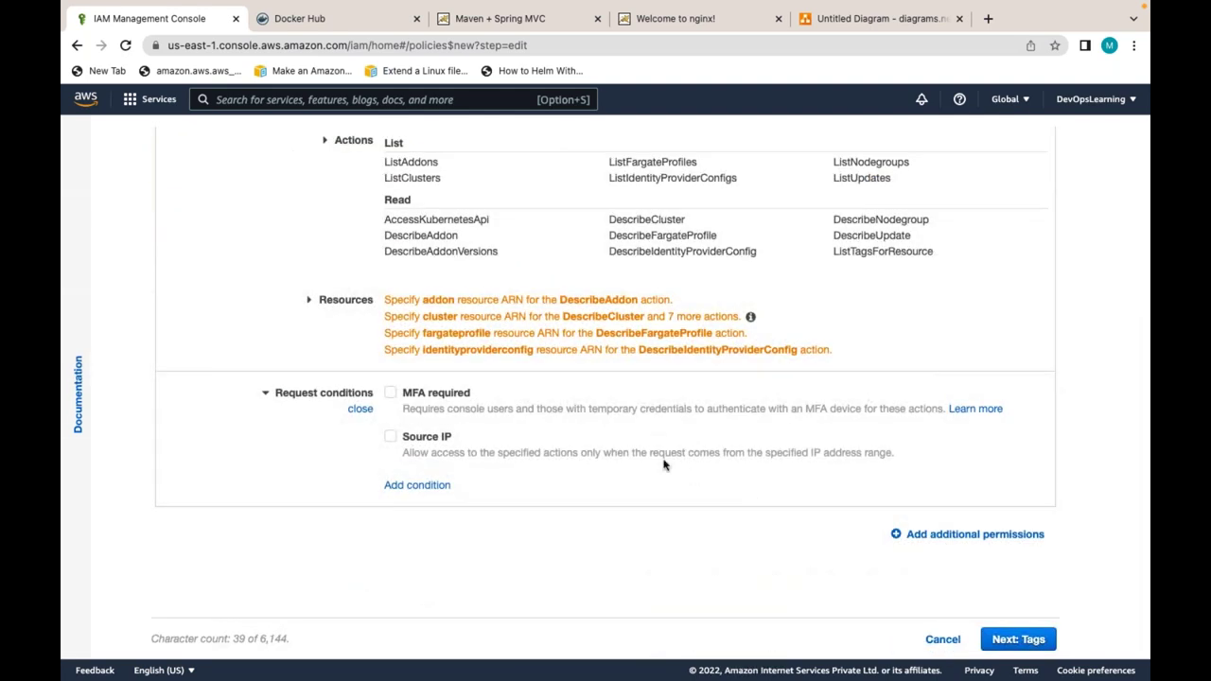
pyautogui.click(1018, 640)
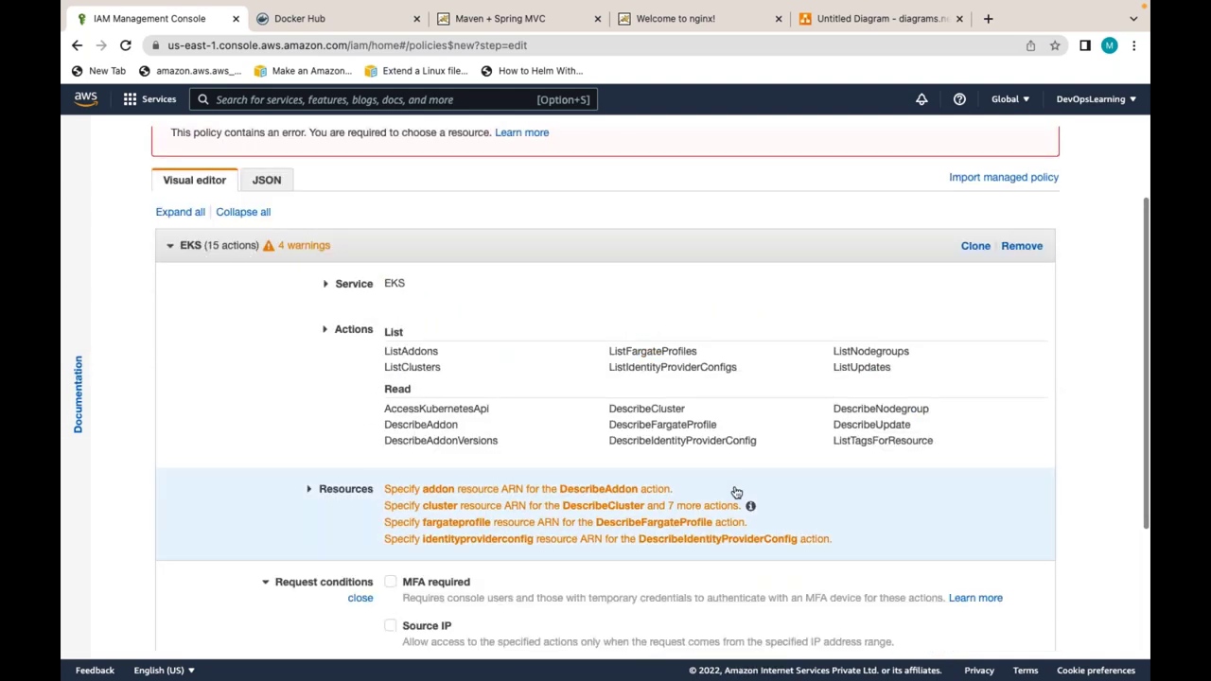
pyautogui.scroll(-2, 405, 327)
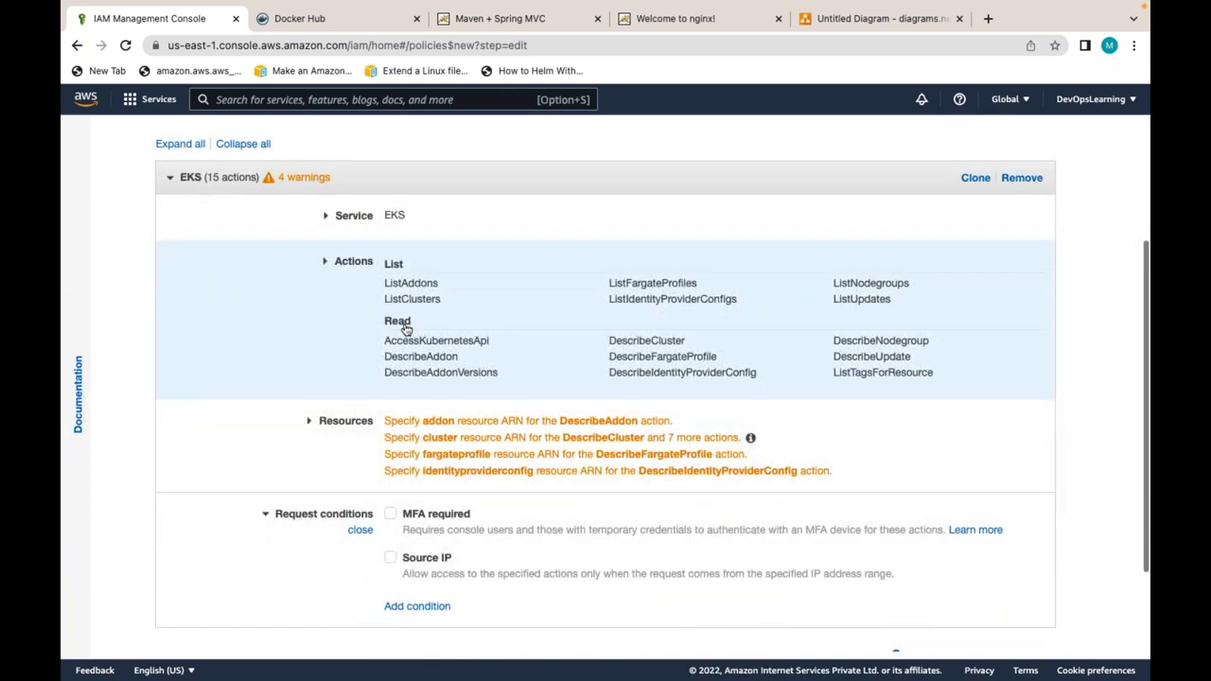
pyautogui.scroll(-3, 405, 328)
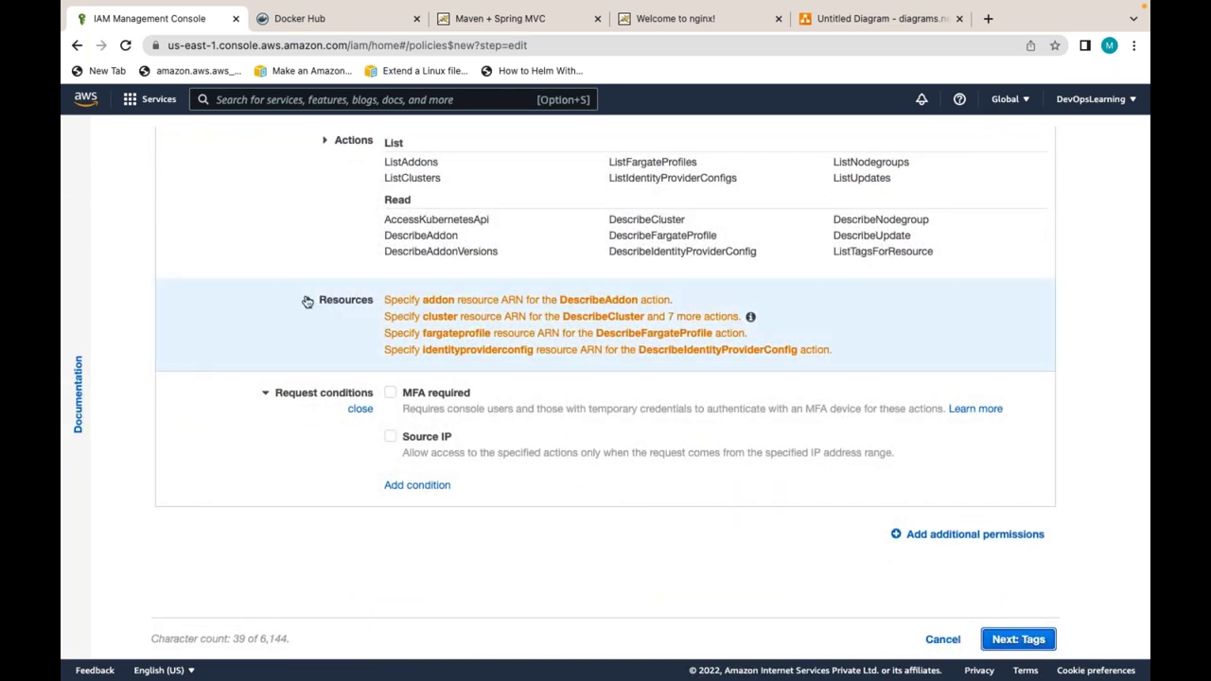
pyautogui.click(307, 300)
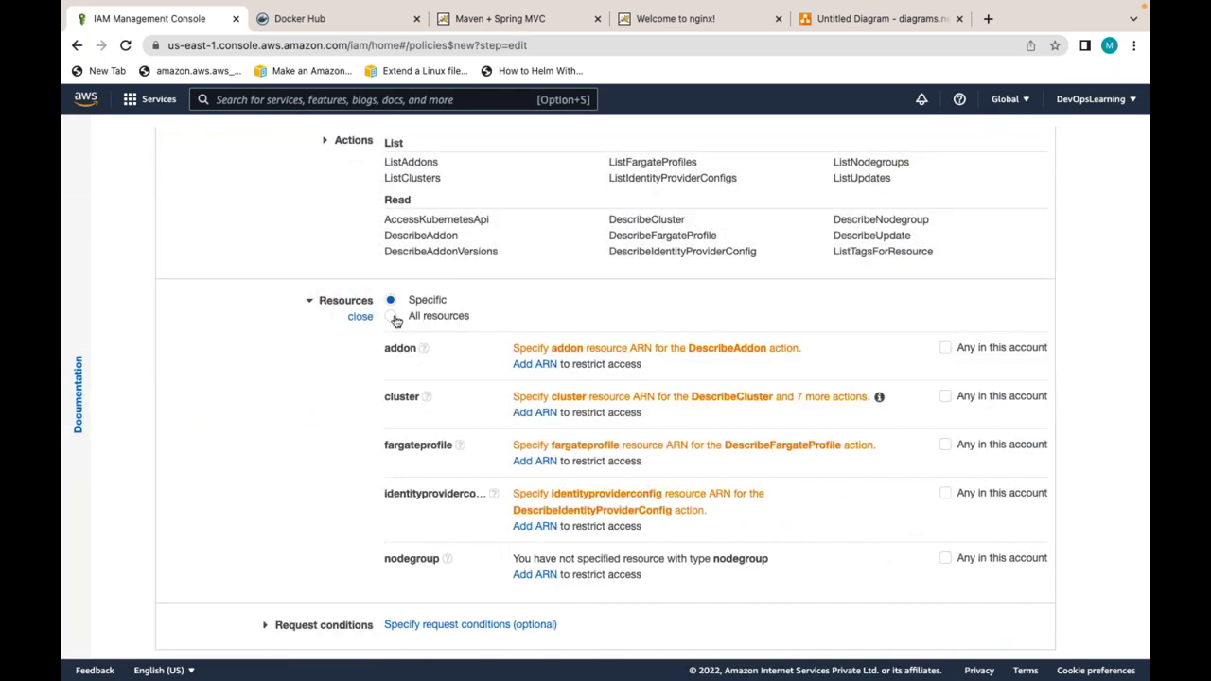
pyautogui.scroll(6, 426, 323)
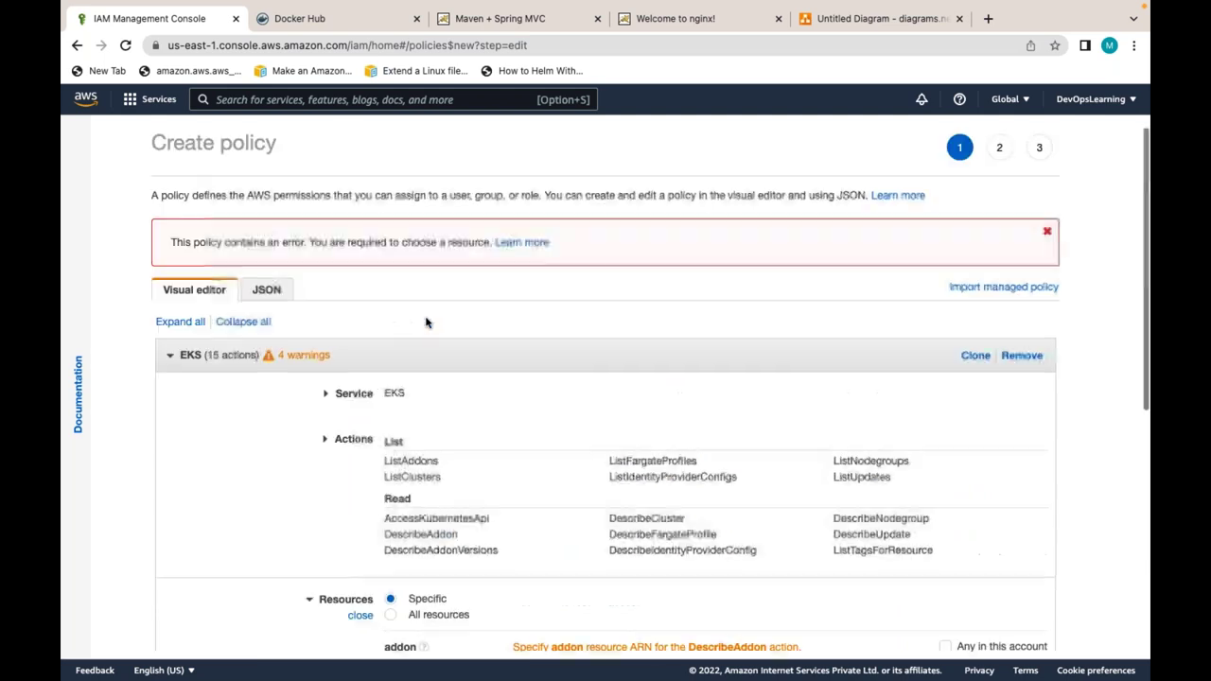
pyautogui.scroll(-4, 426, 323)
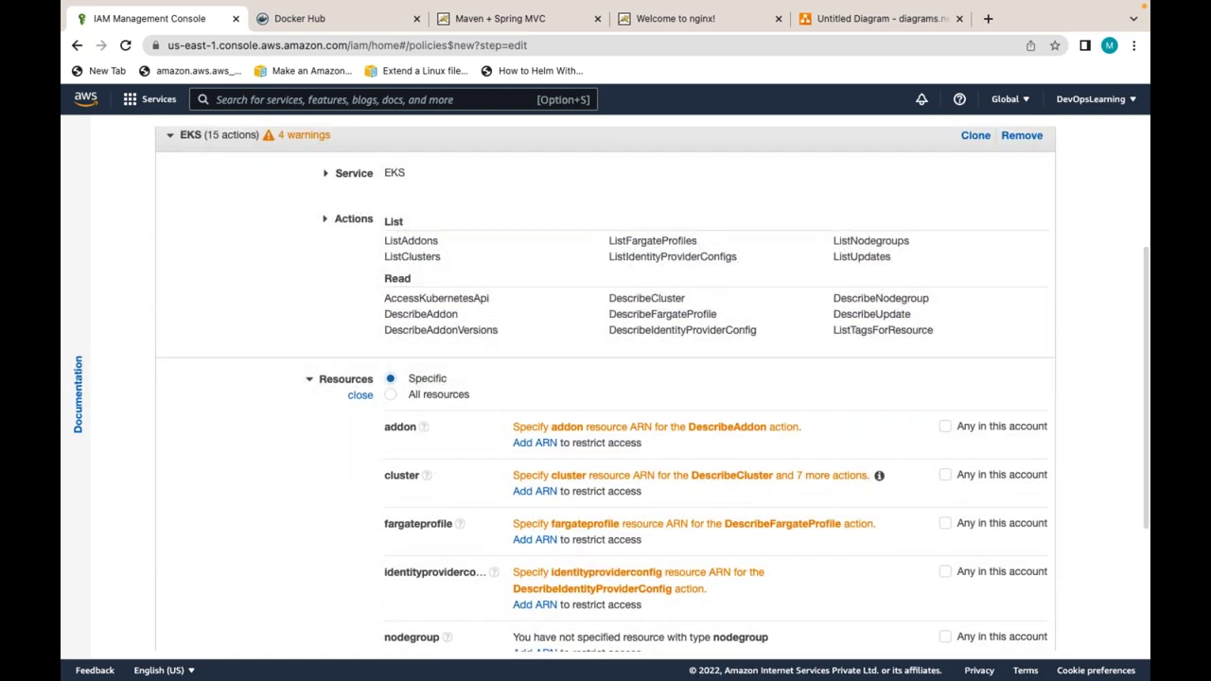
# Apply the EKS policy to All resources and move on to the tags step.
pyautogui.click(390, 395)
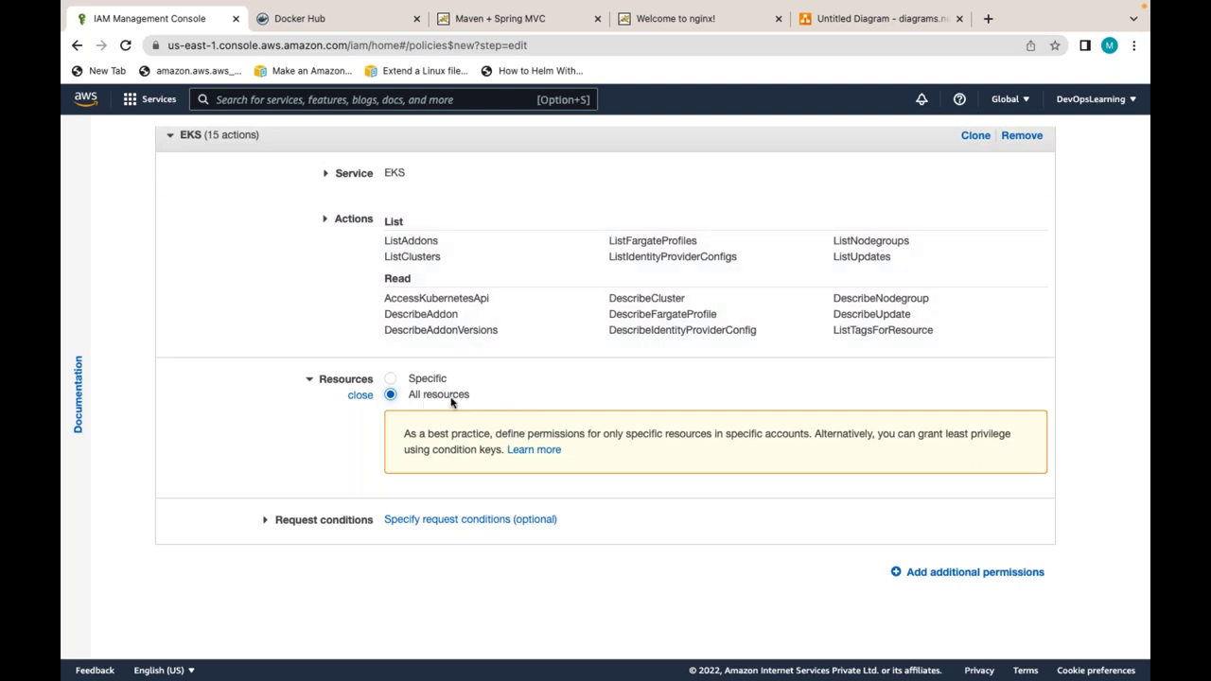
pyautogui.click(432, 380)
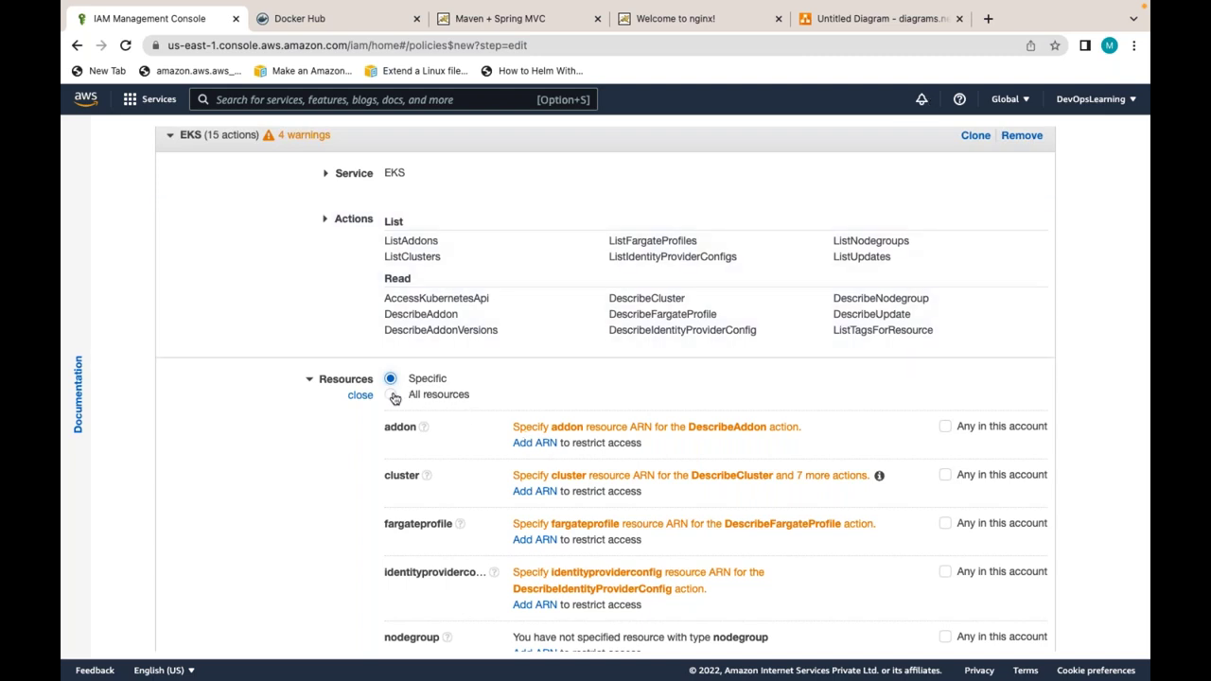
pyautogui.click(392, 396)
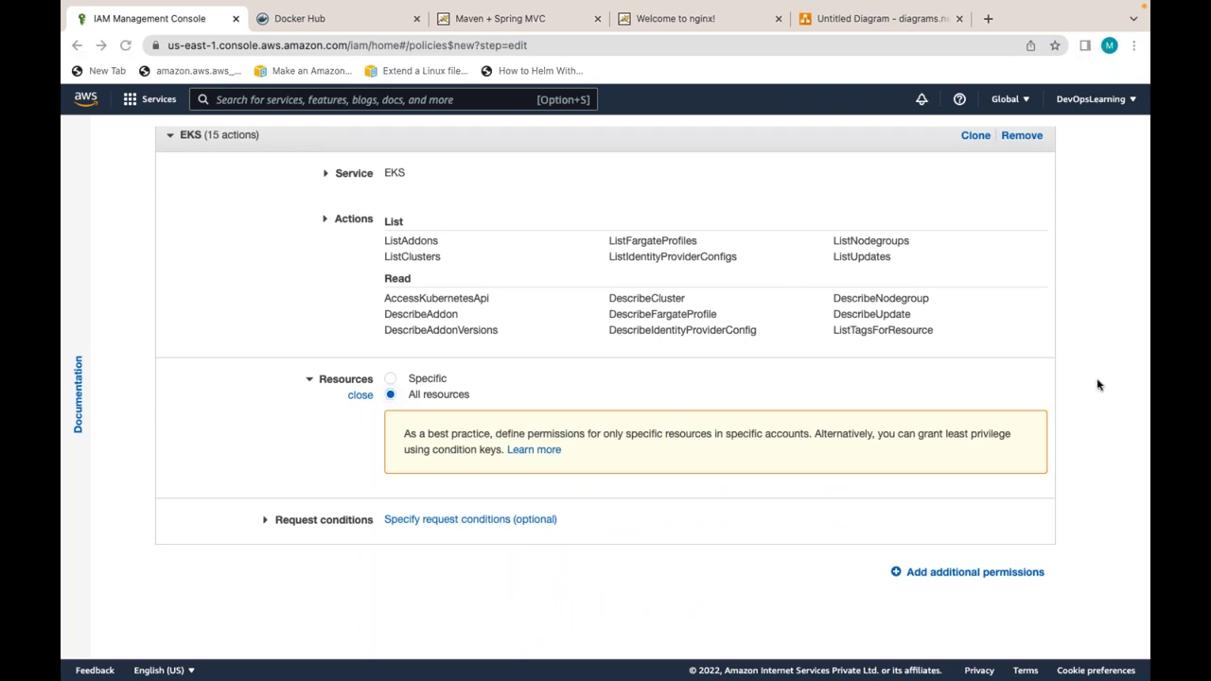
pyautogui.scroll(-1, 964, 399)
pyautogui.click(1030, 643)
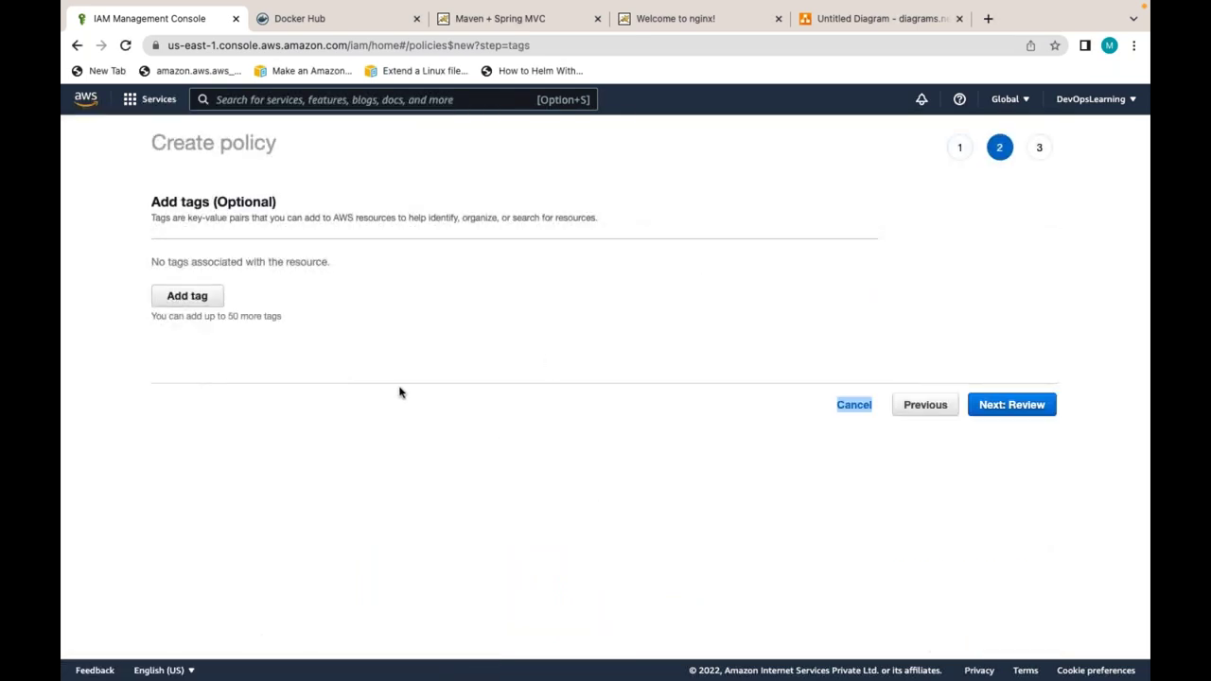
# Name the policy EKS_ReadOnly on the review step and create it.
pyautogui.click(1030, 405)
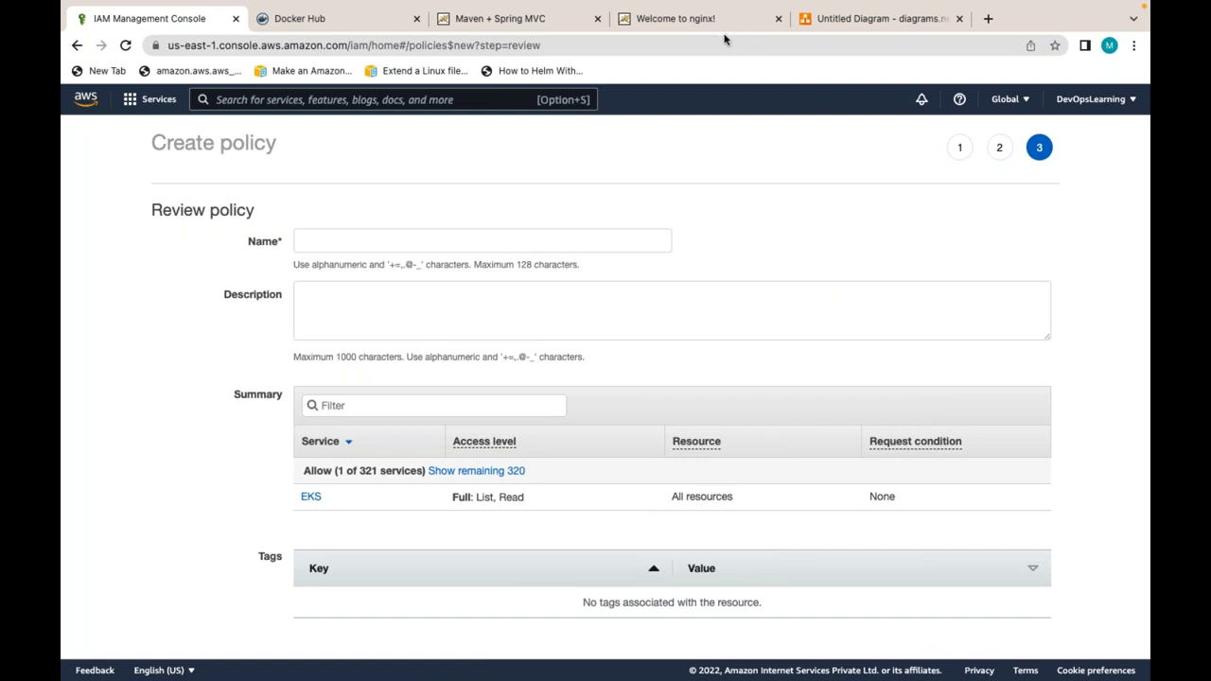
pyautogui.click(342, 243)
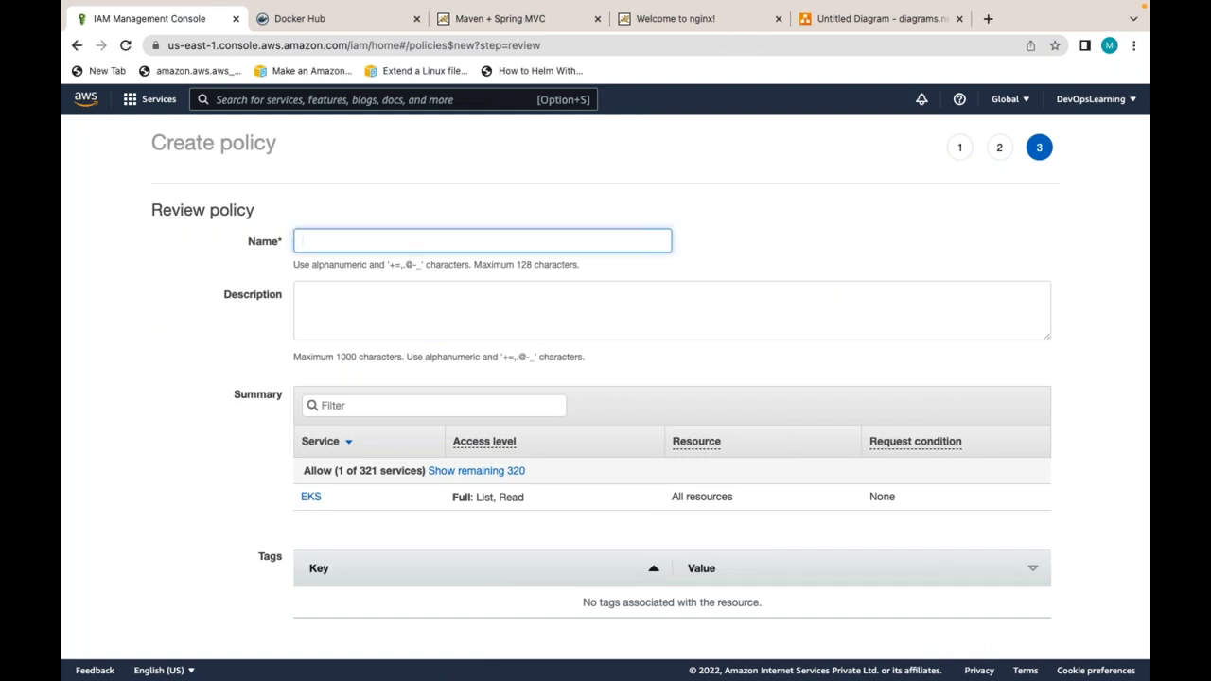
pyautogui.write('EKS_ReaDon')
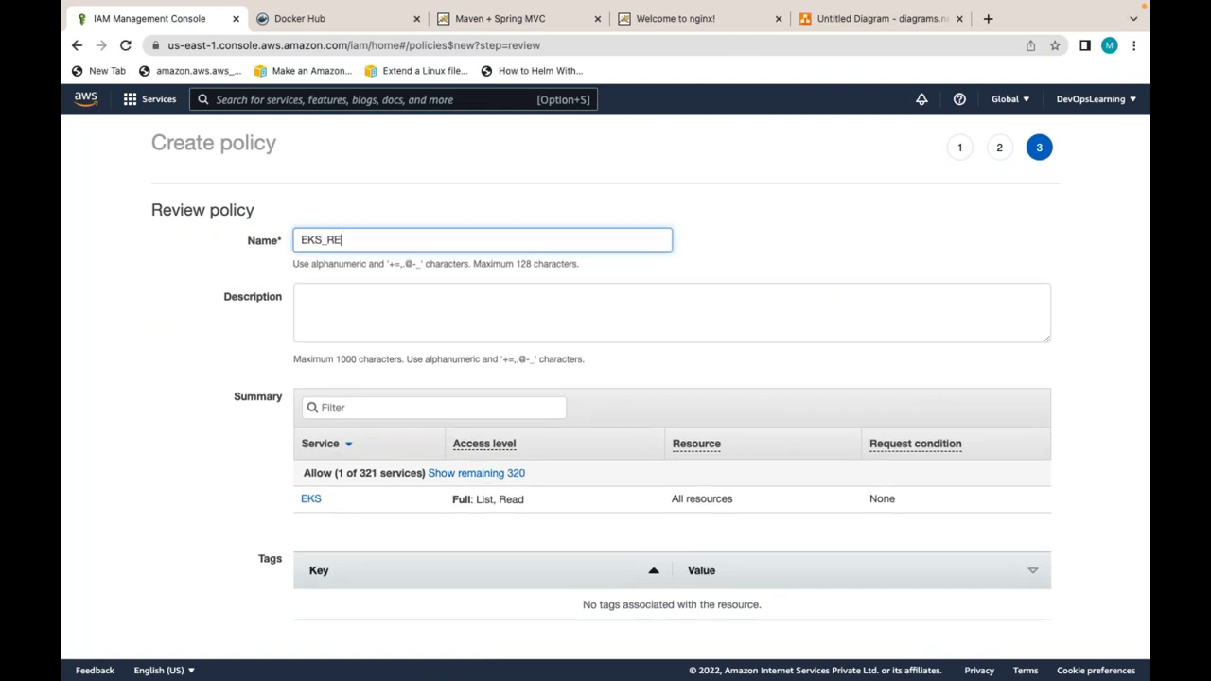
pyautogui.press('BackSpace')
pyautogui.press('BackSpace')
pyautogui.press('BackSpace')
pyautogui.write('d')
pyautogui.press('BackSpace')
pyautogui.write('dOnly')
pyautogui.scroll(-2, 466, 326)
pyautogui.click(1008, 639)
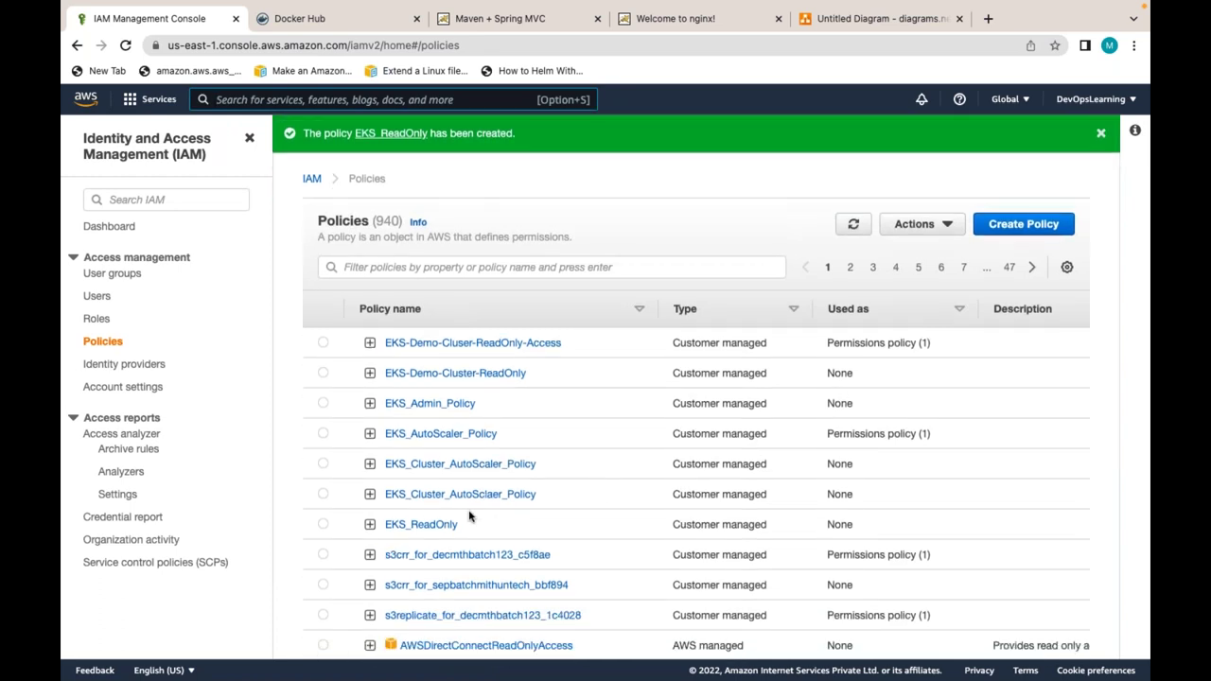
pyautogui.click(369, 531)
pyautogui.scroll(-3, 369, 531)
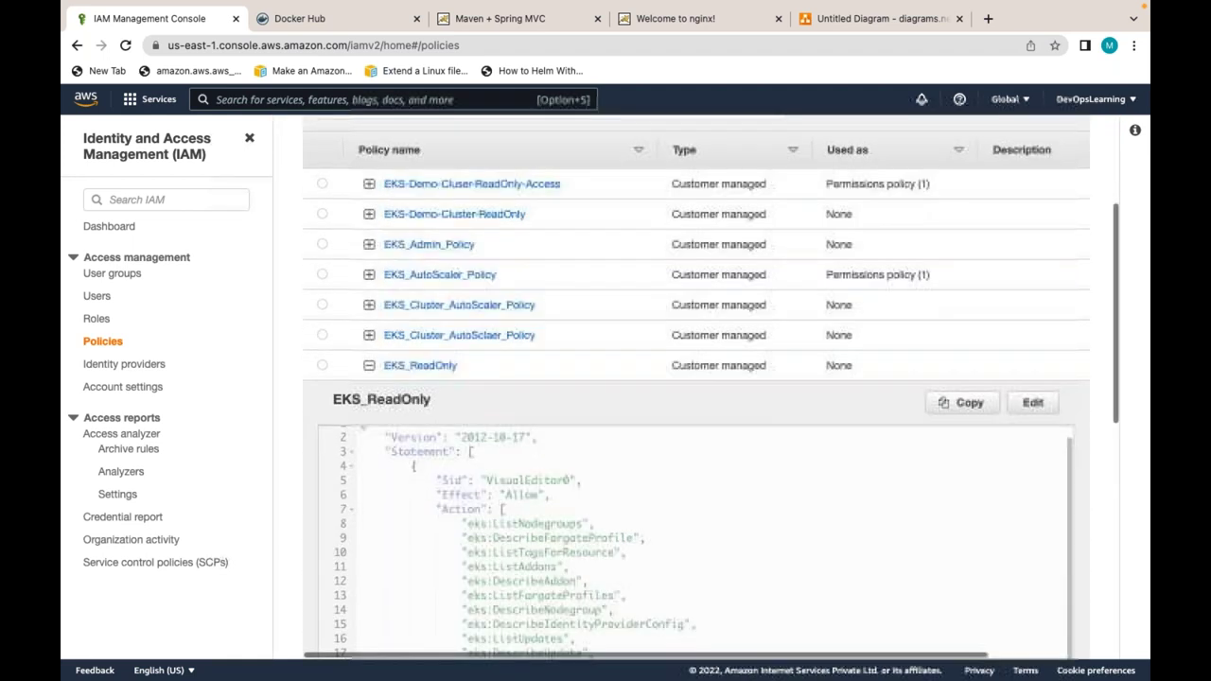
pyautogui.scroll(-3, 488, 363)
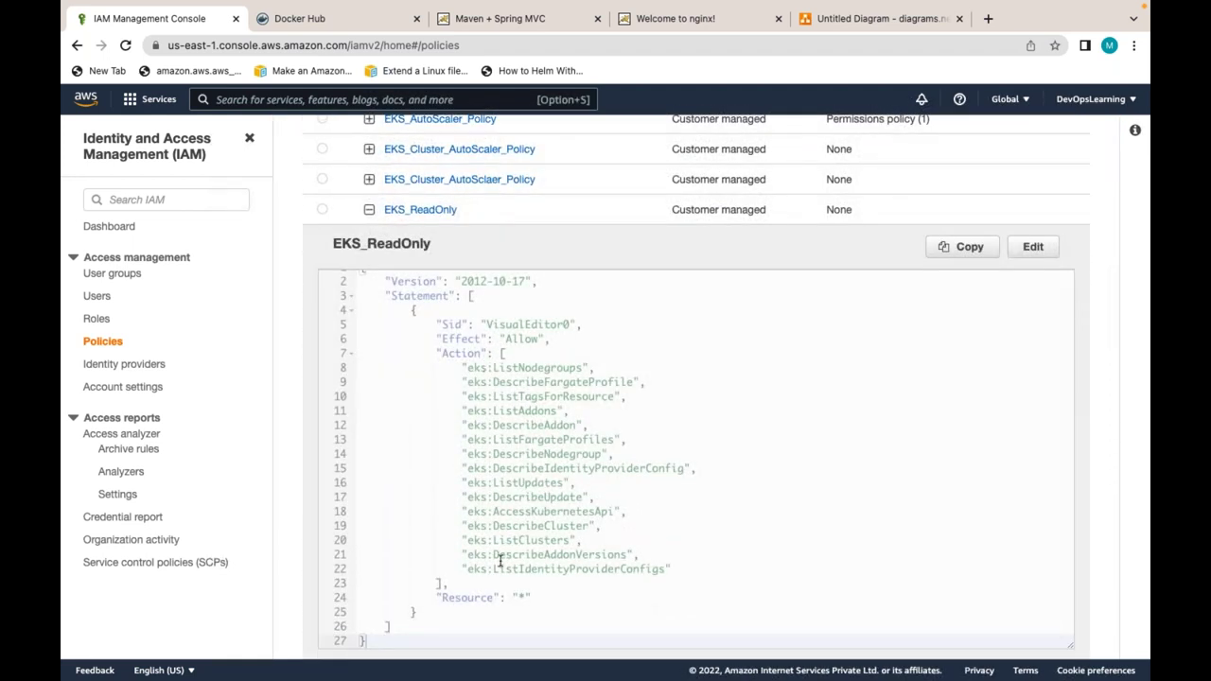
pyautogui.click(535, 367)
pyautogui.doubleClick(518, 410)
pyautogui.click(519, 468)
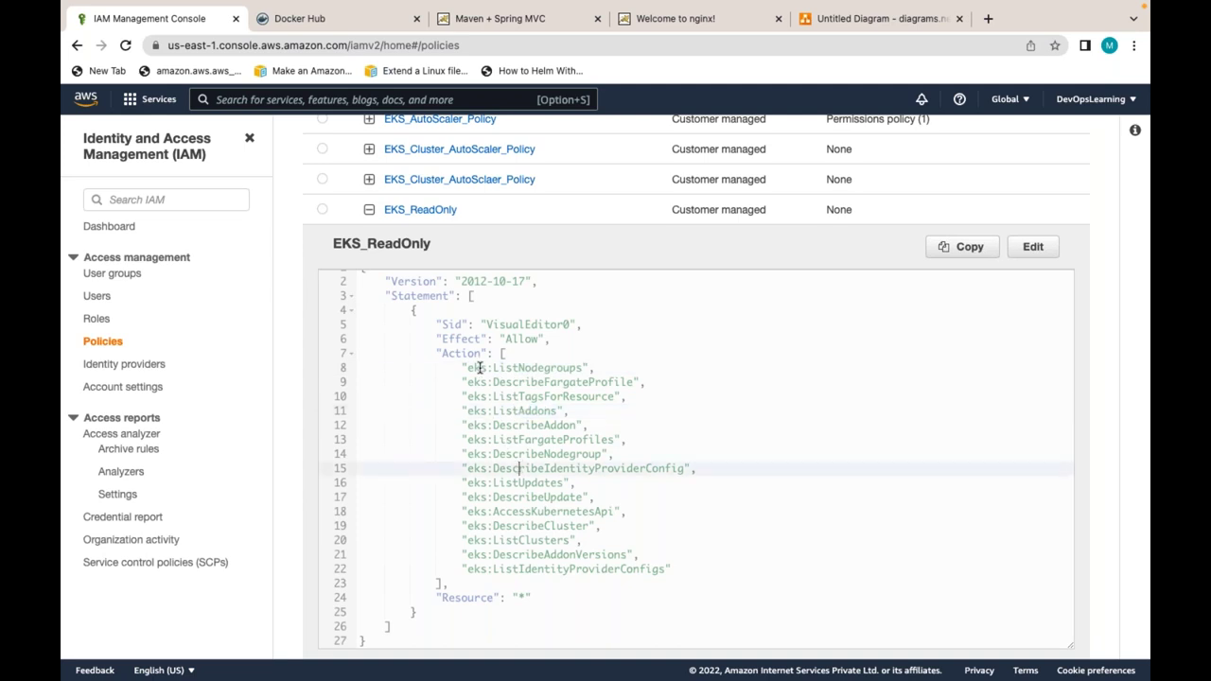
pyautogui.moveTo(458, 382); pyautogui.dragTo(674, 569)
pyautogui.scroll(3, 686, 566)
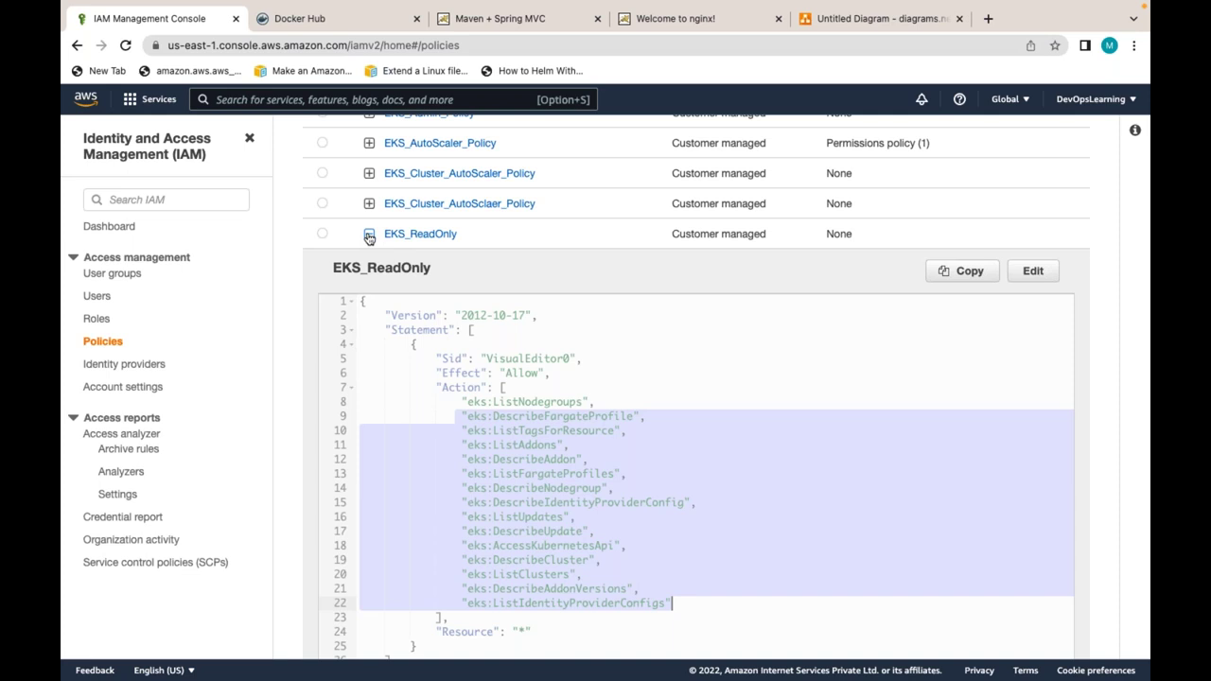
pyautogui.click(371, 236)
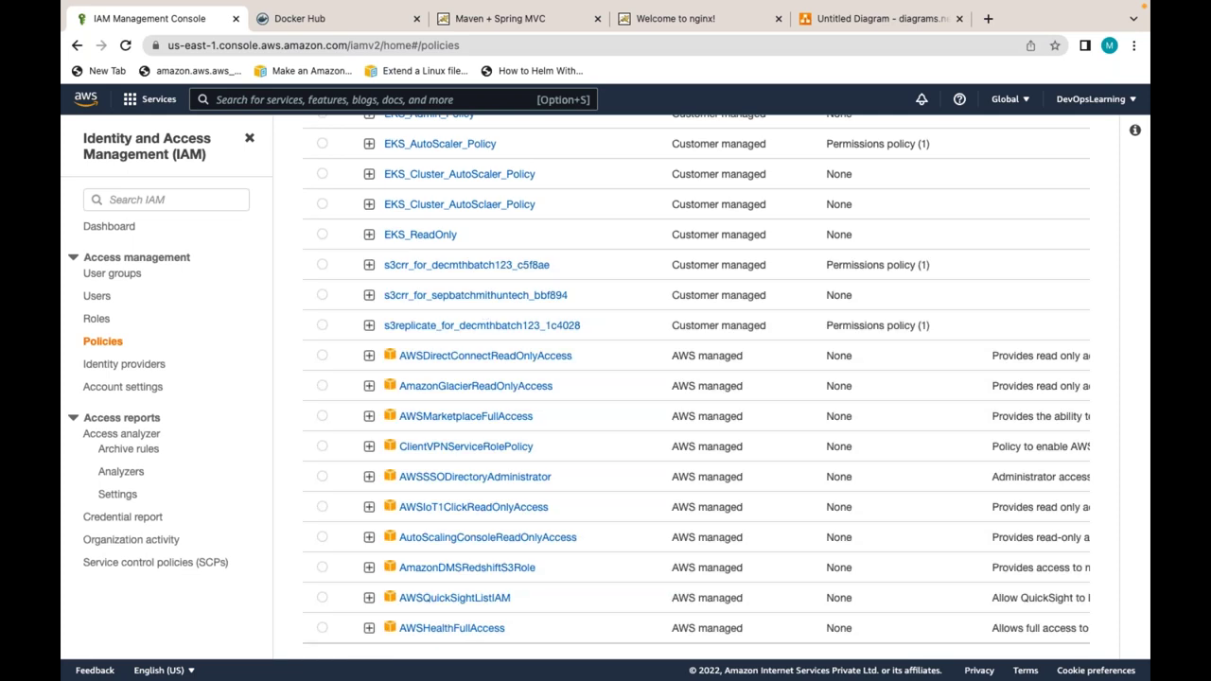
pyautogui.scroll(5, 696, 378)
pyautogui.press('super+Tab')
pyautogui.press('super+Tab')
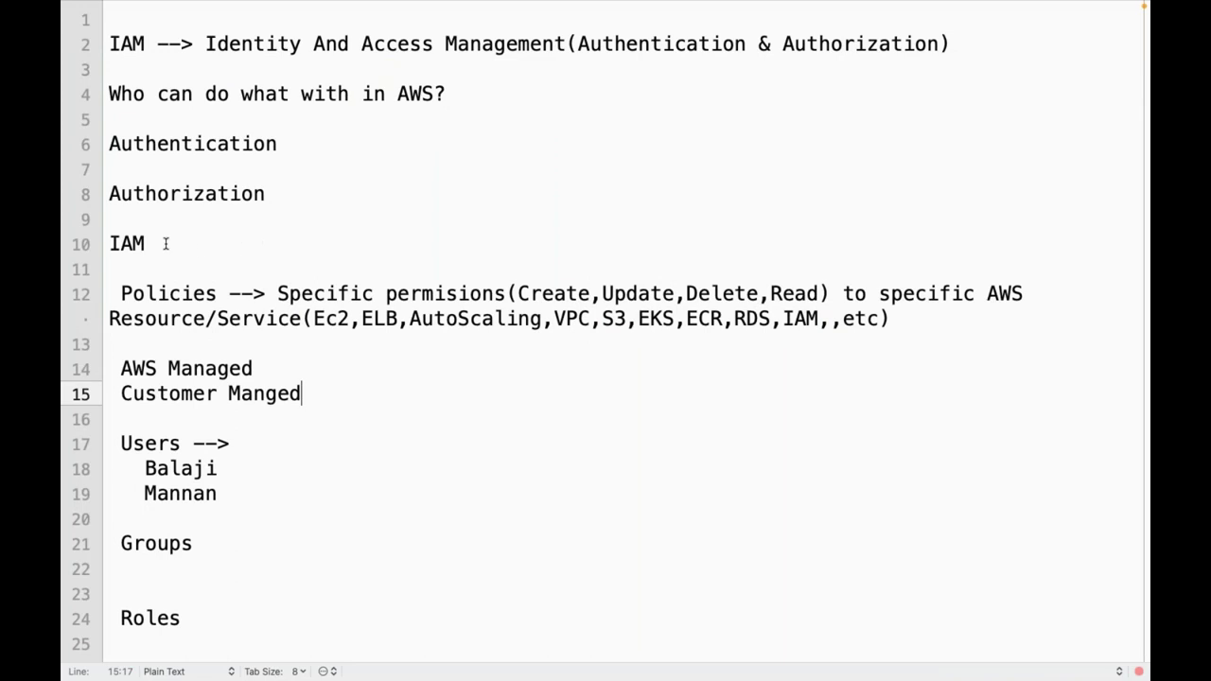
pyautogui.moveTo(112, 370); pyautogui.dragTo(60, 393)
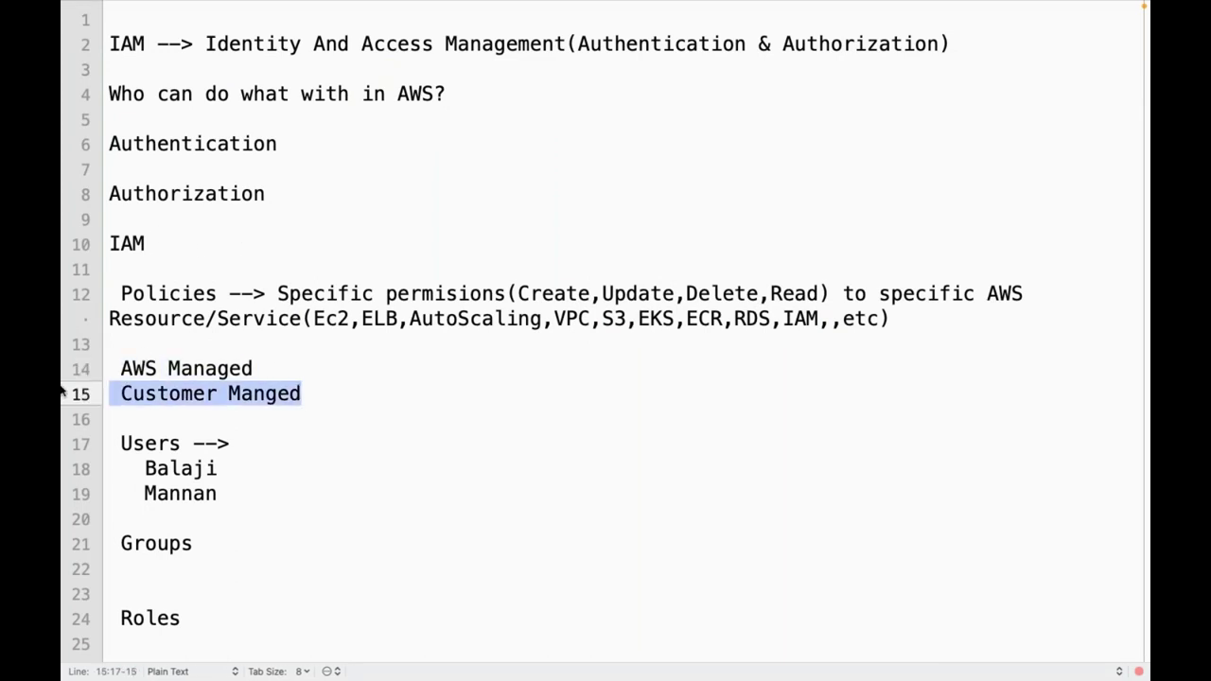
pyautogui.doubleClick(462, 296)
pyautogui.doubleClick(575, 295)
pyautogui.doubleClick(857, 294)
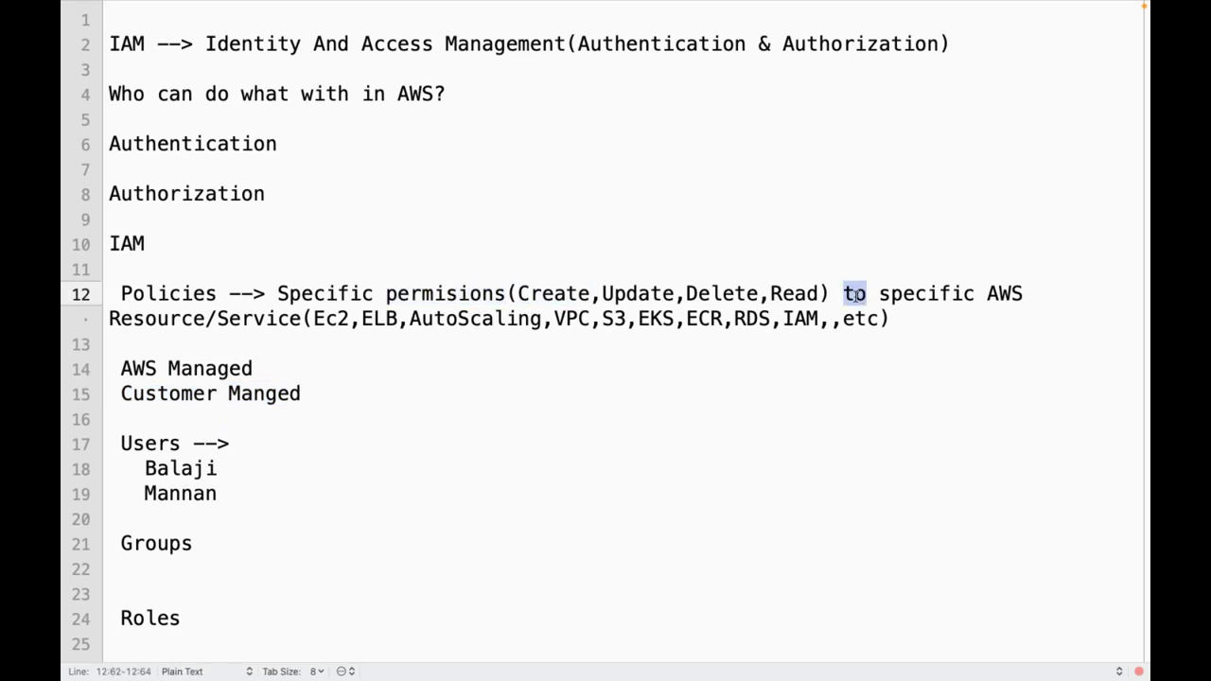
pyautogui.tripleClick(647, 320)
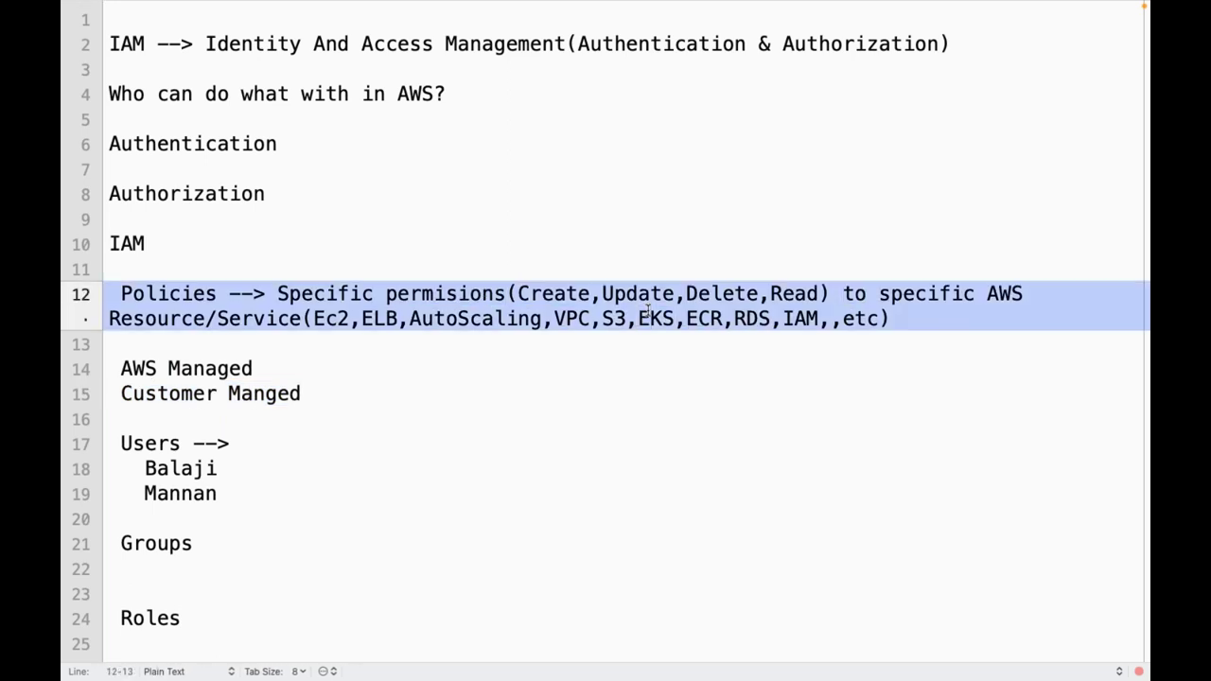
pyautogui.scroll(-5, 648, 312)
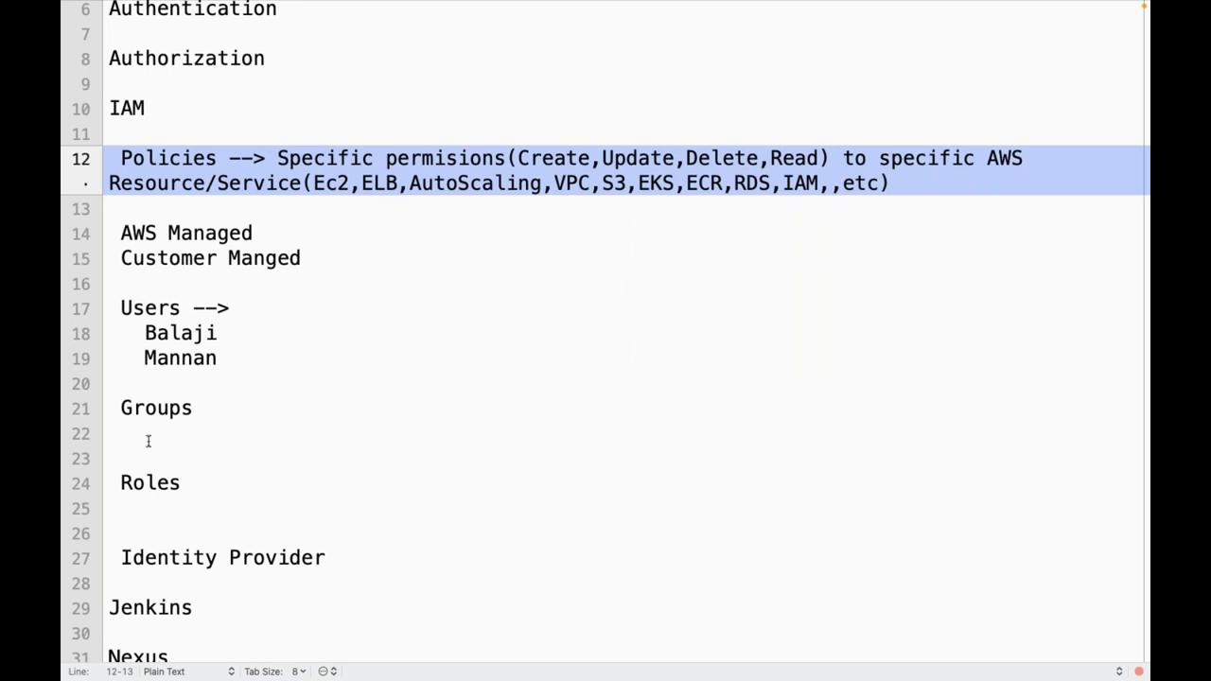
pyautogui.click(131, 574)
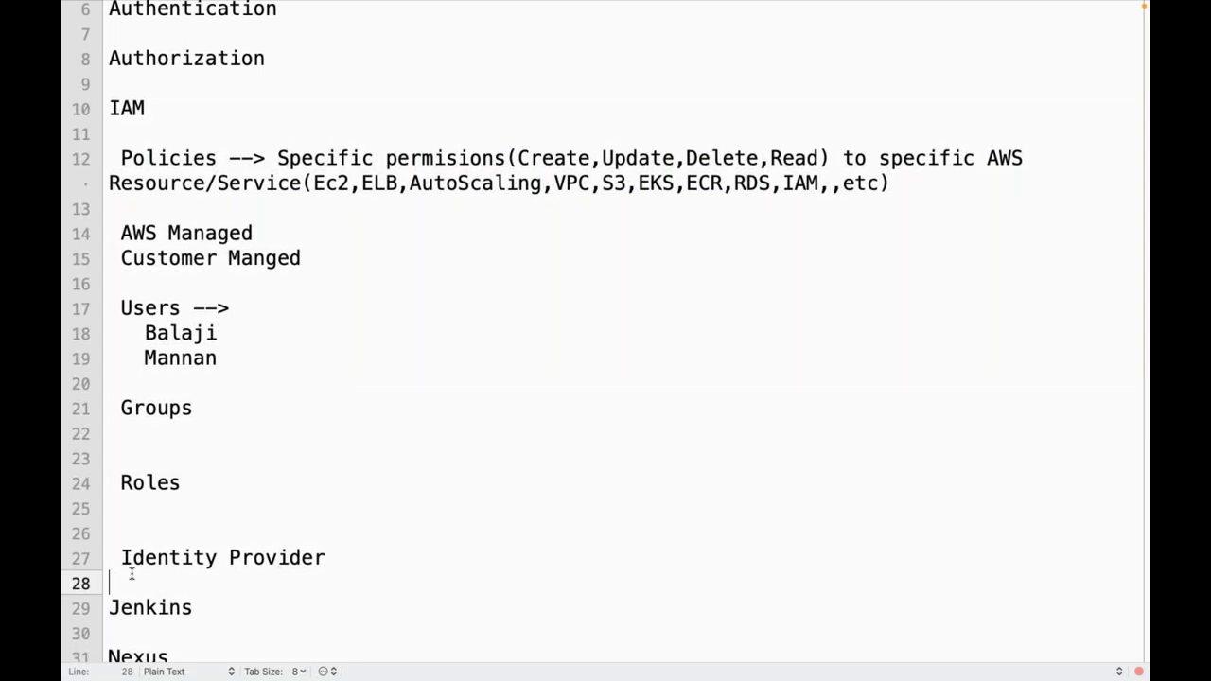
pyautogui.doubleClick(175, 553)
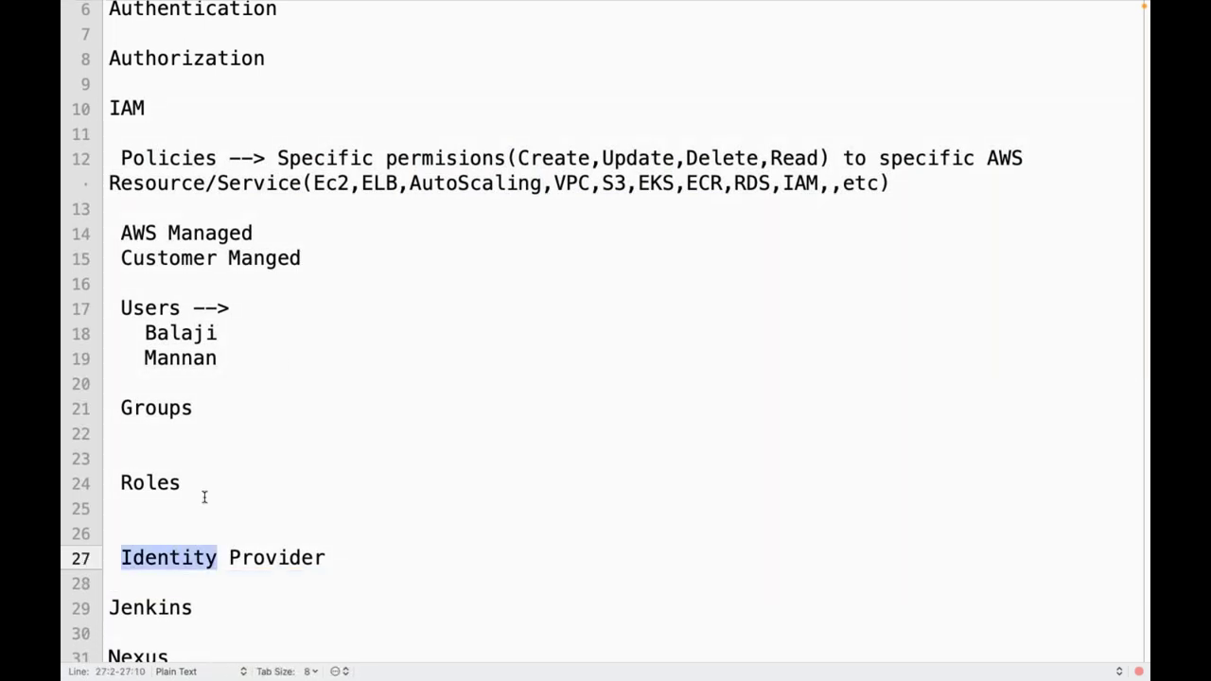
pyautogui.tripleClick(162, 307)
pyautogui.press('super+Tab')
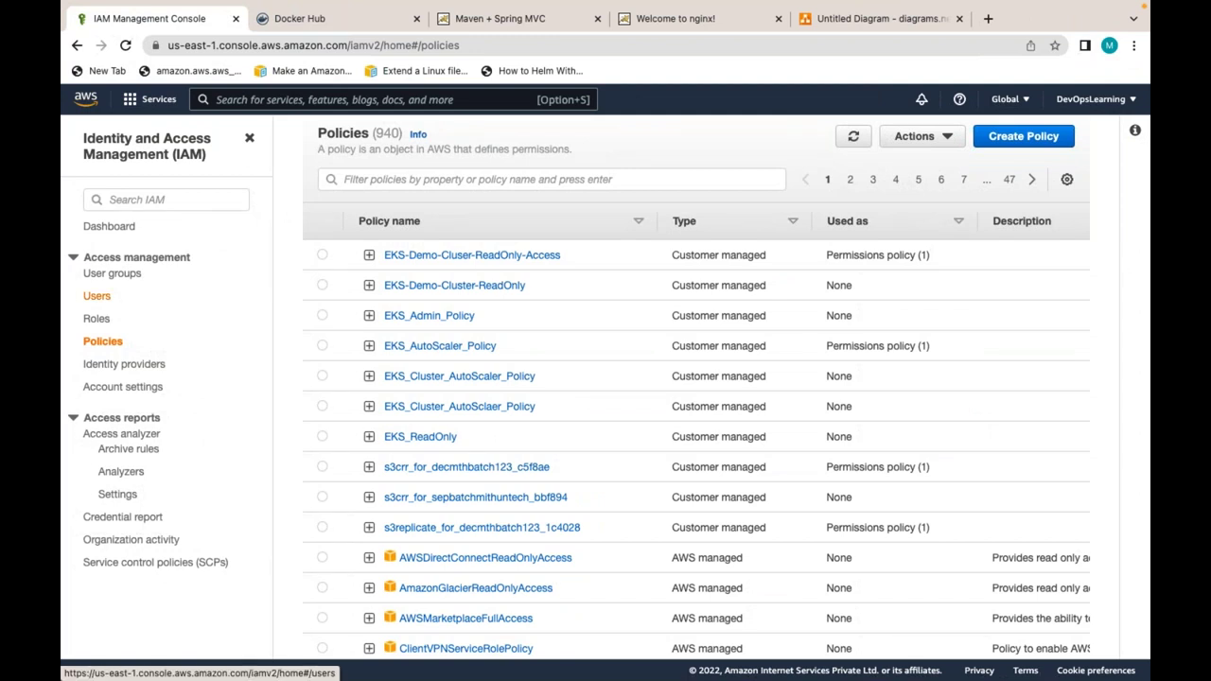
# Delete the first IAM user, confirming with its user name, and refresh the list.
pyautogui.click(97, 296)
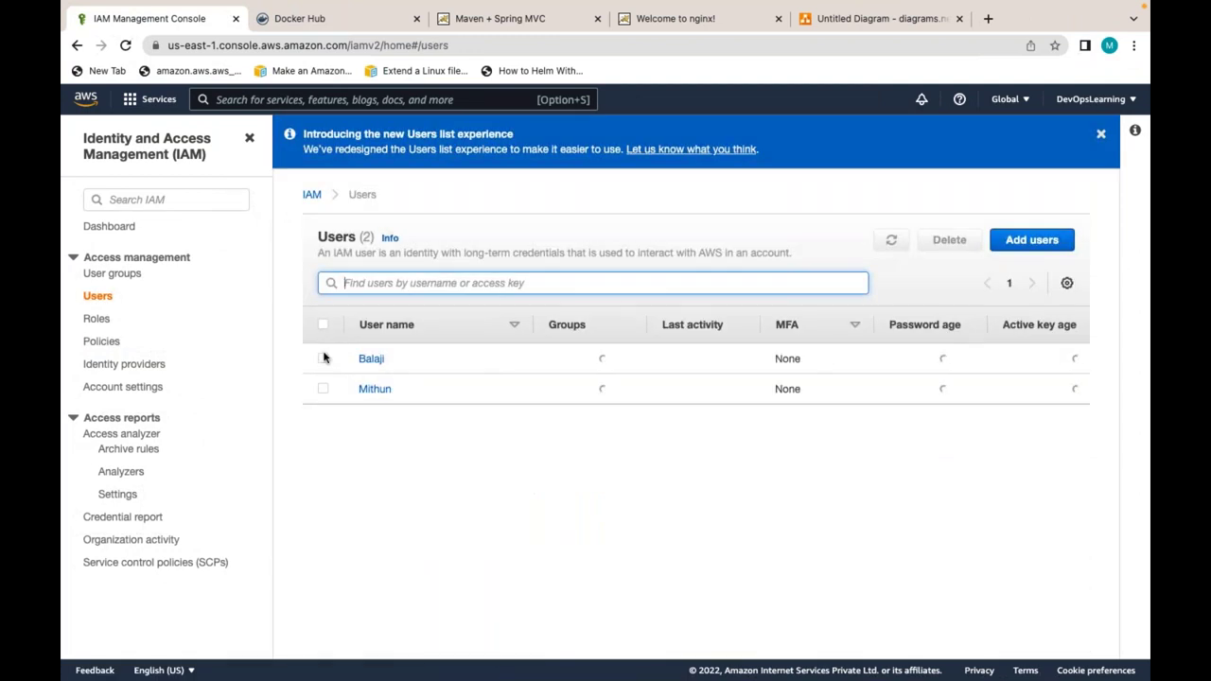
pyautogui.click(322, 358)
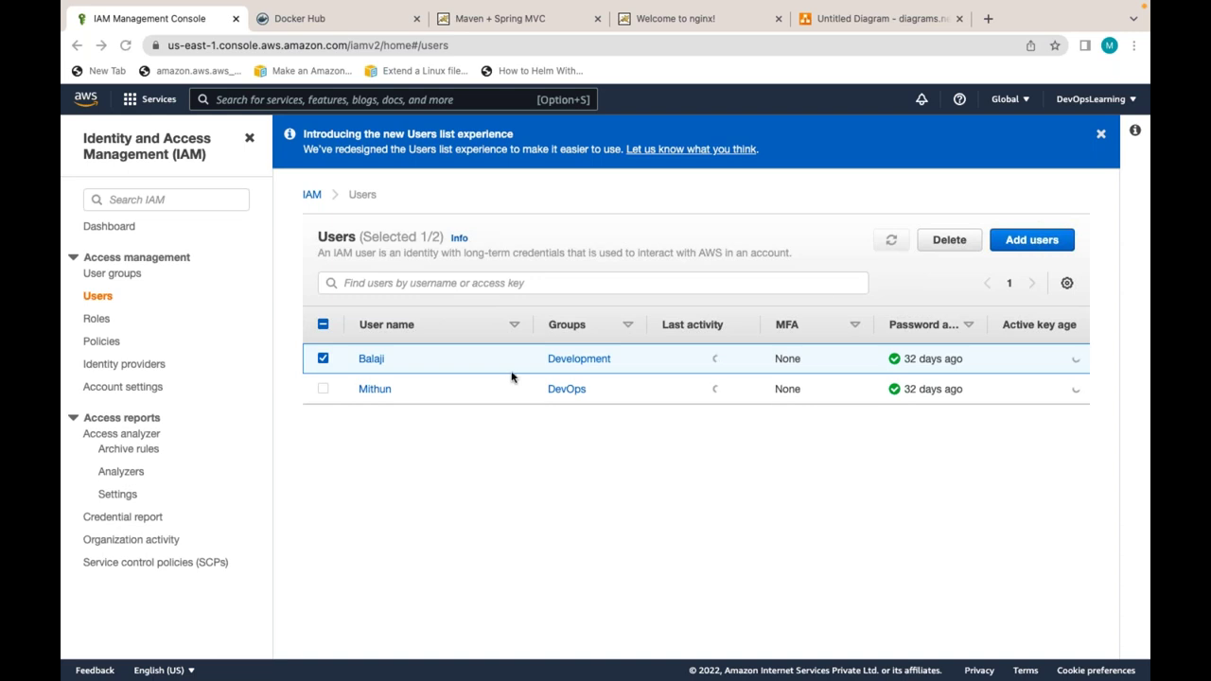
pyautogui.click(965, 242)
pyautogui.write('Balaji')
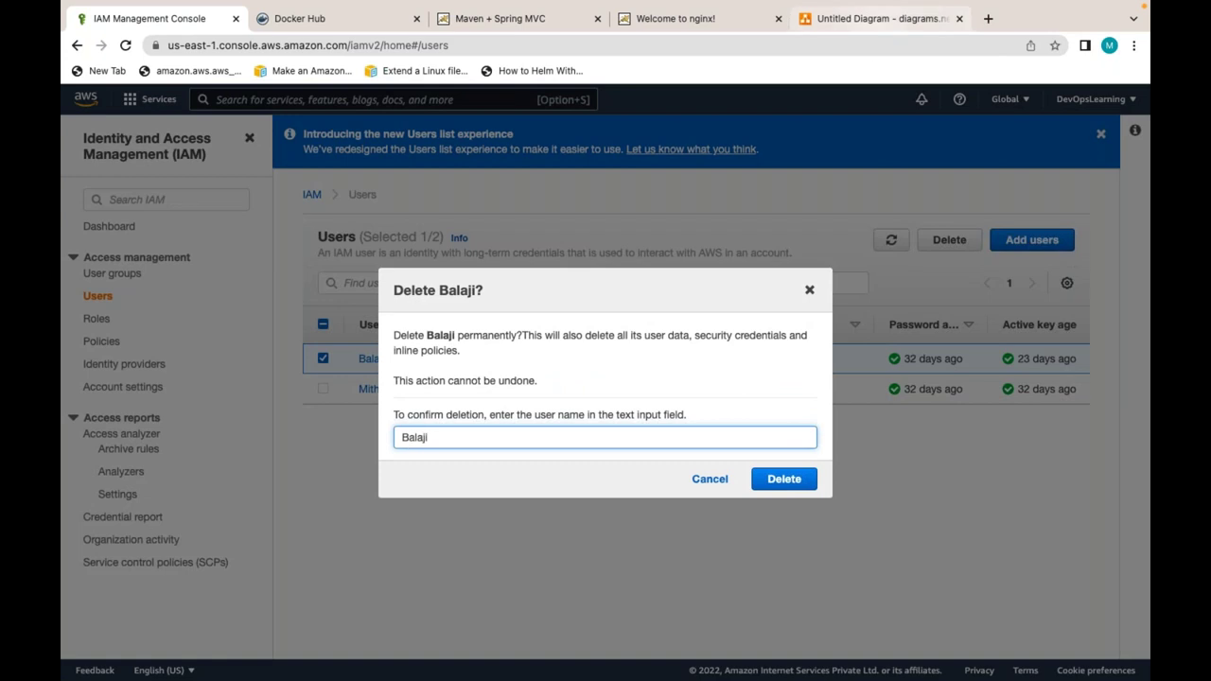
pyautogui.click(768, 481)
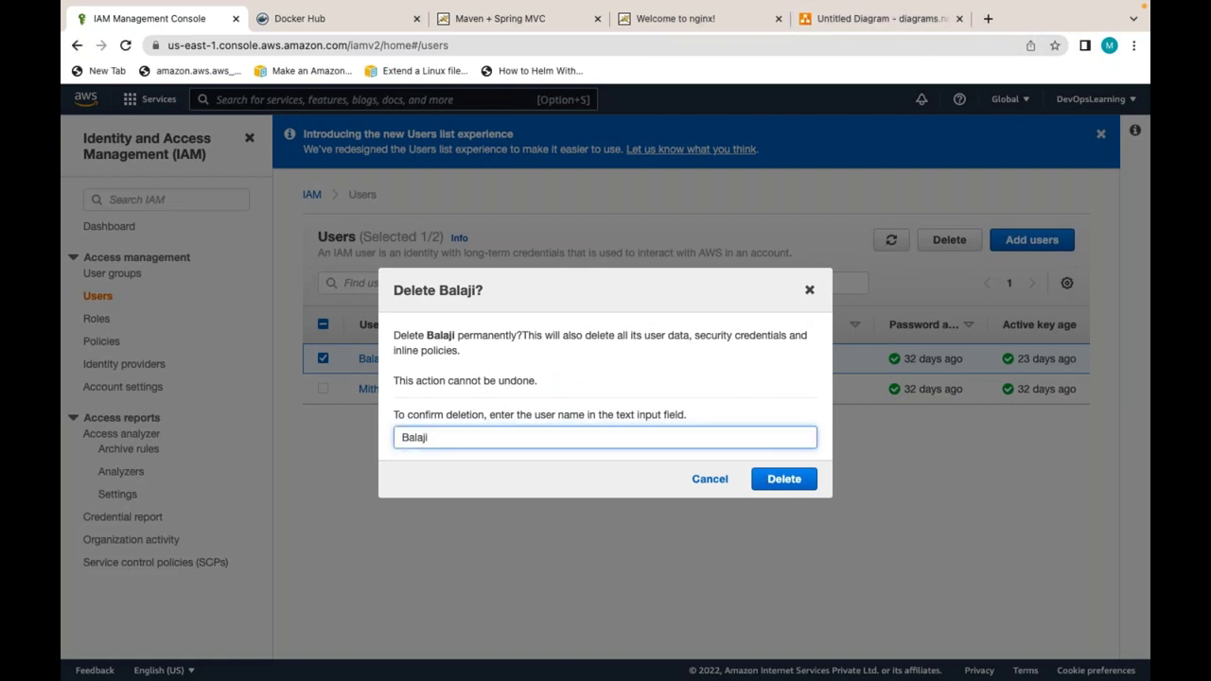
pyautogui.click(768, 481)
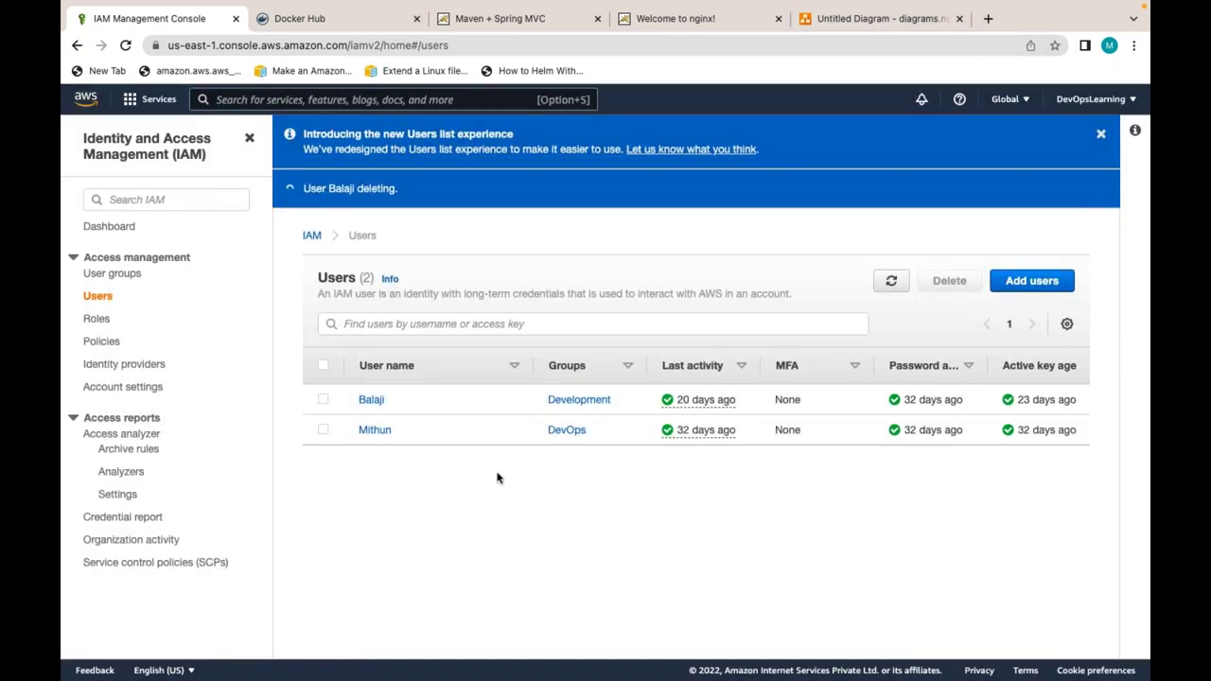
pyautogui.click(895, 280)
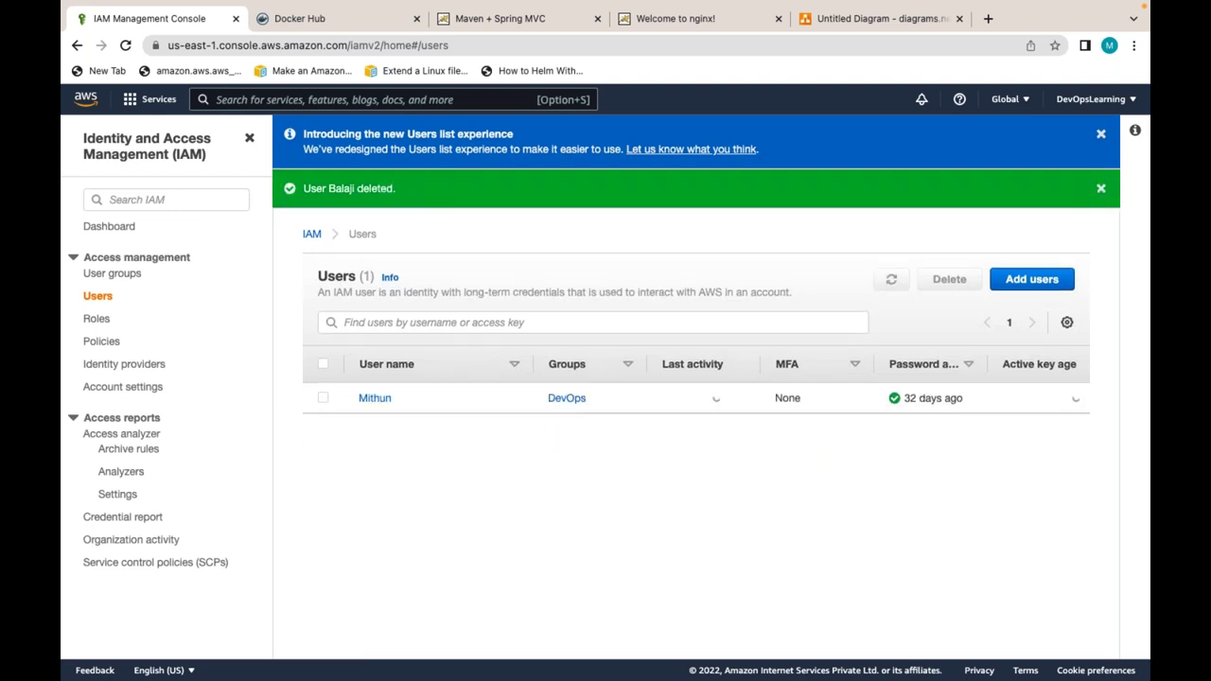
# Delete the remaining IAM user, confirming with its user name.
pyautogui.click(326, 401)
pyautogui.click(937, 280)
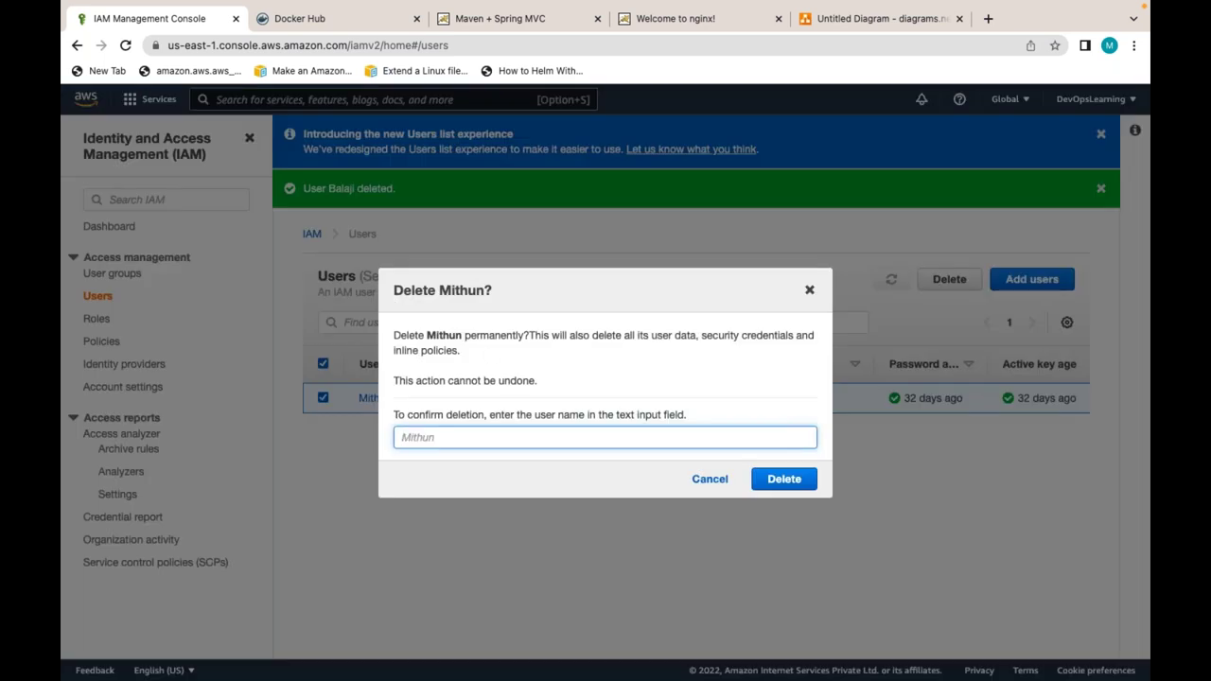
pyautogui.write('Mithu')
pyautogui.press('BackSpace')
pyautogui.press('BackSpace')
pyautogui.press('BackSpace')
pyautogui.write('thun')
pyautogui.click(791, 488)
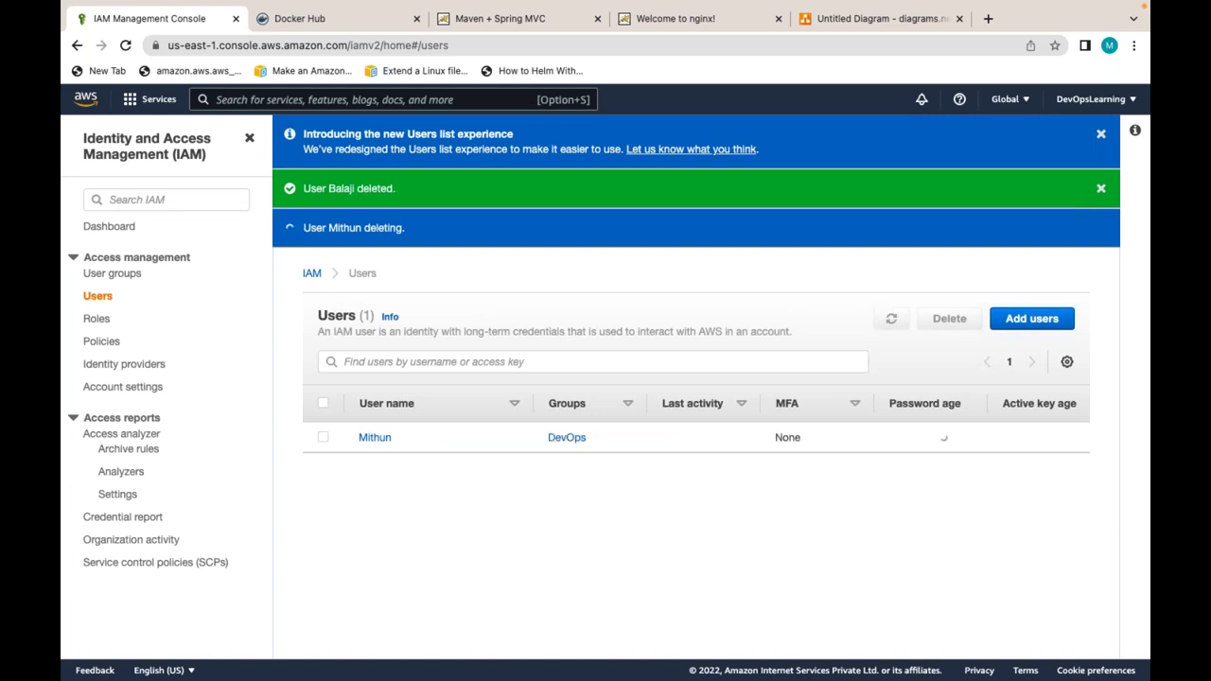
pyautogui.press('super+Tab')
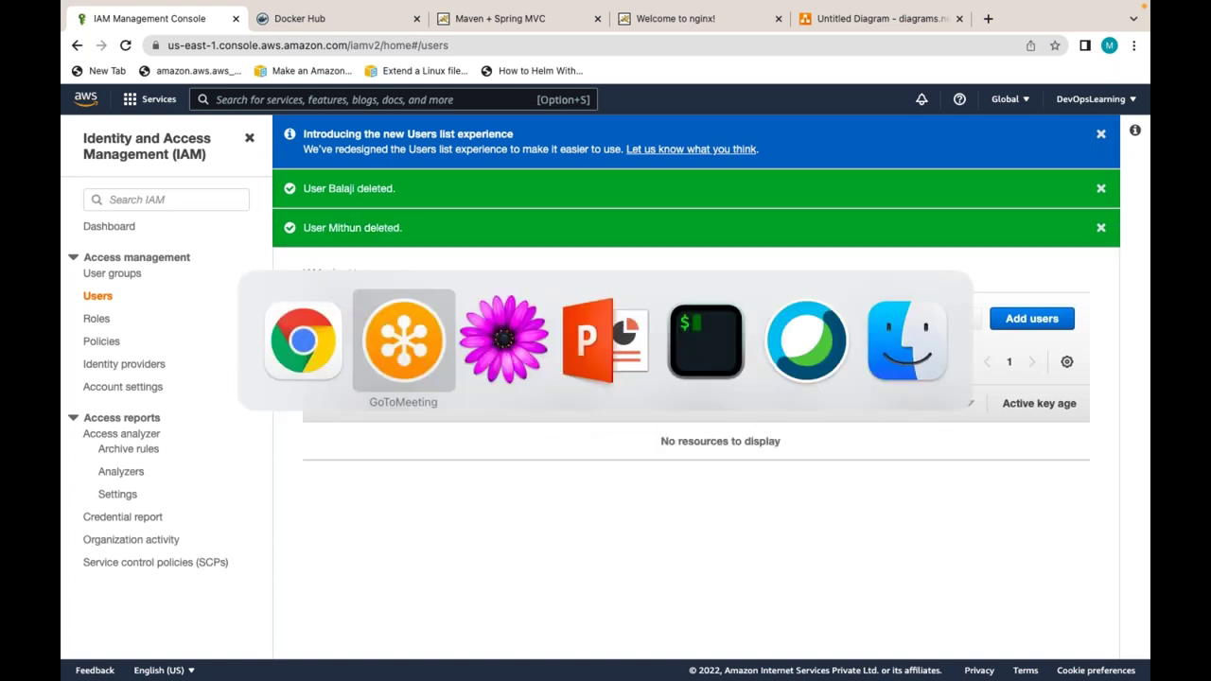
# Add 'LDAP/AD' as line 57 of the notes, then return to the refreshed IAM Users list.
pyautogui.press('super+Tab')
pyautogui.scroll(-4, 481, 478)
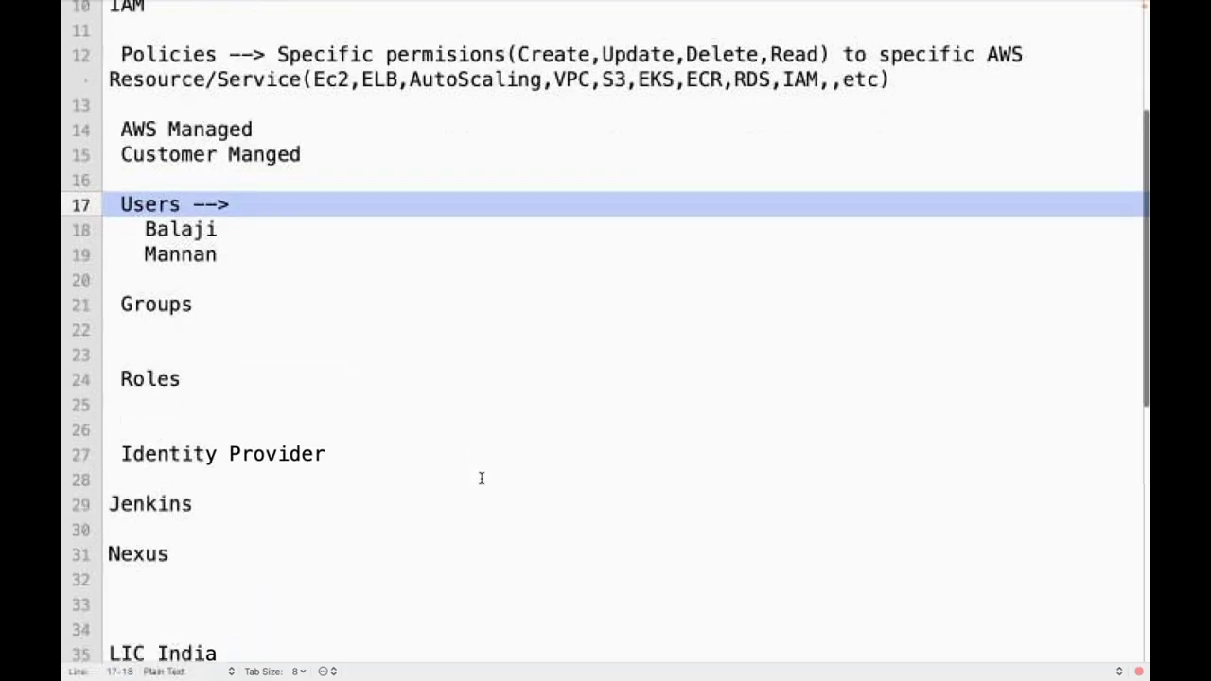
pyautogui.scroll(-10, 481, 478)
pyautogui.click(183, 636)
pyautogui.write('LA')
pyautogui.press('BackSpace')
pyautogui.write('D')
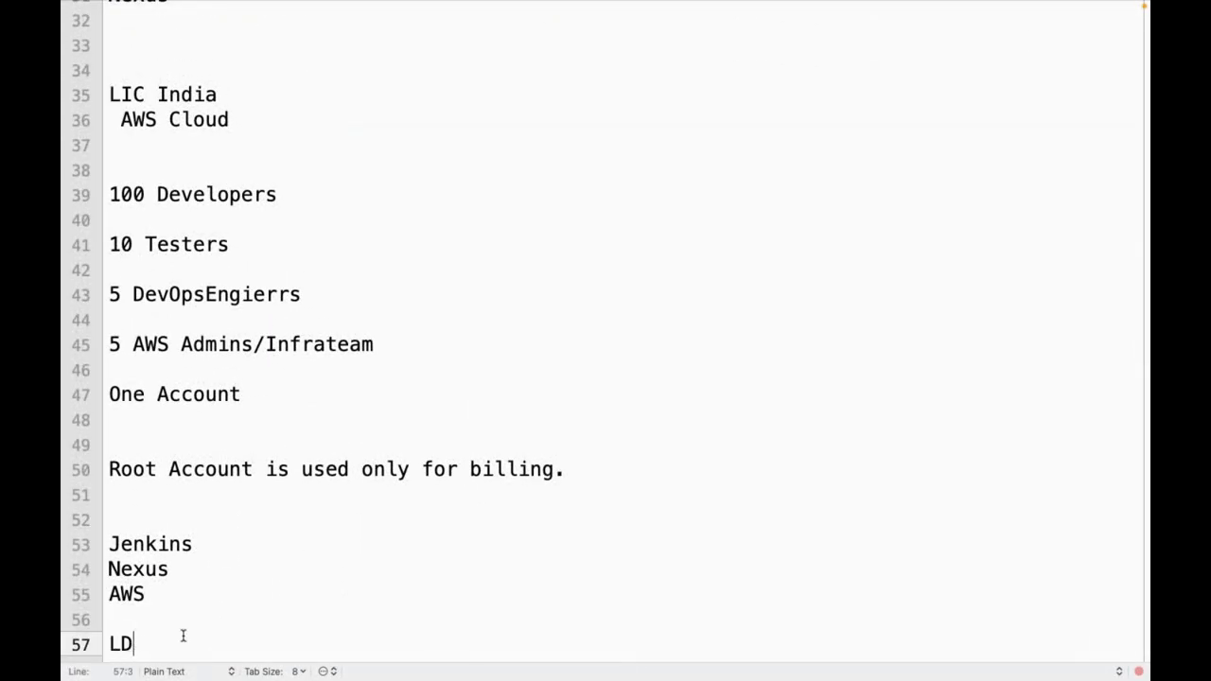
pyautogui.write('AP/A')
pyautogui.press('BackSpace')
pyautogui.write('MD')
pyautogui.press('BackSpace')
pyautogui.press('BackSpace')
pyautogui.press('BackSpace')
pyautogui.write('AD')
pyautogui.press('super+Tab')
pyautogui.click(889, 318)
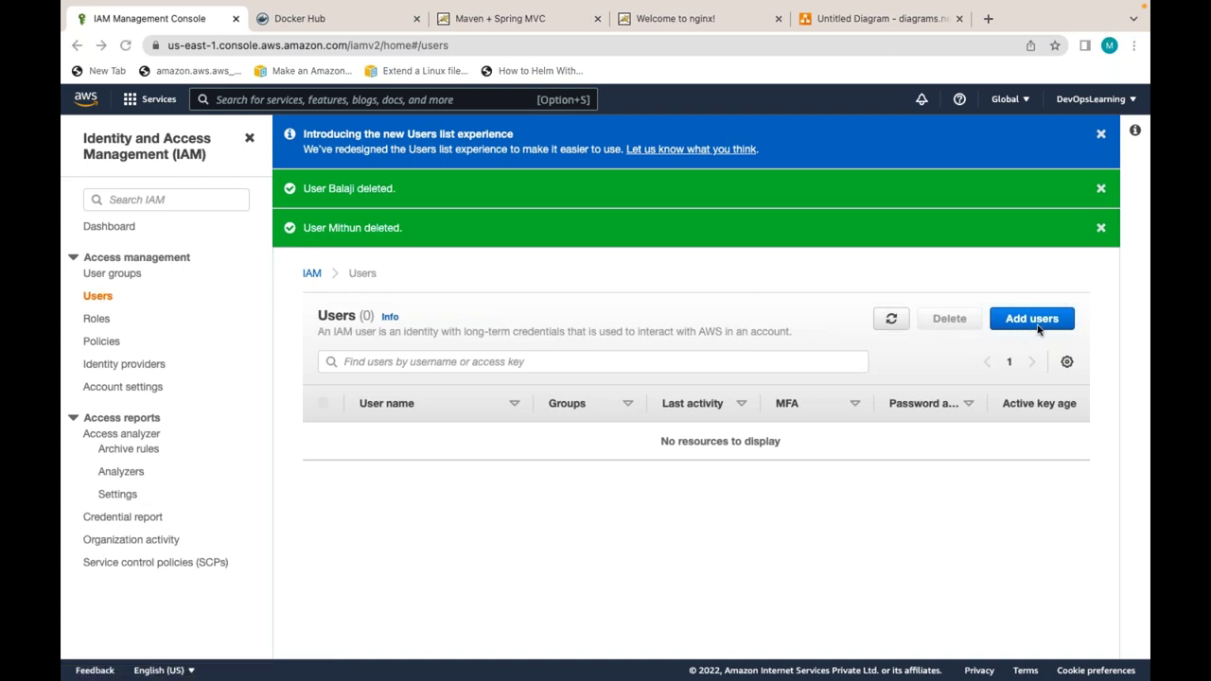
# Delete the Development and DevOps user groups together, confirming with 'delete'.
pyautogui.click(115, 274)
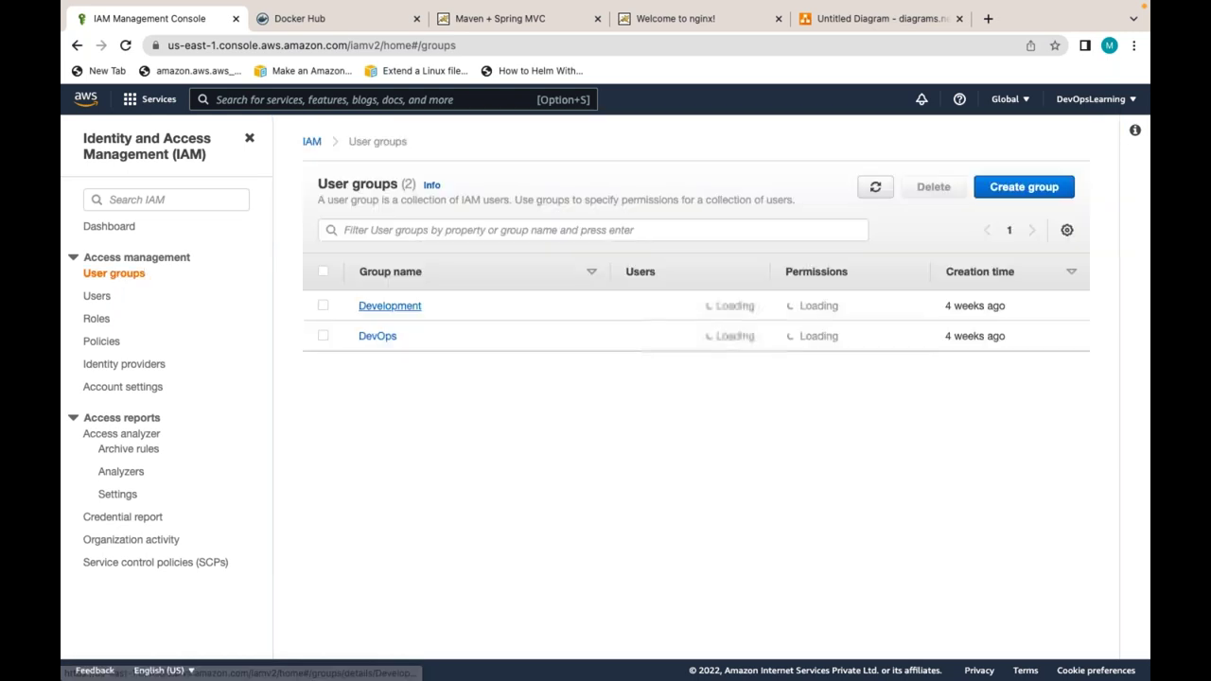
pyautogui.click(323, 306)
pyautogui.click(323, 336)
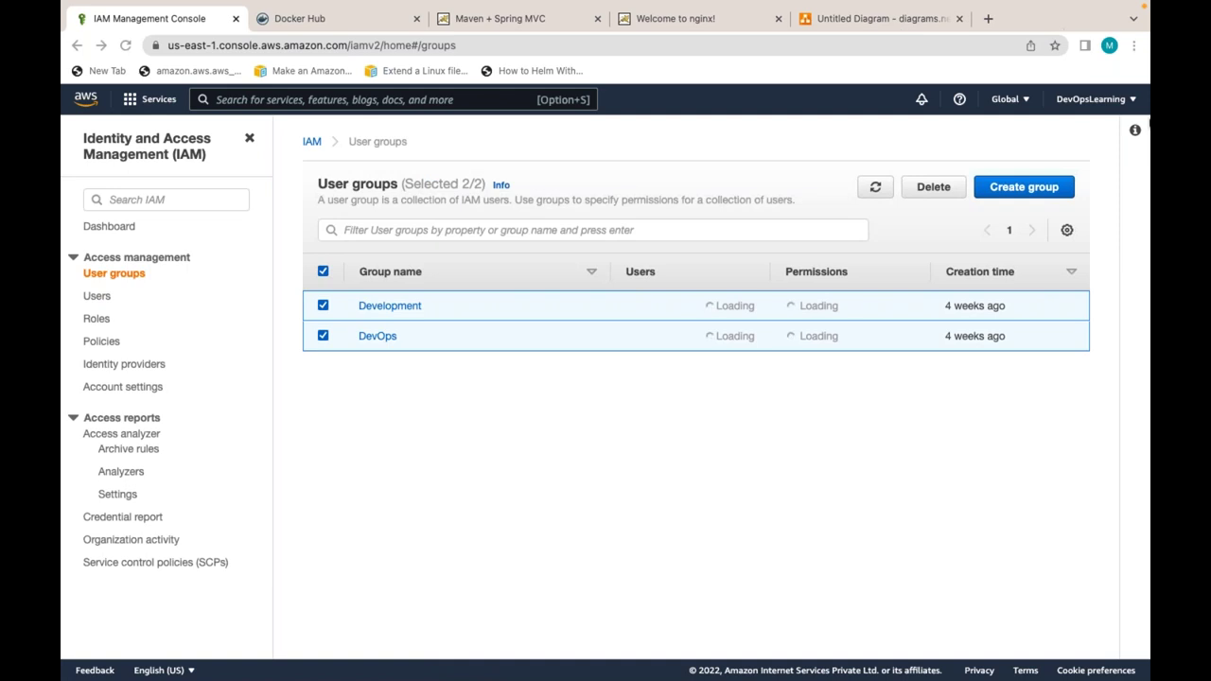
pyautogui.click(939, 192)
pyautogui.click(440, 435)
pyautogui.write('delete')
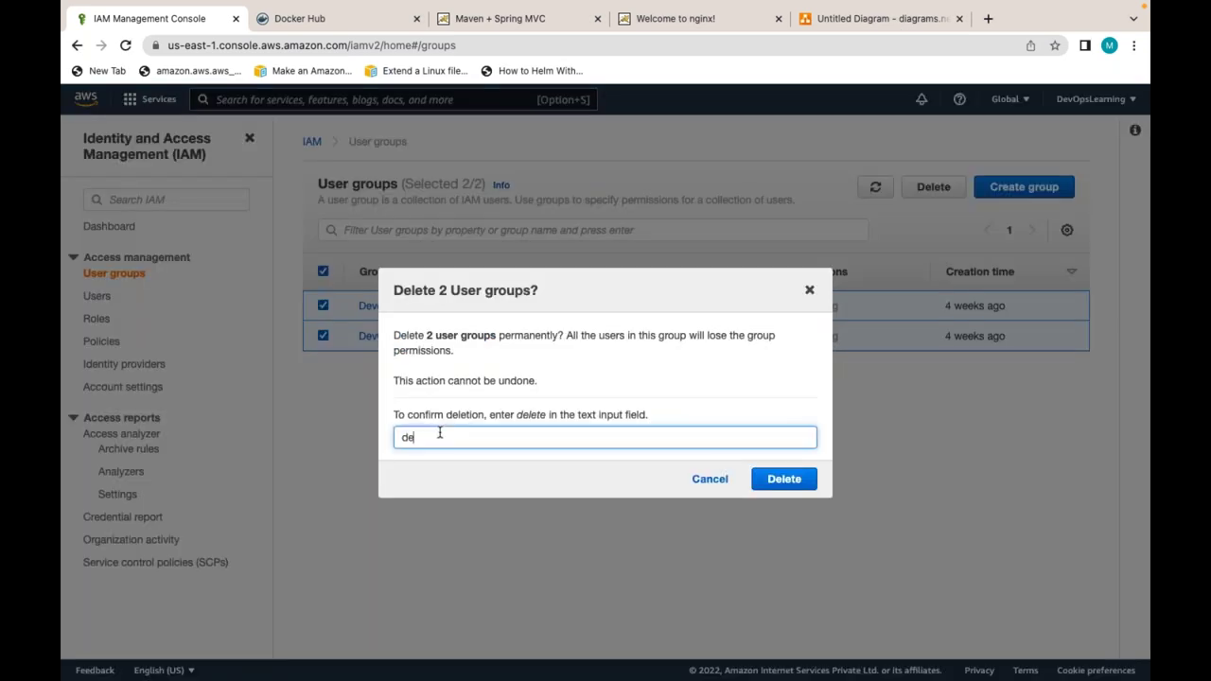
pyautogui.click(762, 473)
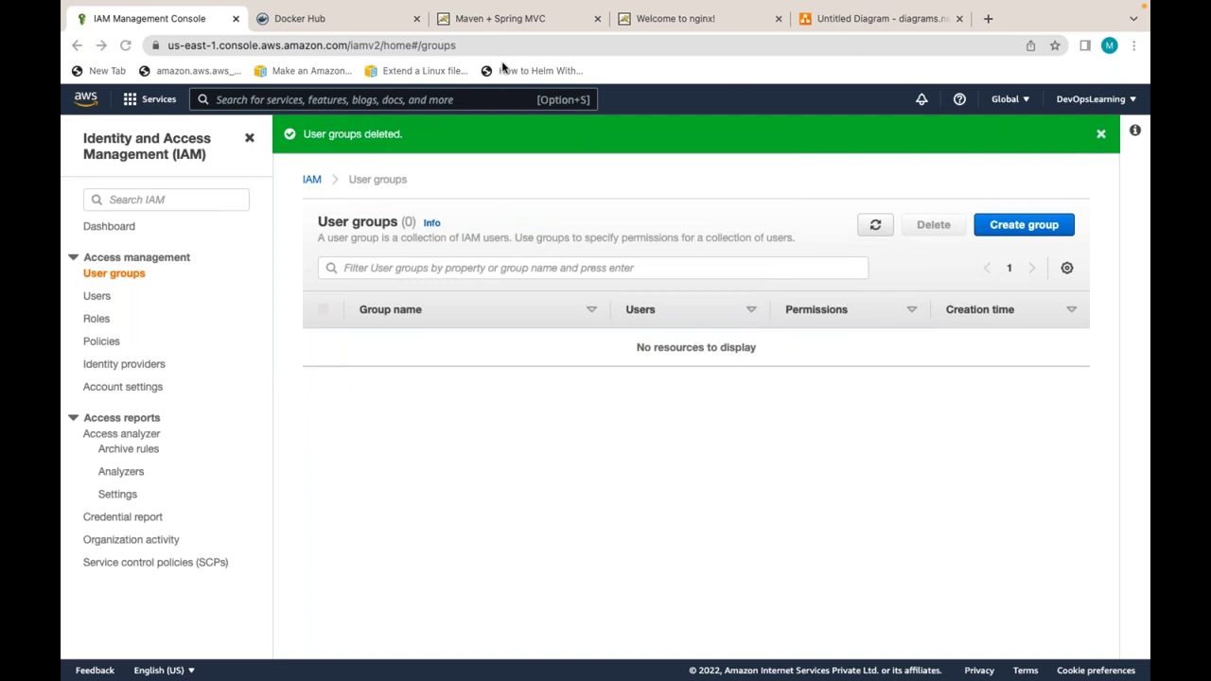
# Start a new user group named DevOps.
pyautogui.click(1030, 228)
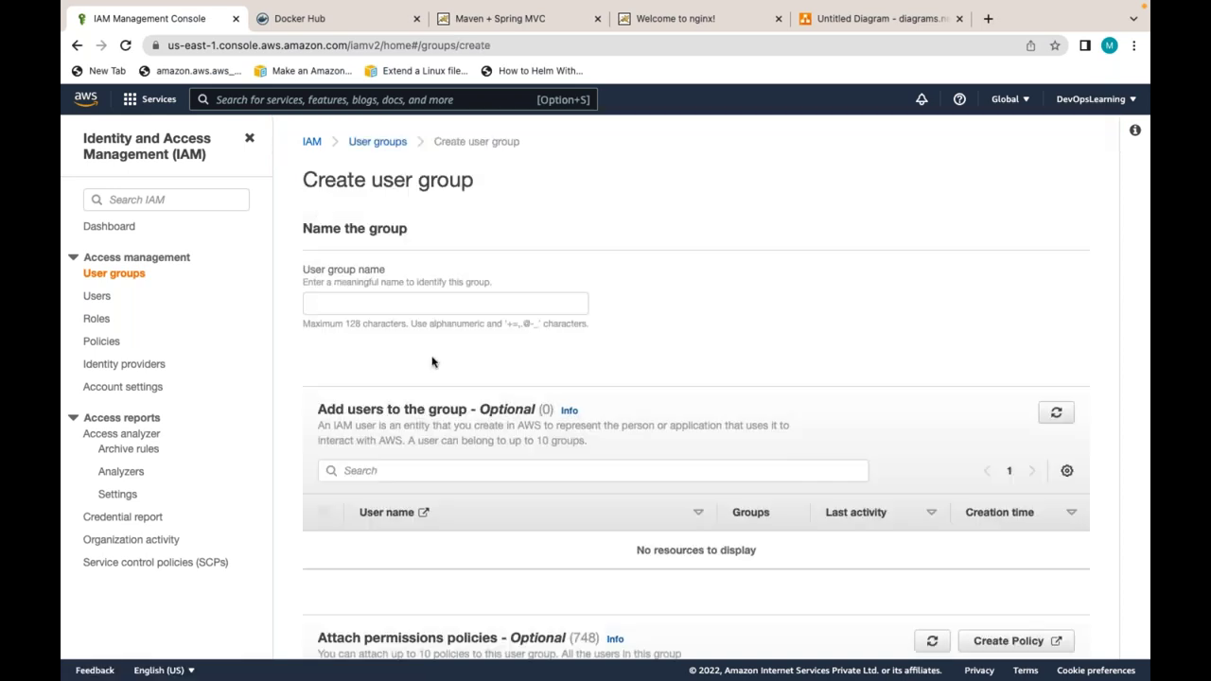
pyautogui.scroll(-3, 444, 360)
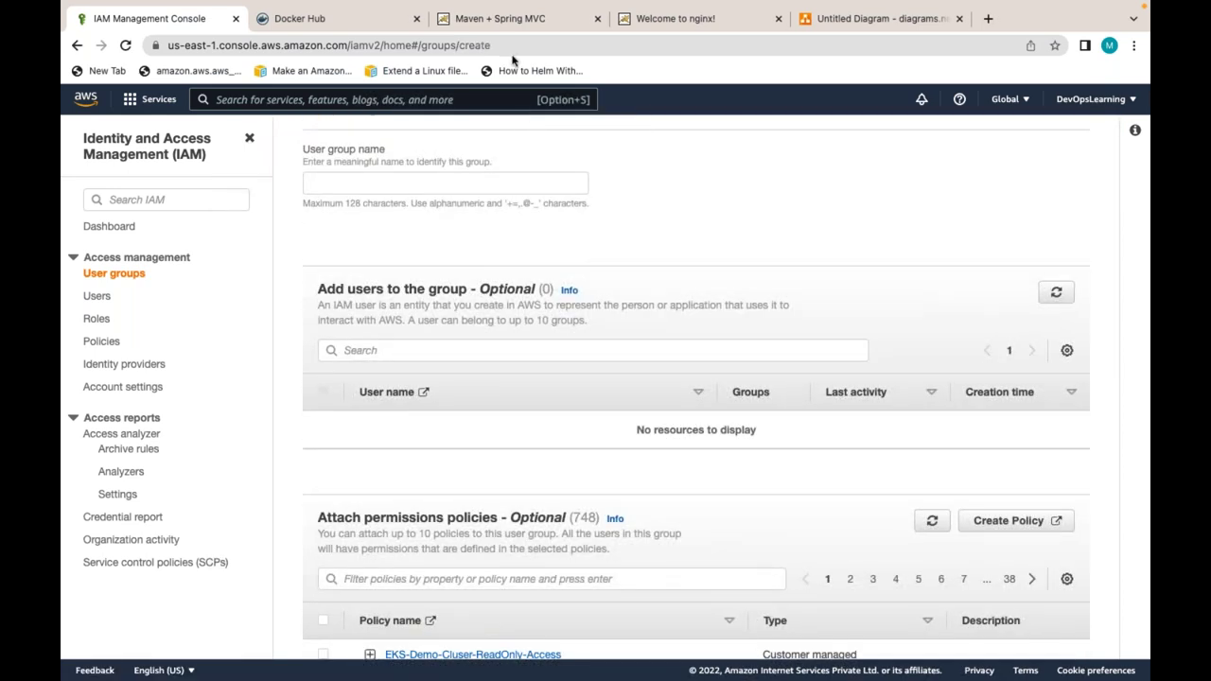
pyautogui.scroll(-2, 486, 466)
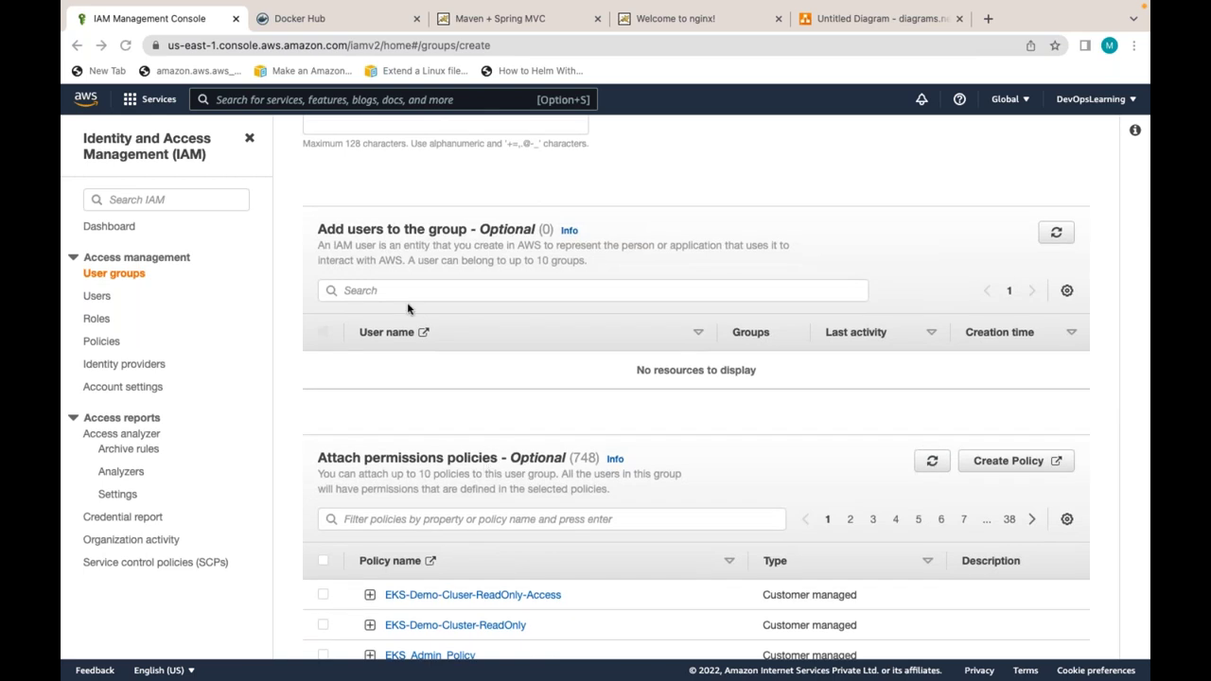
pyautogui.scroll(1, 408, 308)
pyautogui.scroll(3, 407, 308)
pyautogui.click(356, 302)
pyautogui.write('DevOps')
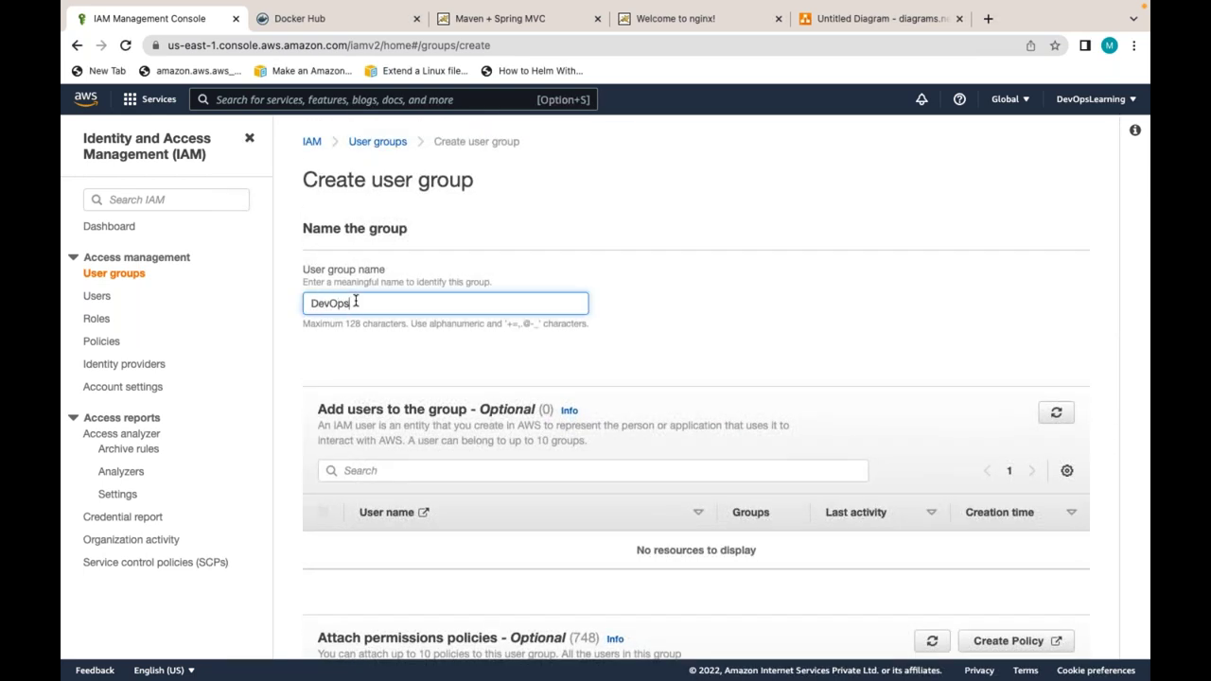
pyautogui.scroll(-10, 677, 330)
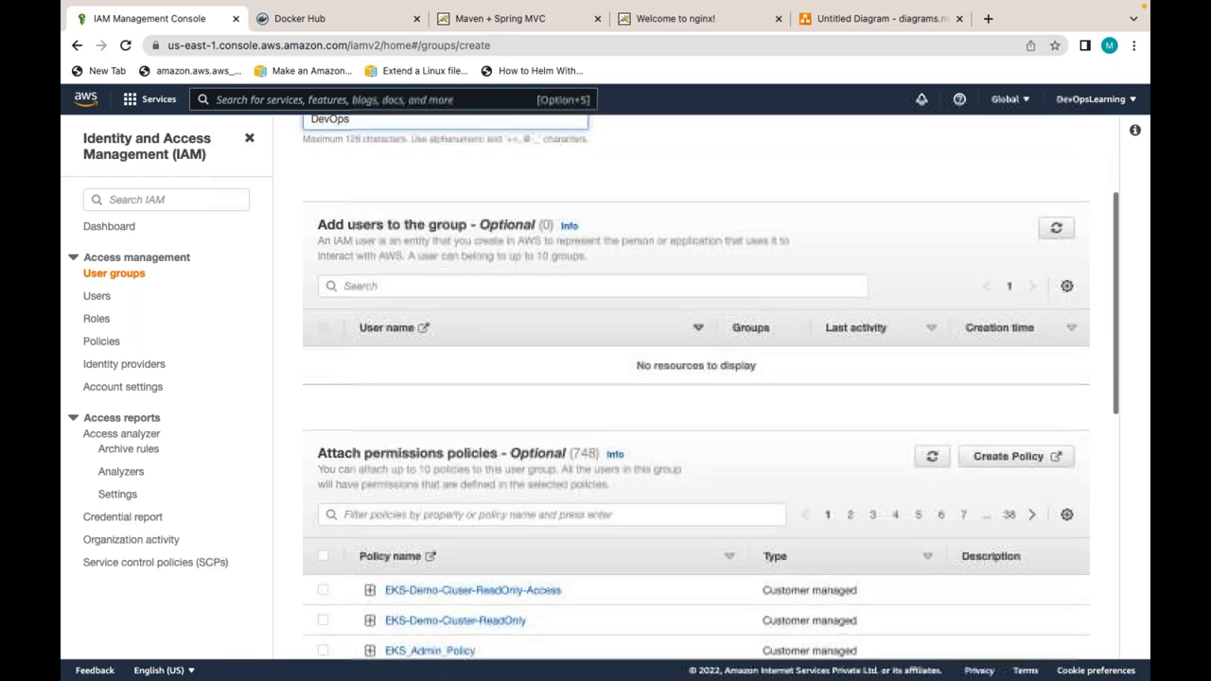
pyautogui.scroll(5, 649, 369)
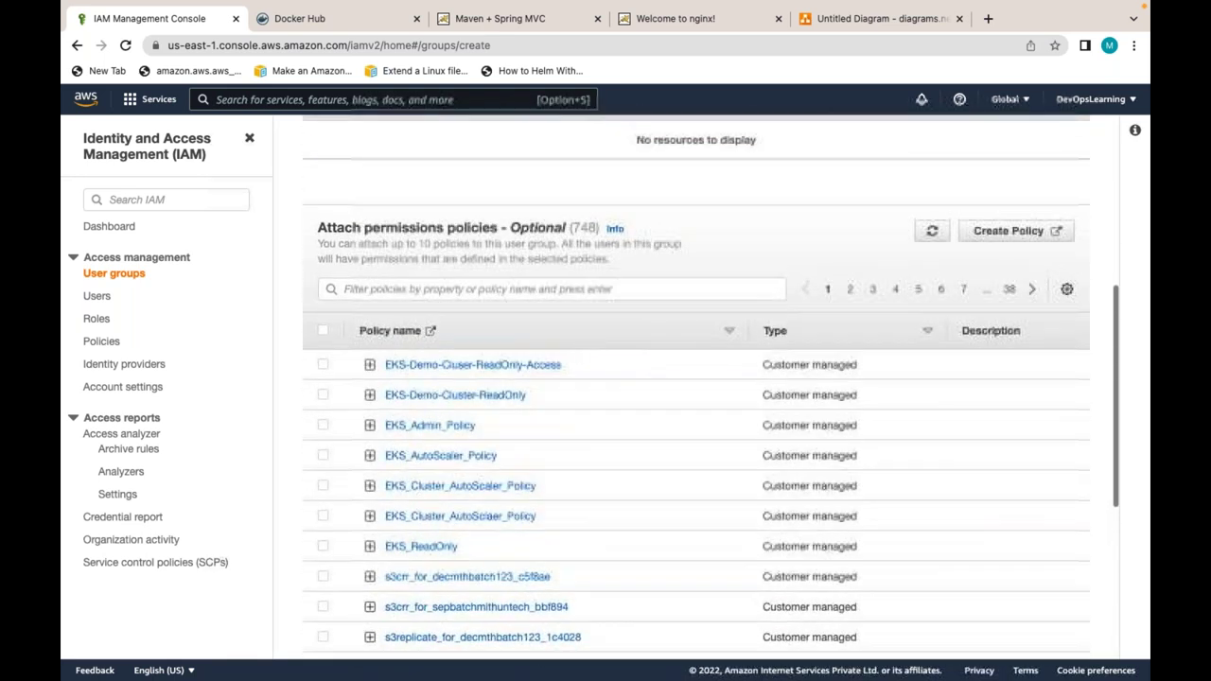
pyautogui.scroll(5, 441, 291)
pyautogui.doubleClick(330, 298)
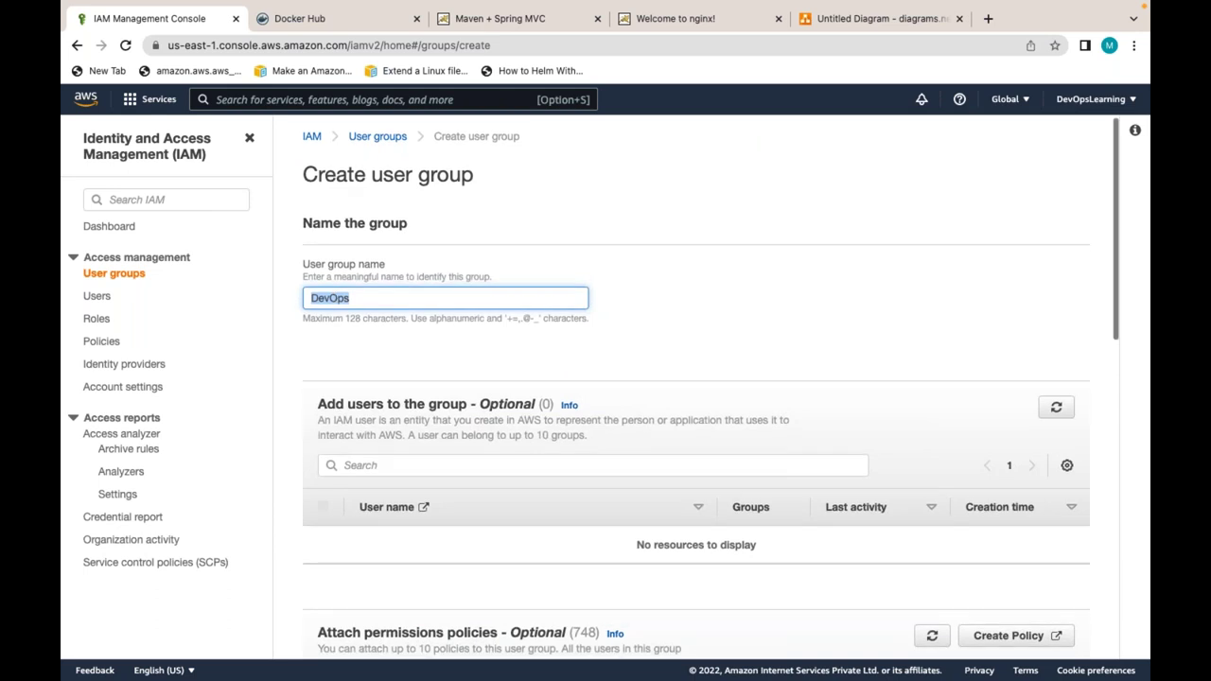
pyautogui.scroll(-5, 454, 398)
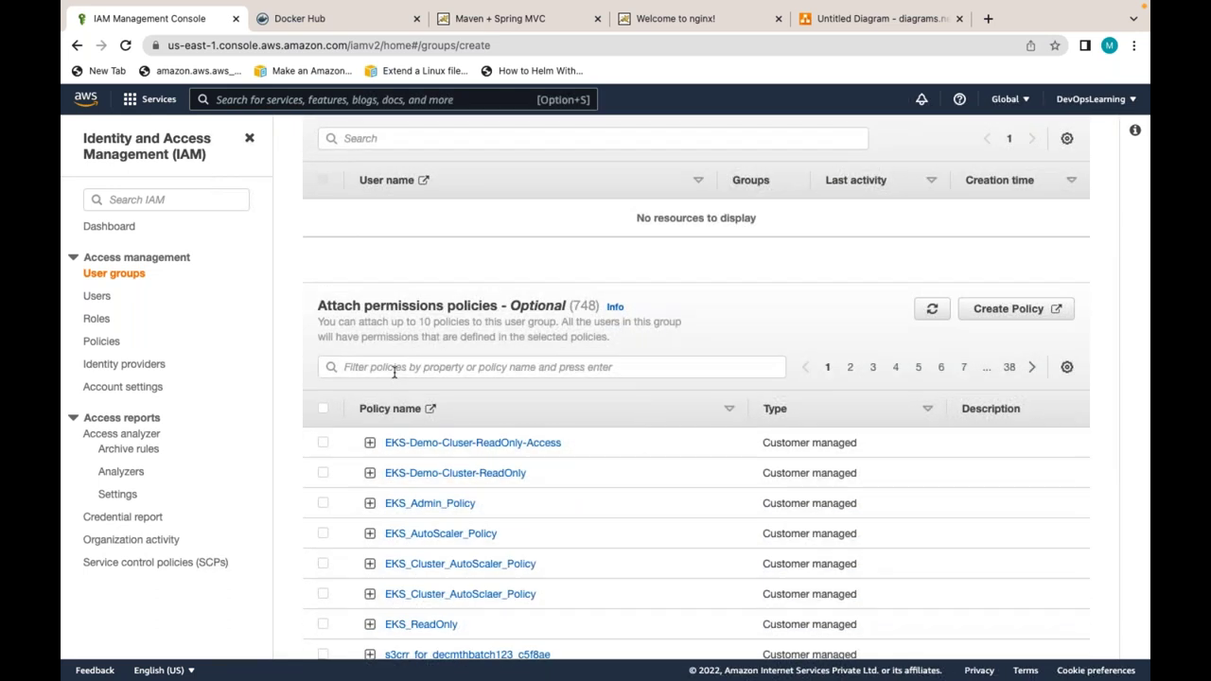
pyautogui.scroll(-2, 395, 372)
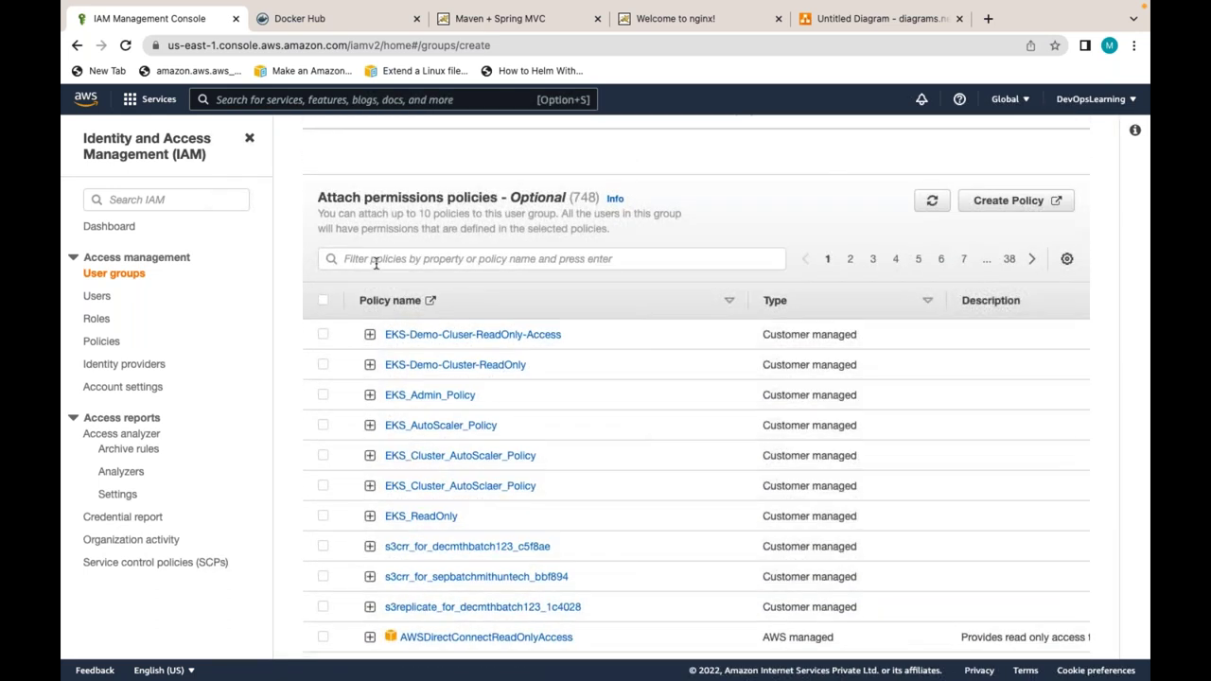
# Attach AmazonEC2FullAccess and AmazonS3FullAccess to the DevOps group.
pyautogui.click(376, 262)
pyautogui.write('Ec2')
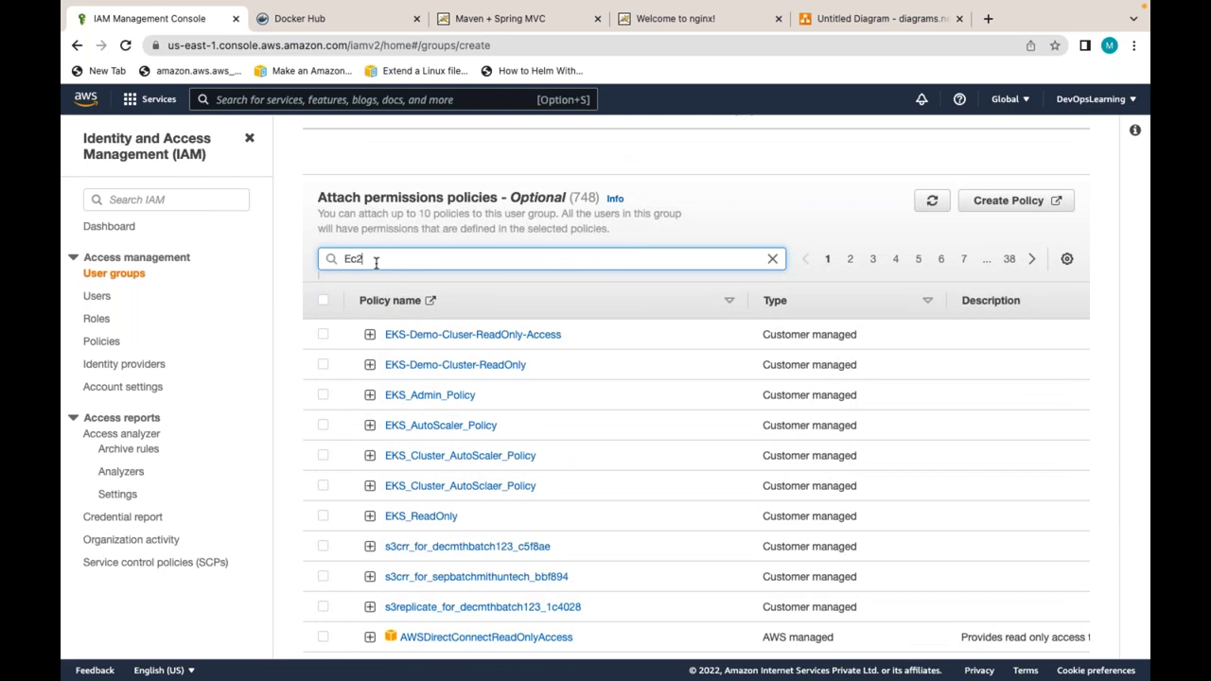
pyautogui.write('Full')
pyautogui.press('Return')
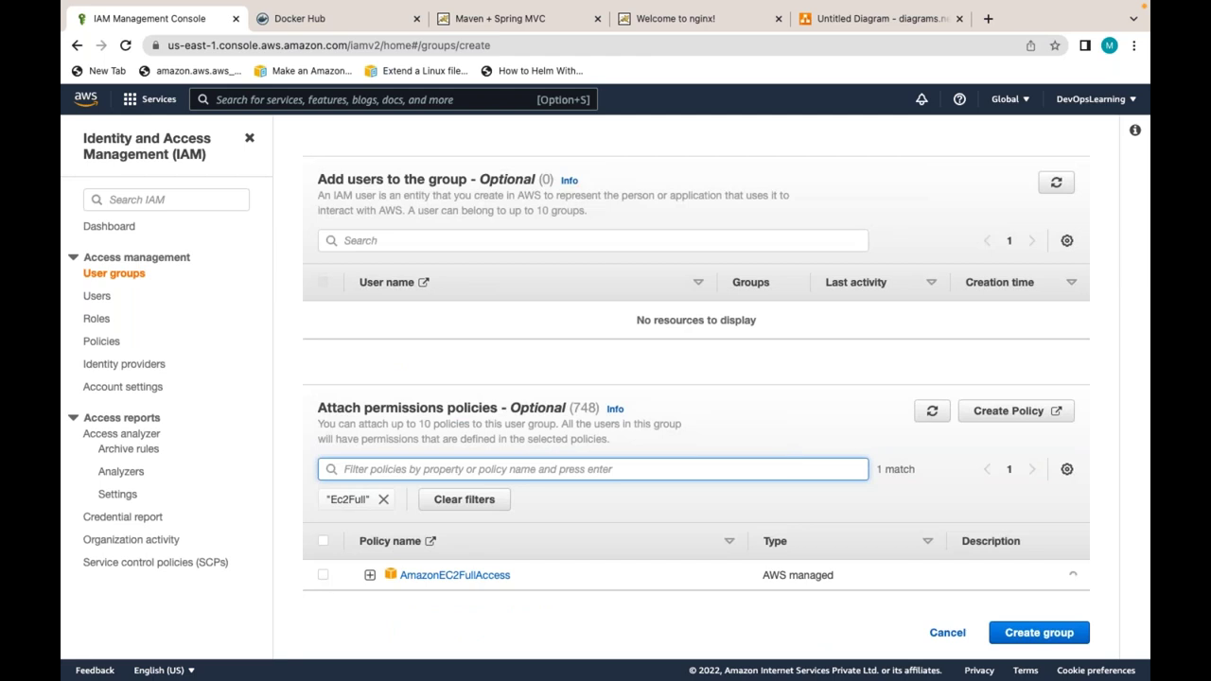
pyautogui.click(323, 574)
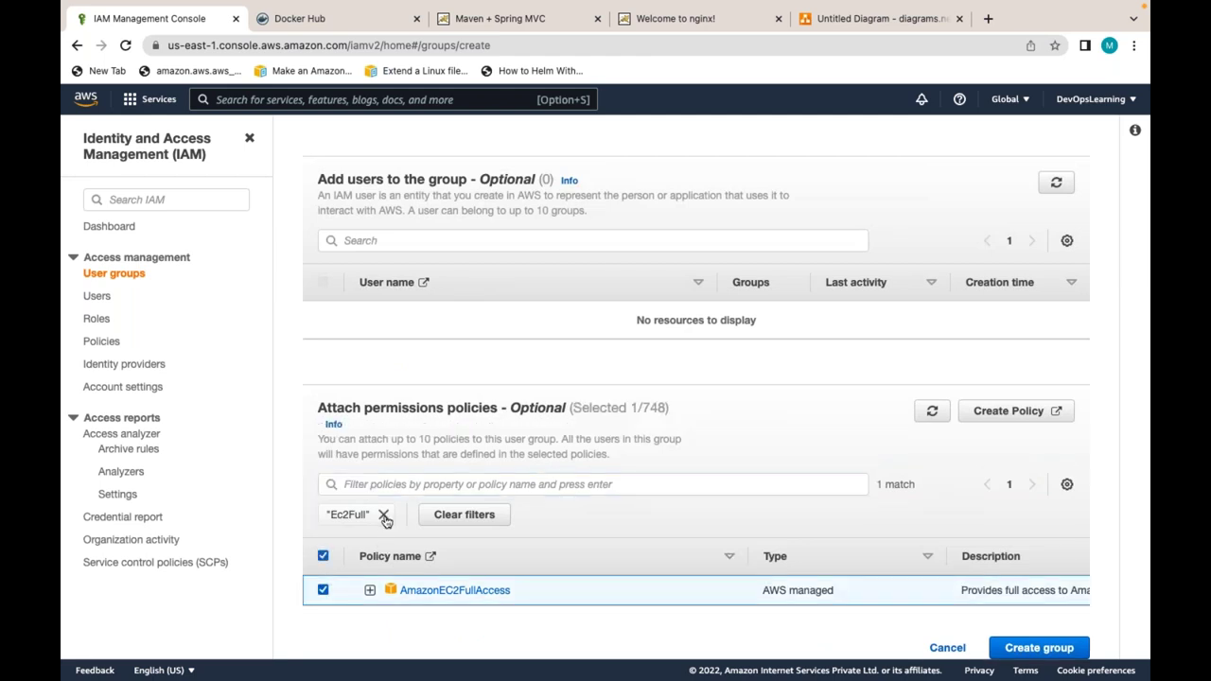
pyautogui.click(383, 515)
pyautogui.click(341, 485)
pyautogui.write('S3Full')
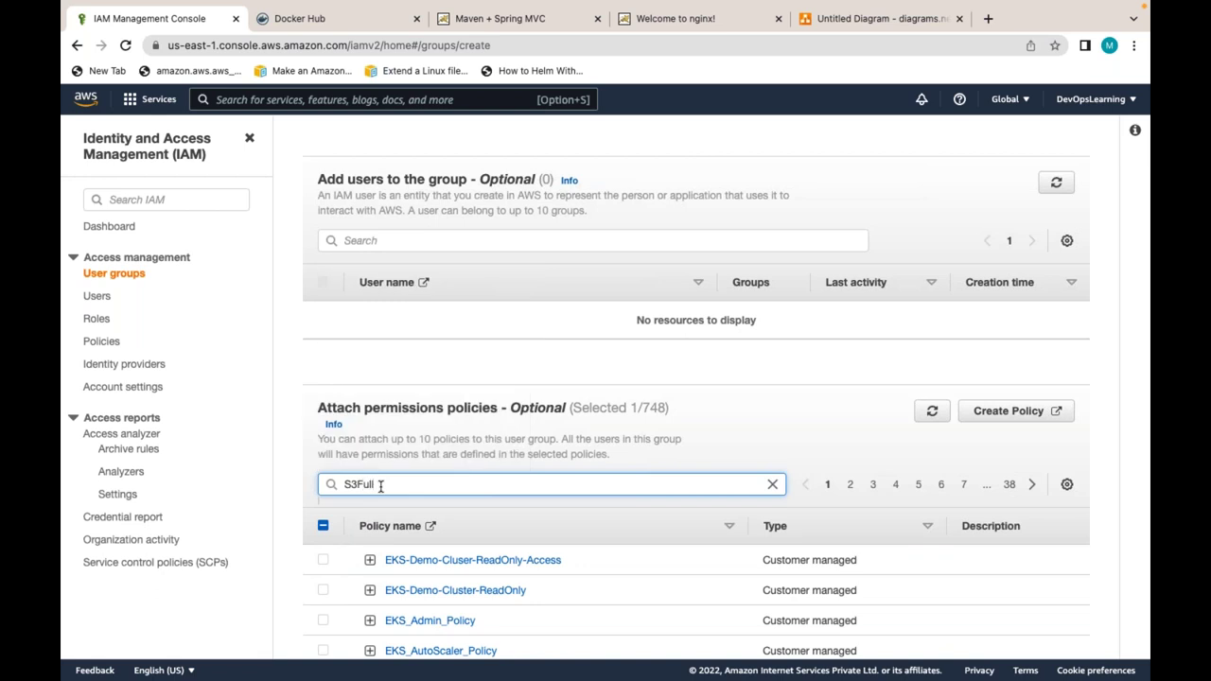
pyautogui.press('Return')
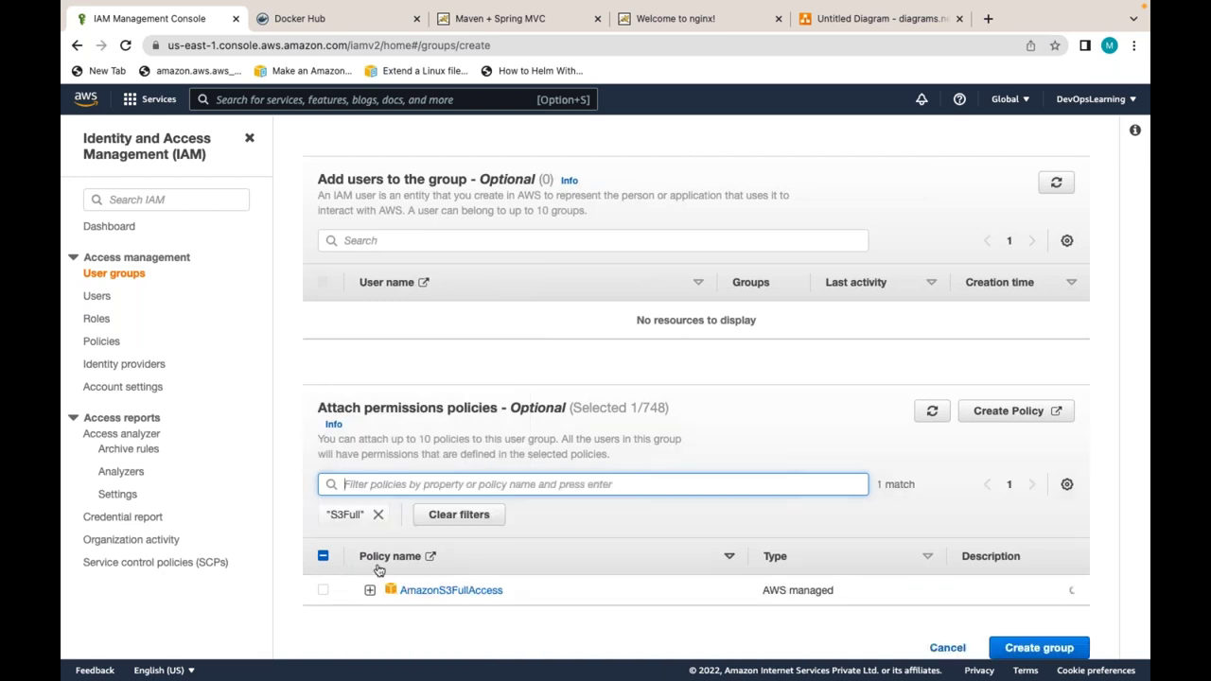
pyautogui.click(323, 589)
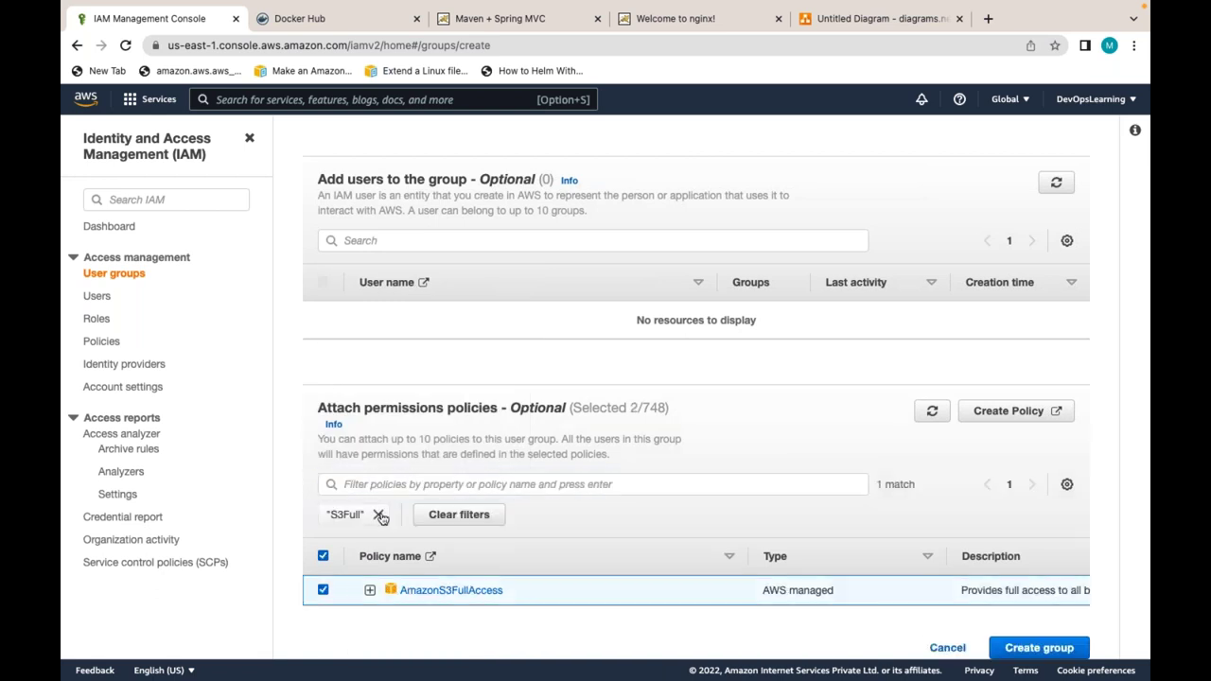
pyautogui.click(380, 515)
# Add AmazonVPCFullAccess and create the DevOps group.
pyautogui.scroll(-2, 381, 473)
pyautogui.click(380, 410)
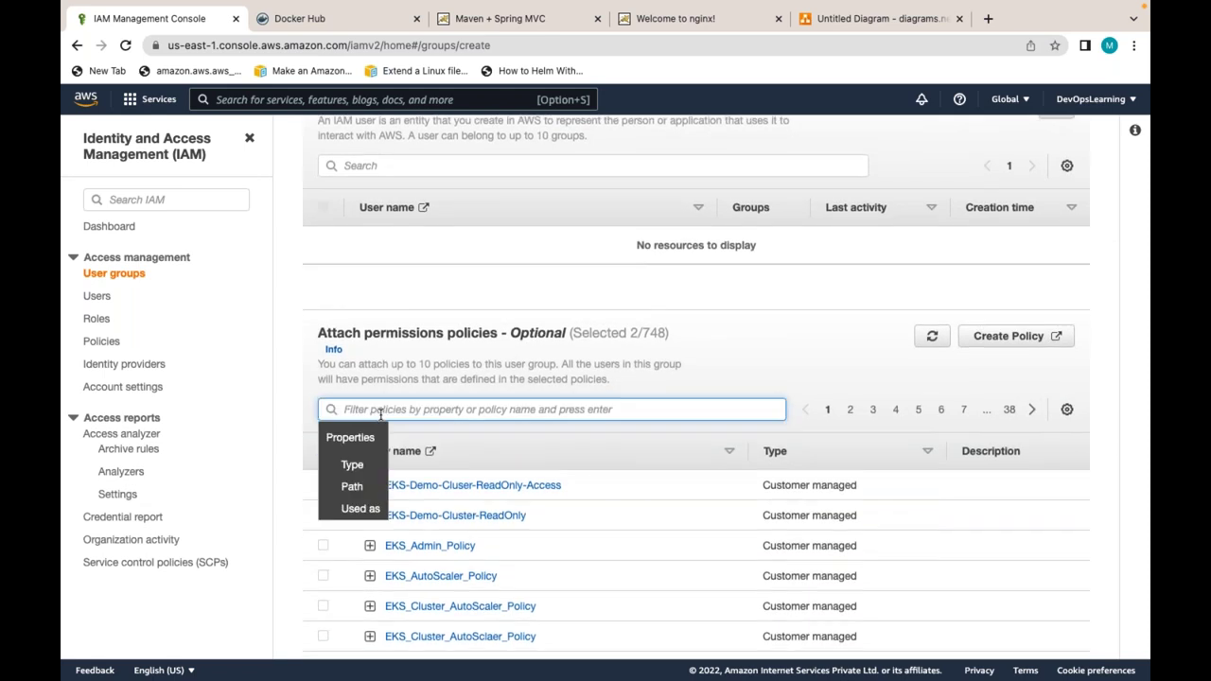
pyautogui.write('VPCFill')
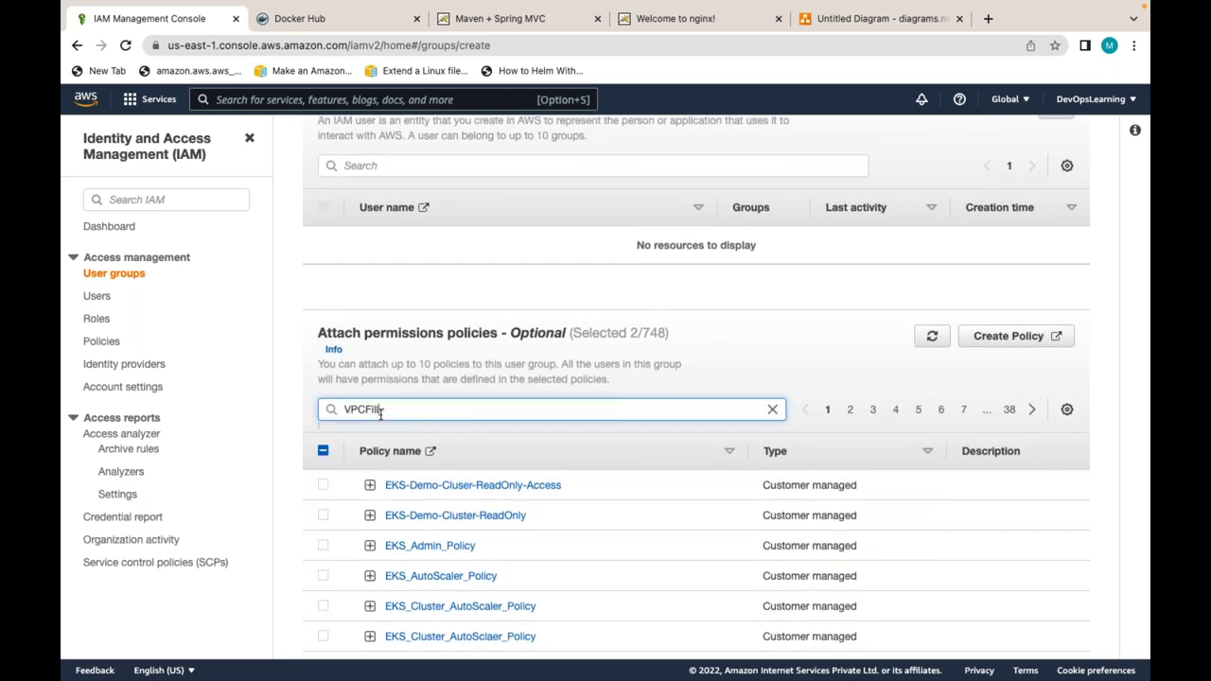
pyautogui.write('ull')
pyautogui.press('Return')
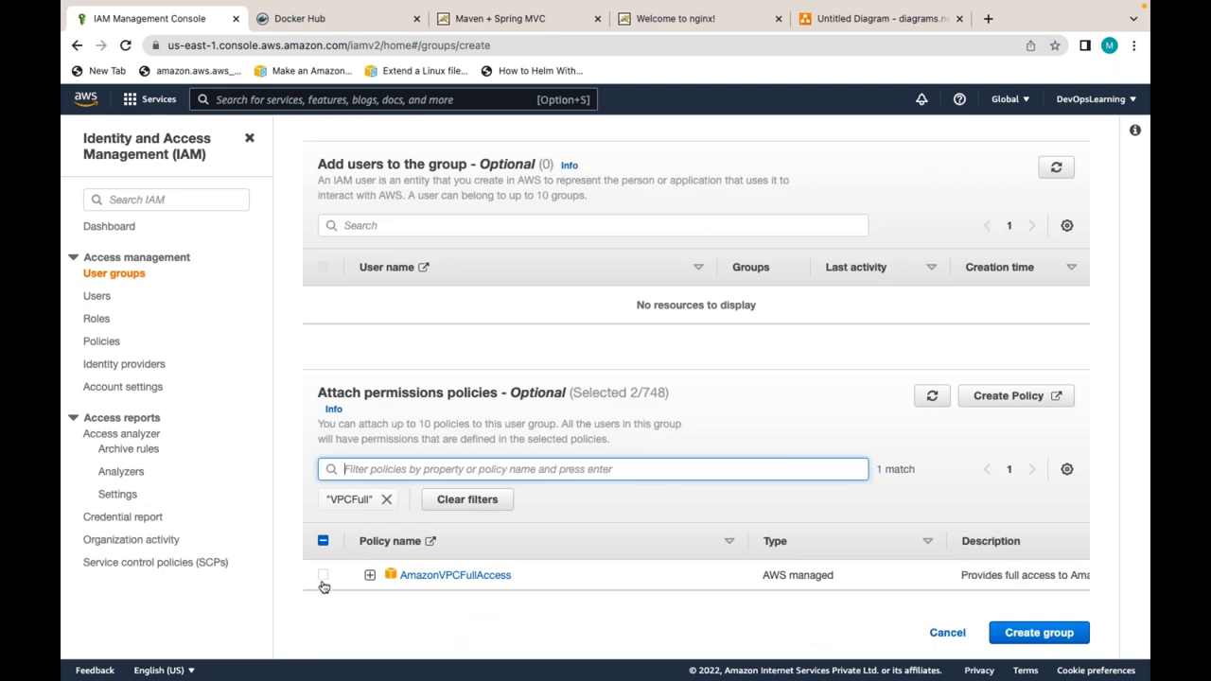
pyautogui.click(323, 578)
pyautogui.click(388, 500)
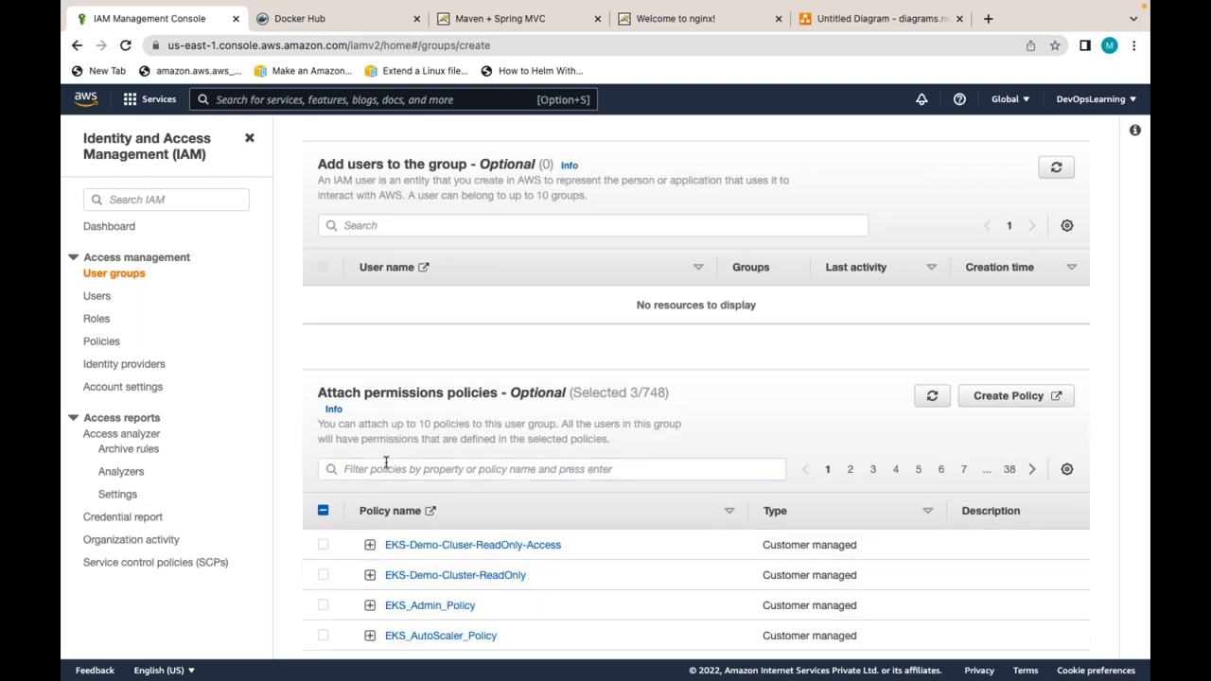
pyautogui.click(387, 468)
pyautogui.scroll(-3, 387, 468)
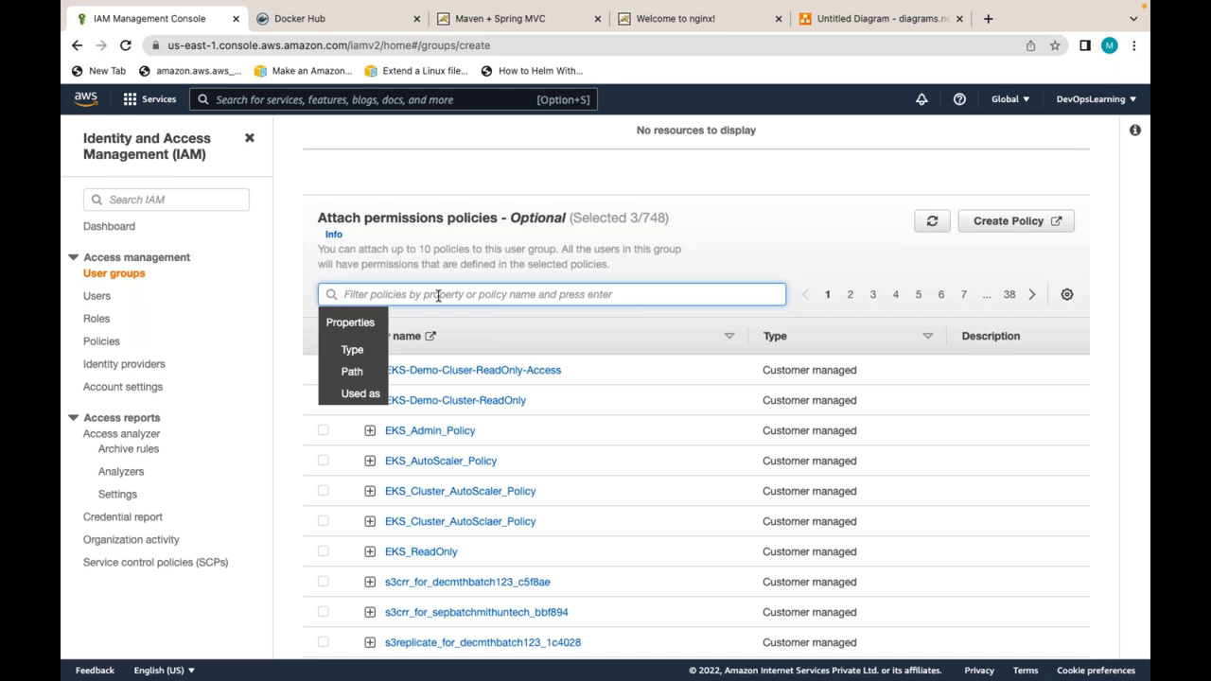
pyautogui.scroll(-5, 438, 296)
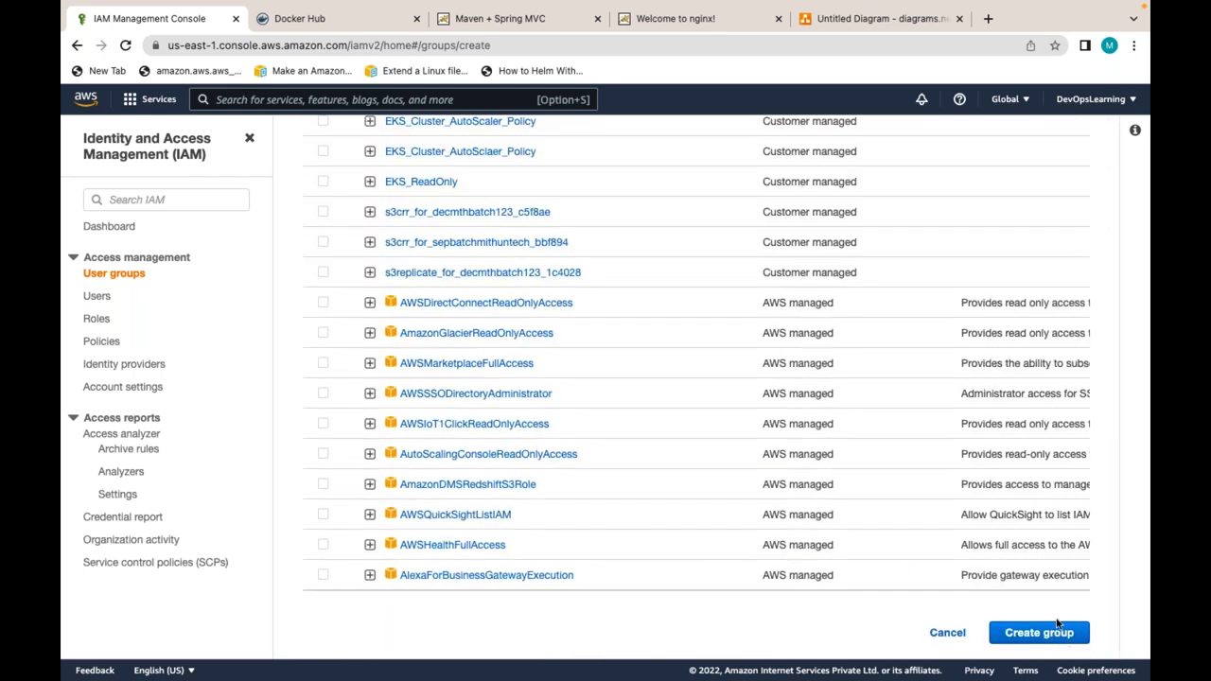
pyautogui.click(1045, 636)
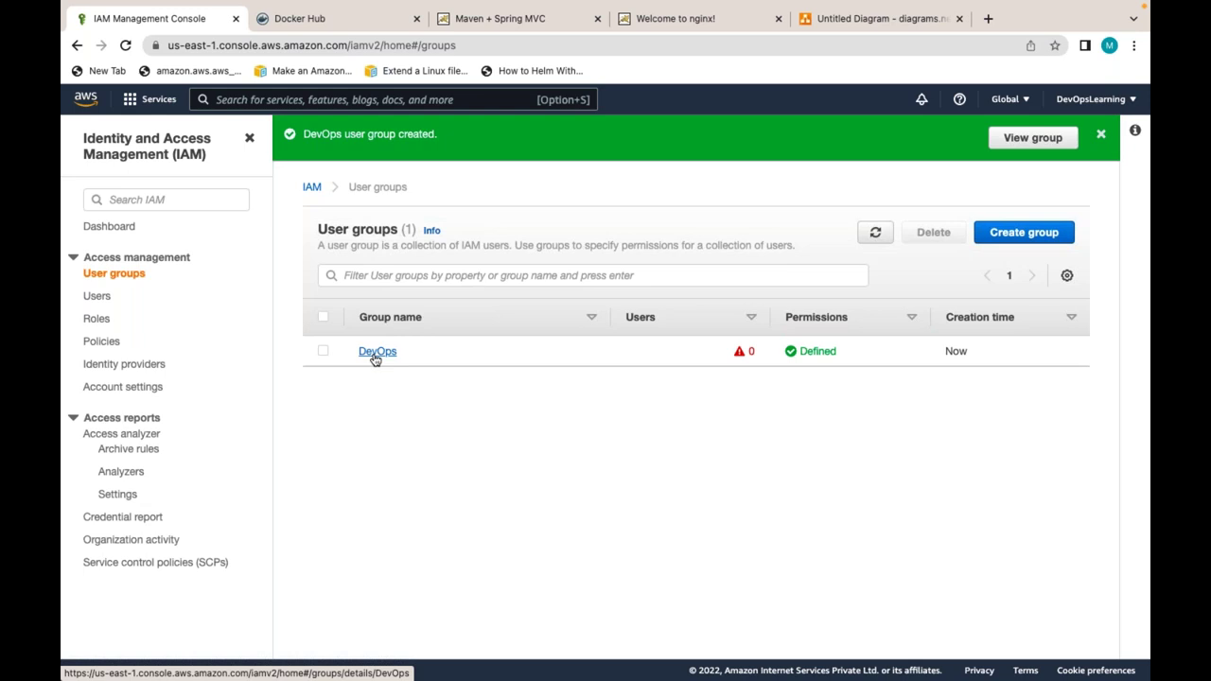
# Start another user group named Development.
pyautogui.click(1047, 239)
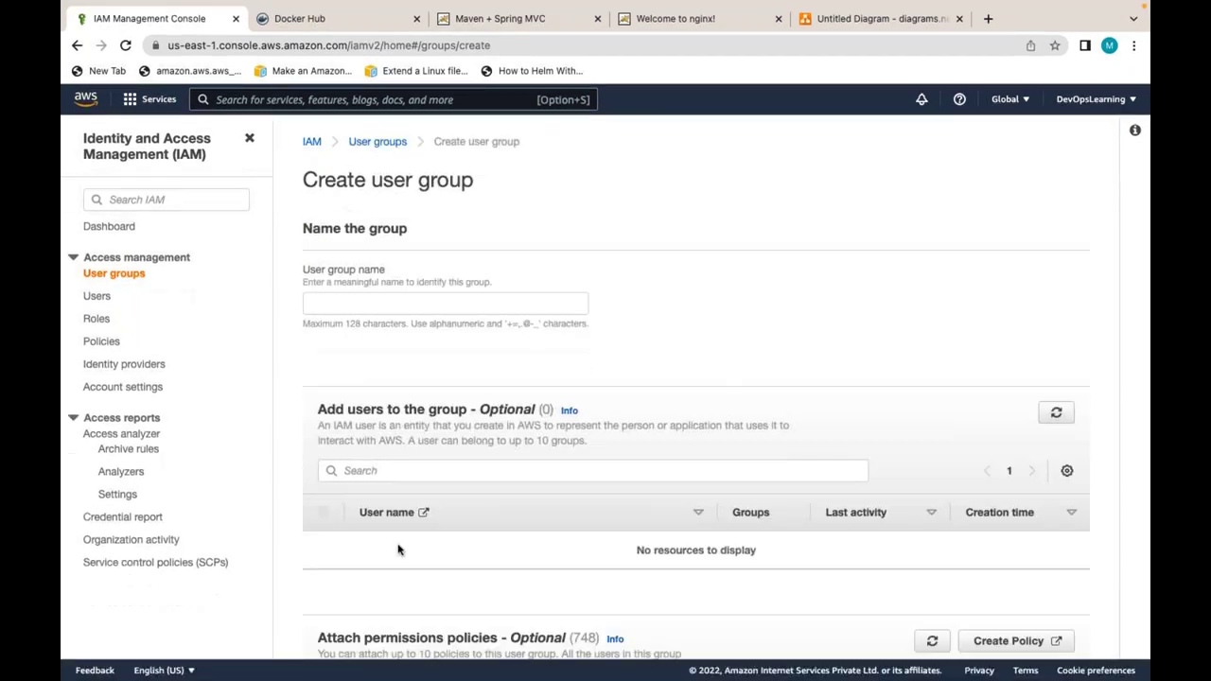
pyautogui.scroll(-3, 398, 550)
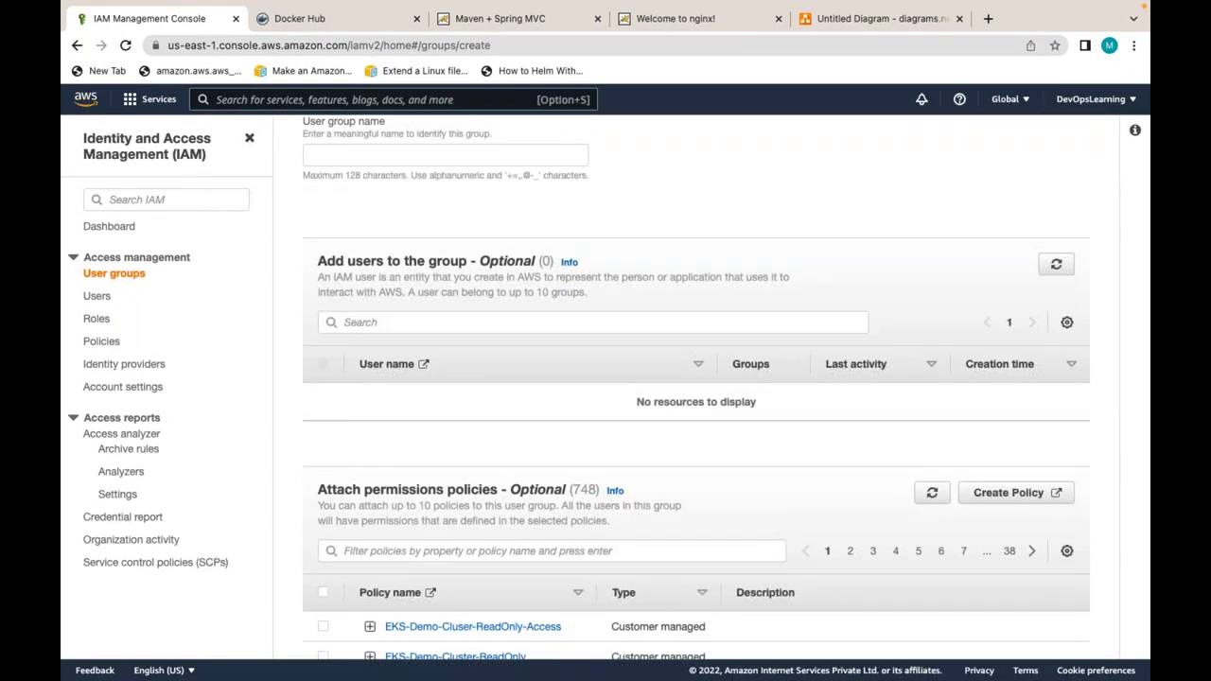
pyautogui.scroll(3, 697, 379)
pyautogui.click(445, 303)
pyautogui.write('d')
pyautogui.press('BackSpace')
pyautogui.write('Dev')
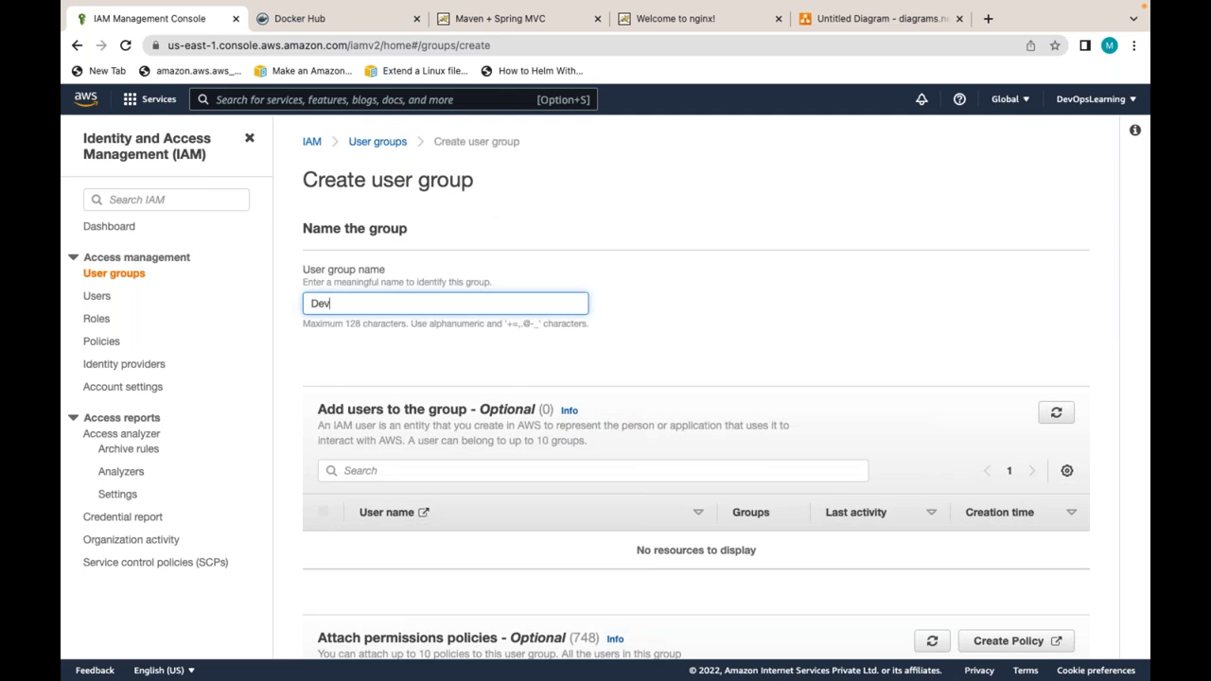
pyautogui.write('elopment')
pyautogui.scroll(-5, 1079, 573)
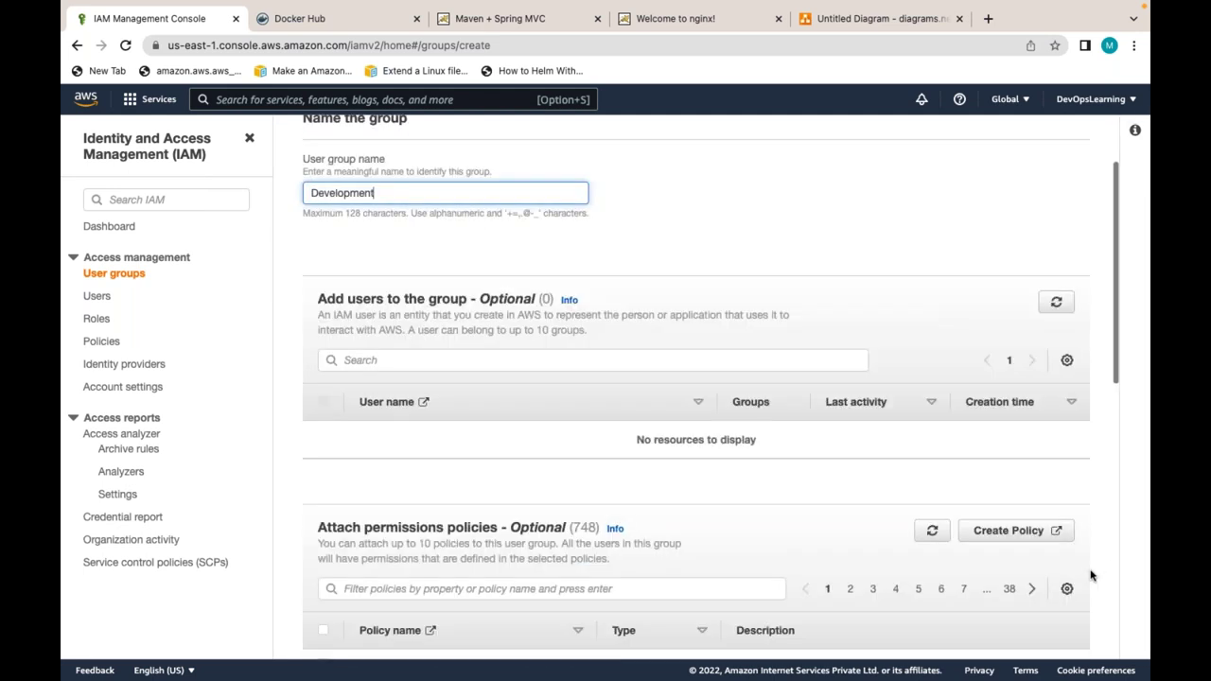
pyautogui.scroll(1, 1050, 563)
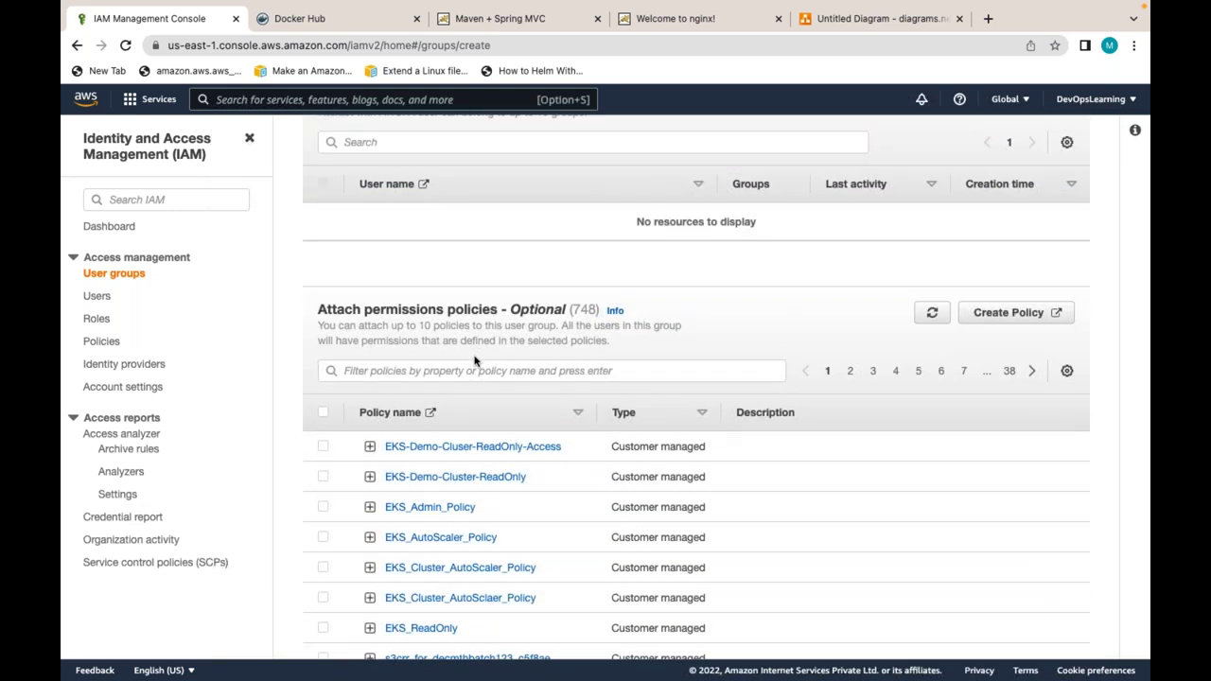
# Filter the policies by Ec2Read and select AmazonEC2ReadOnlyAccess for the group.
pyautogui.click(474, 370)
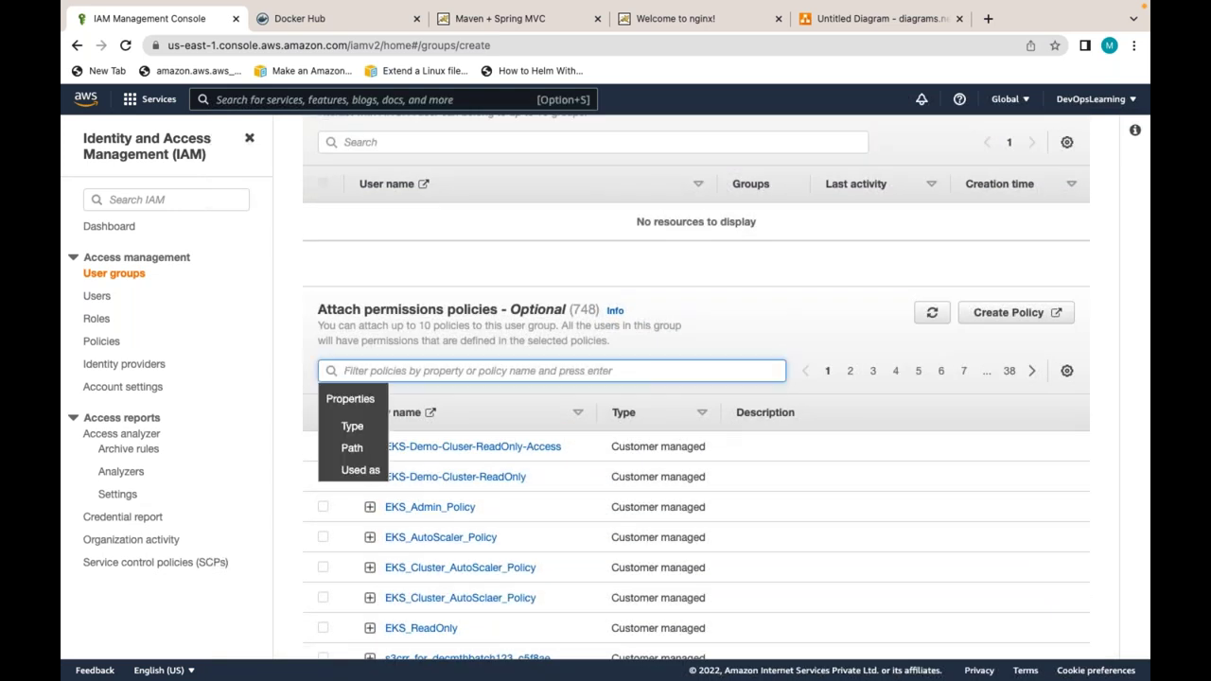
pyautogui.write('Ec2')
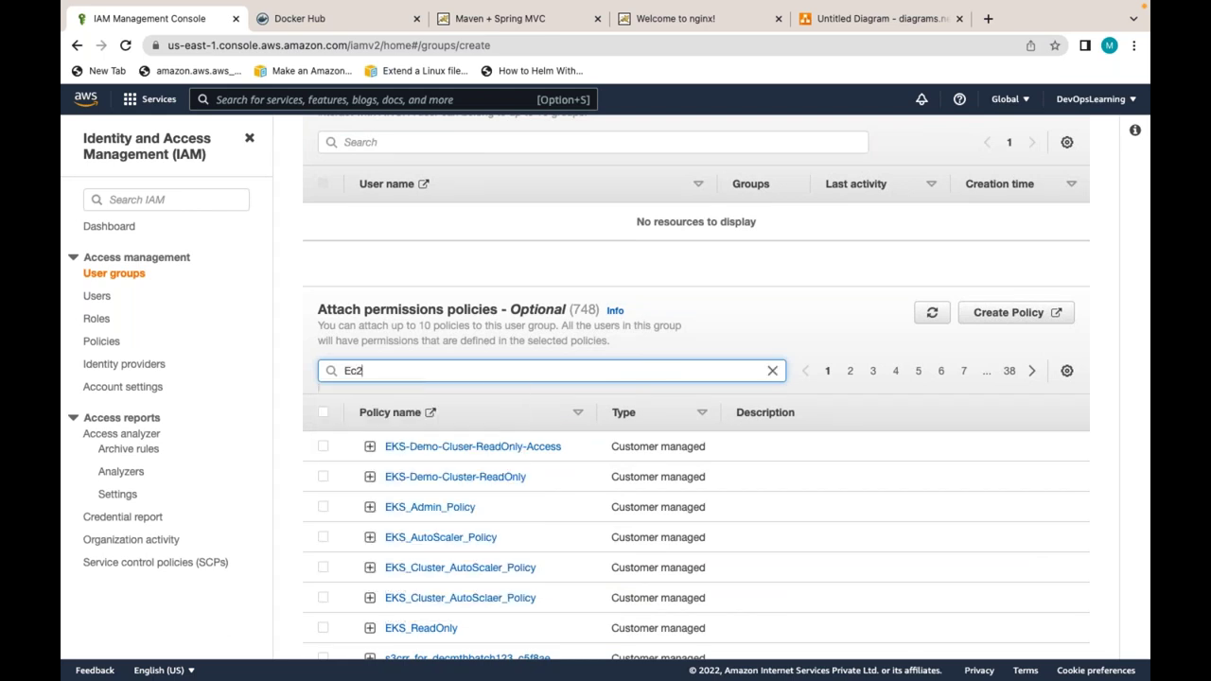
pyautogui.write('Full')
pyautogui.press('BackSpace')
pyautogui.press('BackSpace')
pyautogui.press('BackSpace')
pyautogui.press('BackSpace')
pyautogui.write('Fu')
pyautogui.press('BackSpace')
pyautogui.press('BackSpace')
pyautogui.write('REadh')
pyautogui.press('BackSpace')
pyautogui.press('Return')
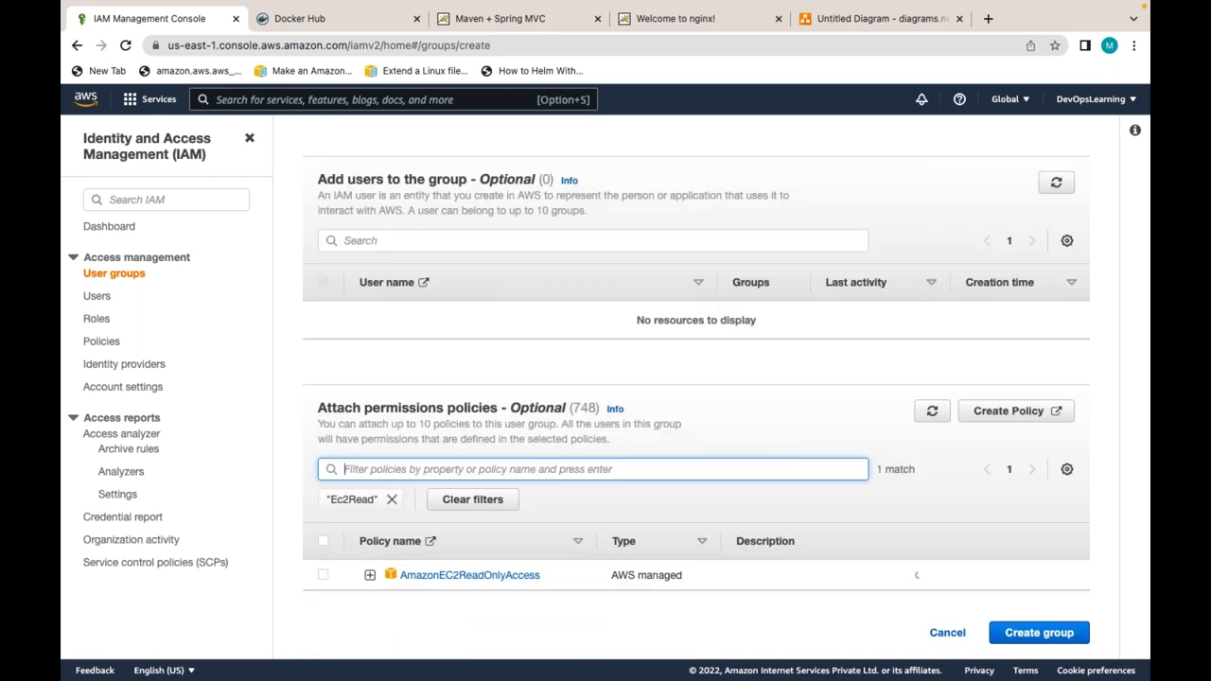
pyautogui.click(324, 576)
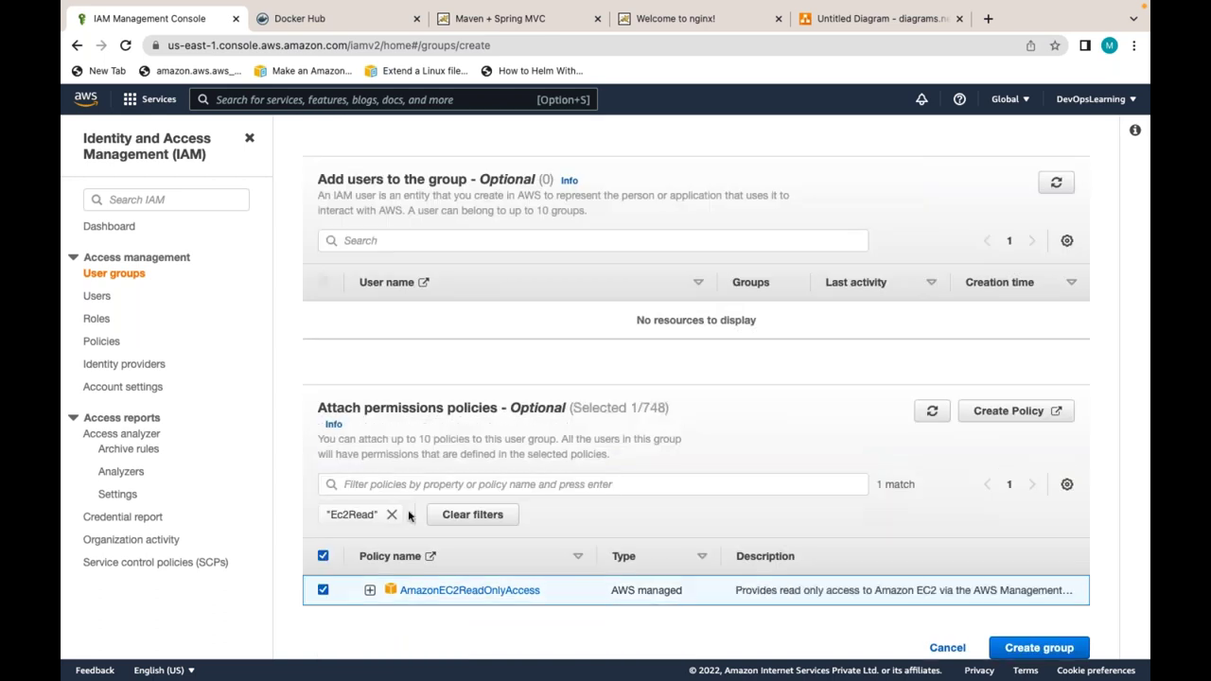
# Select AmazonS3ReadOnlyAccess and AmazonVPCReadOnlyAccess for the Development group.
pyautogui.click(392, 514)
pyautogui.click(425, 483)
pyautogui.write('S')
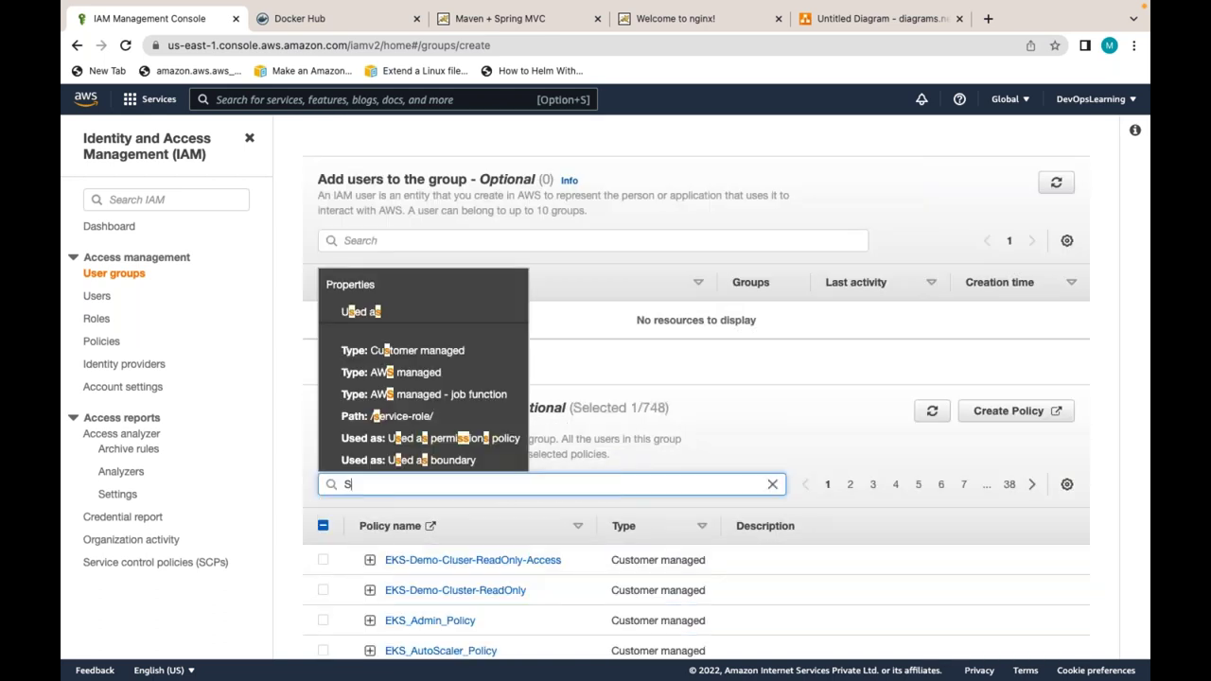
pyautogui.write('3Re')
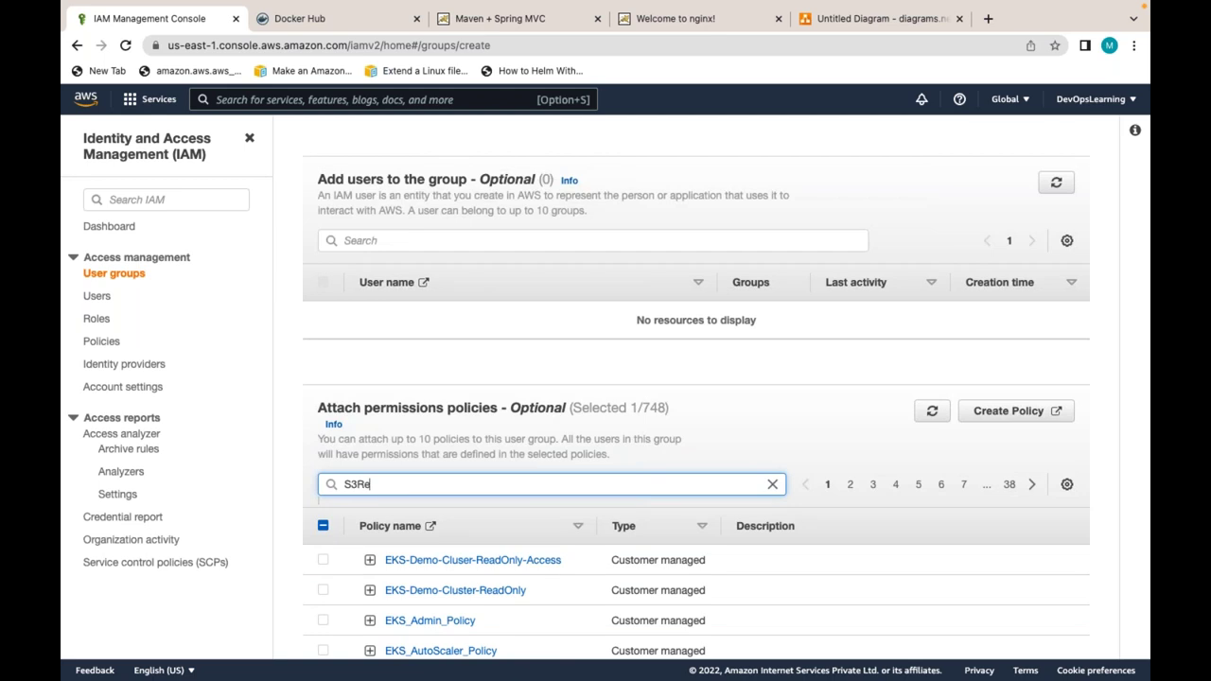
pyautogui.write('ad')
pyautogui.press('Return')
pyautogui.click(324, 587)
pyautogui.click(390, 513)
pyautogui.click(405, 486)
pyautogui.write('VPCREa')
pyautogui.press('BackSpace')
pyautogui.press('BackSpace')
pyautogui.write('ead')
pyautogui.press('Return')
pyautogui.click(325, 590)
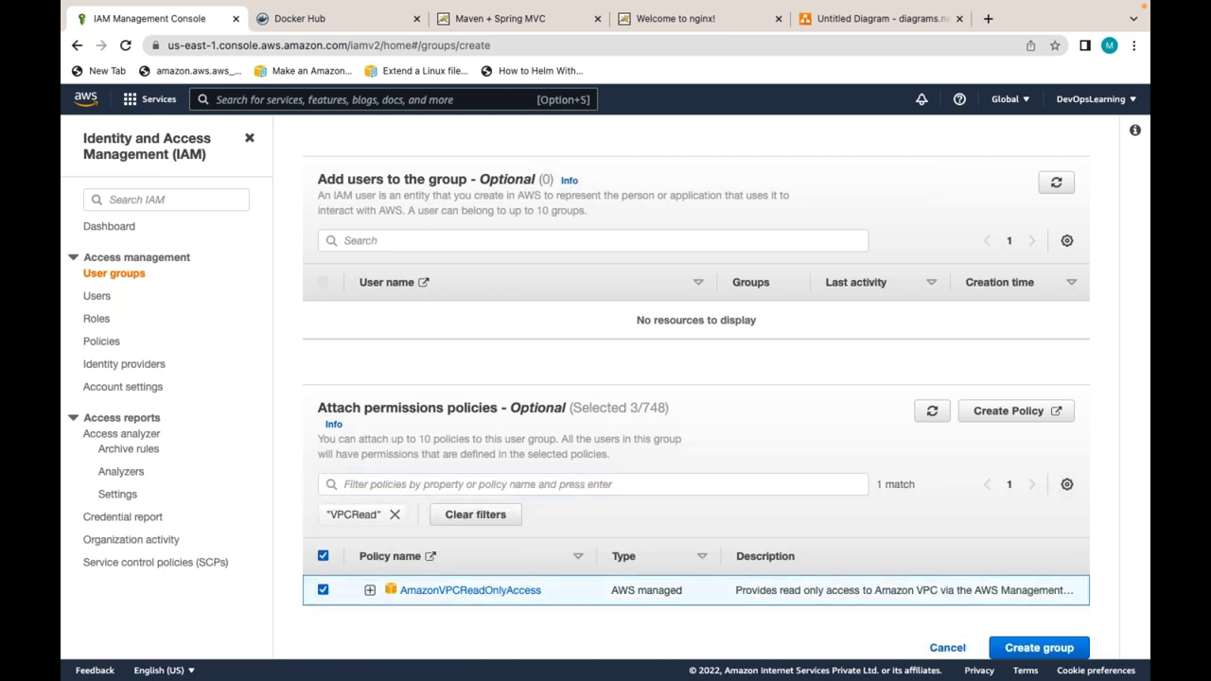
# Search the policies for ECRRead, which finds nothing, and clear the filter.
pyautogui.click(394, 514)
pyautogui.click(404, 485)
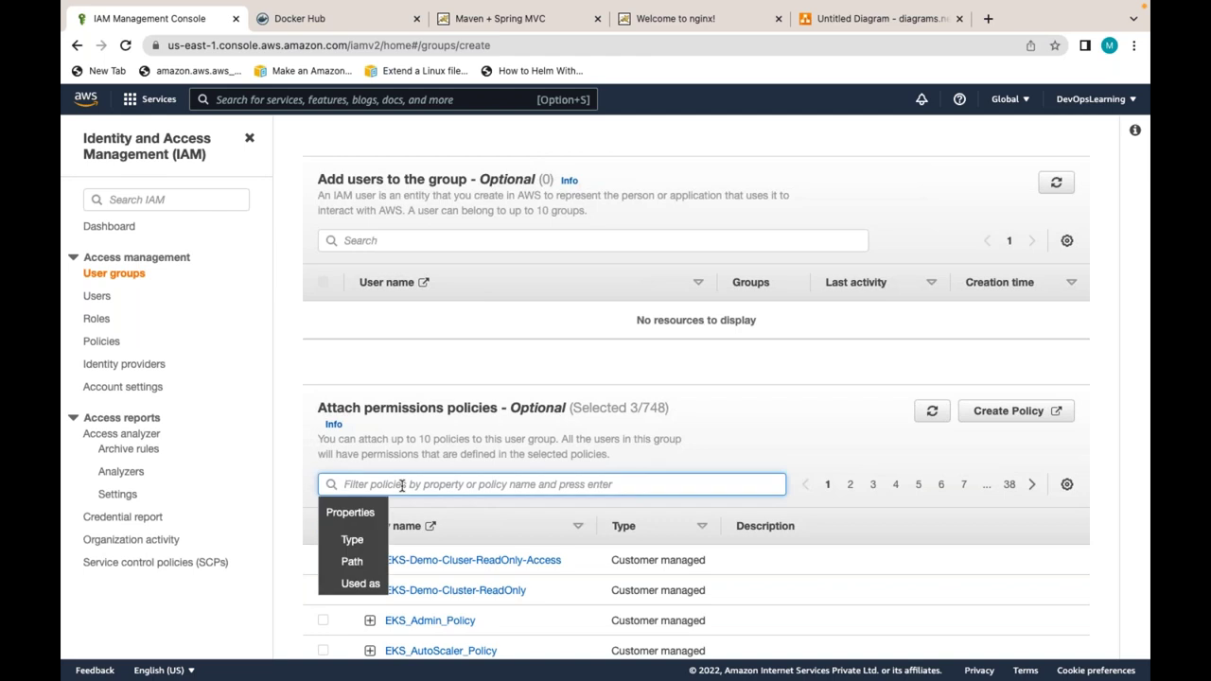
pyautogui.write('l')
pyautogui.press('BackSpace')
pyautogui.write('ECR')
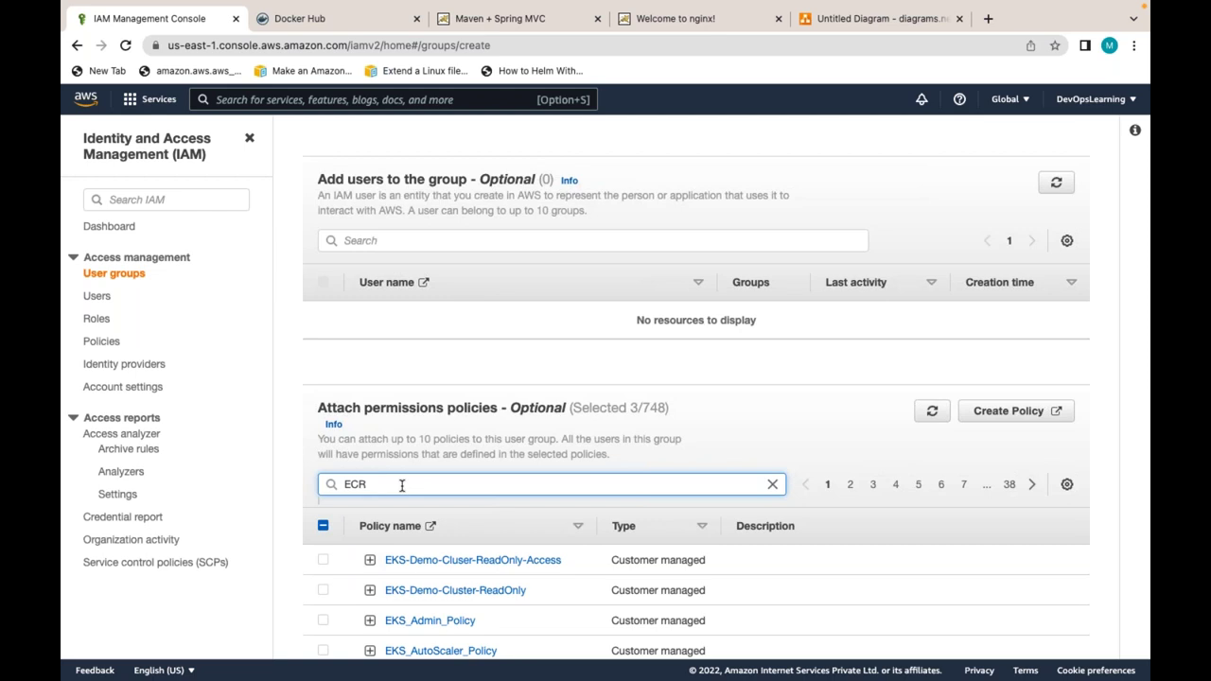
pyautogui.write('Read')
pyautogui.press('Return')
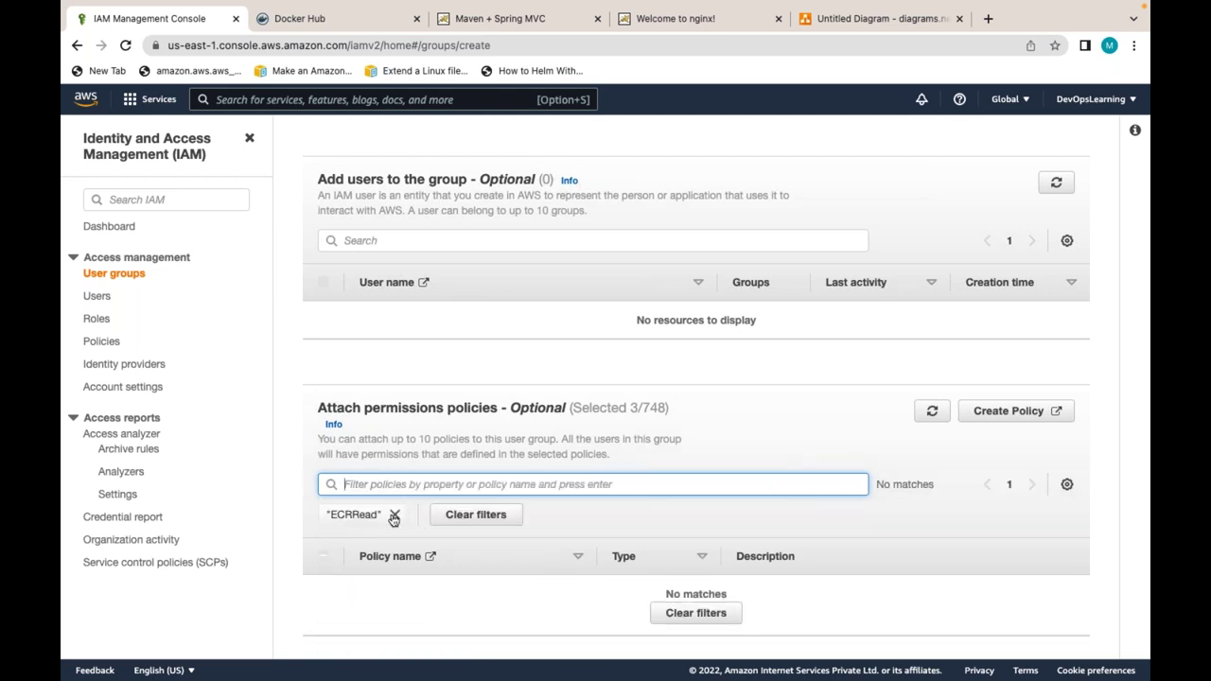
pyautogui.click(393, 515)
# Filter for ContainerRegistry, widen the name column, and leave AmazonEC2ContainerRegistryReadOnly unselected.
pyautogui.click(398, 480)
pyautogui.write('Con')
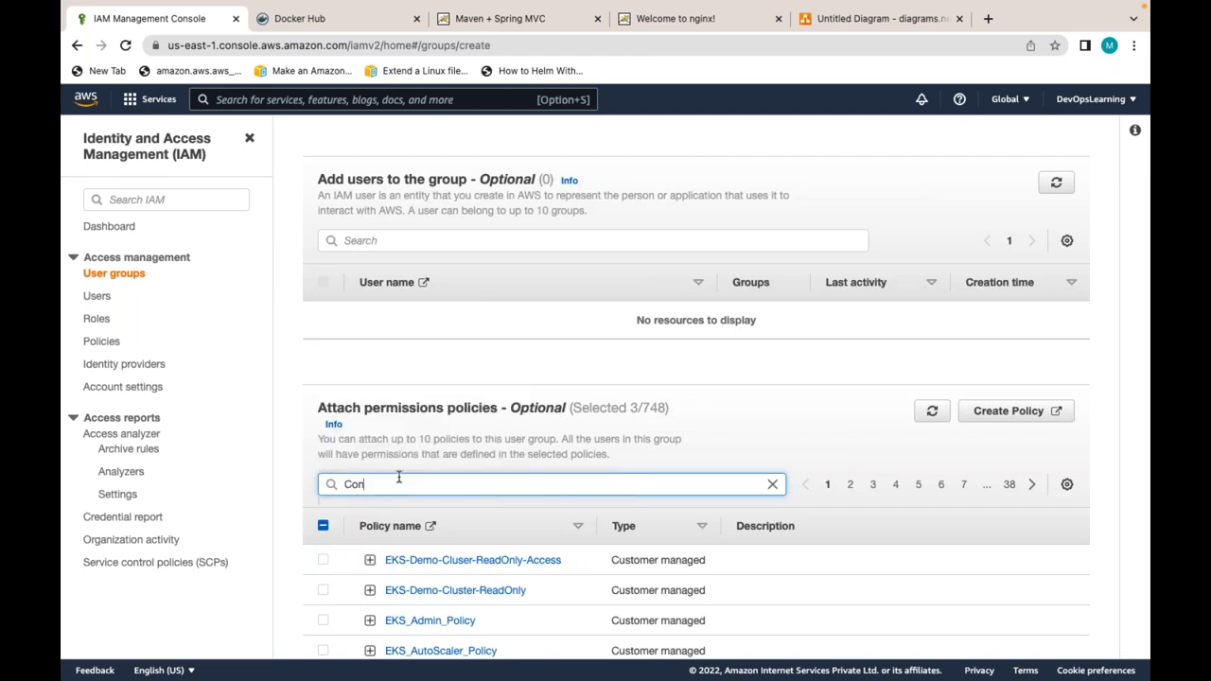
pyautogui.write('tainerReg')
pyautogui.press('BackSpace')
pyautogui.press('BackSpace')
pyautogui.write('egistry')
pyautogui.press('Return')
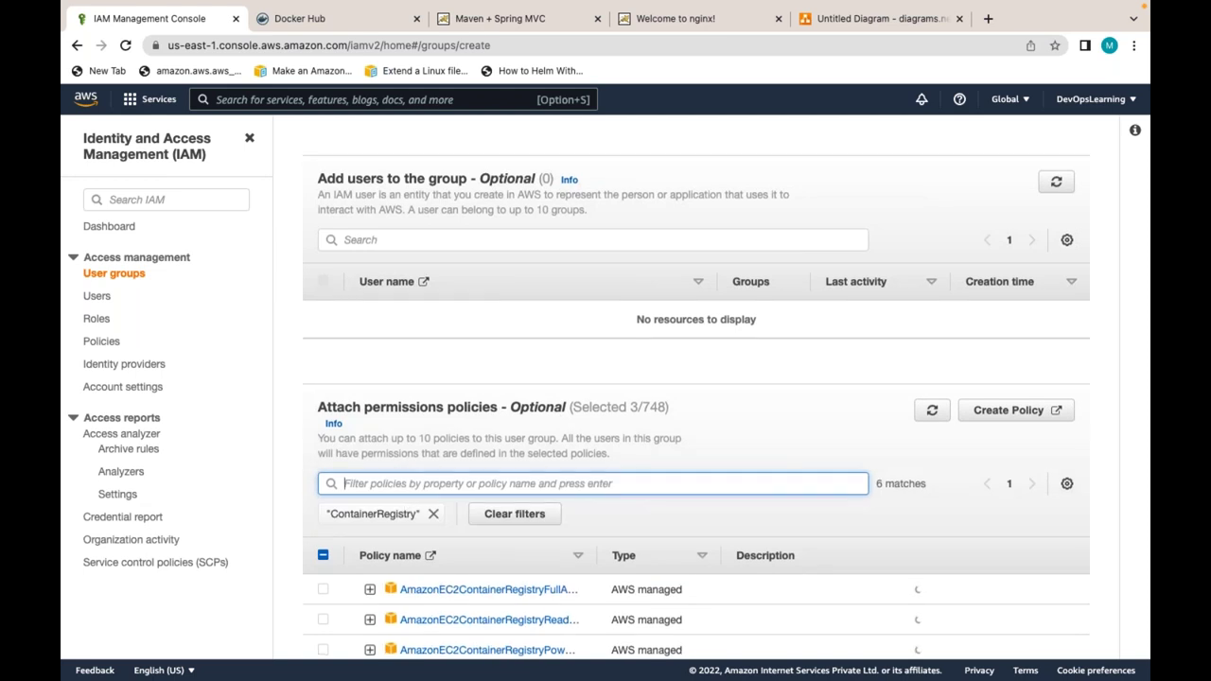
pyautogui.scroll(-3, 398, 476)
pyautogui.moveTo(597, 428); pyautogui.dragTo(754, 428)
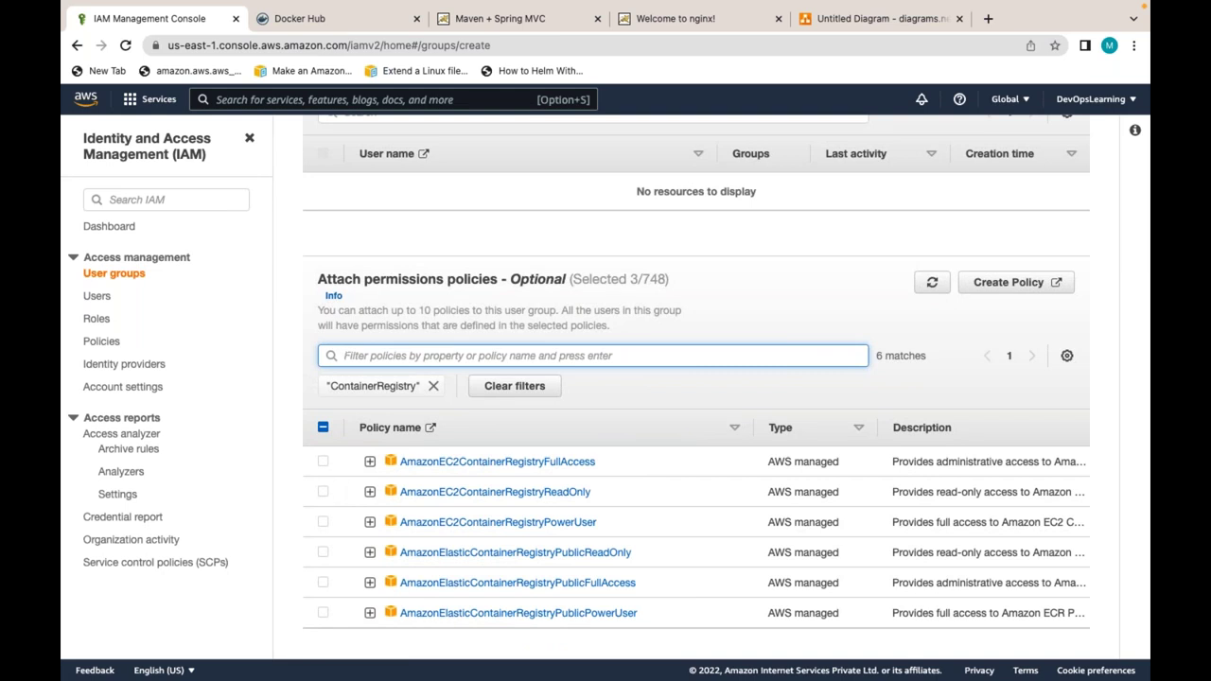
pyautogui.click(323, 493)
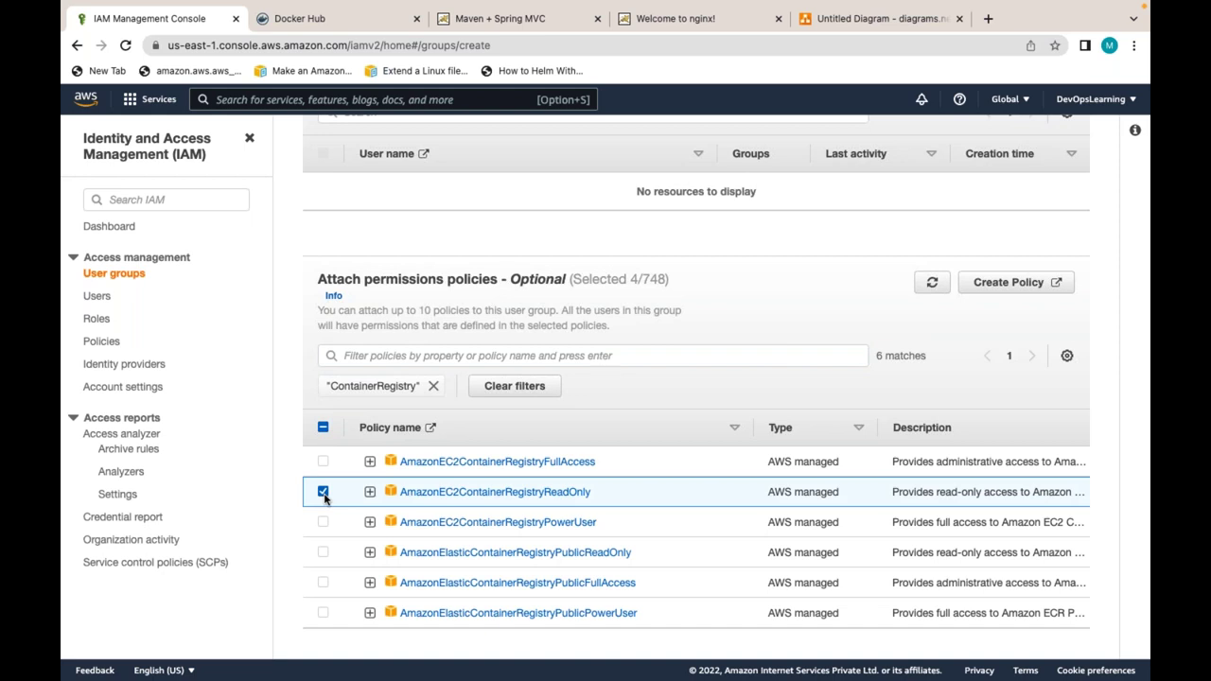
pyautogui.click(324, 494)
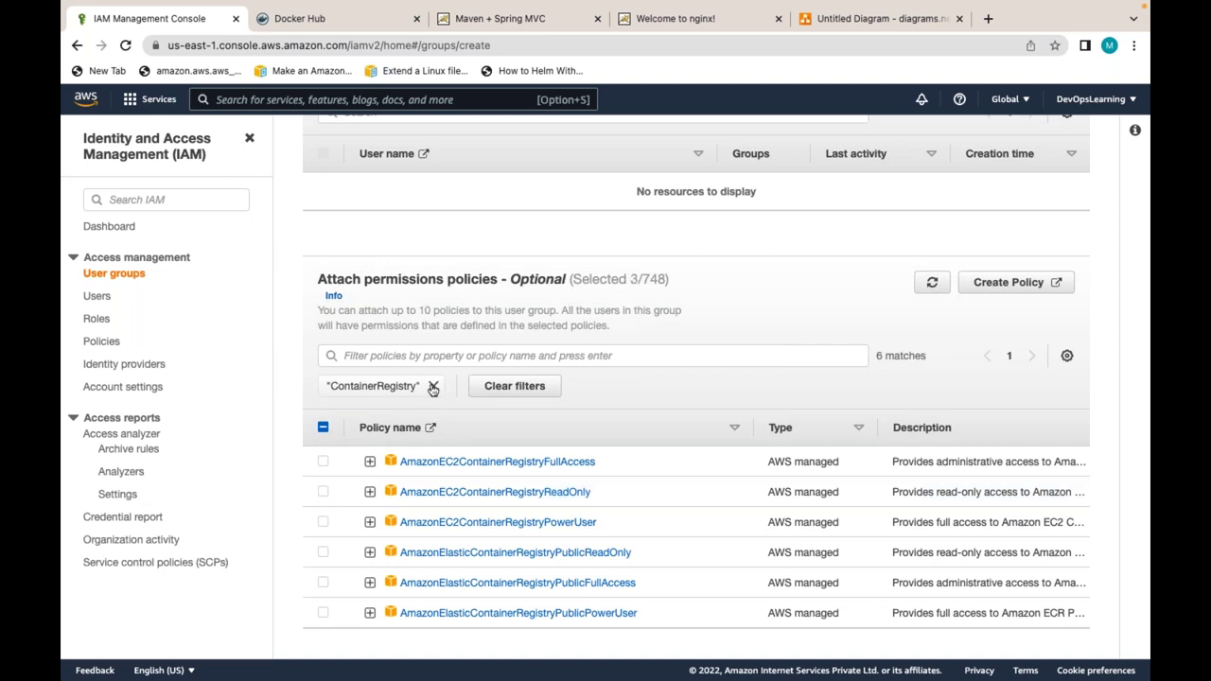
pyautogui.click(433, 390)
pyautogui.scroll(-10, 696, 426)
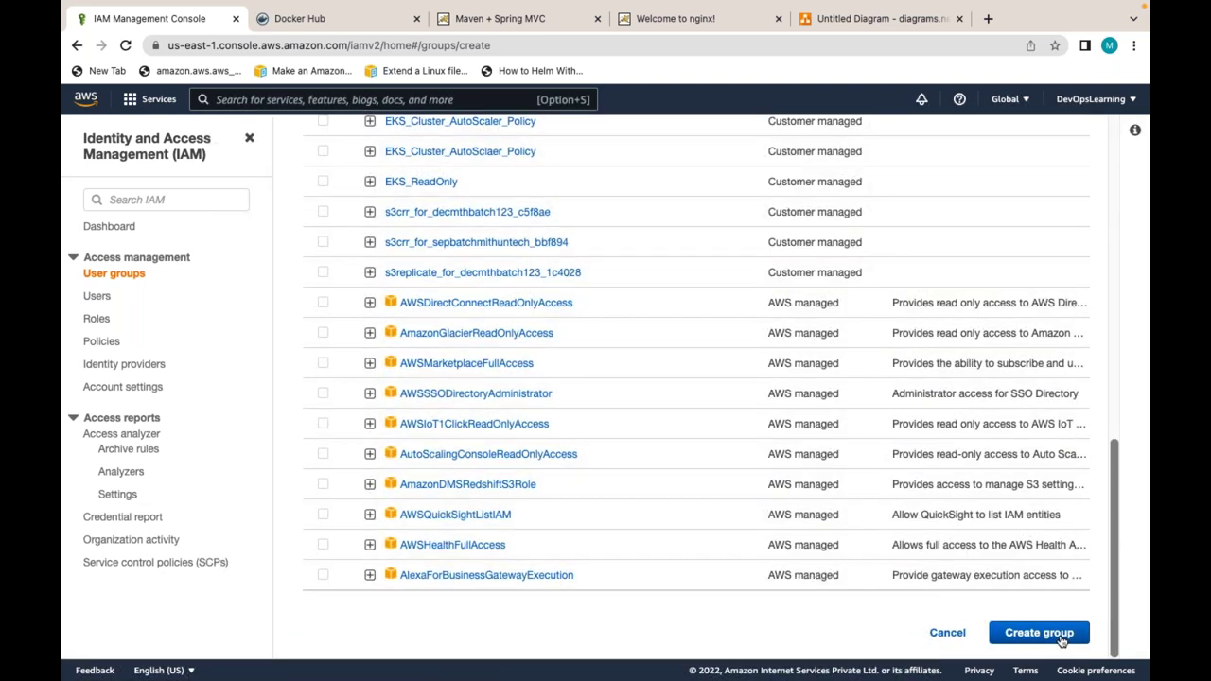
# Create the Development group and confirm its EC2, VPC and S3 read-only policies.
pyautogui.click(1040, 634)
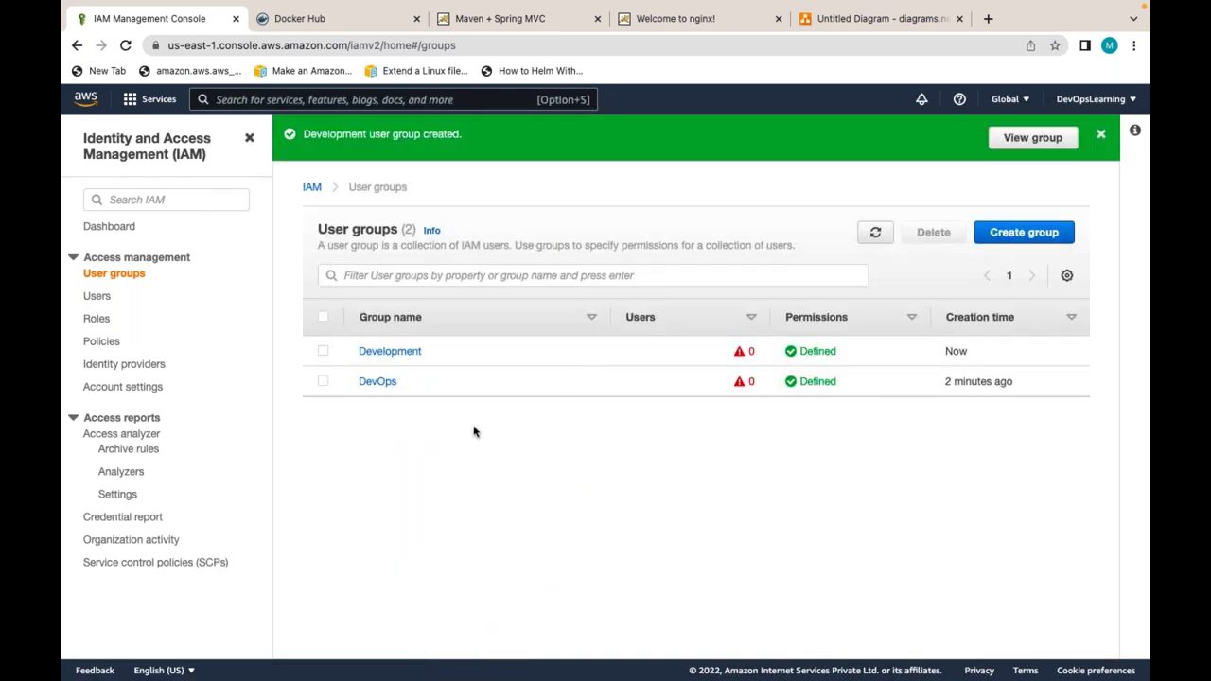
pyautogui.click(417, 352)
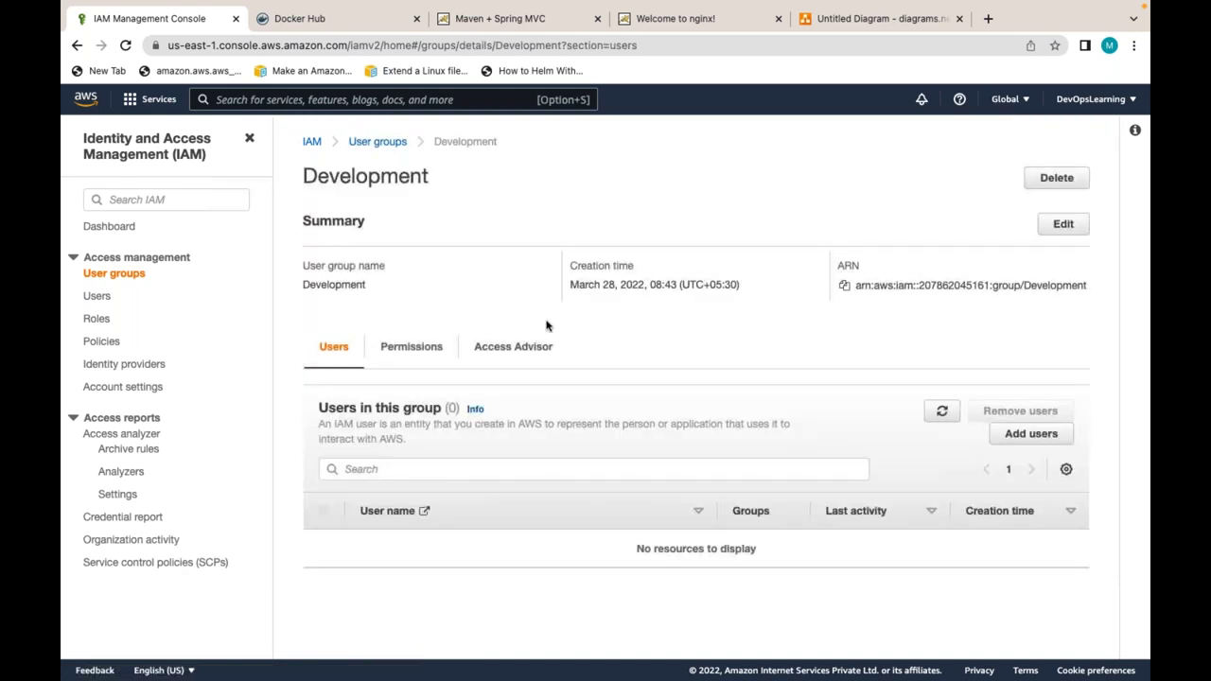
pyautogui.click(424, 360)
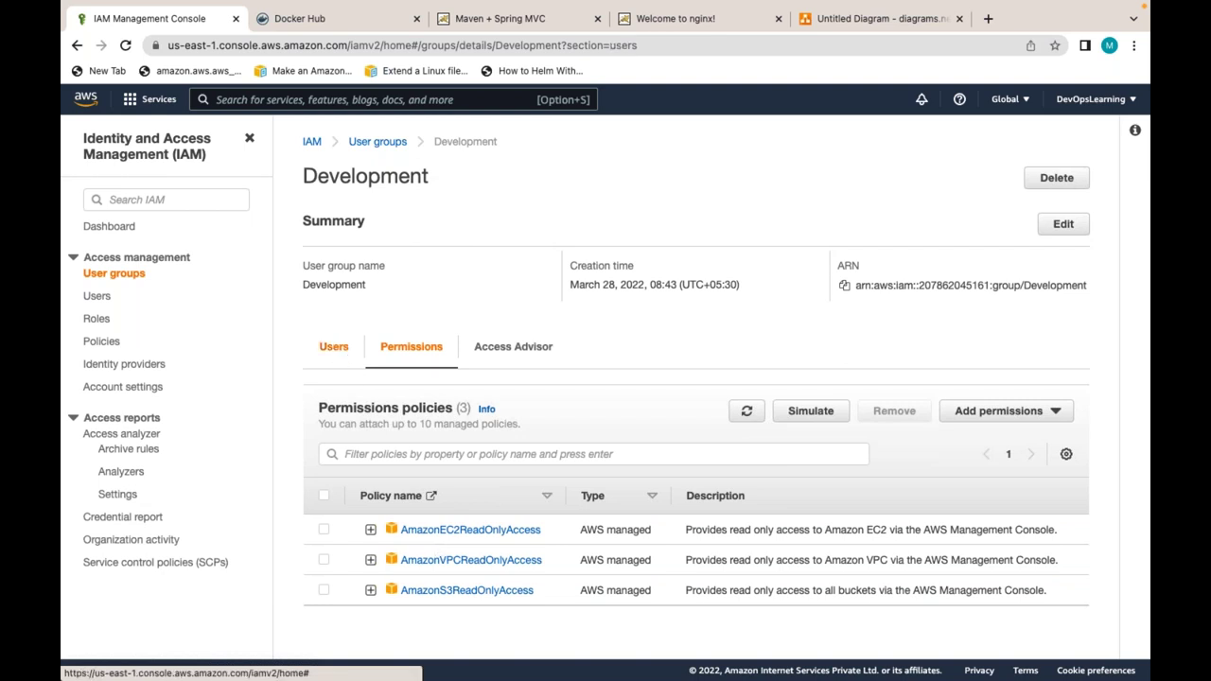
pyautogui.click(342, 355)
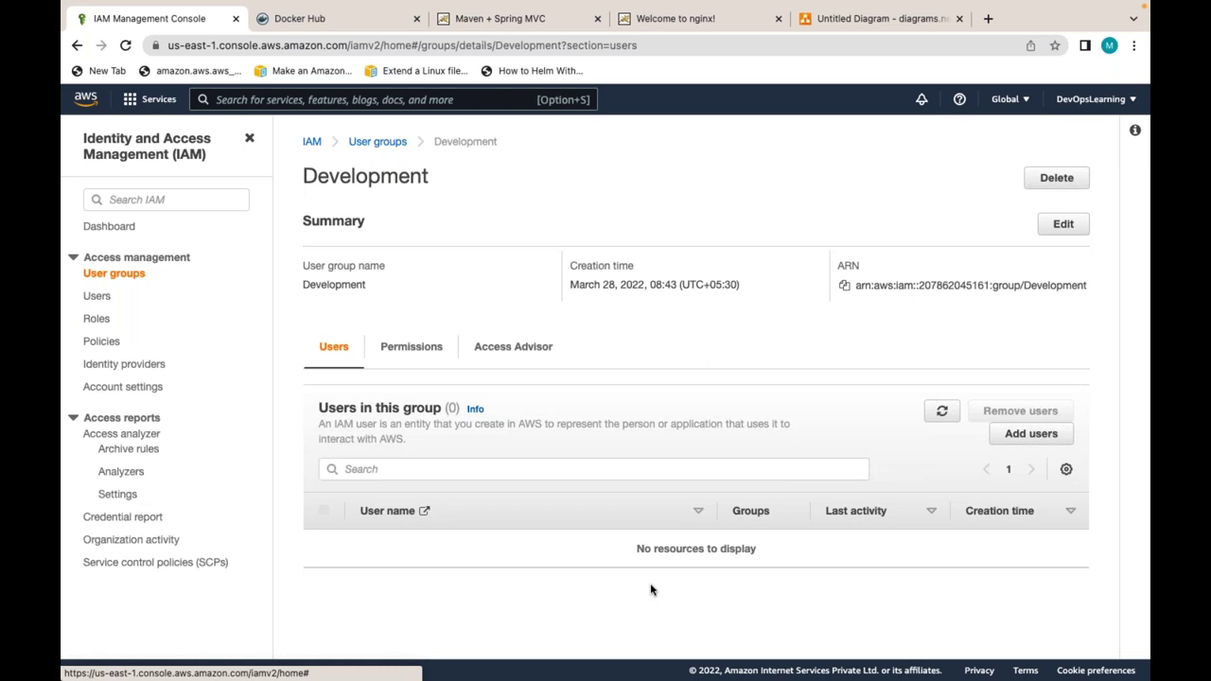
# Start adding a new IAM user and enter the new user's name.
pyautogui.click(97, 297)
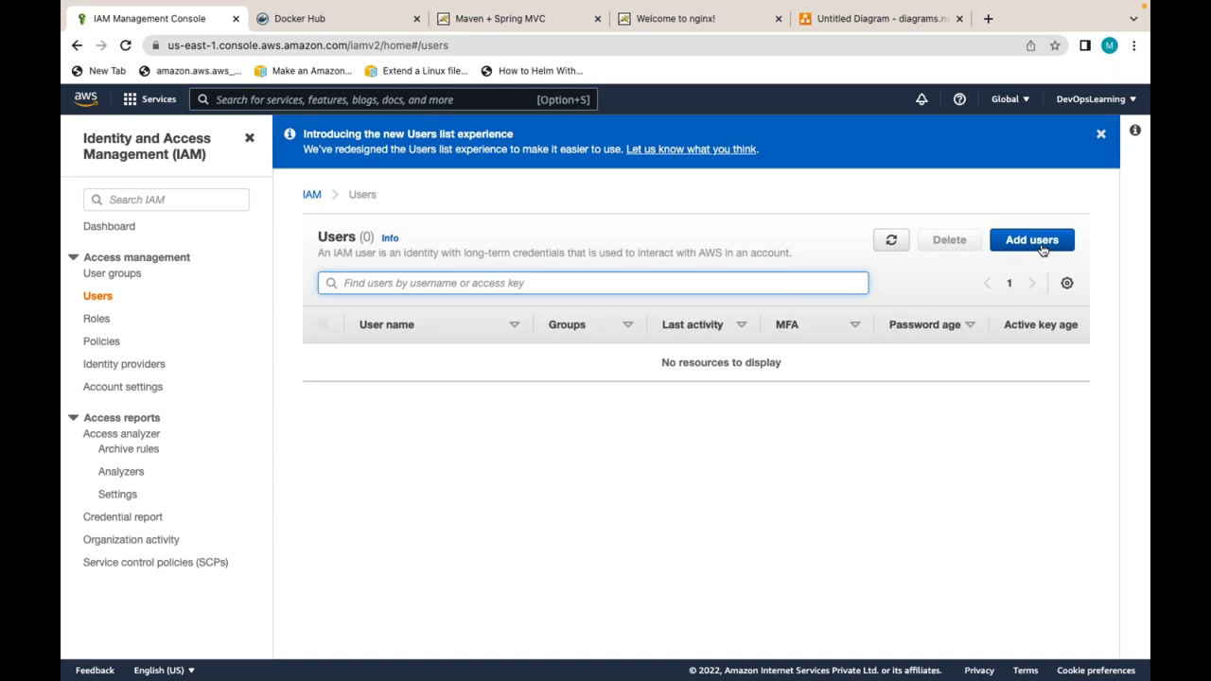
pyautogui.click(1041, 243)
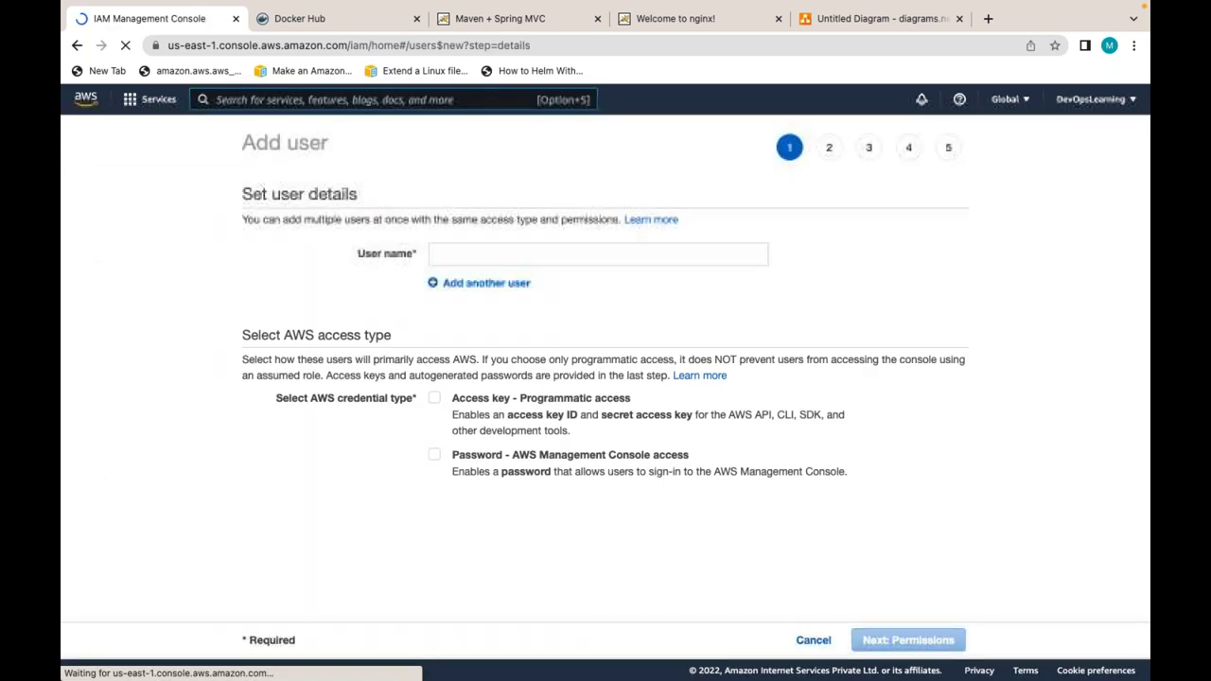
pyautogui.click(467, 254)
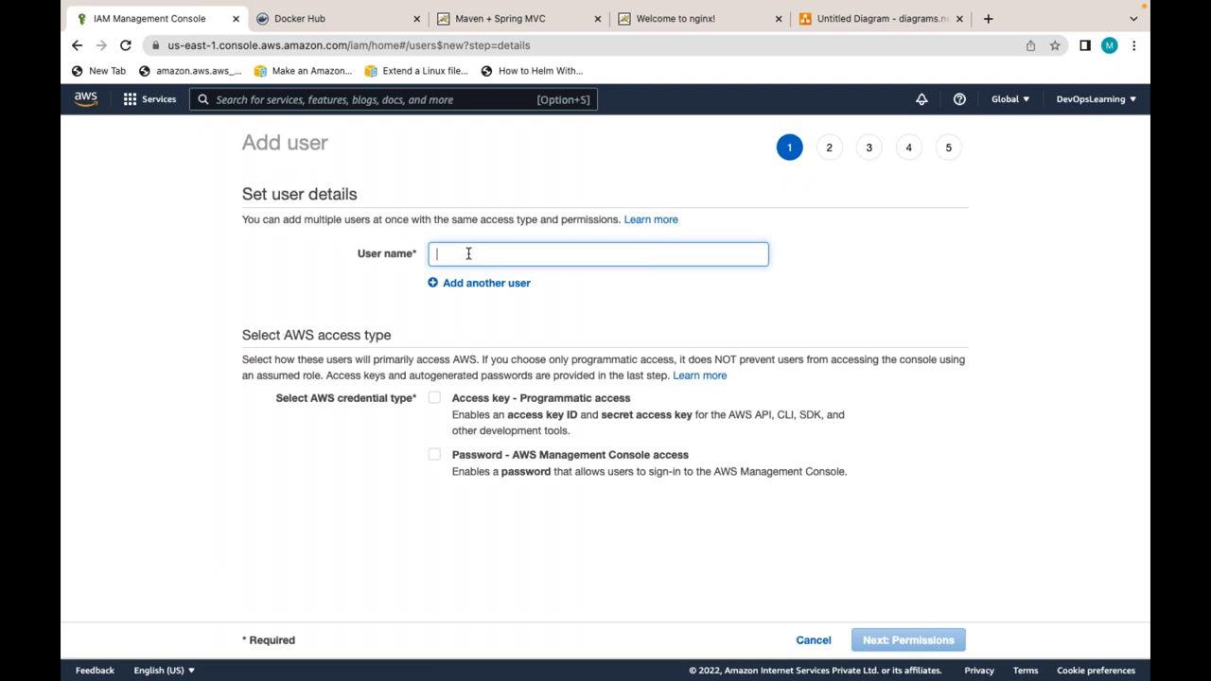
pyautogui.write('Mithun')
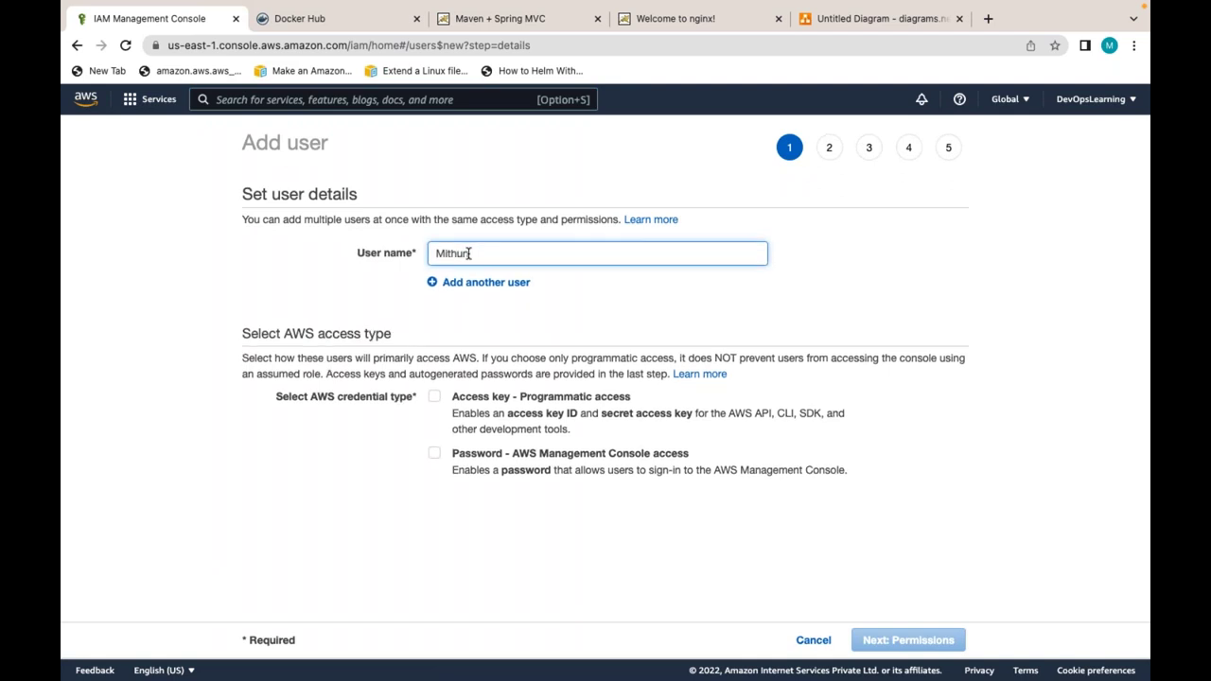
pyautogui.click(352, 306)
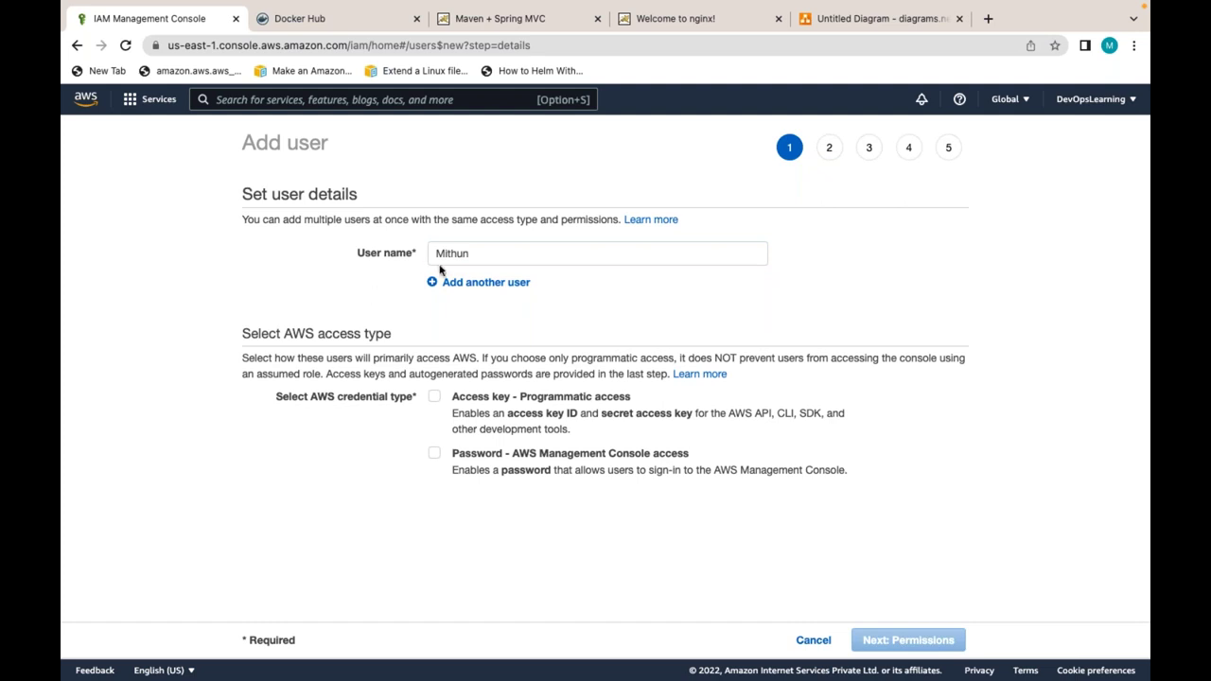
# Select the credential option labels, leaving Programmatic access unticked after toggling it.
pyautogui.doubleClick(447, 254)
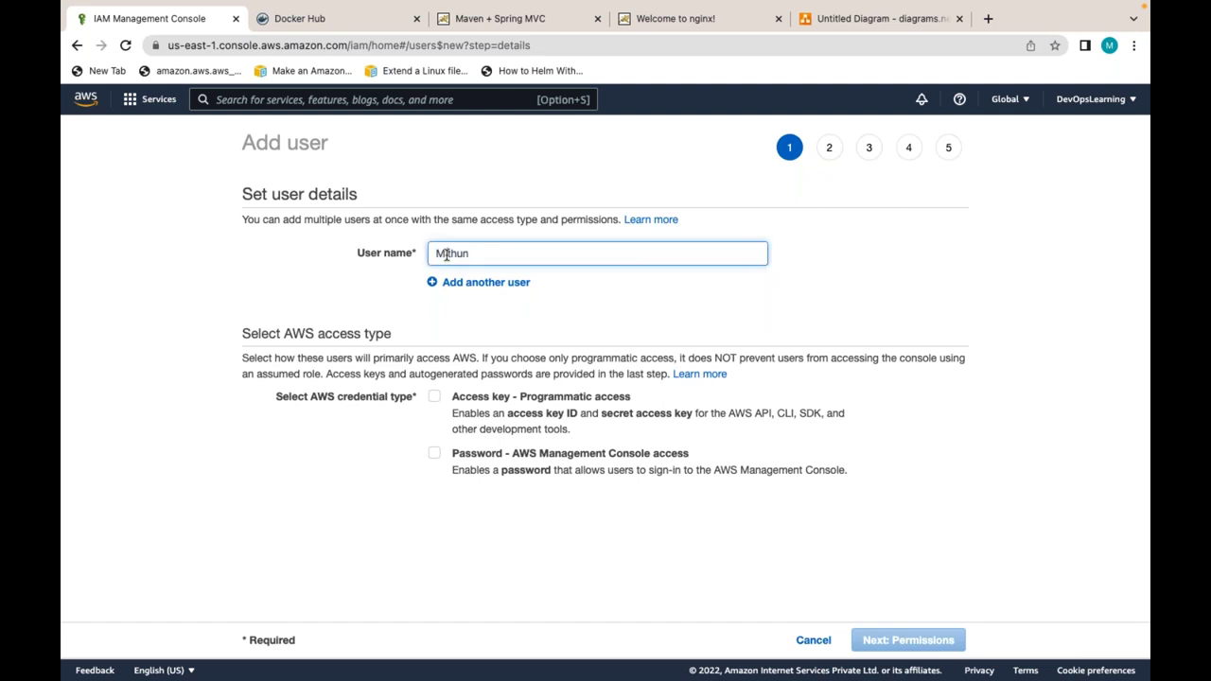
pyautogui.moveTo(454, 396); pyautogui.dragTo(625, 399)
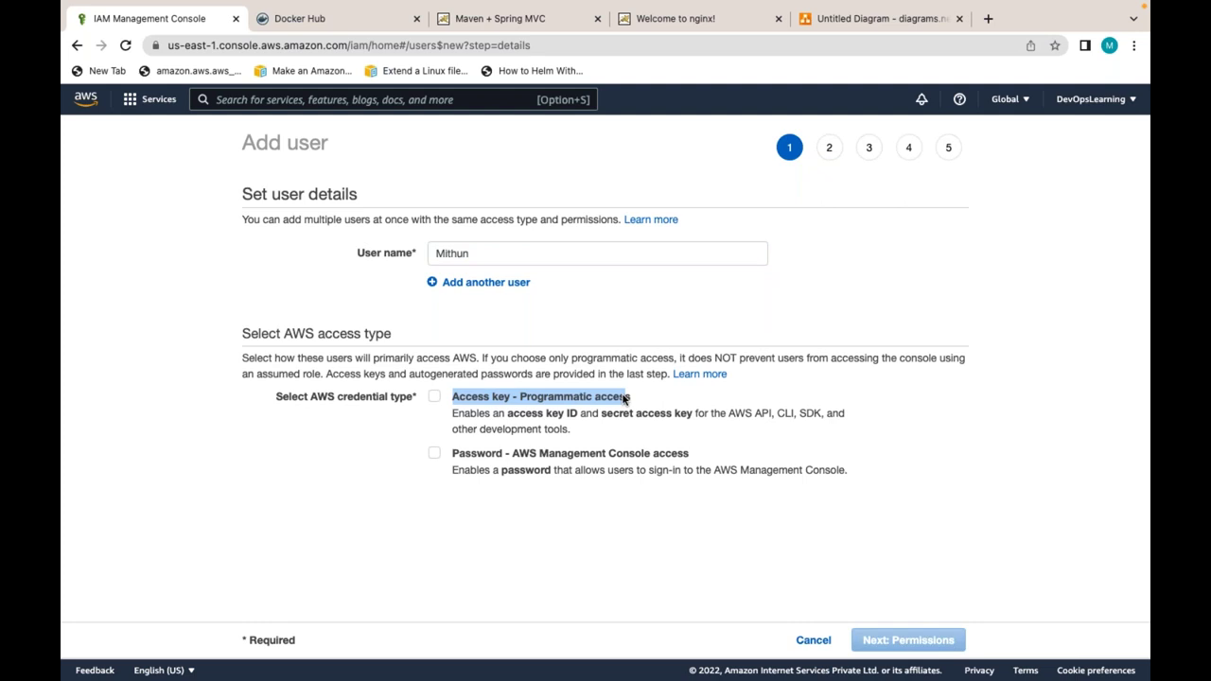
pyautogui.click(624, 398)
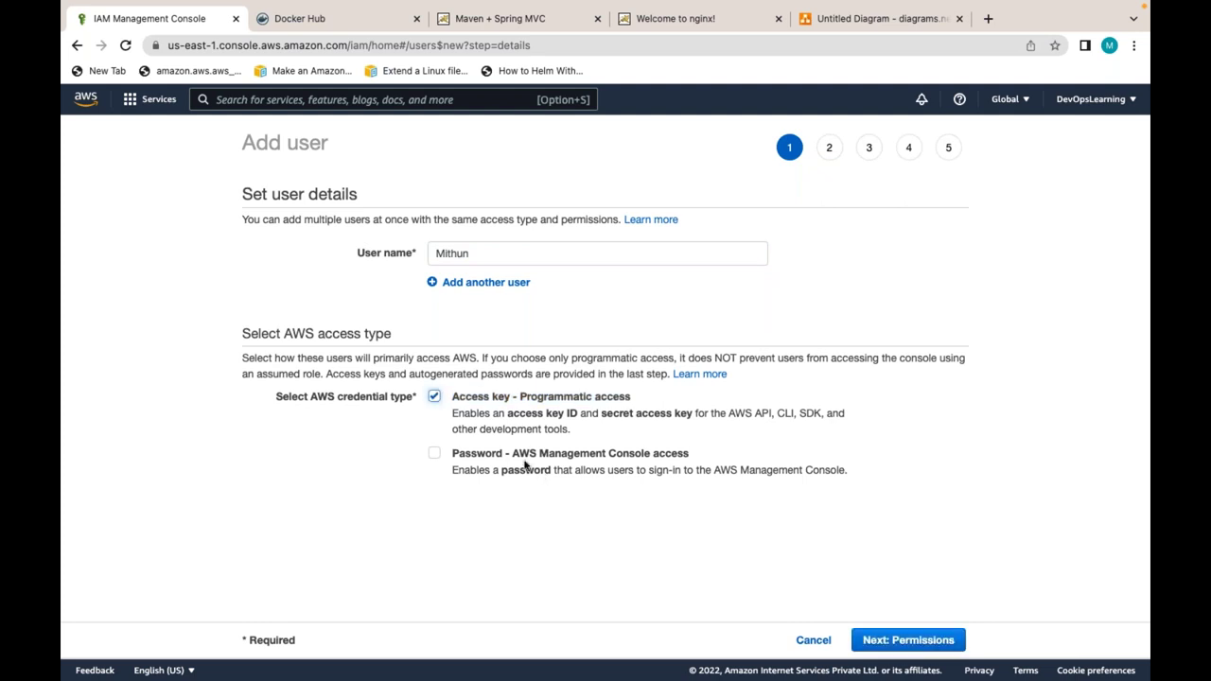
pyautogui.click(492, 400)
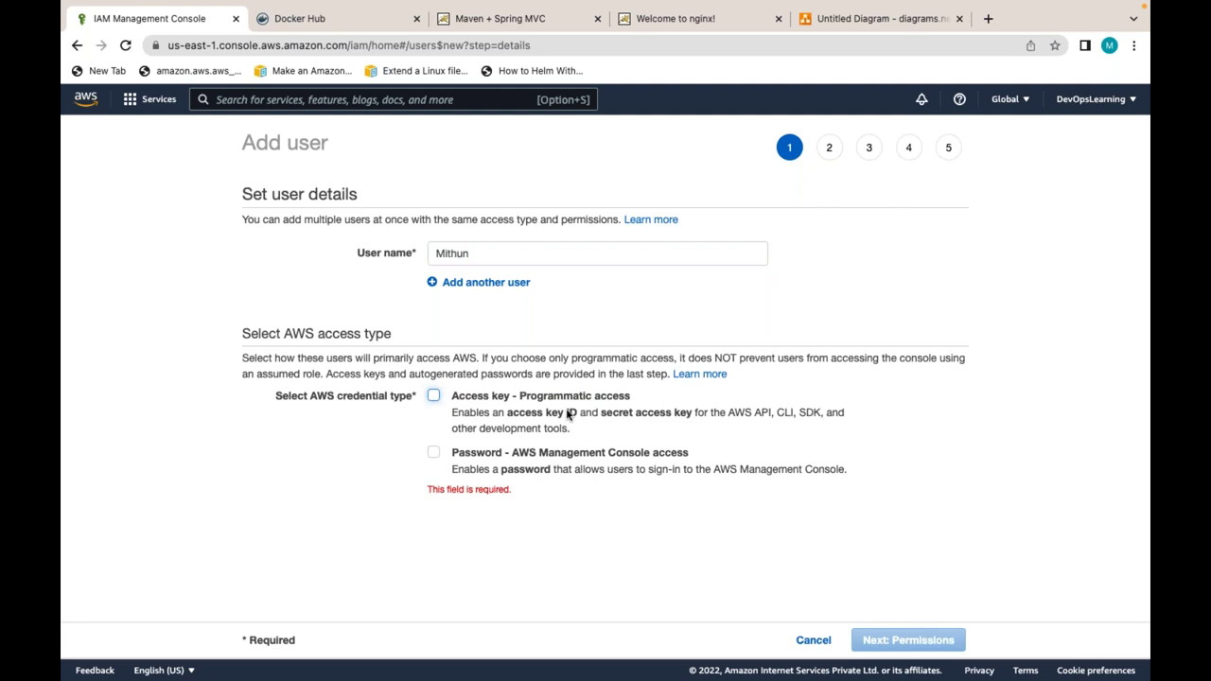
pyautogui.moveTo(512, 455); pyautogui.dragTo(698, 458)
pyautogui.press('super+c')
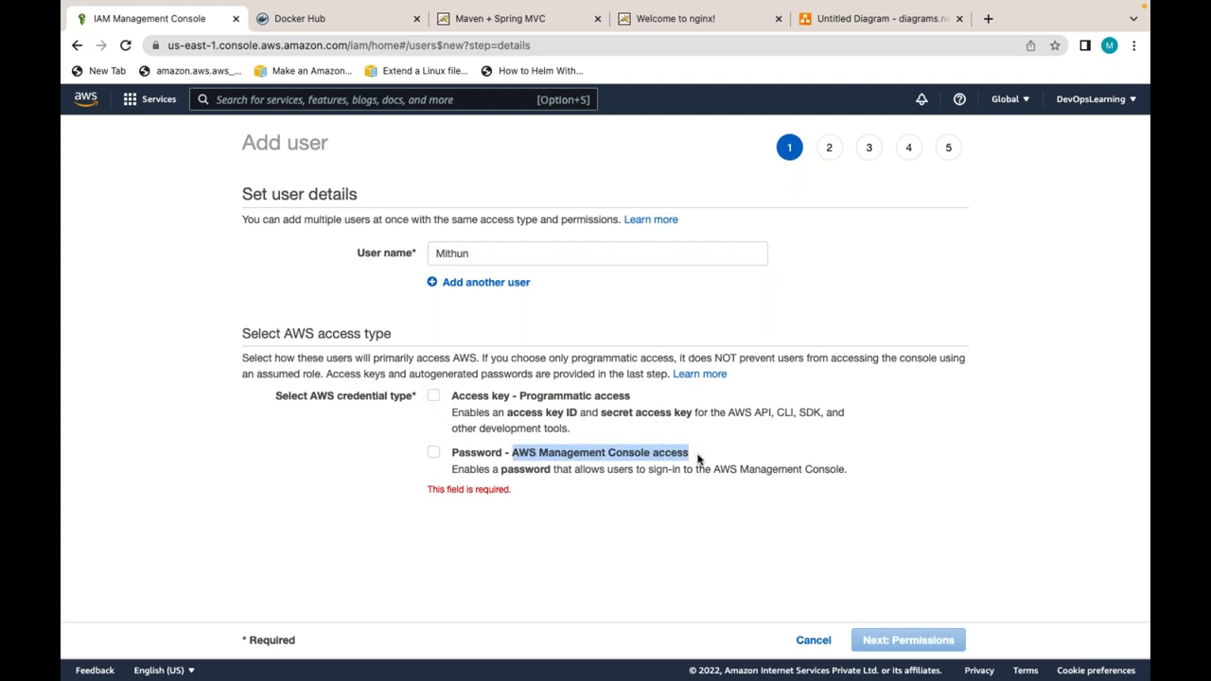
# Paste 'AWS Management Console access' into the TextMate notes below LDAP/AD.
pyautogui.press('super+Tab')
pyautogui.press('super+Tab')
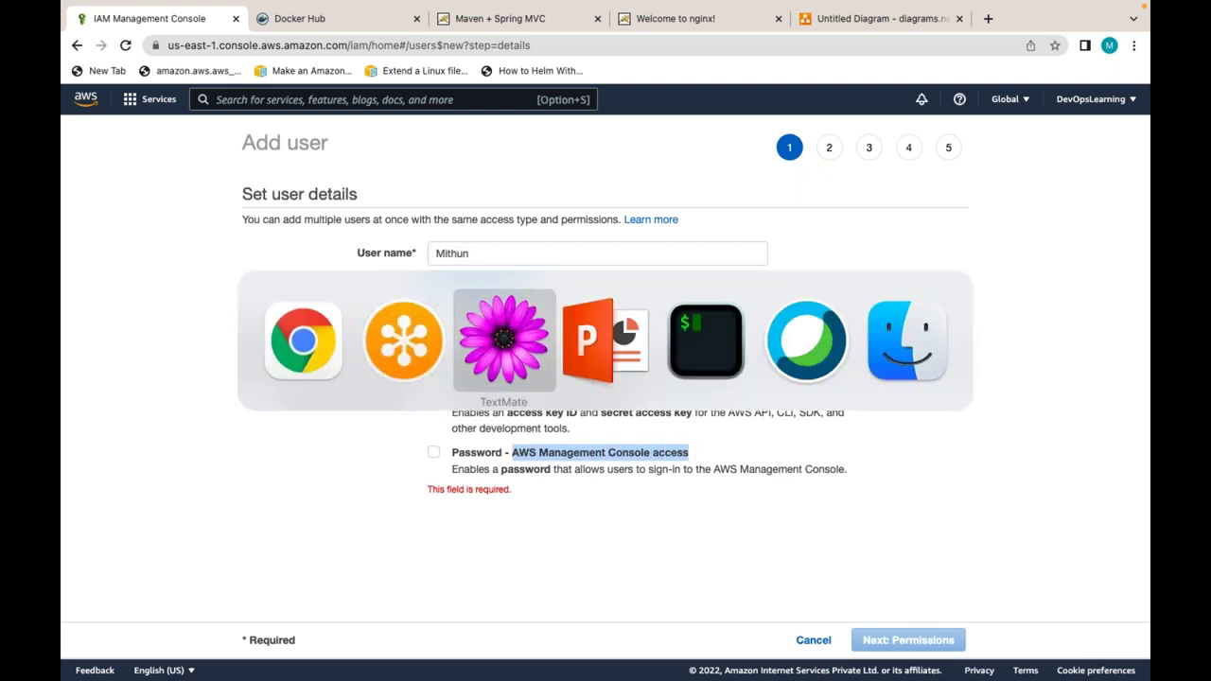
pyautogui.press('Return')
pyautogui.press('Return')
pyautogui.press('super+v')
pyautogui.press('Return')
pyautogui.press('Return')
pyautogui.press('super+Tab')
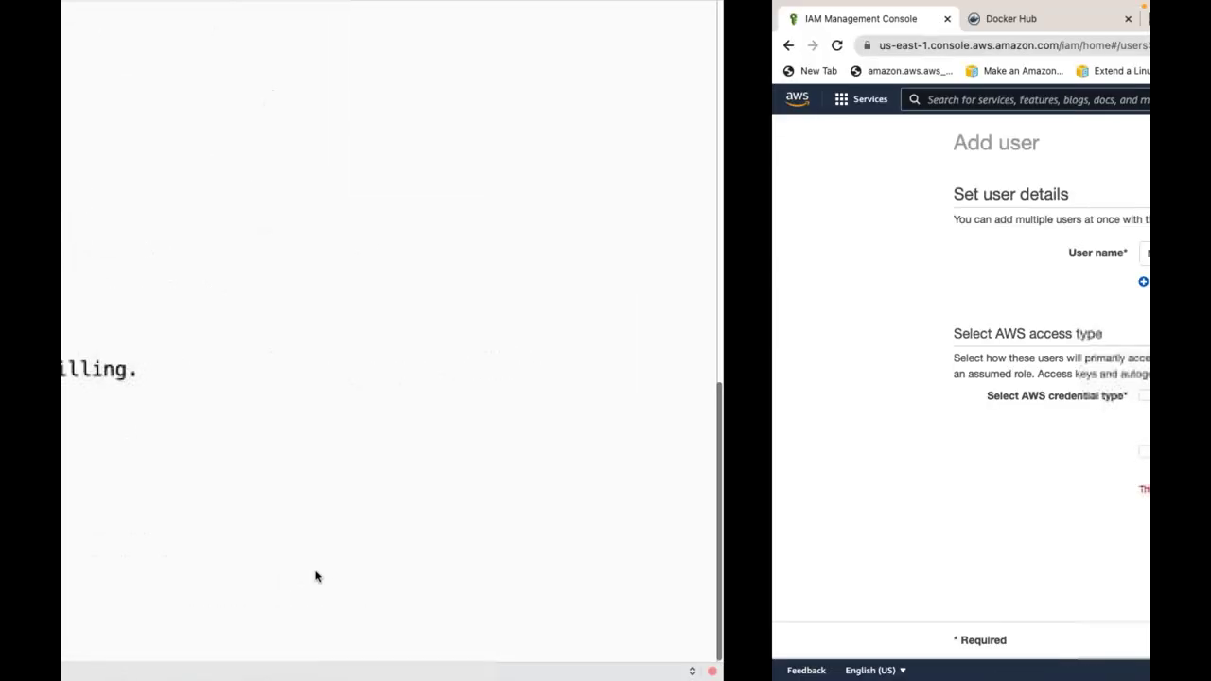
# Copy '- Programmatic access' from the wizard into the notes on line 61.
pyautogui.moveTo(512, 398); pyautogui.dragTo(633, 398)
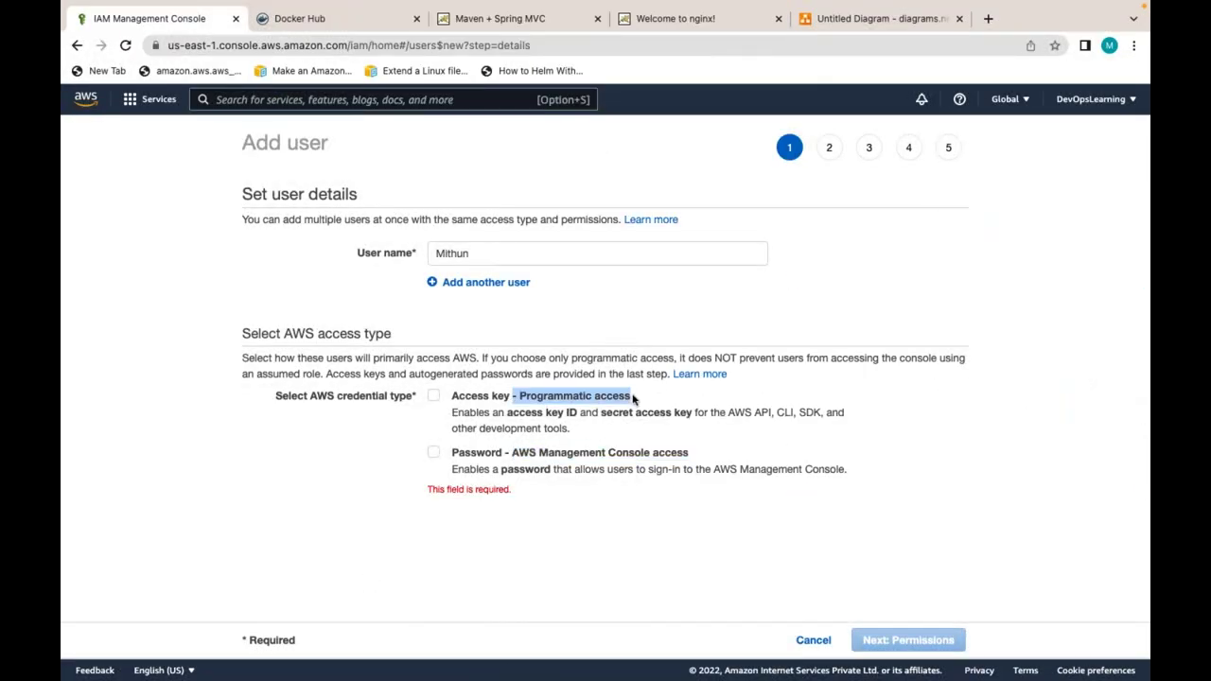
pyautogui.press('super+c')
pyautogui.press('super+Tab')
pyautogui.press('super+v')
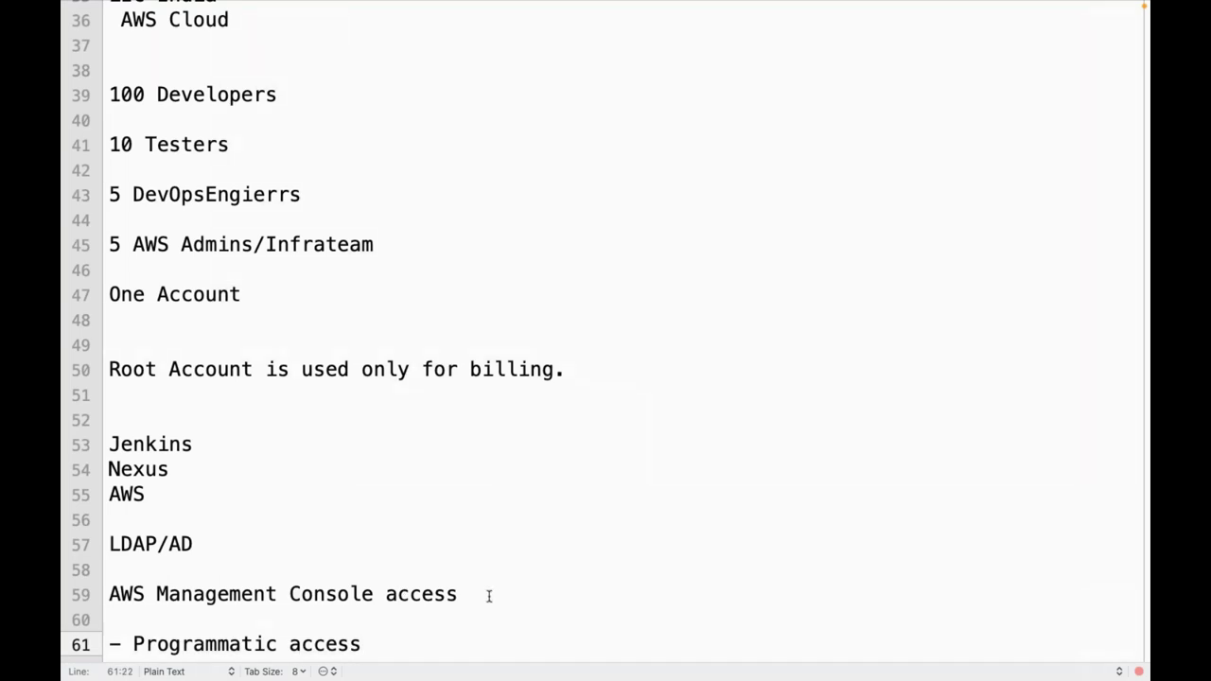
# Append '(GUI)' to the console access line 59 and return to the Add user page.
pyautogui.click(489, 595)
pyautogui.write('9G')
pyautogui.press('BackSpace')
pyautogui.press('BackSpace')
pyautogui.write('(GUI')
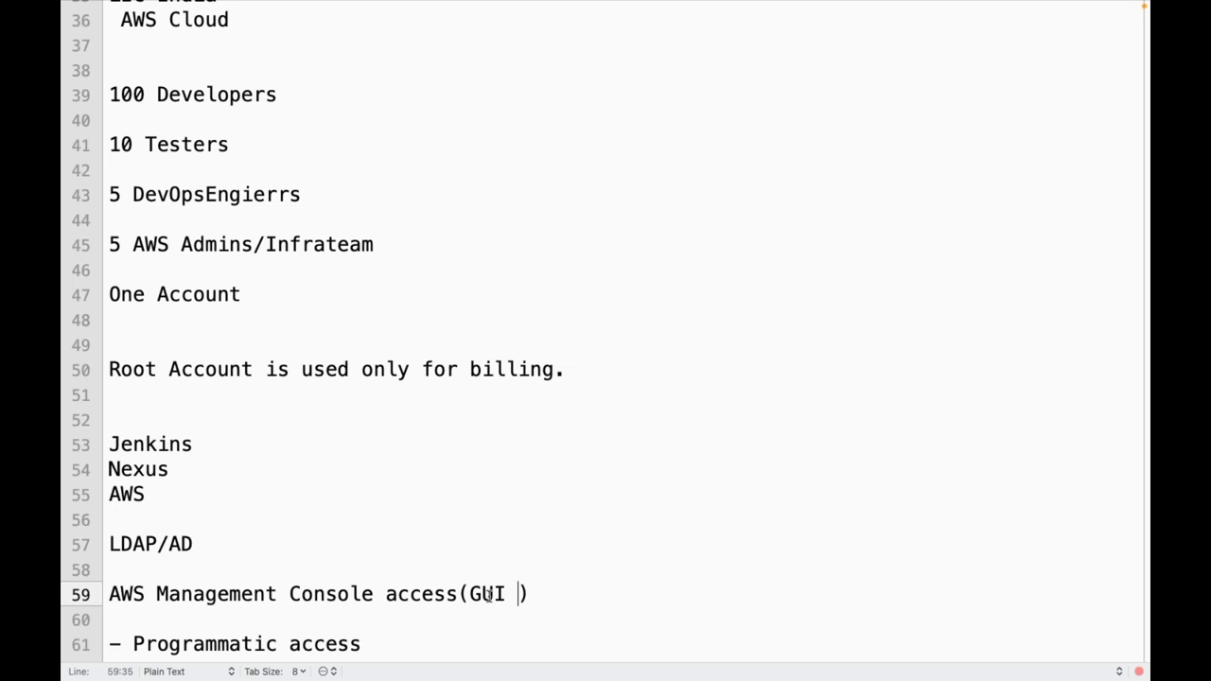
pyautogui.press('super+Tab')
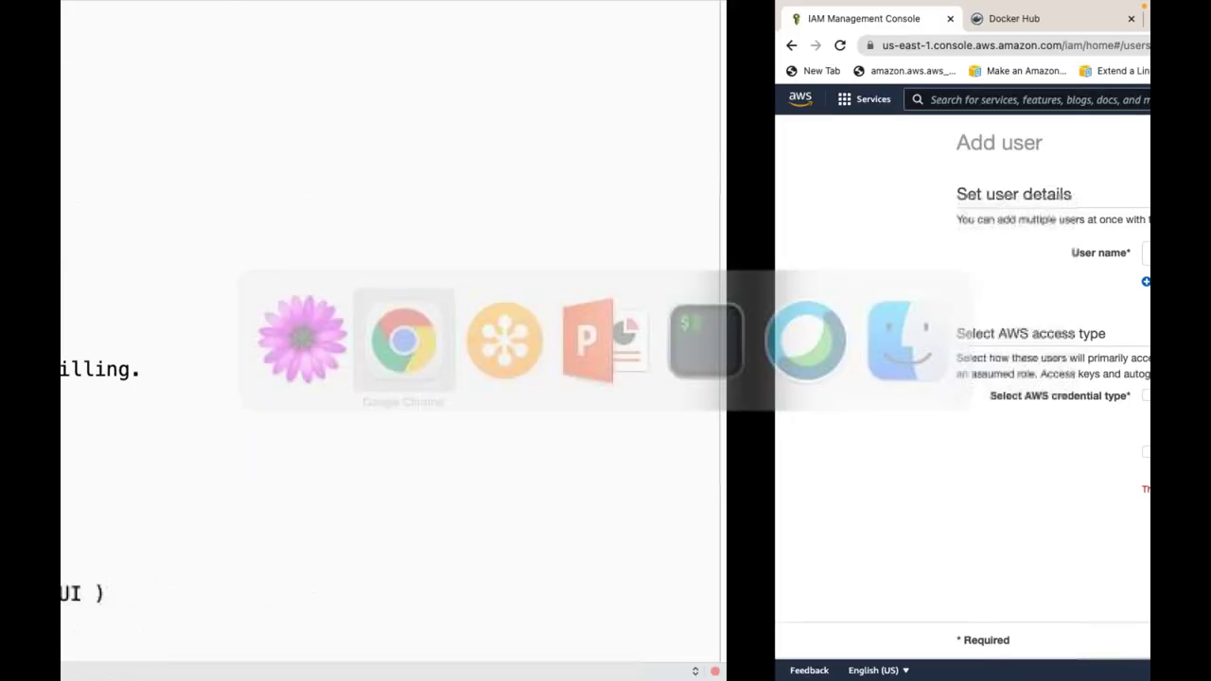
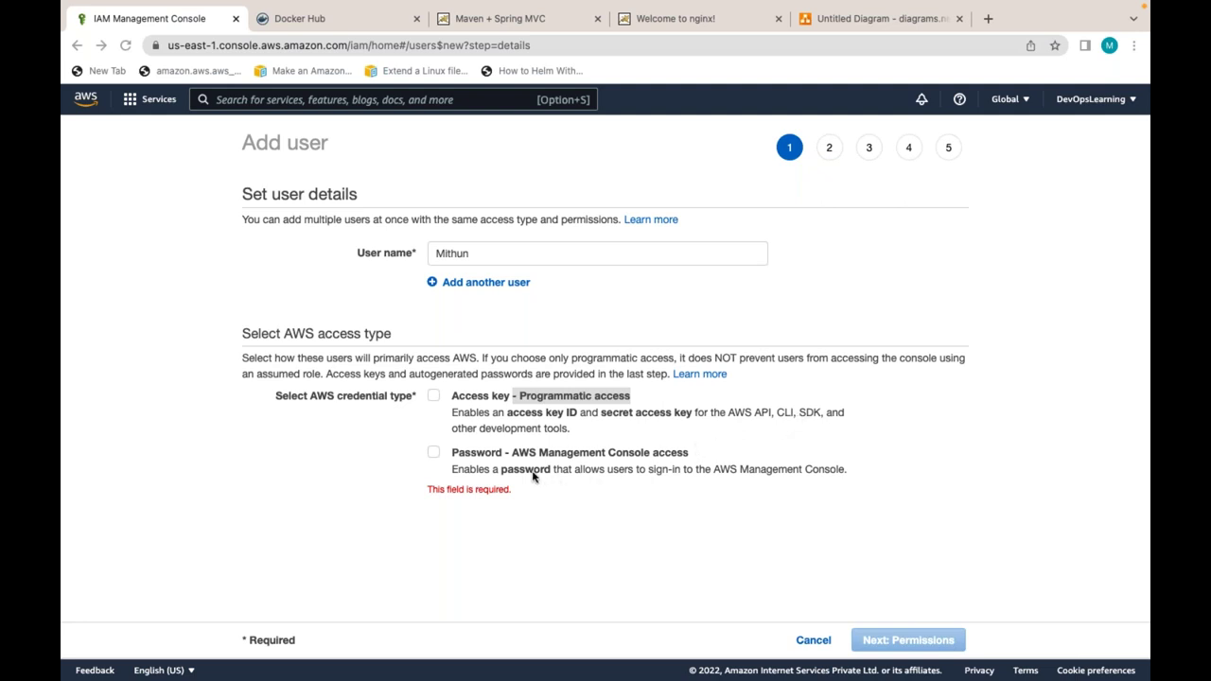
# Switch from the IAM Add user page to the notes text editor.
pyautogui.press('super+Tab')
pyautogui.press('super+Tab')
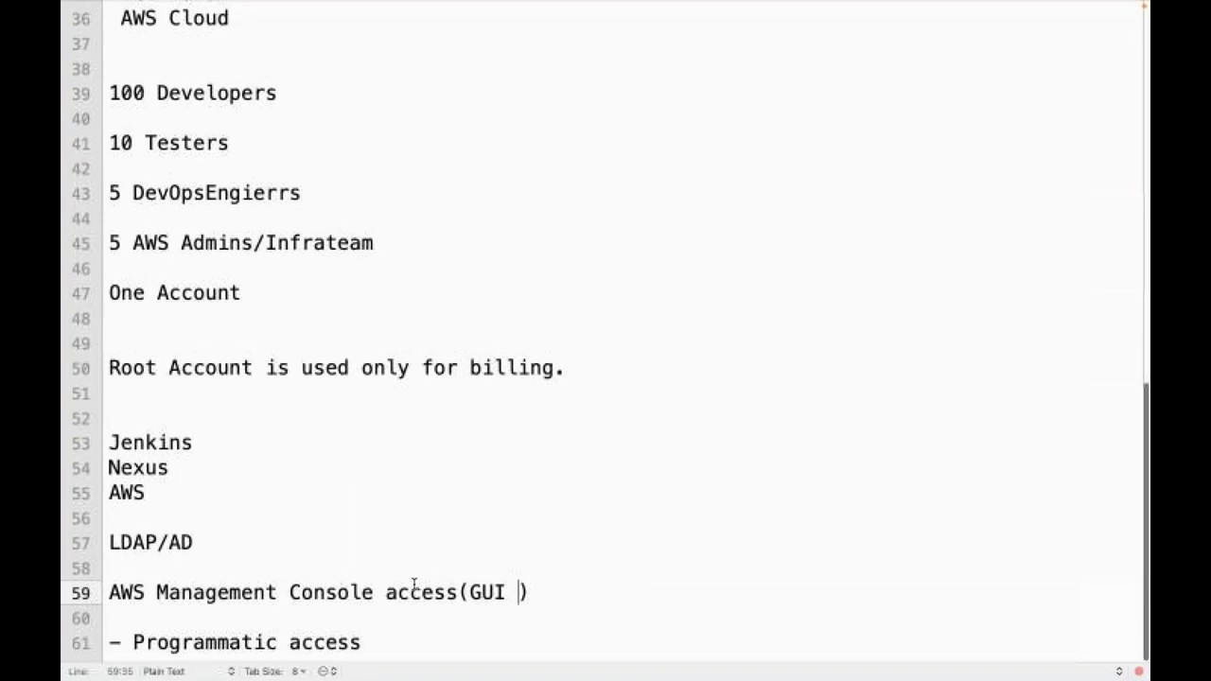
# Note 'Username & Passsword' under the console access line.
pyautogui.click(375, 646)
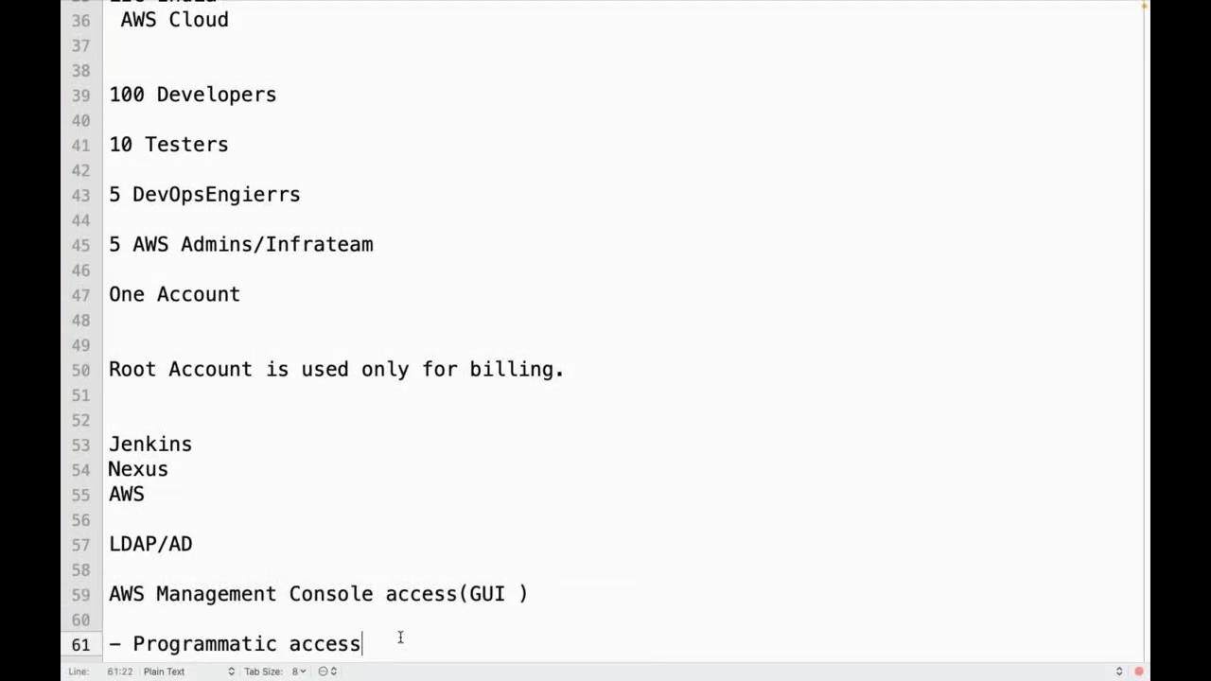
pyautogui.click(592, 577)
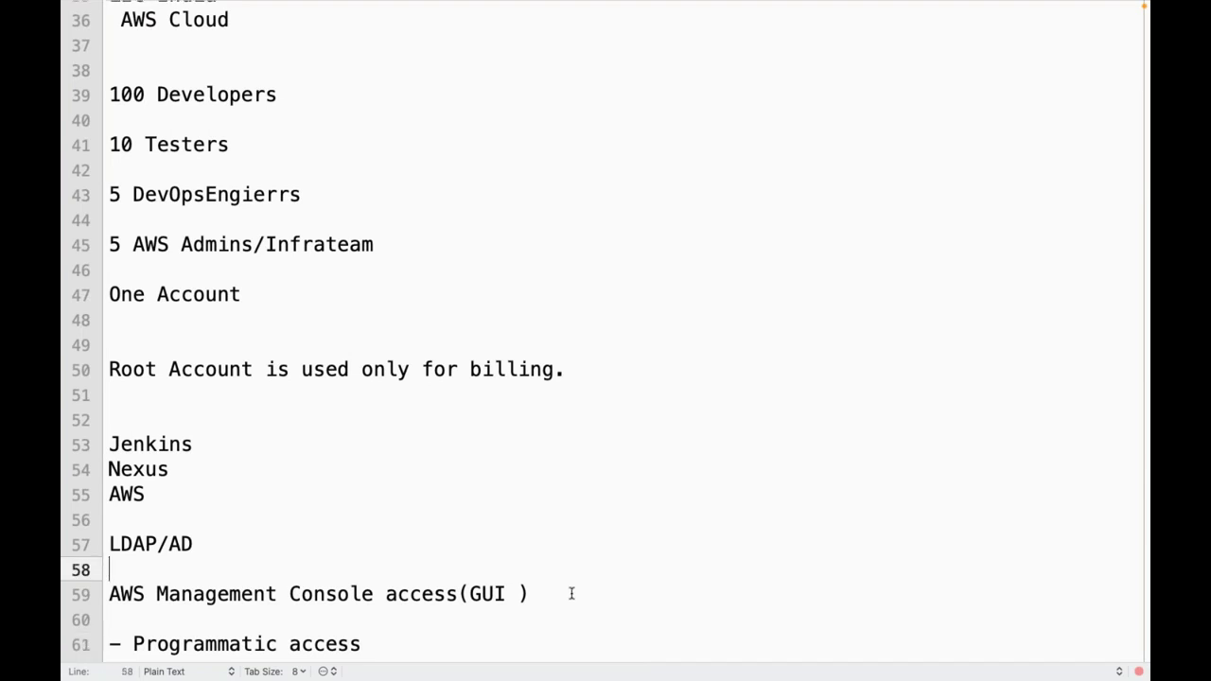
pyautogui.click(571, 594)
pyautogui.press('Return')
pyautogui.write('User')
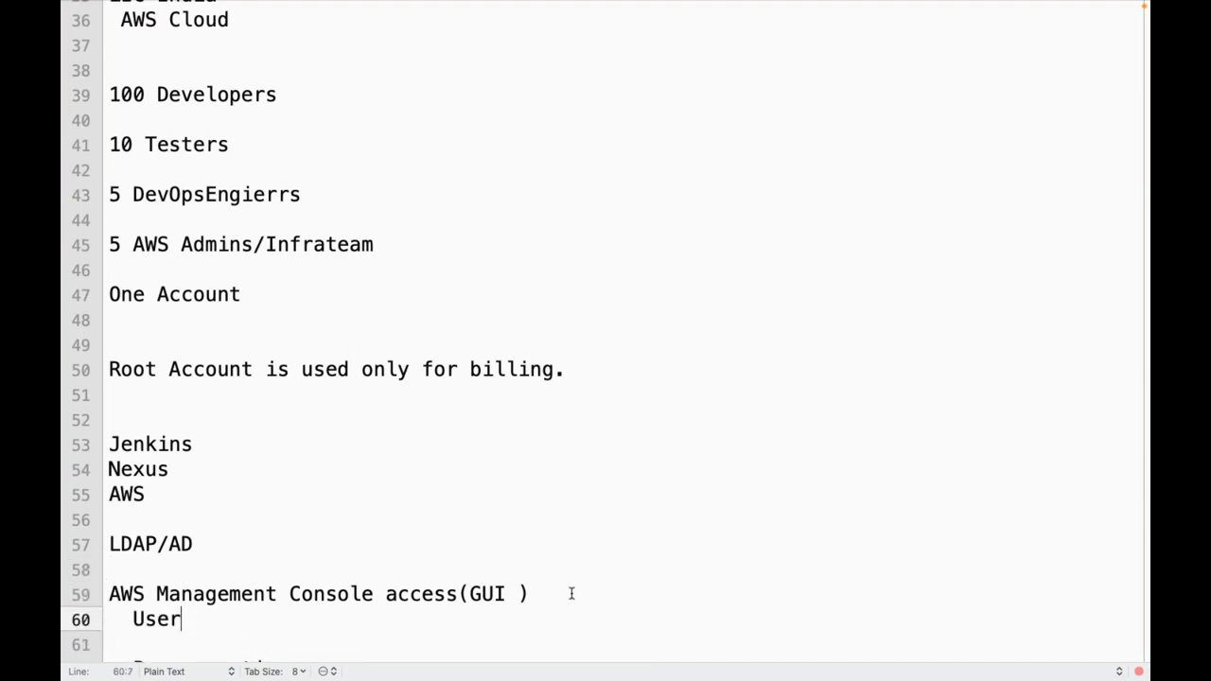
pyautogui.write('name & P')
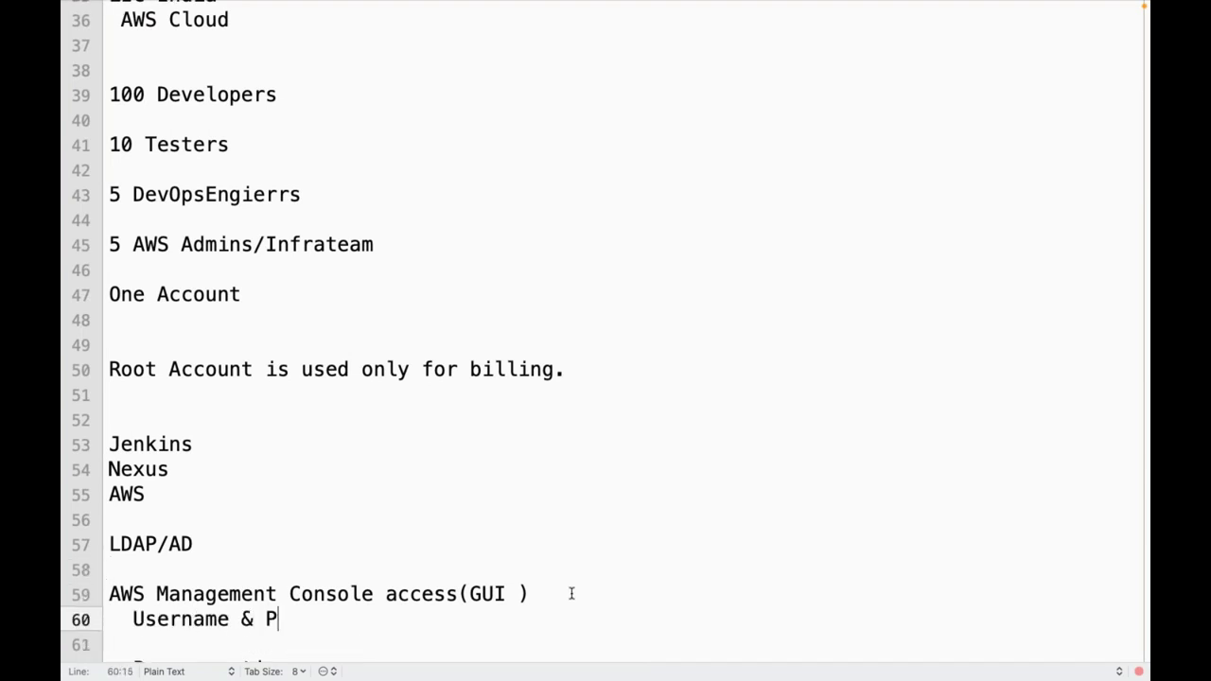
pyautogui.write('asssword')
pyautogui.scroll(-1, 571, 592)
# Note 'CLI,API,SDK ..etc' and 'ACCESS Key & Secret Key' under Programmatic access, then return to Chrome.
pyautogui.click(429, 646)
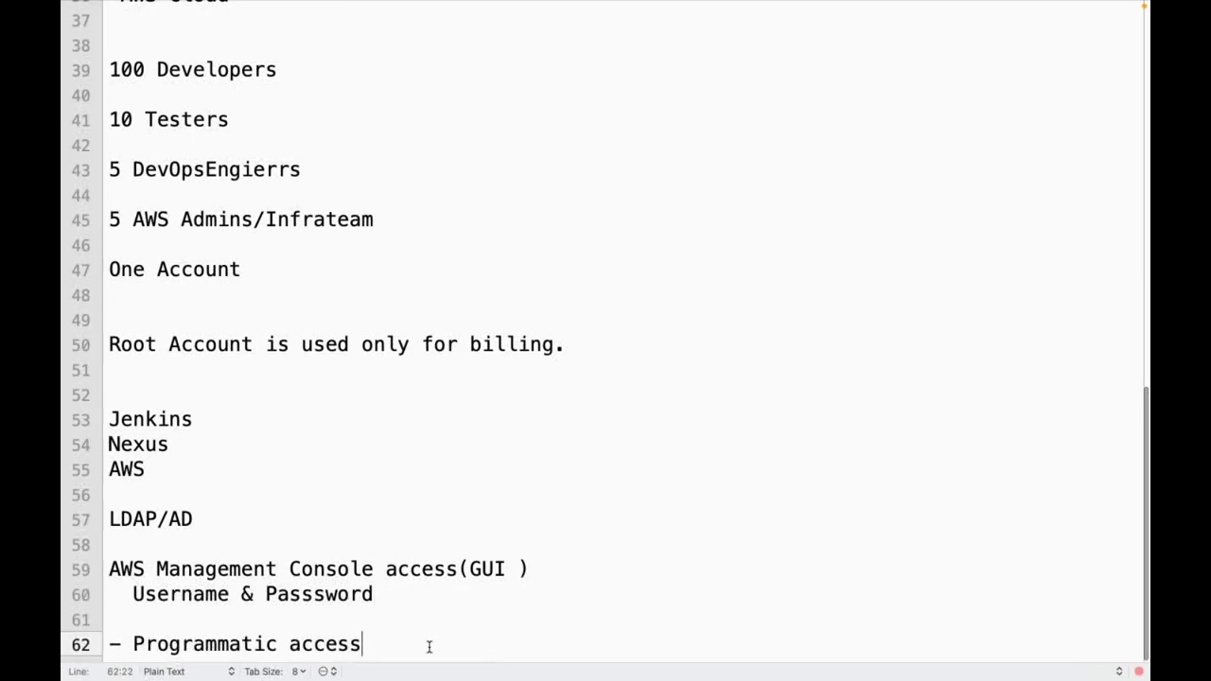
pyautogui.press('Return')
pyautogui.press('Return')
pyautogui.click(399, 593)
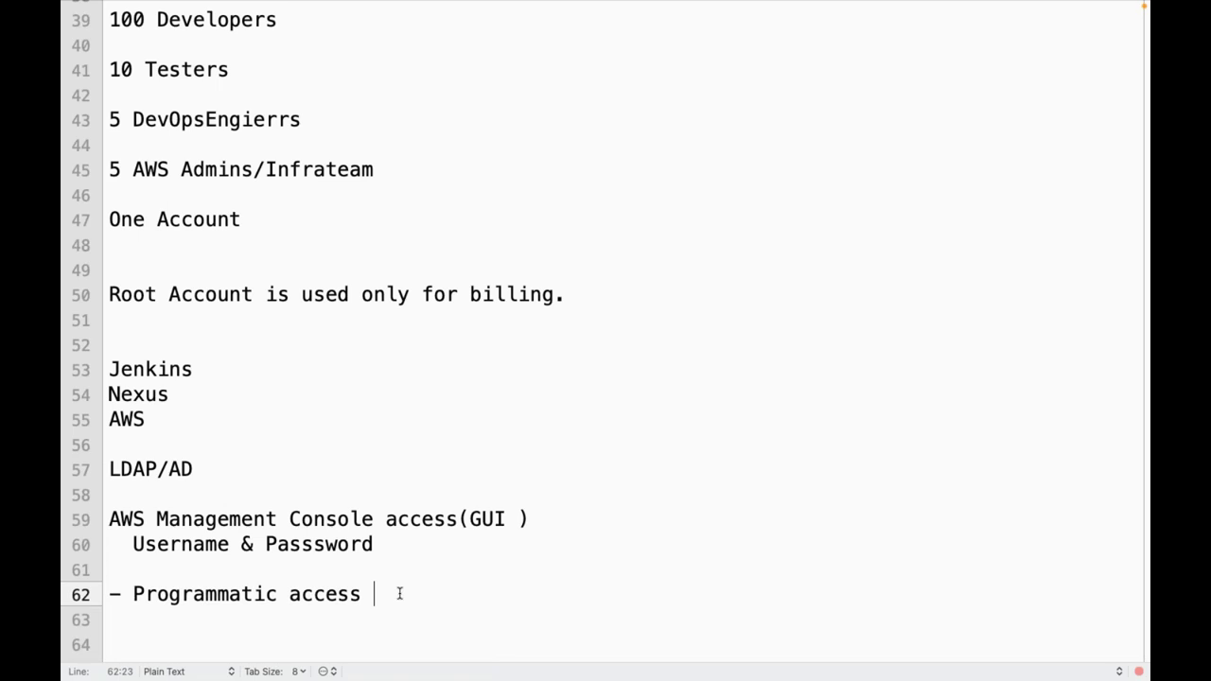
pyautogui.write('CLI,API')
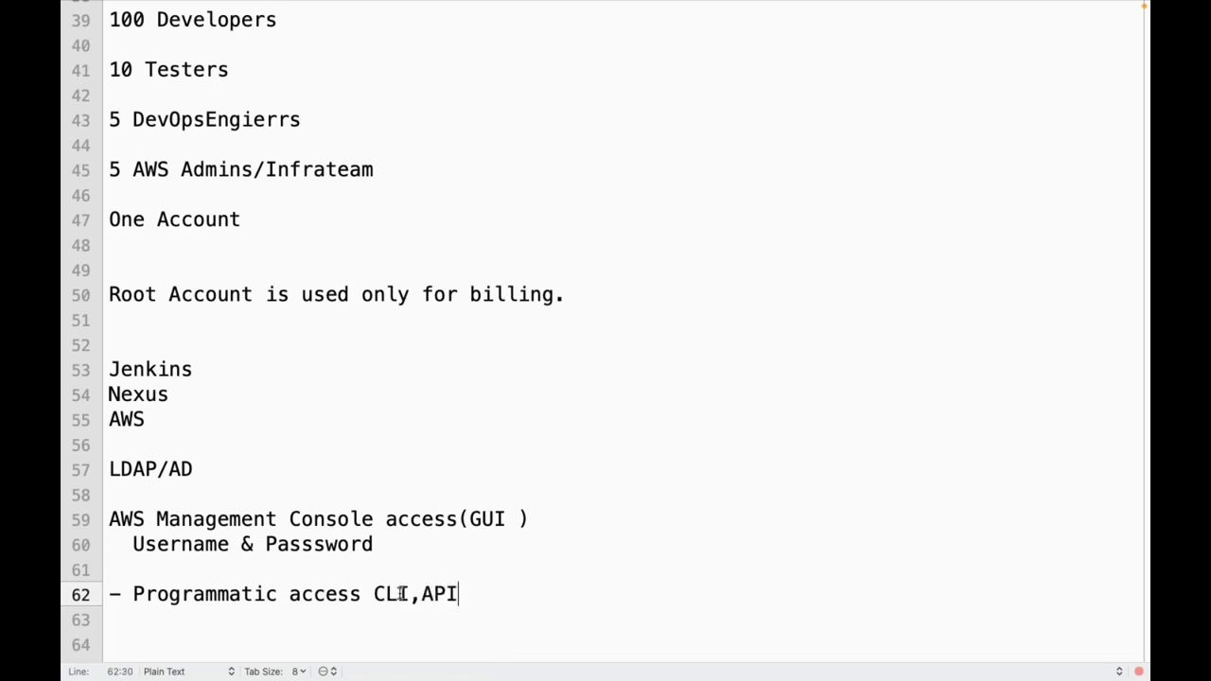
pyautogui.write(',SDK ..etc')
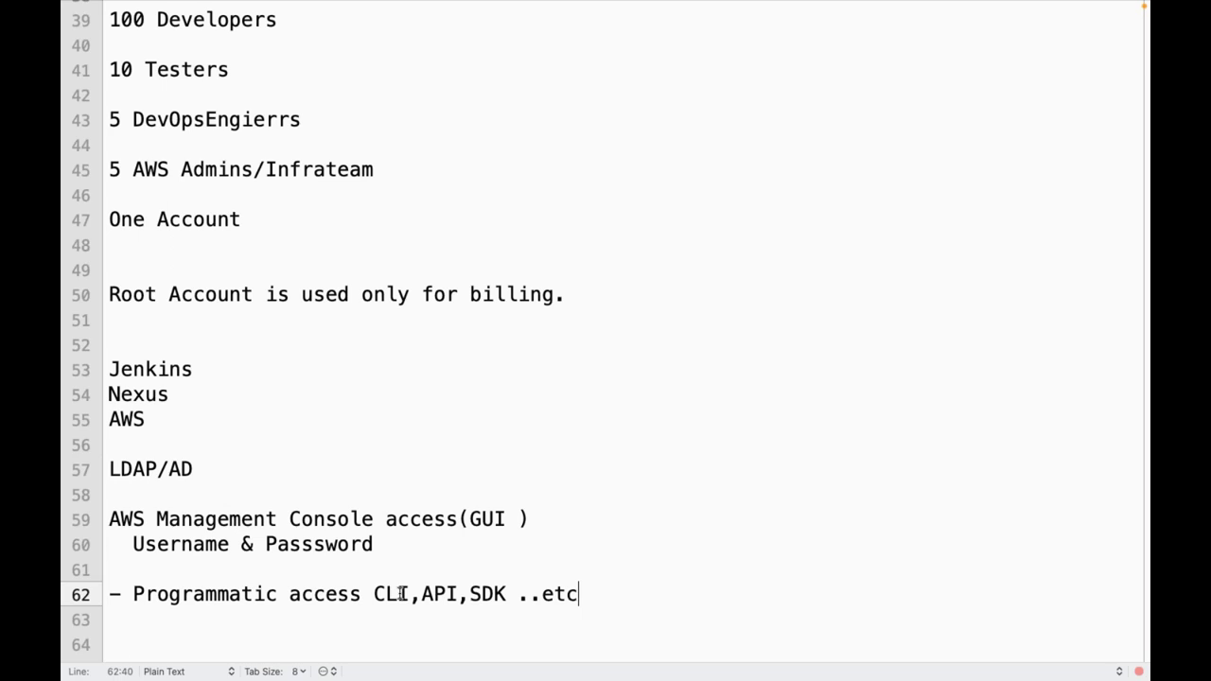
pyautogui.press('Return')
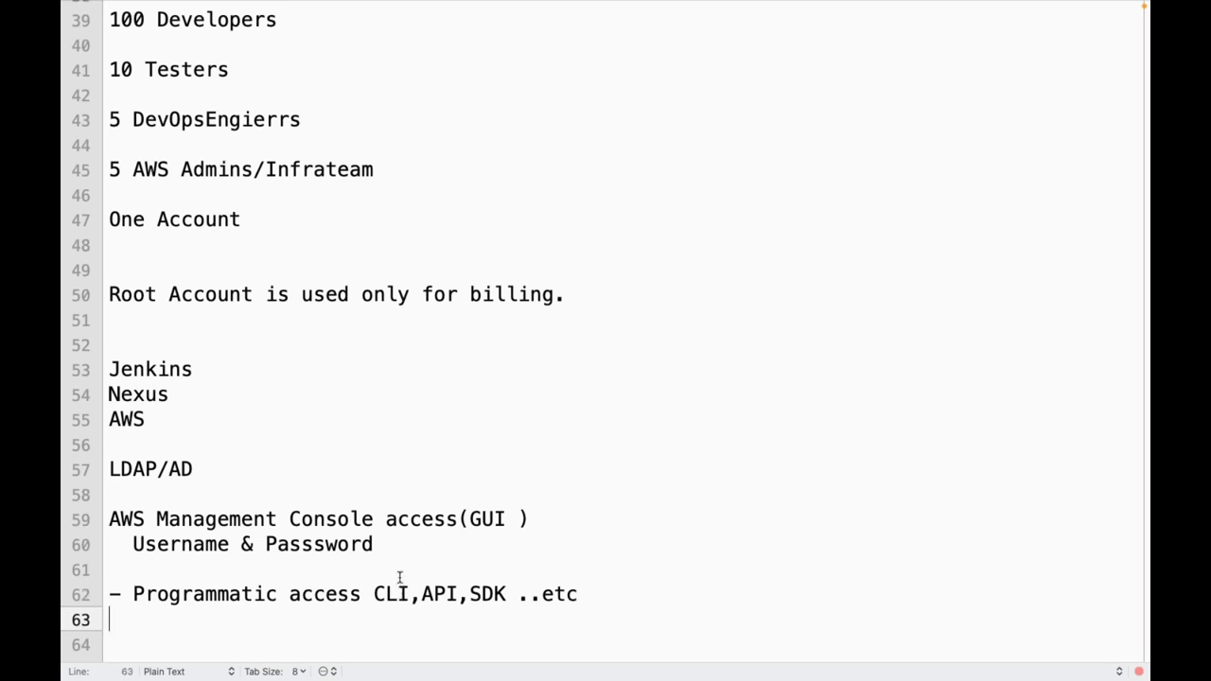
pyautogui.scroll(-1, 401, 579)
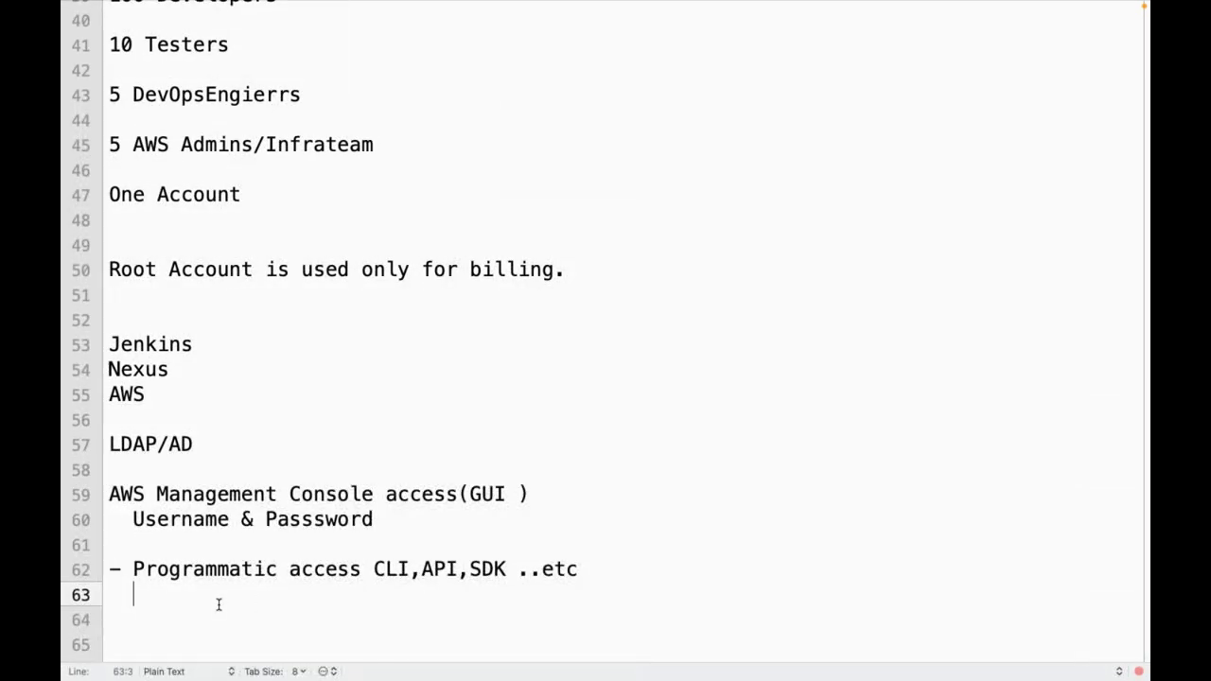
pyautogui.write('ACCESS Key')
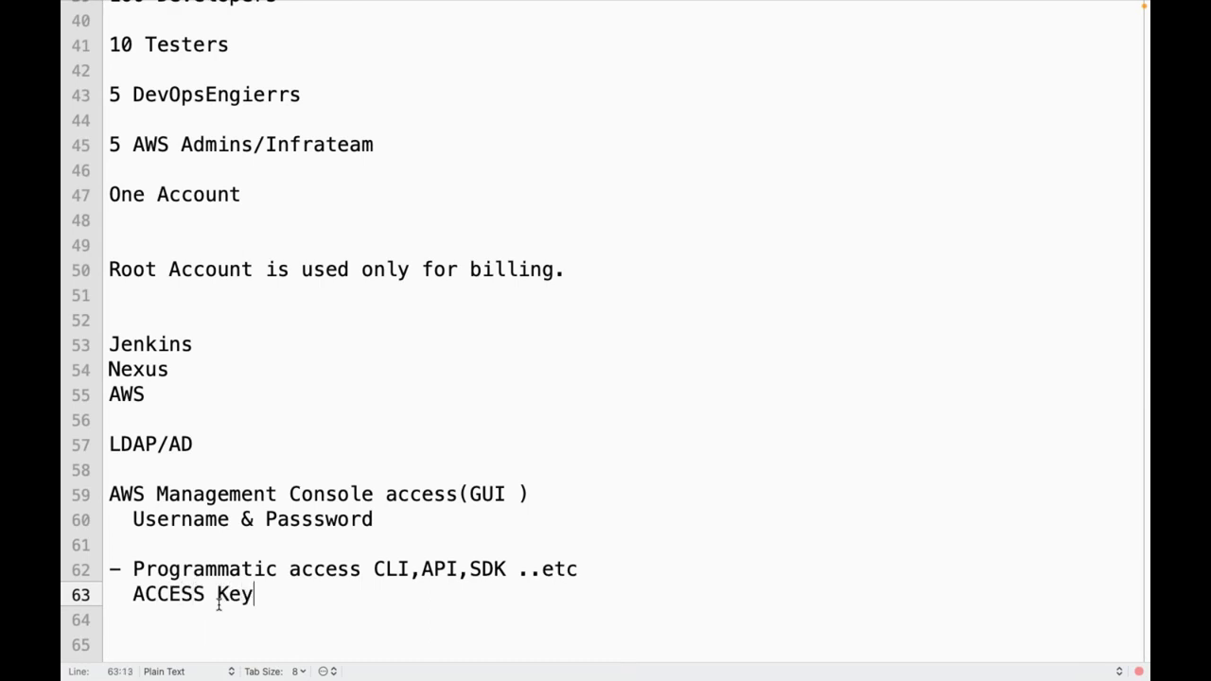
pyautogui.write(' & Secret KEU')
pyautogui.press('BackSpace')
pyautogui.press('BackSpace')
pyautogui.write('y')
pyautogui.press('BackSpace')
pyautogui.write('yes')
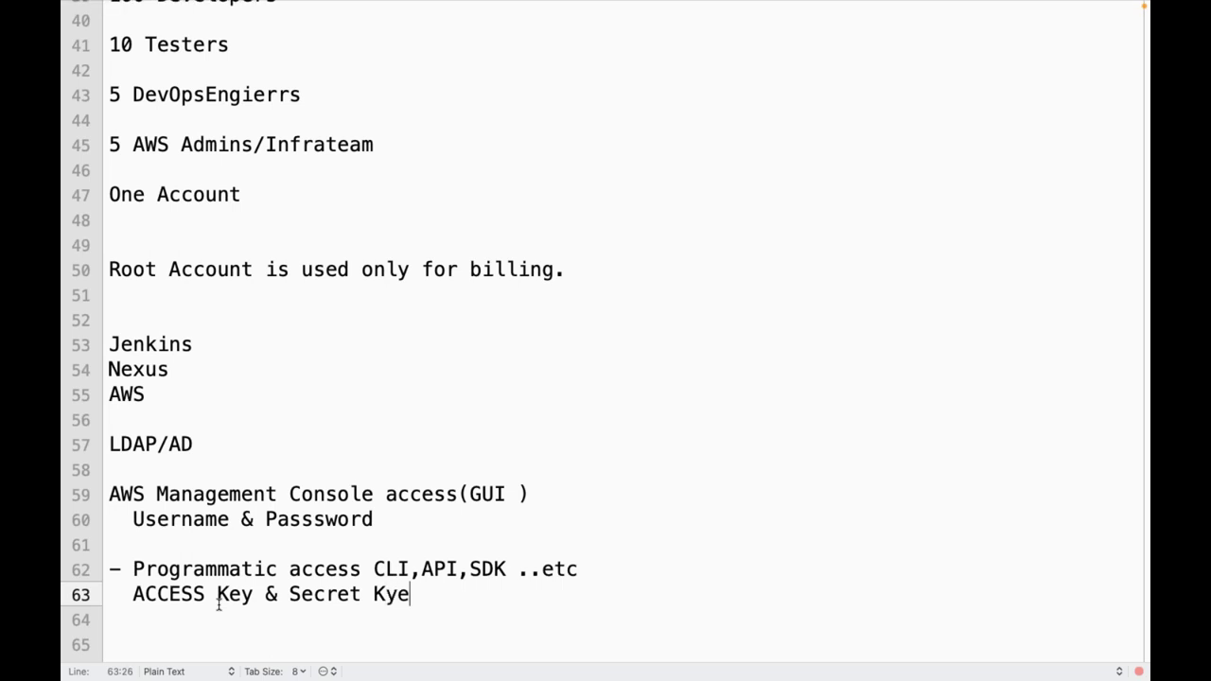
pyautogui.hotkey('ctrl', 'Left')
pyautogui.press('super+Tab')
pyautogui.press('super+Tab')
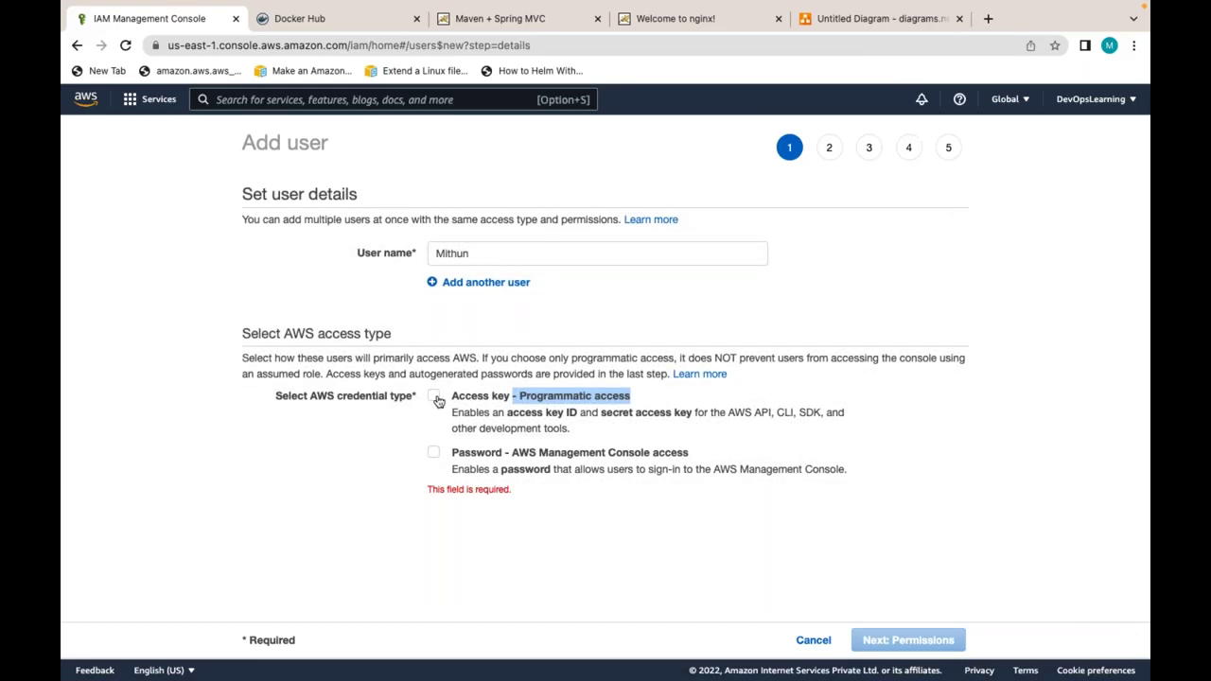
# Enable both programmatic access-key and console password access for the new user.
pyautogui.doubleClick(453, 253)
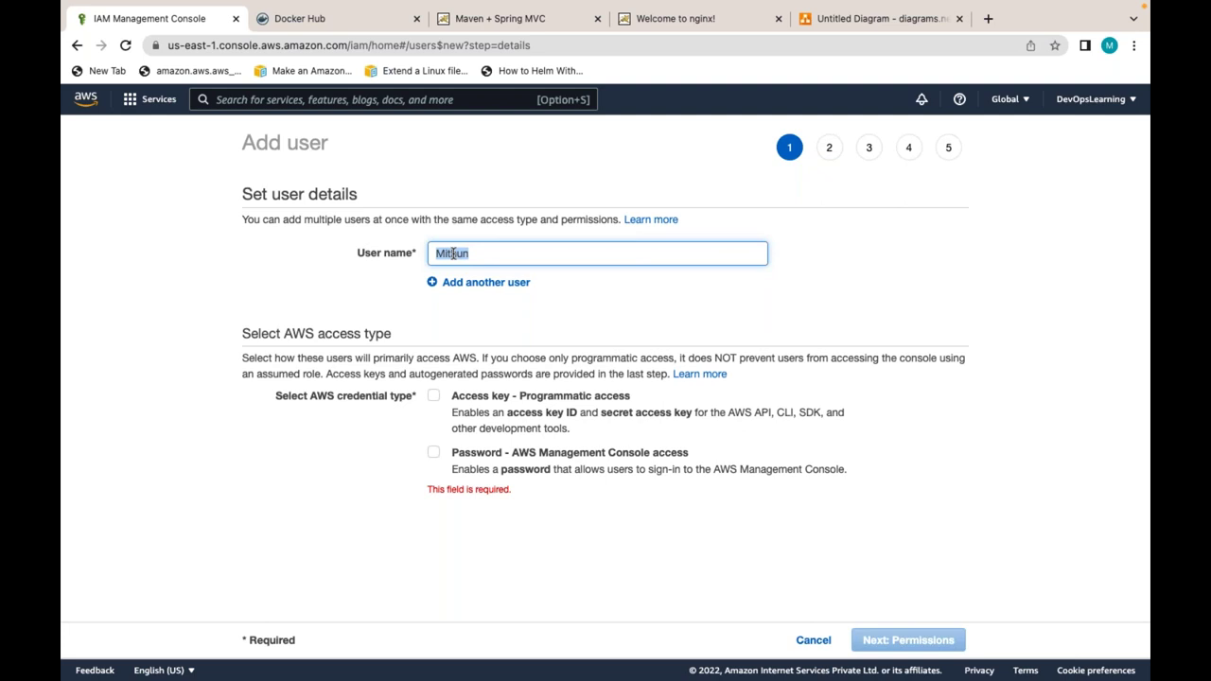
pyautogui.click(434, 398)
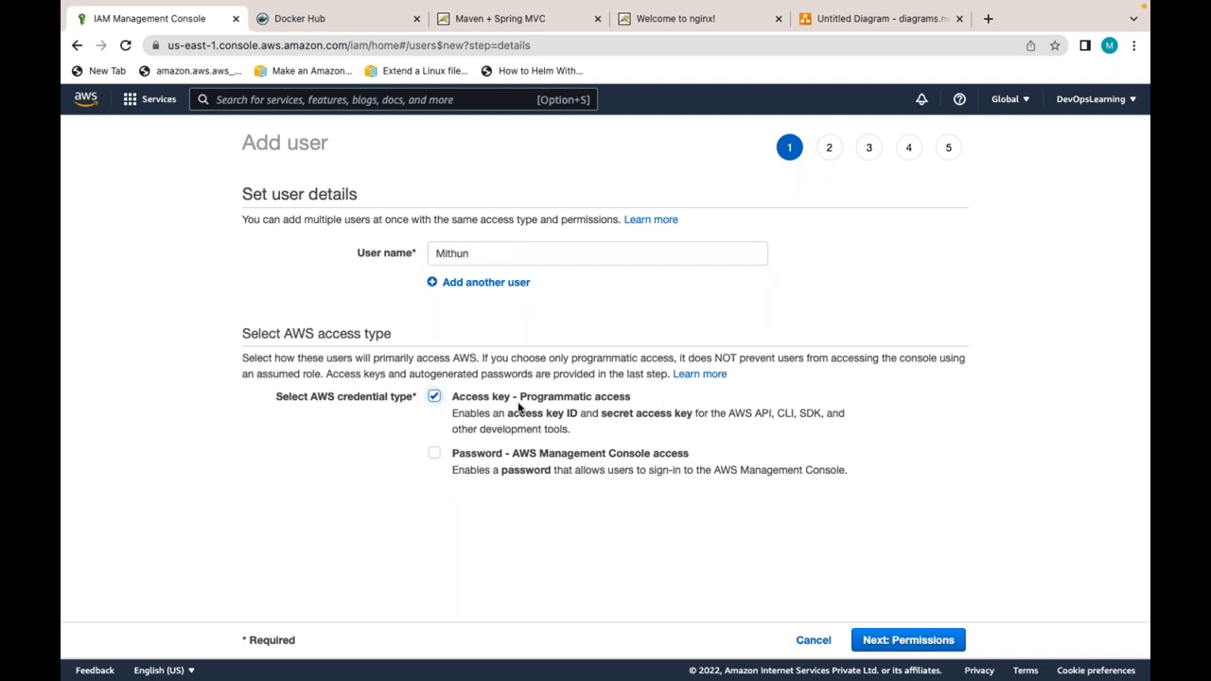
pyautogui.click(436, 455)
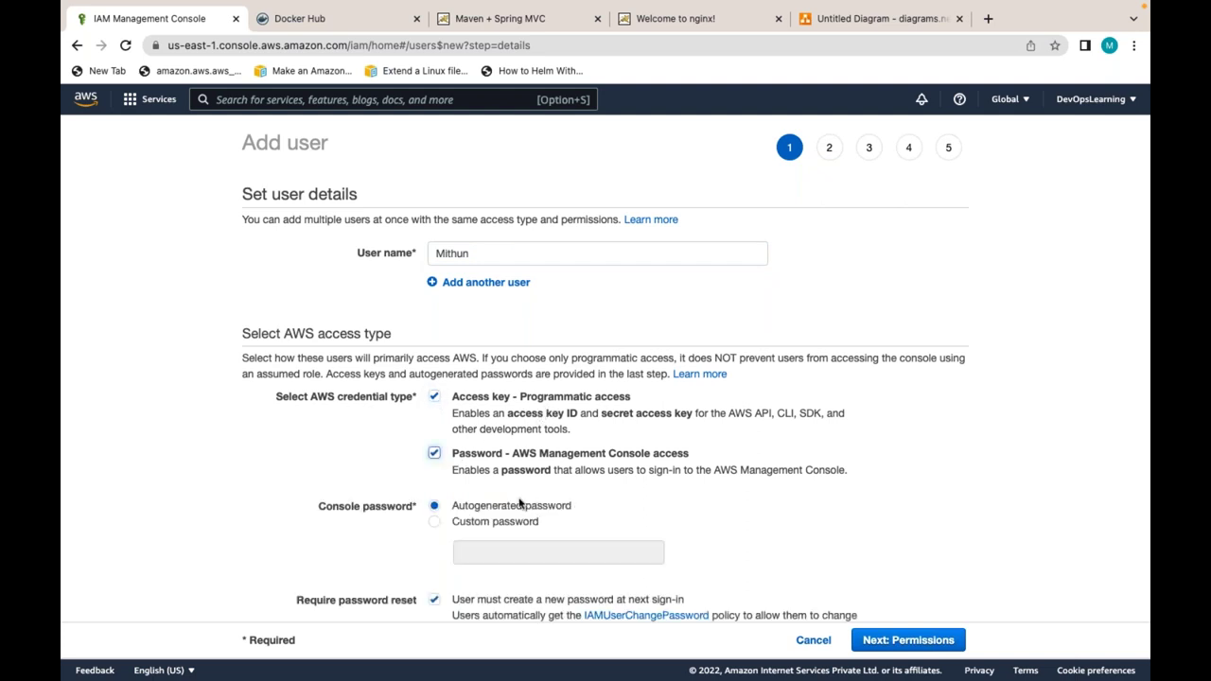
pyautogui.scroll(-1, 519, 504)
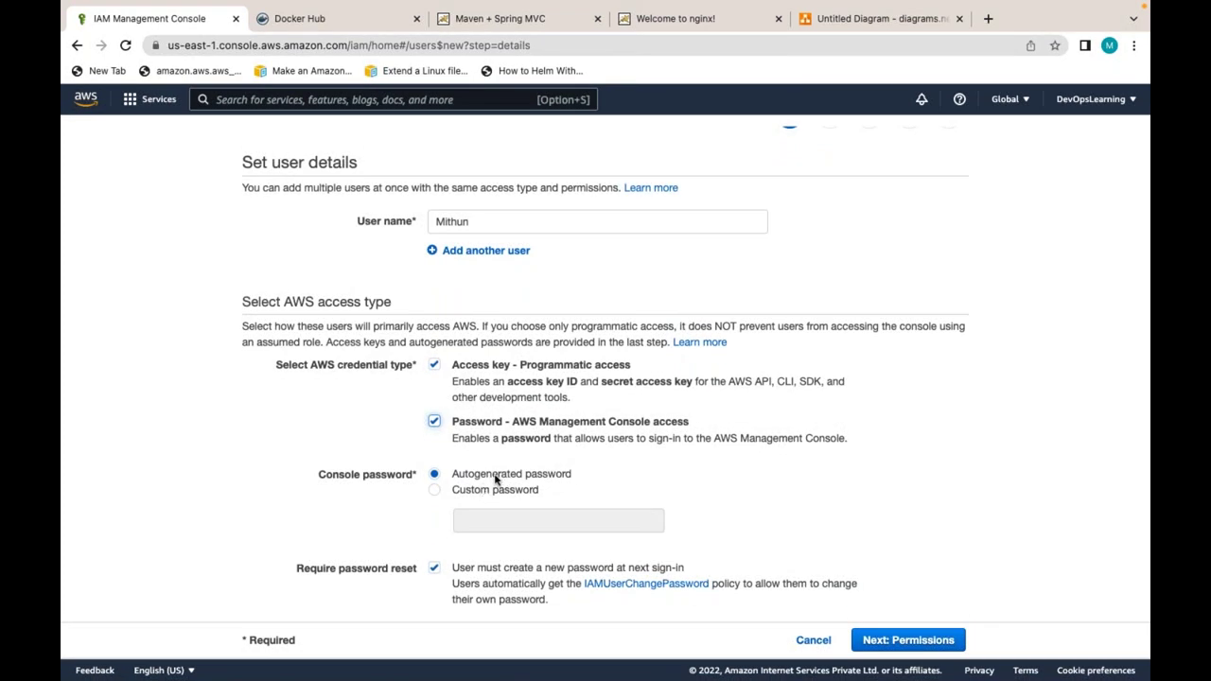
pyautogui.scroll(1, 528, 445)
pyautogui.doubleClick(526, 425)
pyautogui.click(528, 445)
pyautogui.click(435, 440)
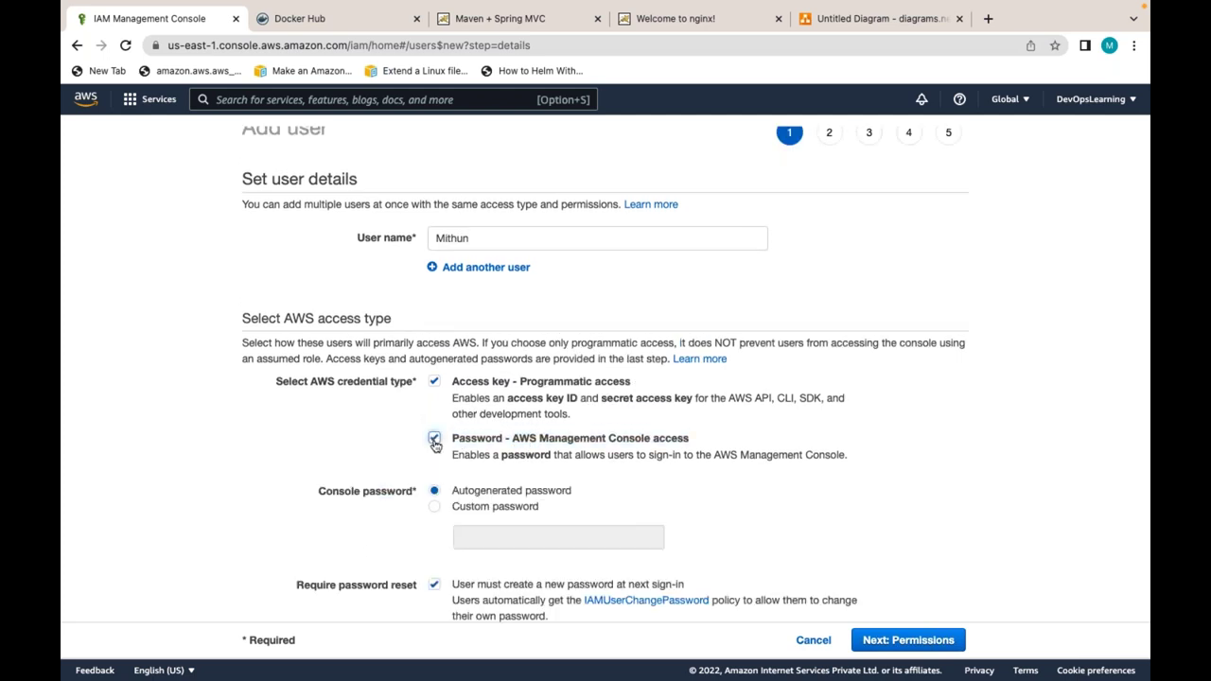
# Choose a custom console password and enter a short numeric password.
pyautogui.click(445, 506)
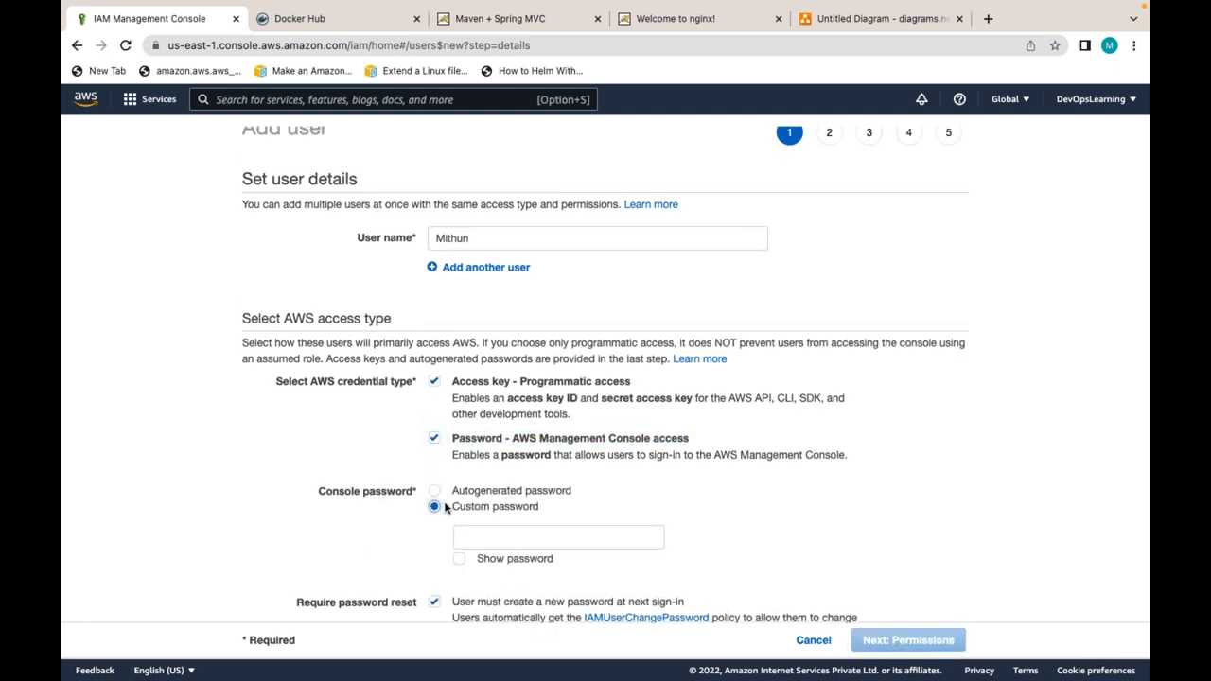
pyautogui.scroll(-2, 541, 530)
pyautogui.click(544, 504)
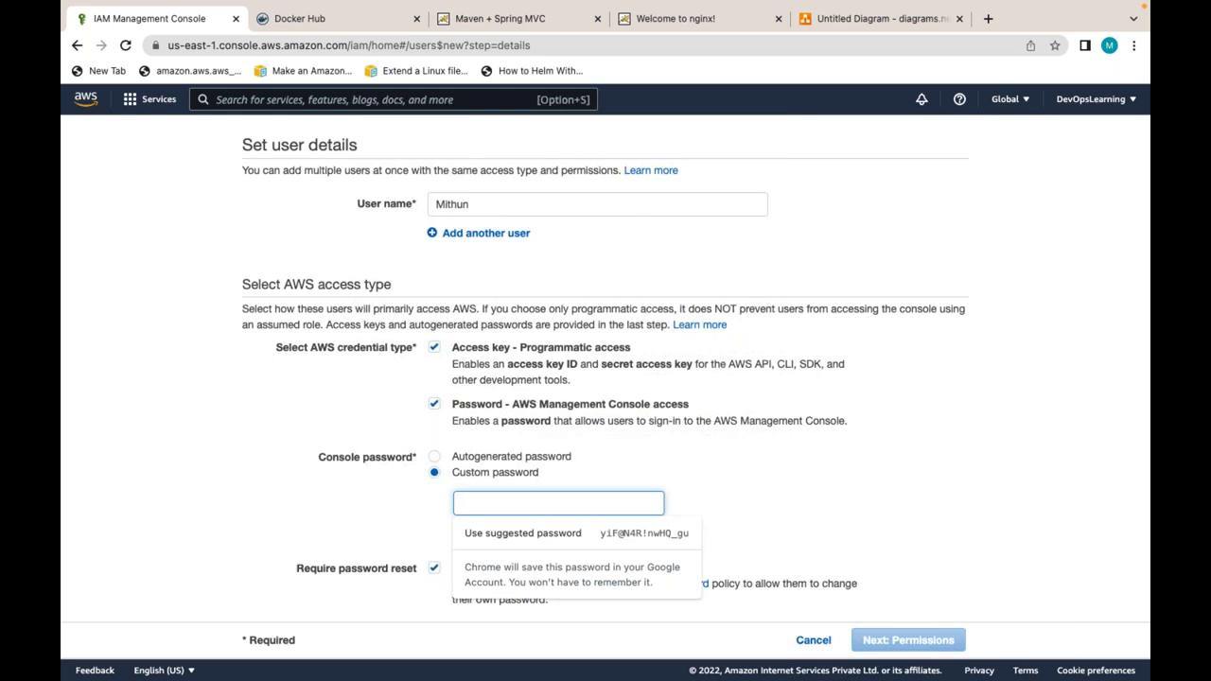
pyautogui.click(647, 472)
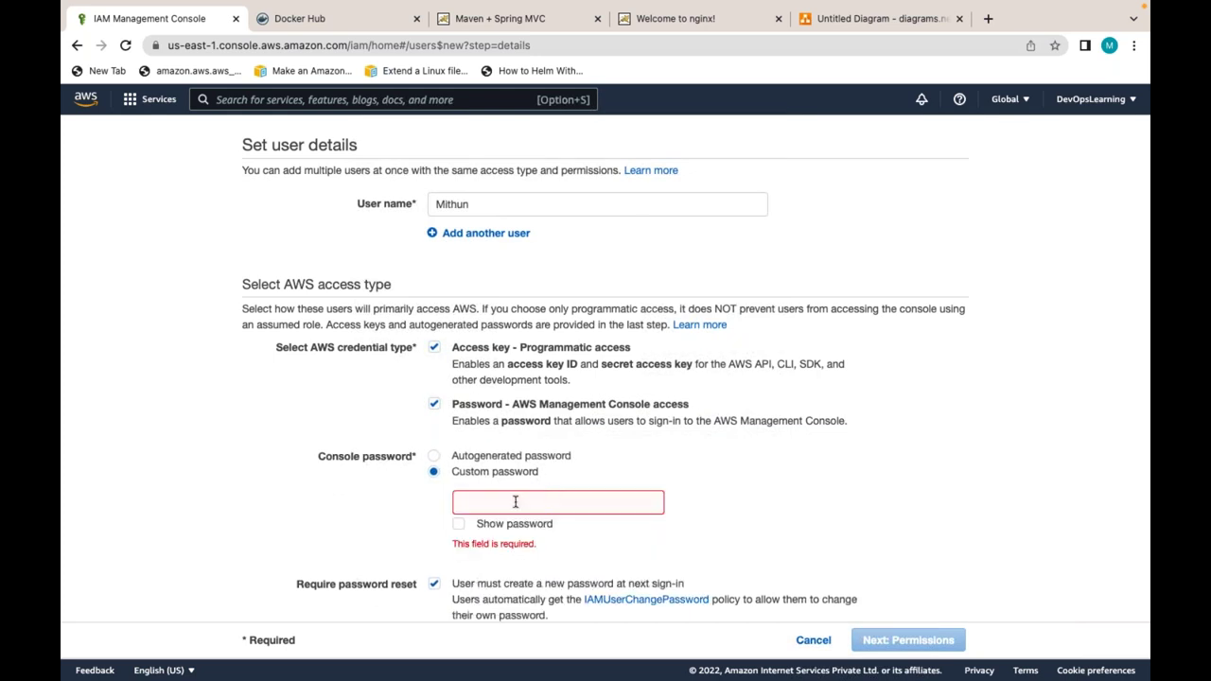
pyautogui.click(515, 504)
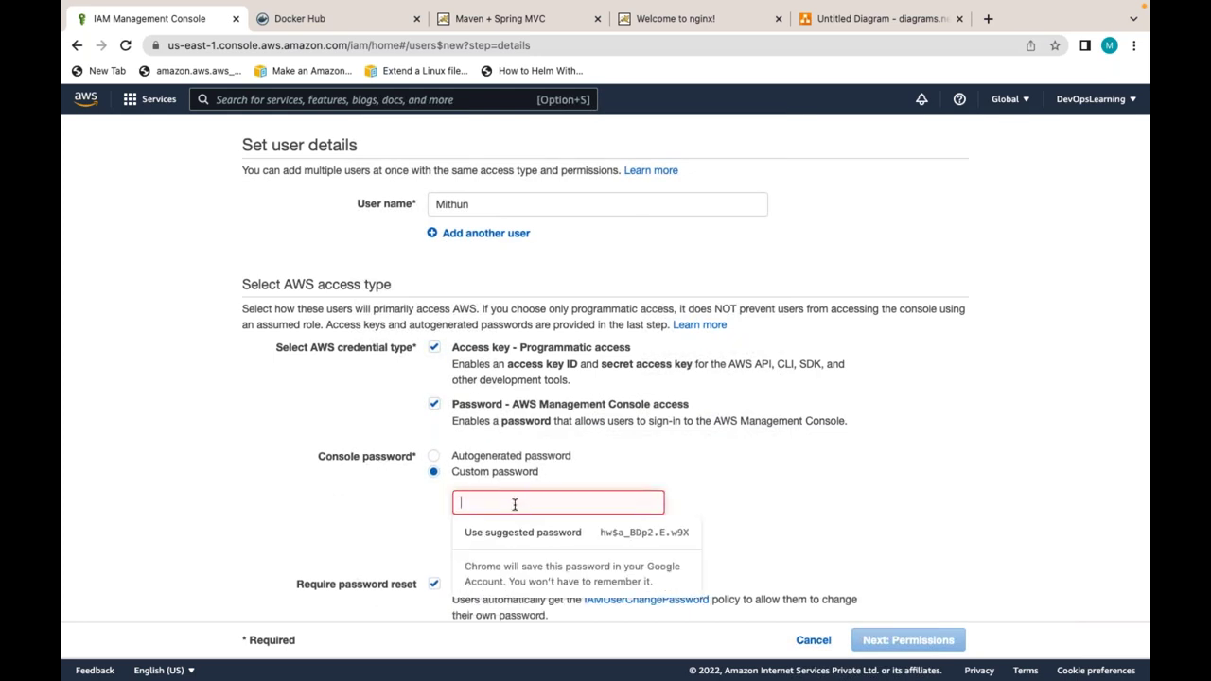
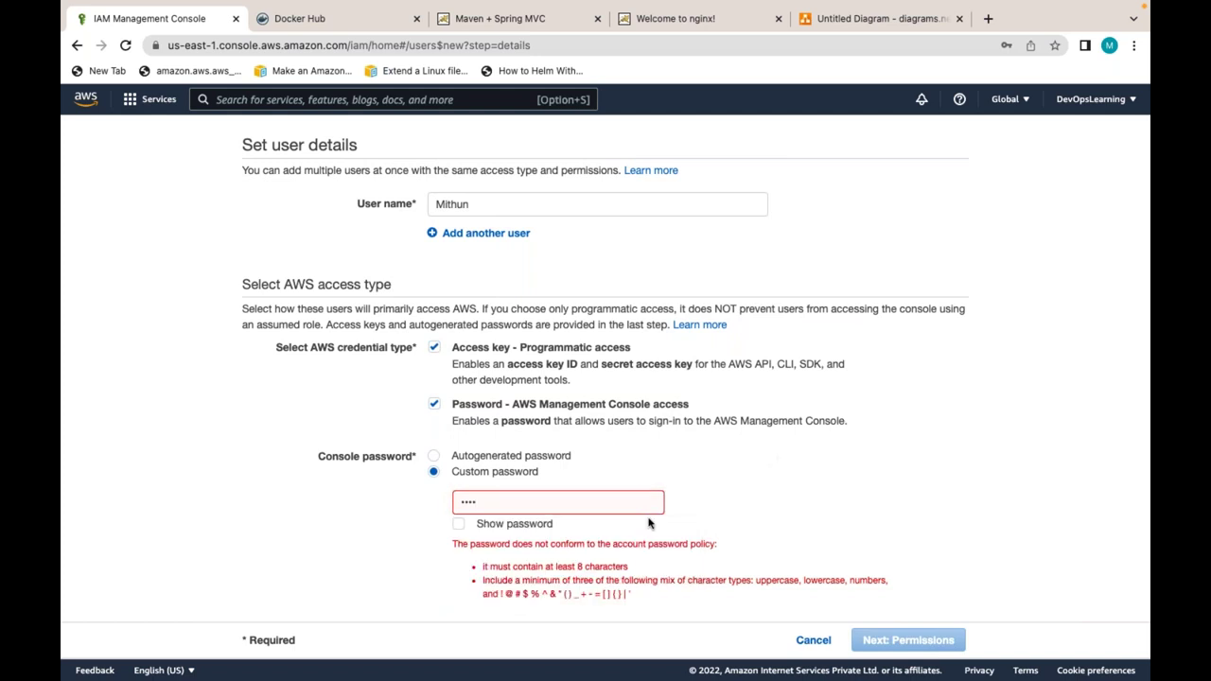
pyautogui.scroll(-2, 649, 523)
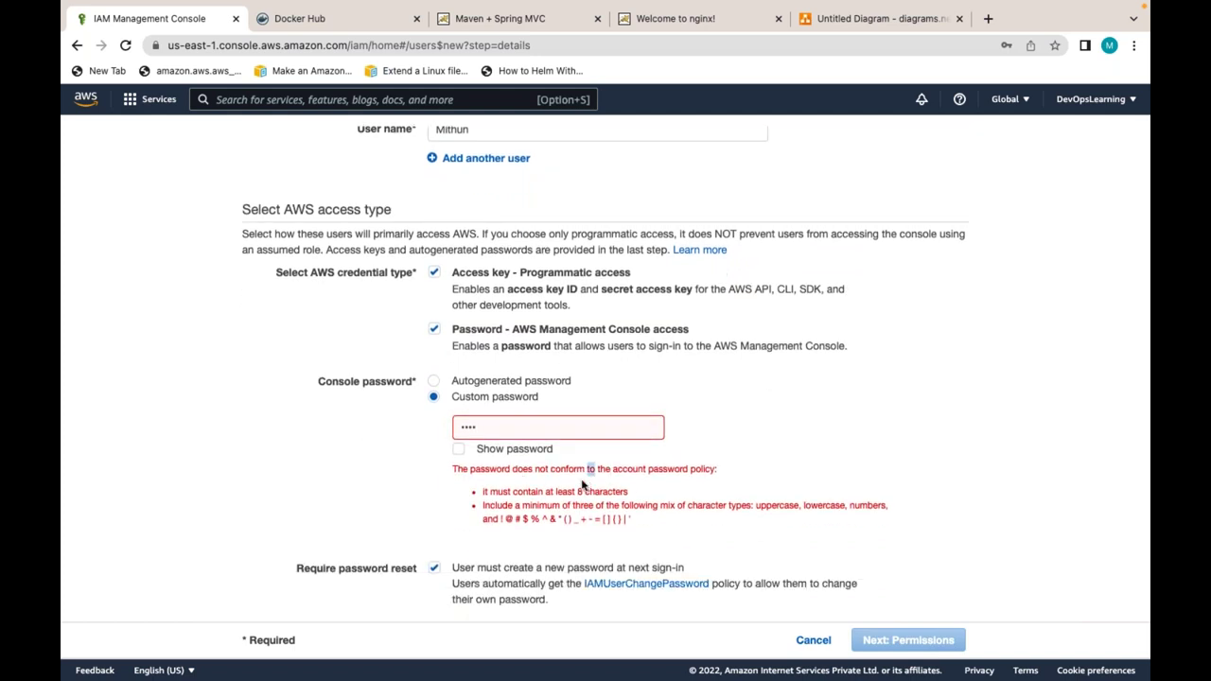
# Review the password policy rules, show the password as plain text, and extend it.
pyautogui.tripleClick(515, 502)
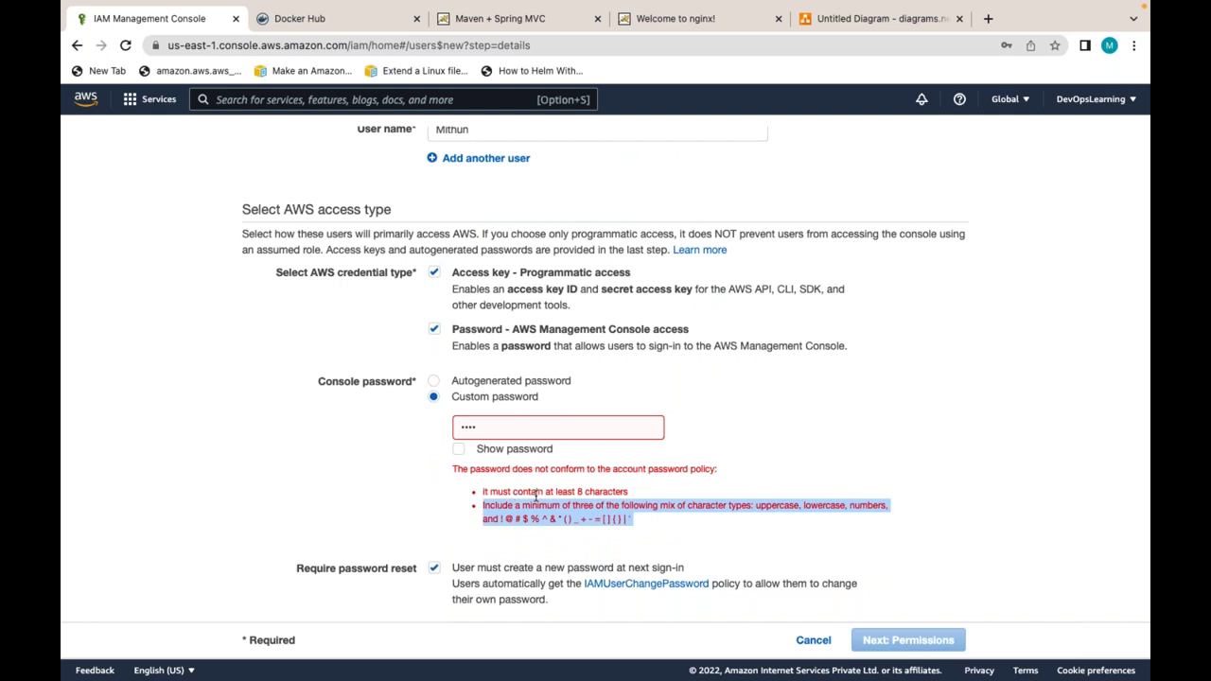
pyautogui.doubleClick(526, 492)
pyautogui.click(573, 494)
pyautogui.doubleClick(507, 509)
pyautogui.click(603, 508)
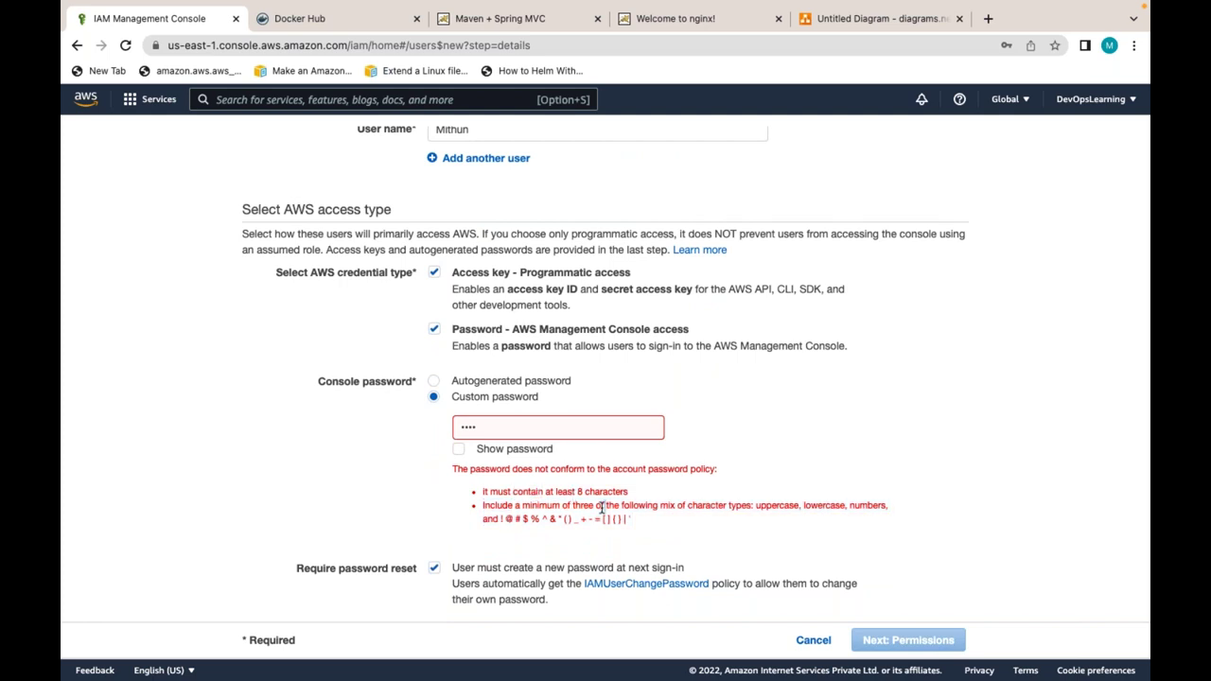
pyautogui.doubleClick(668, 508)
pyautogui.click(782, 508)
pyautogui.doubleClick(869, 507)
pyautogui.click(523, 518)
pyautogui.moveTo(500, 518); pyautogui.dragTo(627, 519)
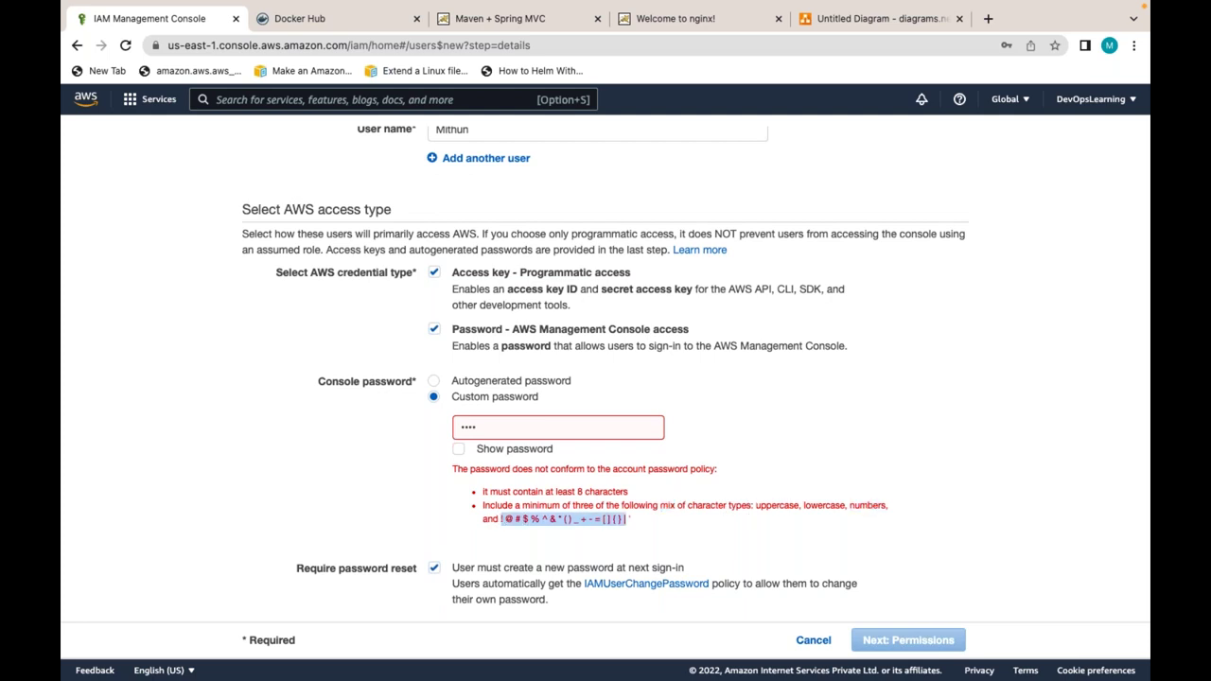
pyautogui.click(458, 454)
pyautogui.click(606, 518)
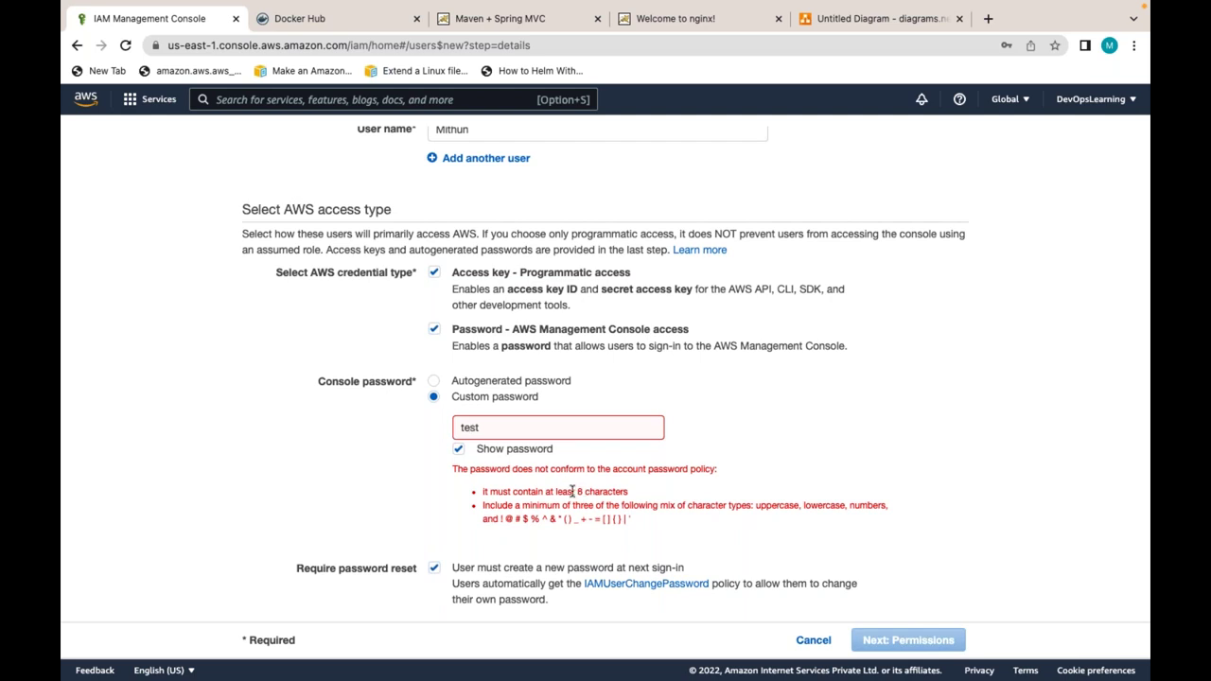
pyautogui.click(491, 432)
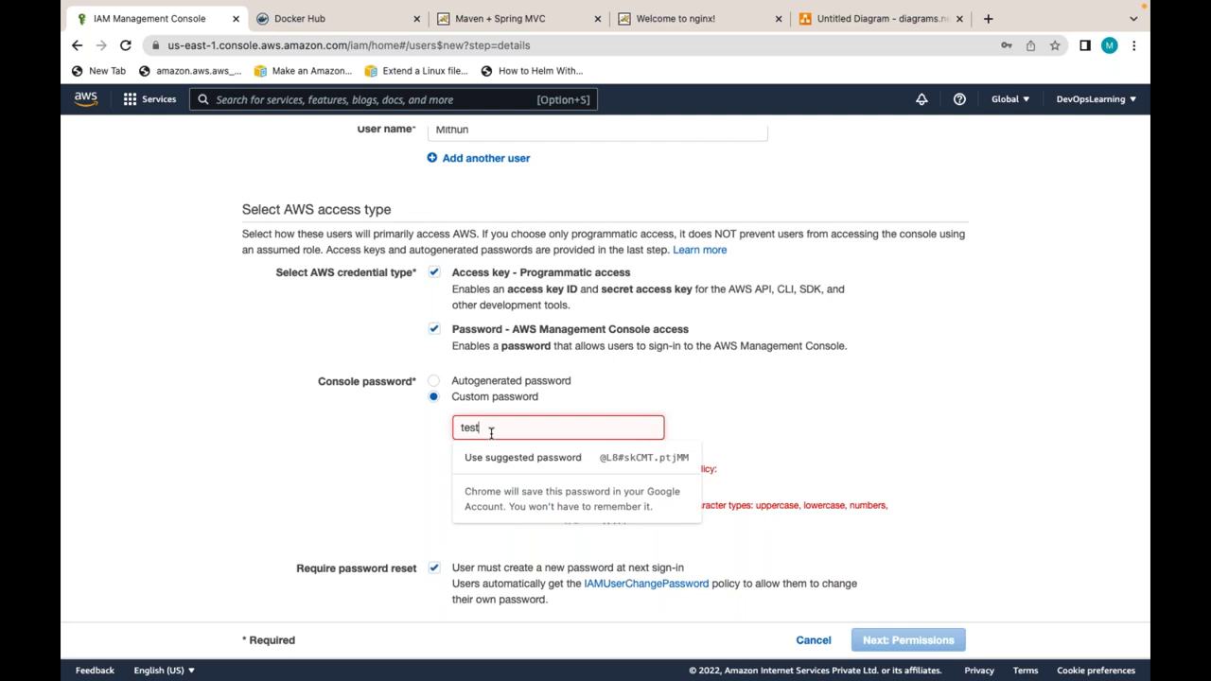
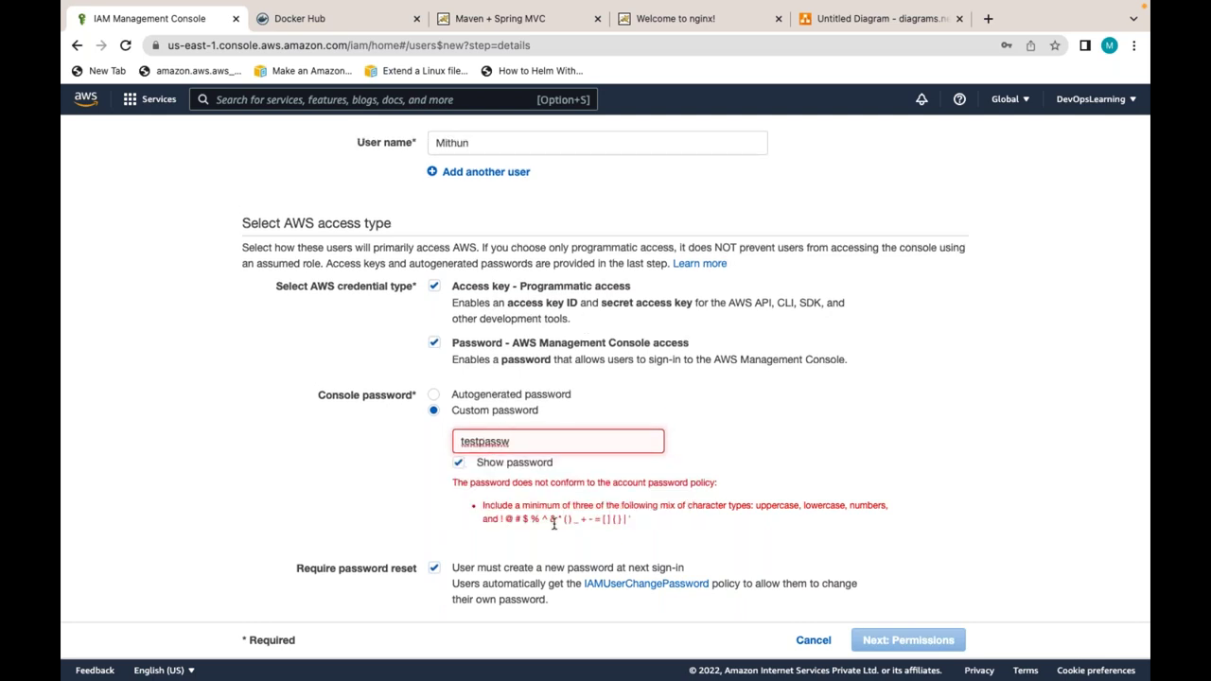
pyautogui.doubleClick(666, 506)
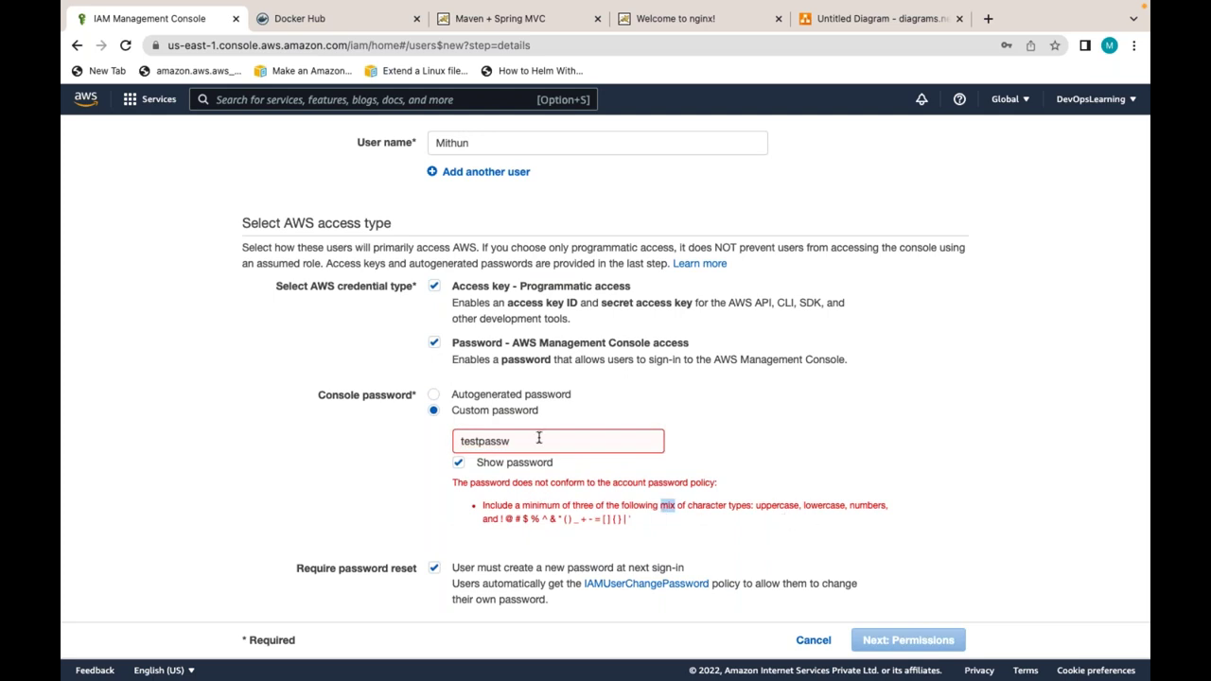
# Replace it with a policy-compliant password, keep reset required, and continue to Permissions.
pyautogui.moveTo(539, 439); pyautogui.dragTo(186, 442)
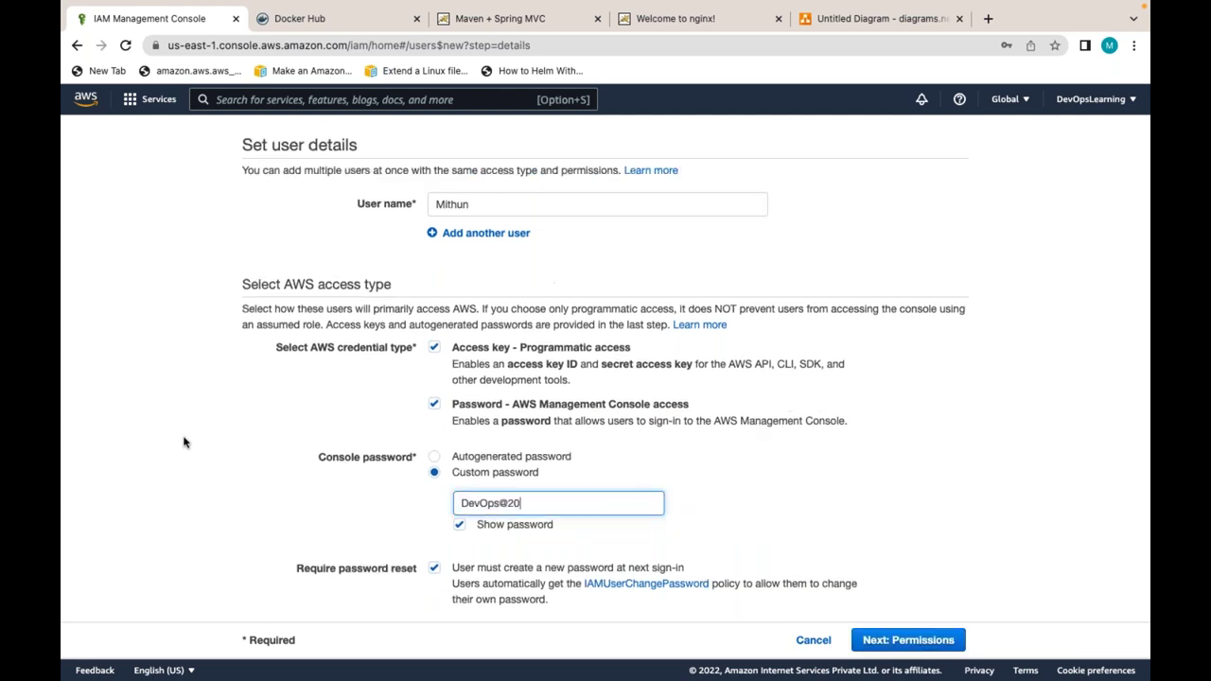
pyautogui.doubleClick(479, 502)
pyautogui.click(511, 502)
pyautogui.doubleClick(485, 504)
pyautogui.doubleClick(485, 504)
pyautogui.click(517, 504)
pyautogui.doubleClick(517, 503)
pyautogui.click(504, 502)
pyautogui.tripleClick(492, 570)
pyautogui.click(494, 570)
pyautogui.tripleClick(506, 503)
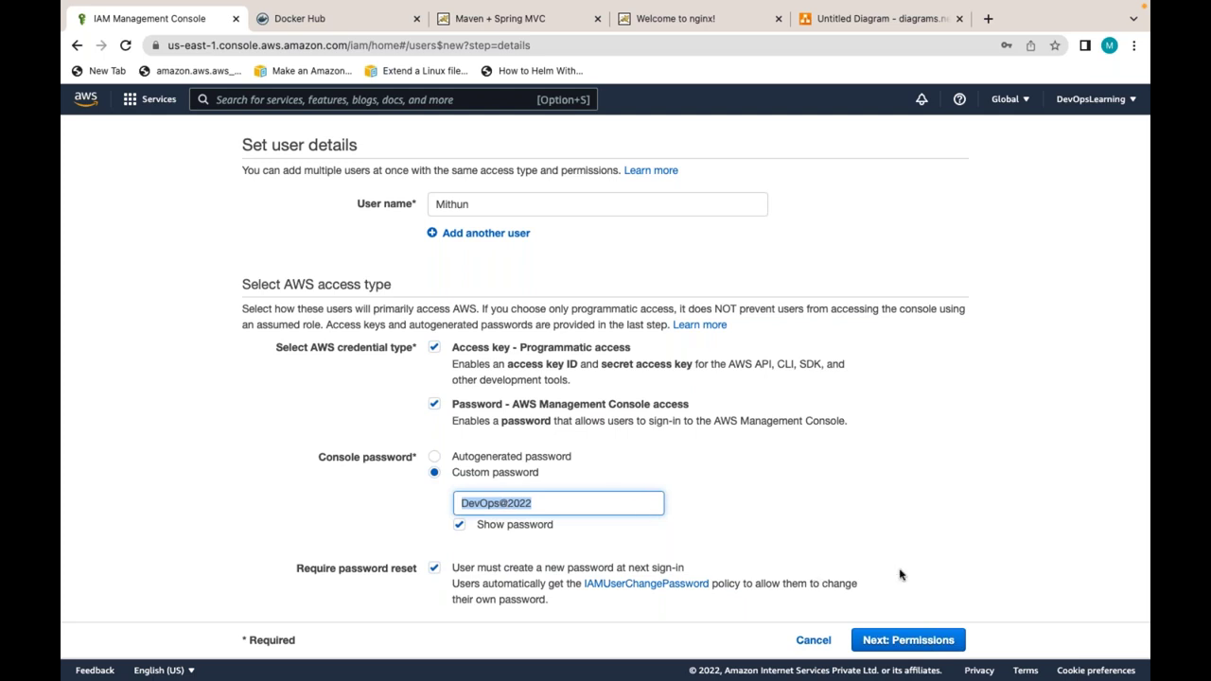
pyautogui.click(923, 644)
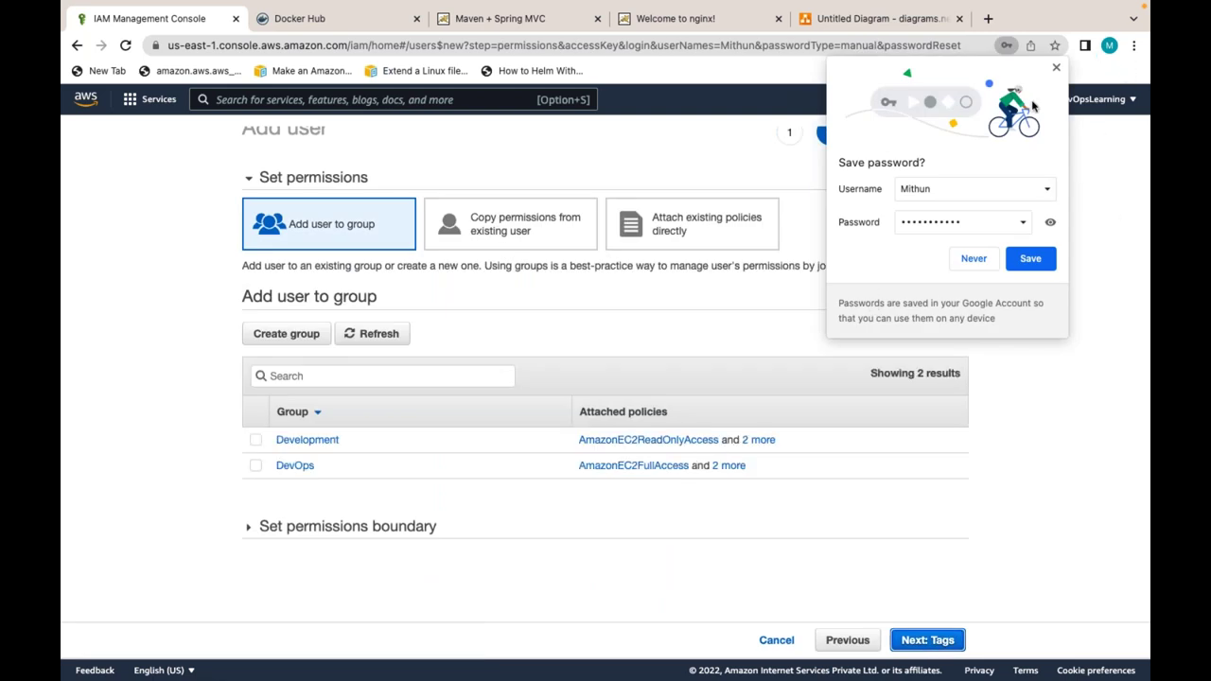
# Dismiss the save-password prompt, preview direct policies, and put the user in the DevOps group.
pyautogui.click(1057, 68)
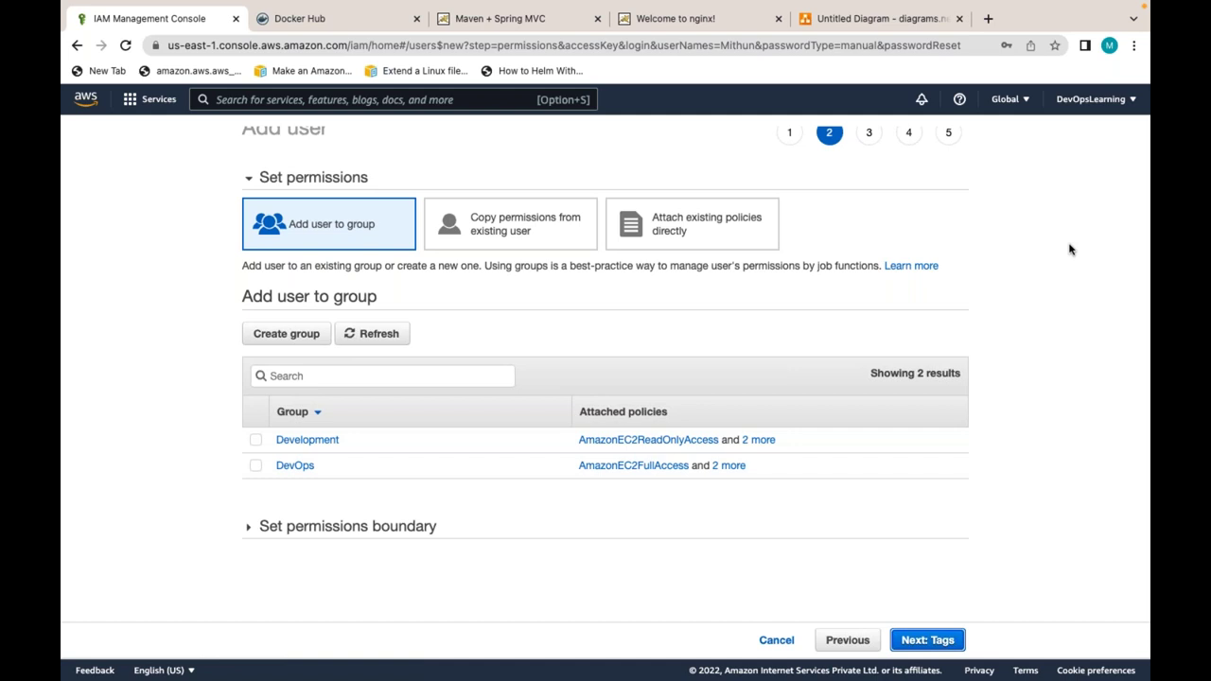
pyautogui.click(801, 251)
pyautogui.click(698, 228)
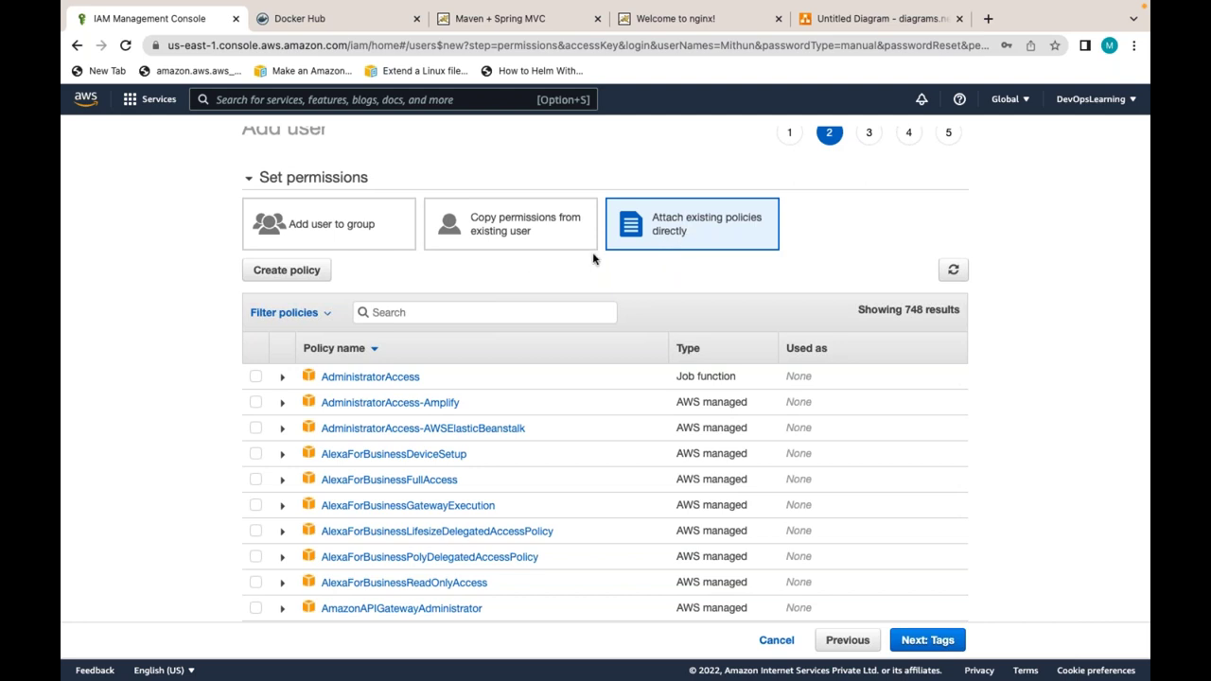
pyautogui.click(353, 231)
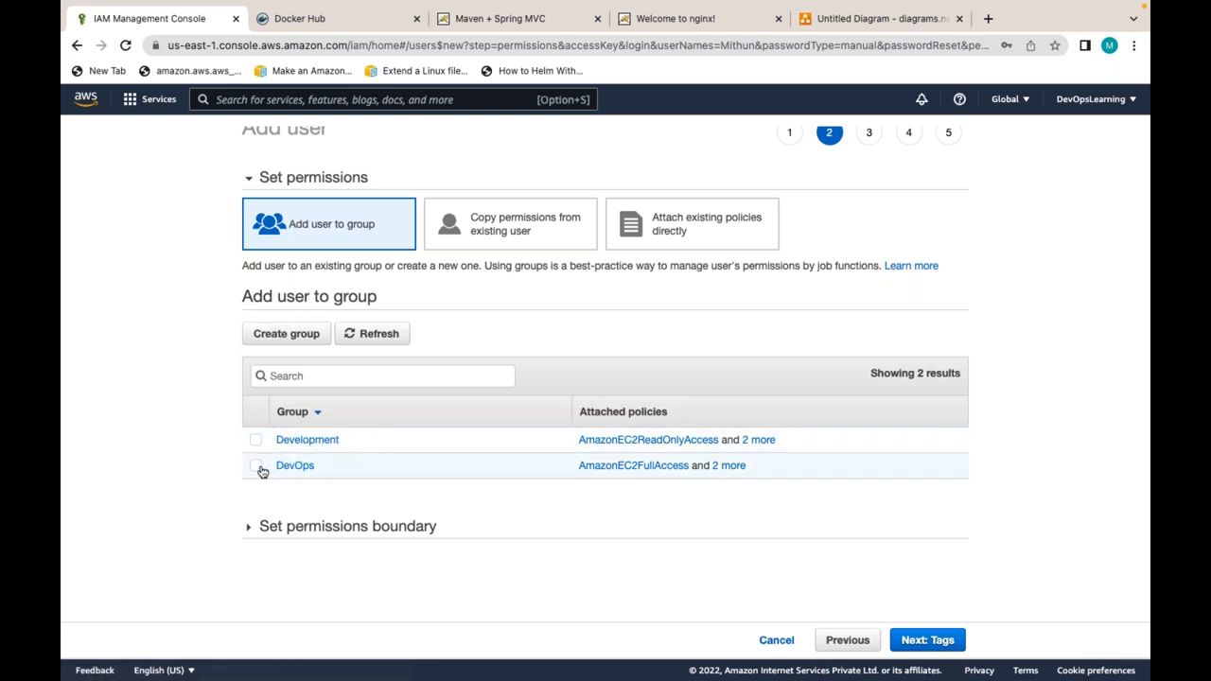
pyautogui.click(260, 468)
pyautogui.click(258, 467)
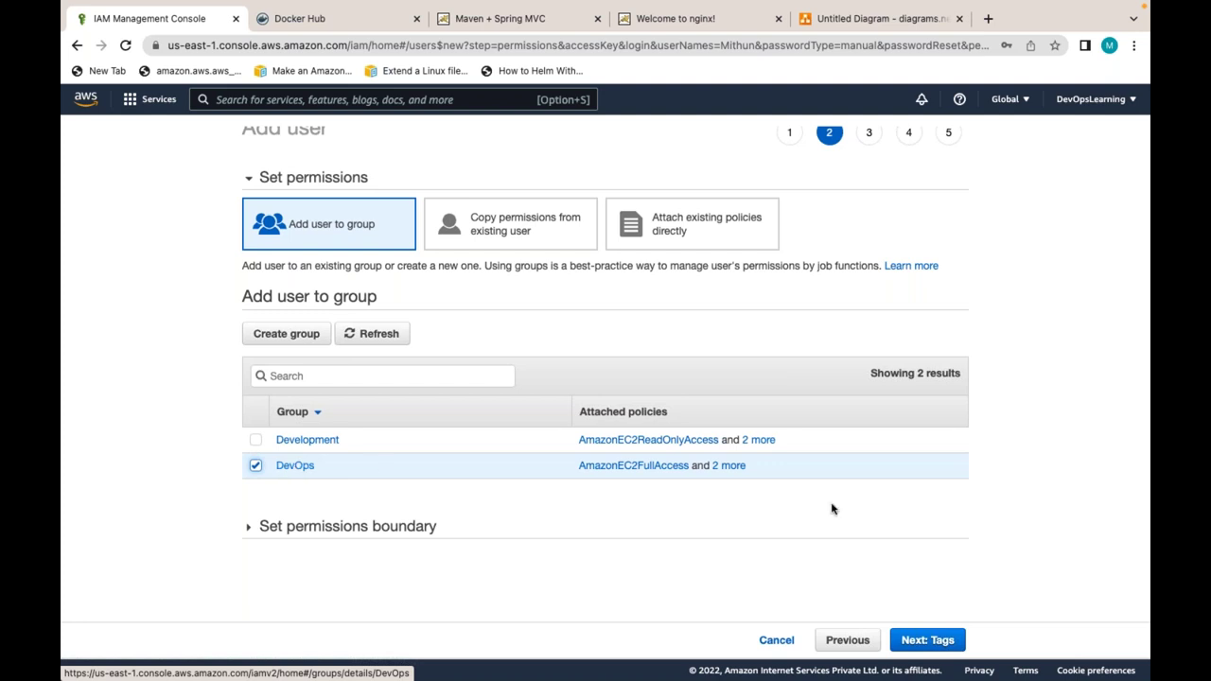
# Skip tags, review, and create the new IAM user.
pyautogui.click(914, 641)
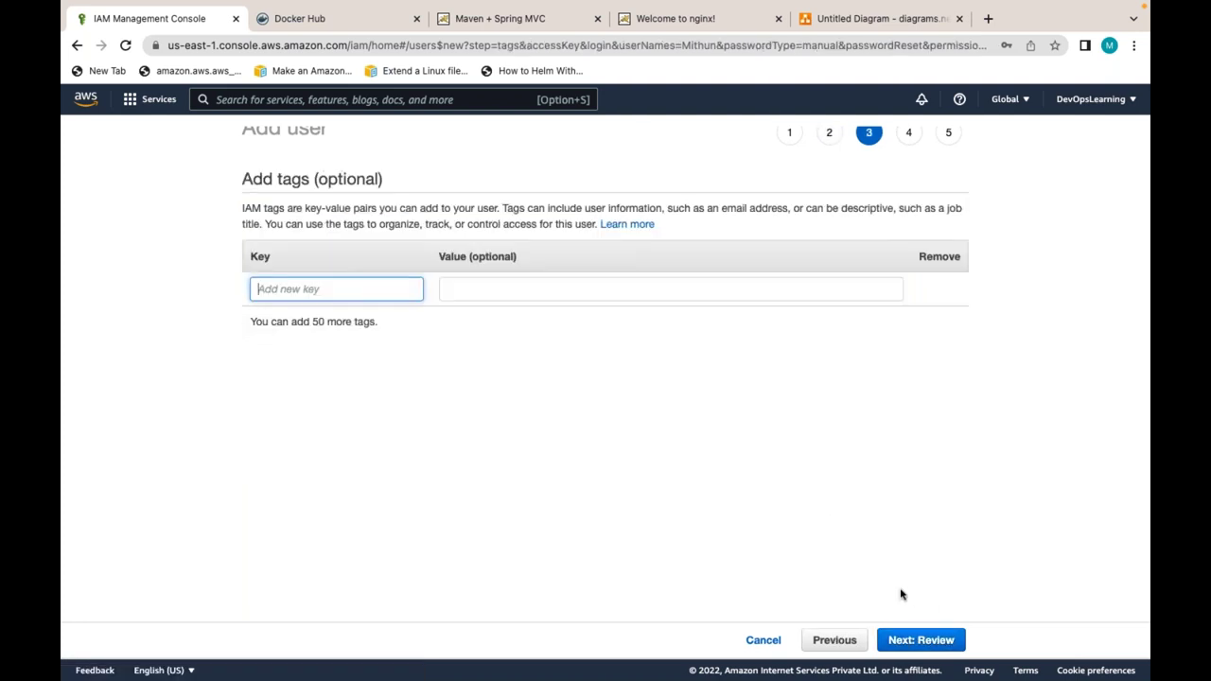
pyautogui.click(943, 644)
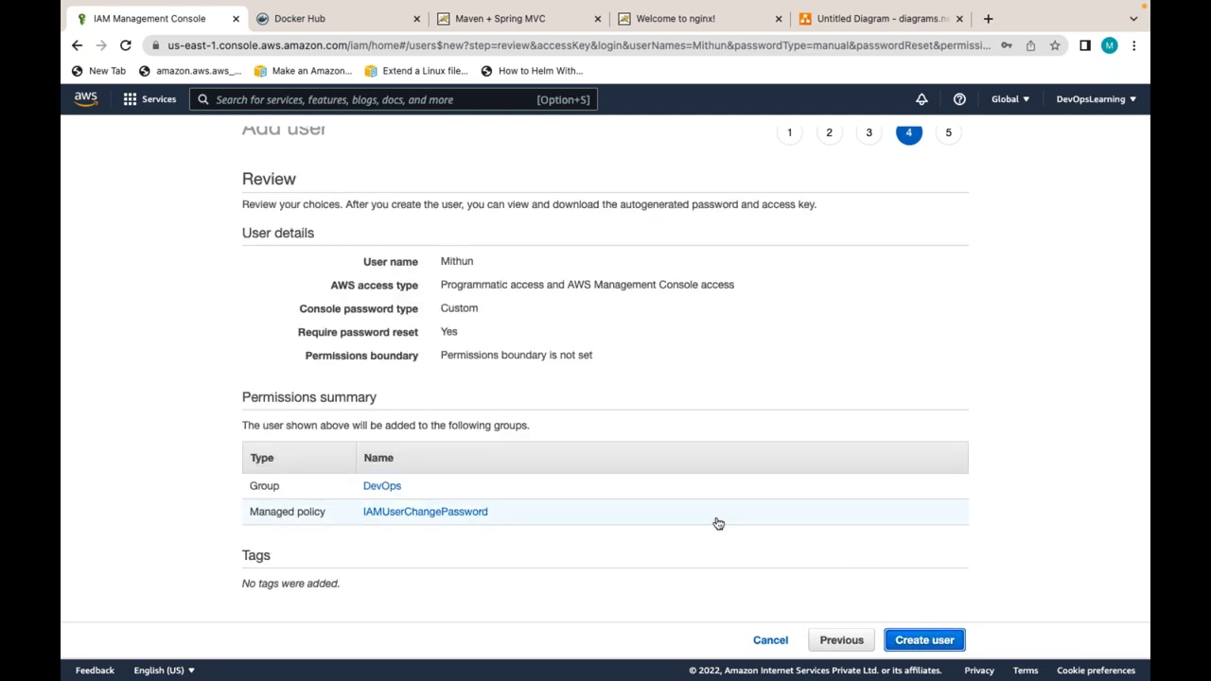
pyautogui.click(923, 641)
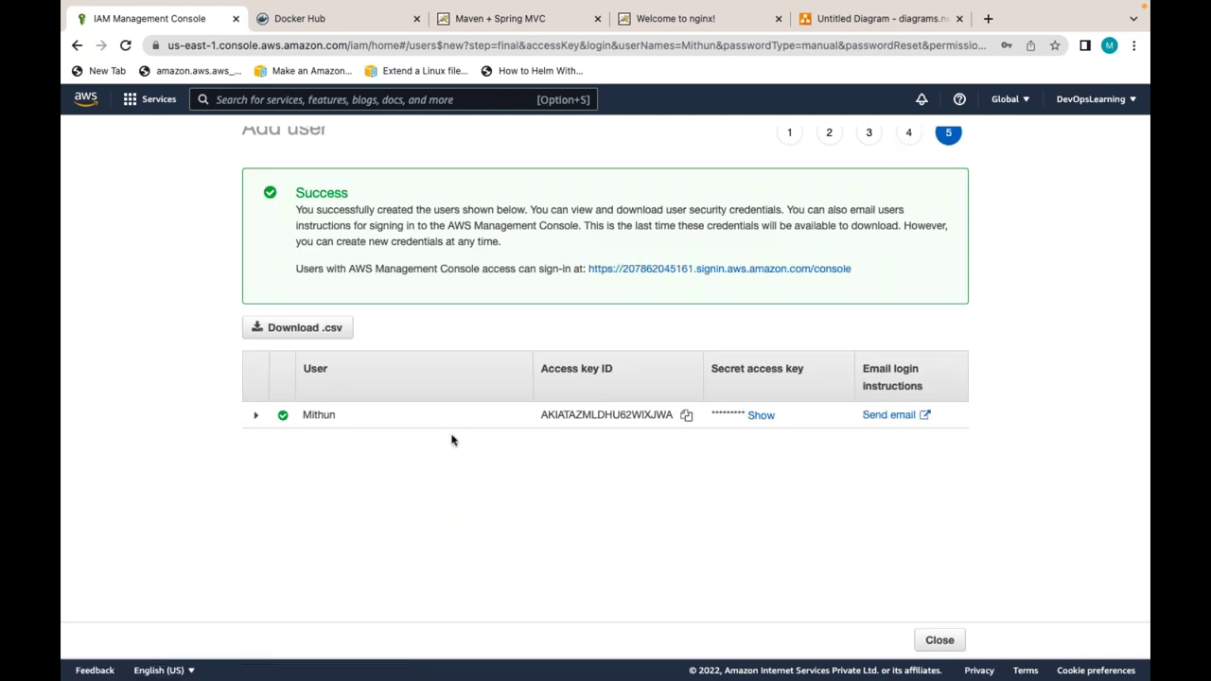
# Reveal the user's secret access key and download the credentials .csv.
pyautogui.click(257, 418)
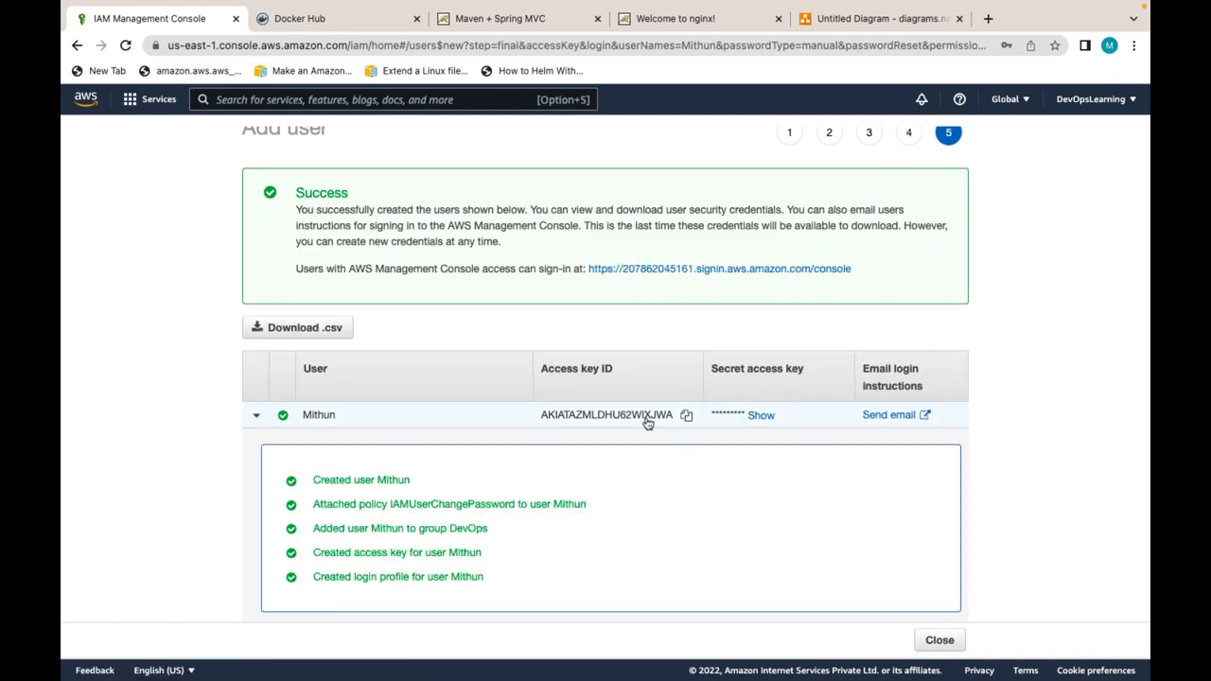
pyautogui.click(762, 416)
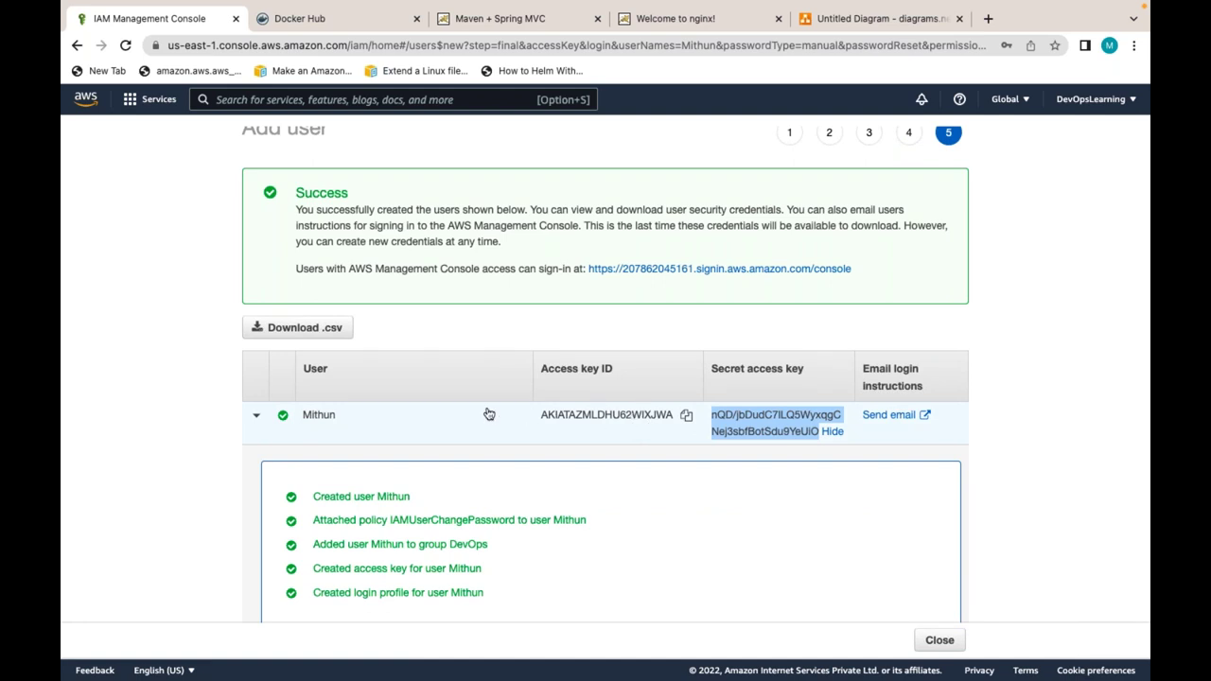
pyautogui.click(322, 329)
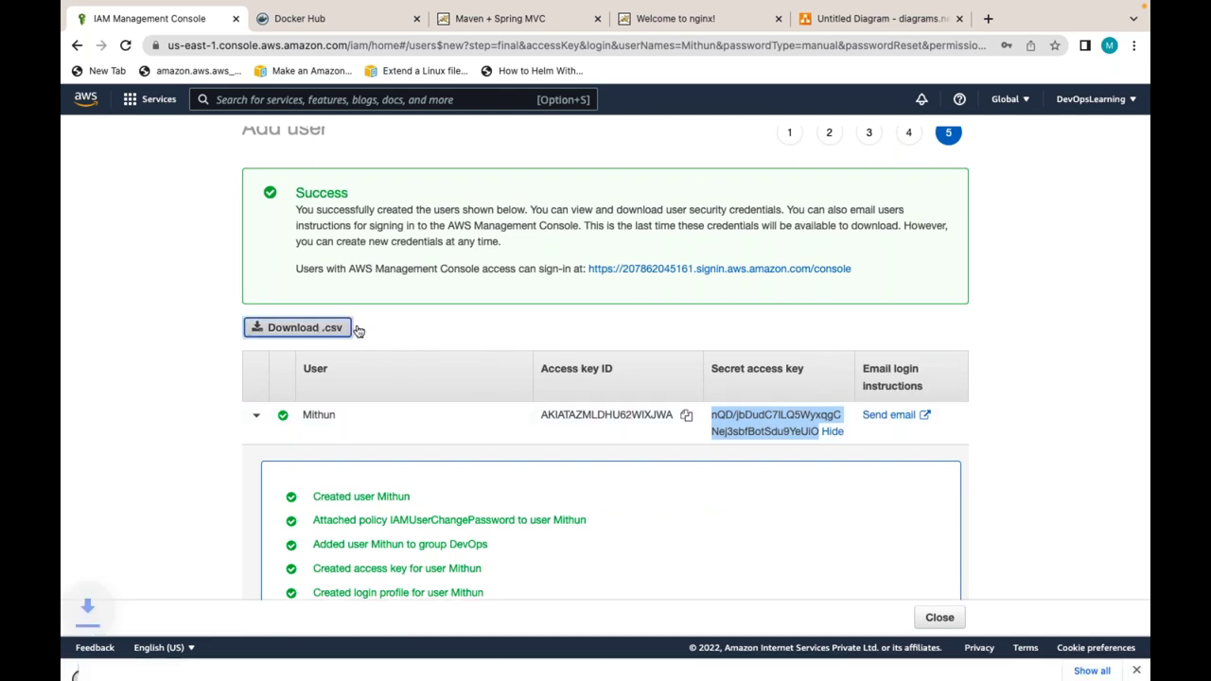
pyautogui.click(690, 419)
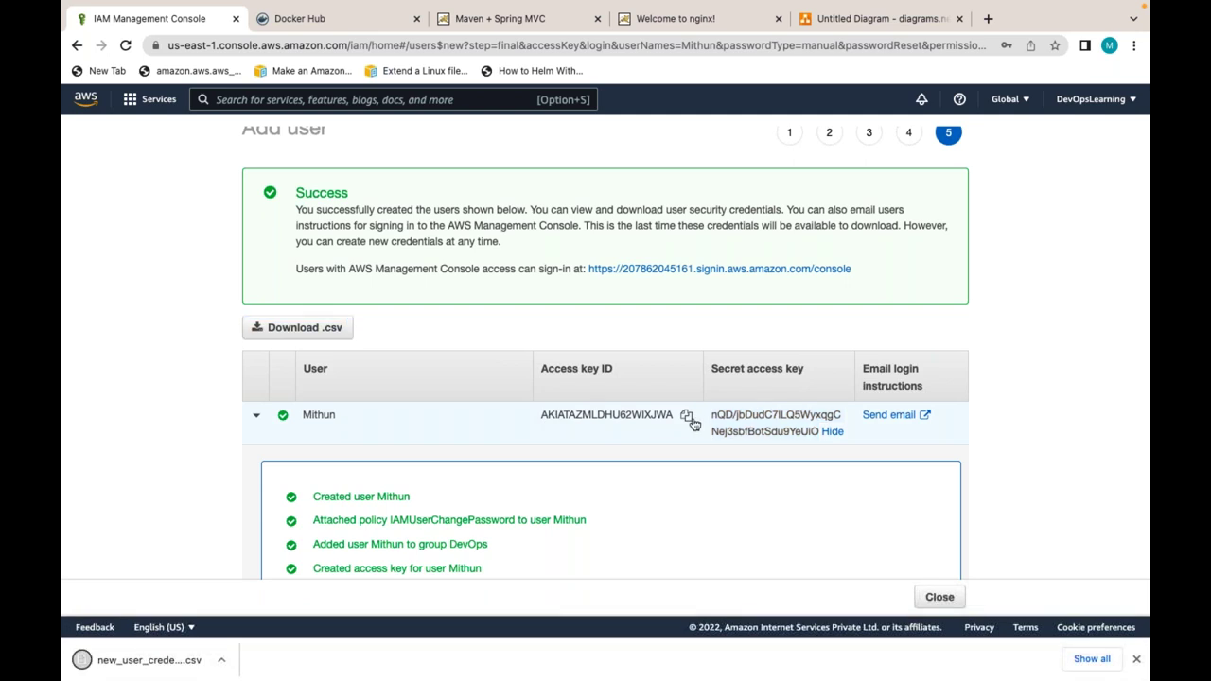
# Add a '- Programmatic access' heading in TextMate and paste the access key ID below it.
pyautogui.press('super+Tab')
pyautogui.press('super+Tab')
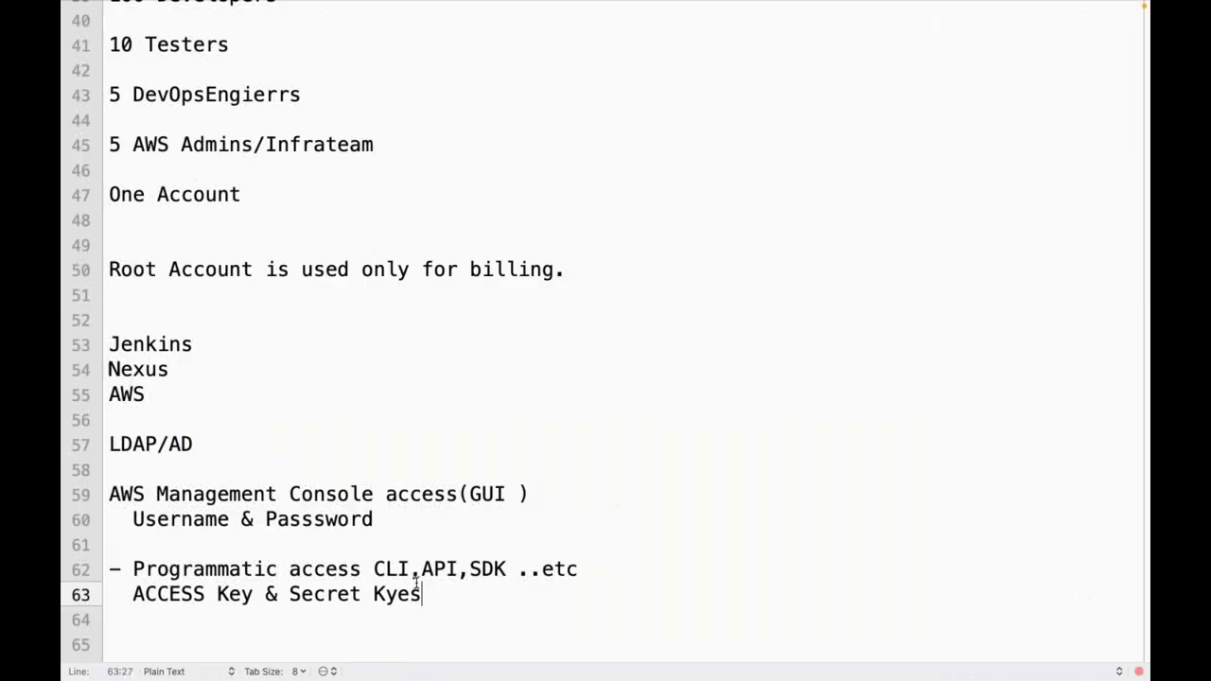
pyautogui.press('Return')
pyautogui.press('Return')
pyautogui.press('Return')
pyautogui.write('- Programmatic access')
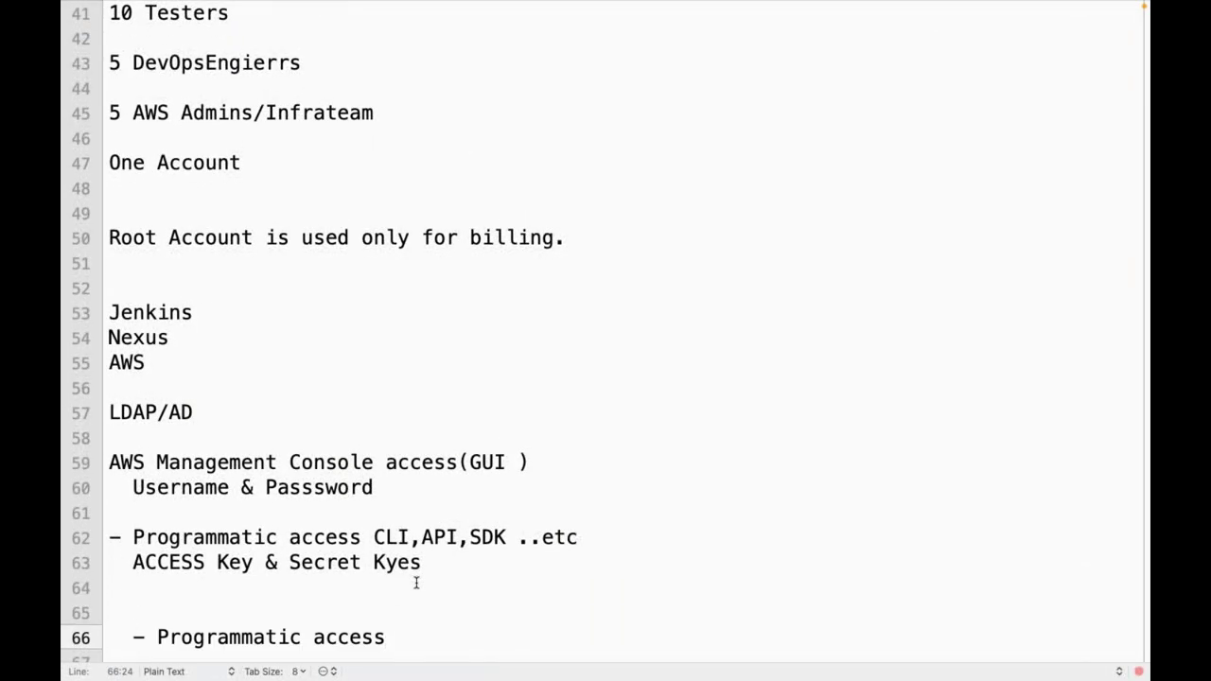
pyautogui.press('super+Tab')
pyautogui.click(688, 418)
pyautogui.press('super+Tab')
pyautogui.press('Return')
pyautogui.press('Return')
pyautogui.press('super+v')
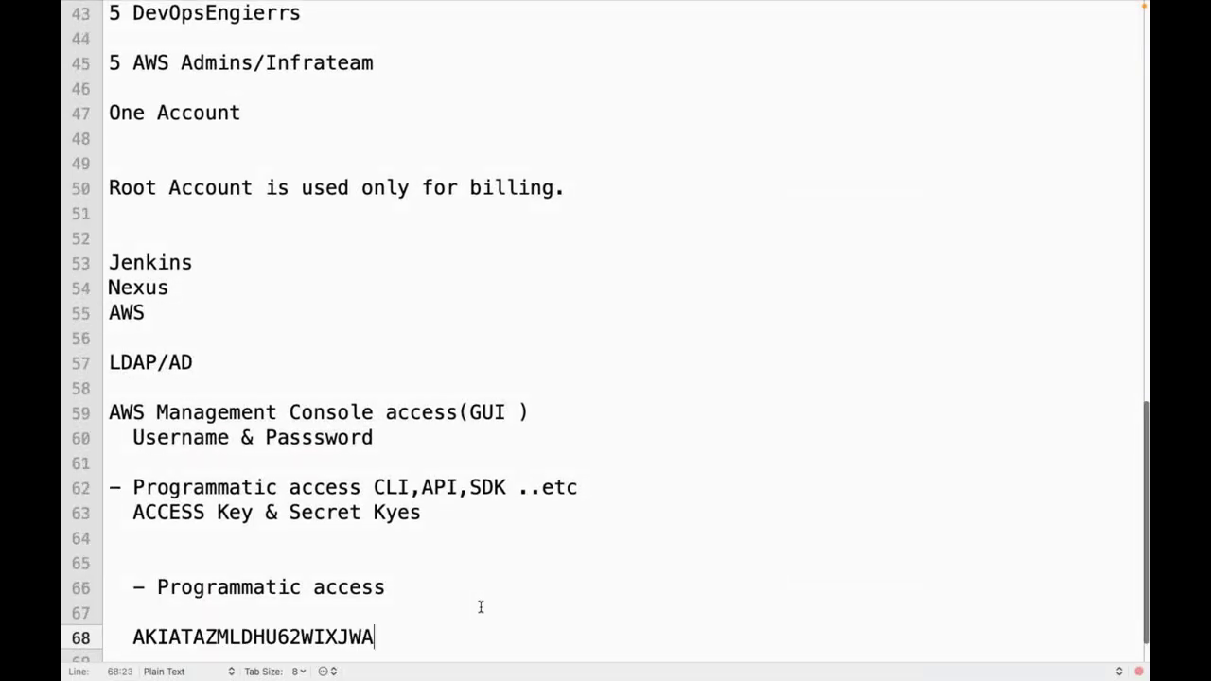
# Copy the secret access key from IAM and paste it under the key ID.
pyautogui.press('super+Tab')
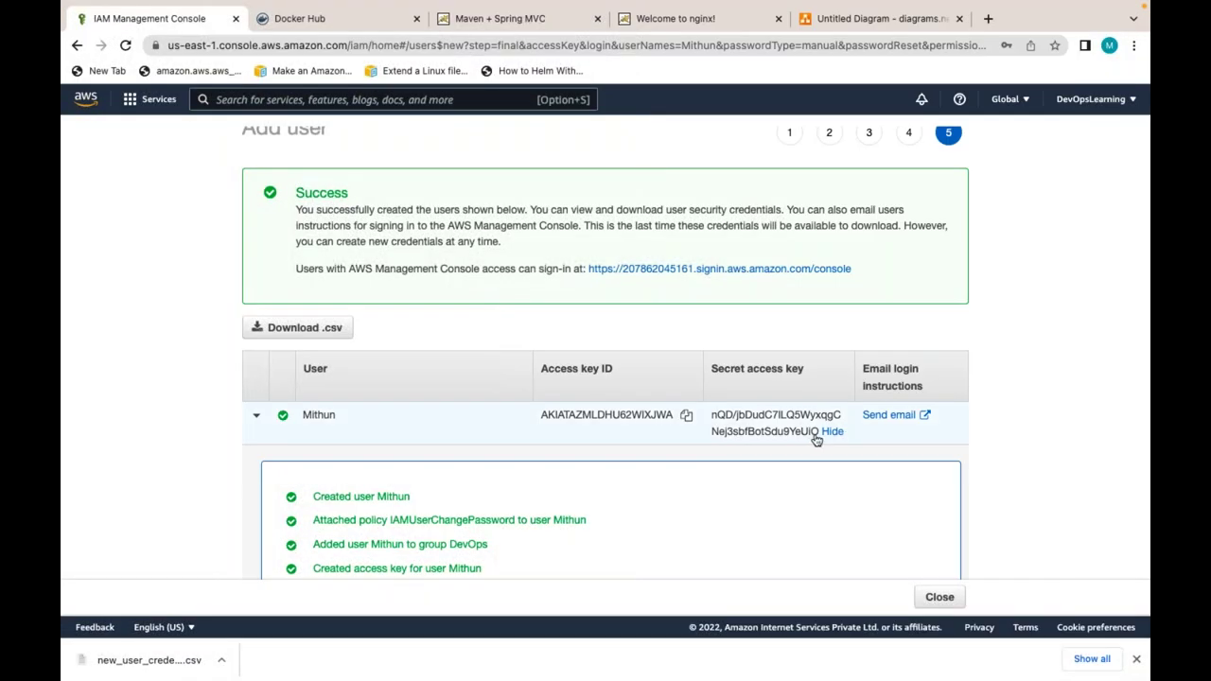
pyautogui.moveTo(820, 433); pyautogui.dragTo(717, 426)
pyautogui.press('super+c')
pyautogui.press('super+Tab')
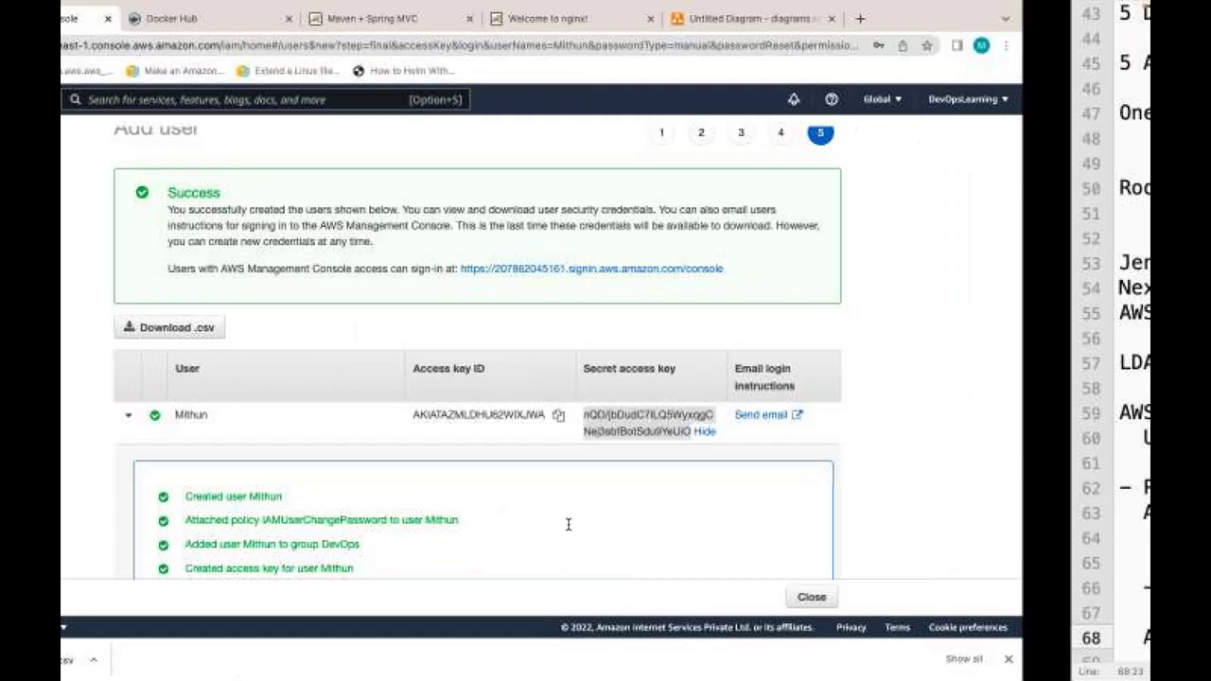
pyautogui.press('Return')
pyautogui.press('super+v')
# Copy the console sign-in URL and paste it into the notes.
pyautogui.press('super+Tab')
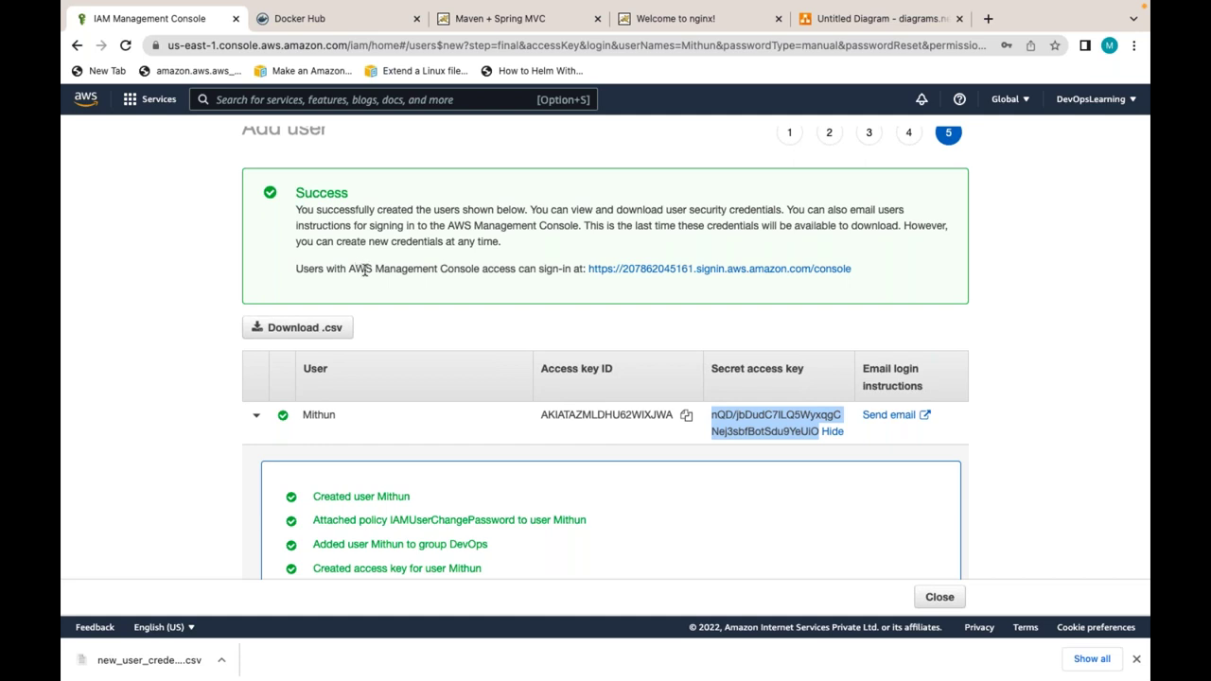
pyautogui.rightClick(677, 273)
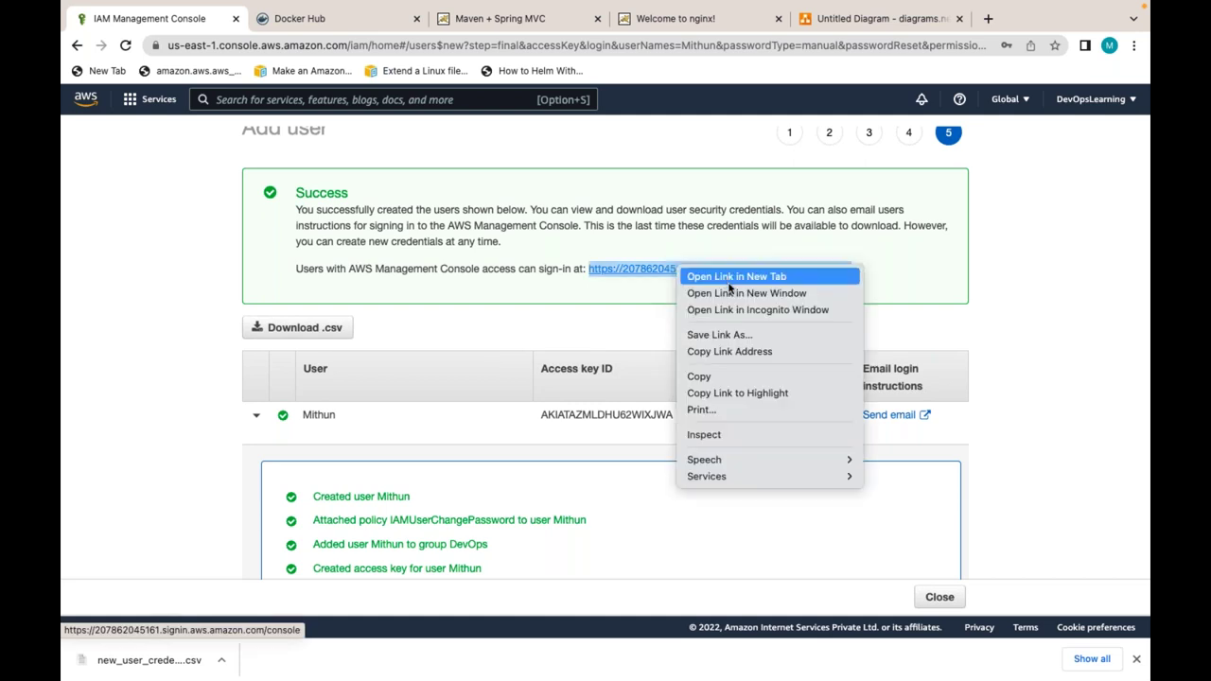
pyautogui.click(731, 351)
pyautogui.press('super+Tab')
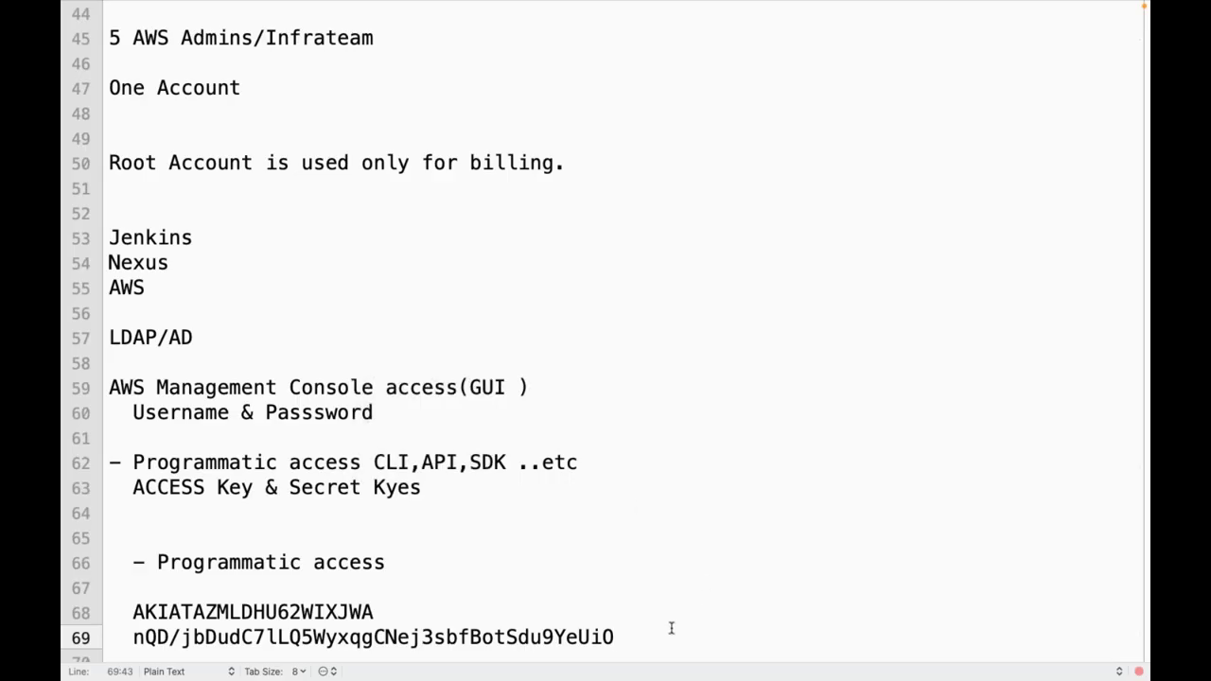
pyautogui.press('Return')
pyautogui.press('Return')
pyautogui.press('Return')
pyautogui.press('super+v')
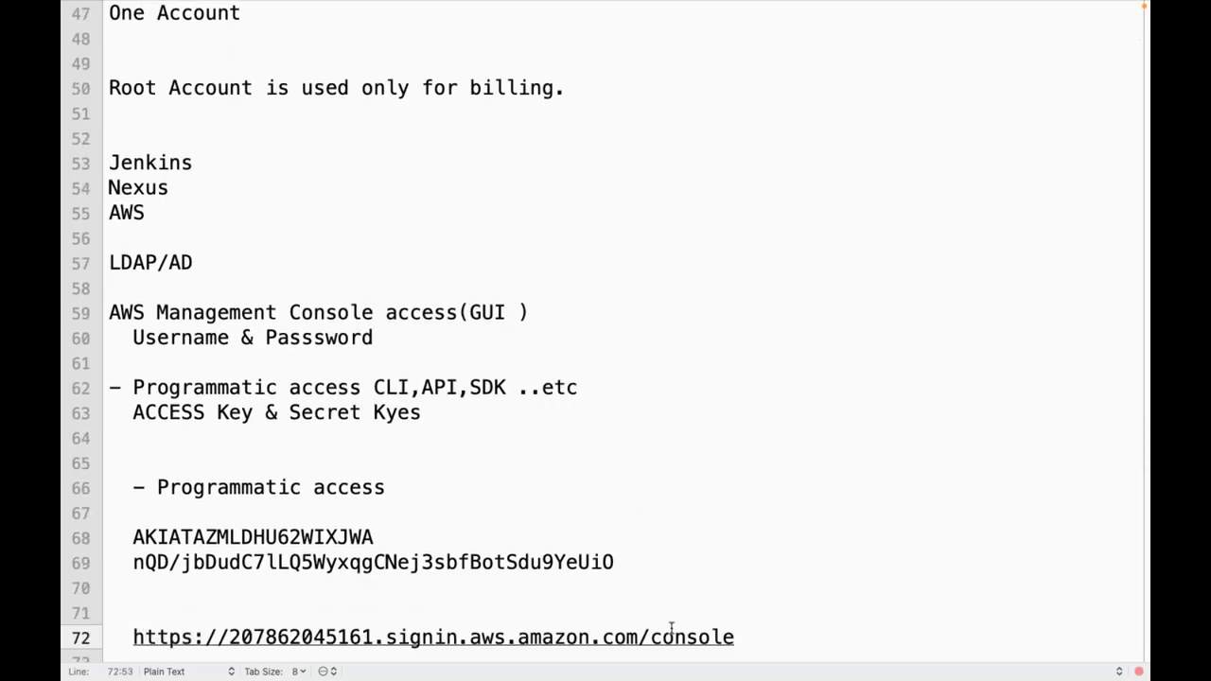
pyautogui.press('super+Tab')
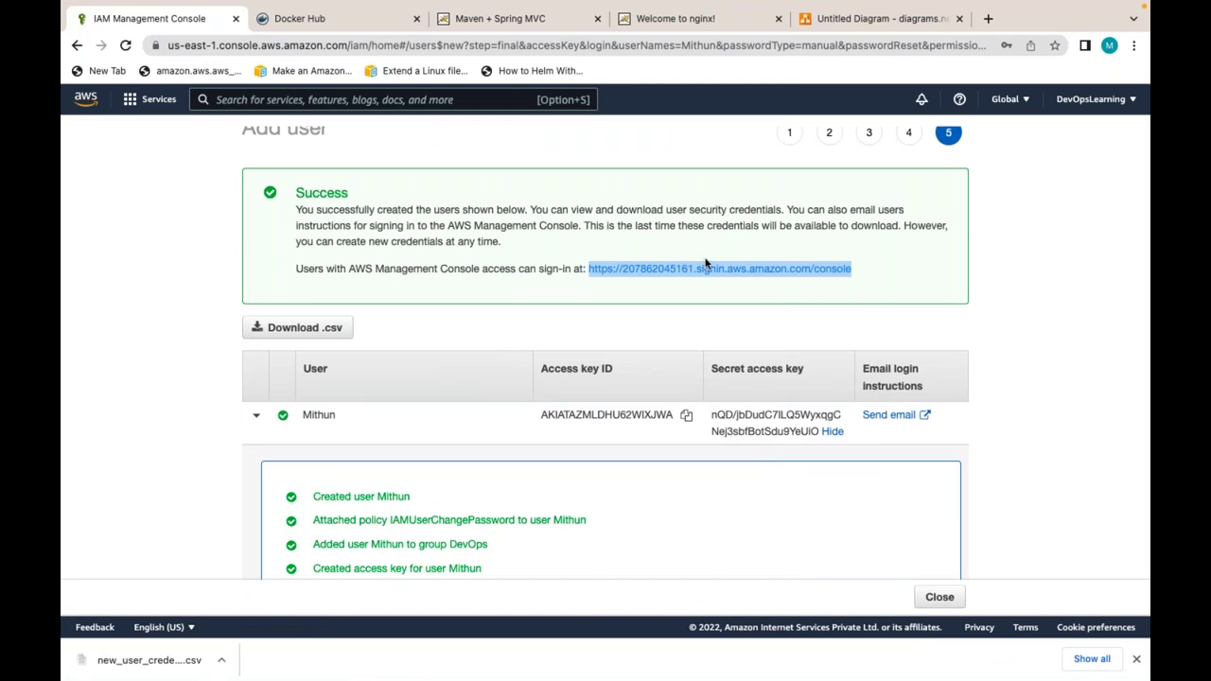
pyautogui.scroll(-2, 899, 473)
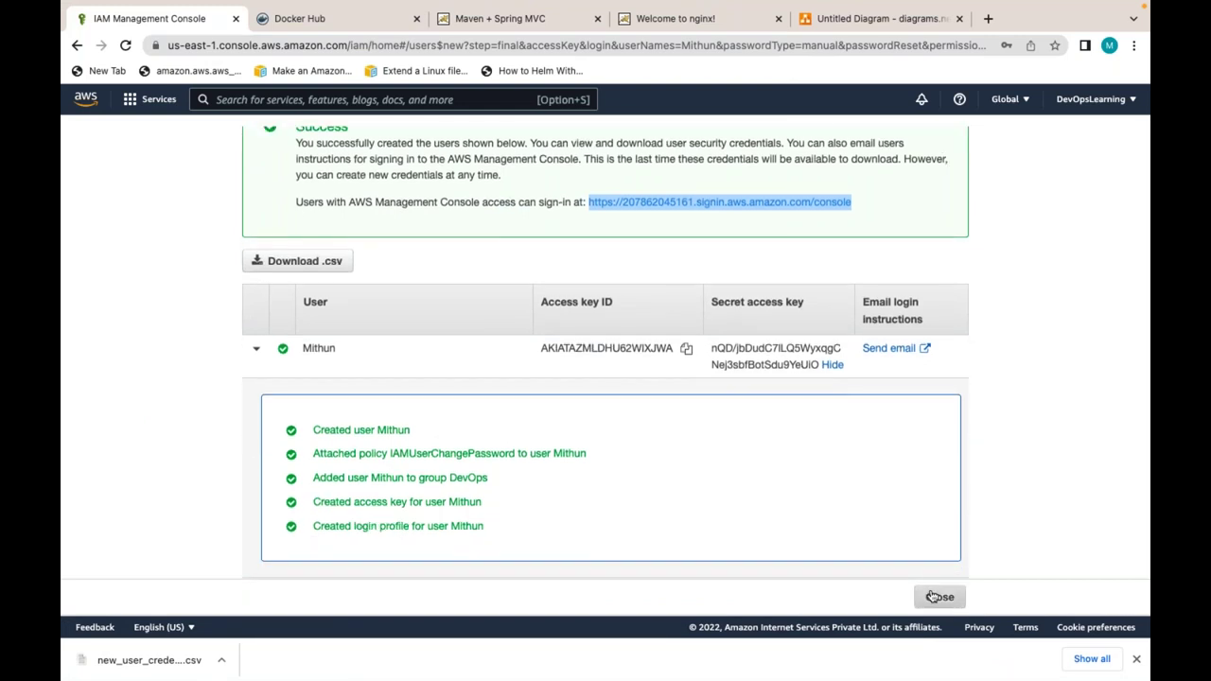
# Finish the wizard, start adding a second user, and enter the user's name.
pyautogui.click(930, 598)
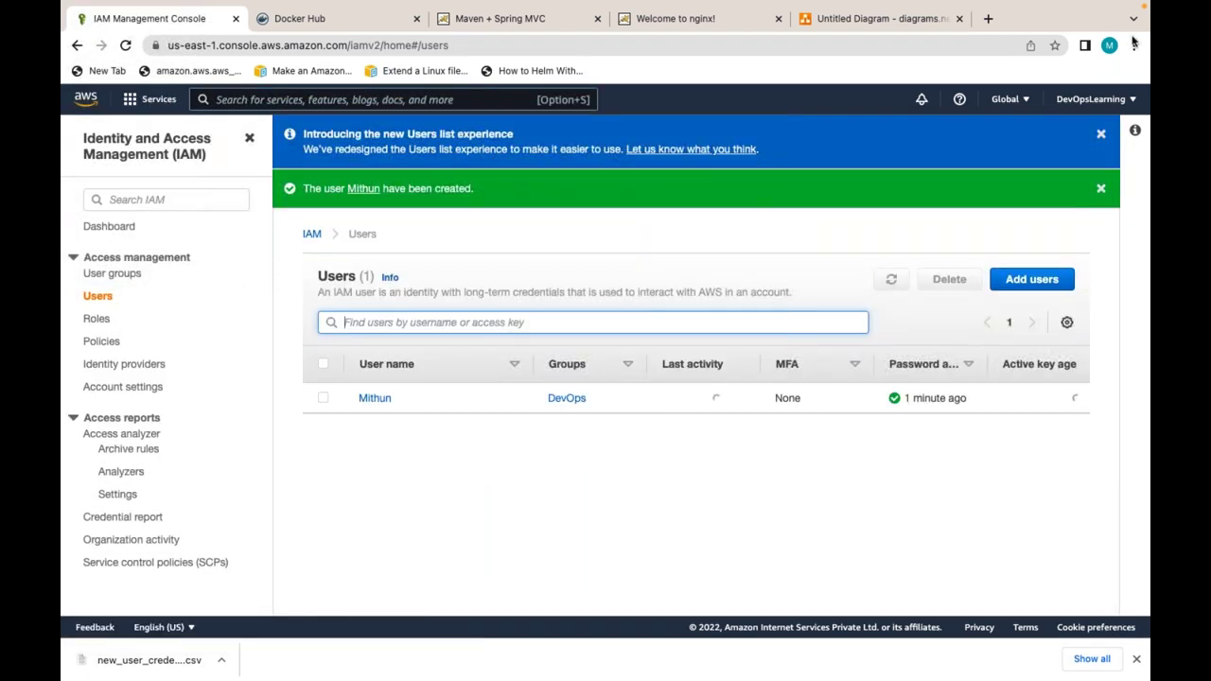
pyautogui.click(1031, 279)
pyautogui.moveTo(1038, 5)
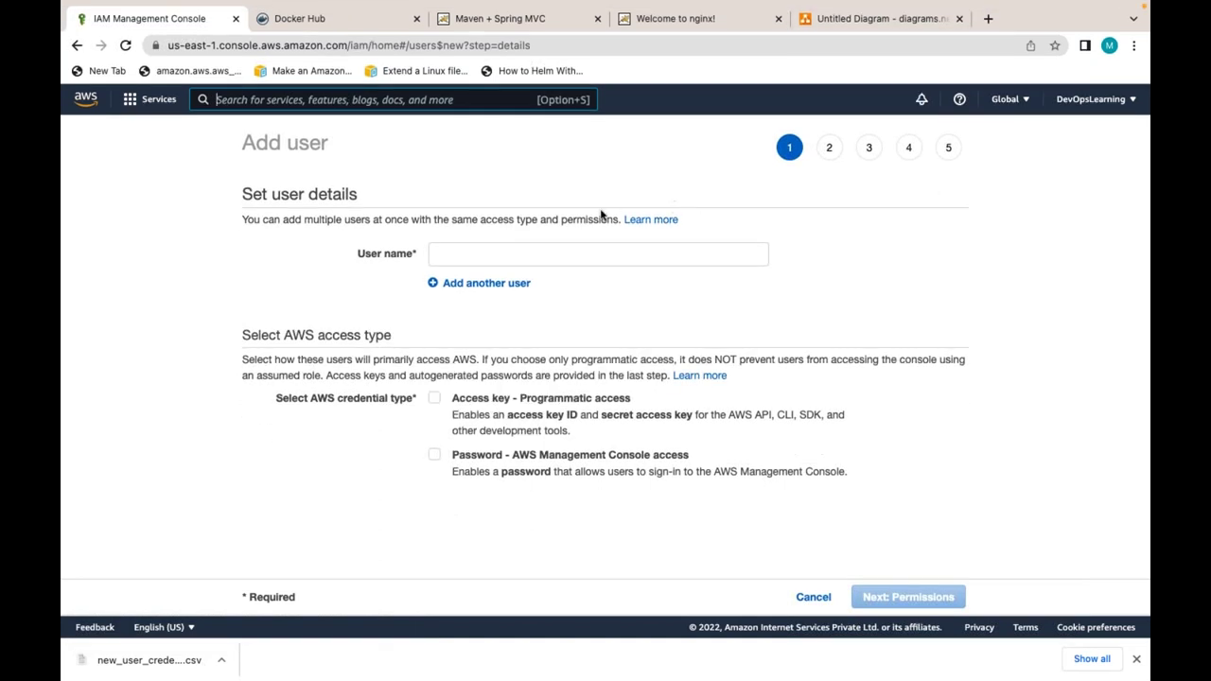
pyautogui.click(525, 252)
pyautogui.write('ba')
pyautogui.press('BackSpace')
pyautogui.press('BackSpace')
pyautogui.write('Balaji')
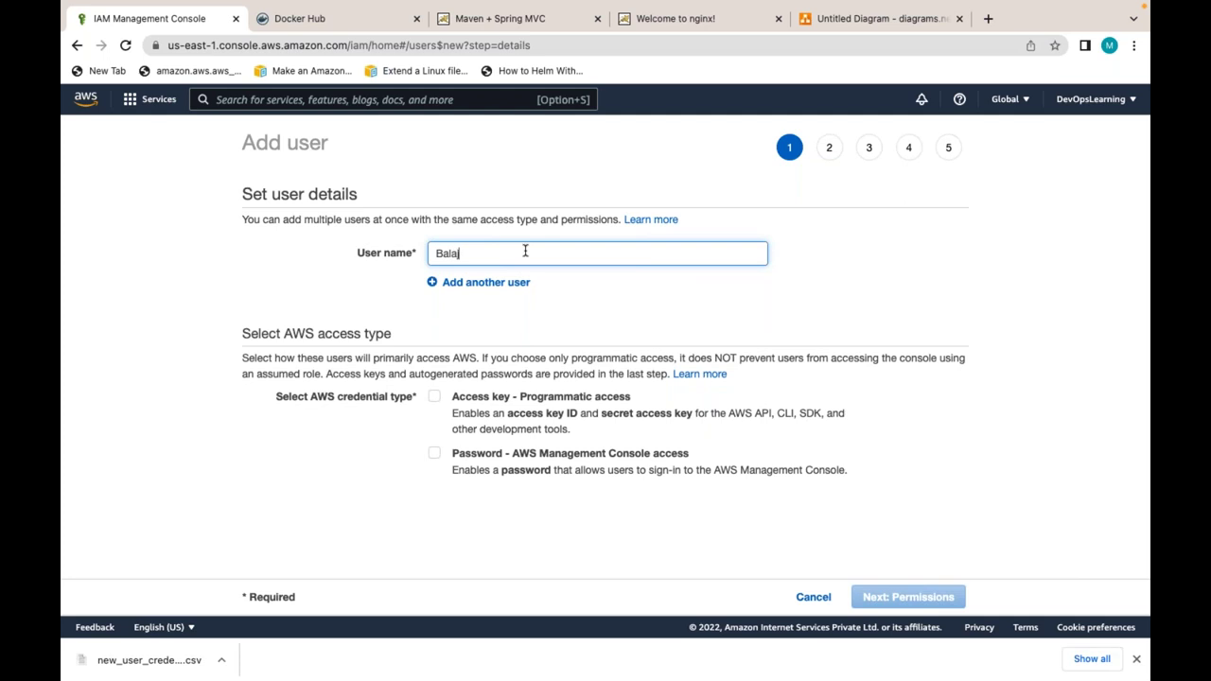
# Give programmatic and console access with a custom password, verify it, and continue to Permissions.
pyautogui.click(435, 397)
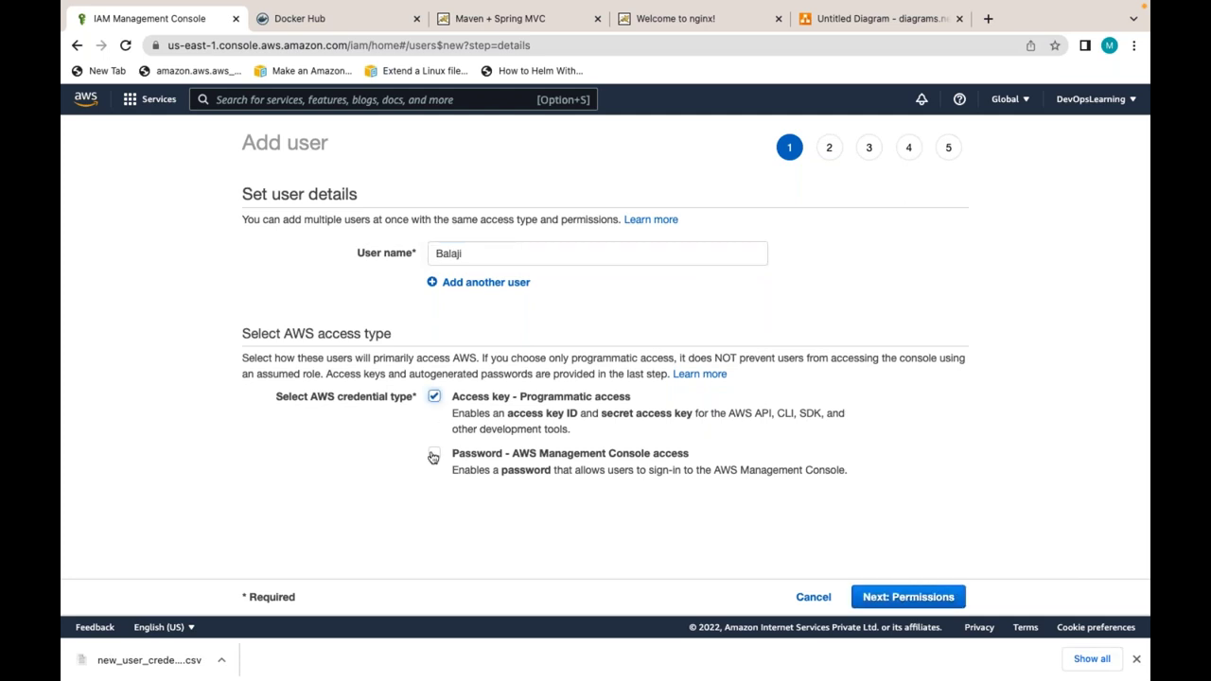
pyautogui.click(435, 453)
pyautogui.click(437, 523)
pyautogui.click(482, 555)
pyautogui.write('•••••••')
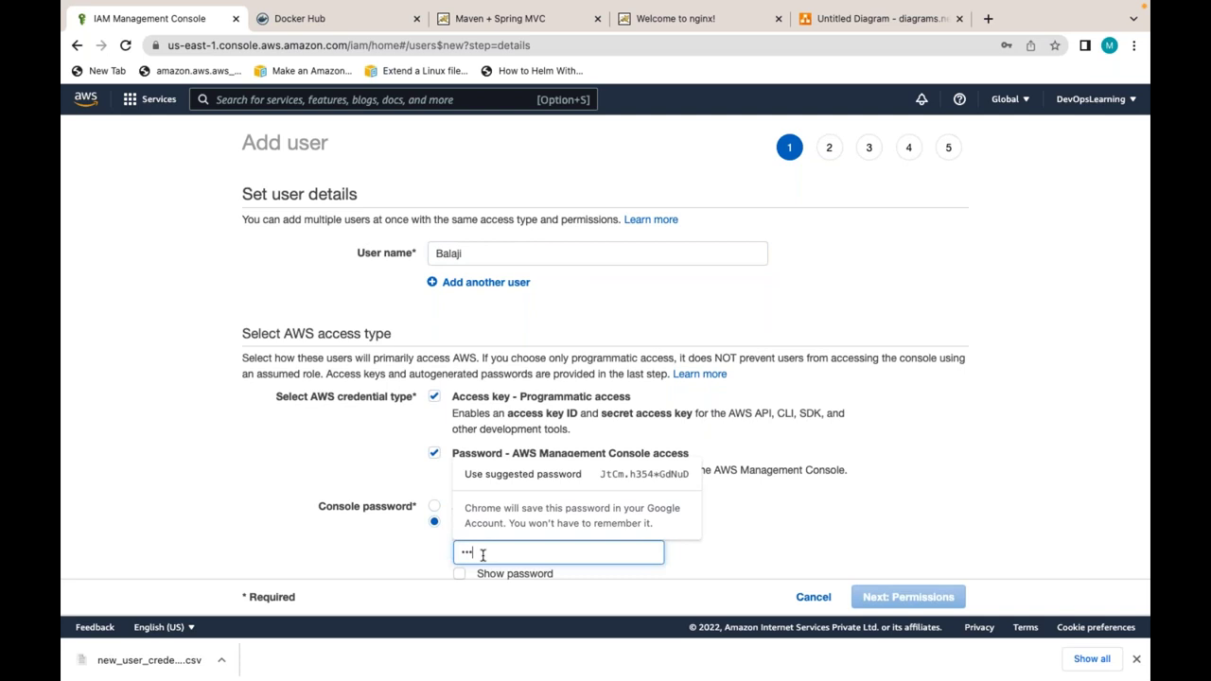
pyautogui.write('••••')
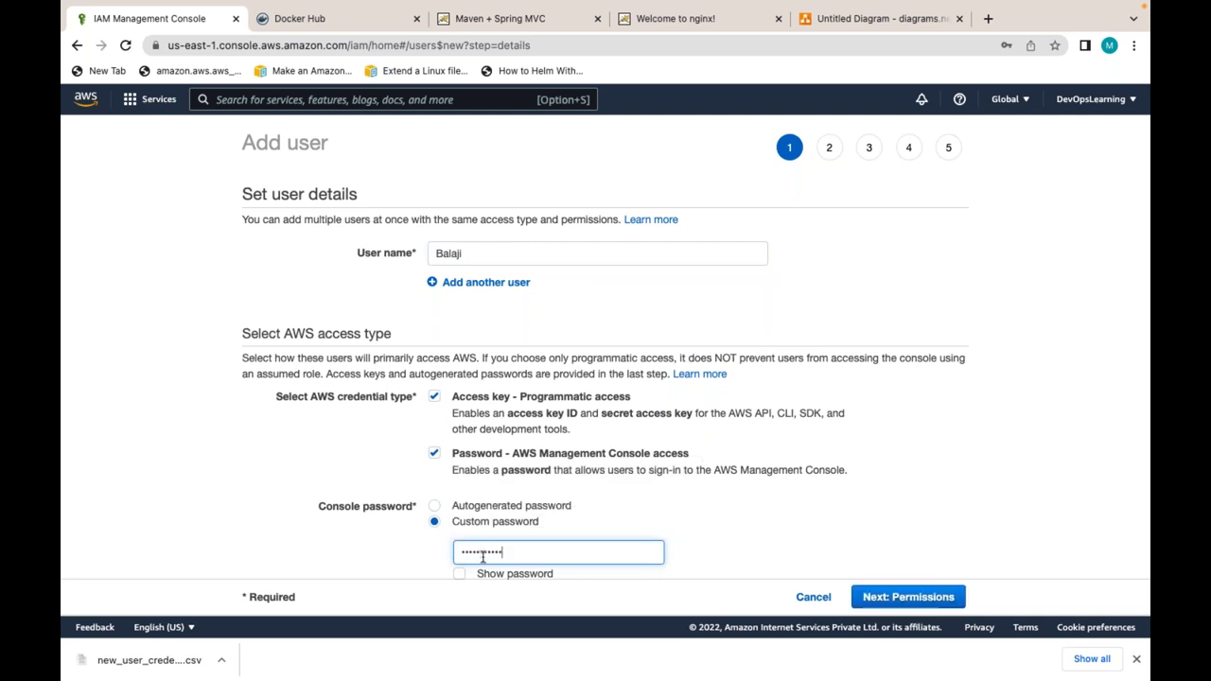
pyautogui.scroll(-2, 606, 378)
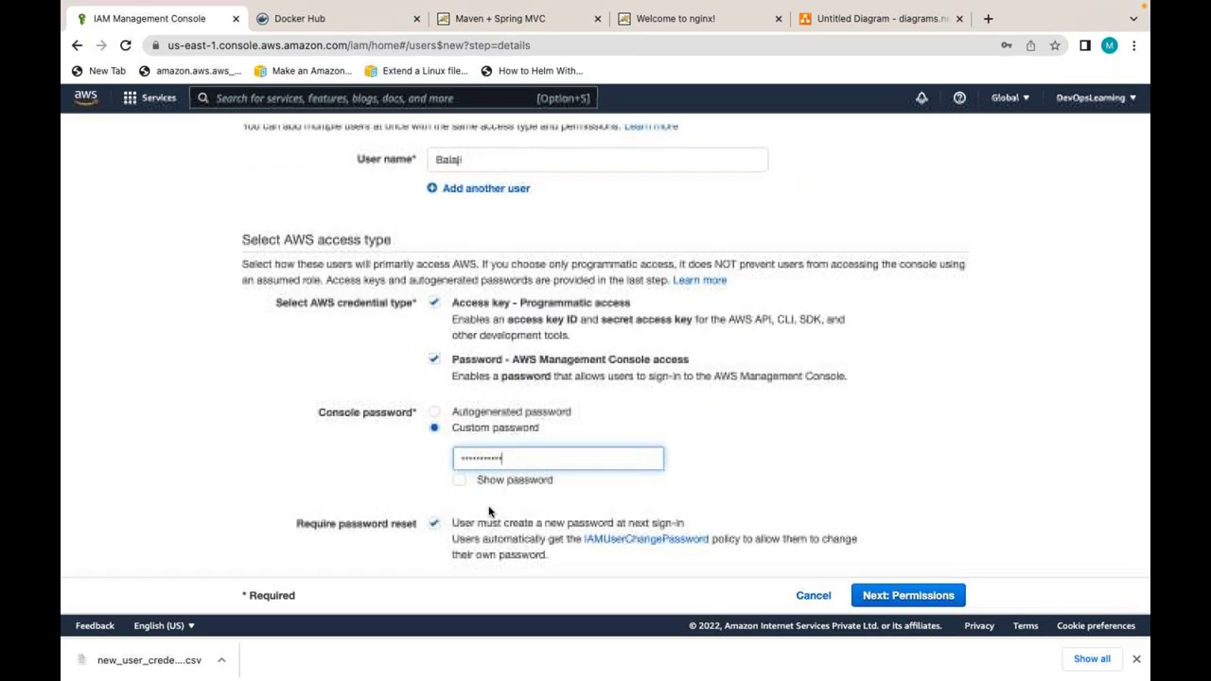
pyautogui.click(461, 484)
pyautogui.click(459, 483)
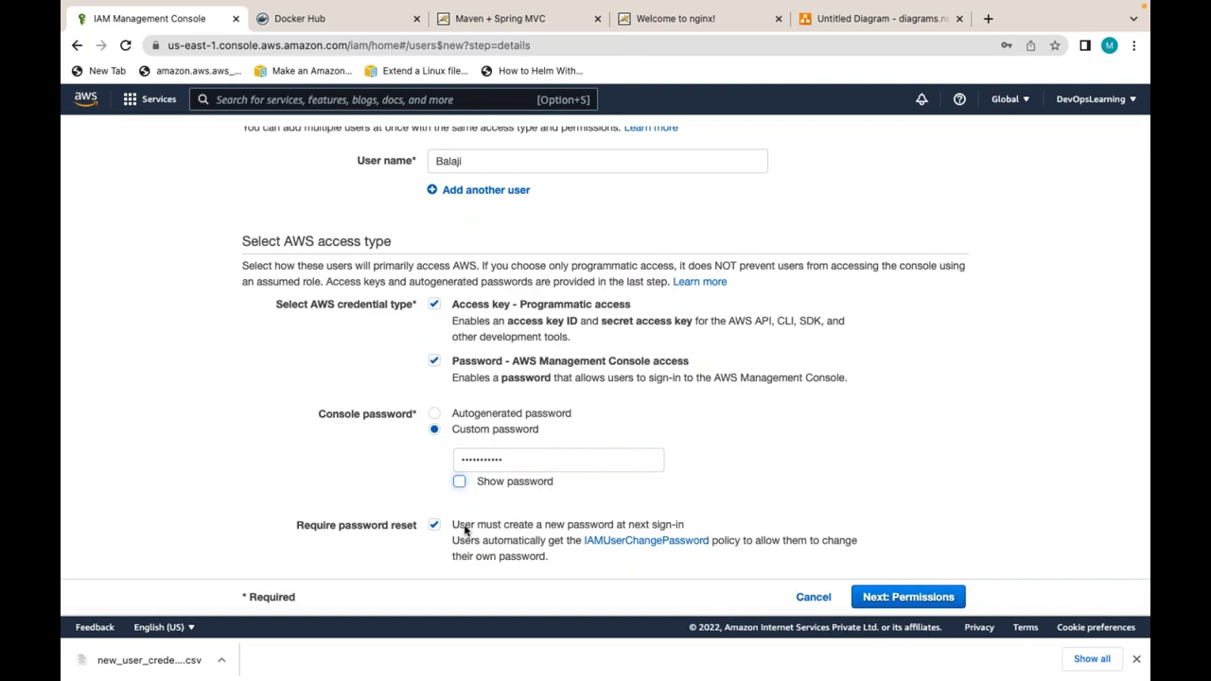
pyautogui.click(909, 597)
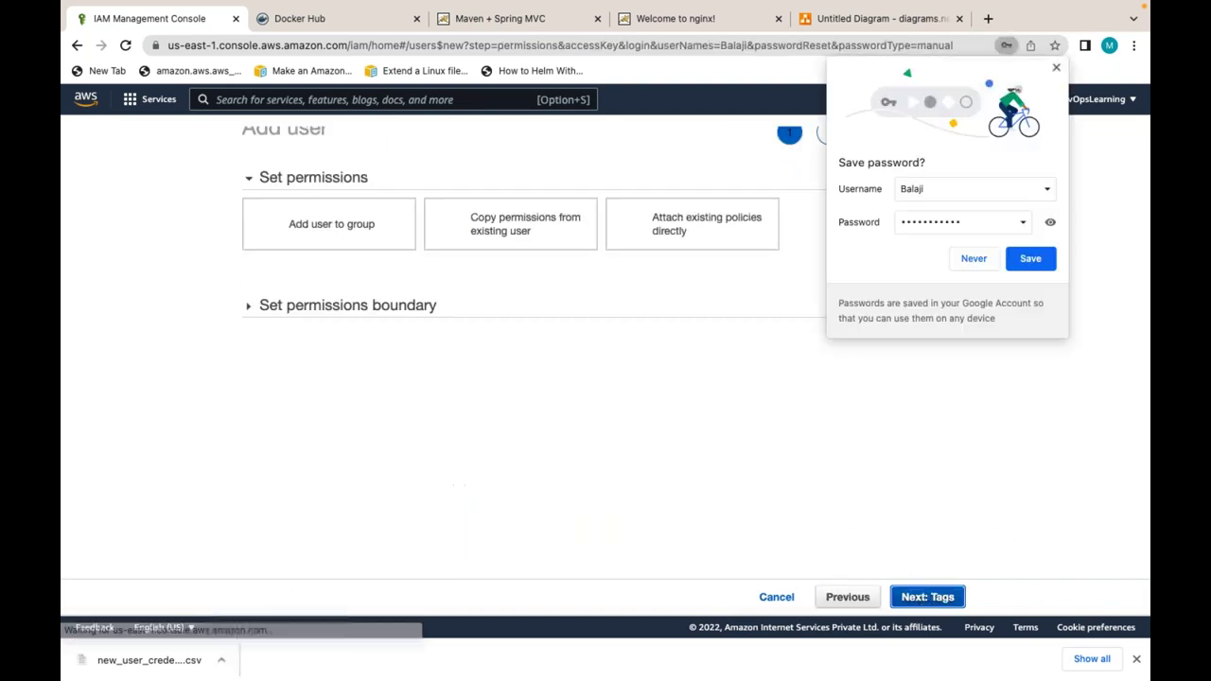
# Add the user to the Development group, decline saving the password, and create the user.
pyautogui.click(260, 441)
pyautogui.click(970, 260)
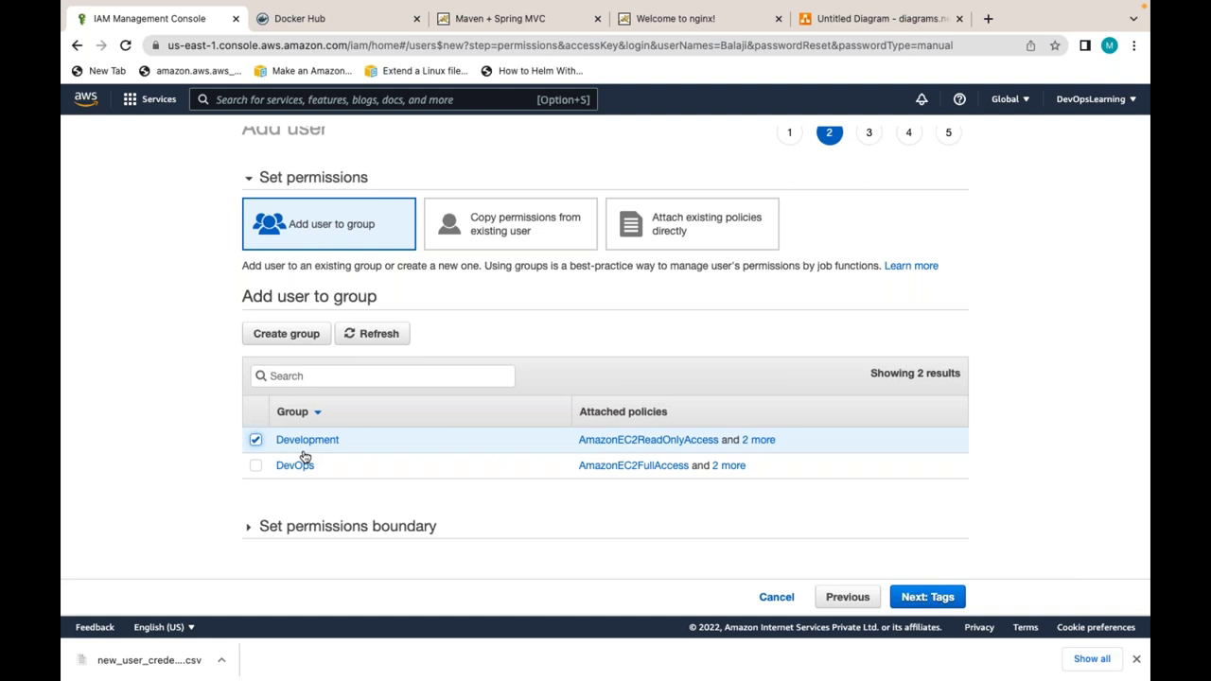
pyautogui.click(945, 595)
pyautogui.click(947, 596)
pyautogui.click(947, 596)
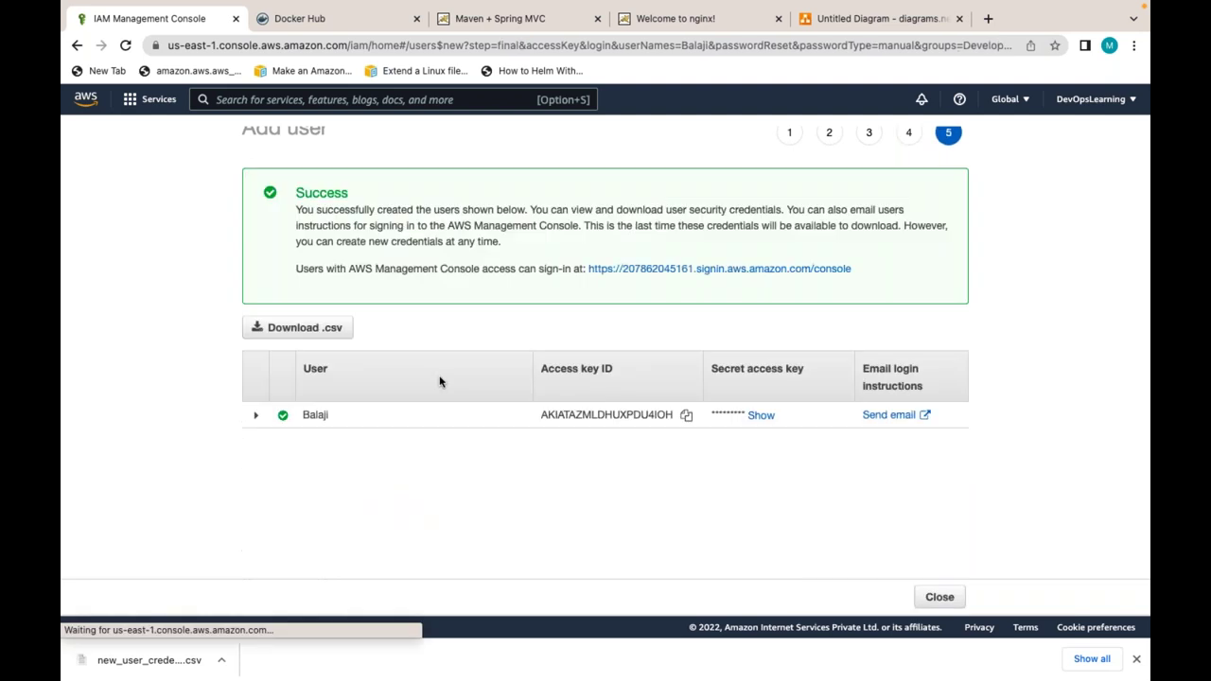
# Download the credentials .csv, reveal the secret key, and paste the access key ID into the notes.
pyautogui.click(317, 328)
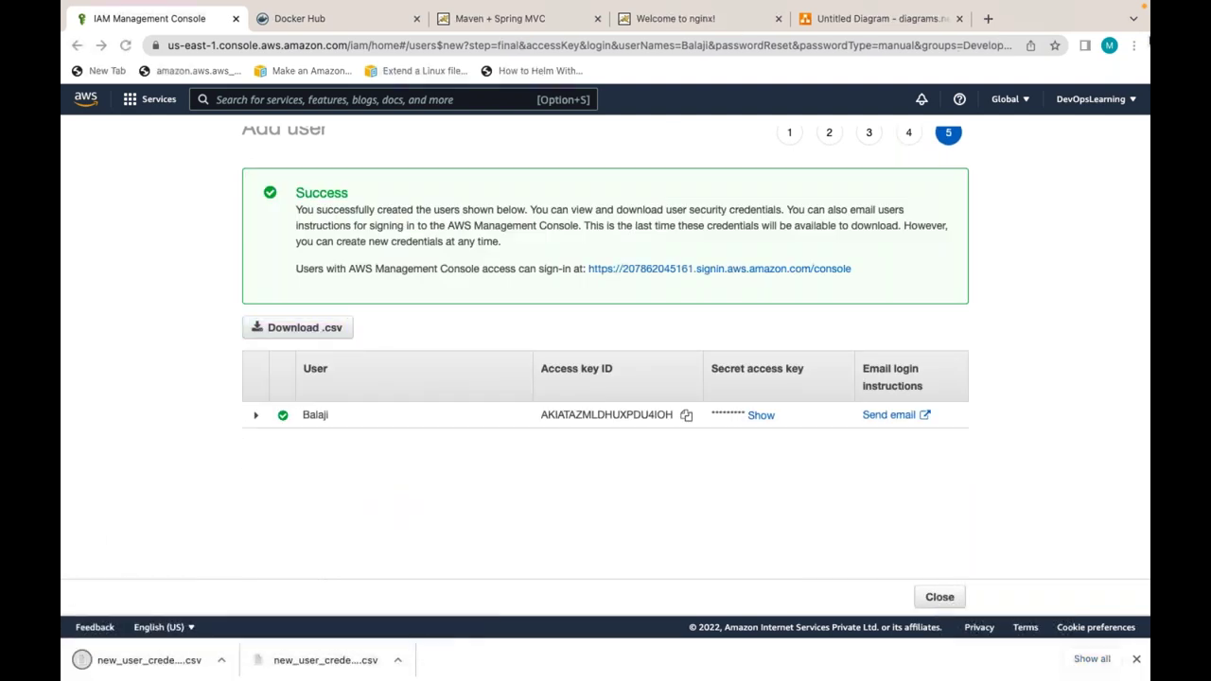
pyautogui.click(762, 416)
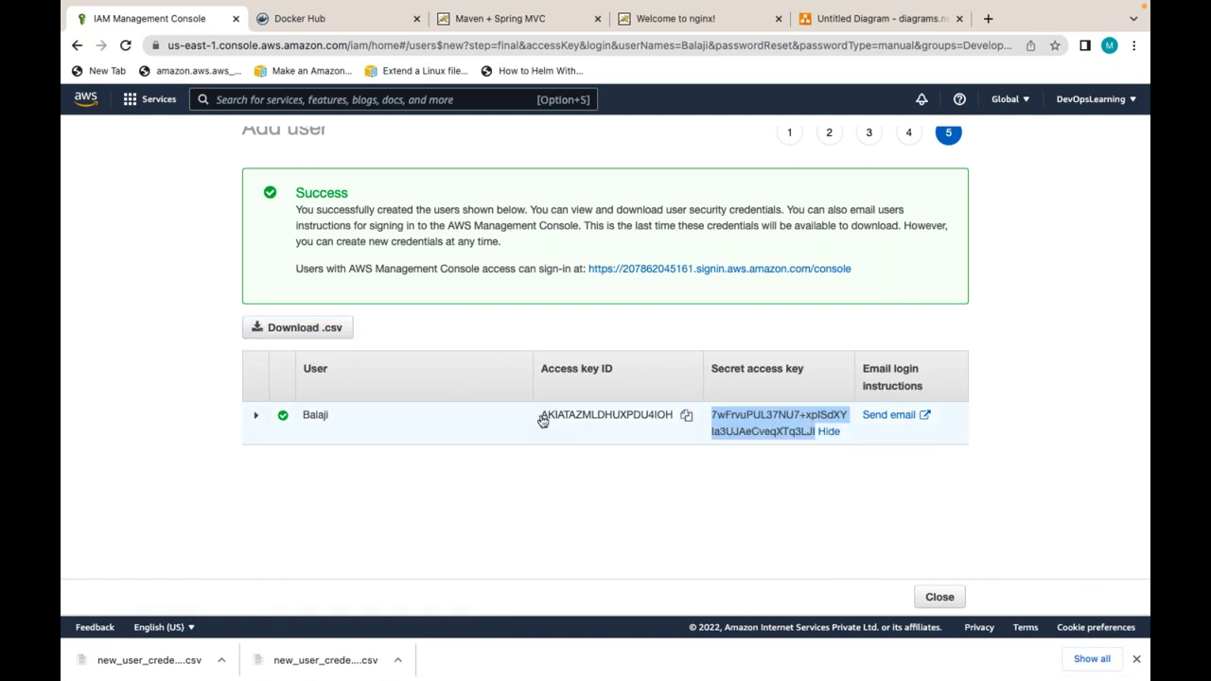
pyautogui.moveTo(541, 417); pyautogui.dragTo(672, 418)
pyautogui.press('super+c')
pyautogui.press('super+Tab')
pyautogui.press('Return')
pyautogui.press('Return')
pyautogui.press('Return')
pyautogui.press('Return')
pyautogui.press('super+v')
# Label the pasted key with the user's name and select the secret access key in IAM.
pyautogui.press('Up')
pyautogui.write('Balaji')
pyautogui.press('super+Tab')
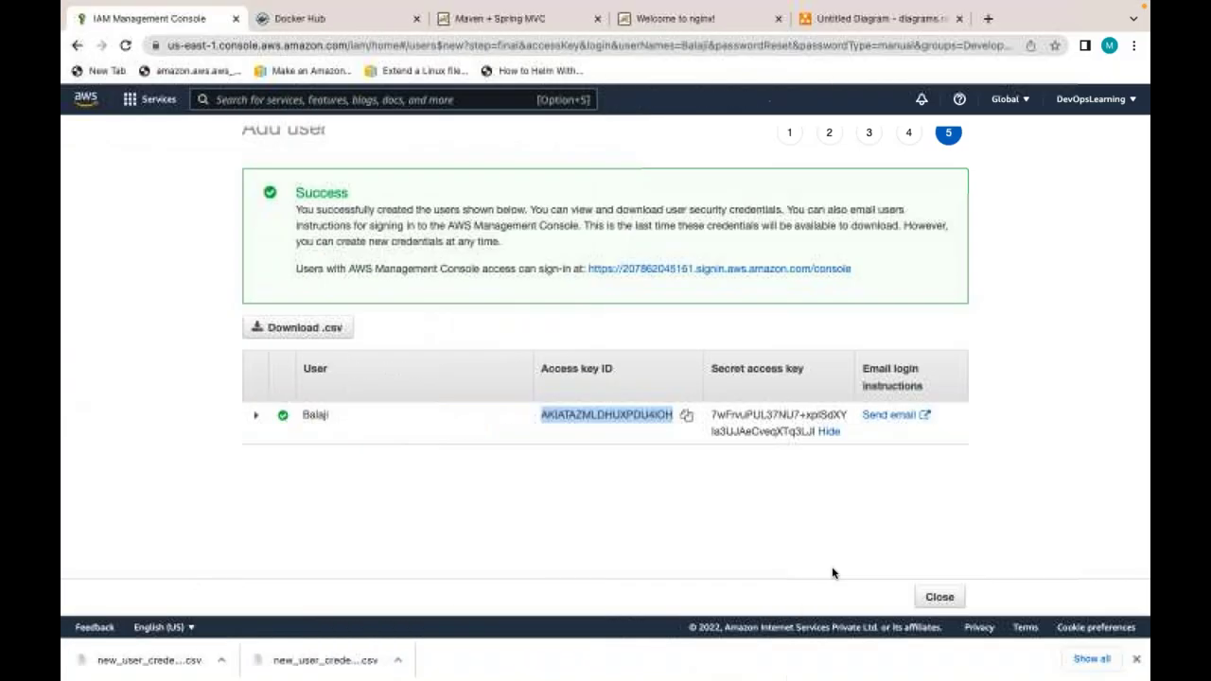
pyautogui.moveTo(711, 415); pyautogui.dragTo(818, 435)
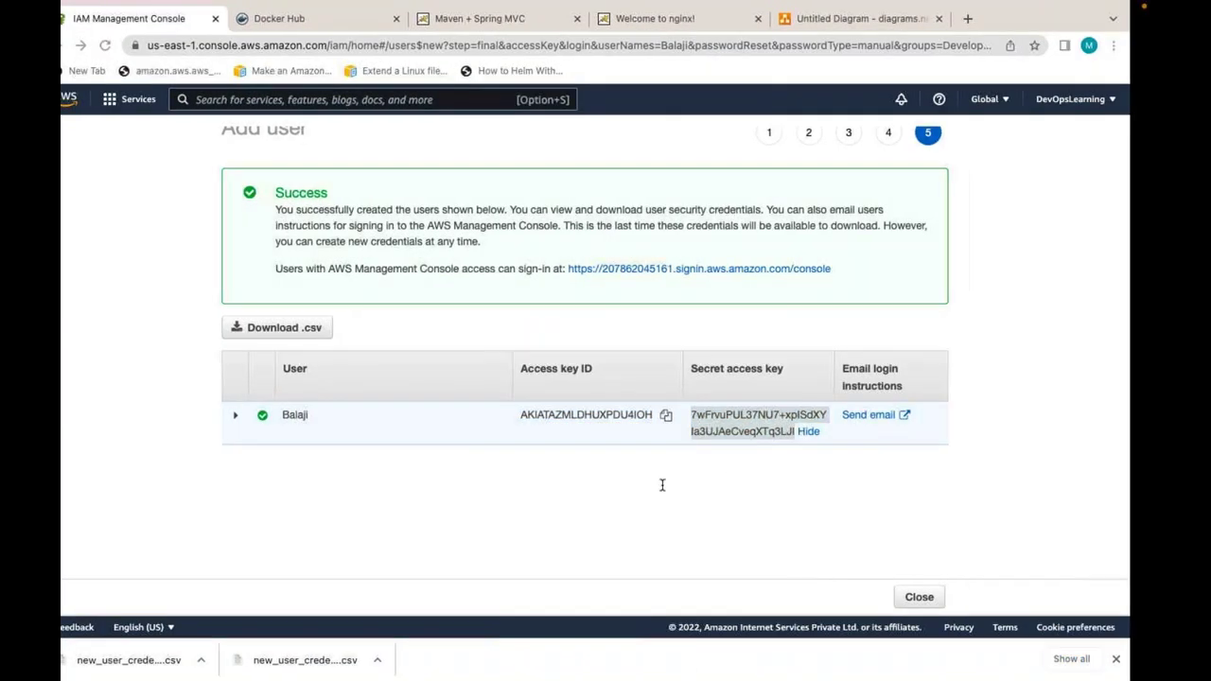
pyautogui.press('super+Tab')
# Paste the secret access key on line 77 under the access key ID, then select both key lines.
pyautogui.click(385, 637)
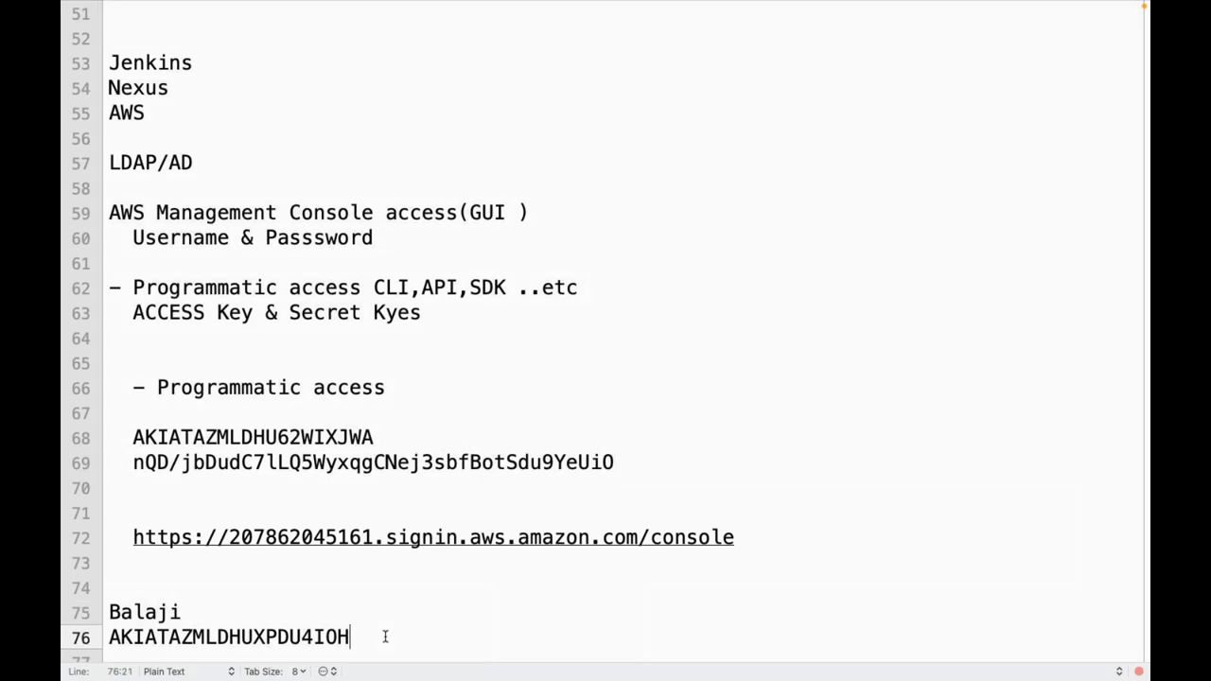
pyautogui.press('Return')
pyautogui.press('super+v')
pyautogui.scroll(-1, 350, 622)
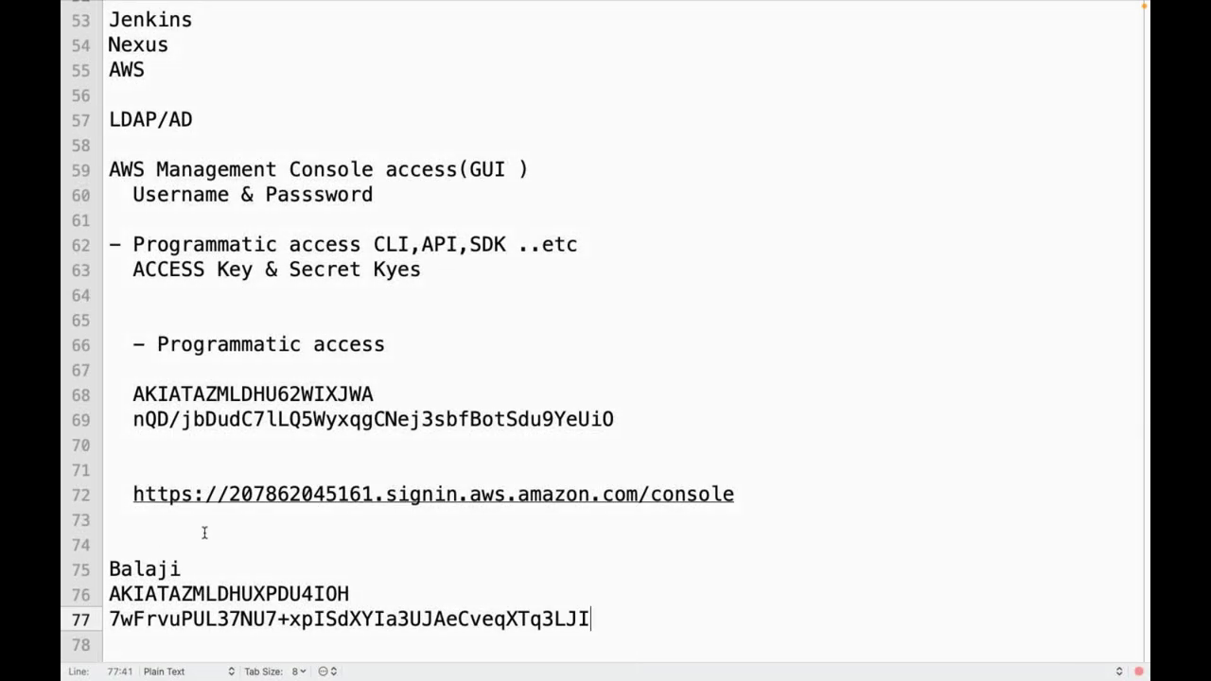
pyautogui.moveTo(615, 622); pyautogui.dragTo(61, 593)
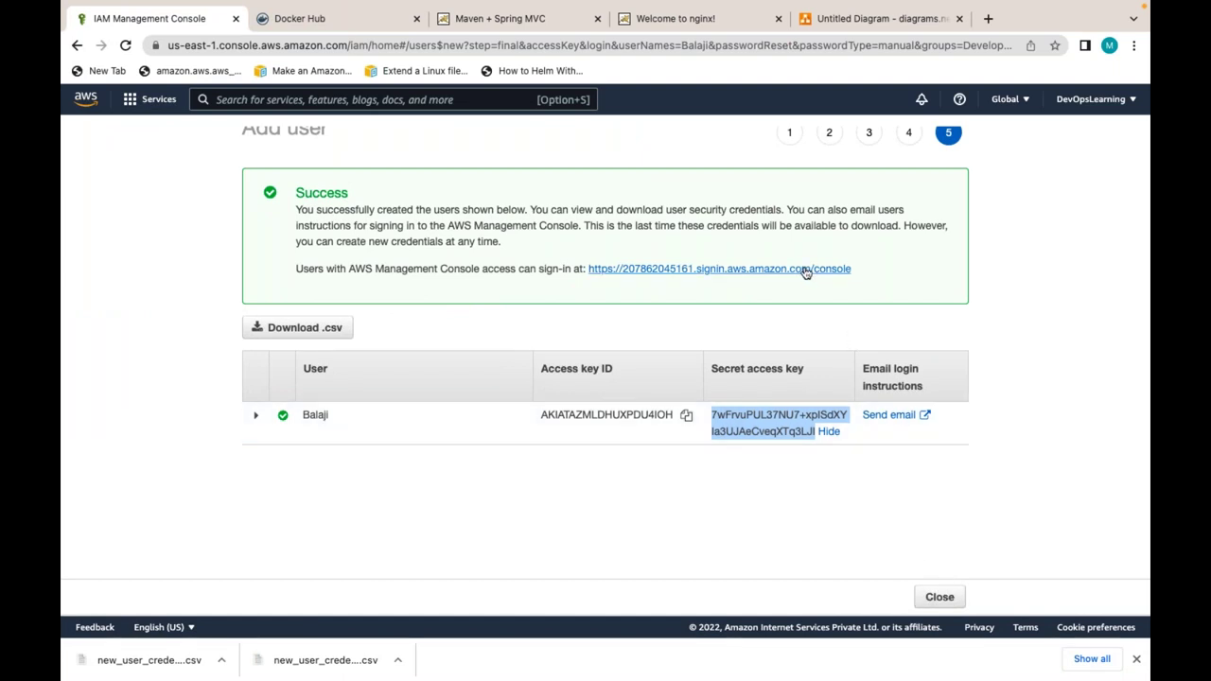
# Close the add-user wizard to return to the IAM Users list showing both users.
pyautogui.click(940, 595)
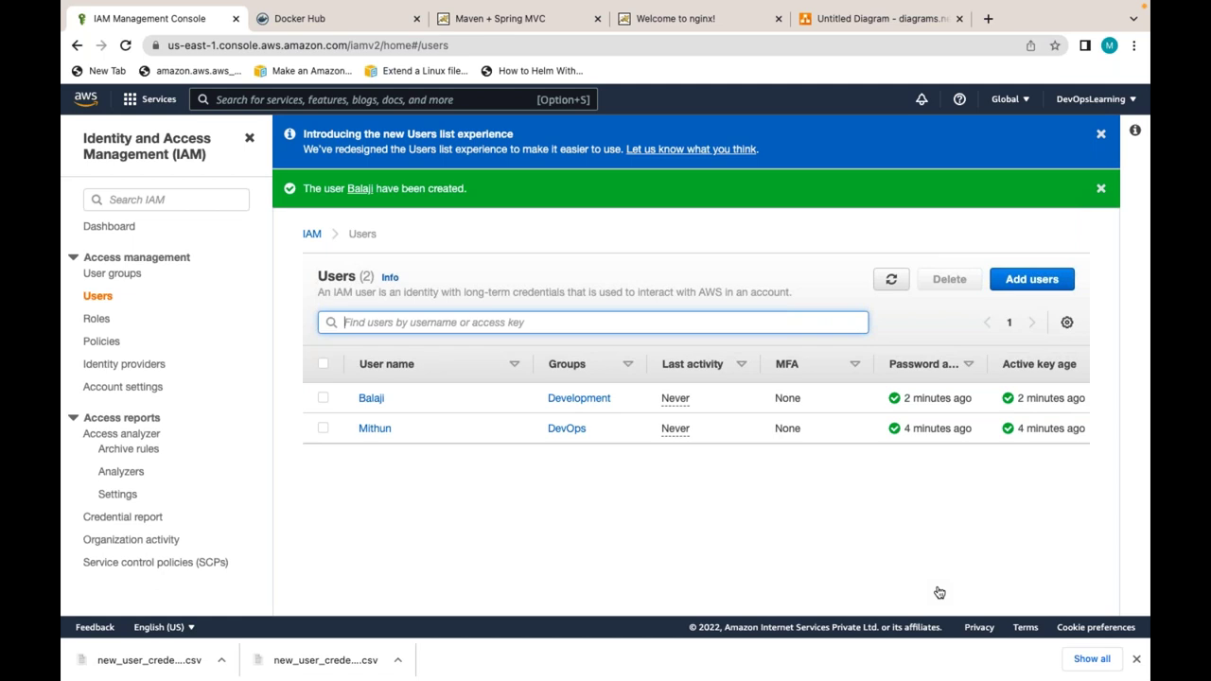
pyautogui.moveTo(218, 6)
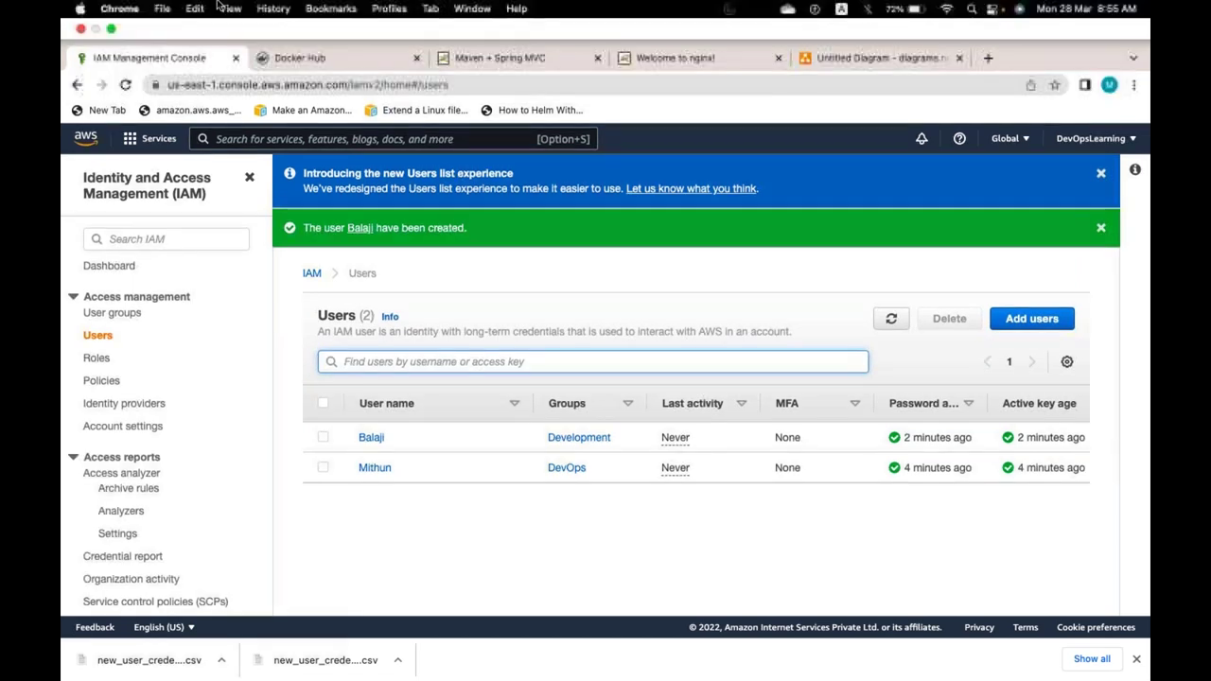
pyautogui.click(162, 8)
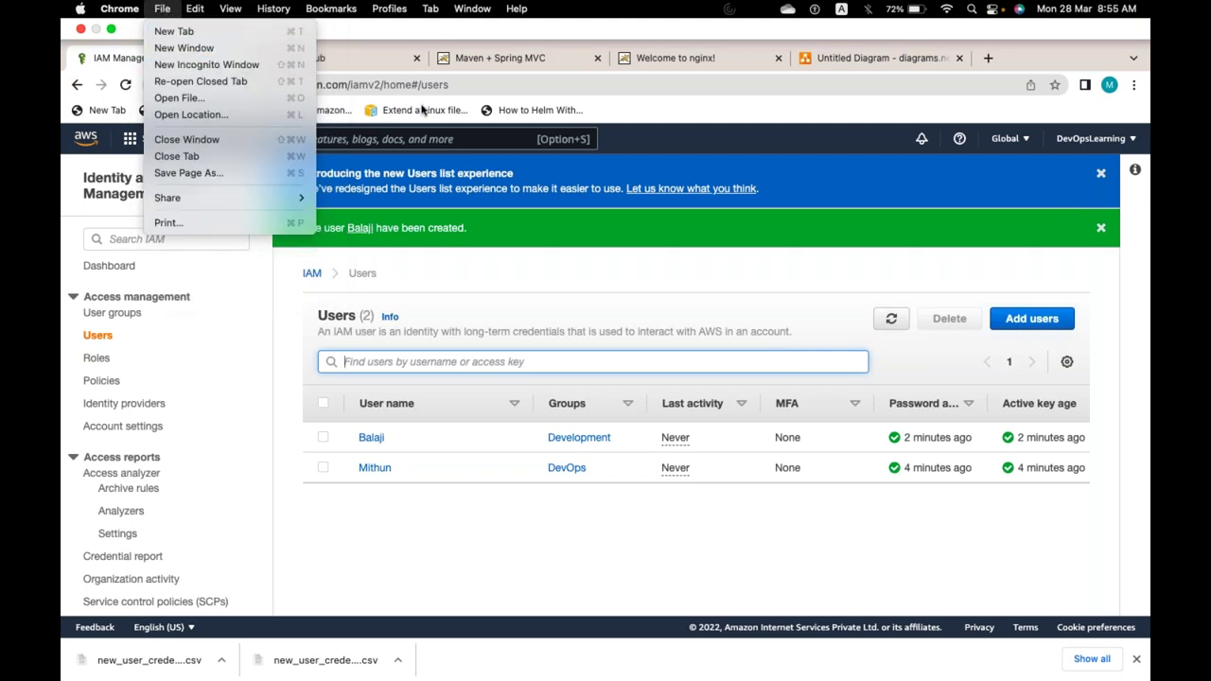
# Open a new incognito window and go to the AWS console address.
pyautogui.click(245, 65)
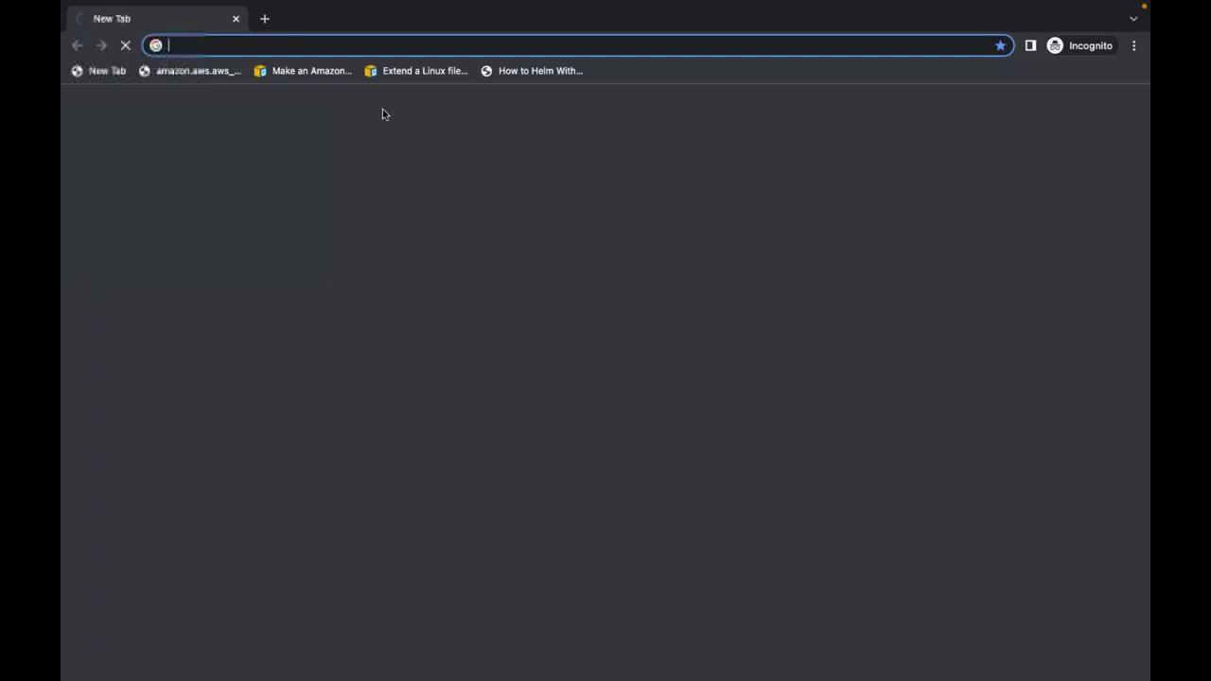
pyautogui.write('cons')
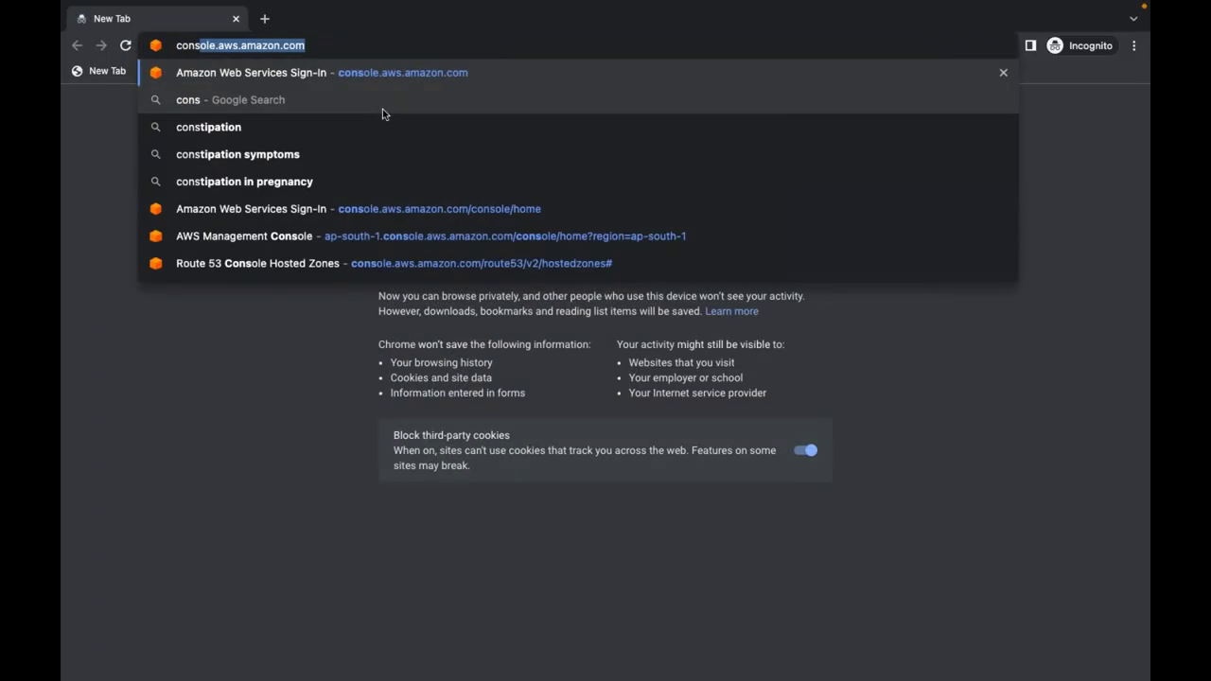
pyautogui.press('Return')
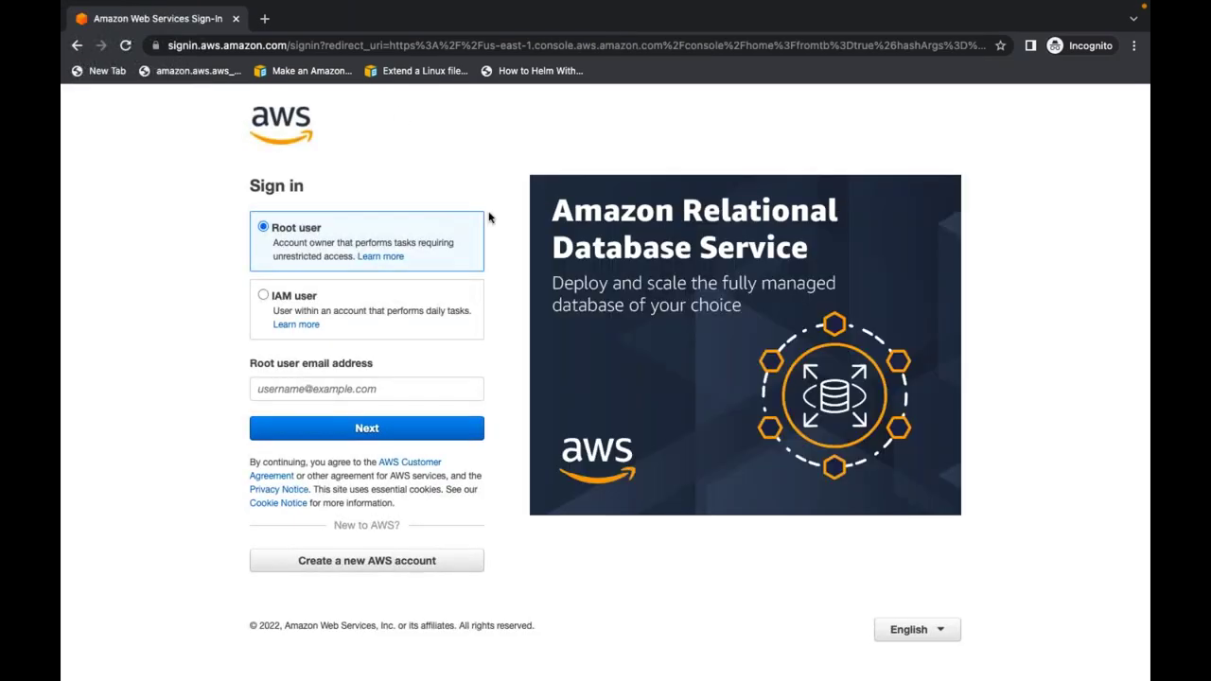
# Set the sign-in page to IAM user and focus the Account ID field.
pyautogui.click(303, 389)
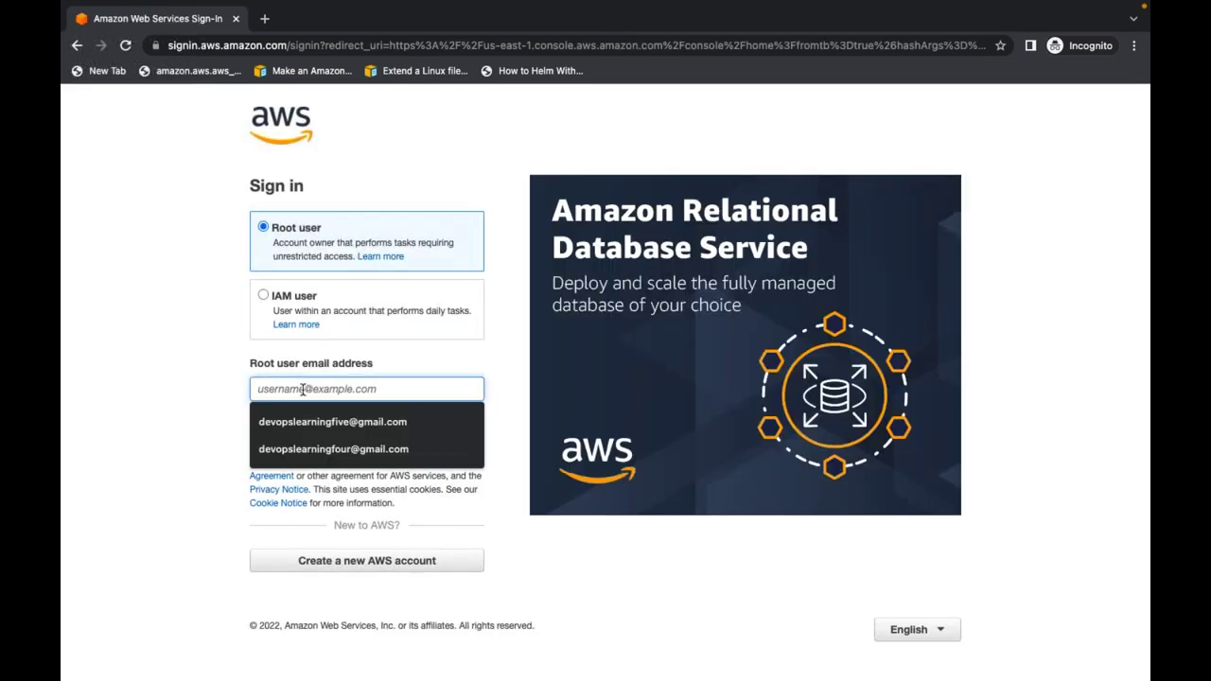
pyautogui.click(211, 377)
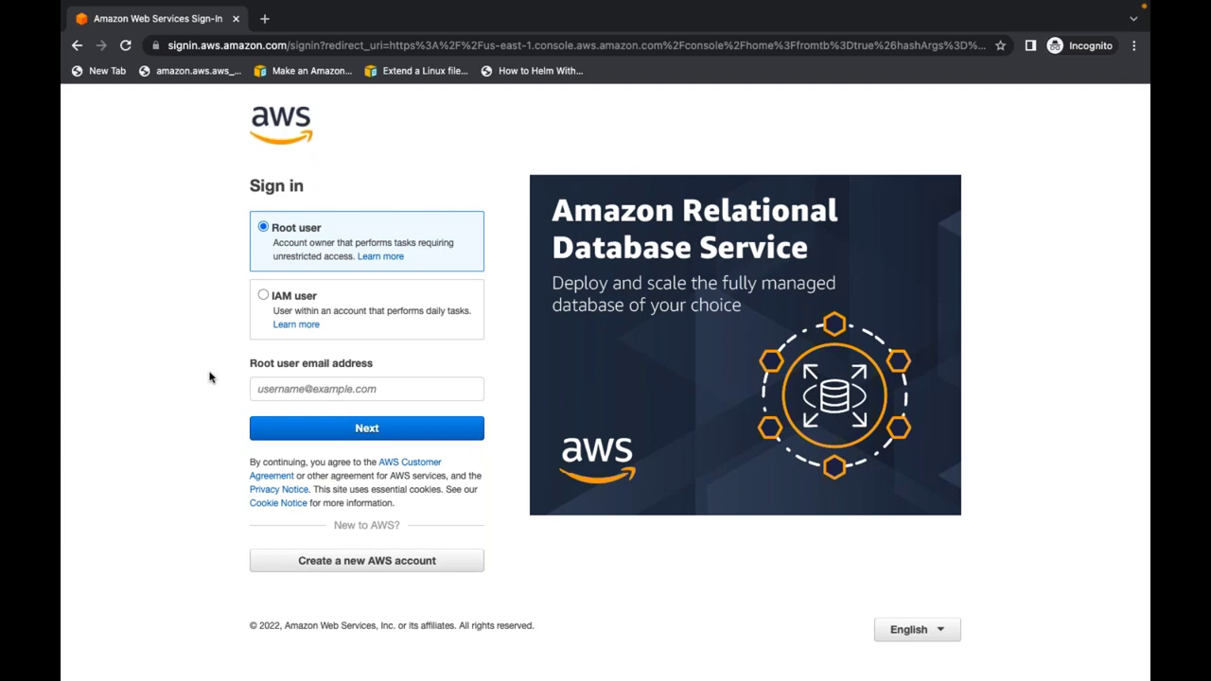
pyautogui.click(264, 297)
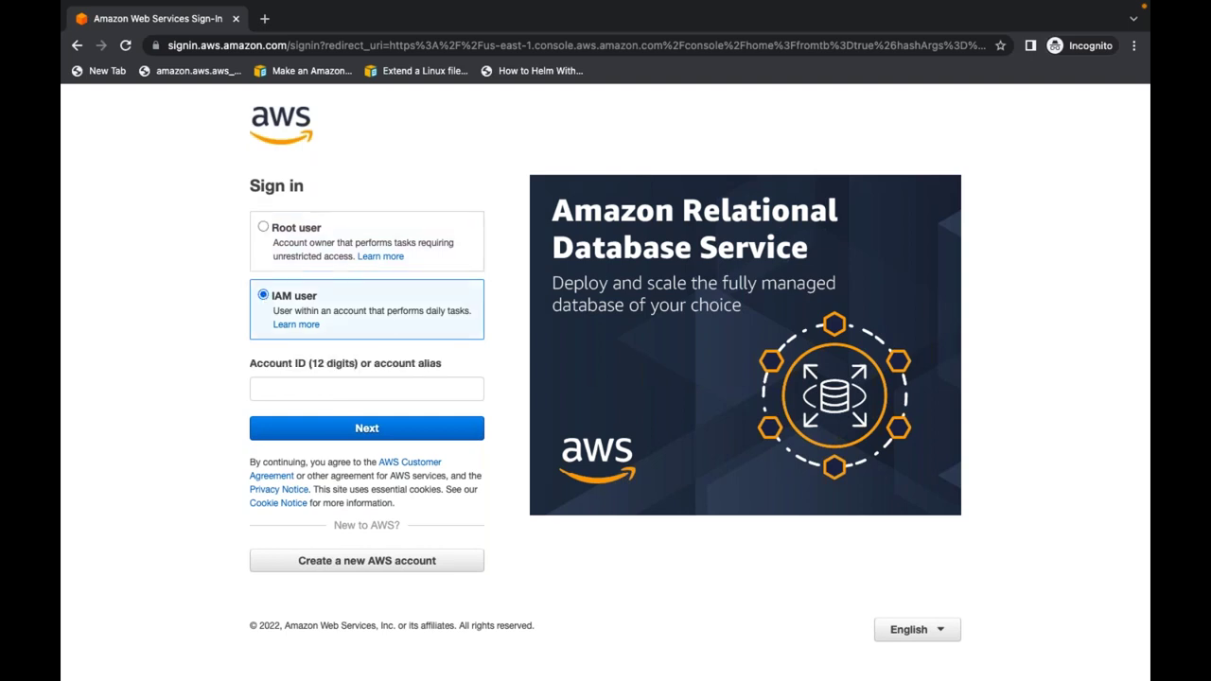
pyautogui.click(286, 379)
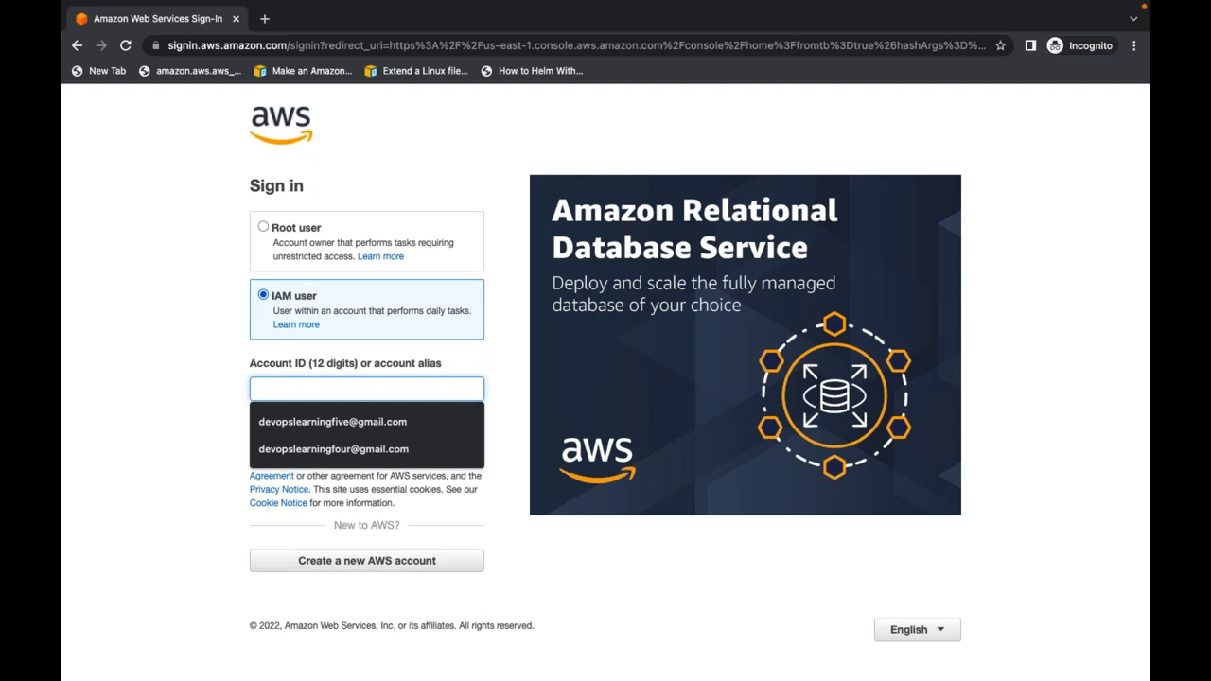
pyautogui.click(196, 389)
pyautogui.click(276, 387)
pyautogui.click(263, 229)
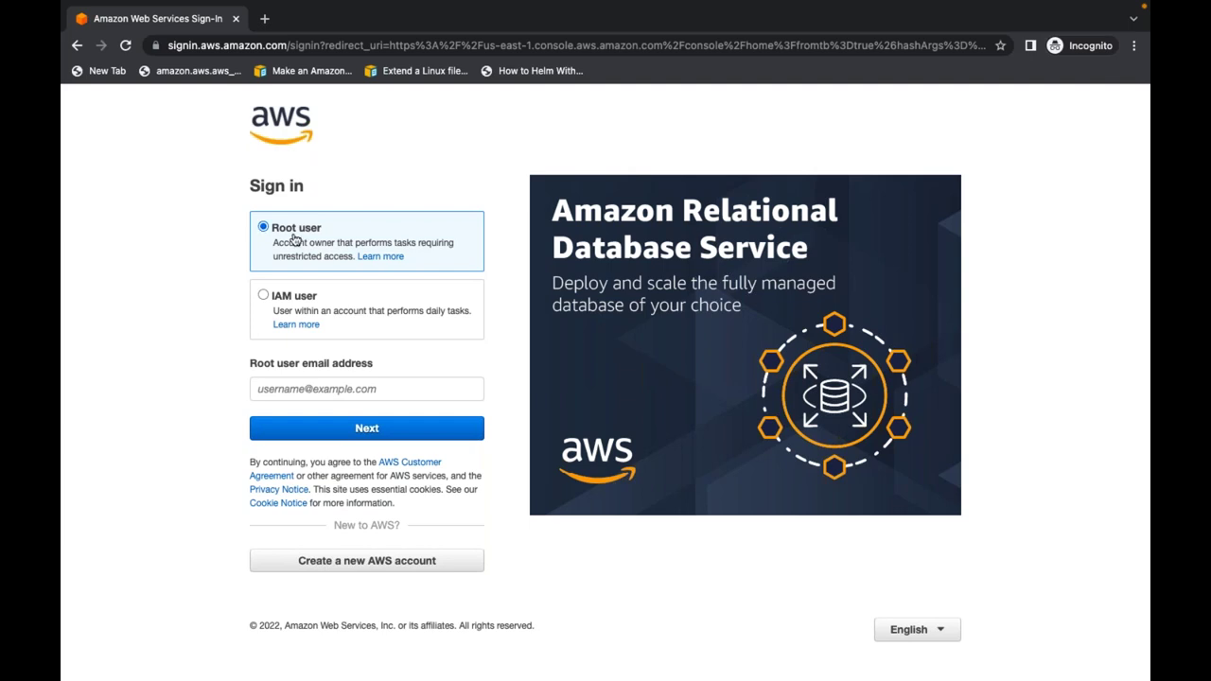
pyautogui.click(264, 296)
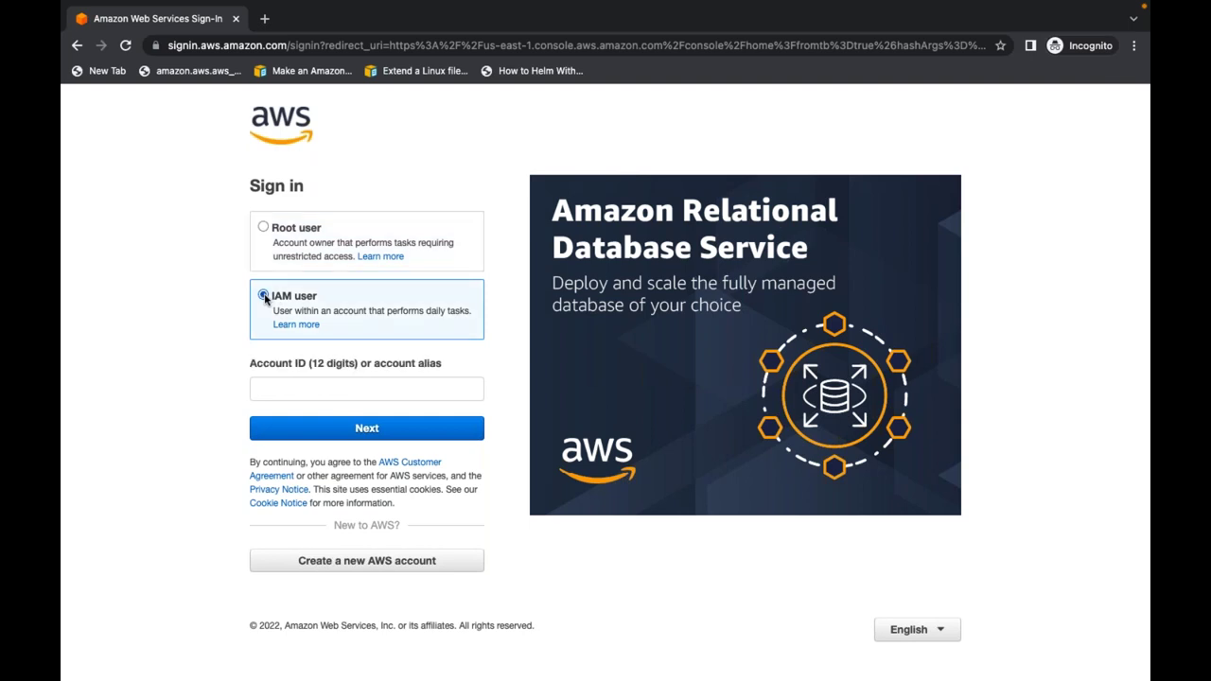
pyautogui.click(282, 385)
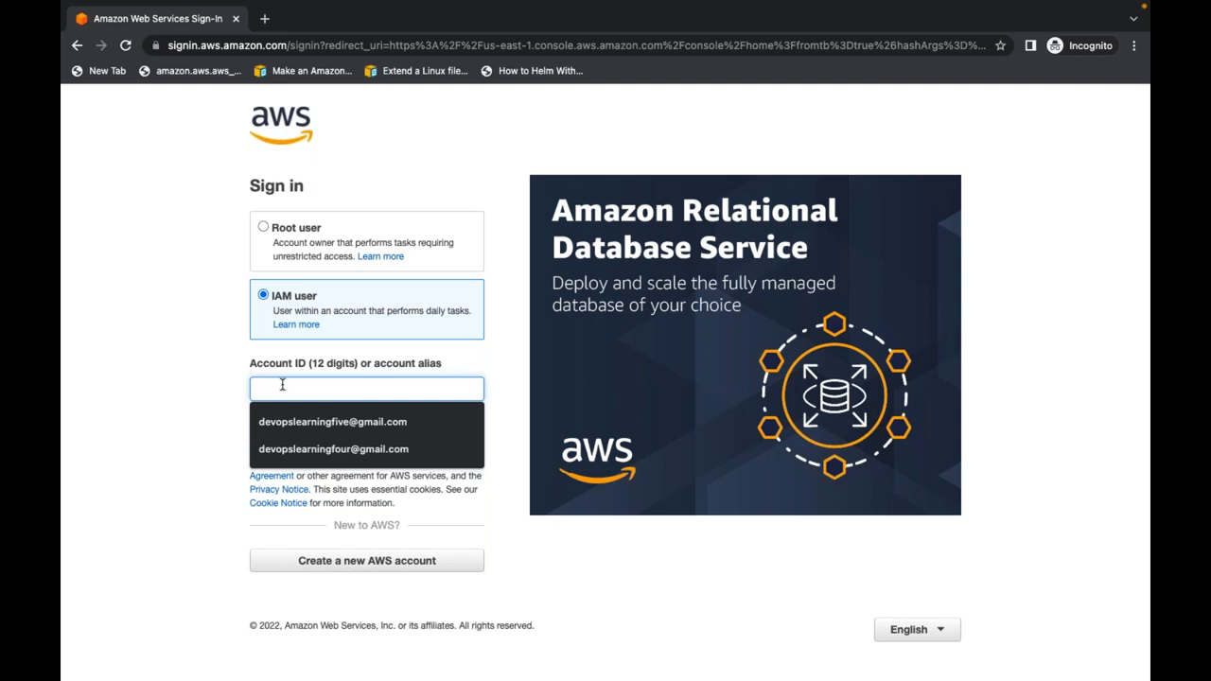
# Copy the 12-digit account ID from the notes' sign-in URL into the Account ID field.
pyautogui.press('super+Tab')
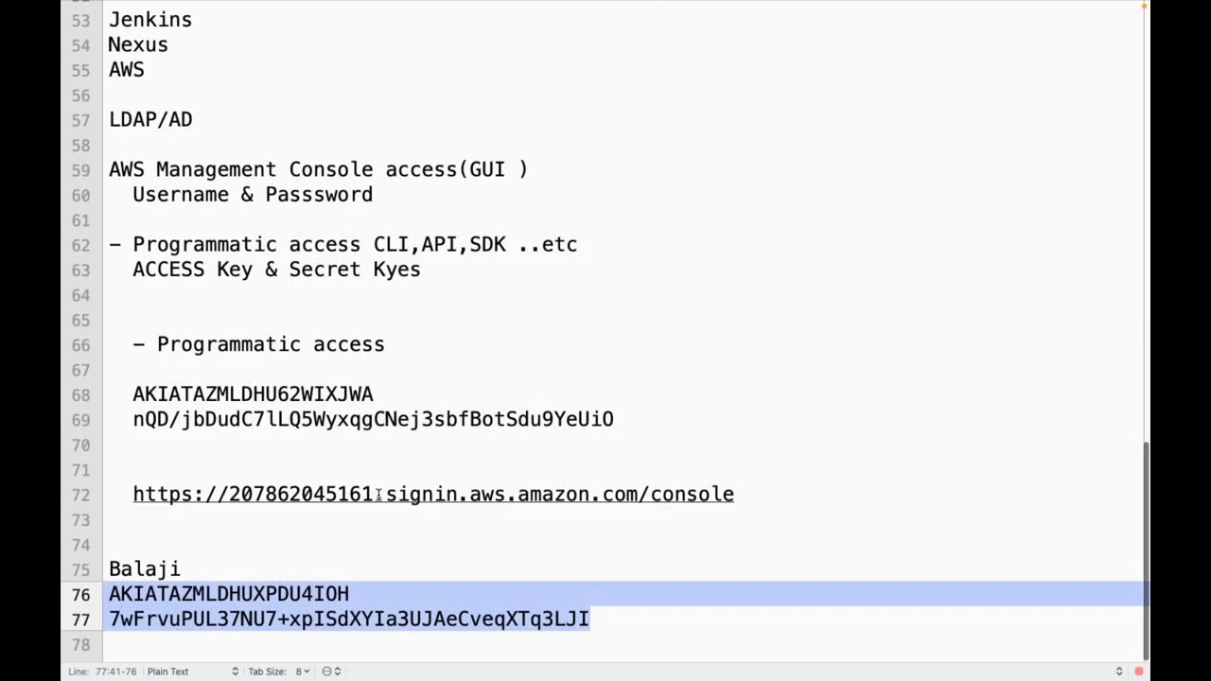
pyautogui.moveTo(375, 494); pyautogui.dragTo(242, 494)
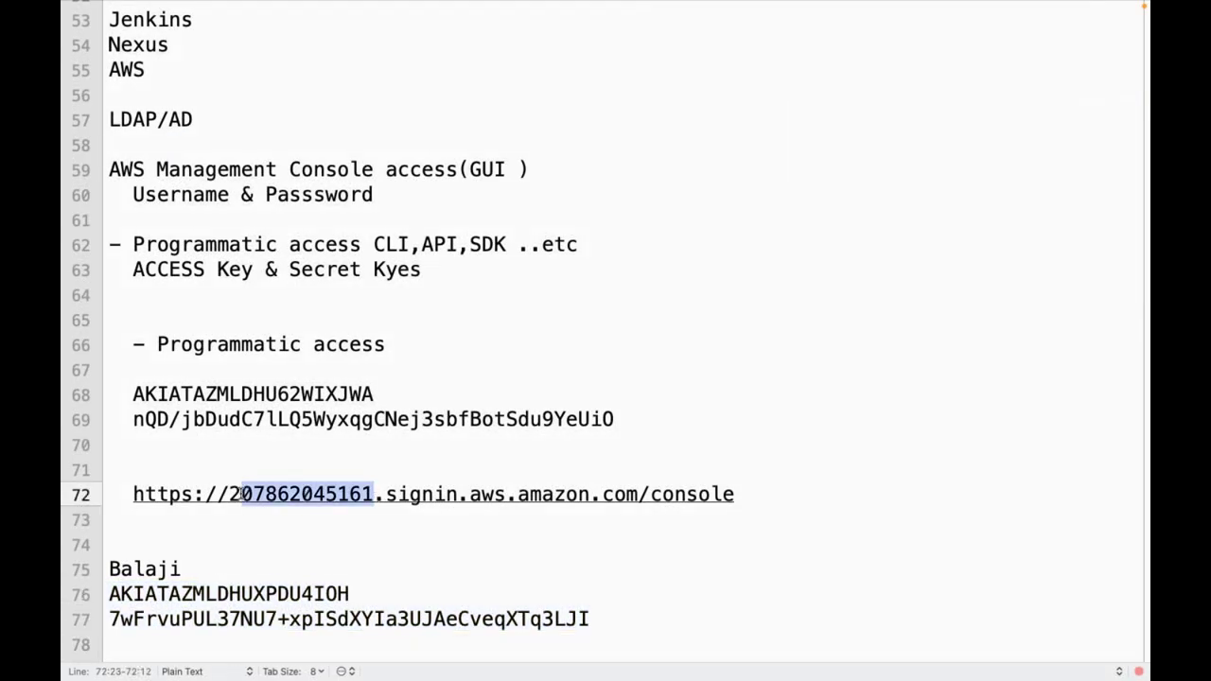
pyautogui.click(295, 526)
pyautogui.moveTo(227, 494); pyautogui.dragTo(379, 494)
pyautogui.hotkey('ctrl', 'Left')
pyautogui.click(264, 391)
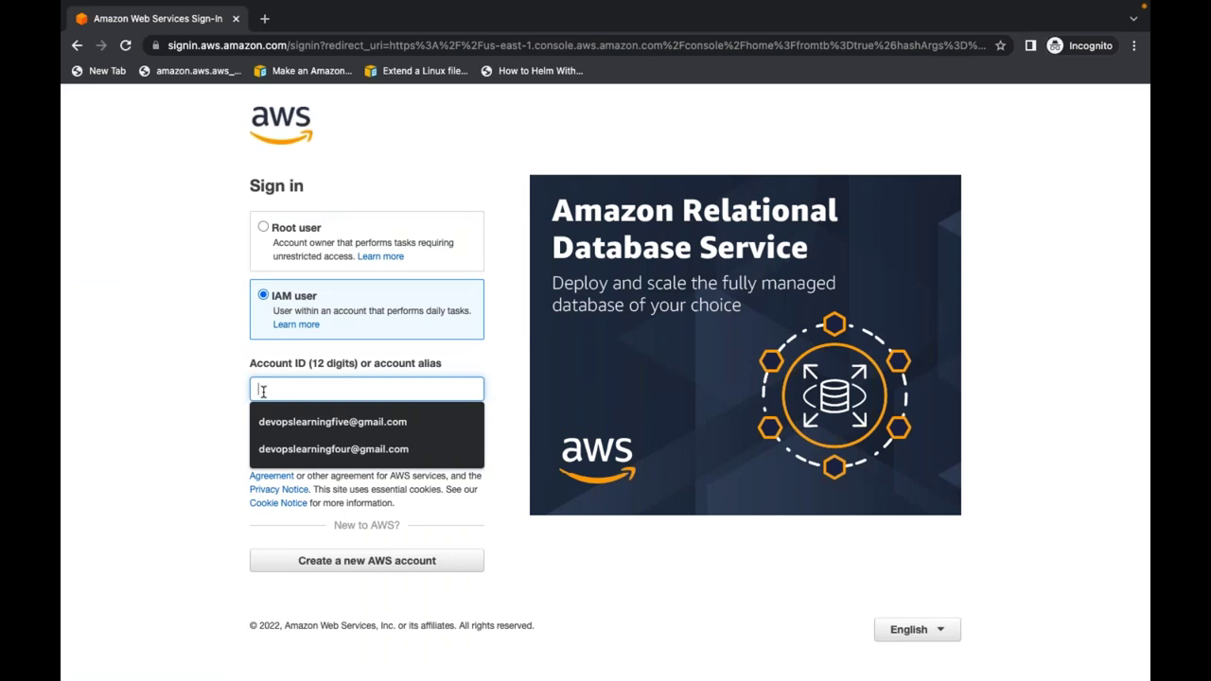
pyautogui.hotkey('ctrl', 'Right')
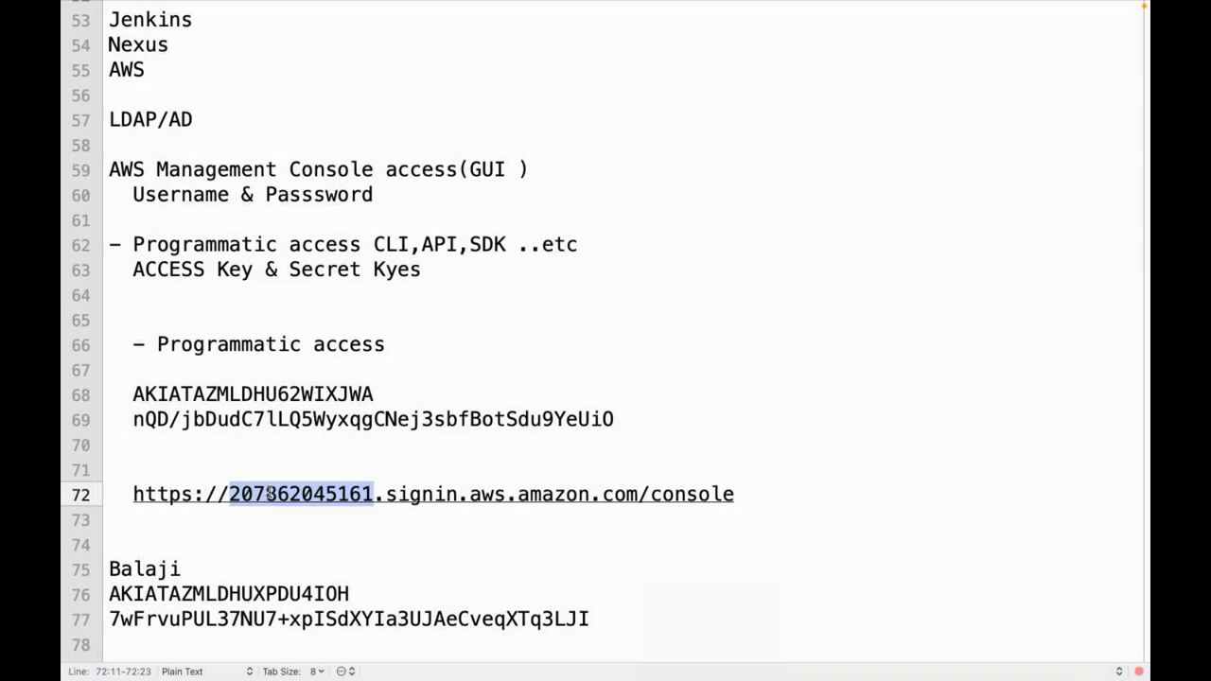
pyautogui.click(246, 467)
pyautogui.moveTo(229, 494); pyautogui.dragTo(376, 493)
pyautogui.press('super+c')
pyautogui.hotkey('ctrl', 'Left')
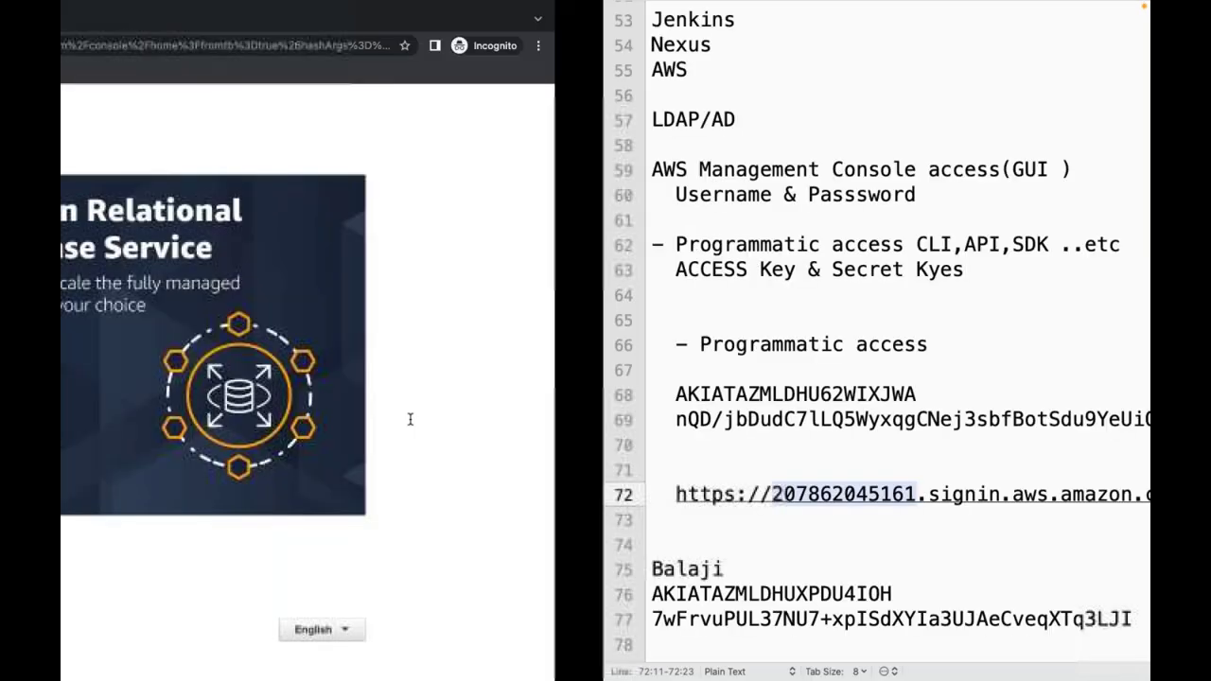
pyautogui.press('super+v')
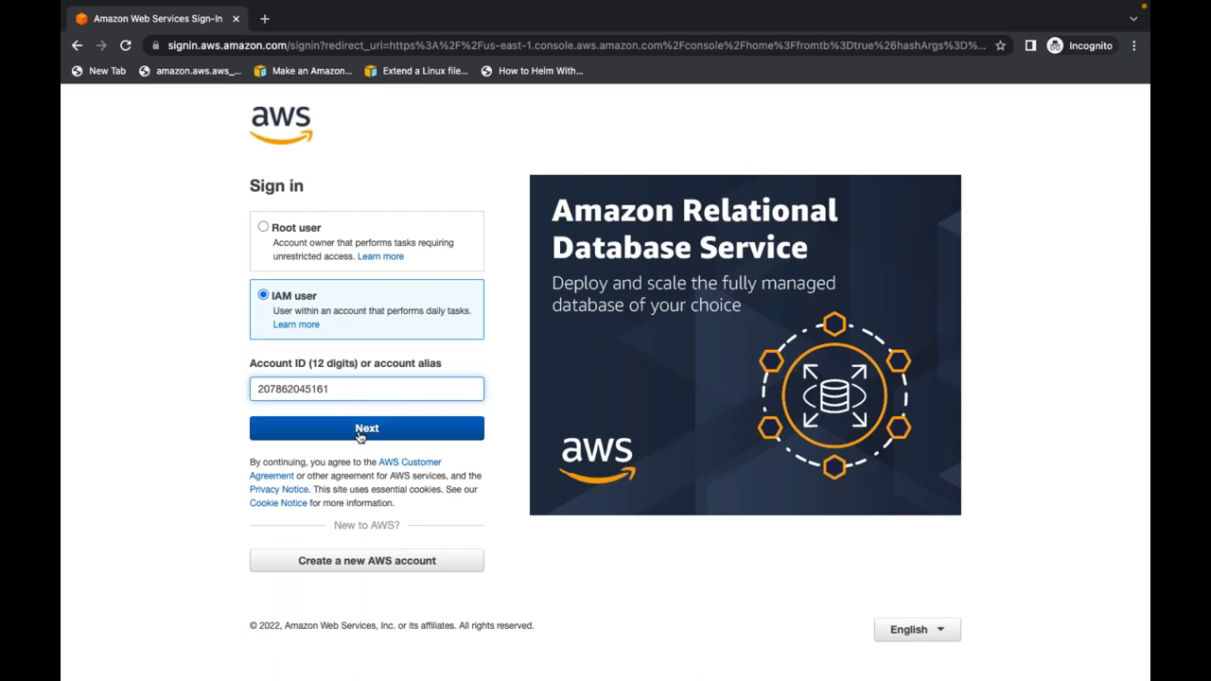
pyautogui.moveTo(338, 389); pyautogui.dragTo(60, 397)
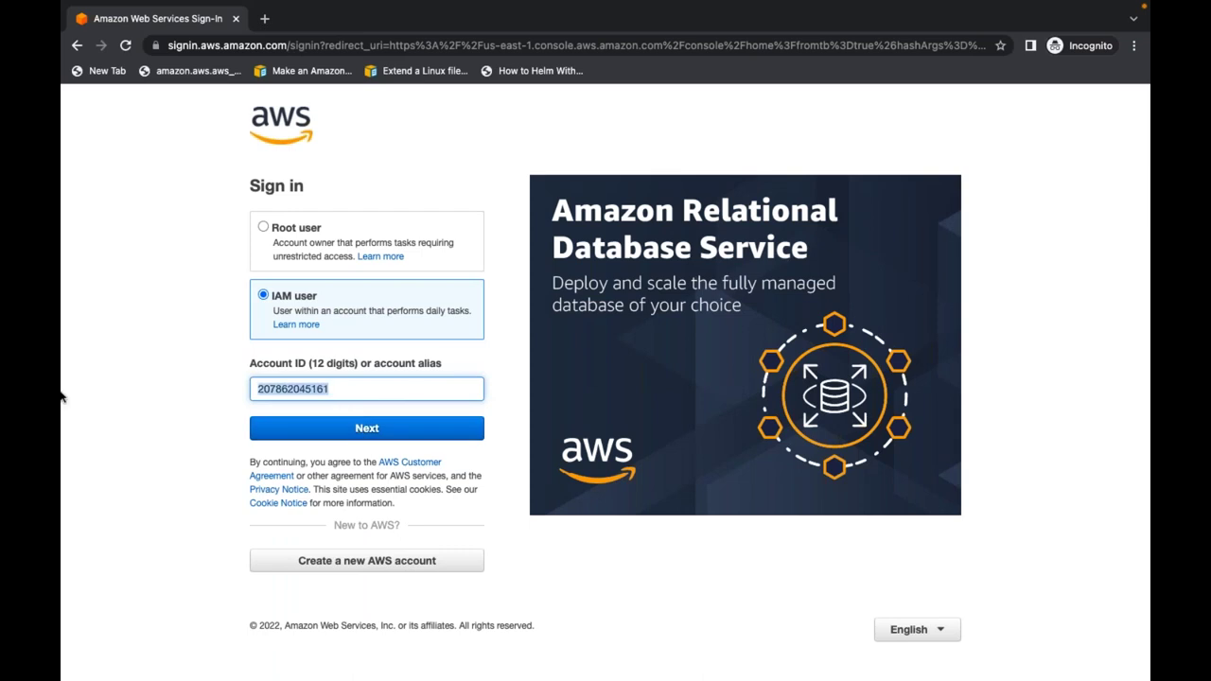
# Copy the console sign-in link from line 72 into the browser's address bar.
pyautogui.hotkey('ctrl', 'Right')
pyautogui.moveTo(782, 498); pyautogui.dragTo(61, 502)
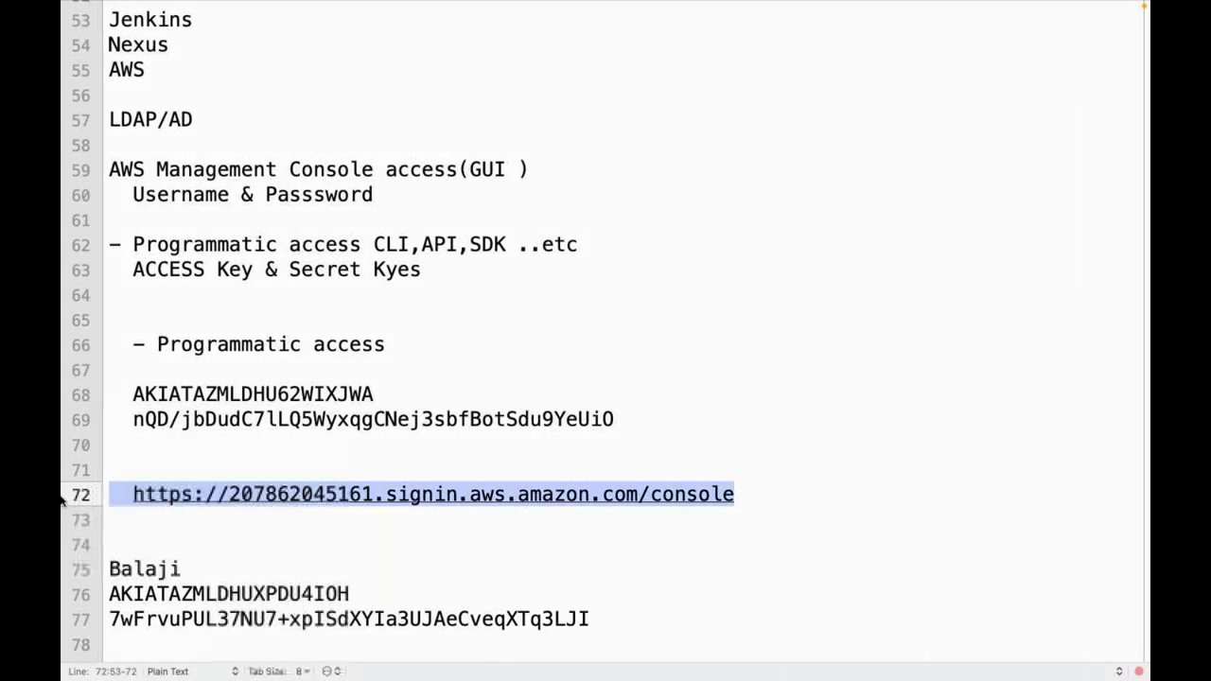
pyautogui.press('super+Tab')
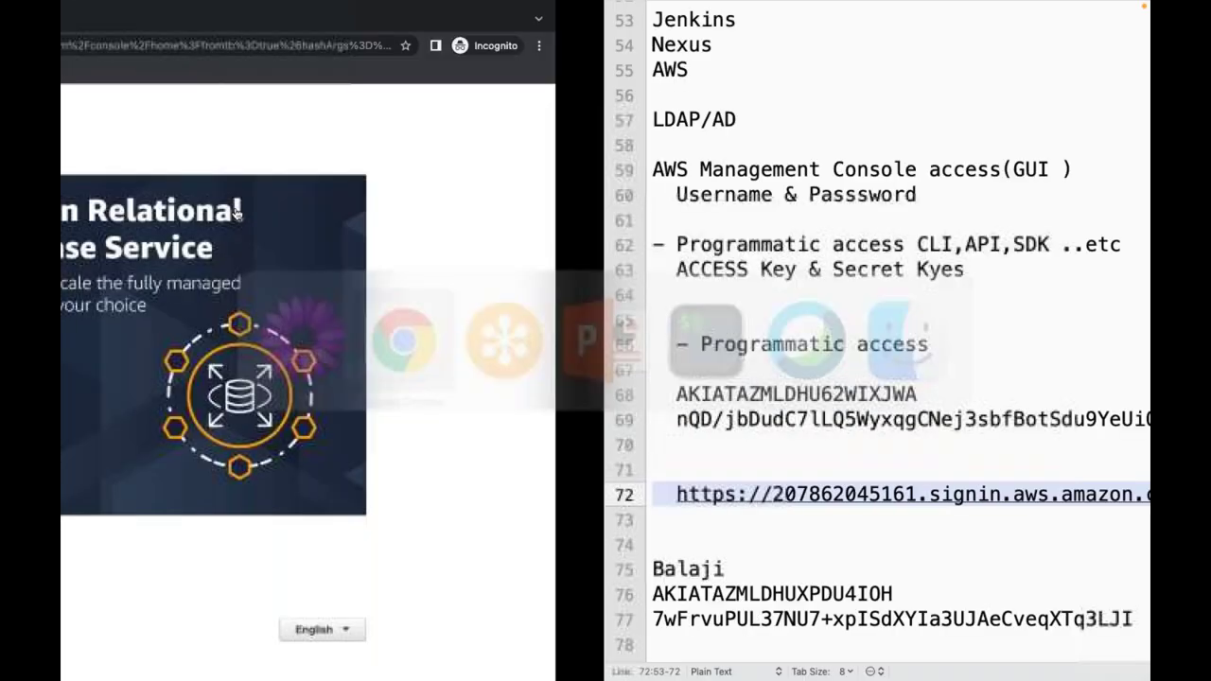
pyautogui.press('super+l')
pyautogui.press('super+v')
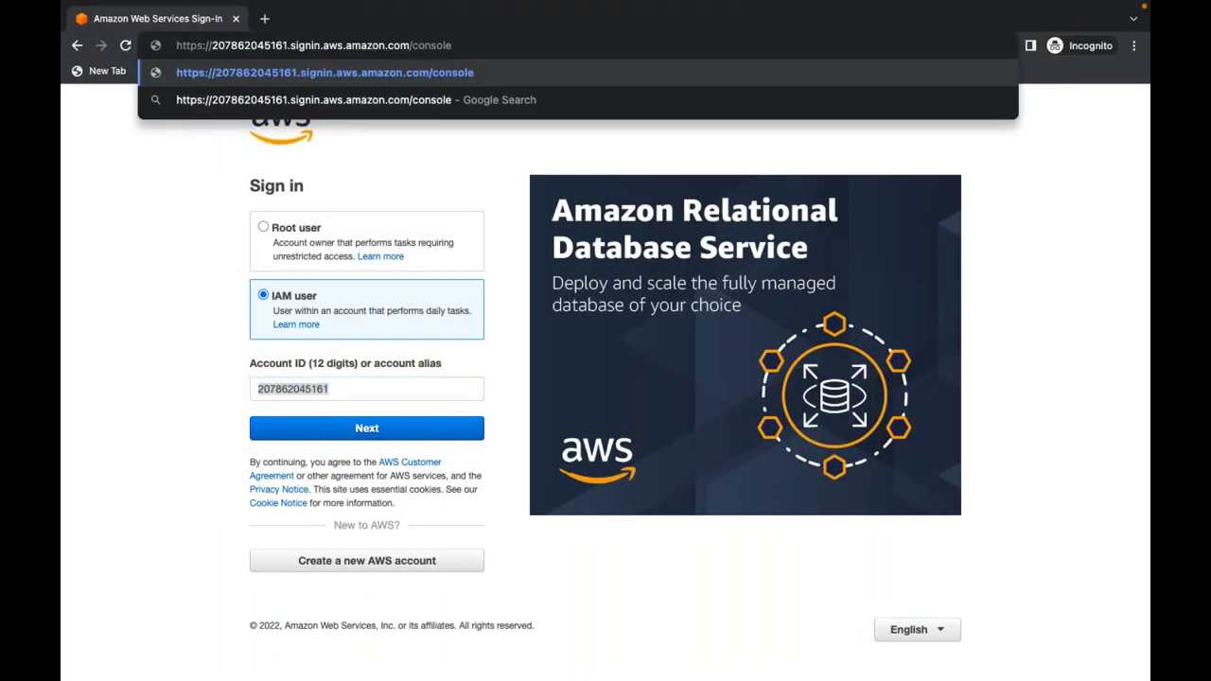
# Load the sign-in link and submit a first IAM sign-in attempt with a user name and password.
pyautogui.press('Return')
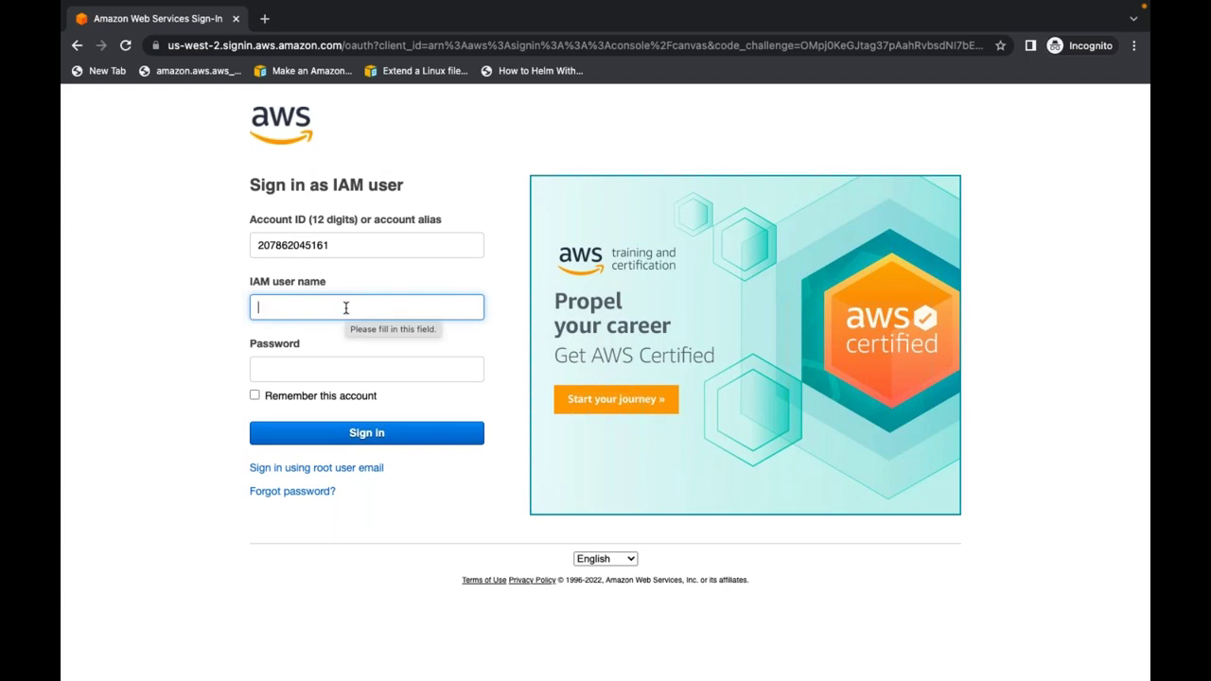
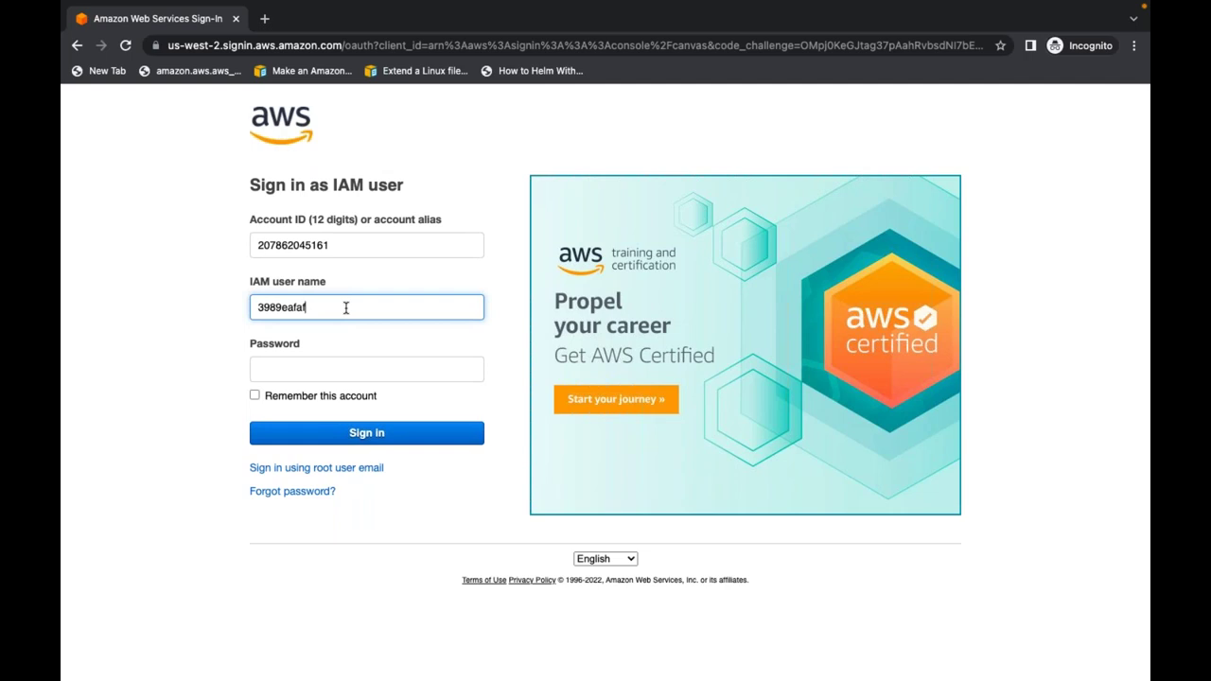
pyautogui.press('BackSpace')
pyautogui.press('BackSpace')
pyautogui.press('BackSpace')
pyautogui.press('BackSpace')
pyautogui.press('BackSpace')
pyautogui.click(297, 360)
pyautogui.doubleClick(307, 244)
pyautogui.click(278, 370)
pyautogui.write('****')
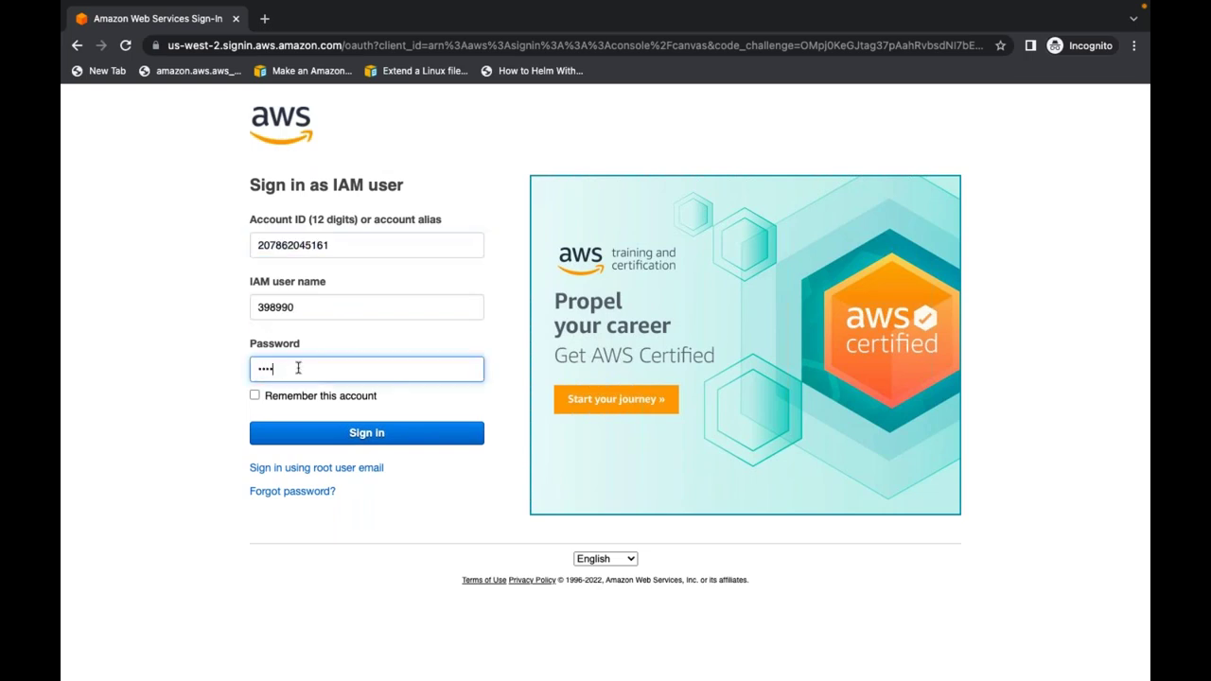
pyautogui.click(375, 437)
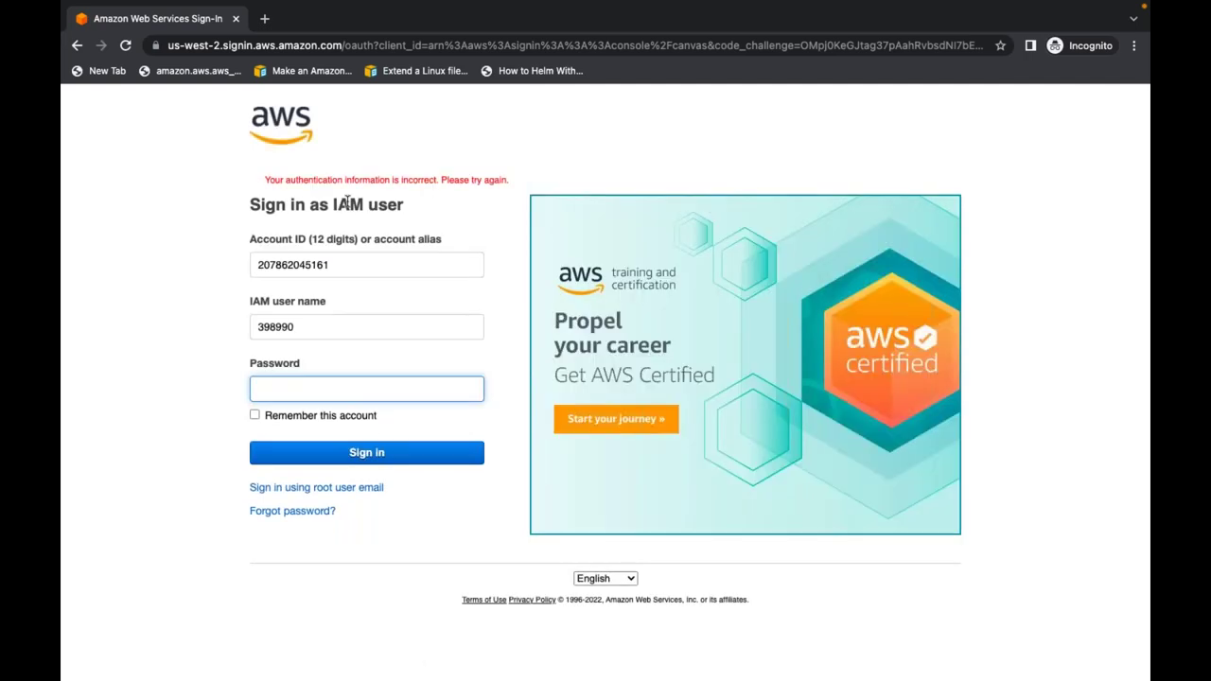
# After the rejection, enter the correct IAM user name and password and sign in again.
pyautogui.tripleClick(345, 180)
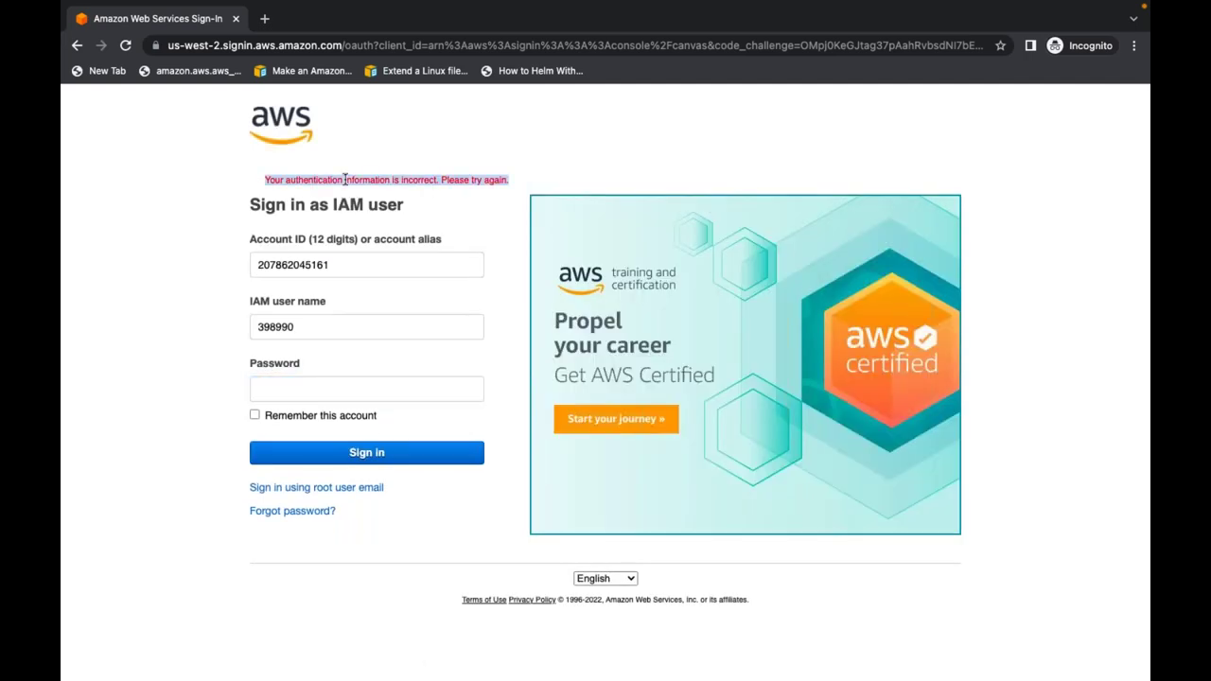
pyautogui.tripleClick(345, 180)
pyautogui.tripleClick(344, 180)
pyautogui.doubleClick(270, 327)
pyautogui.press('BackSpace')
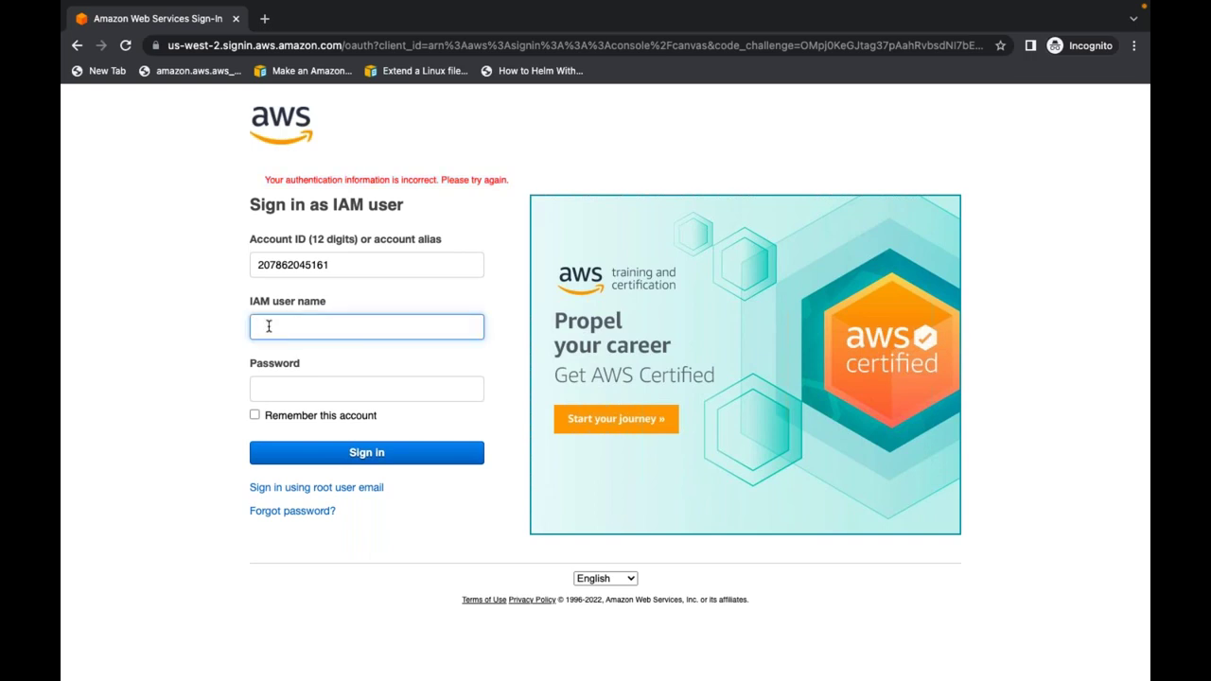
pyautogui.press('super+Tab')
pyautogui.press('super+Tab')
pyautogui.write('Mithun')
pyautogui.press('Tab')
pyautogui.write('•••••••••••')
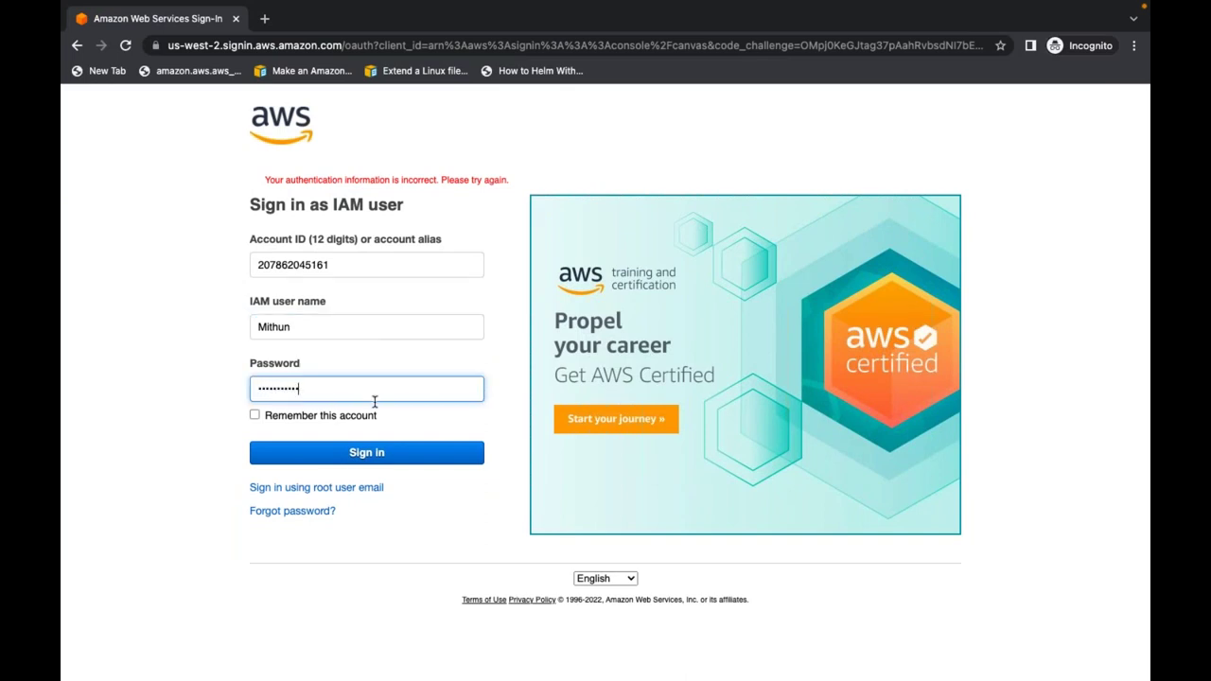
pyautogui.click(374, 456)
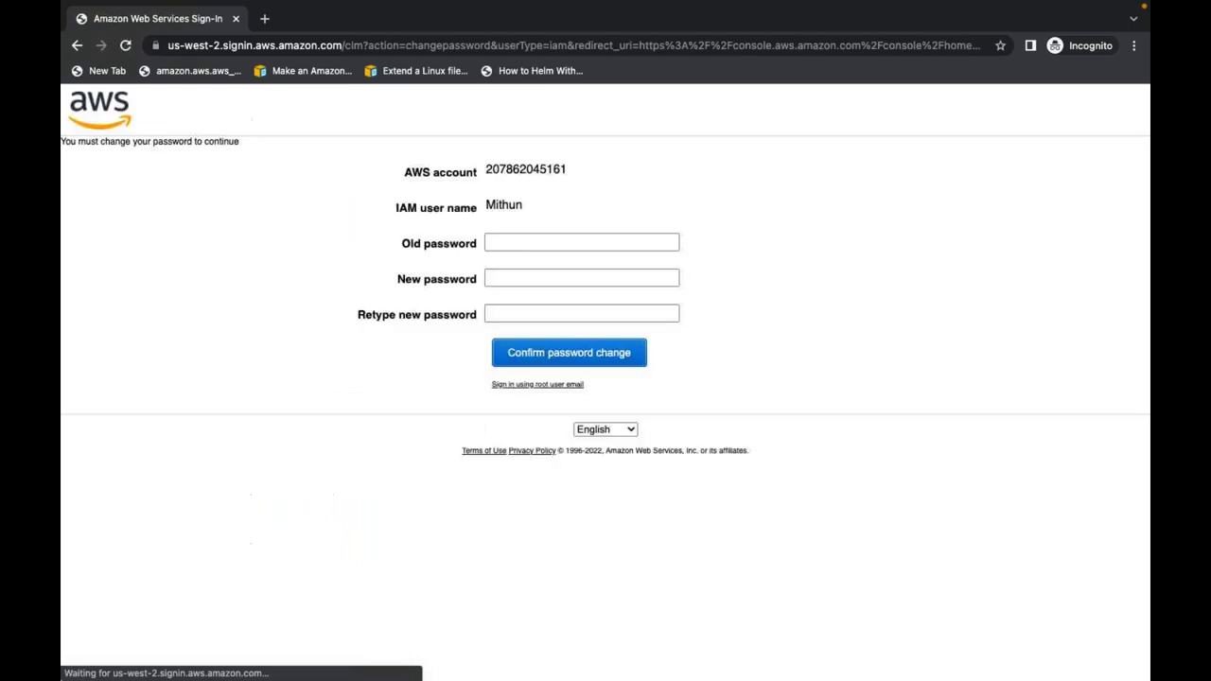
# Fill in the old, new and retyped passwords and submit the password change.
pyautogui.click(528, 248)
pyautogui.write('•••••••••••')
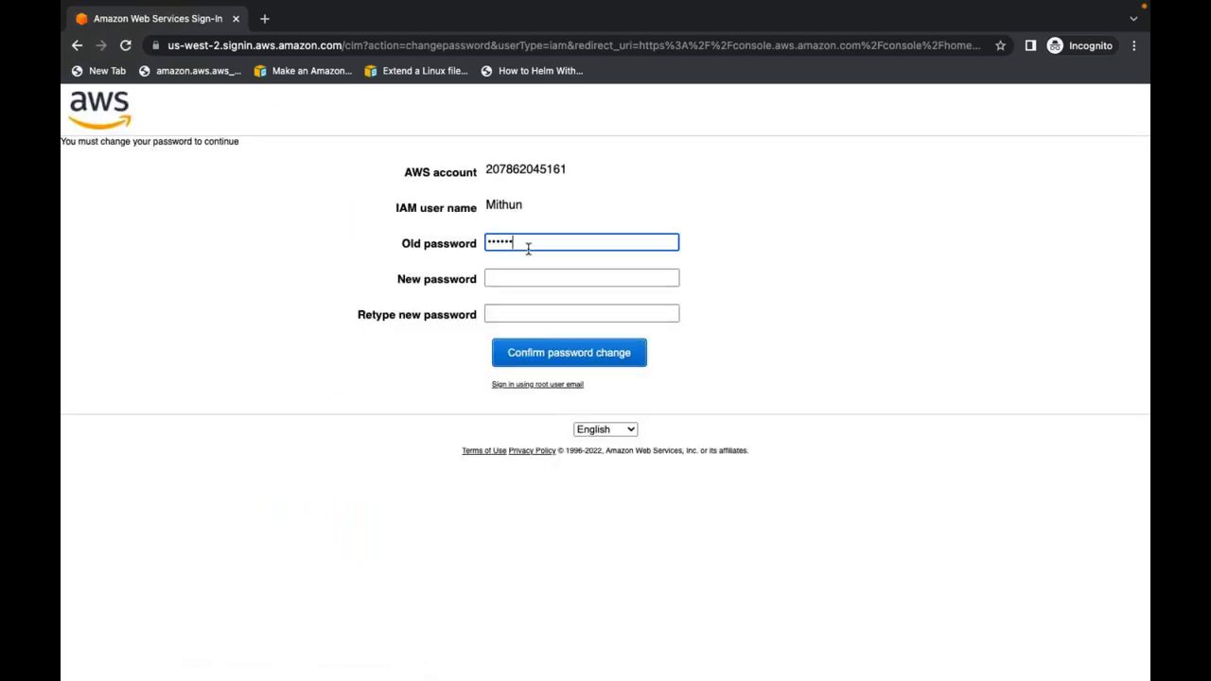
pyautogui.click(537, 276)
pyautogui.write('••••••••')
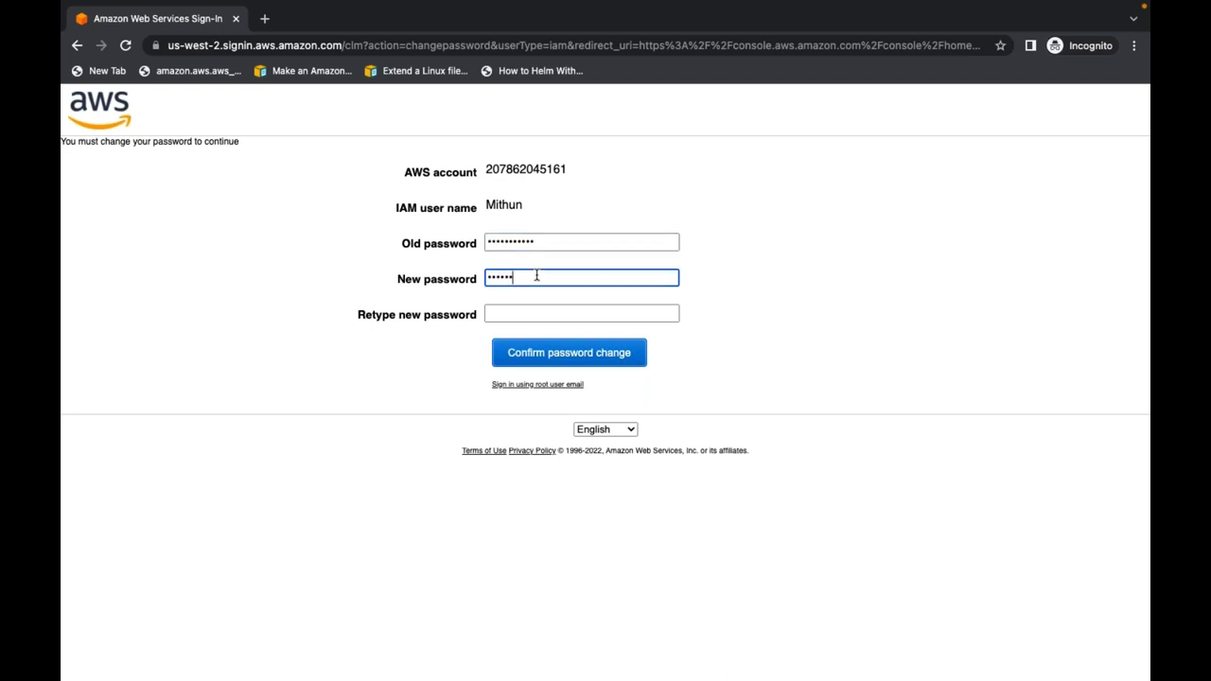
pyautogui.press('BackSpace')
pyautogui.press('BackSpace')
pyautogui.press('BackSpace')
pyautogui.press('BackSpace')
pyautogui.press('BackSpace')
pyautogui.press('BackSpace')
pyautogui.press('BackSpace')
pyautogui.write('•••••••••')
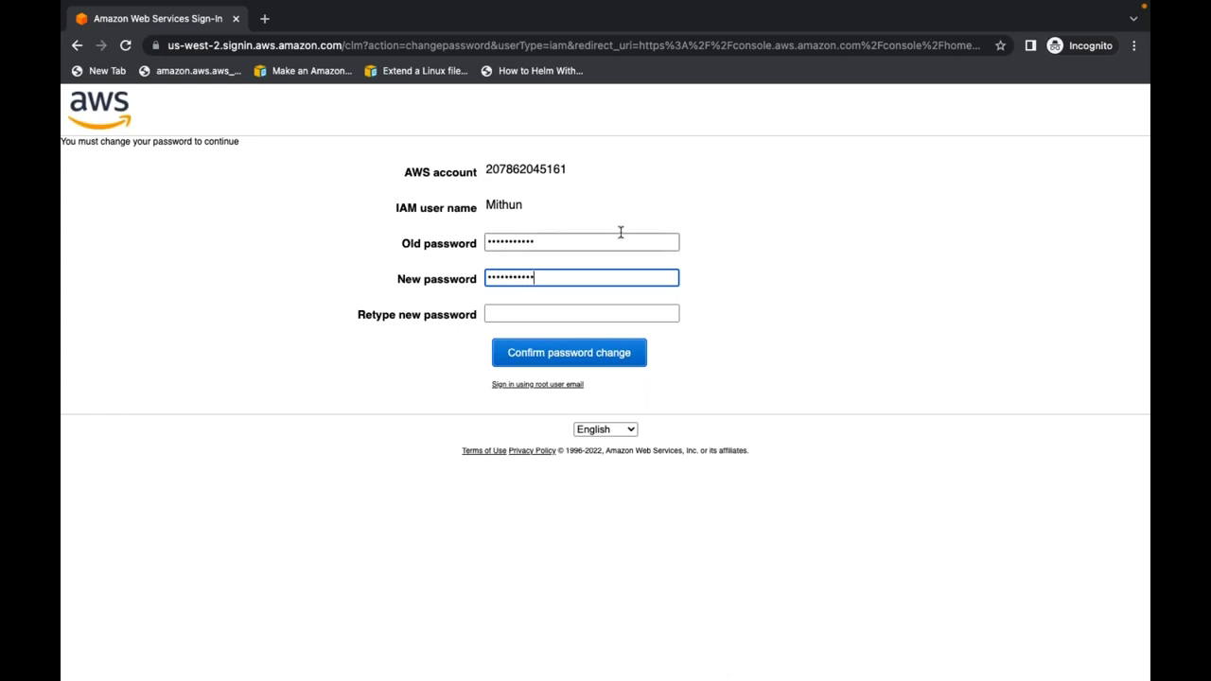
pyautogui.write('••')
pyautogui.press('super+a')
pyautogui.click(509, 313)
pyautogui.write('••••••••')
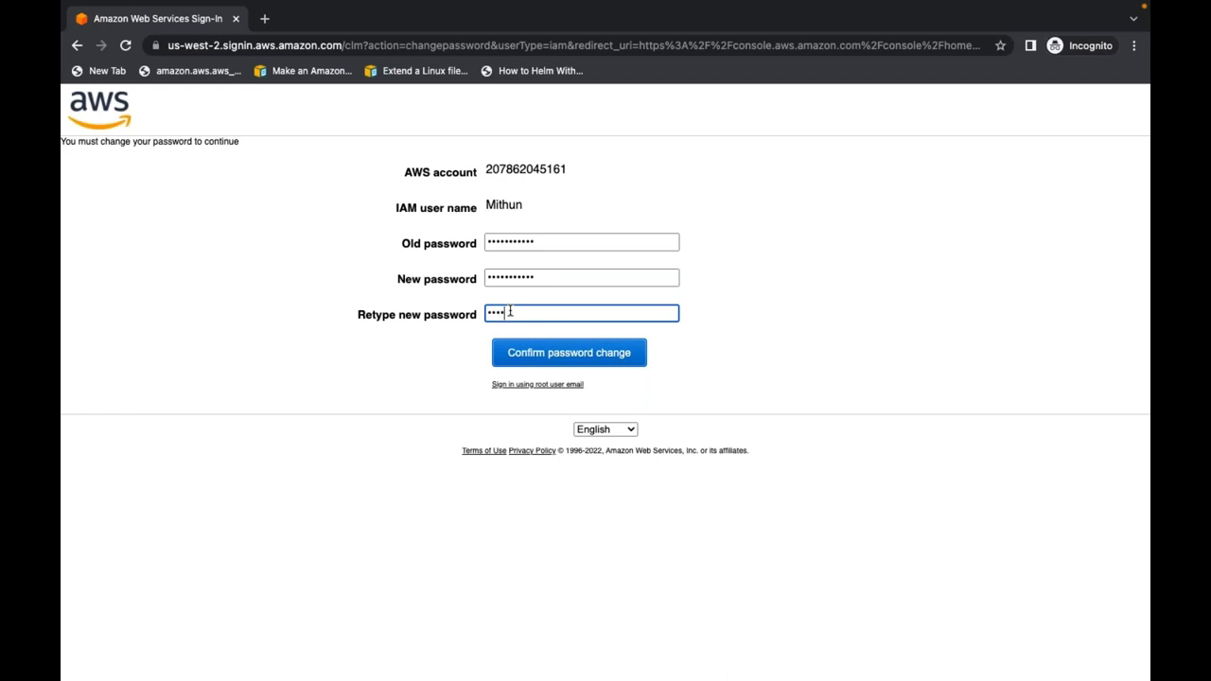
pyautogui.write('•••')
pyautogui.click(553, 356)
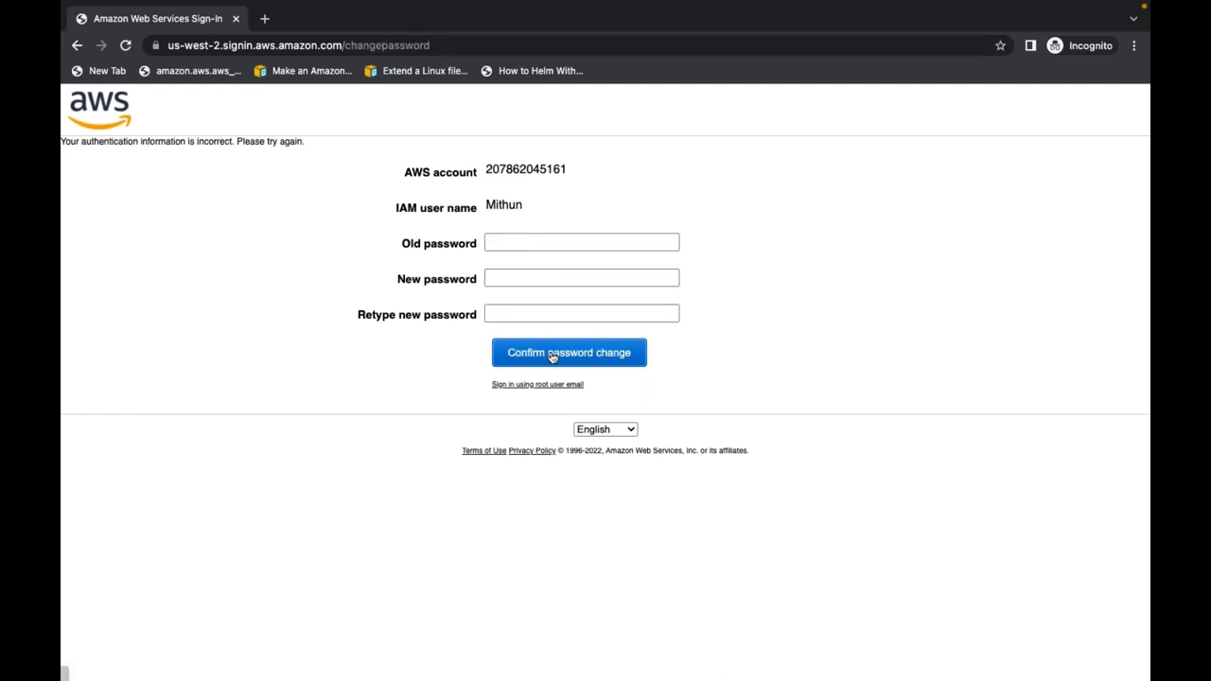
# After the error, re-enter all three passwords and submit the change again.
pyautogui.click(527, 246)
pyautogui.write('•••••••••••')
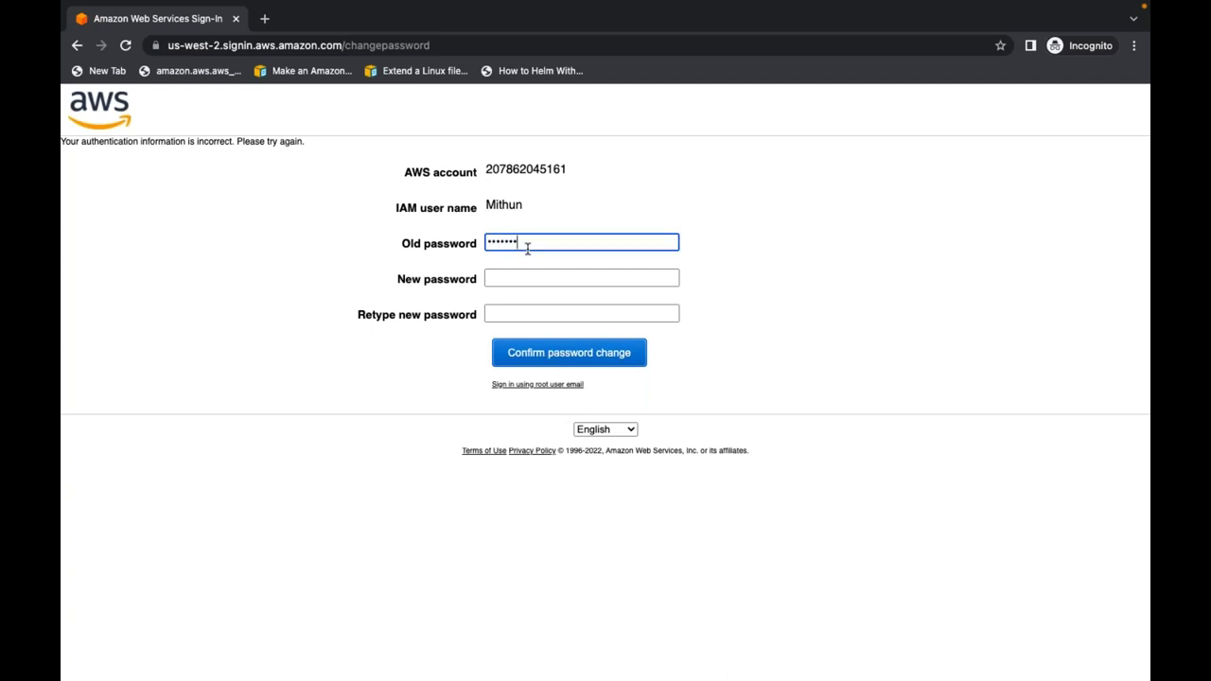
pyautogui.click(552, 281)
pyautogui.write('•••••••••••')
pyautogui.click(536, 315)
pyautogui.write('•••••••••••')
pyautogui.click(583, 353)
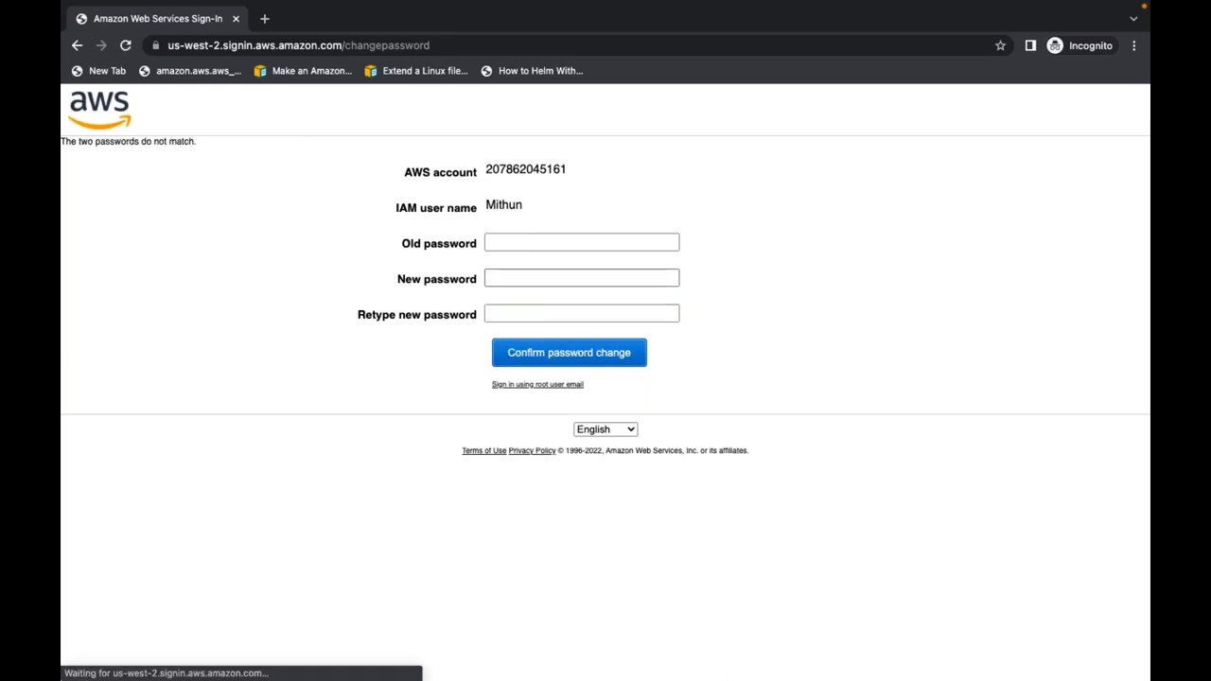
# Re-enter the old, new and retyped passwords once more and submit a third time.
pyautogui.click(588, 236)
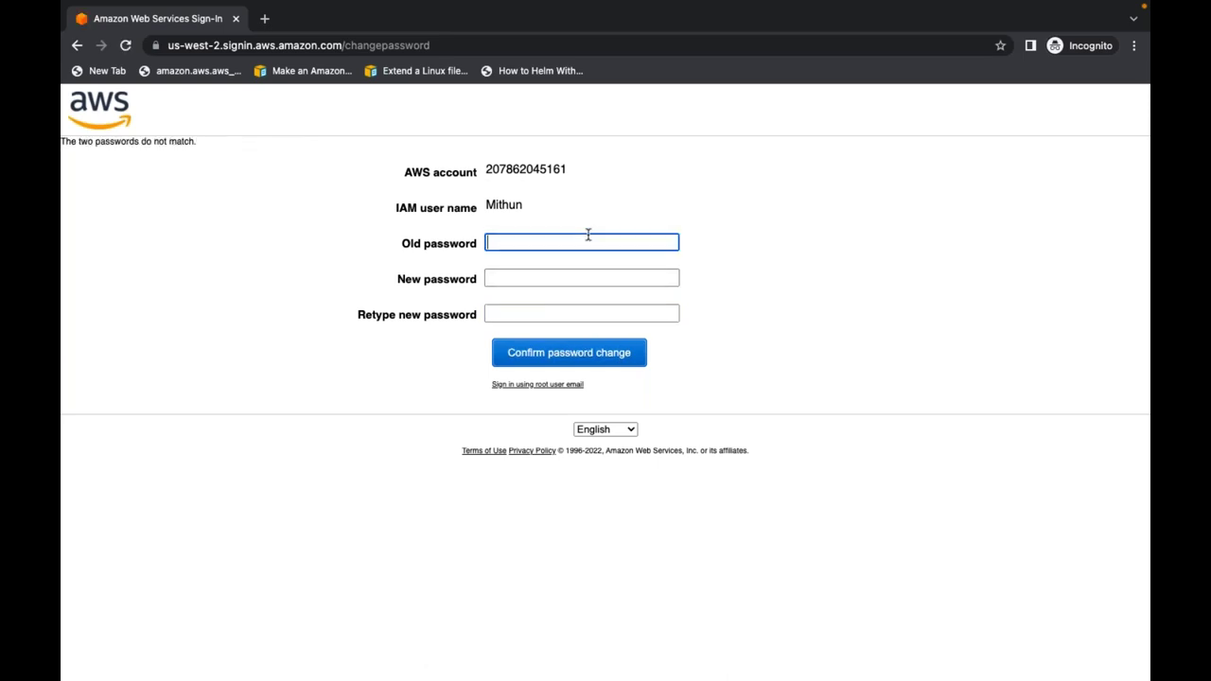
pyautogui.write('•••••••••••')
pyautogui.click(571, 278)
pyautogui.write('••••••')
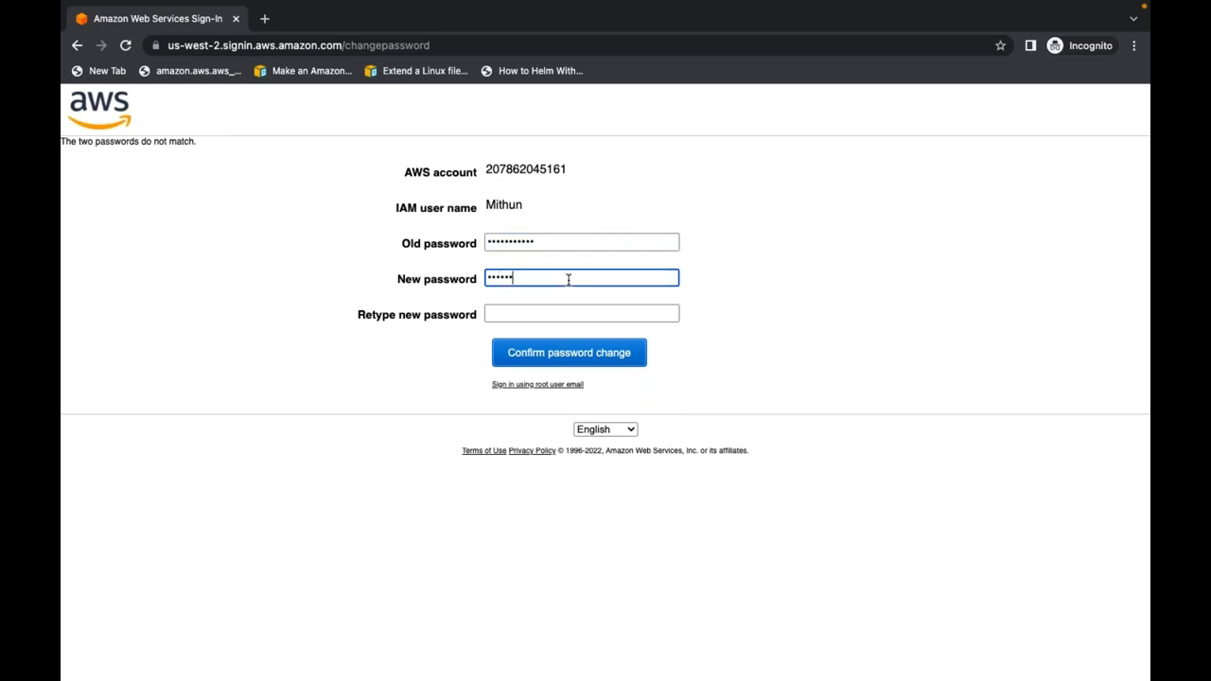
pyautogui.write('••••')
pyautogui.click(544, 314)
pyautogui.write('••••••')
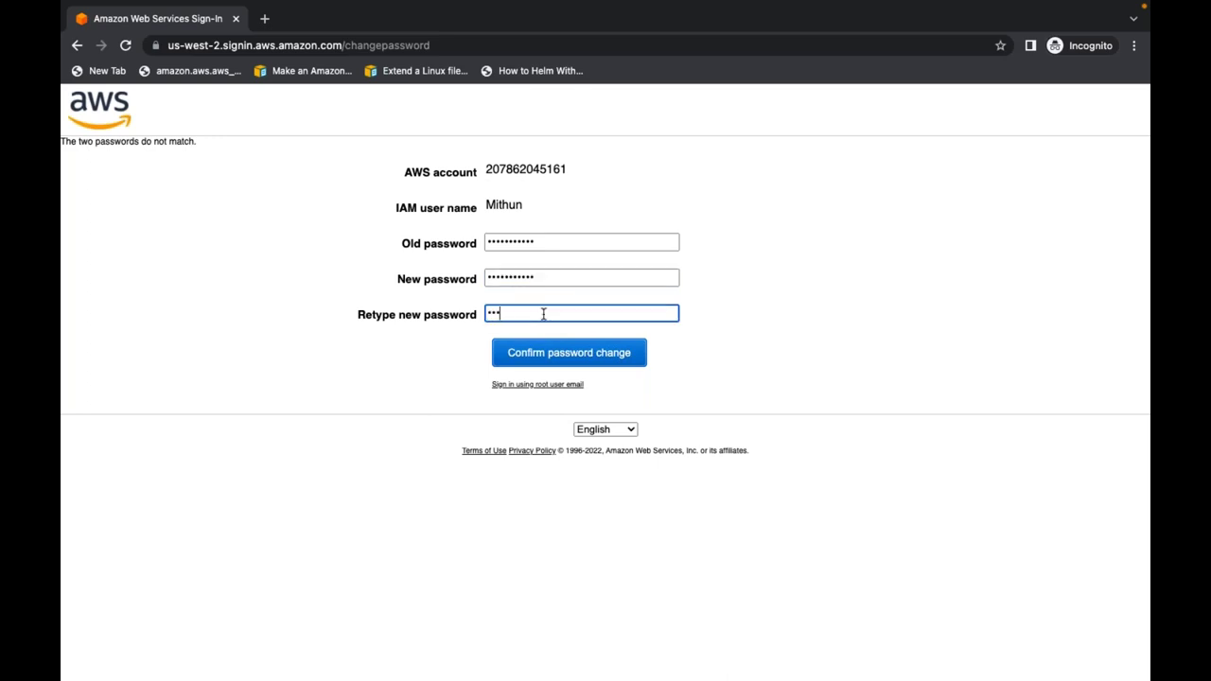
pyautogui.write('•••••')
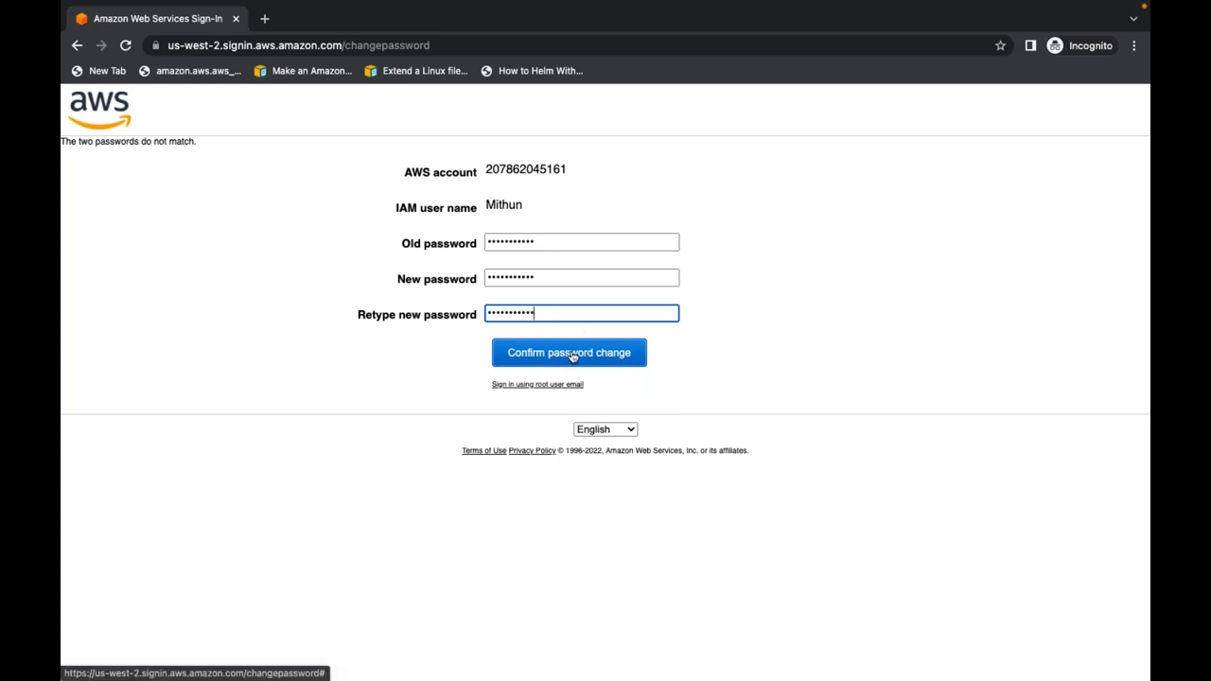
pyautogui.click(567, 352)
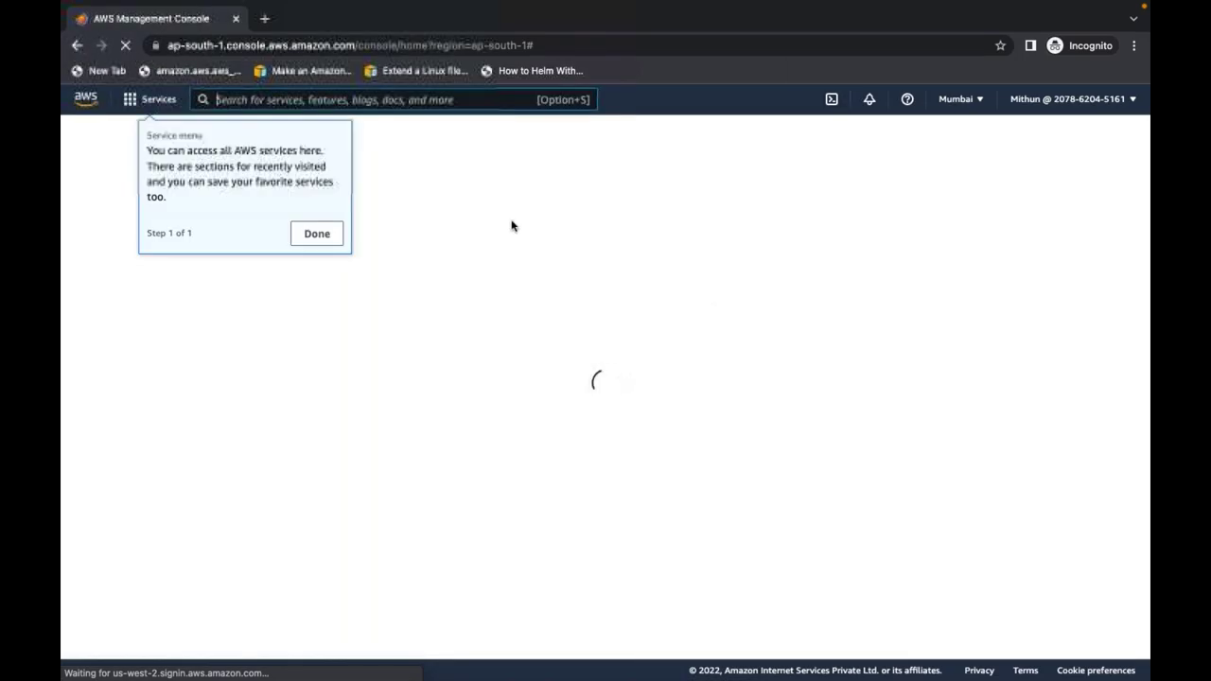
# Dismiss the Services tip, search for 'ec2' and open the EC2 dashboard.
pyautogui.doubleClick(321, 238)
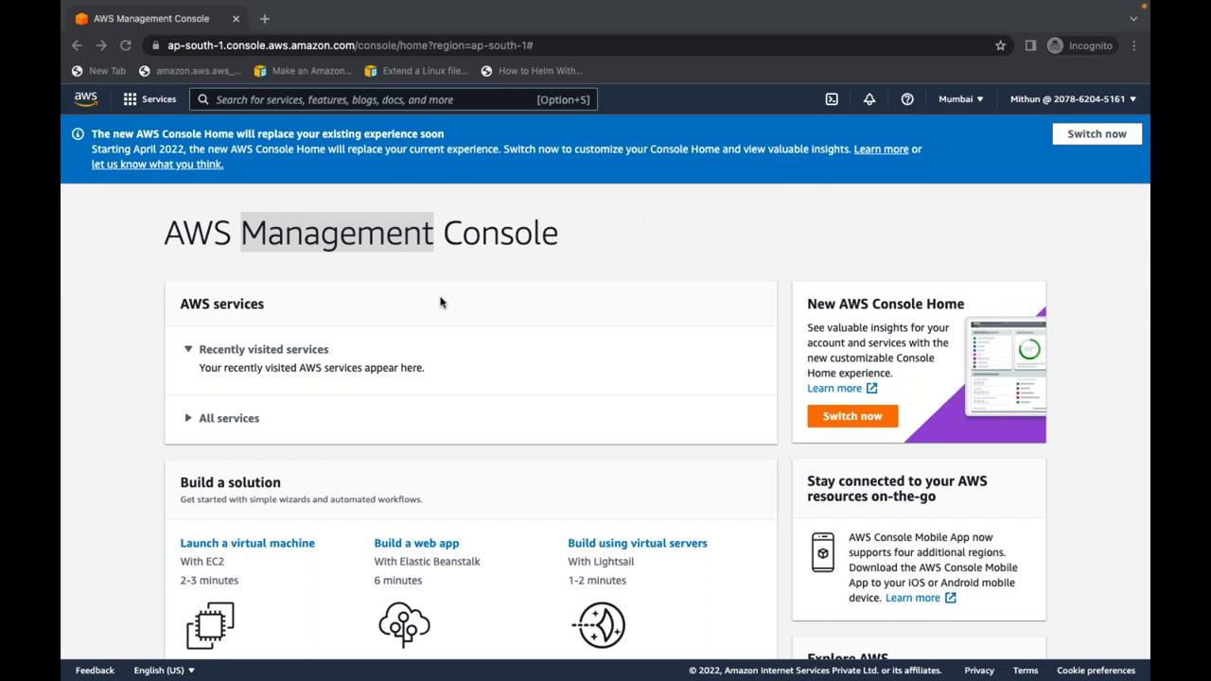
pyautogui.click(251, 102)
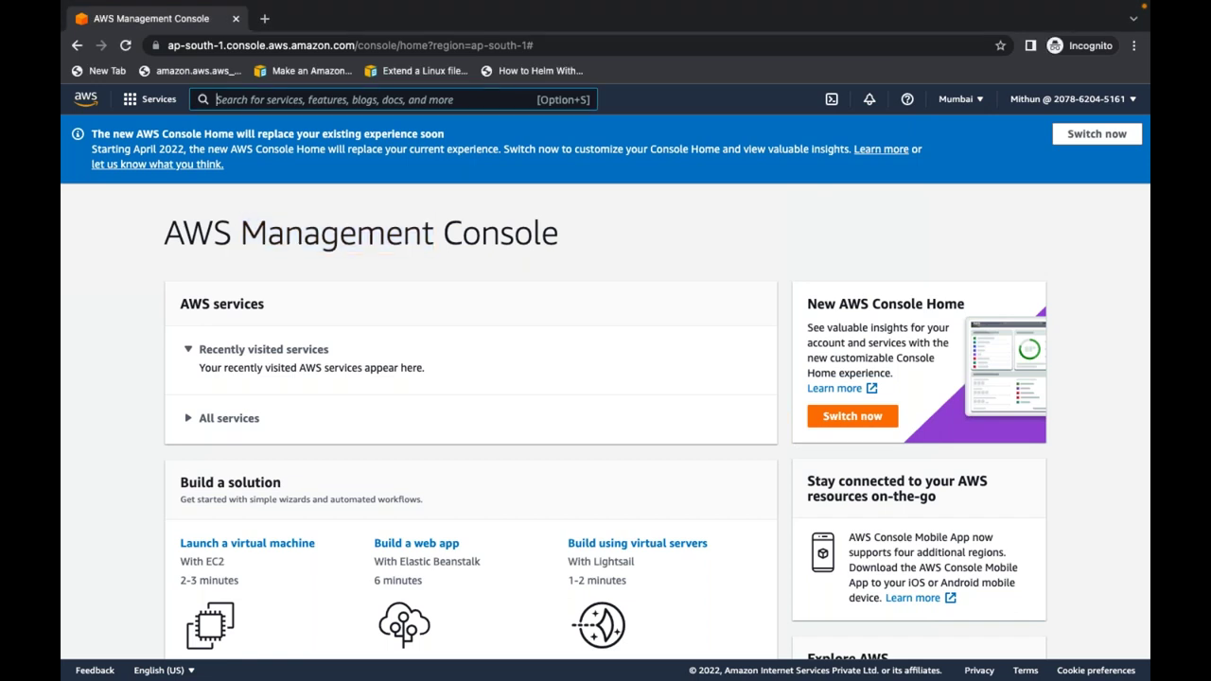
pyautogui.write('ec2')
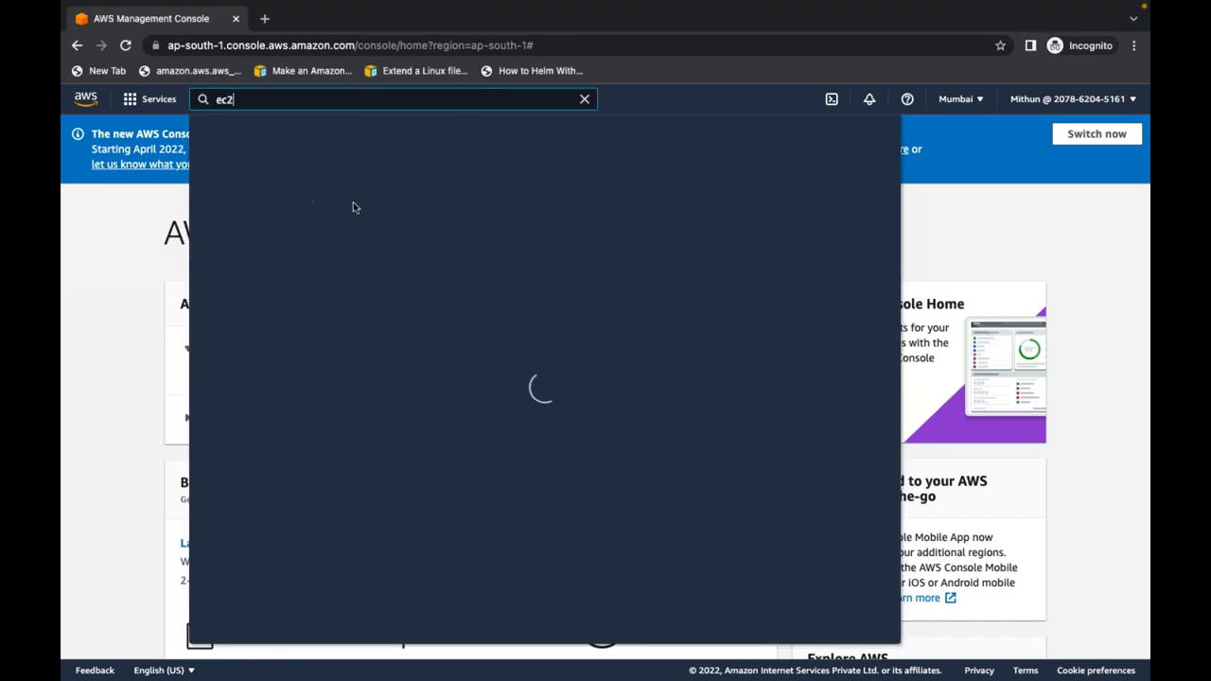
pyautogui.click(434, 216)
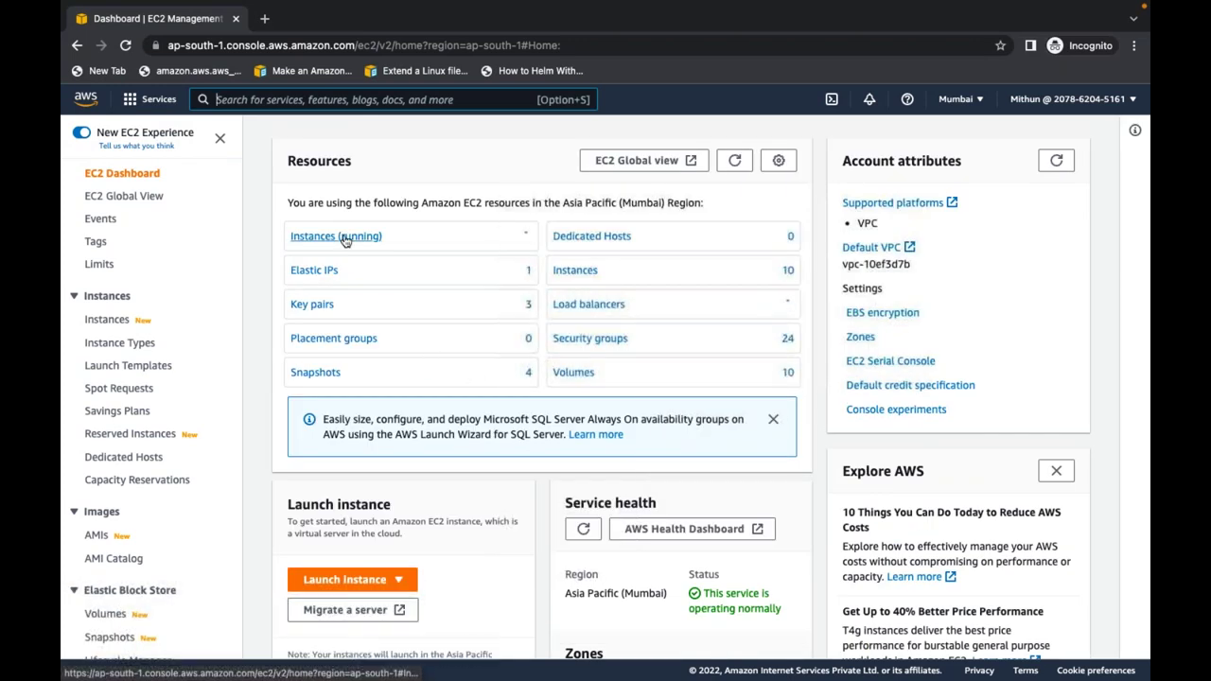
# Open the running instances list and select JavaWebApplication_Private_1B.
pyautogui.click(344, 238)
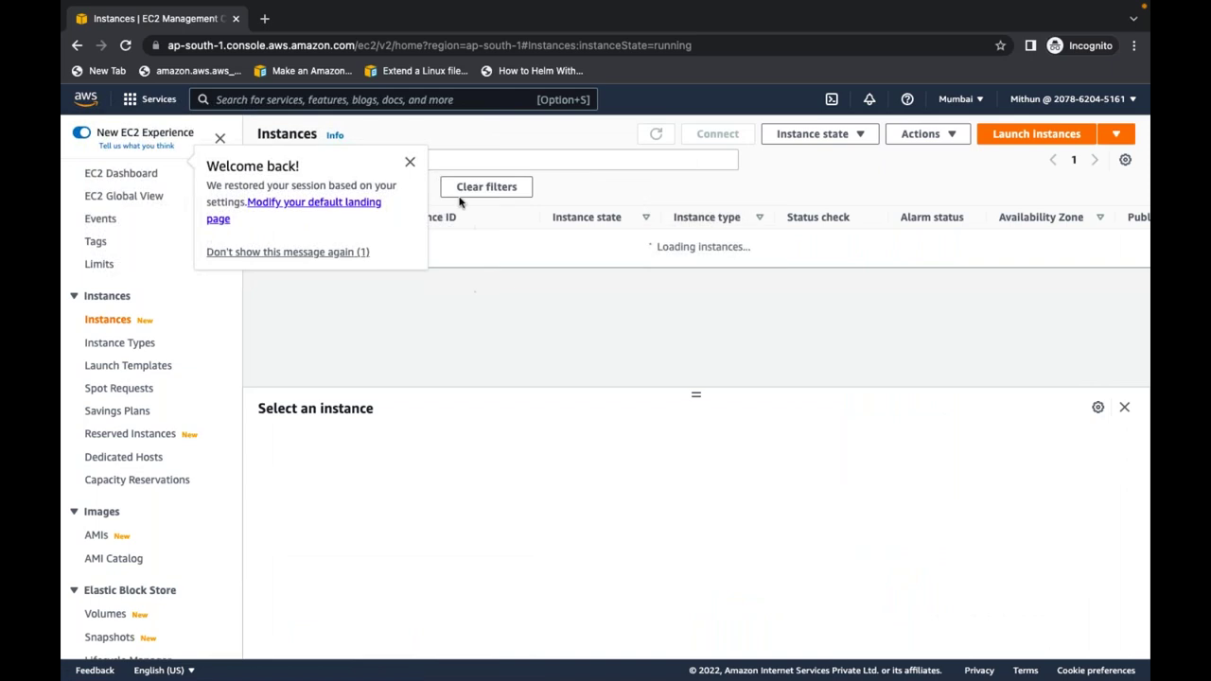
pyautogui.click(409, 162)
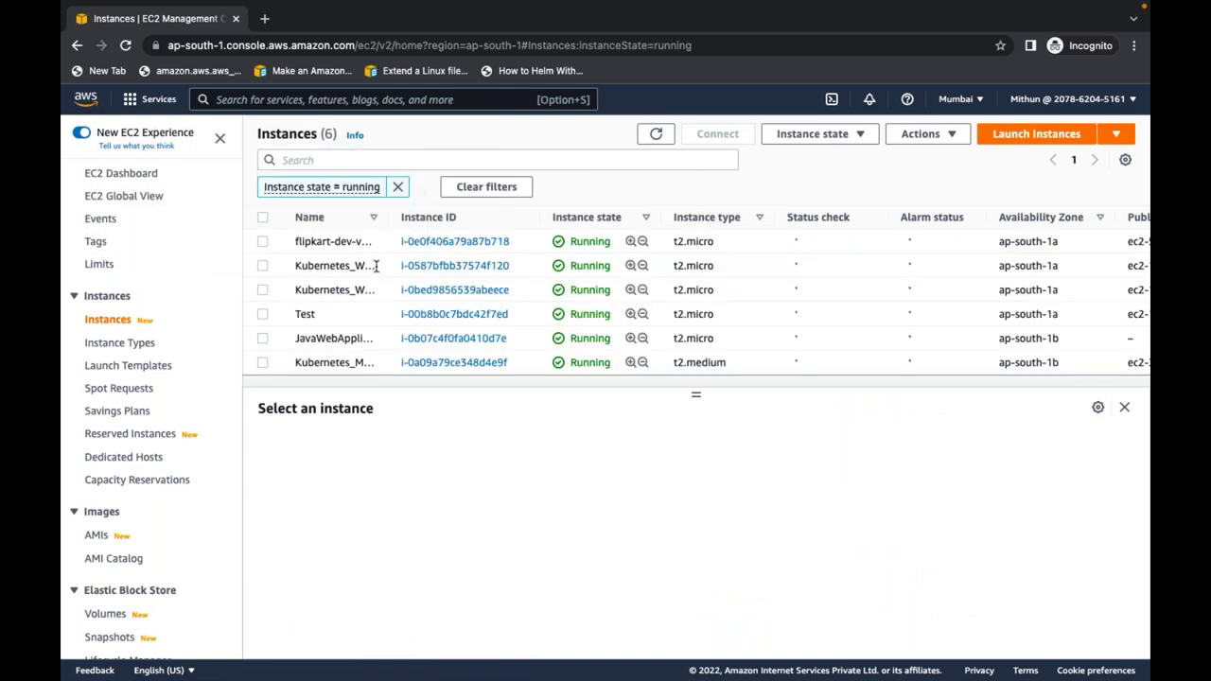
pyautogui.doubleClick(390, 217)
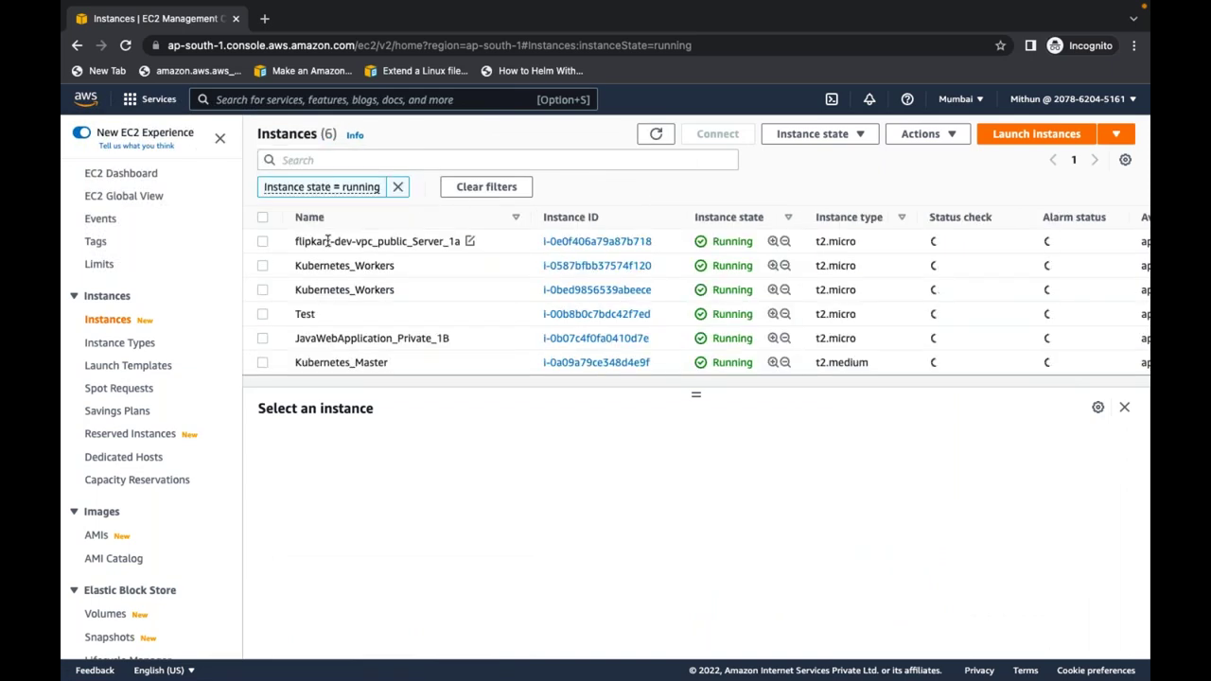
pyautogui.scroll(-1, 331, 298)
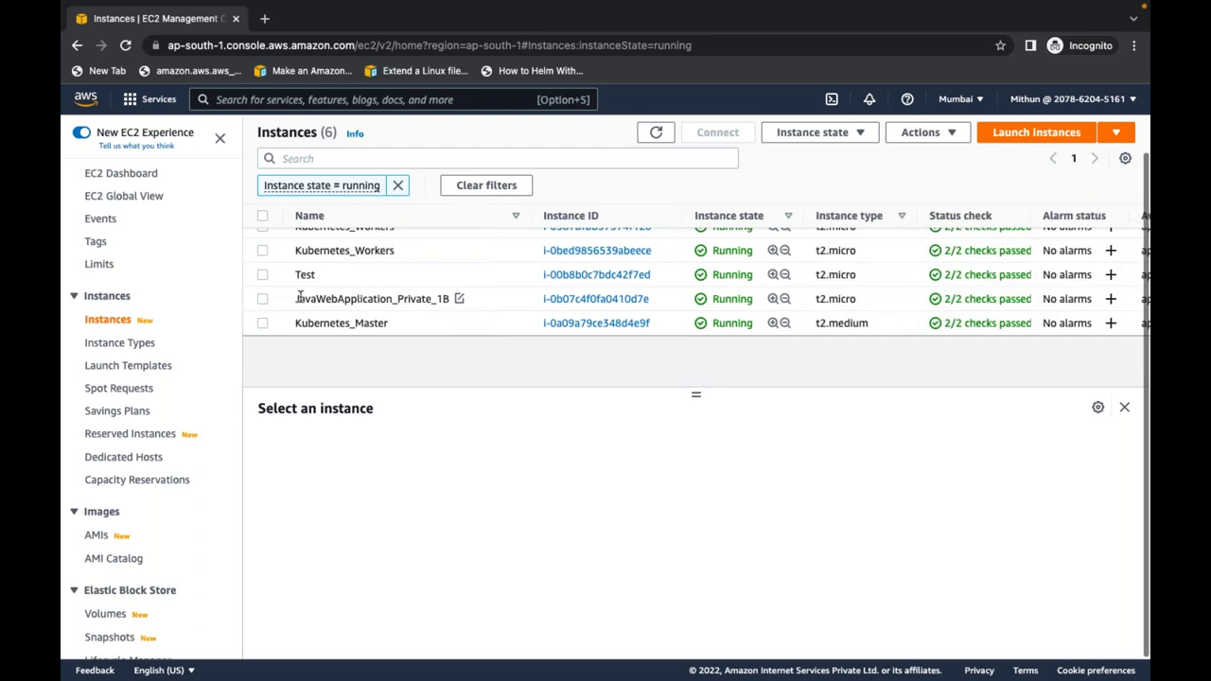
pyautogui.click(263, 299)
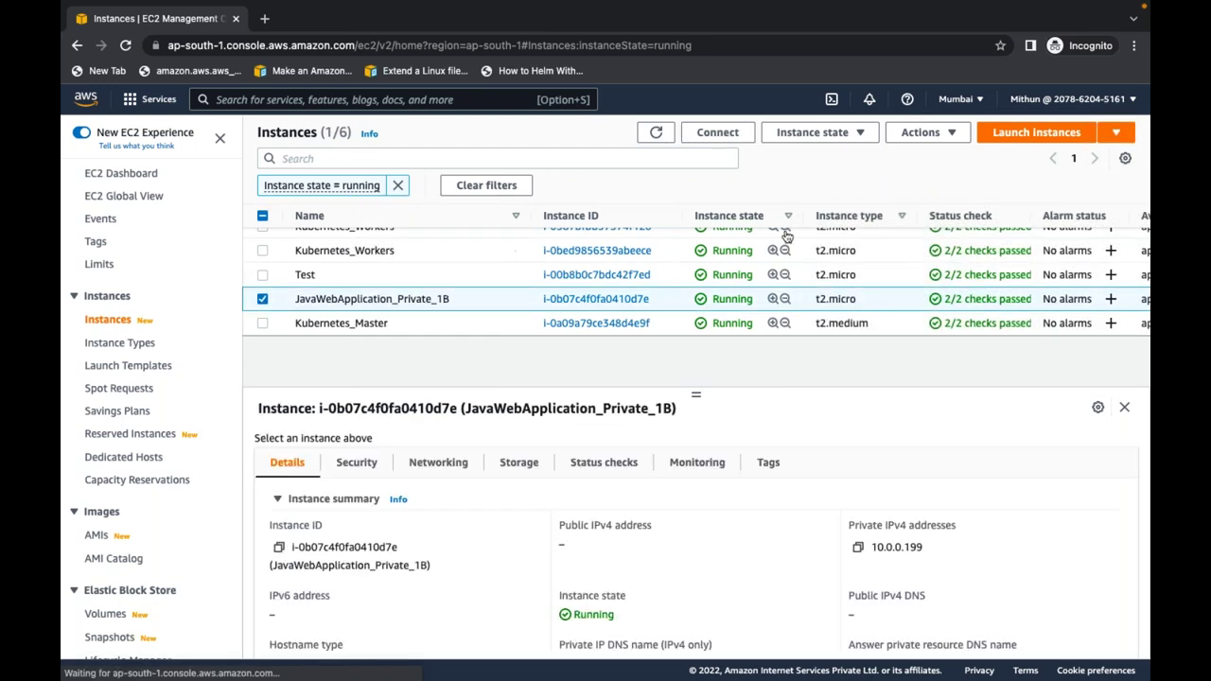
# Terminate the selected instance and refresh until it shows shutting down.
pyautogui.click(853, 134)
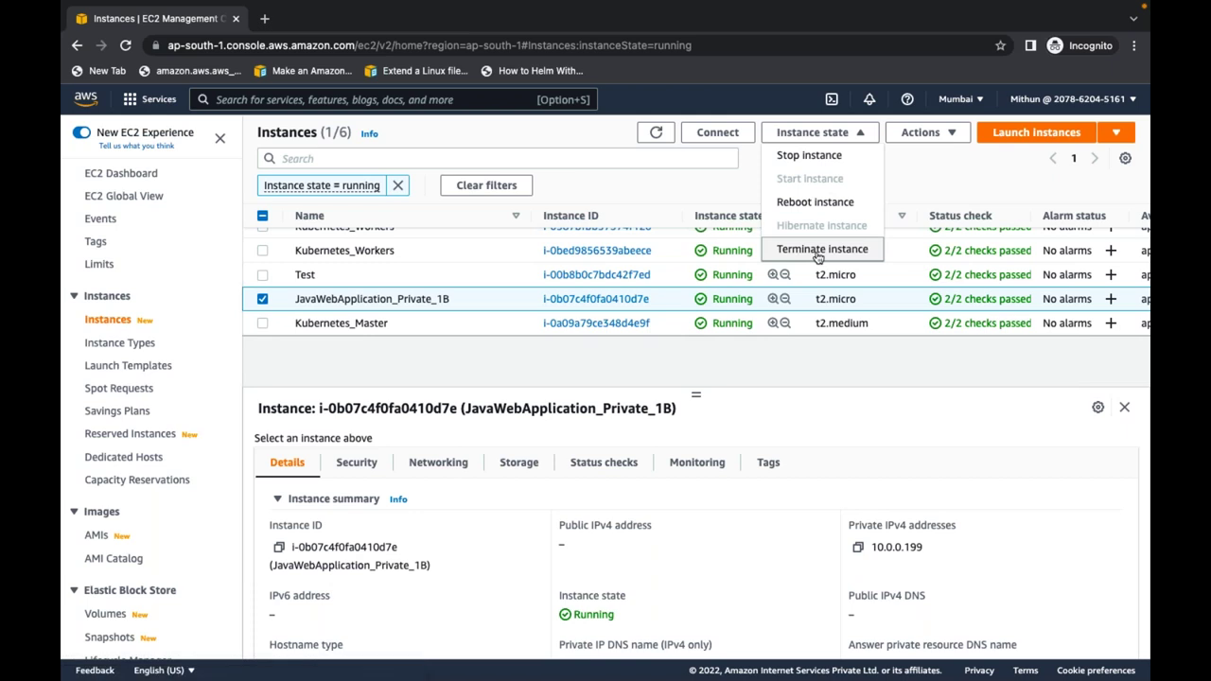
pyautogui.click(812, 250)
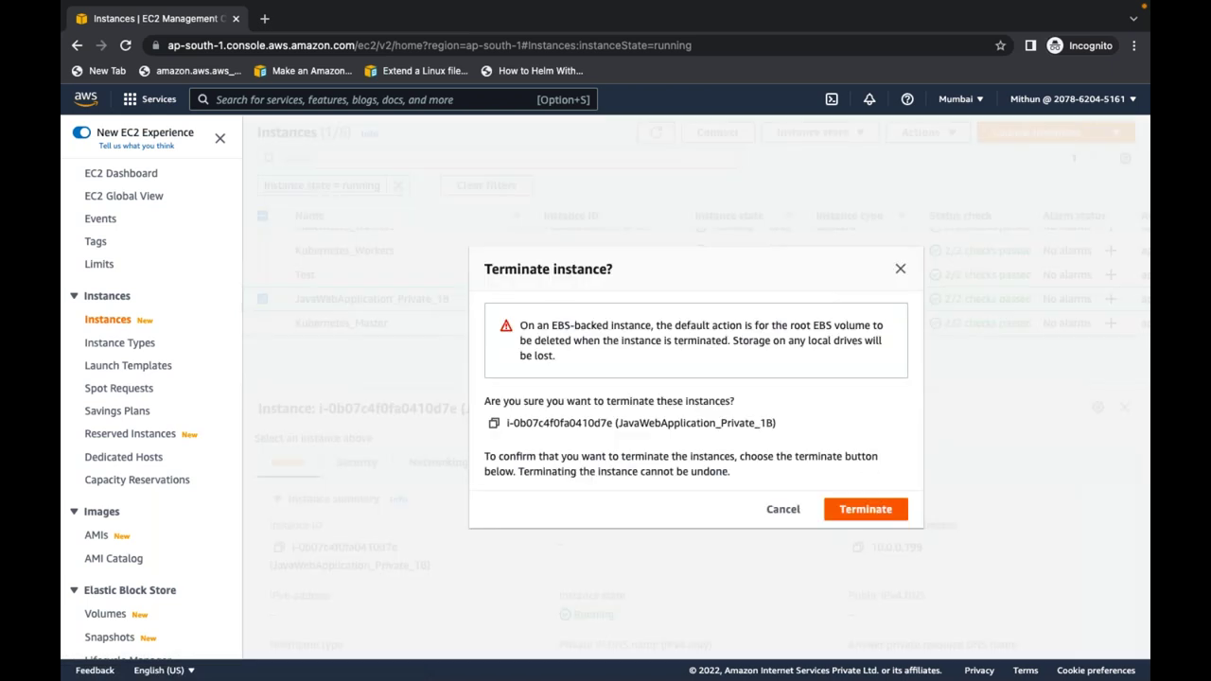
pyautogui.click(851, 508)
pyautogui.click(656, 132)
pyautogui.tripleClick(719, 299)
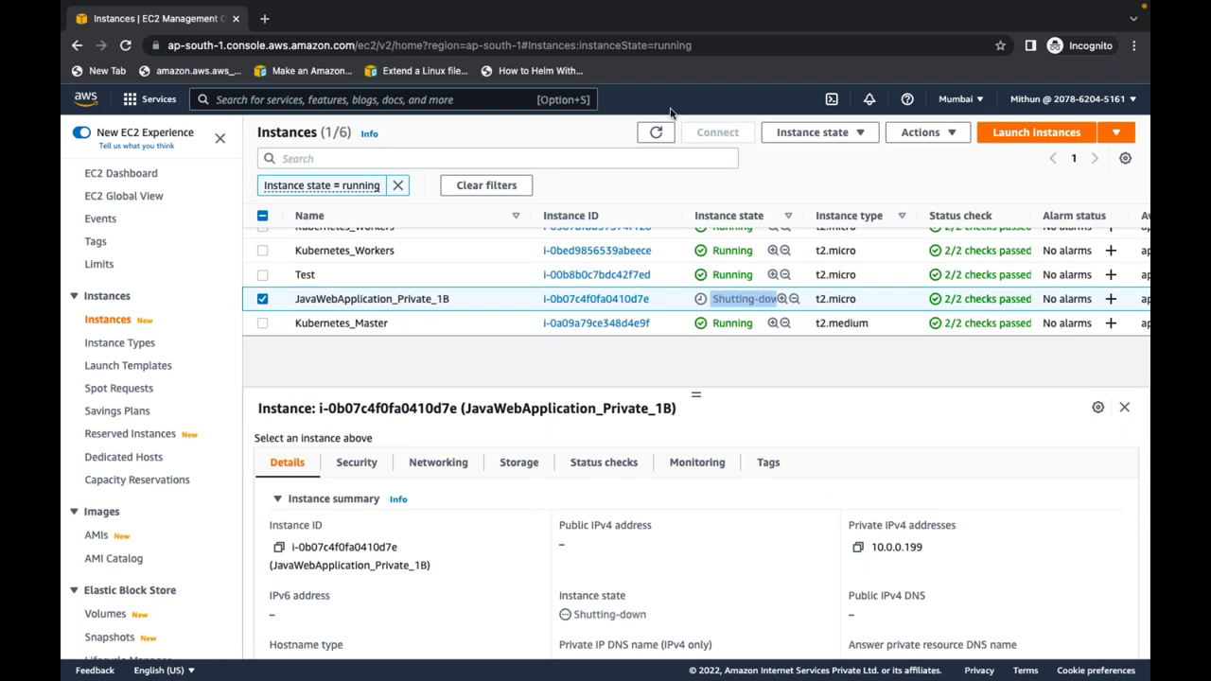
pyautogui.click(656, 132)
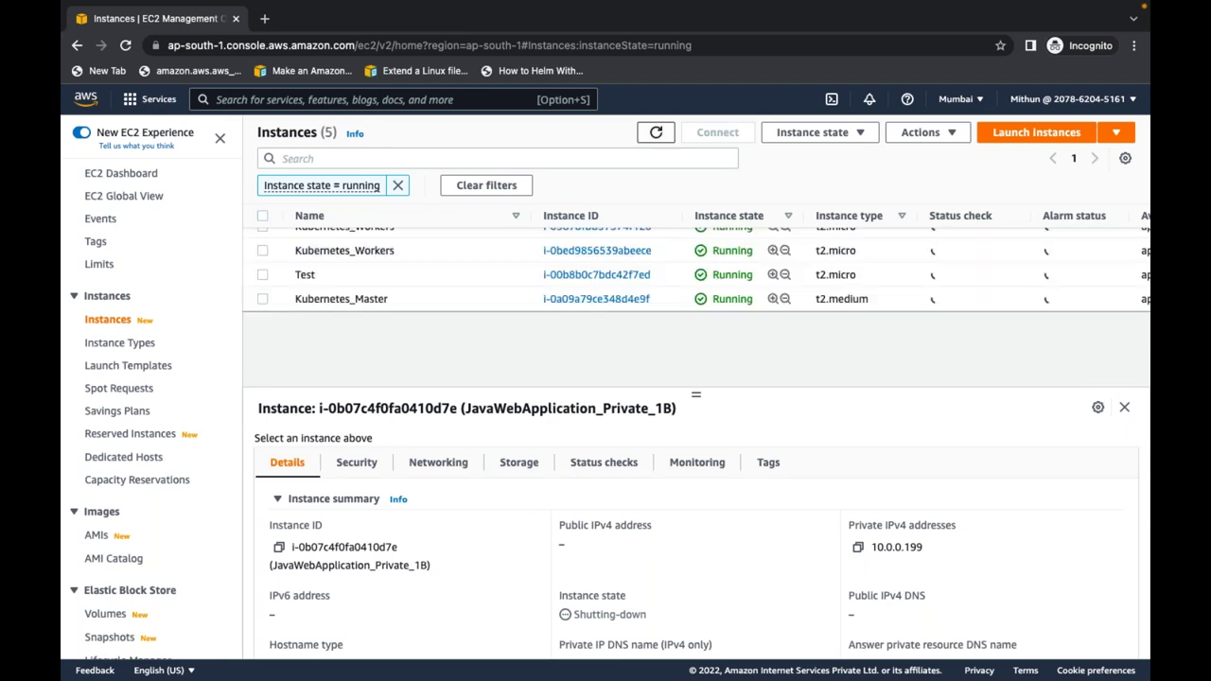
pyautogui.click(841, 134)
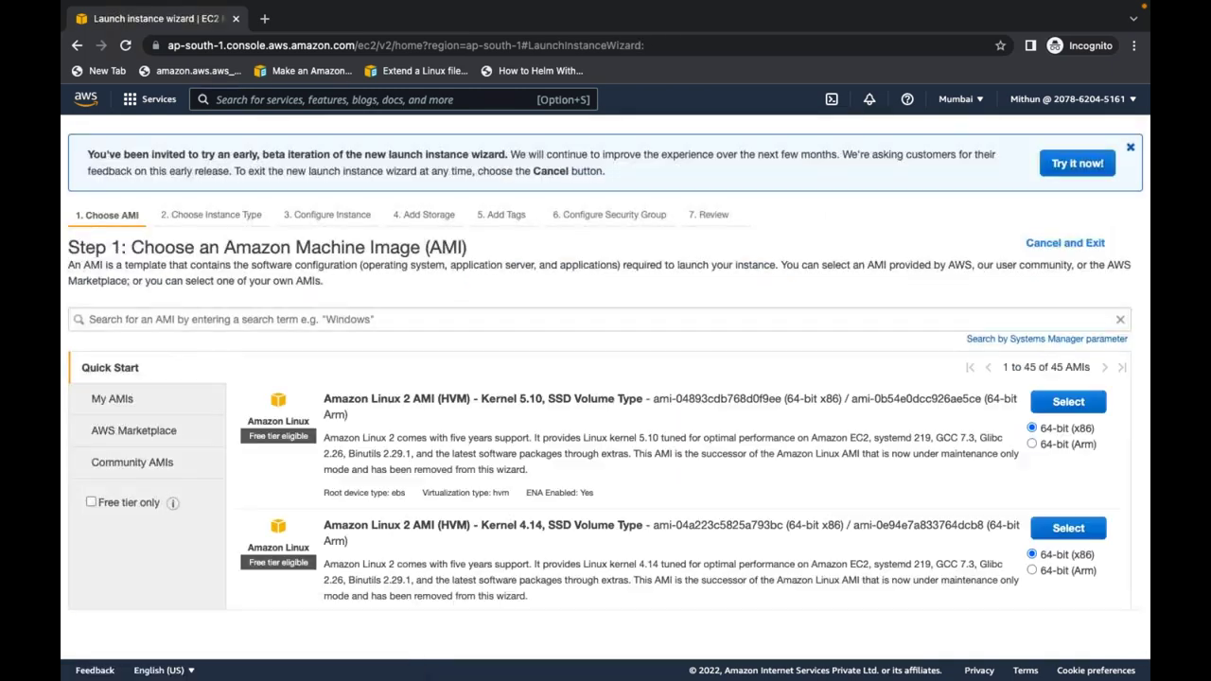
# Return to the EC2 running instances list via Services, then search services for 'S3'.
pyautogui.scroll(-1, 605, 433)
pyautogui.scroll(-3, 605, 432)
pyautogui.scroll(2, 605, 432)
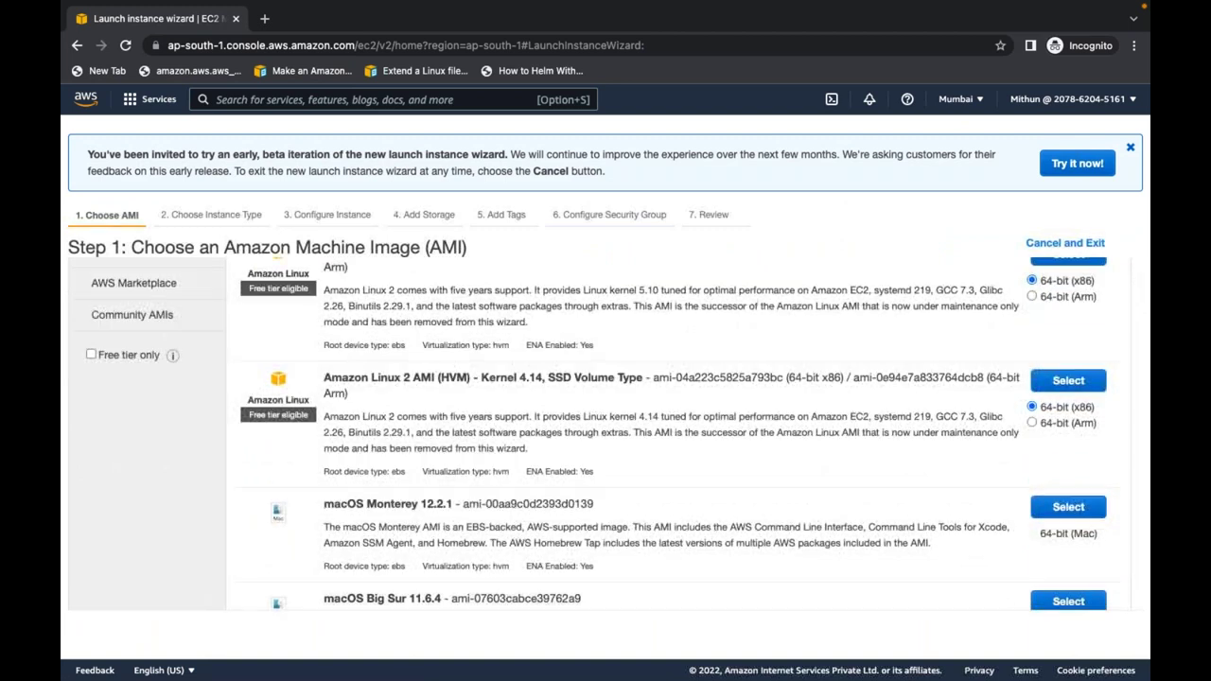
pyautogui.scroll(5, 605, 433)
pyautogui.click(151, 99)
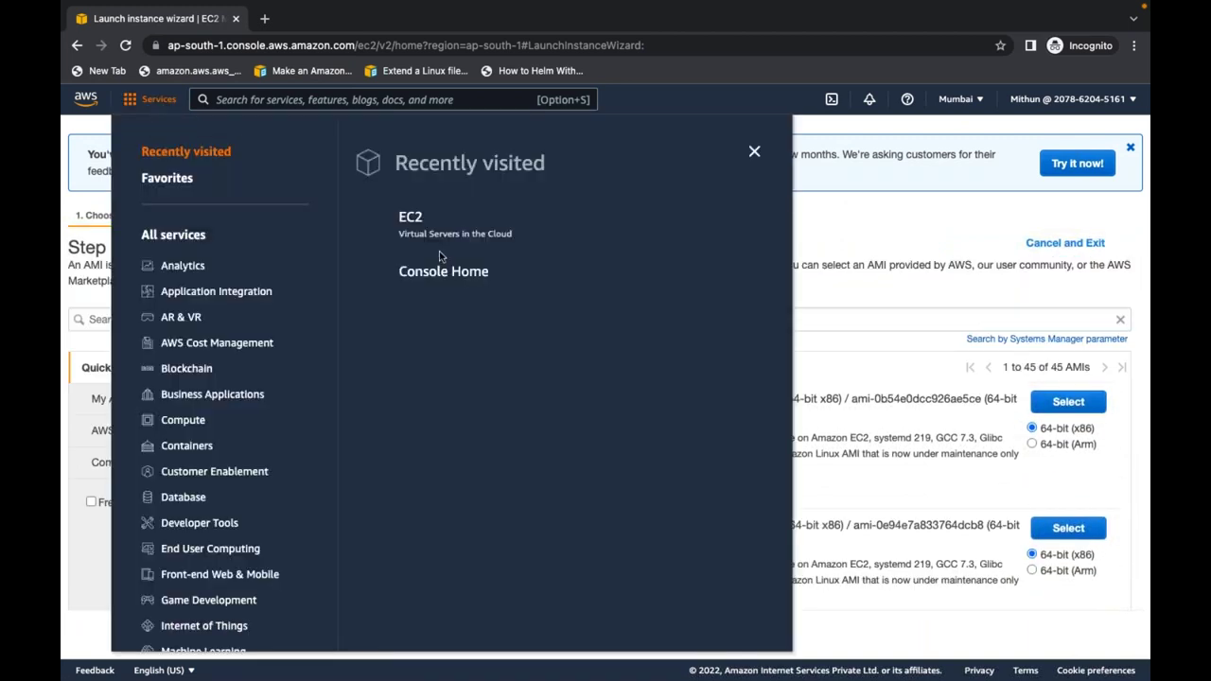
pyautogui.click(411, 218)
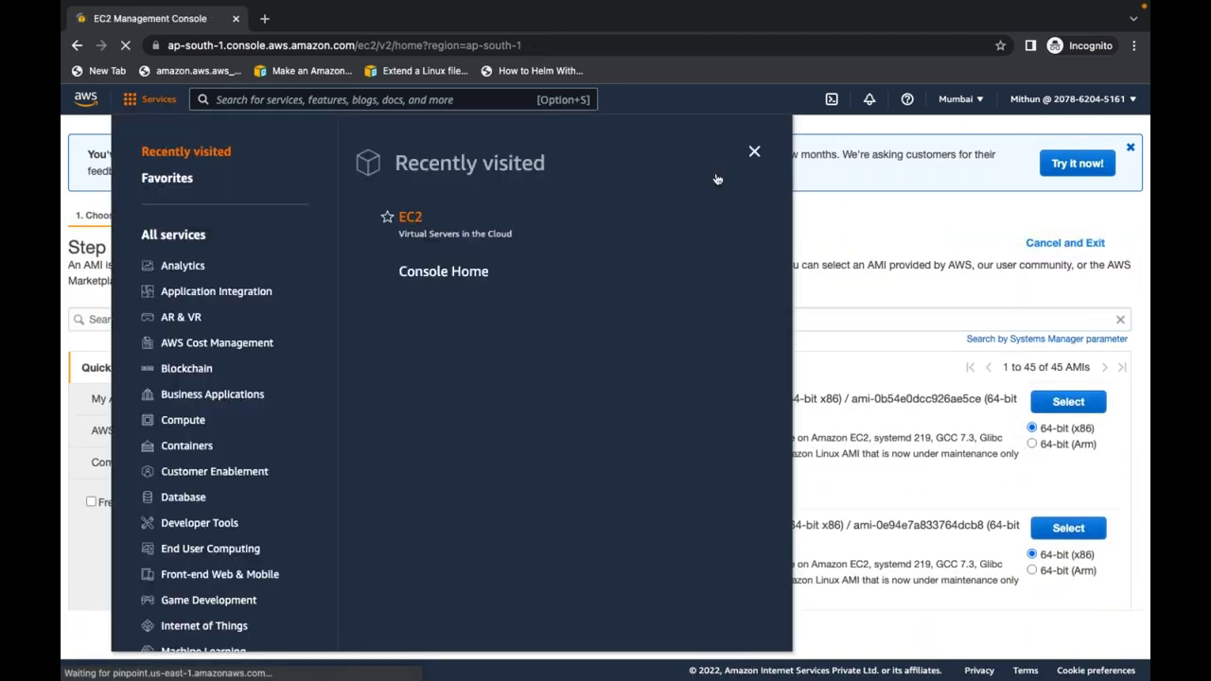
pyautogui.click(754, 151)
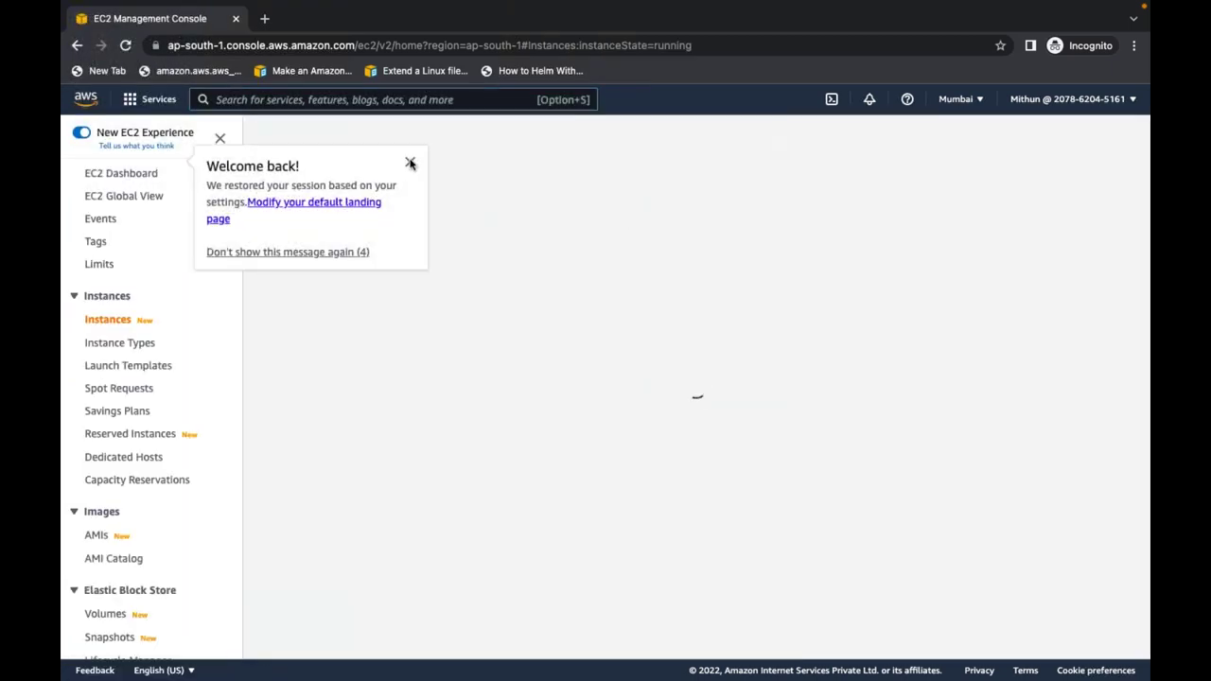
pyautogui.click(439, 167)
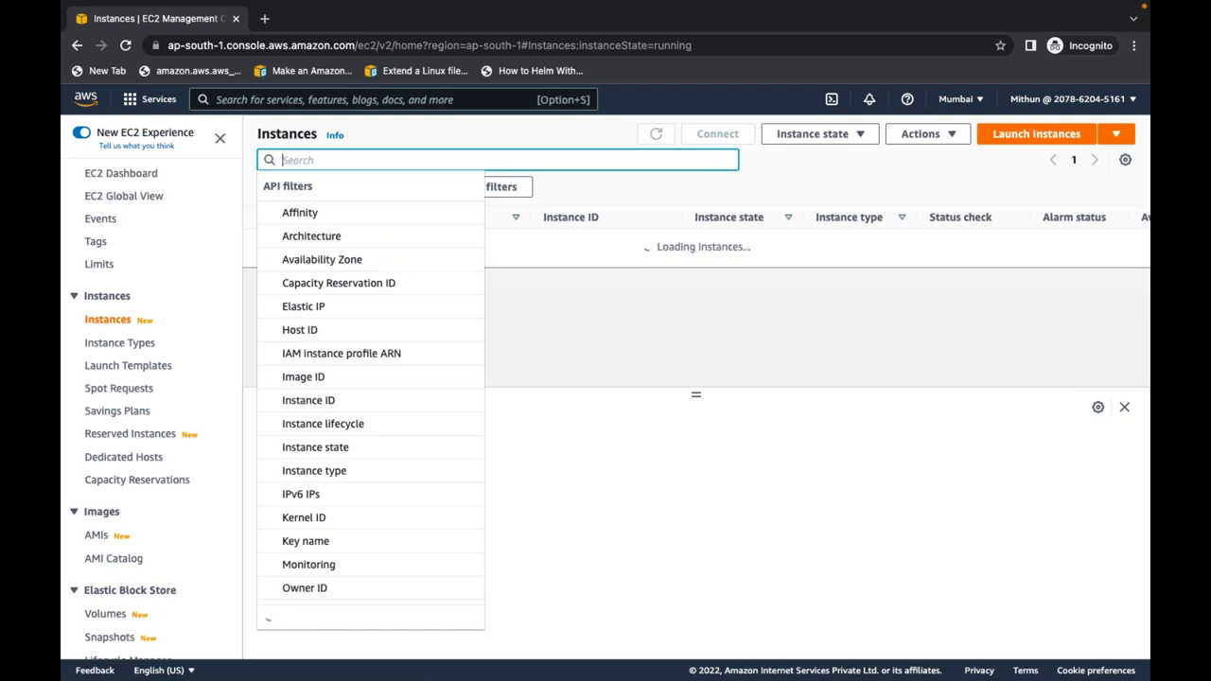
pyautogui.hotkey('alt', 's')
pyautogui.write('S3')
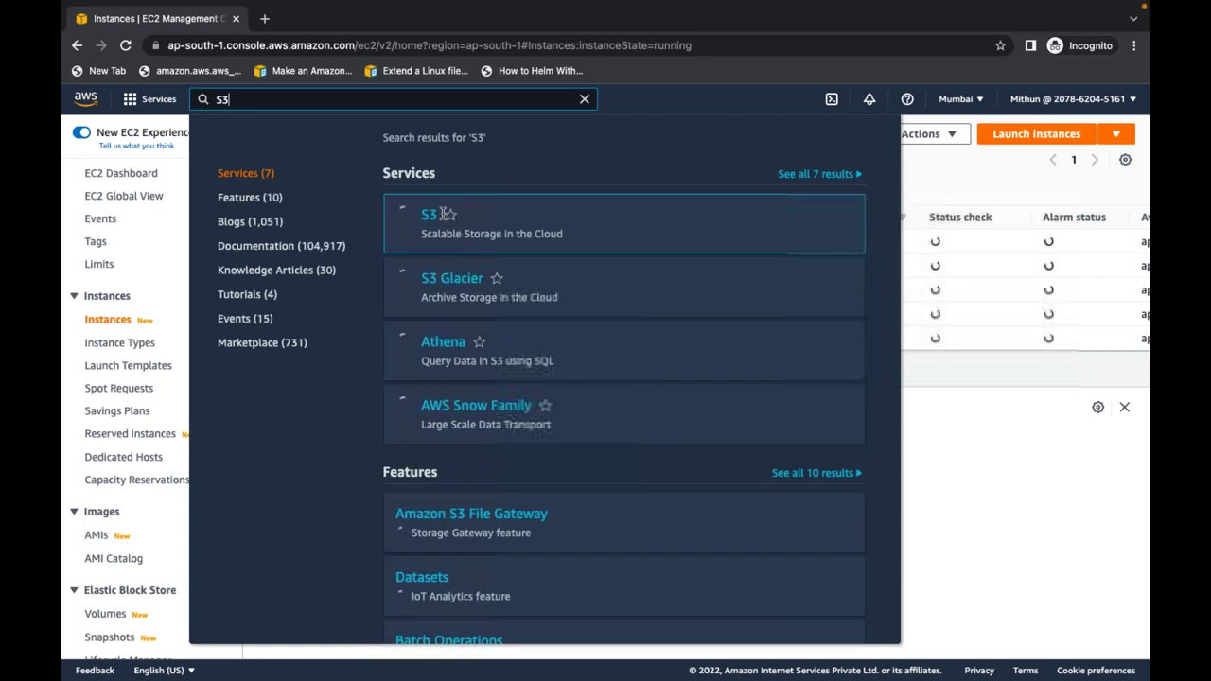
# Open S3, enter the decmthbatch123 bucket and select CKA_Curriculum_v1.22.pdf.
pyautogui.click(429, 215)
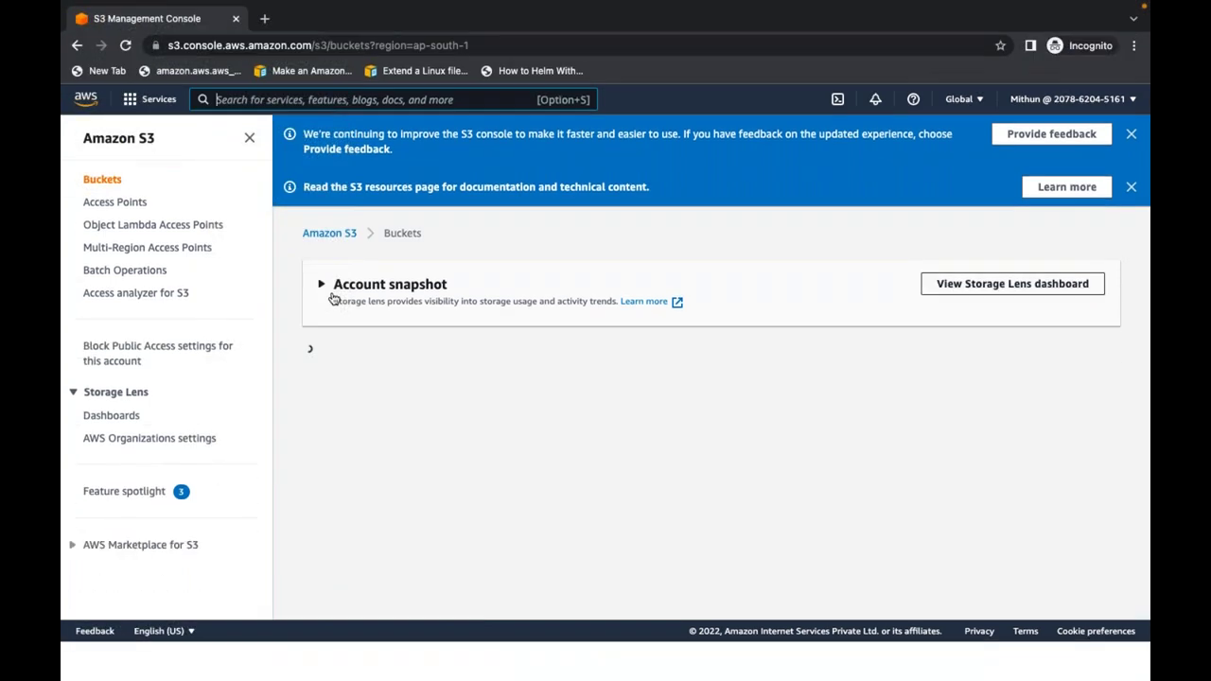
pyautogui.click(322, 285)
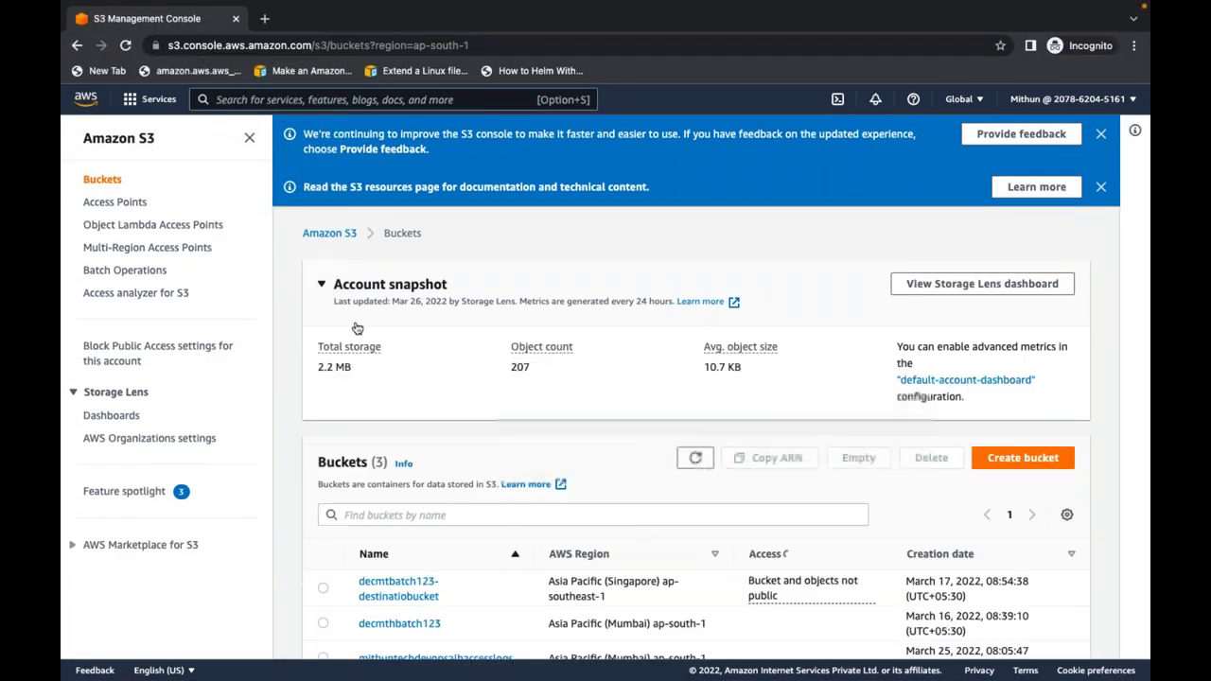
pyautogui.click(323, 286)
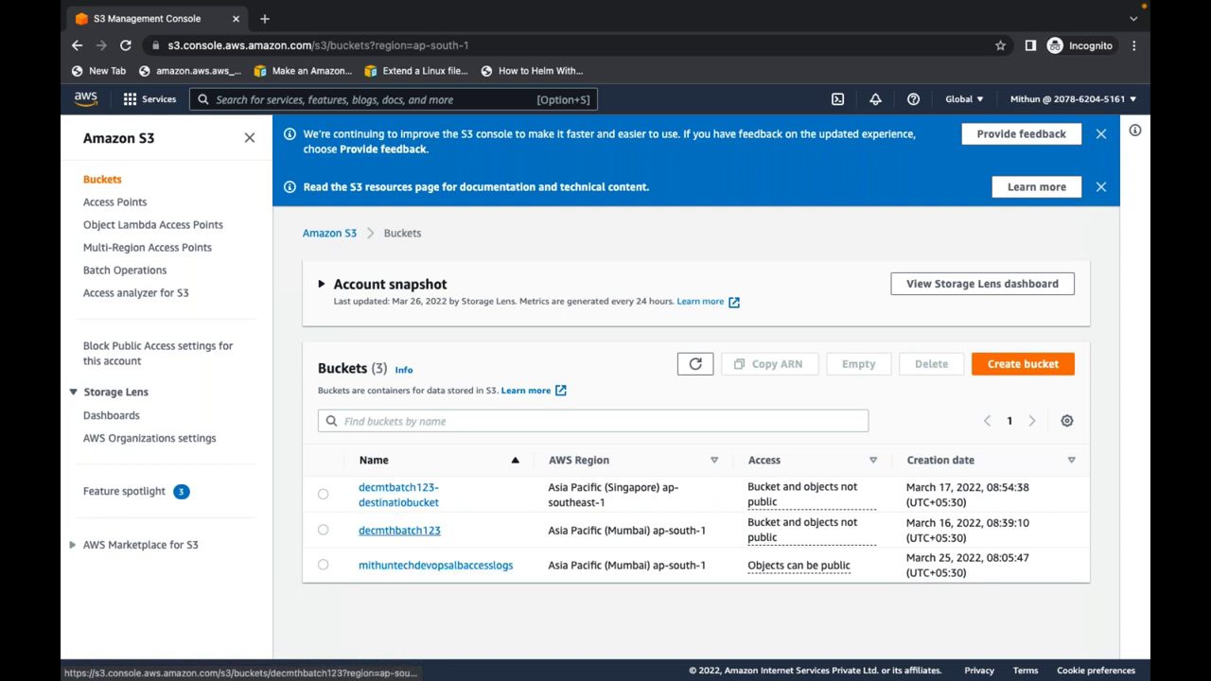
pyautogui.click(407, 531)
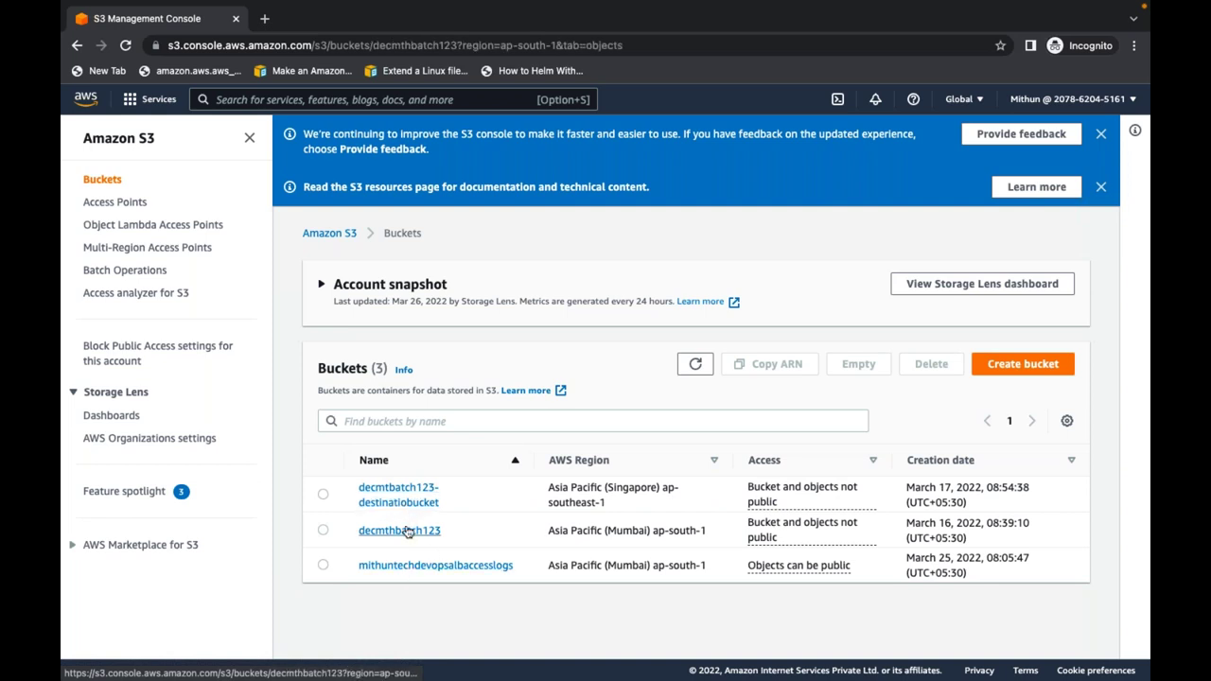
pyautogui.scroll(-1, 341, 539)
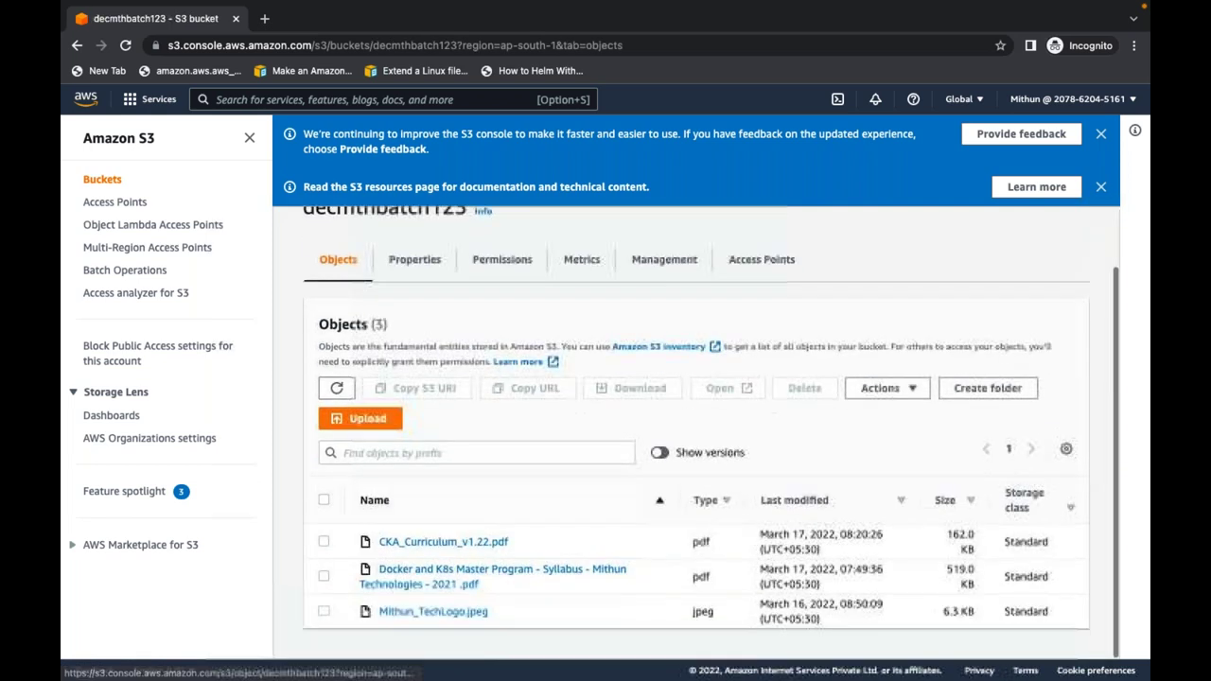
pyautogui.click(325, 542)
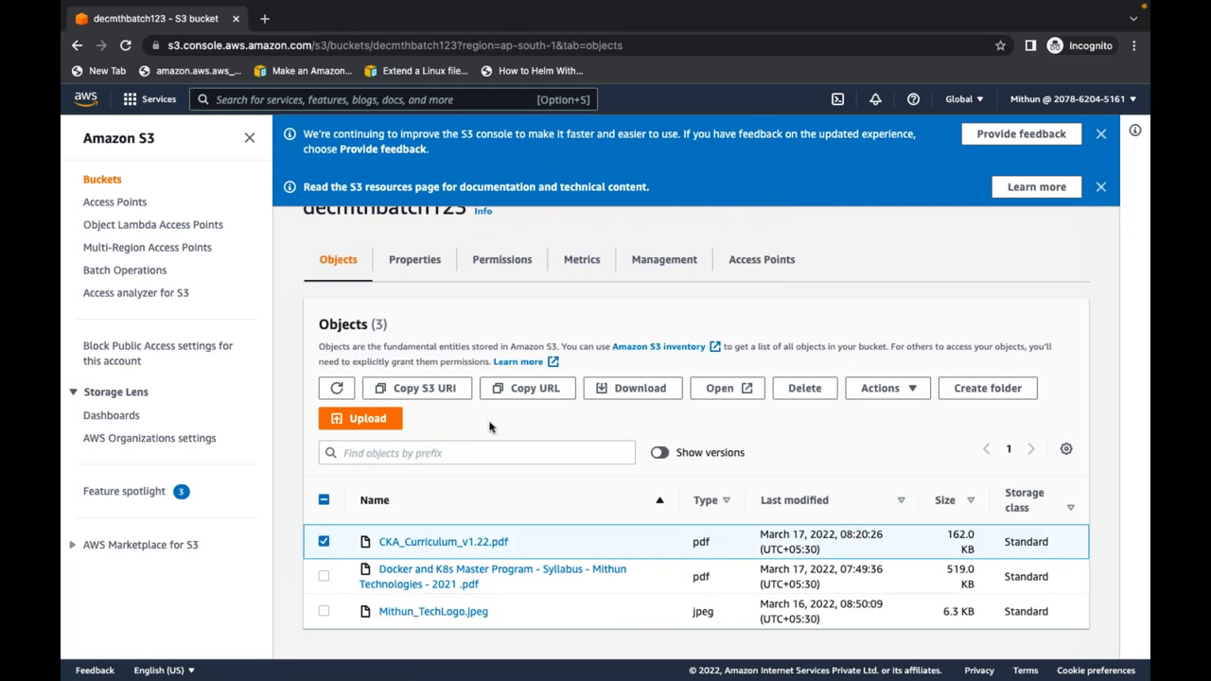
# Delete CKA_Curriculum_v1.22.pdf from the decmthbatch123 bucket, confirming with 'delete'.
pyautogui.click(812, 392)
pyautogui.click(339, 411)
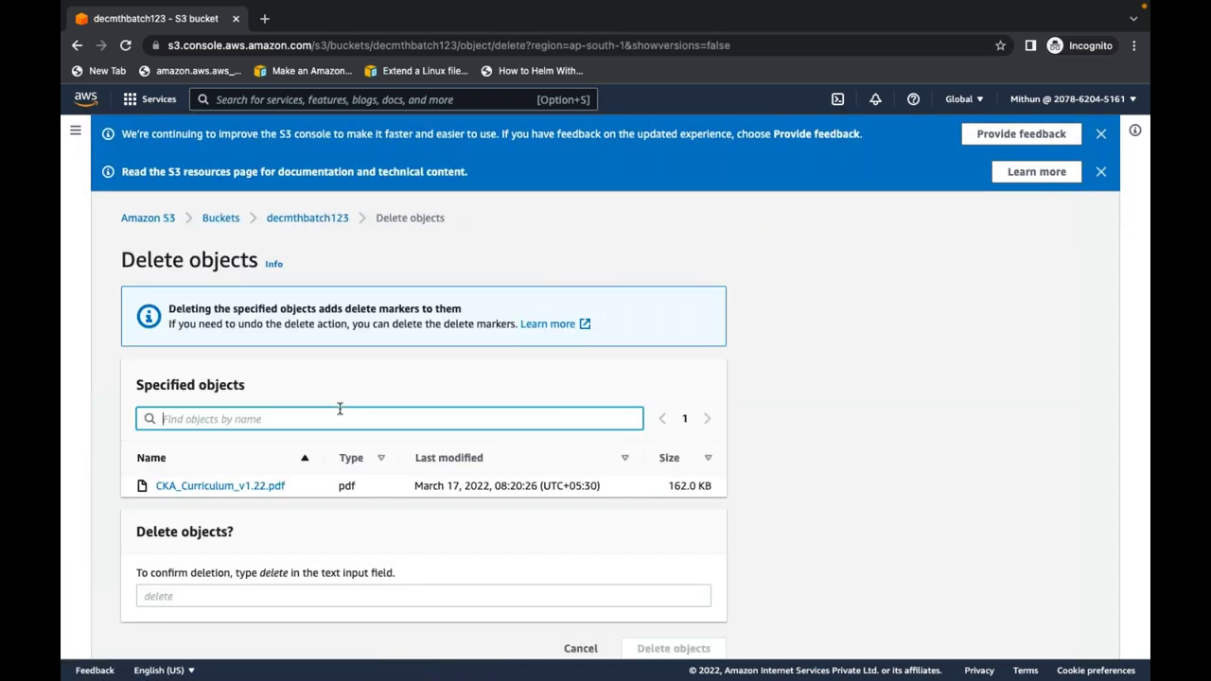
pyautogui.scroll(-1, 339, 409)
pyautogui.click(180, 579)
pyautogui.write('dee')
pyautogui.write('et')
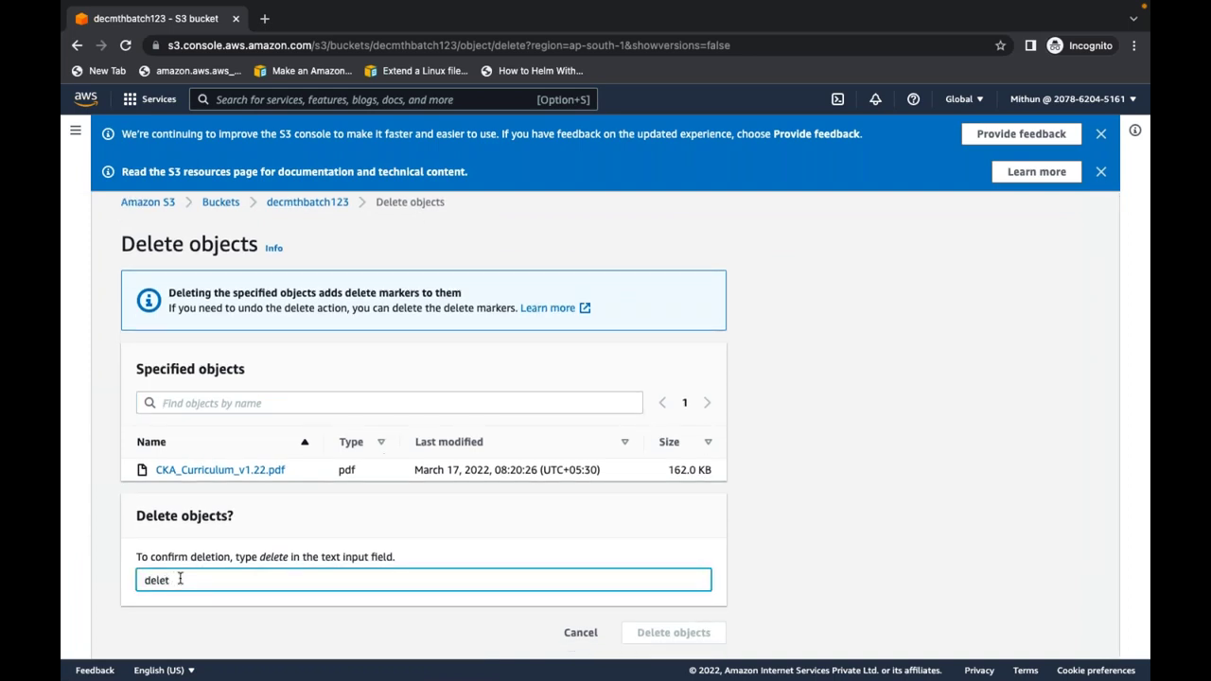
pyautogui.write('e')
pyautogui.click(680, 634)
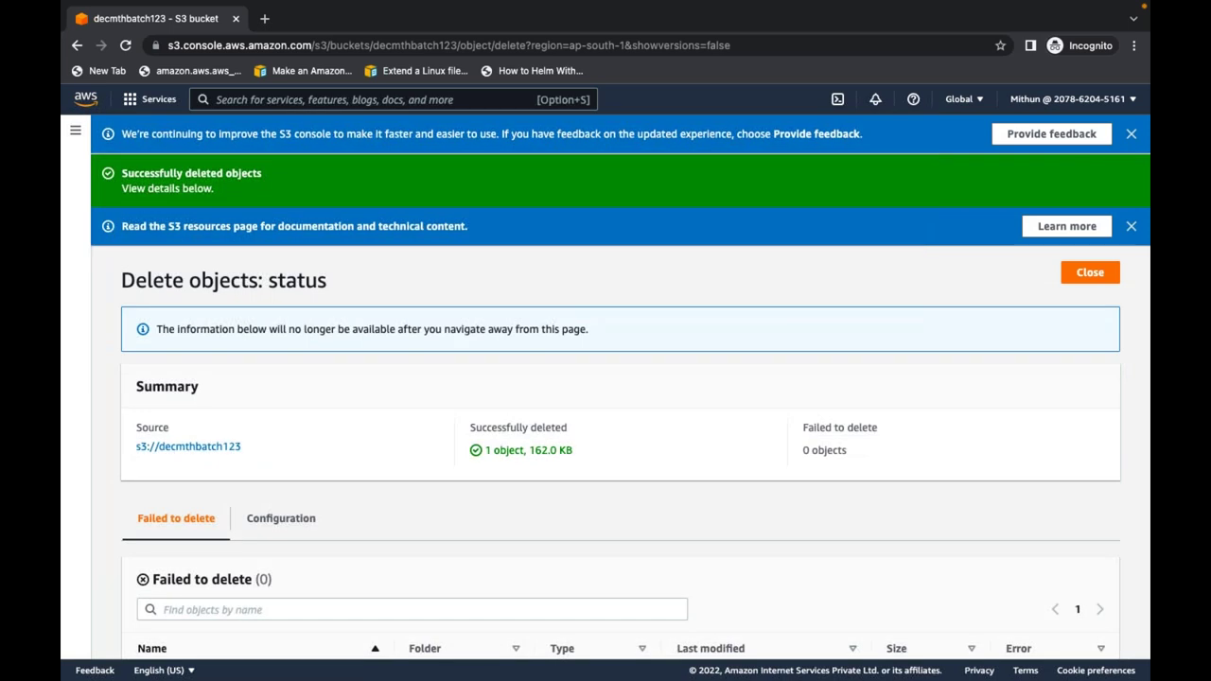
pyautogui.scroll(-2, 684, 516)
pyautogui.scroll(2, 614, 479)
# Search the AWS services list for IAM.
pyautogui.click(176, 102)
pyautogui.click(294, 99)
pyautogui.write('IAM')
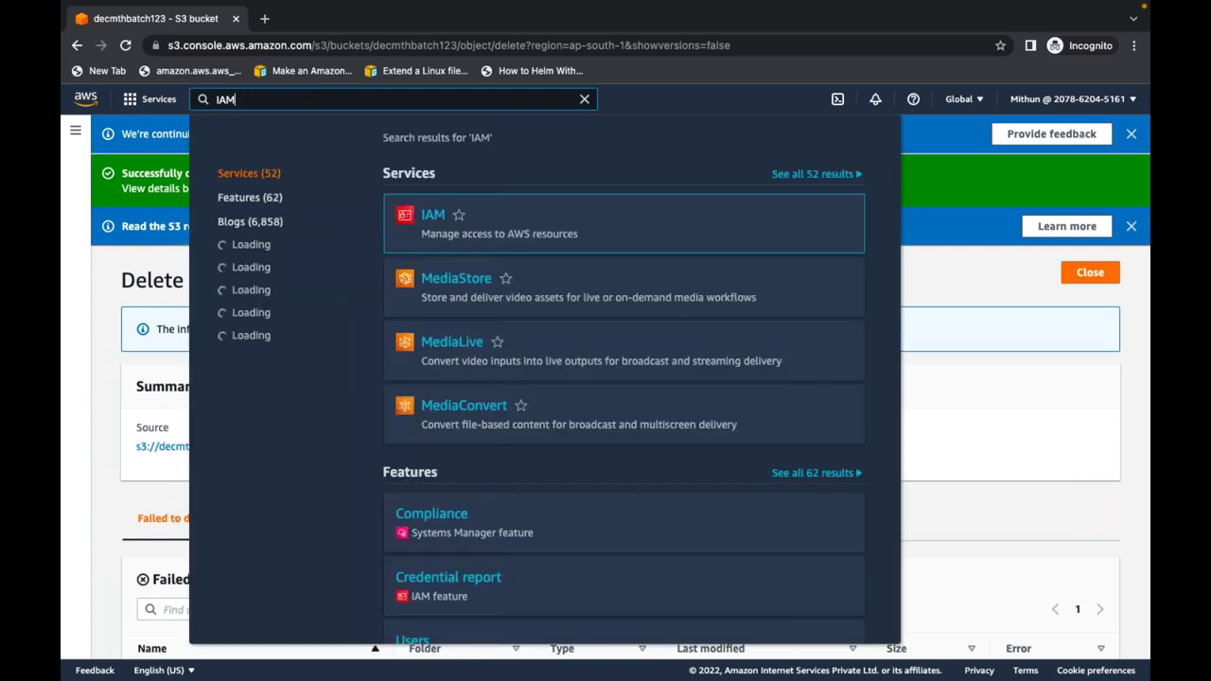
# Open the IAM dashboard and highlight the permission-denied message.
pyautogui.click(432, 217)
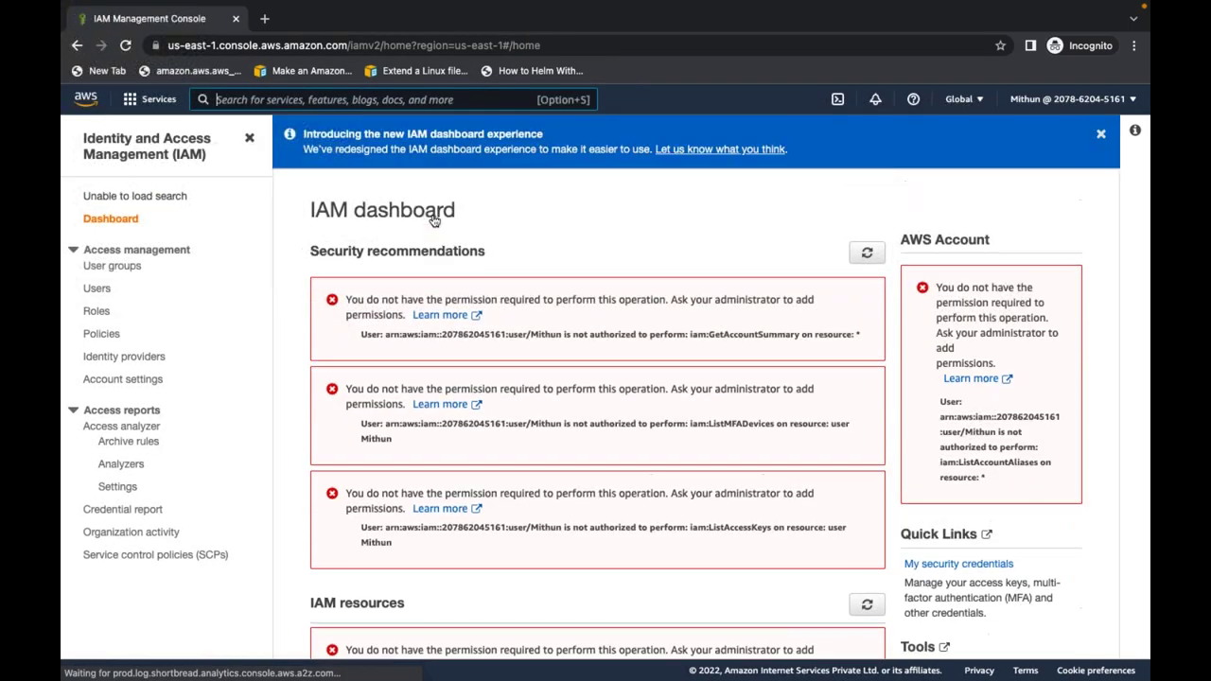
pyautogui.moveTo(347, 300); pyautogui.dragTo(587, 326)
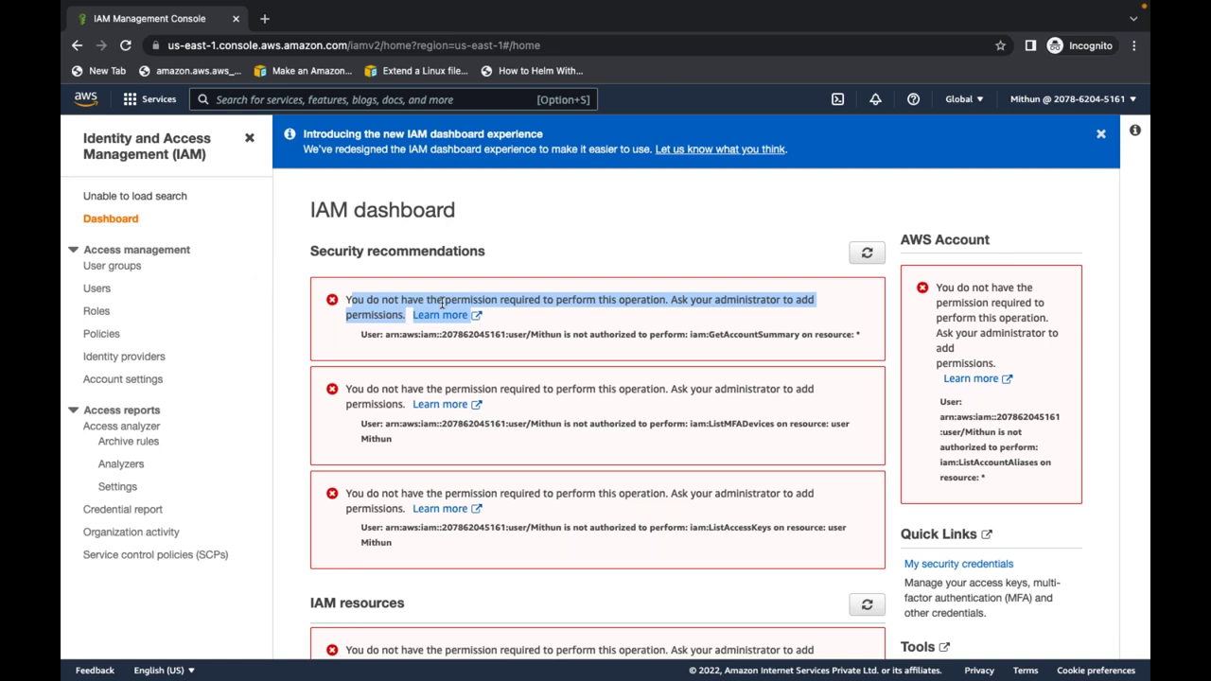
pyautogui.doubleClick(591, 311)
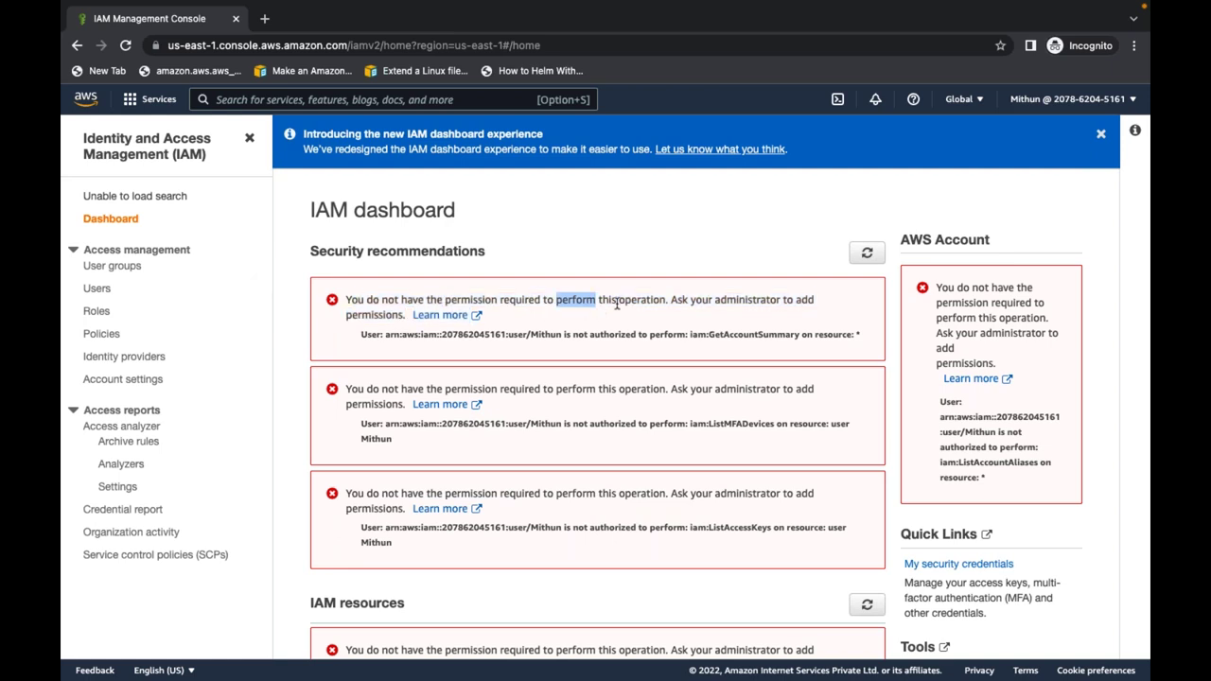
pyautogui.click(625, 305)
pyautogui.doubleClick(625, 304)
pyautogui.doubleClick(692, 302)
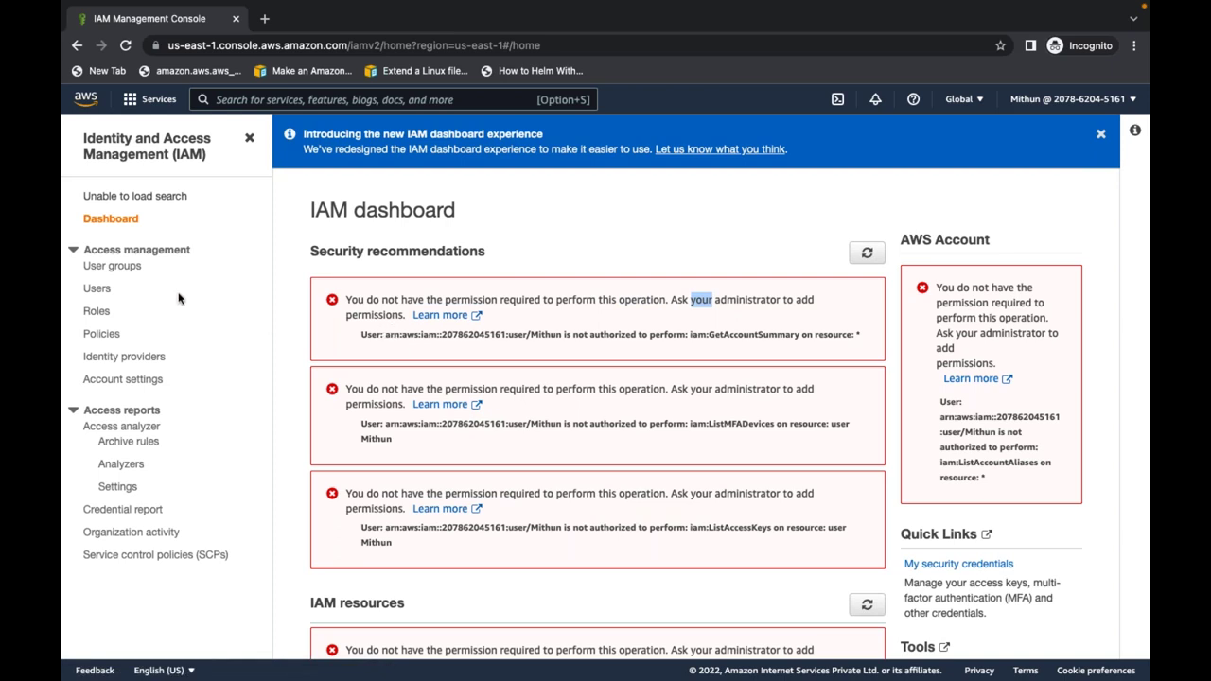
# Highlight the iam:GetAccountSummary not-authorized error line on the IAM dashboard.
pyautogui.doubleClick(95, 309)
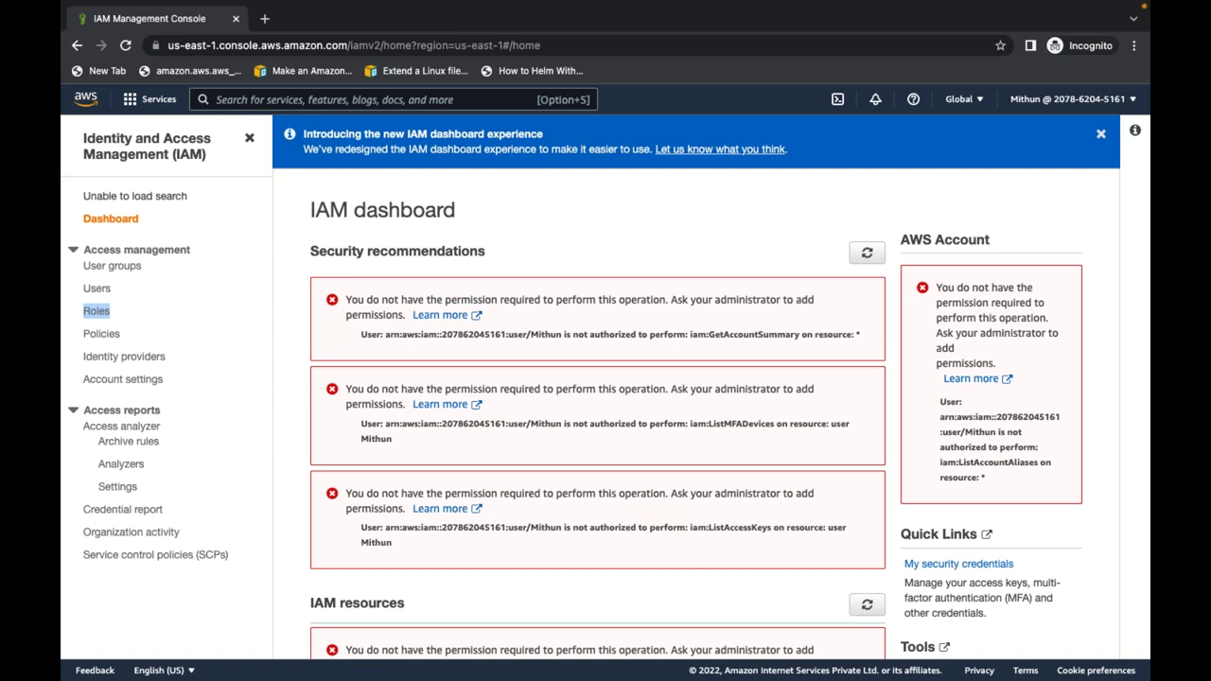
pyautogui.scroll(-1, 739, 305)
pyautogui.doubleClick(731, 292)
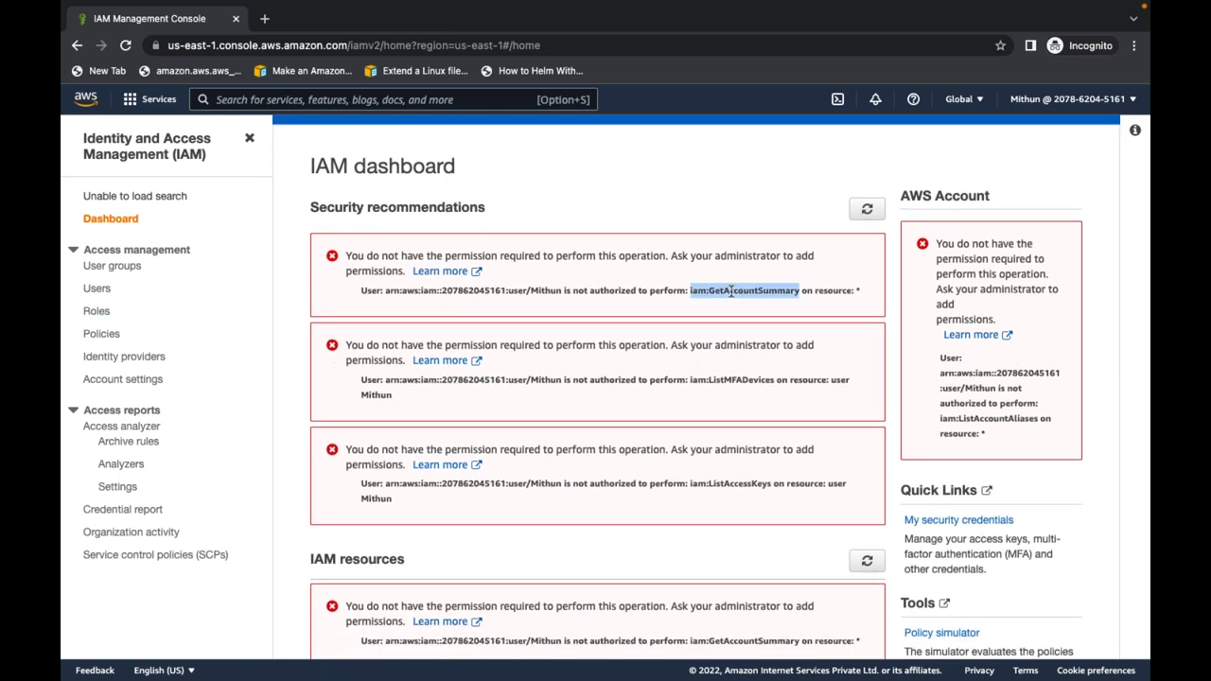
pyautogui.scroll(-3, 725, 336)
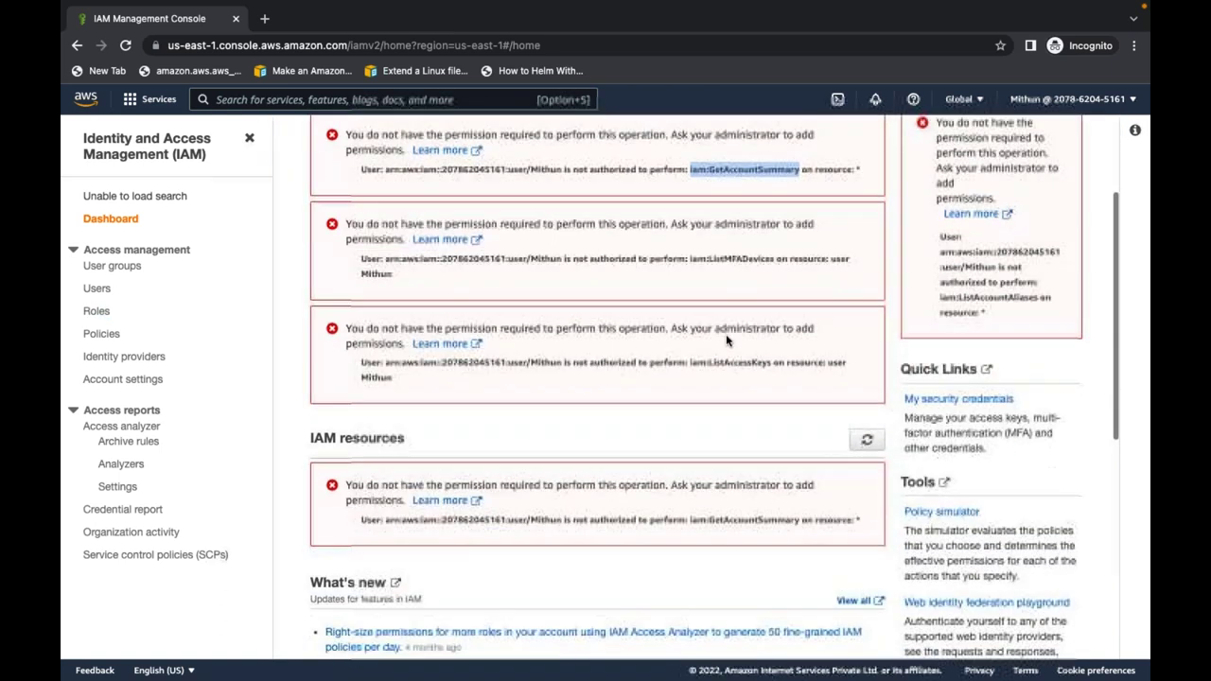
pyautogui.scroll(1, 726, 343)
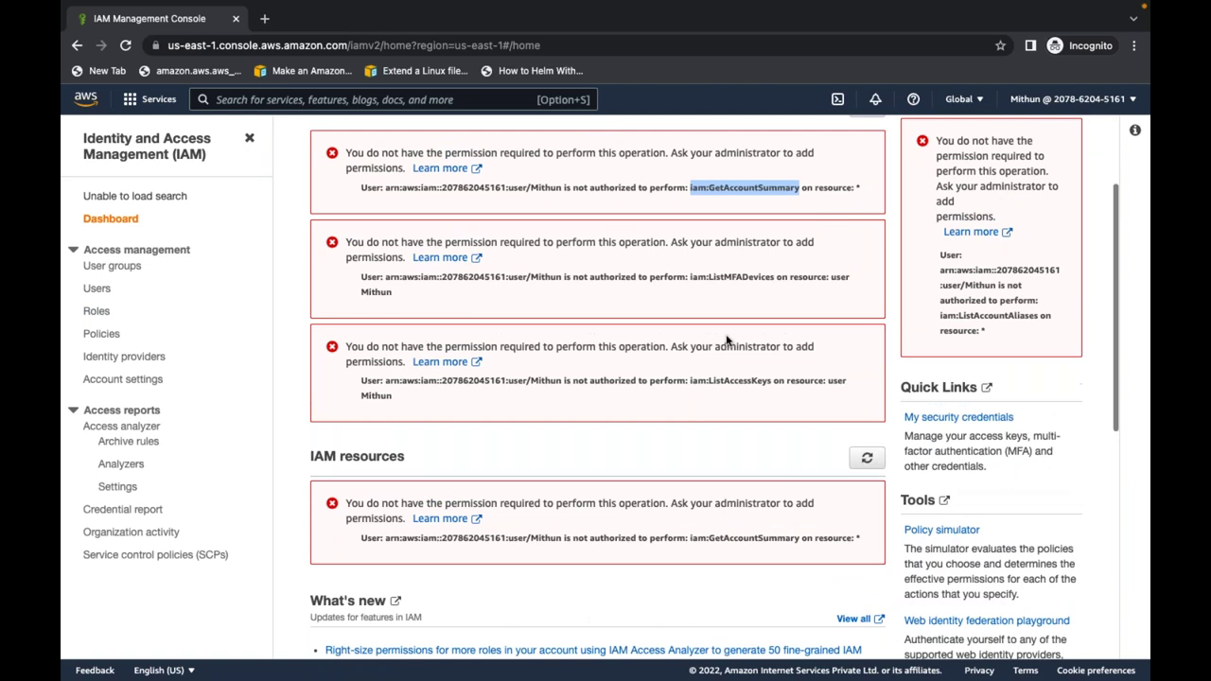
pyautogui.tripleClick(692, 223)
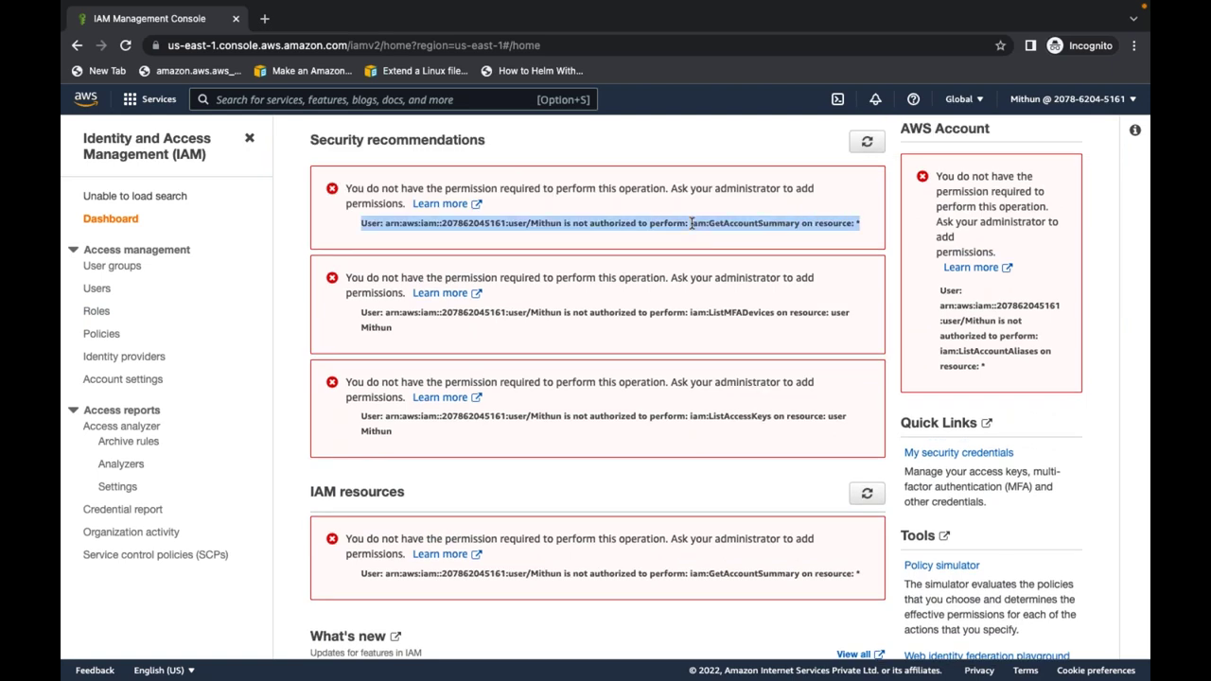
pyautogui.click(108, 307)
# Open the IAM Users and Policies pages and highlight the denied iam:ListPolicies action.
pyautogui.click(101, 291)
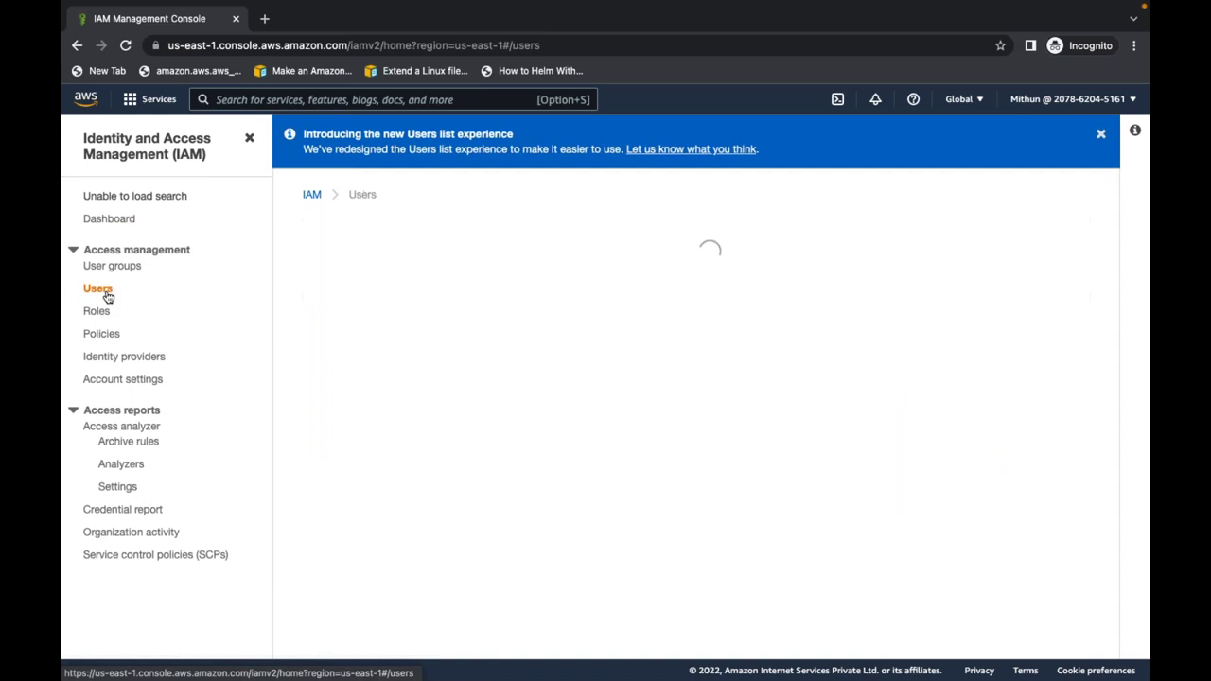
pyautogui.click(104, 334)
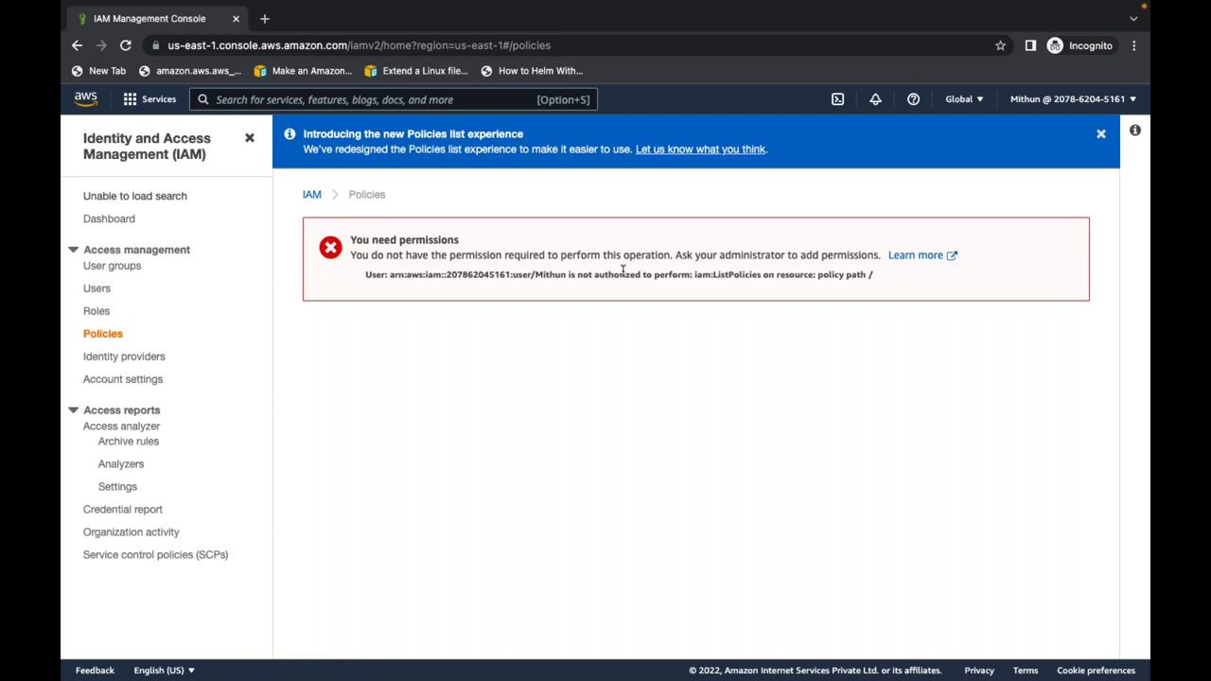
pyautogui.moveTo(695, 274); pyautogui.dragTo(792, 275)
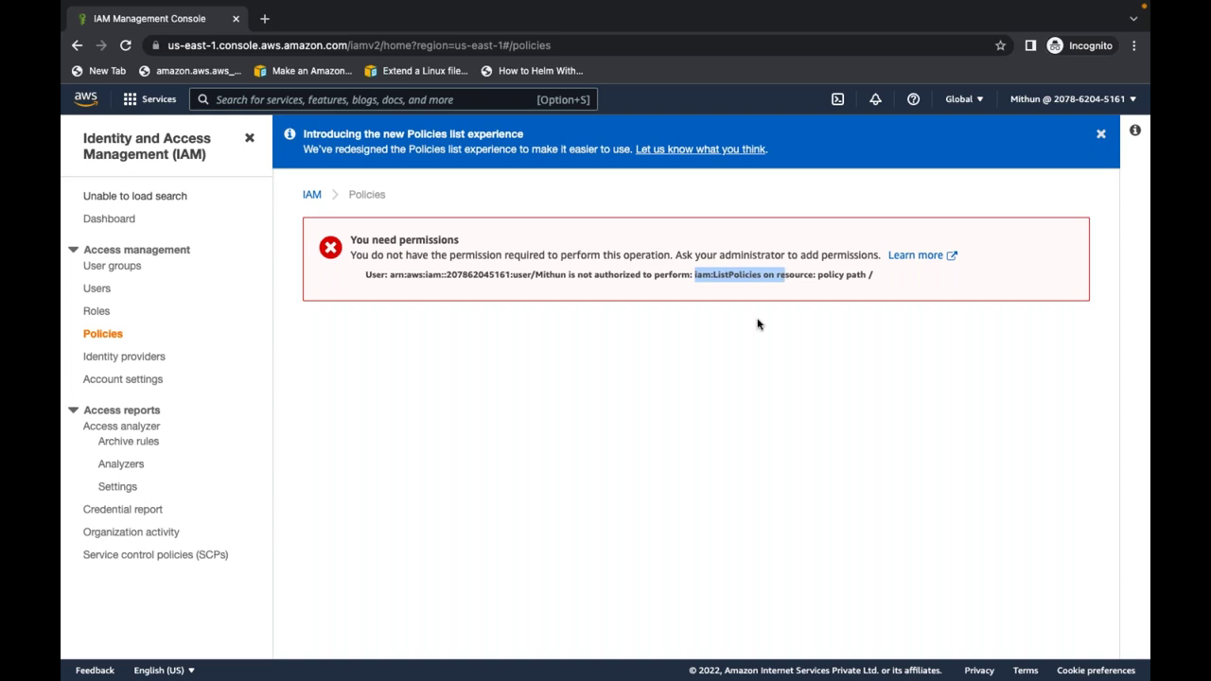
pyautogui.doubleClick(708, 280)
pyautogui.click(719, 279)
pyautogui.moveTo(715, 274); pyautogui.dragTo(757, 275)
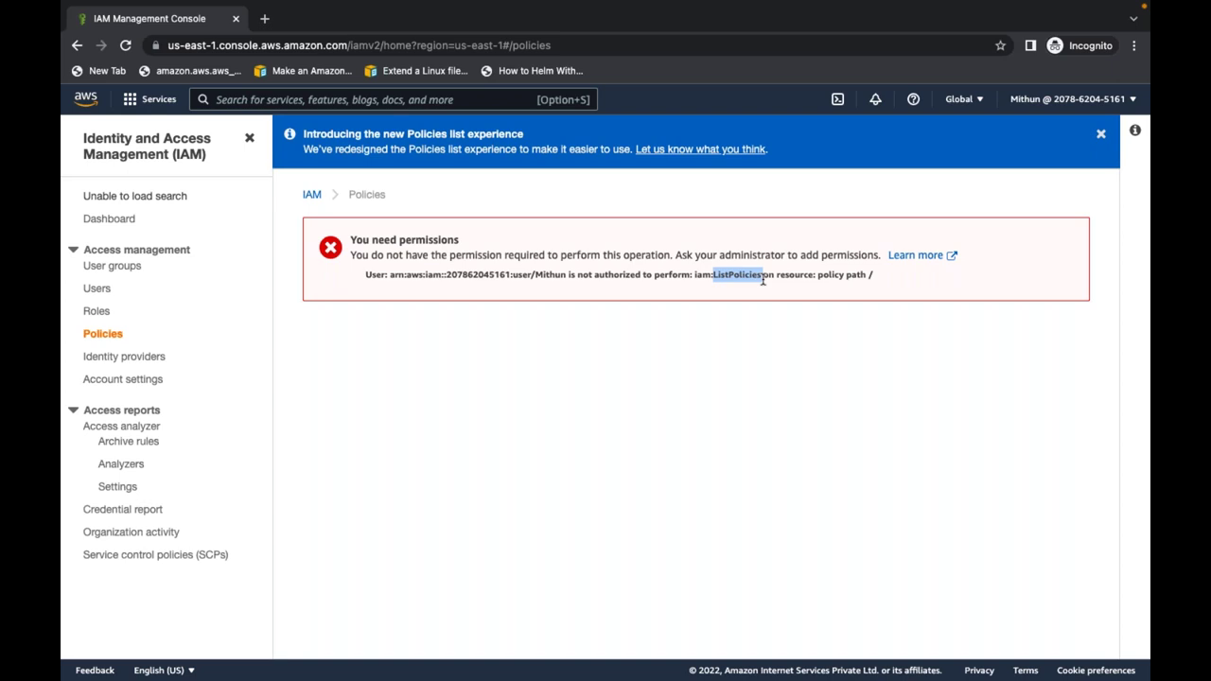
pyautogui.doubleClick(704, 277)
pyautogui.click(735, 276)
pyautogui.moveTo(714, 274); pyautogui.dragTo(762, 284)
pyautogui.doubleClick(715, 274)
pyautogui.click(261, 99)
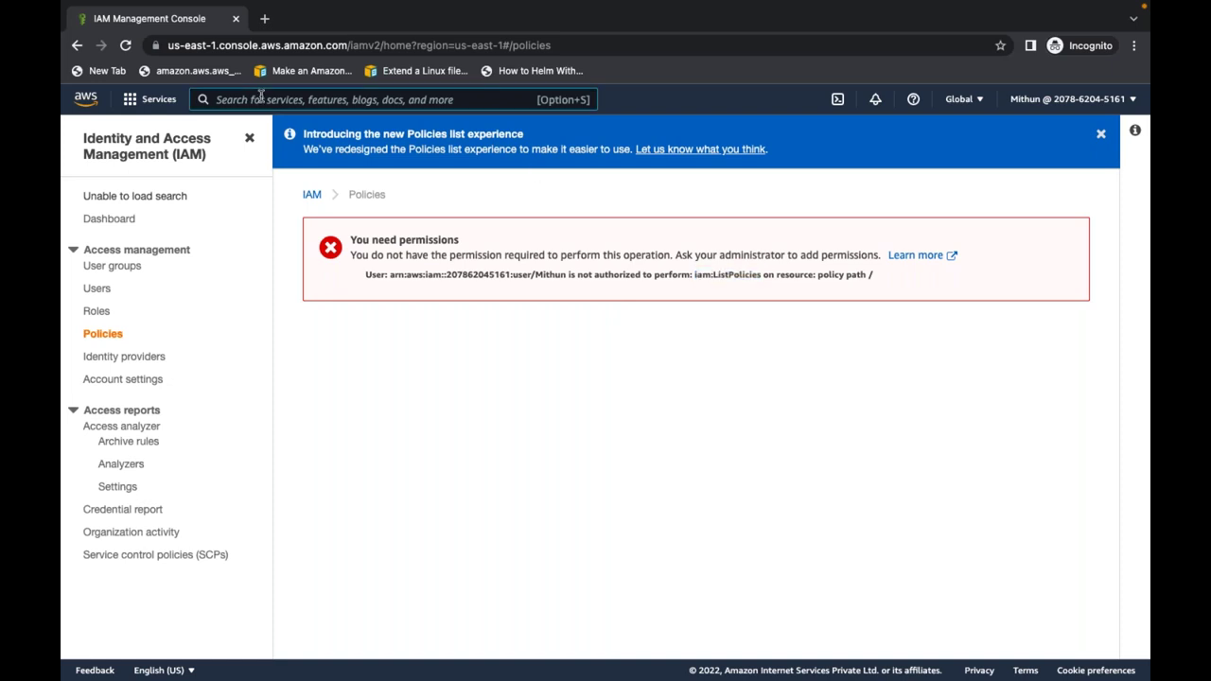
# Open Elastic Container Registry and reach its empty Private repositories list showing ecr:DescribeRepositories denied.
pyautogui.write('ECR')
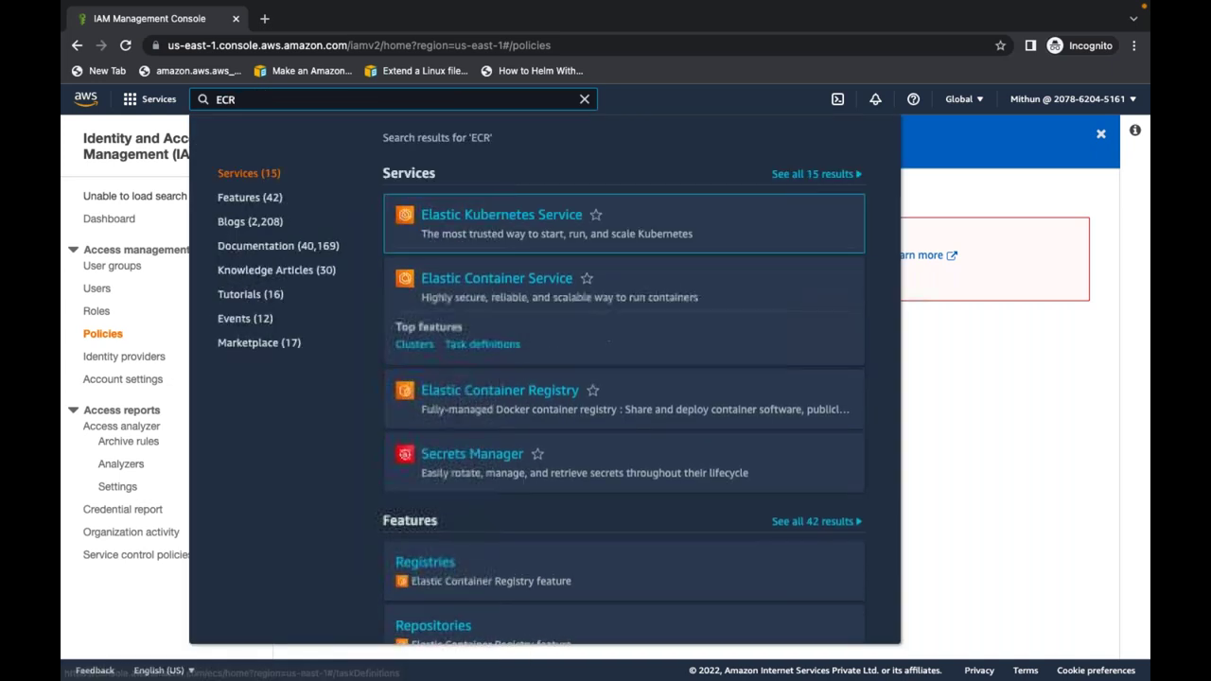
pyautogui.click(470, 348)
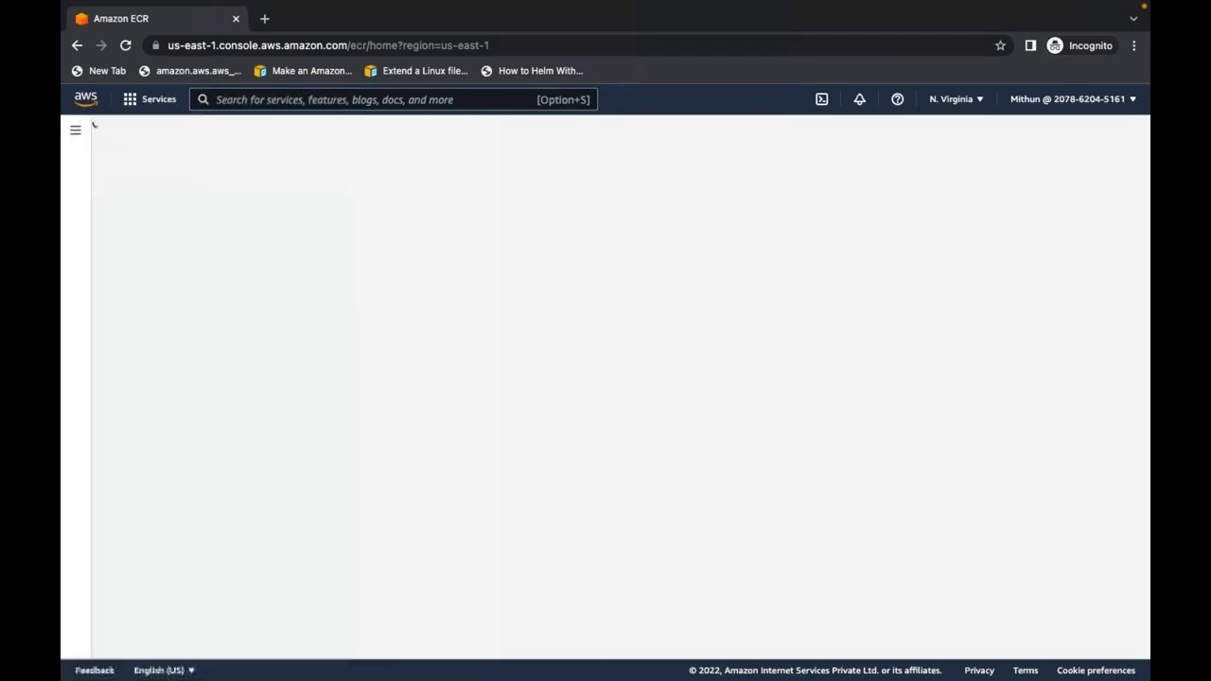
pyautogui.scroll(-5, 629, 274)
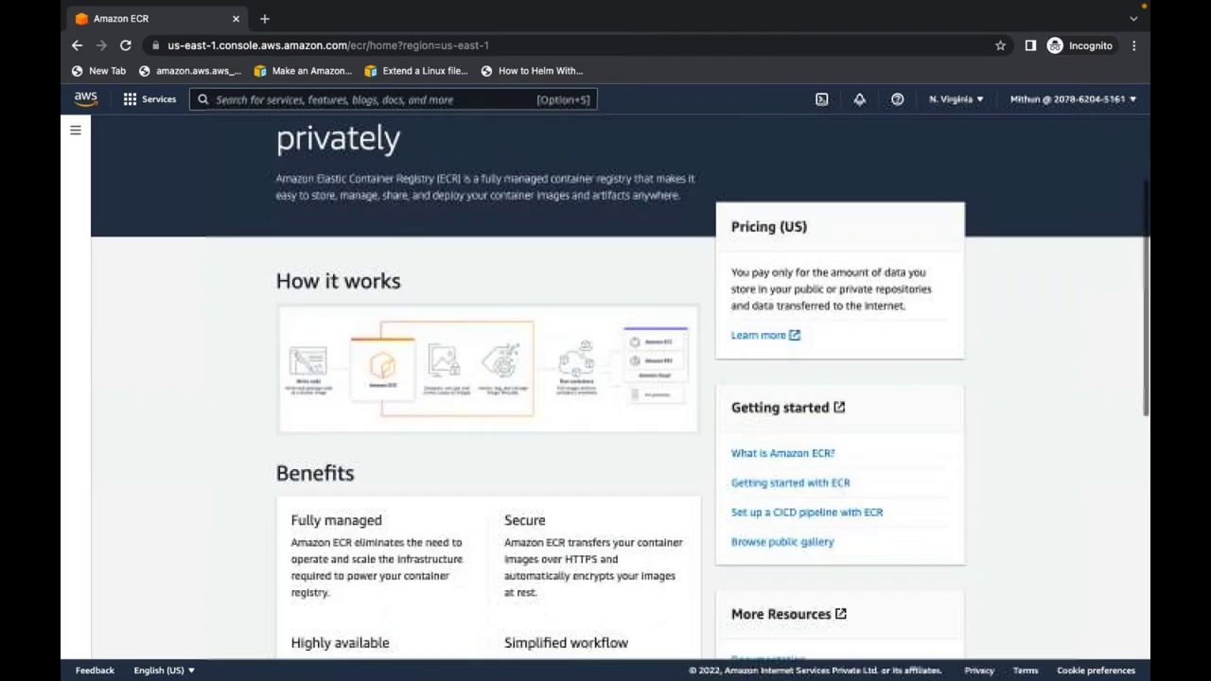
pyautogui.scroll(-7, 765, 313)
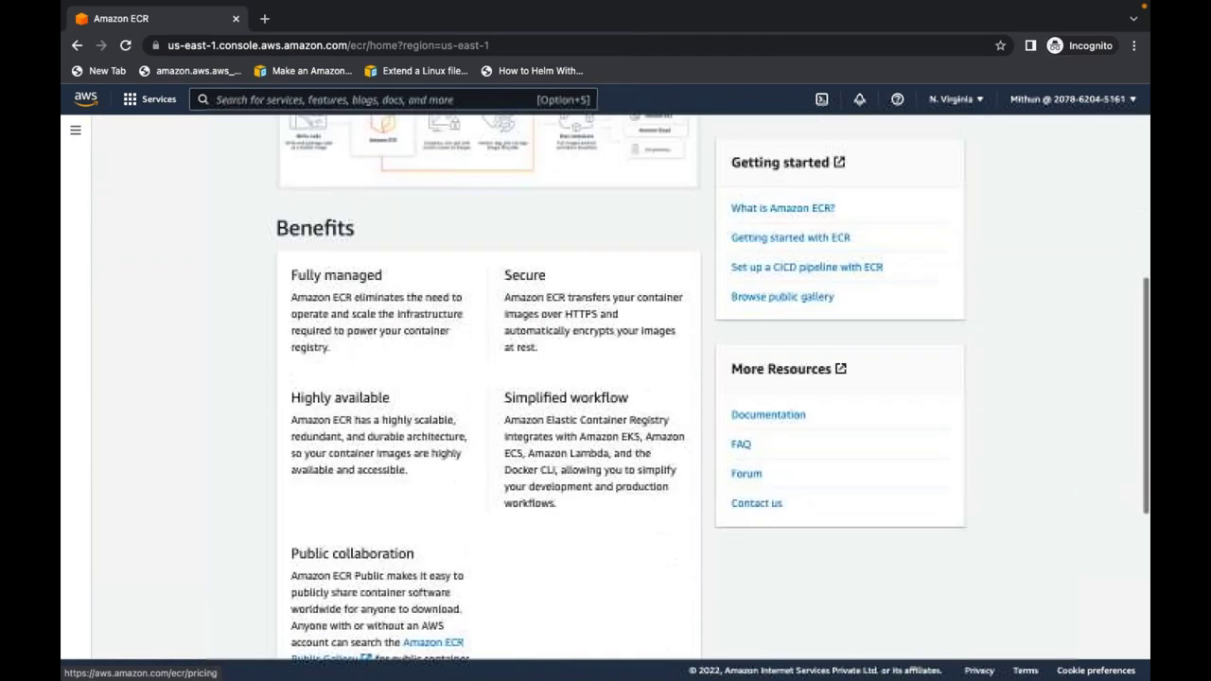
pyautogui.scroll(10, 766, 313)
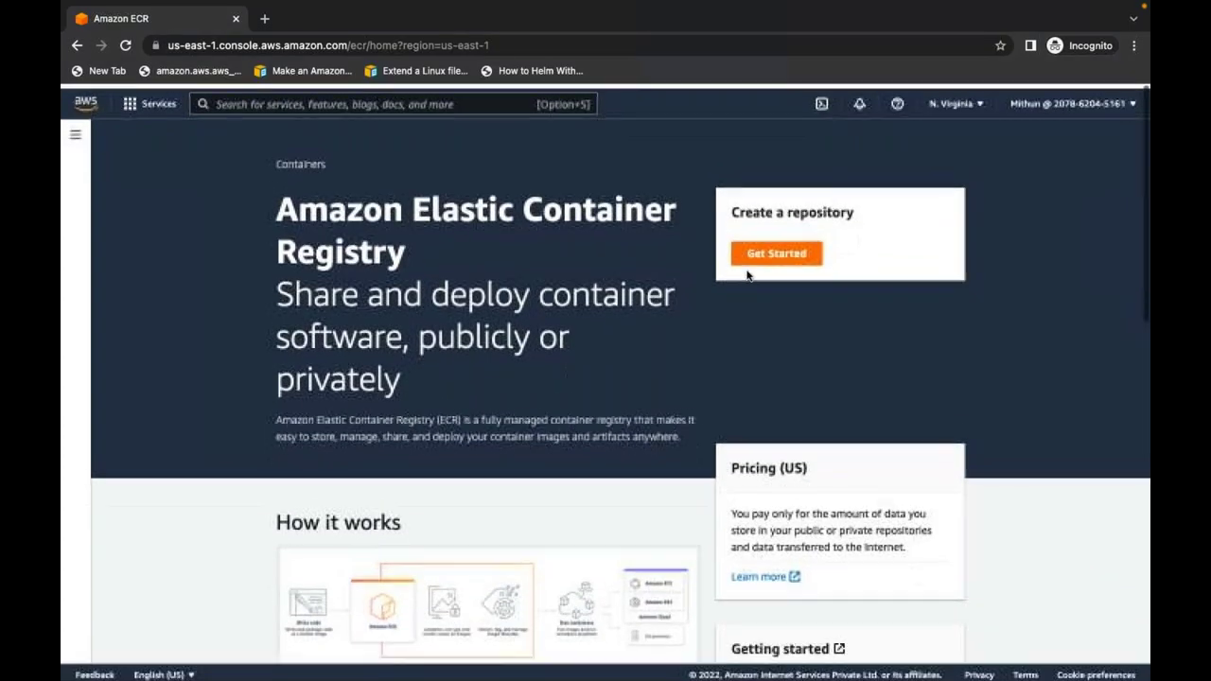
pyautogui.click(779, 252)
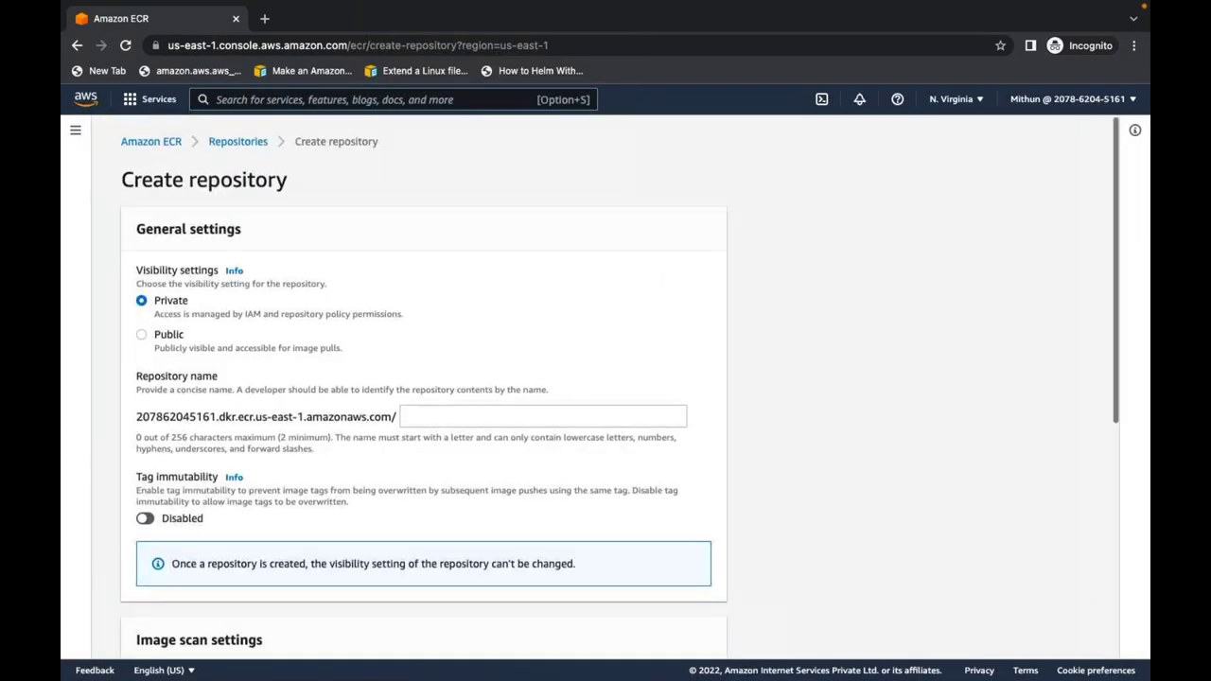
pyautogui.scroll(-5, 473, 417)
pyautogui.click(562, 634)
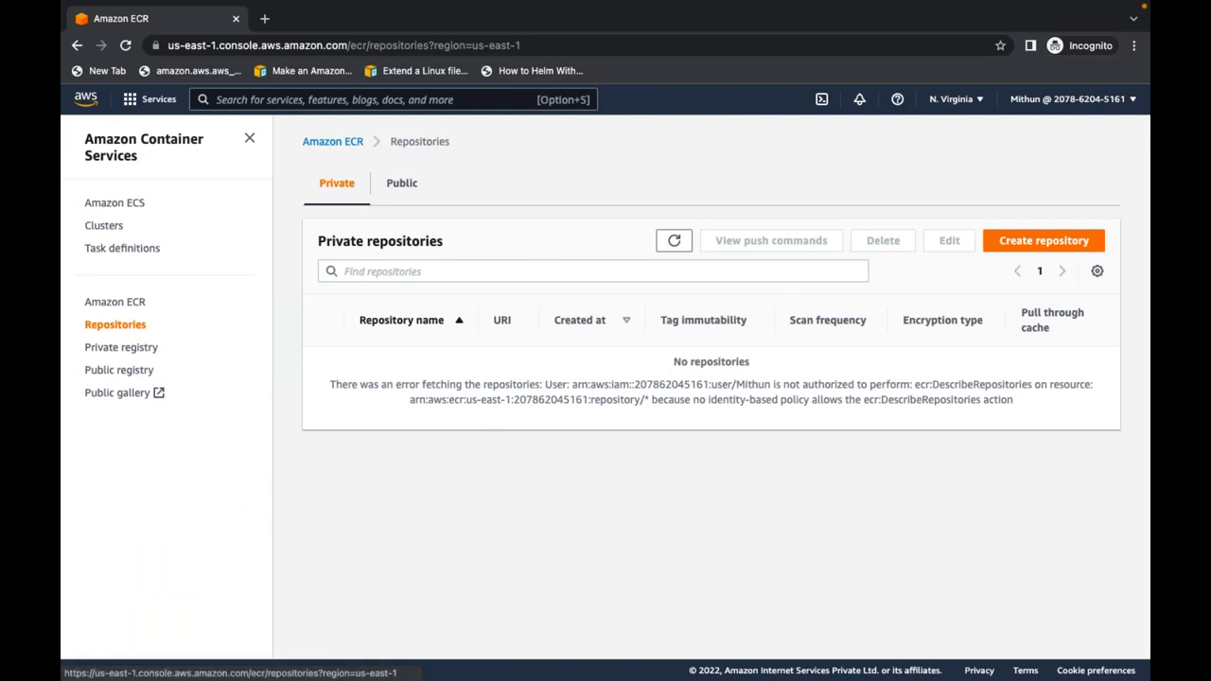
# Try to create an ECR repository named 'test'.
pyautogui.click(1038, 241)
pyautogui.click(435, 422)
pyautogui.write('test')
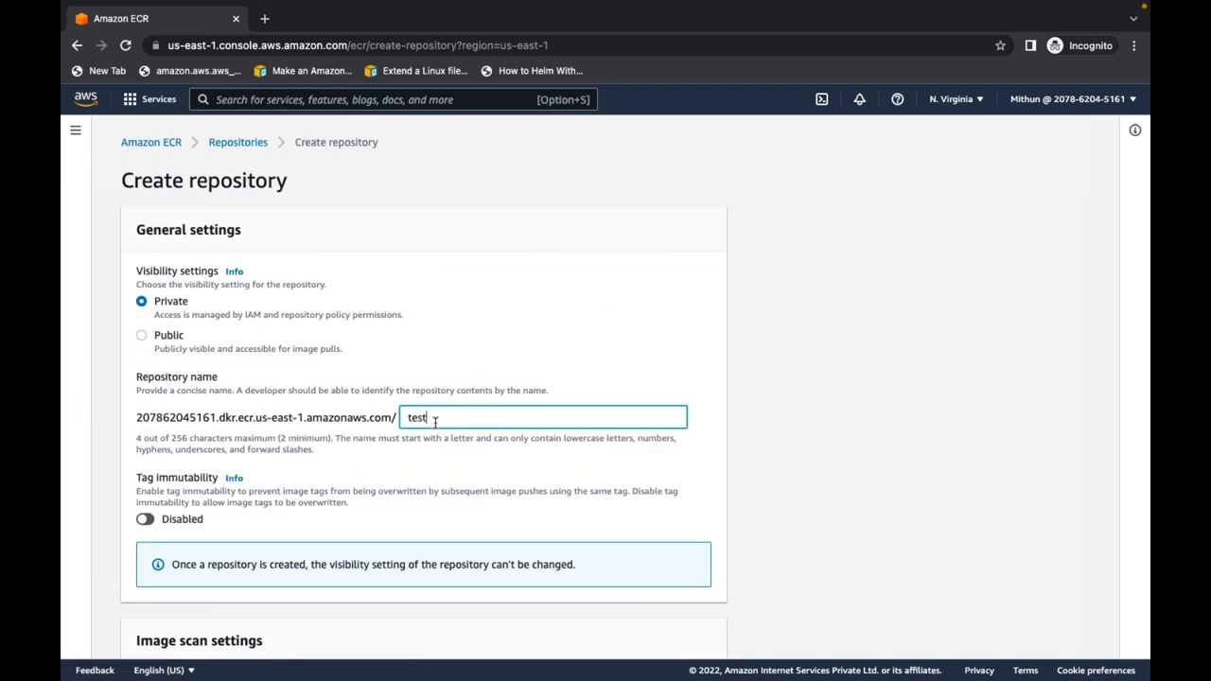
pyautogui.scroll(-5, 426, 425)
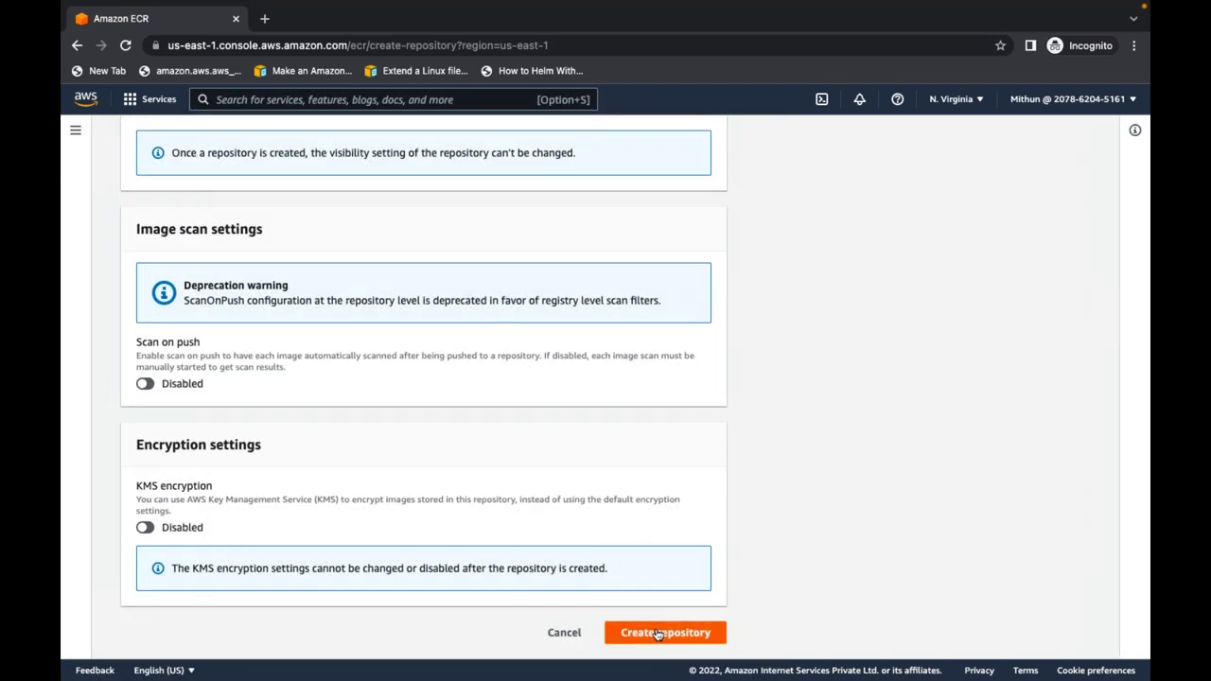
pyautogui.click(657, 633)
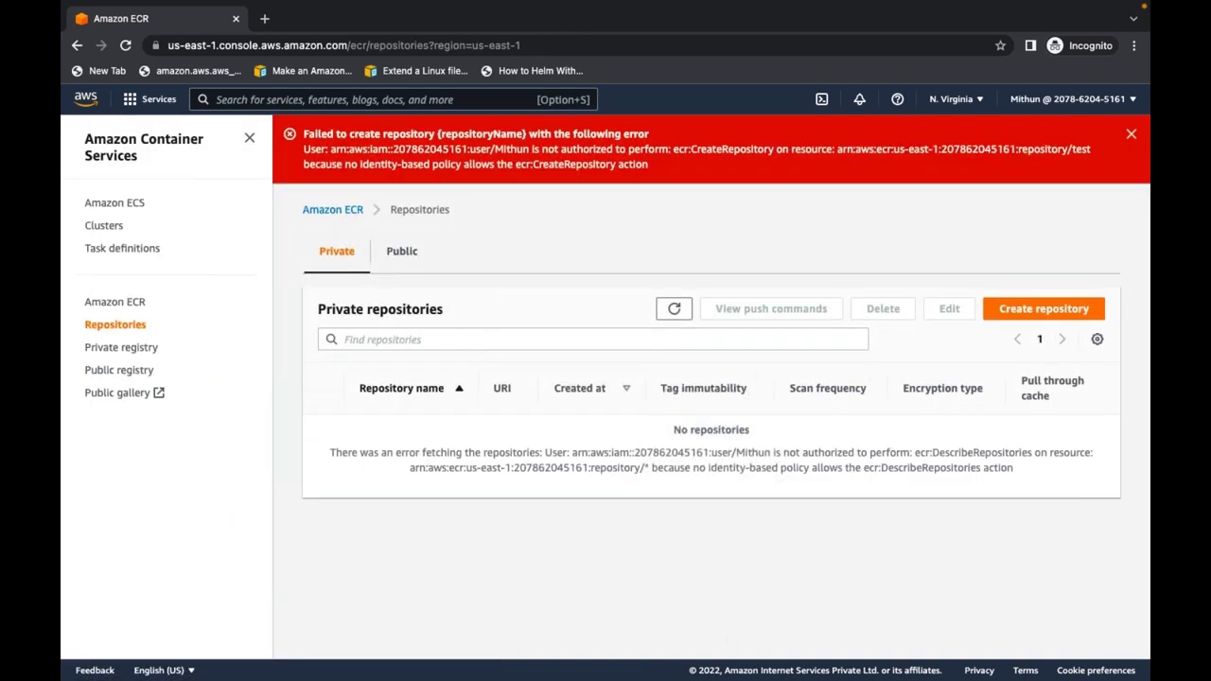
# Highlight the ecr:CreateRepository not-authorized error and collapse the navigation panel.
pyautogui.tripleClick(475, 161)
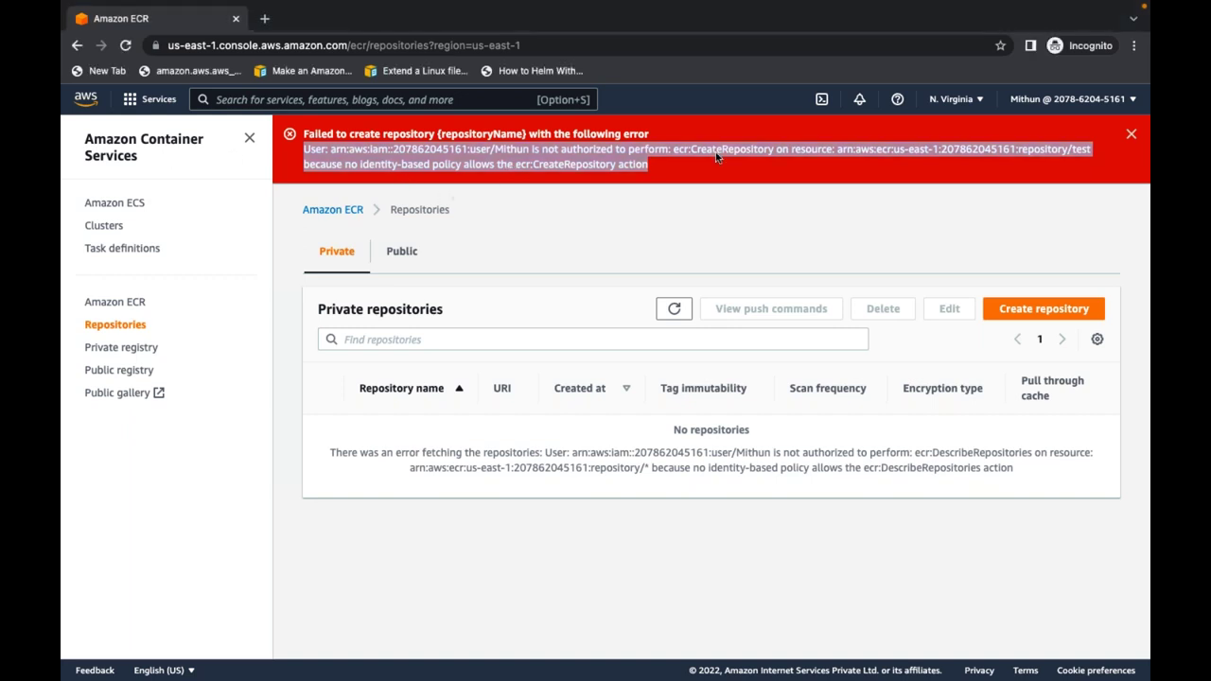
pyautogui.doubleClick(379, 164)
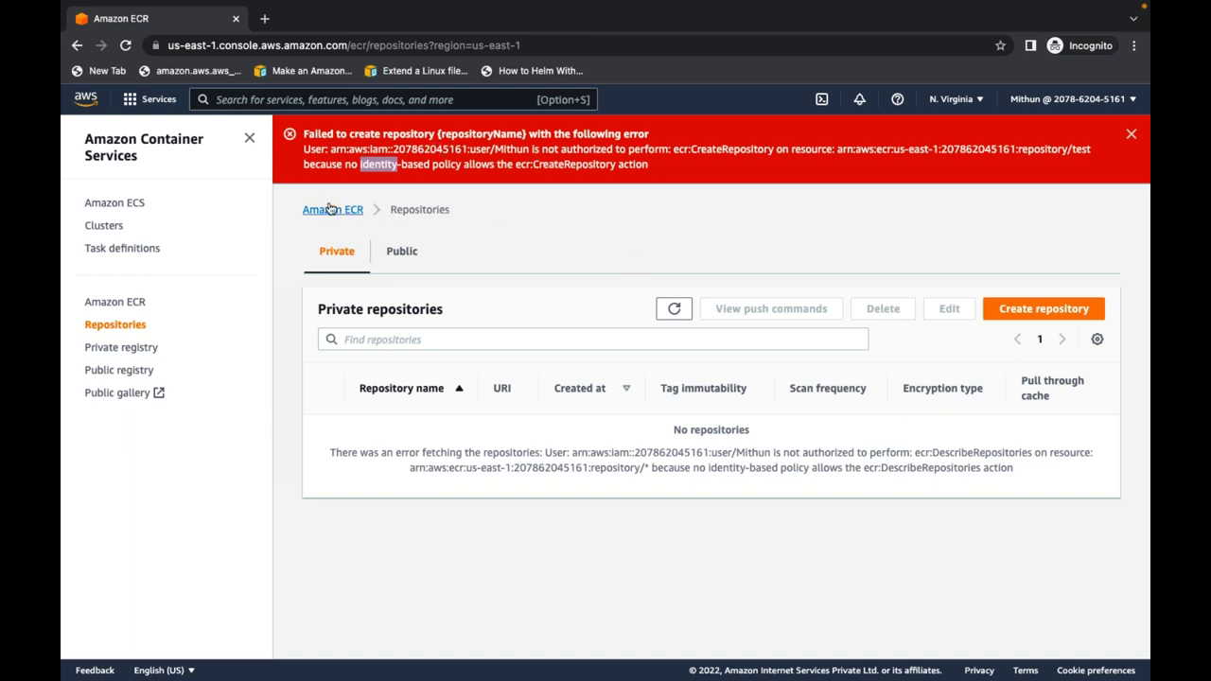
pyautogui.click(247, 140)
pyautogui.click(249, 140)
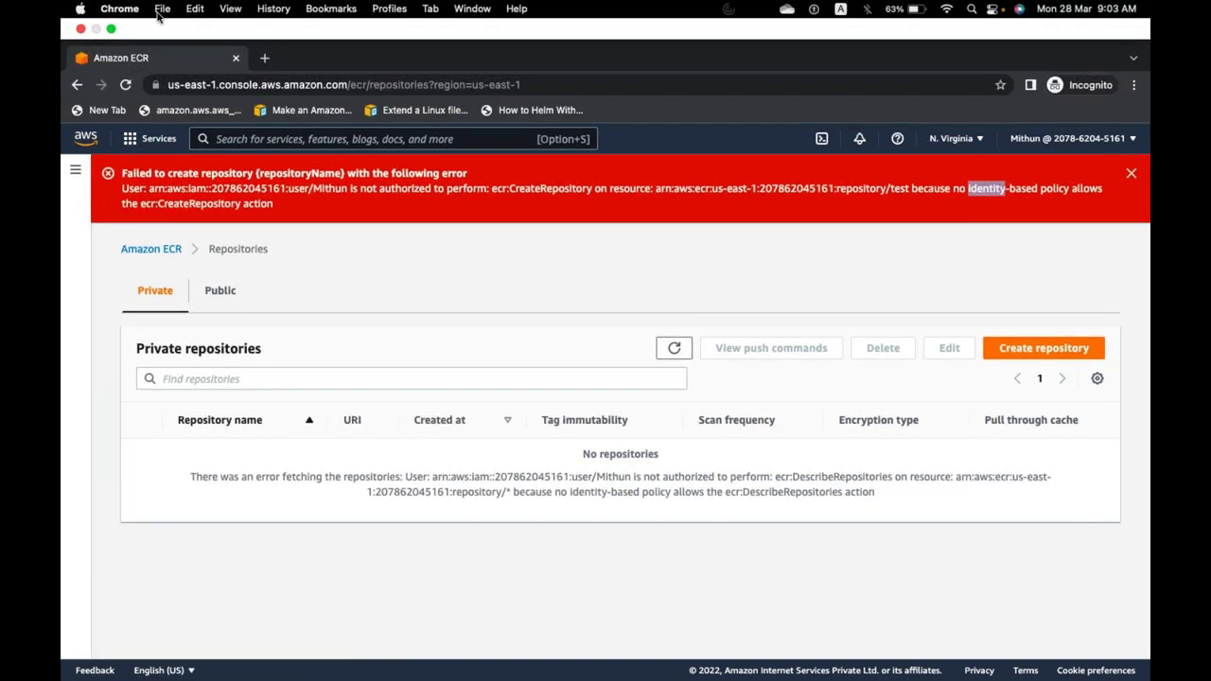
pyautogui.click(161, 9)
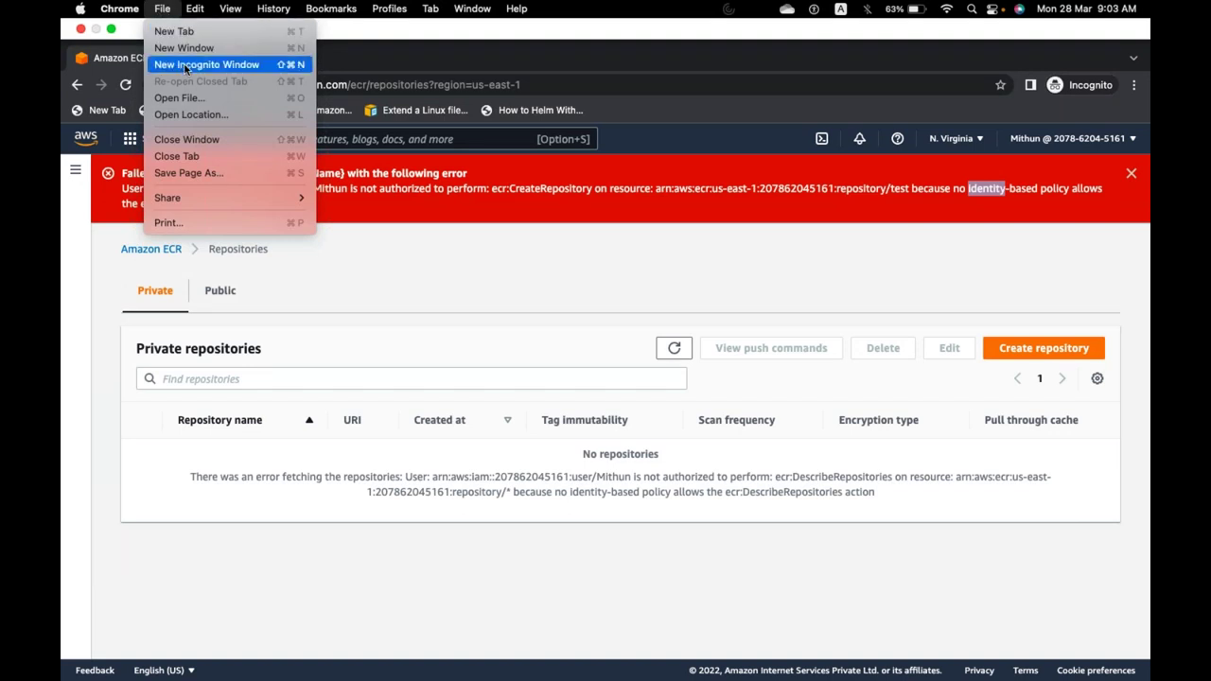
# Open a new Chrome Incognito window.
pyautogui.click(411, 70)
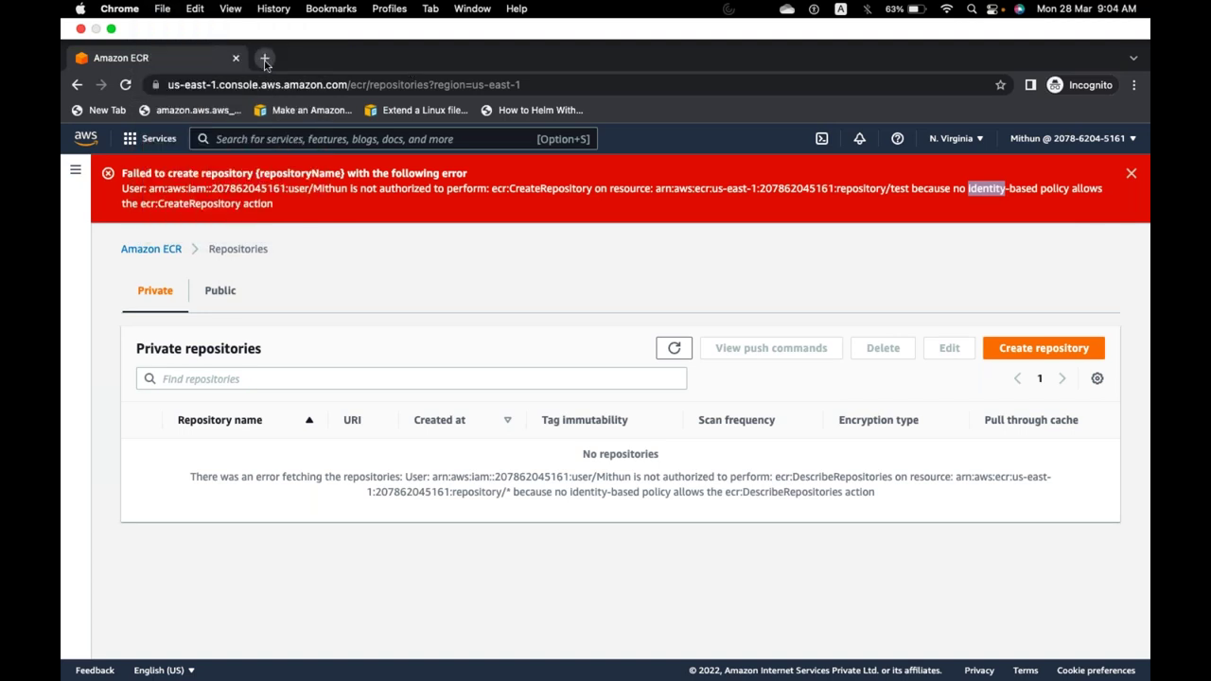
pyautogui.click(265, 58)
pyautogui.click(167, 43)
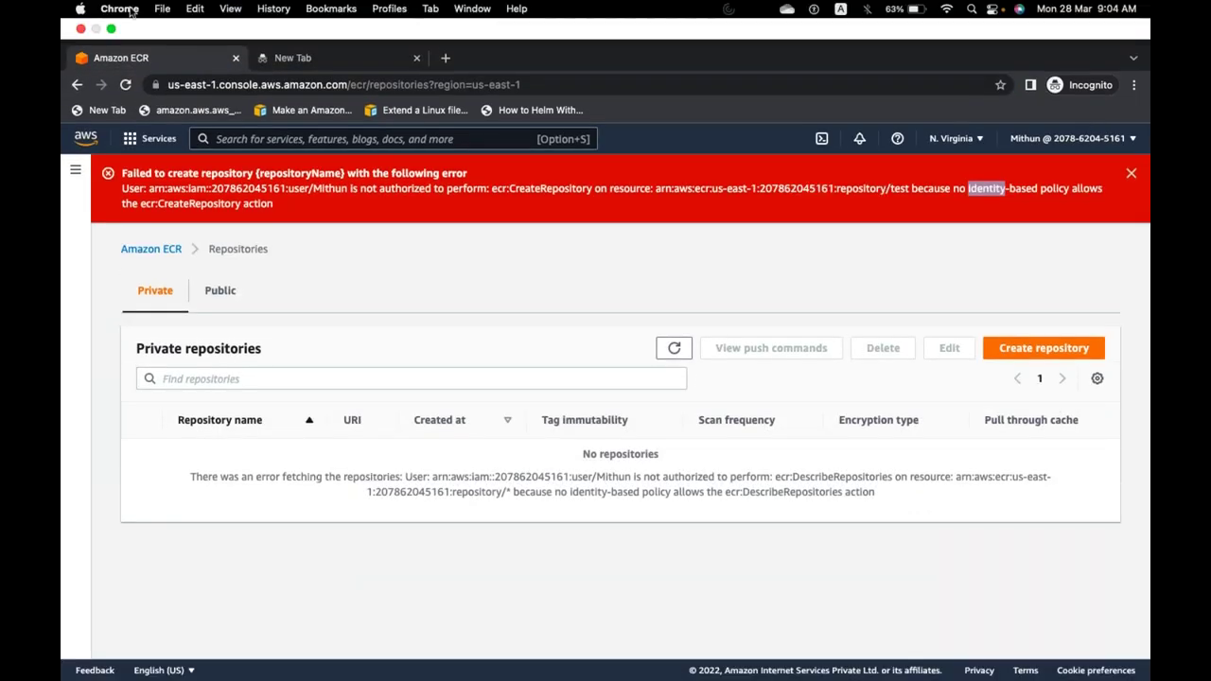
pyautogui.click(163, 8)
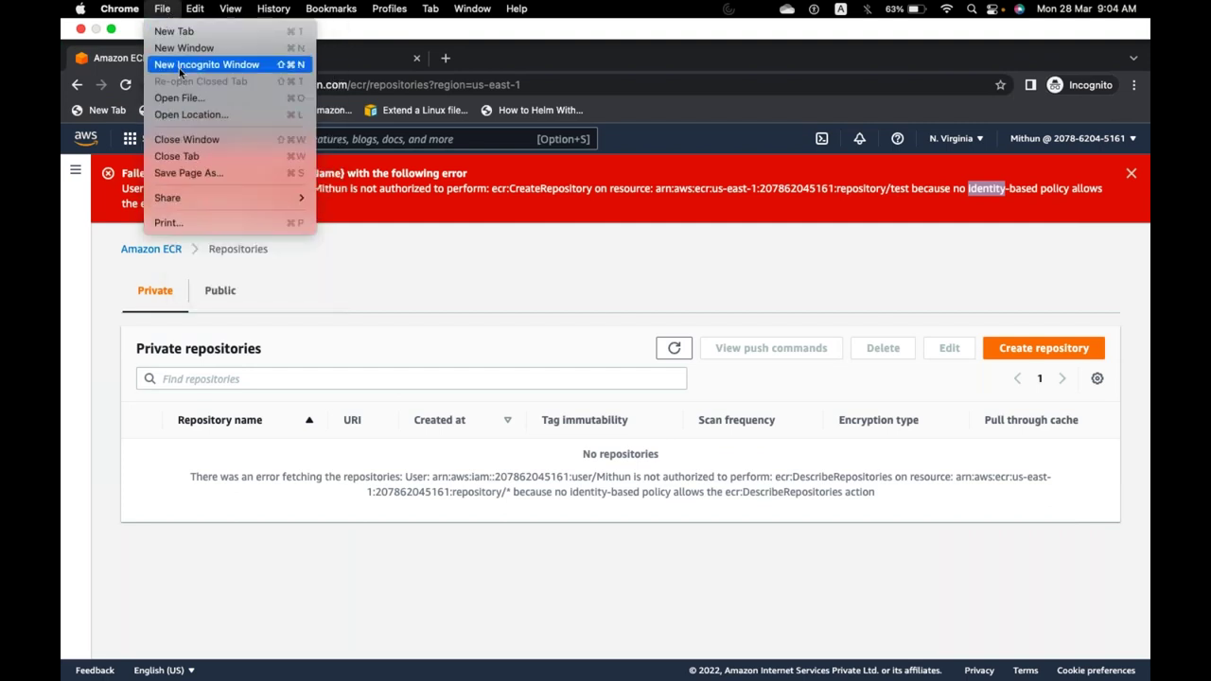
pyautogui.click(180, 68)
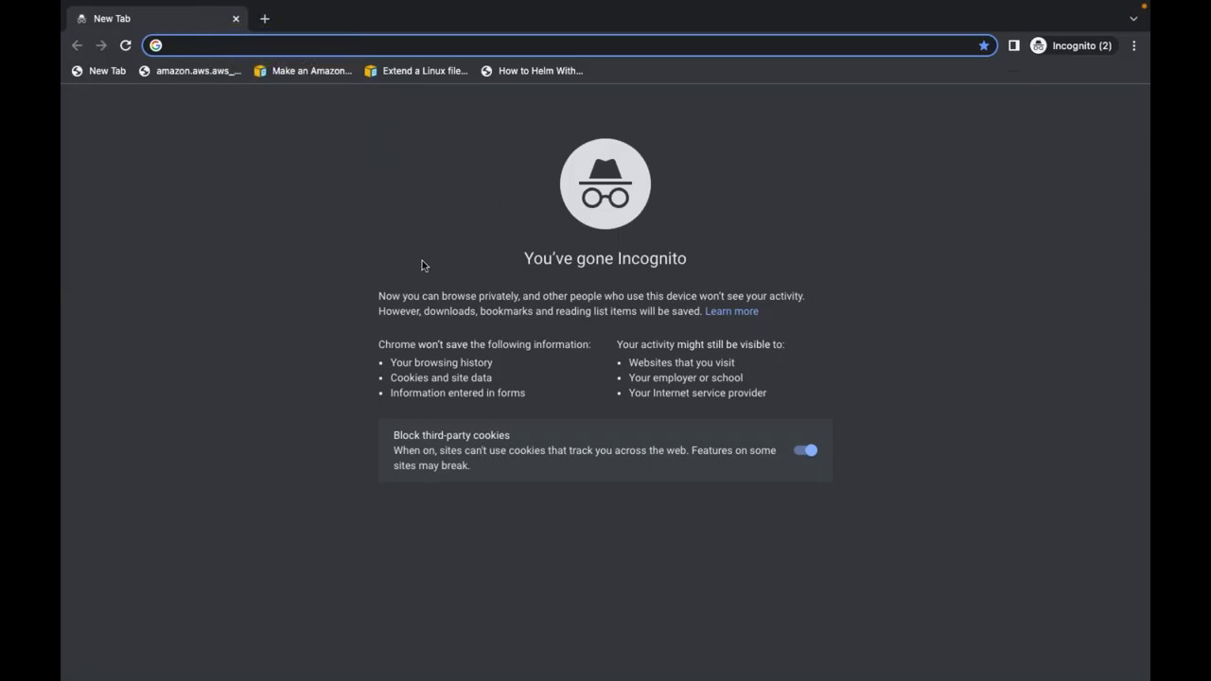
# Copy the console sign-in URL from the TextMate notes and load it in the incognito window.
pyautogui.press('super+Tab')
pyautogui.press('super+Tab')
pyautogui.click(679, 516)
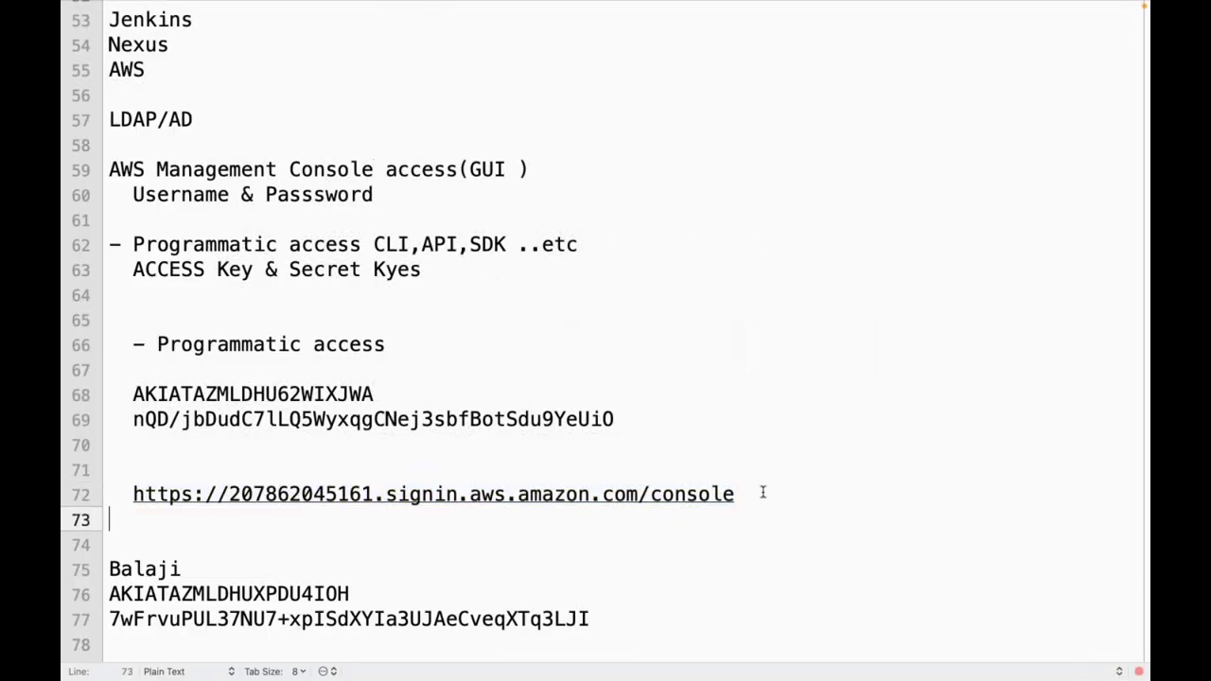
pyautogui.click(63, 498)
pyautogui.press('super+c')
pyautogui.press('super+Tab')
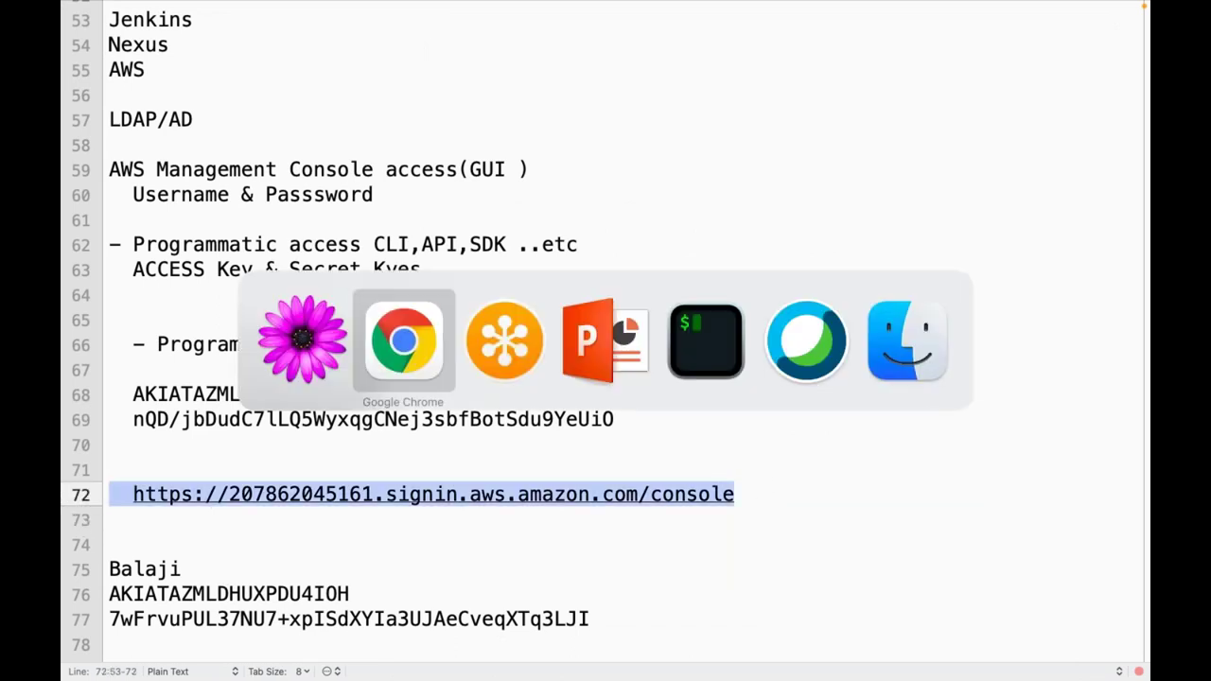
pyautogui.press('super+v')
pyautogui.press('Return')
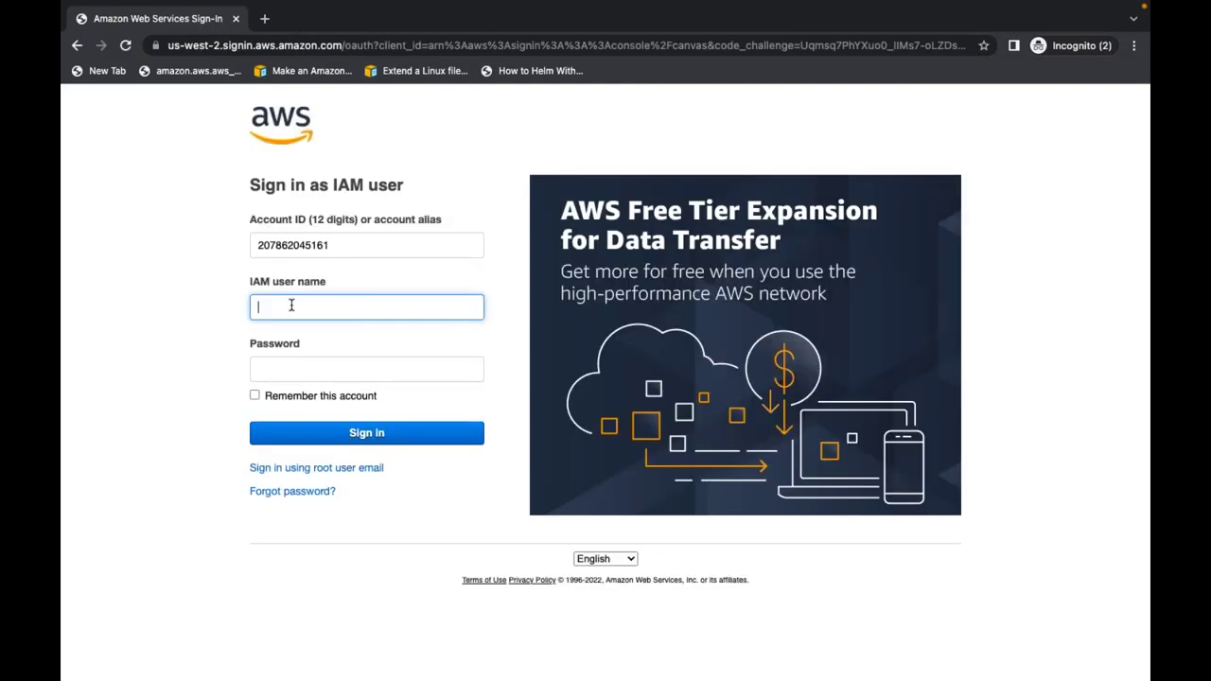
# Sign in as the second IAM user with their user name and password.
pyautogui.write('aji')
pyautogui.press('Tab')
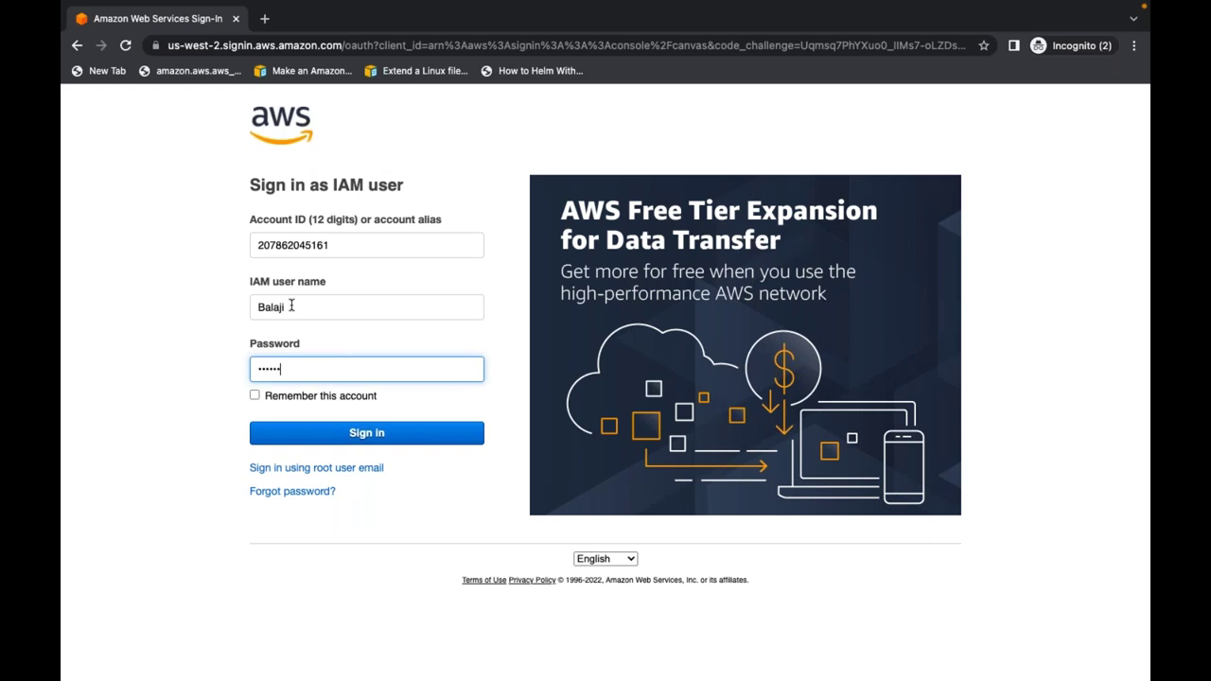
pyautogui.press('Return')
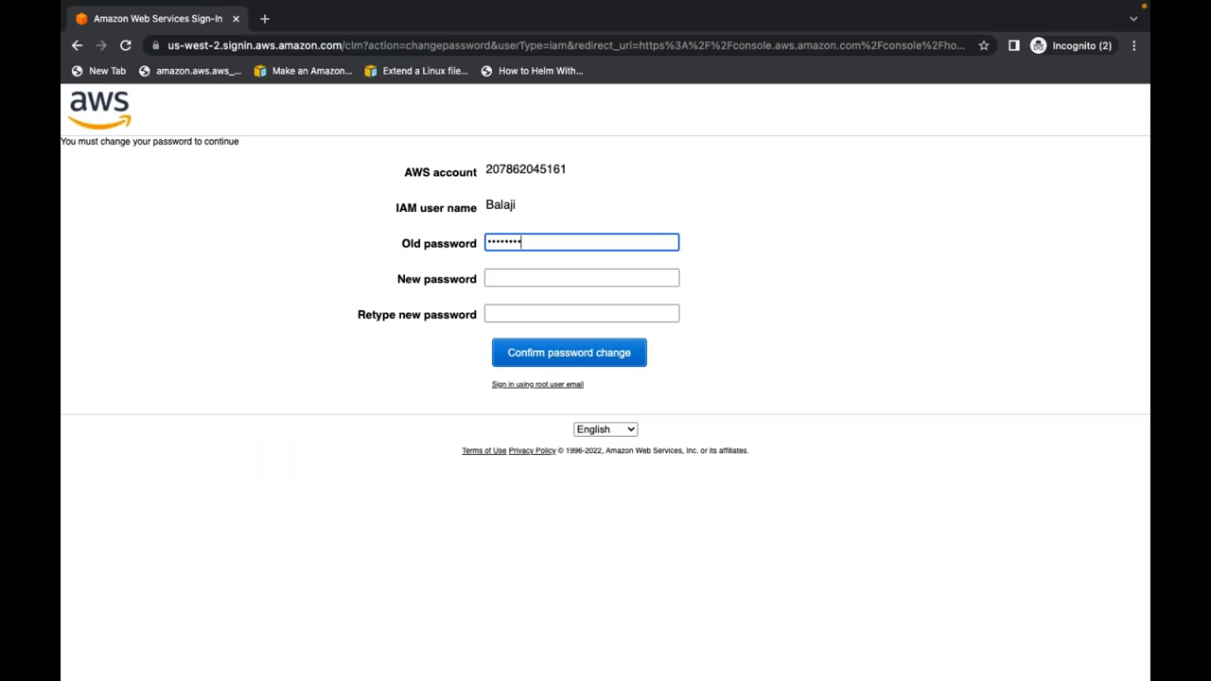
# Fill in the old, new and retyped passwords and submit the required change.
pyautogui.click(529, 277)
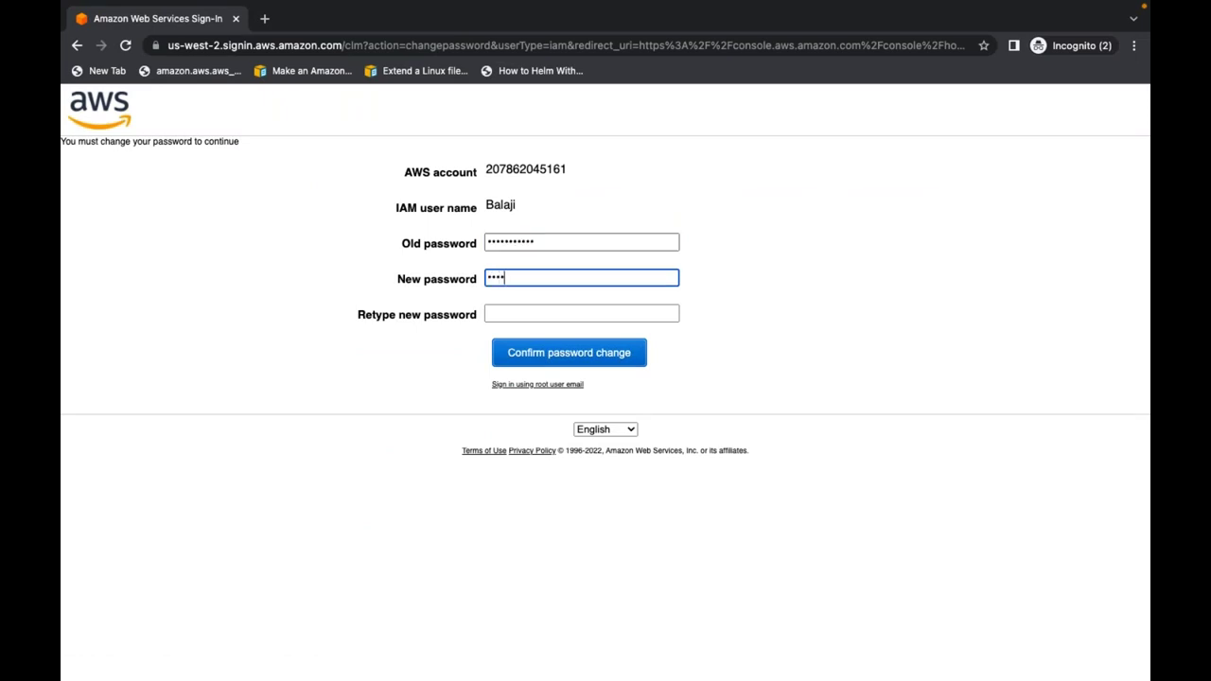
pyautogui.click(530, 313)
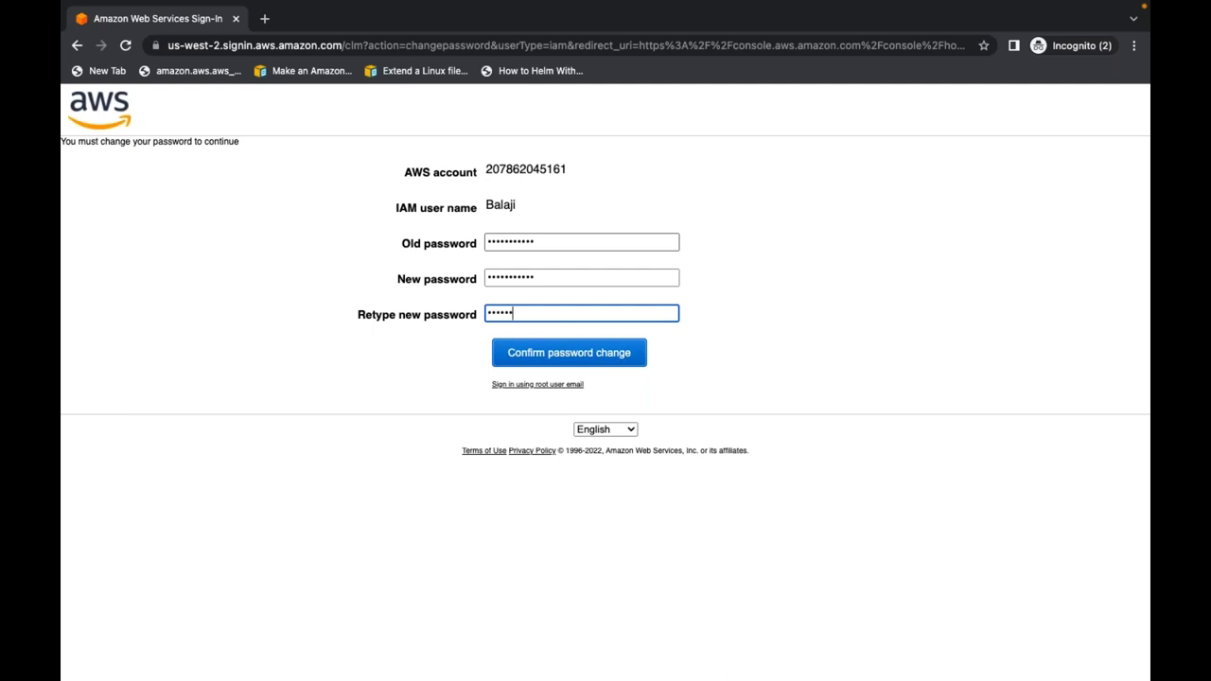
pyautogui.write('*')
pyautogui.press('Return')
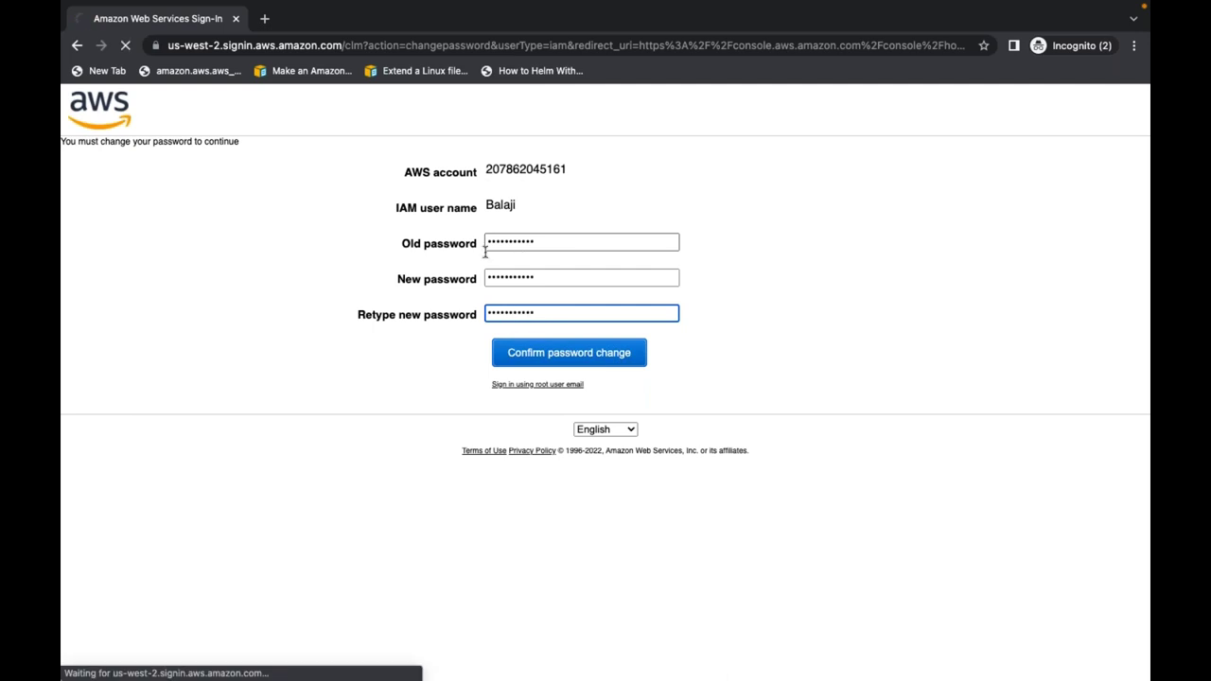